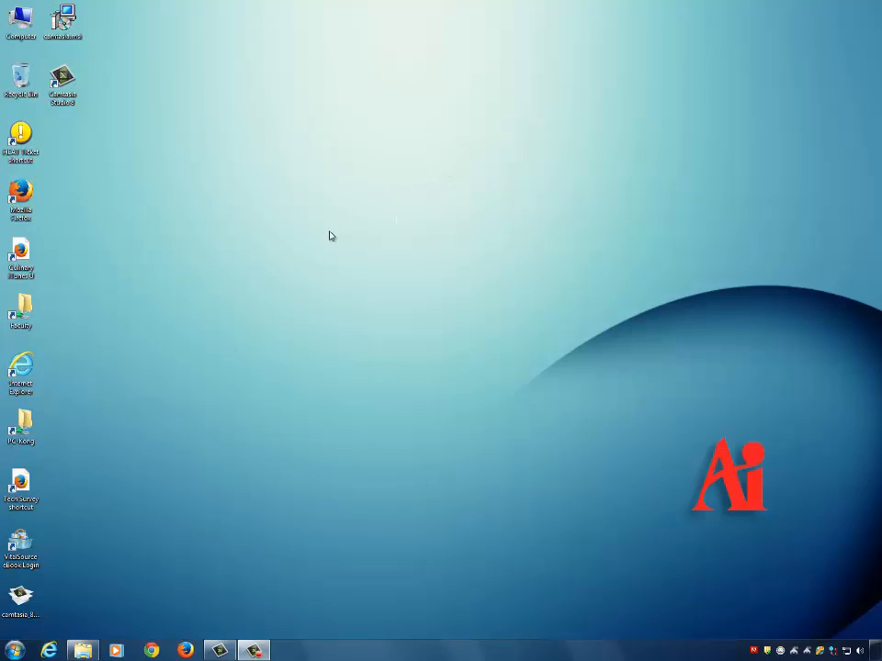
# Browse the installed programs to find Maya 2014 in the Autodesk Maya 2014 folder.
pyautogui.click(17, 650)
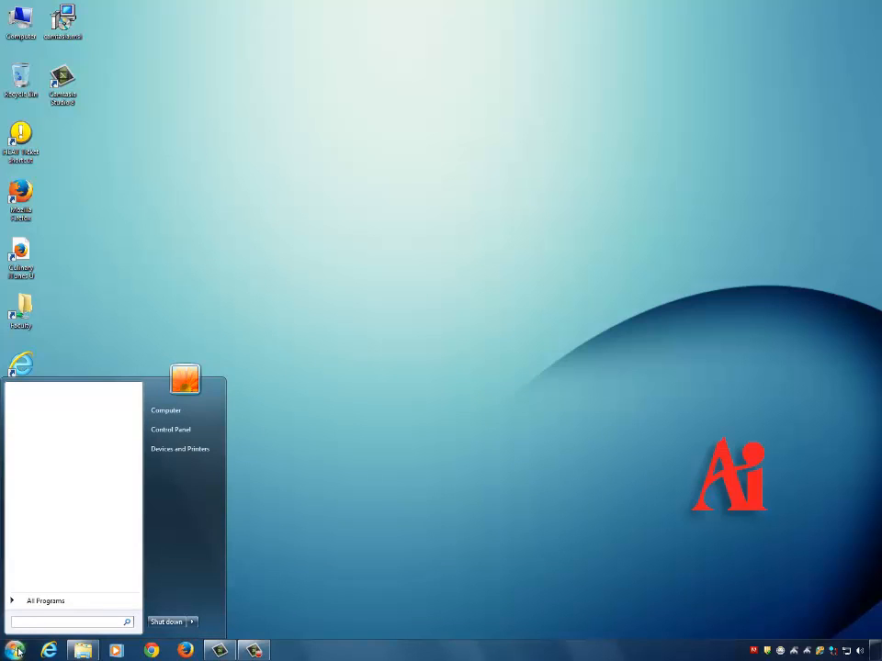
pyautogui.click(32, 603)
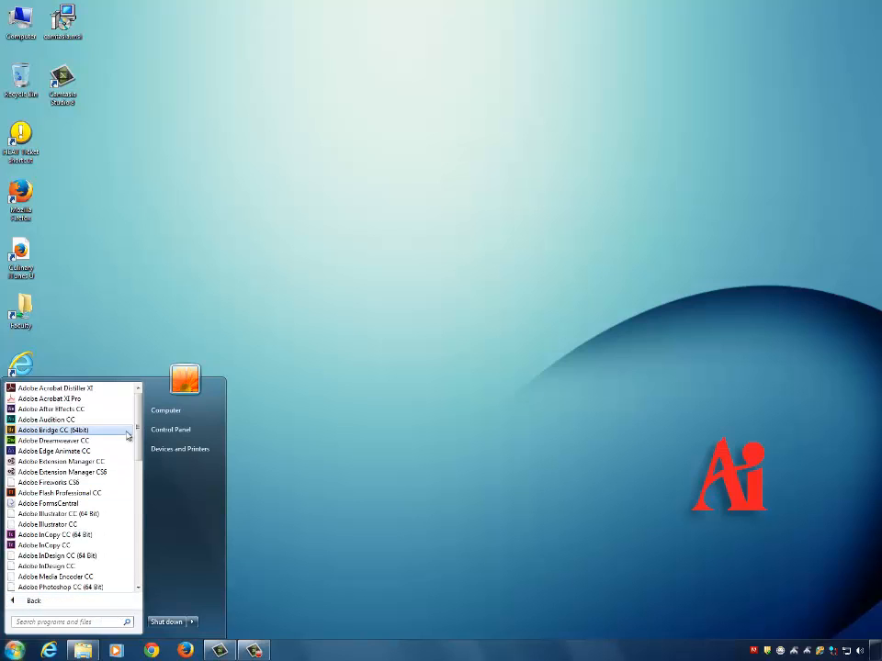
pyautogui.moveTo(140, 422); pyautogui.dragTo(139, 502)
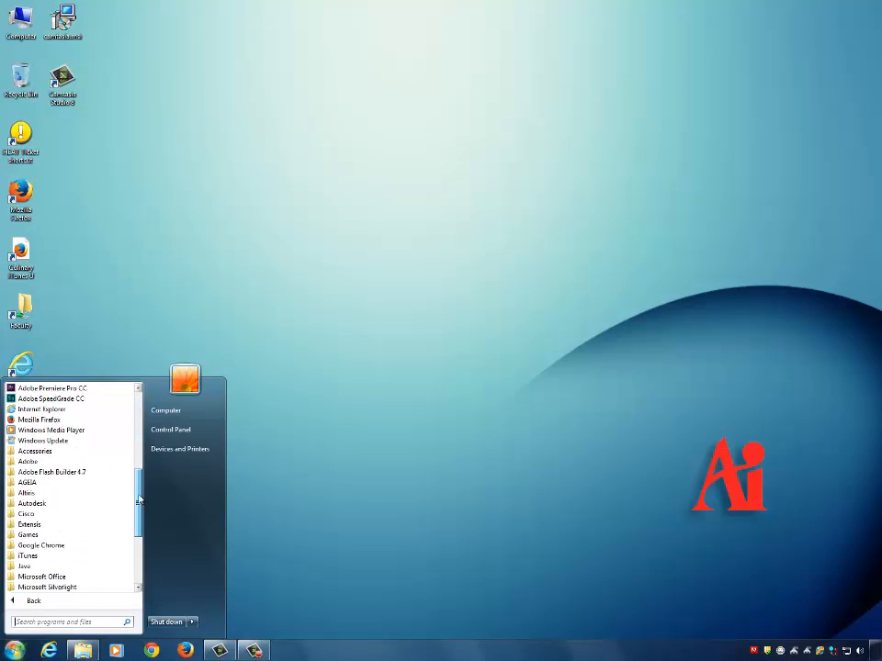
pyautogui.click(63, 504)
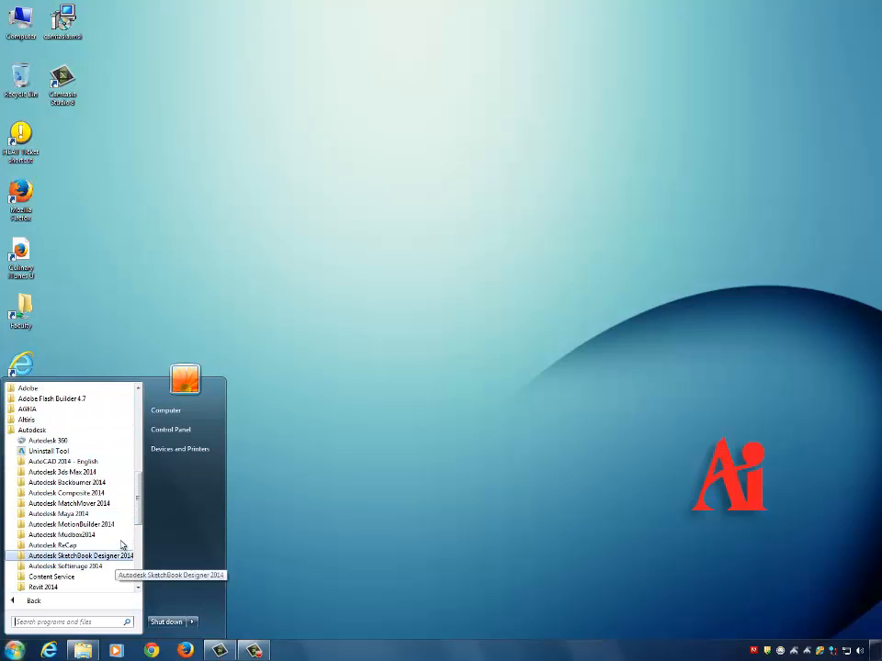
pyautogui.click(58, 513)
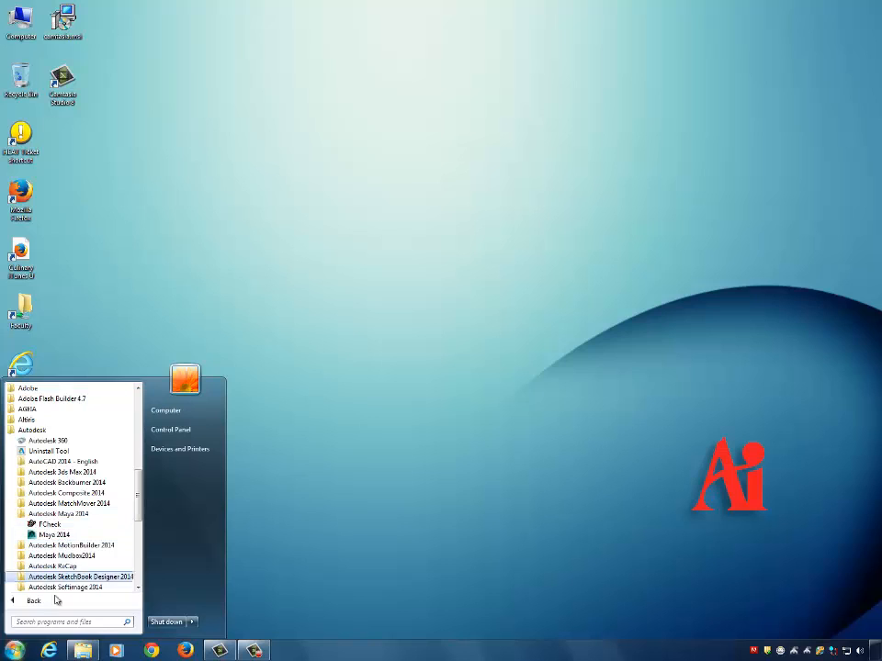
pyautogui.click(55, 624)
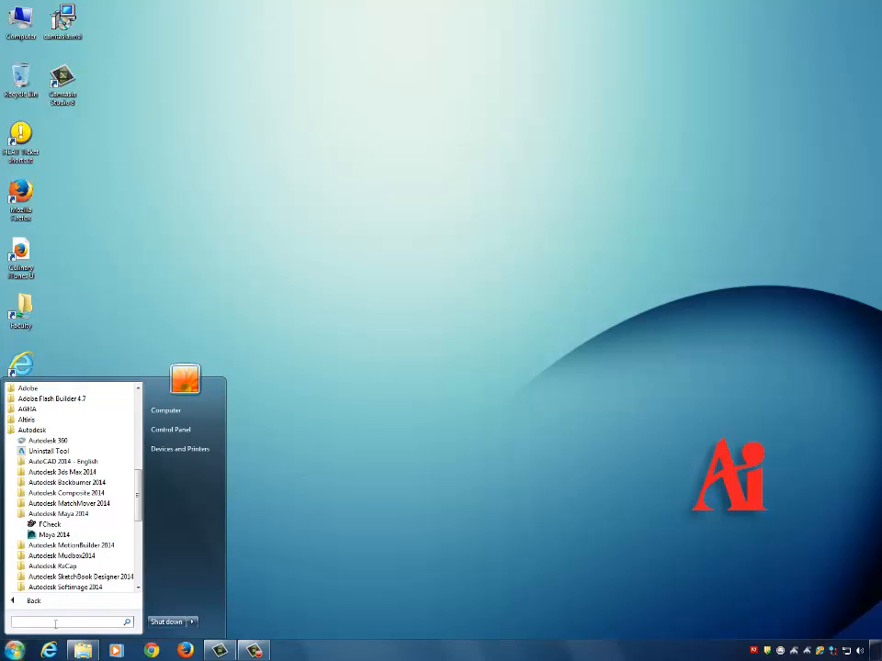
# Search the computer's programs for "maya" and launch Maya 2014.
pyautogui.click(3, 647)
pyautogui.click(3, 647)
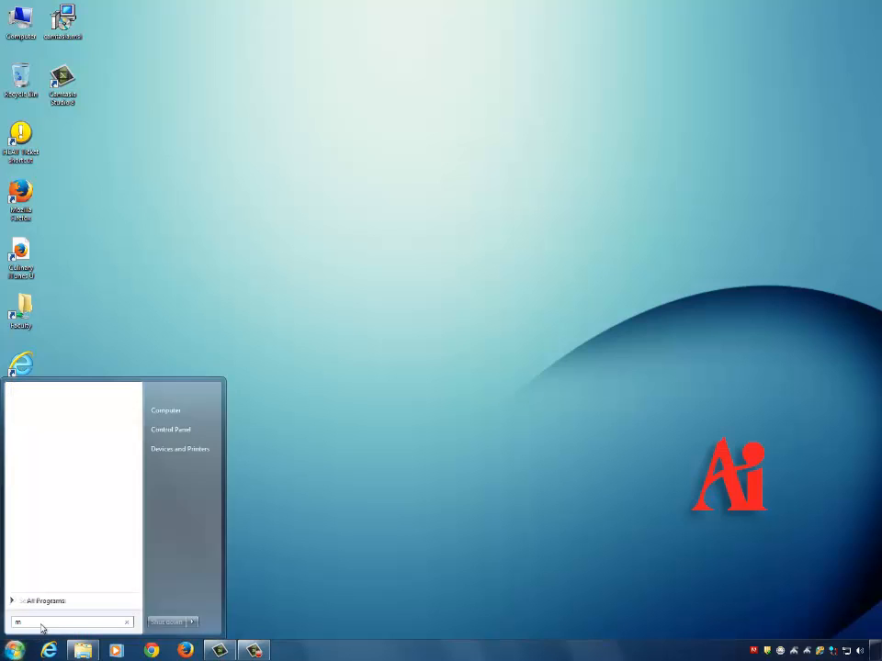
pyautogui.write('maya')
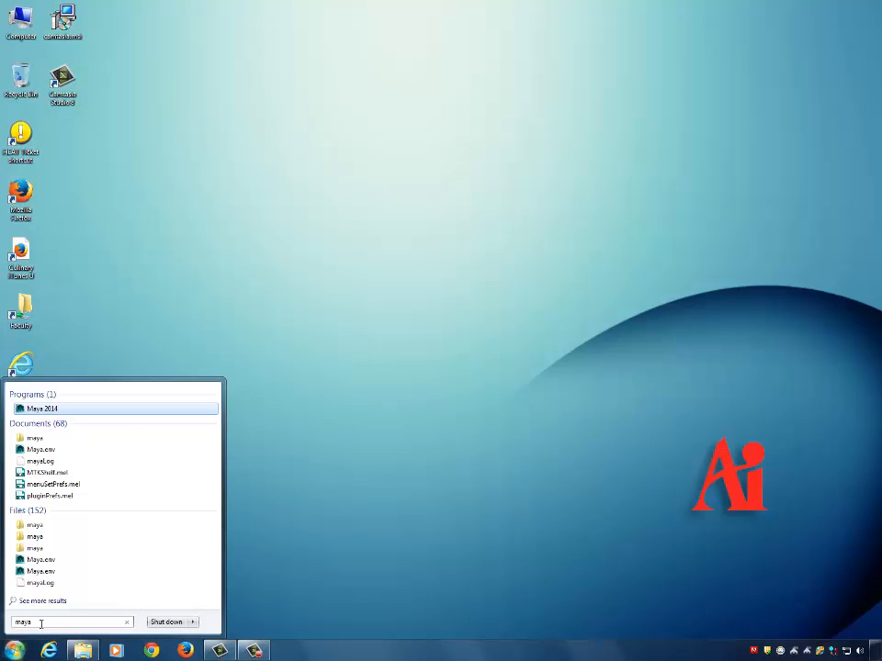
pyautogui.click(48, 411)
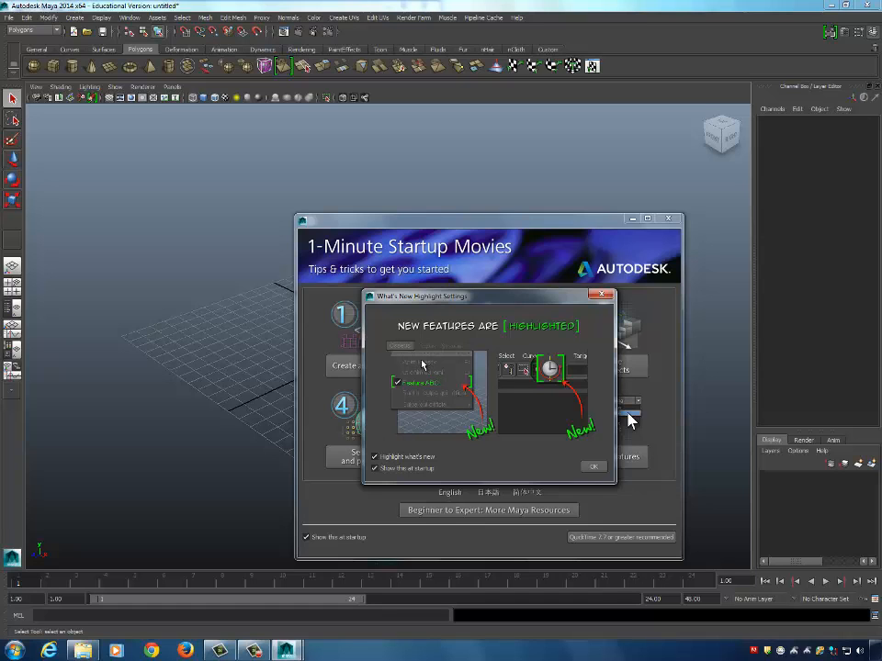
# Dismiss the What's New Highlight Settings and 1-Minute Startup Movies windows, leaving the main window maximized.
pyautogui.click(593, 467)
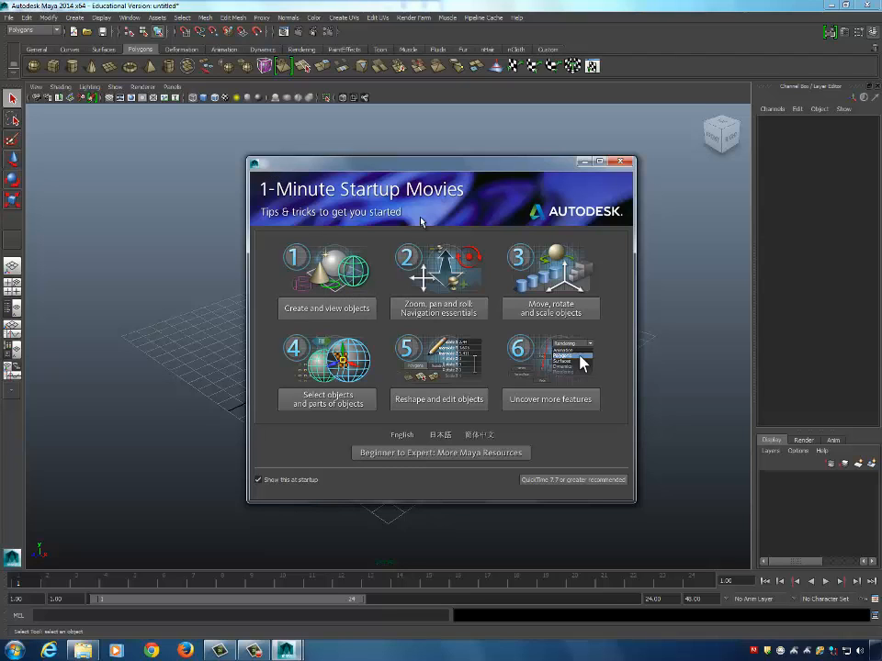
pyautogui.click(621, 161)
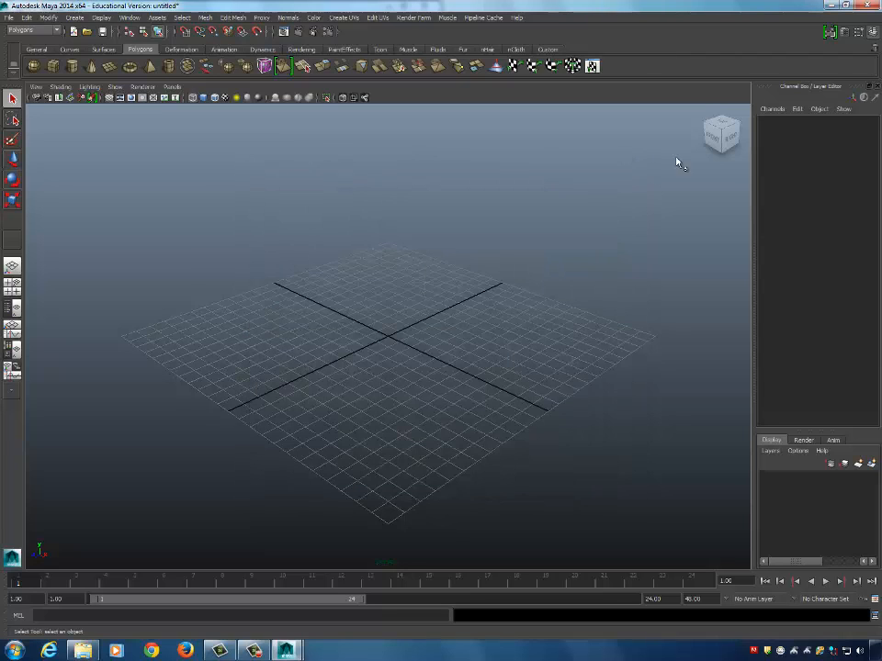
pyautogui.click(845, 6)
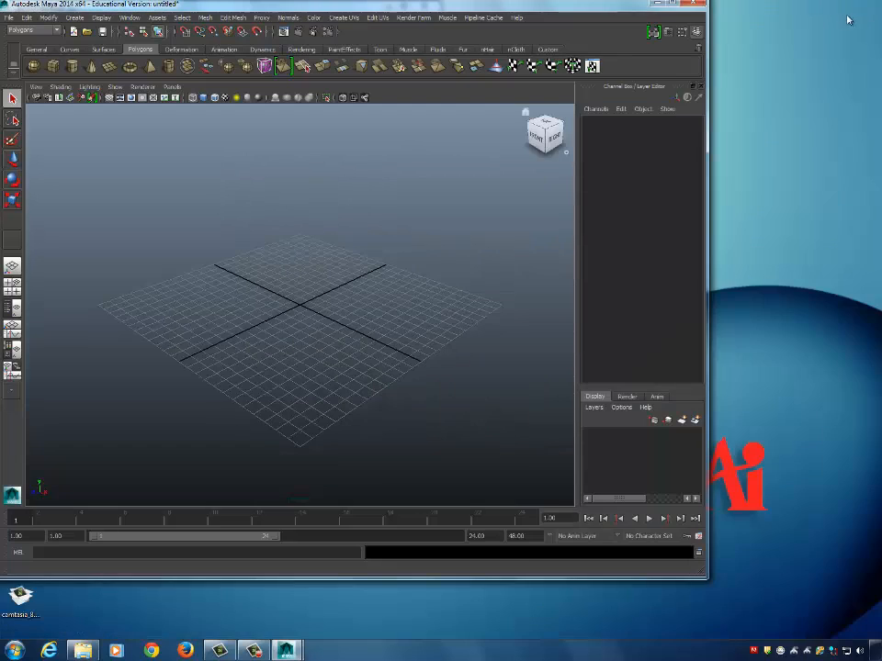
pyautogui.click(671, 5)
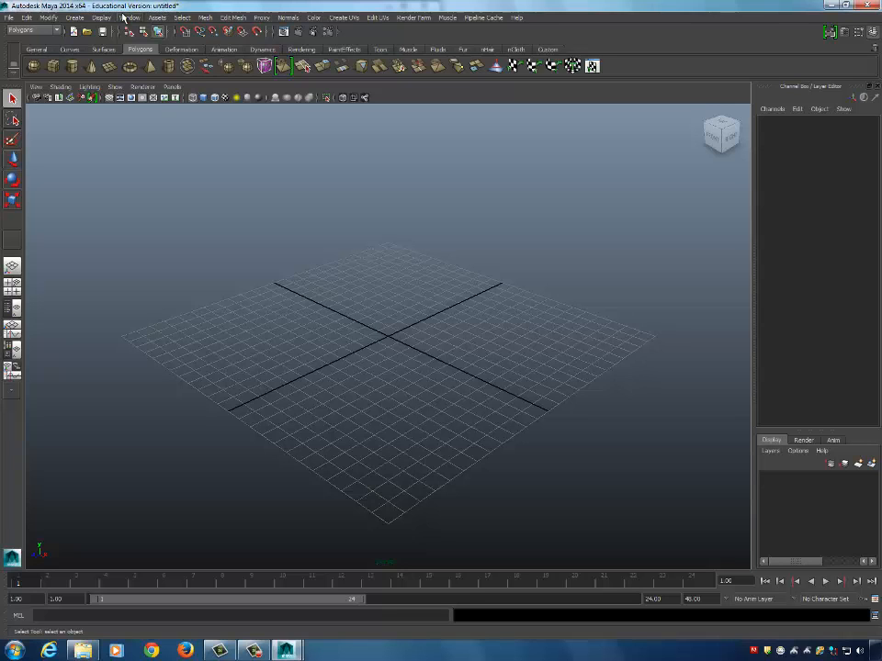
# Review the available commands for handling scene files, editing and modifying objects.
pyautogui.click(11, 17)
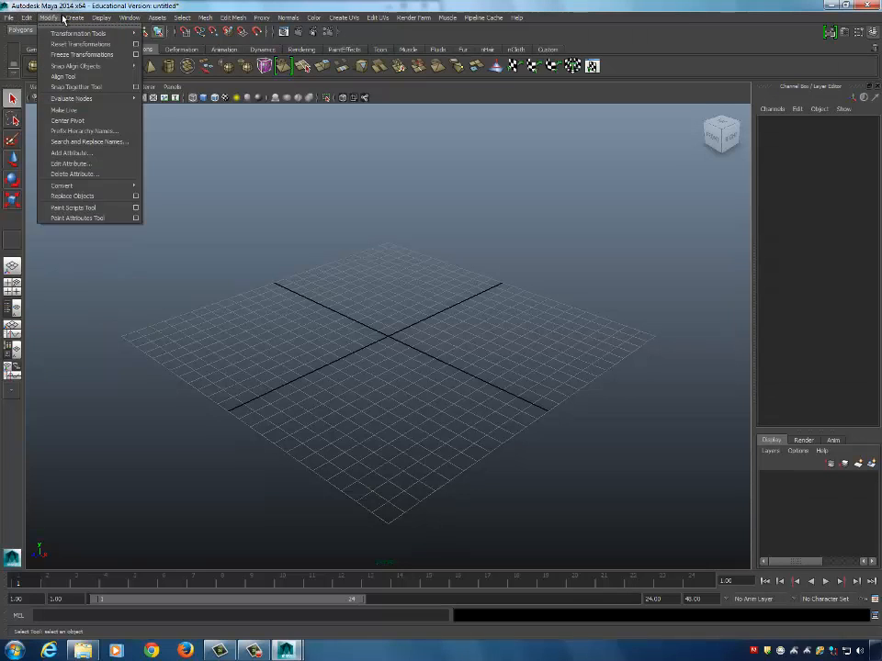
pyautogui.moveTo(398, 18)
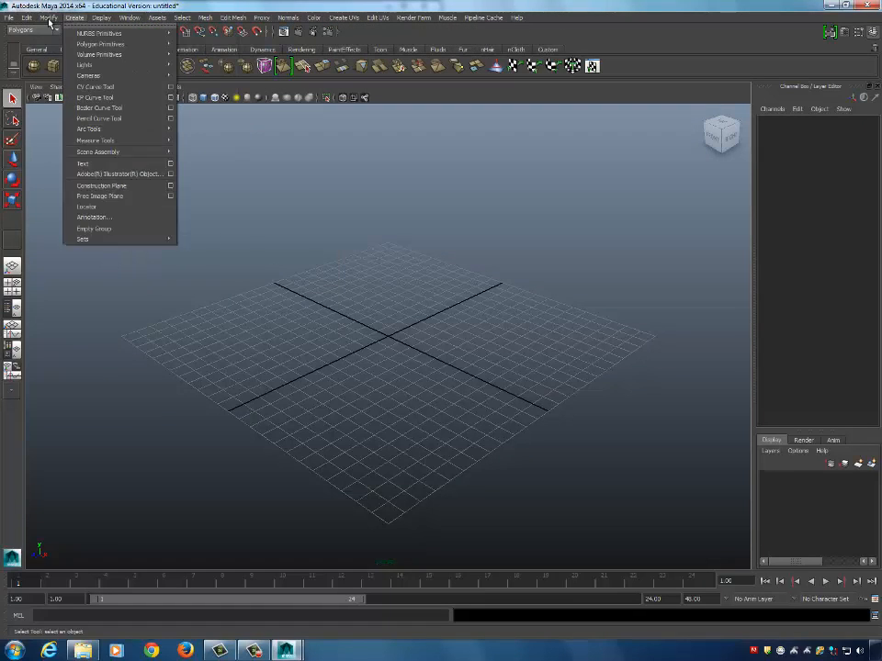
pyautogui.moveTo(8, 20)
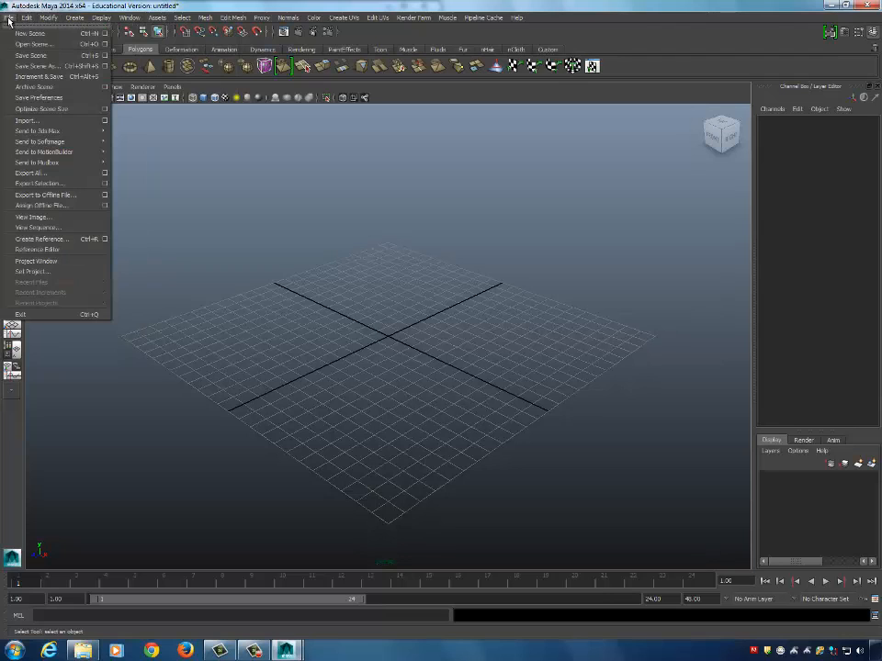
pyautogui.moveTo(9, 18)
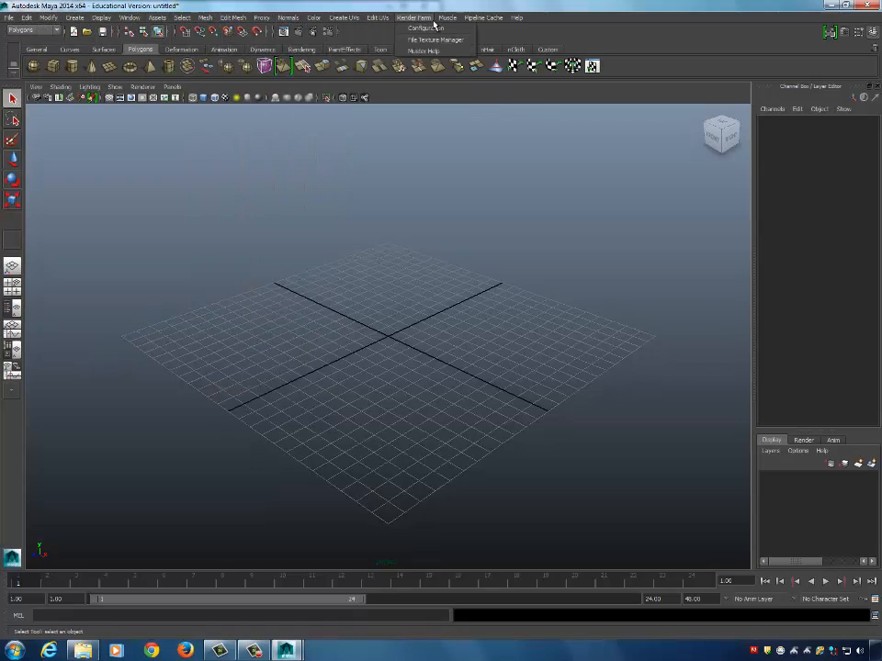
pyautogui.moveTo(516, 20)
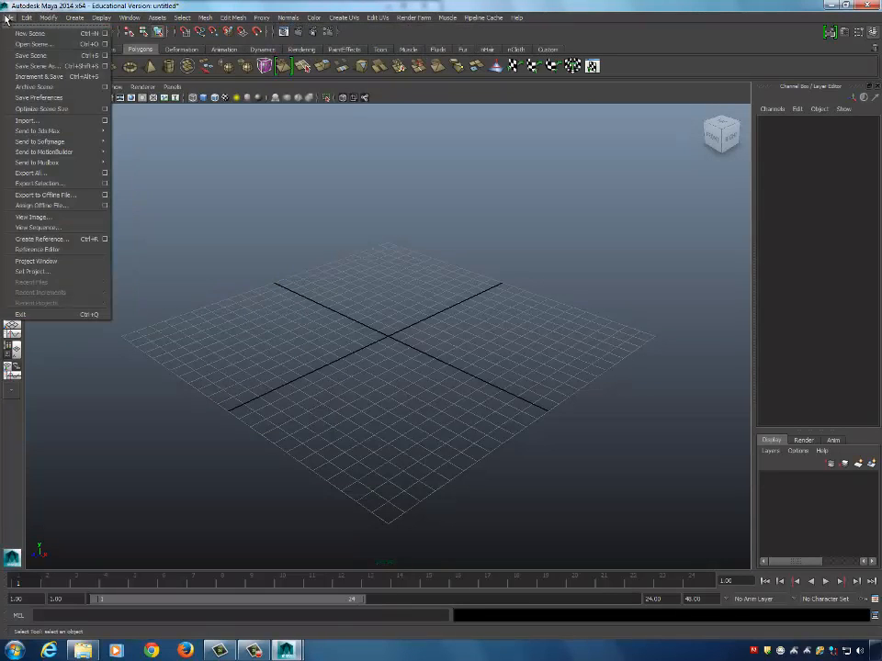
pyautogui.click(7, 17)
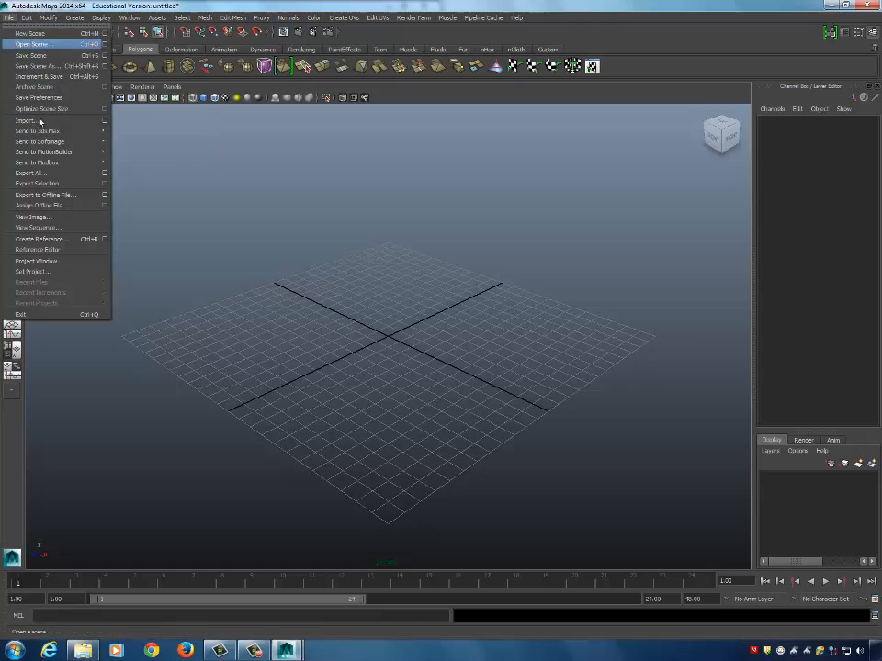
pyautogui.moveTo(26, 134)
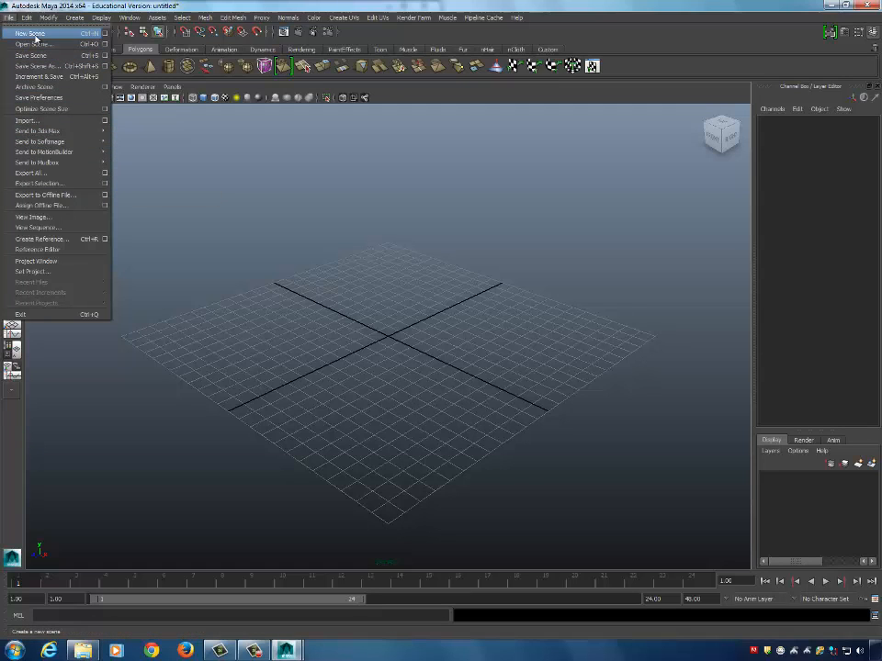
pyautogui.click(130, 5)
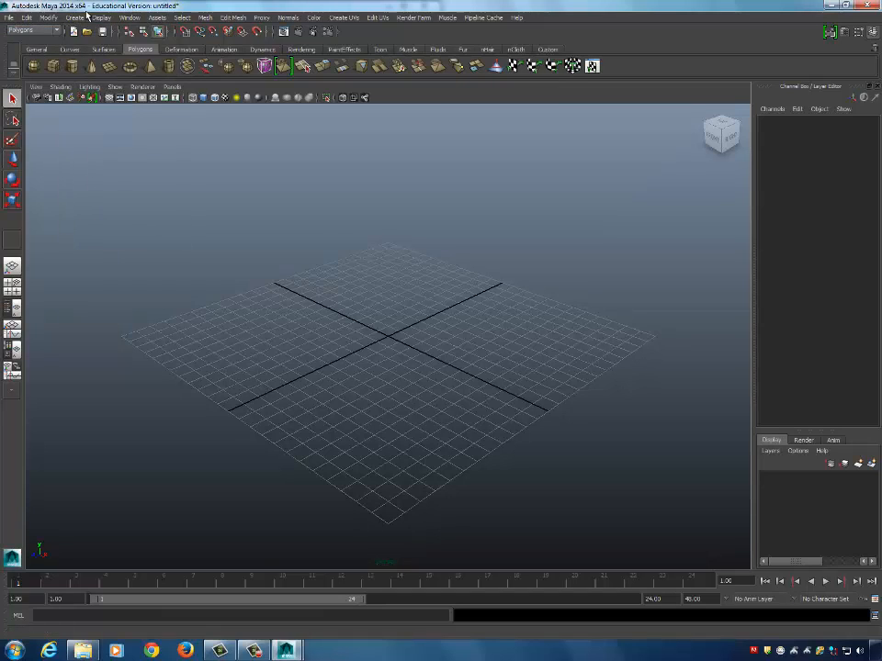
pyautogui.click(25, 16)
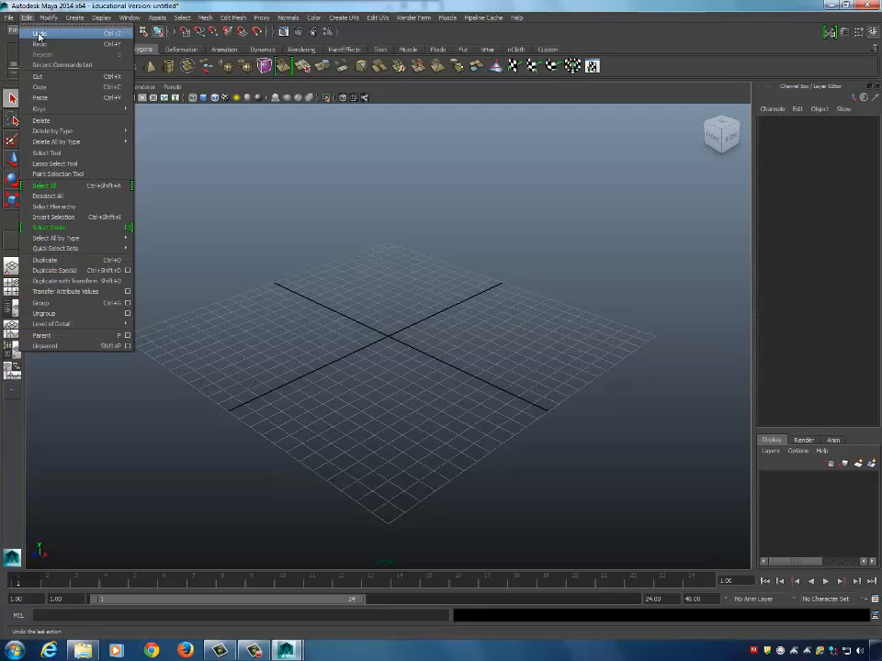
pyautogui.click(59, 7)
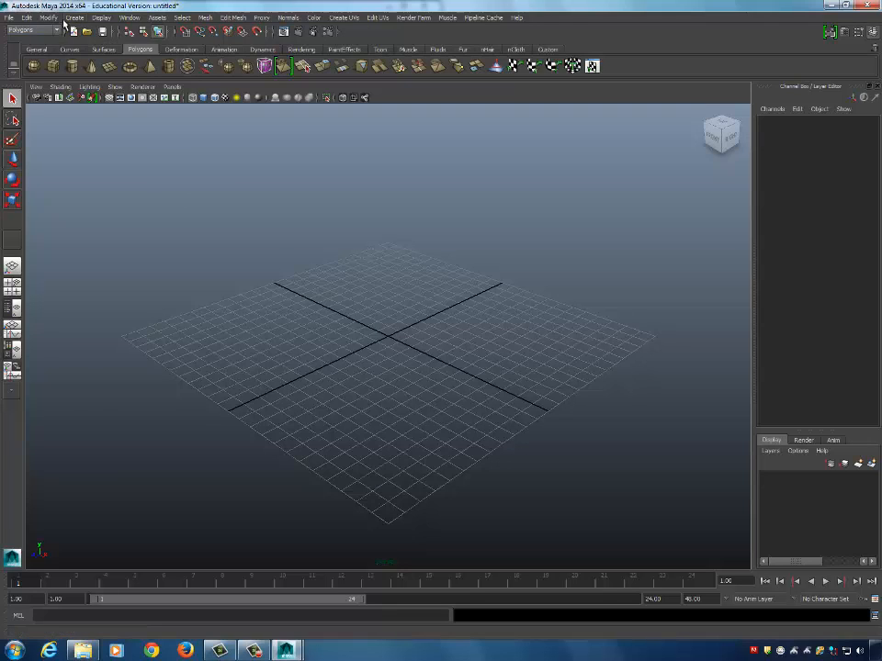
pyautogui.click(48, 17)
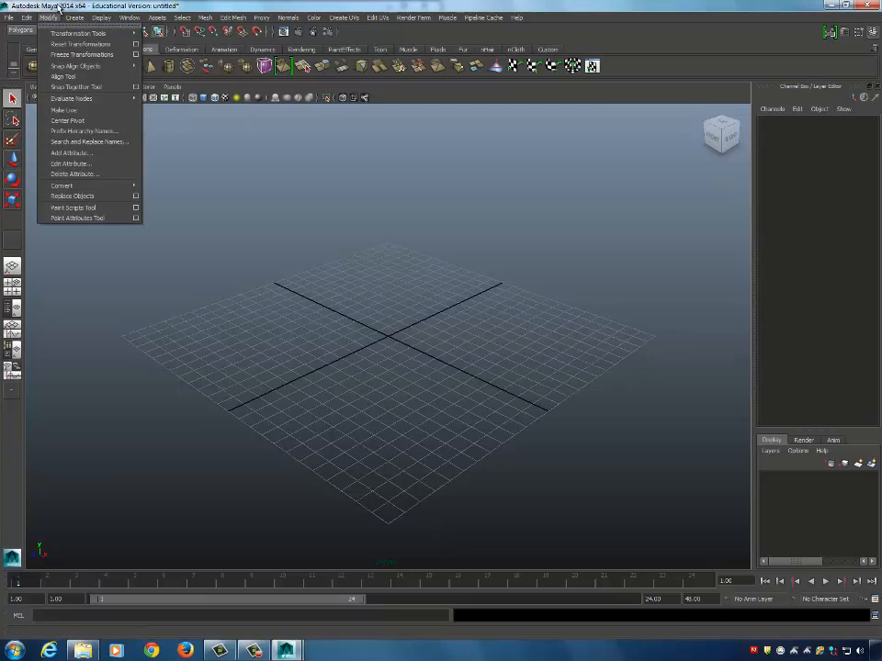
pyautogui.click(57, 4)
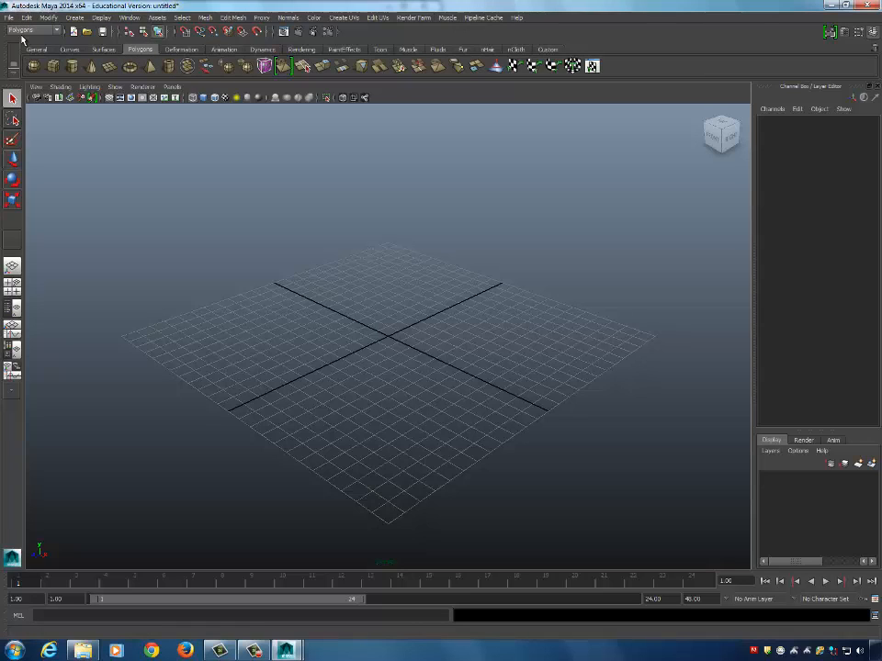
# Draw a polygon sphere interactively on the grid, centred near the origin at about X -0.09, Z -0.07.
pyautogui.click(77, 18)
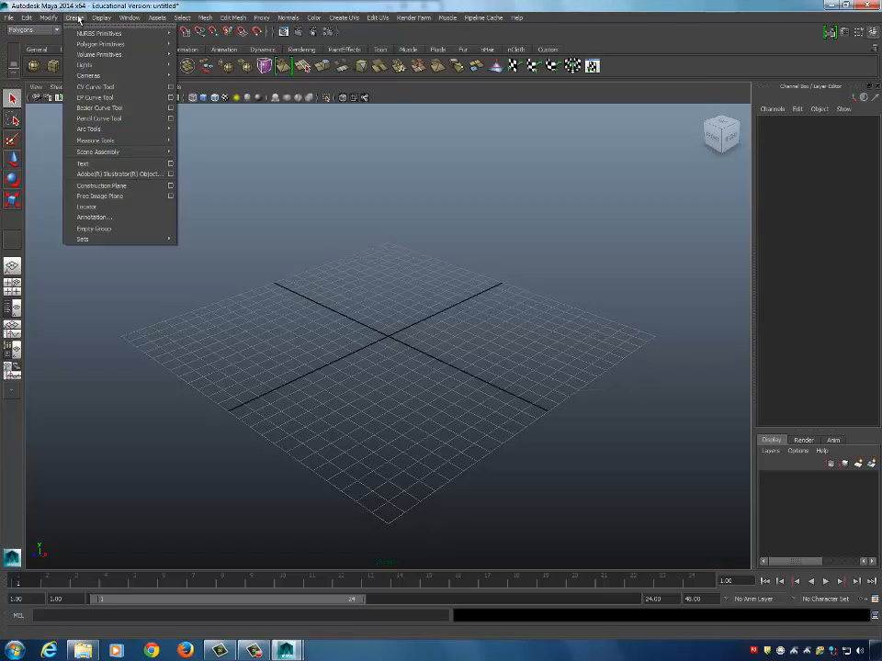
pyautogui.moveTo(85, 44)
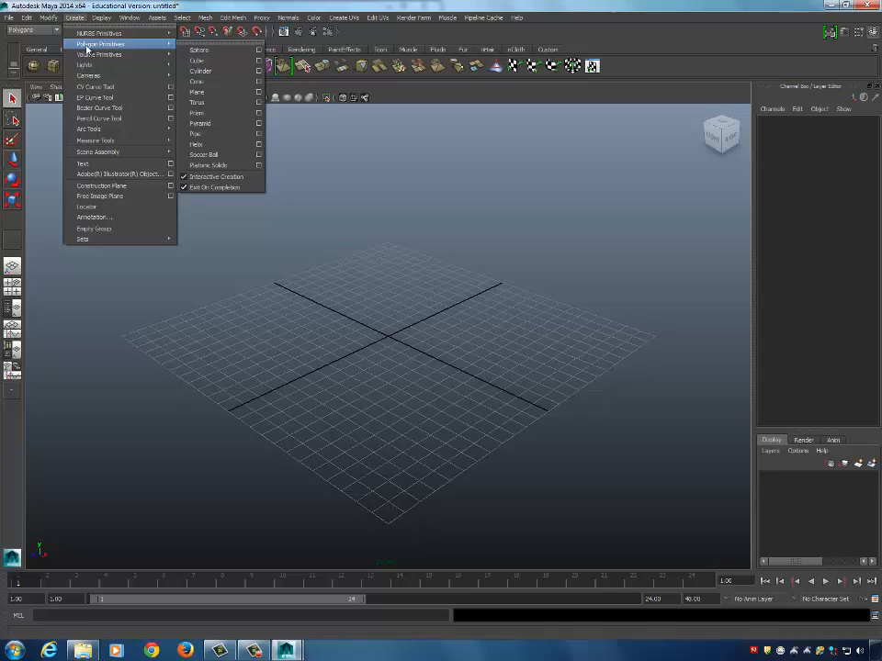
pyautogui.click(198, 50)
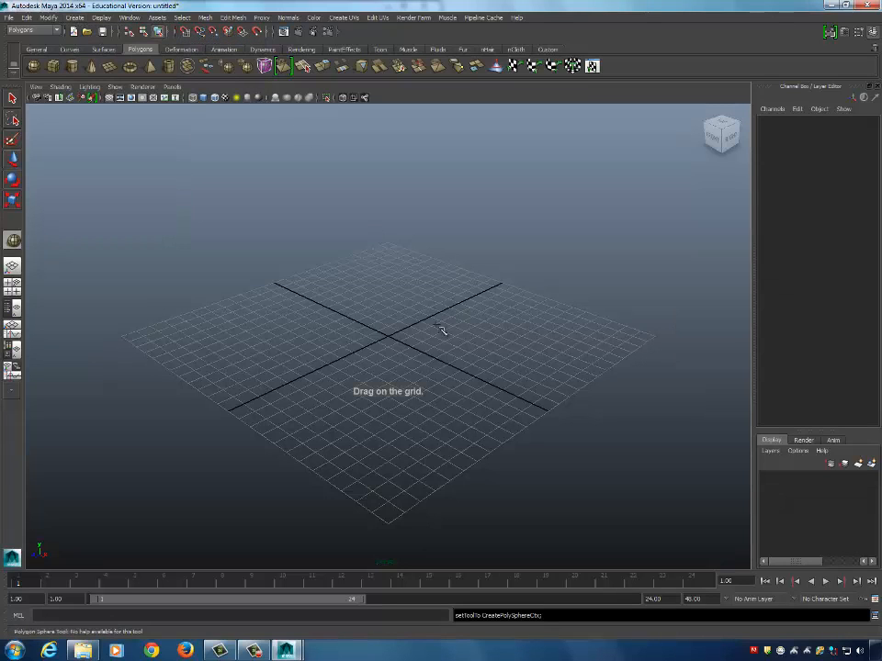
pyautogui.click(73, 18)
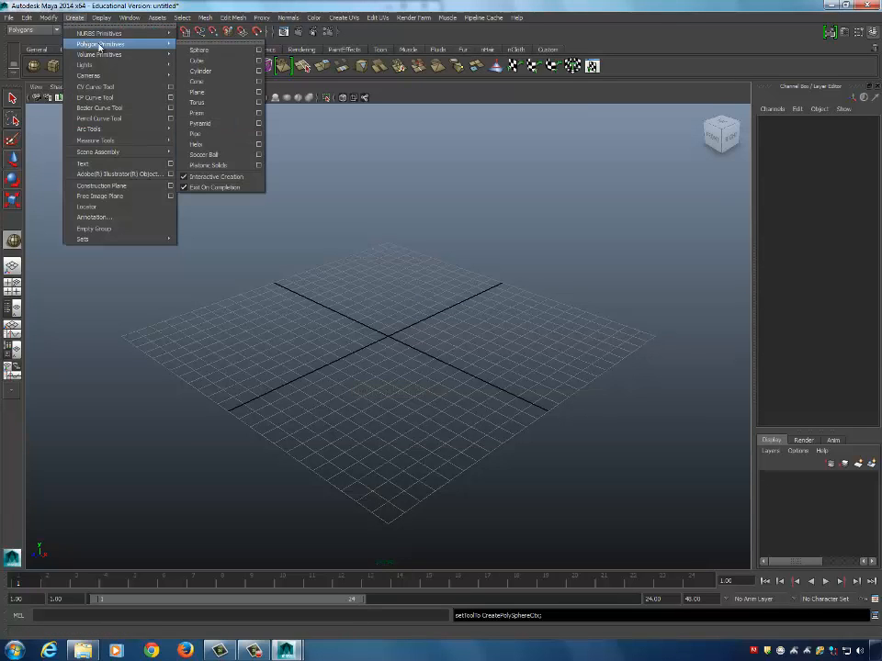
pyautogui.click(195, 51)
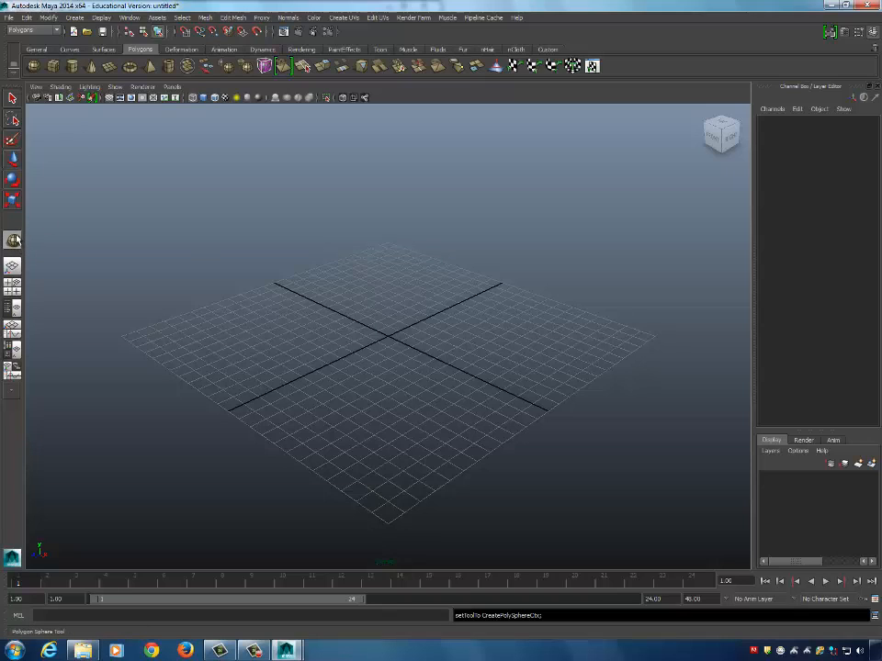
pyautogui.click(14, 237)
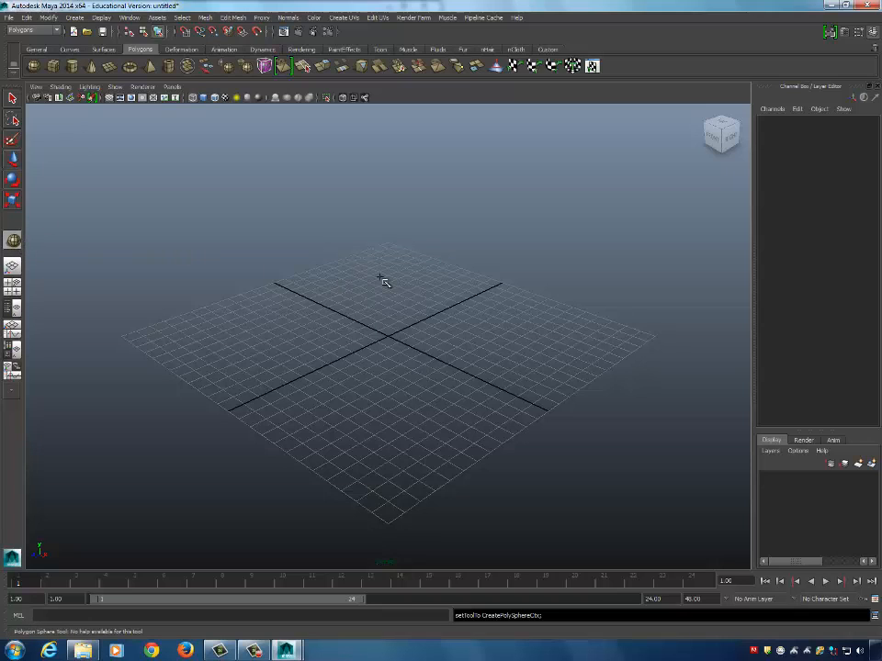
pyautogui.click(15, 240)
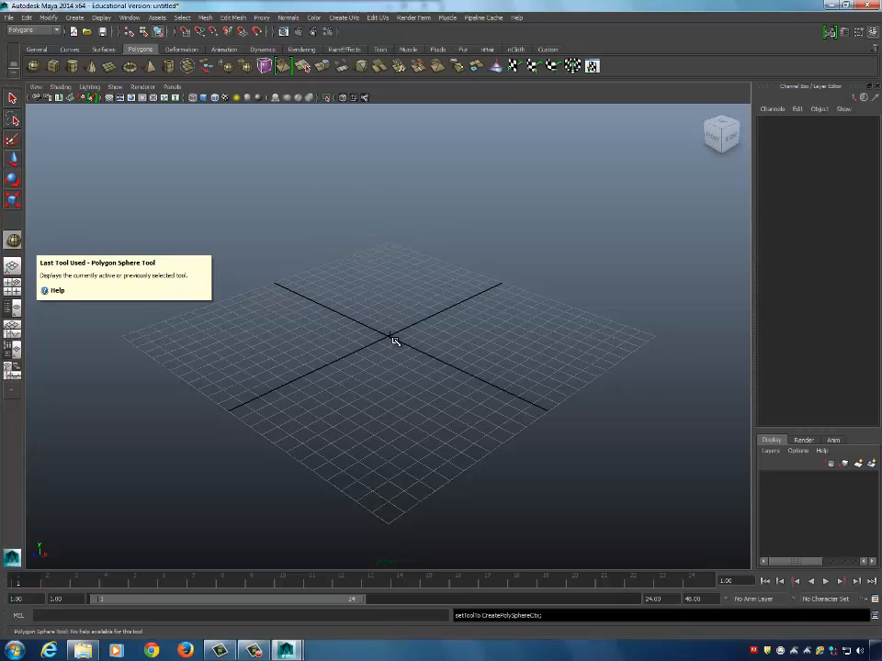
pyautogui.moveTo(390, 338); pyautogui.dragTo(472, 373)
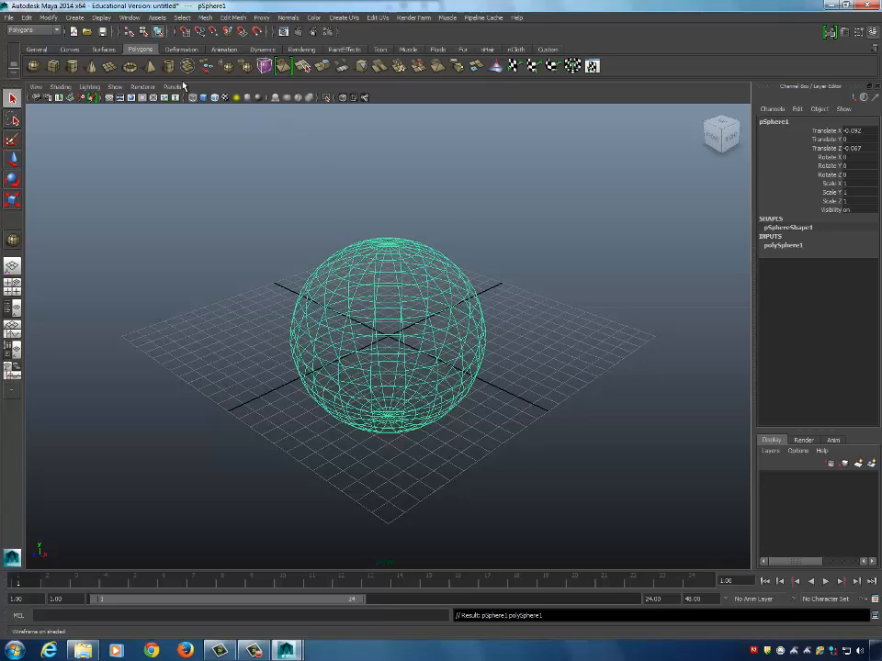
pyautogui.click(36, 86)
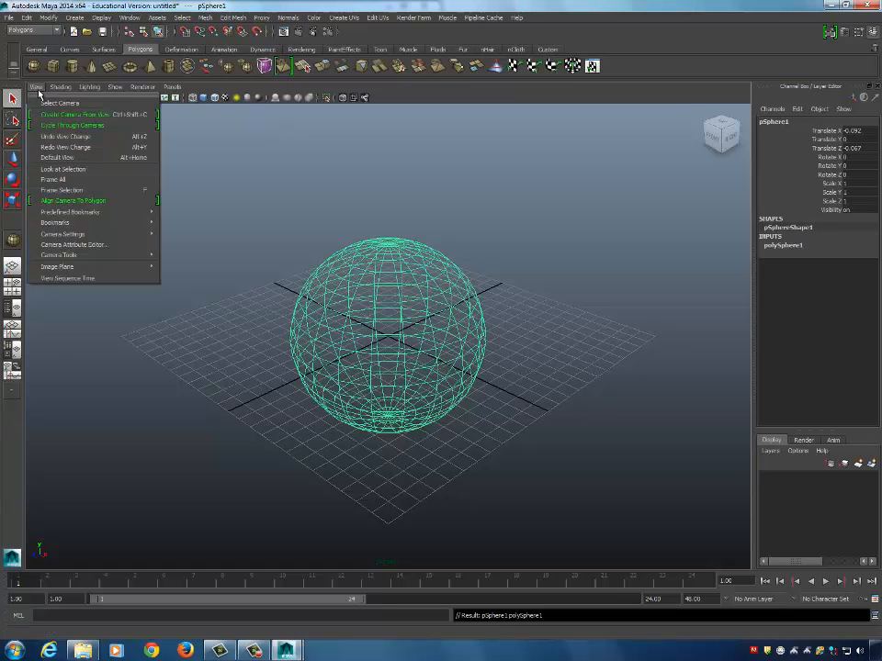
pyautogui.moveTo(60, 86)
pyautogui.moveTo(173, 87)
pyautogui.click(222, 84)
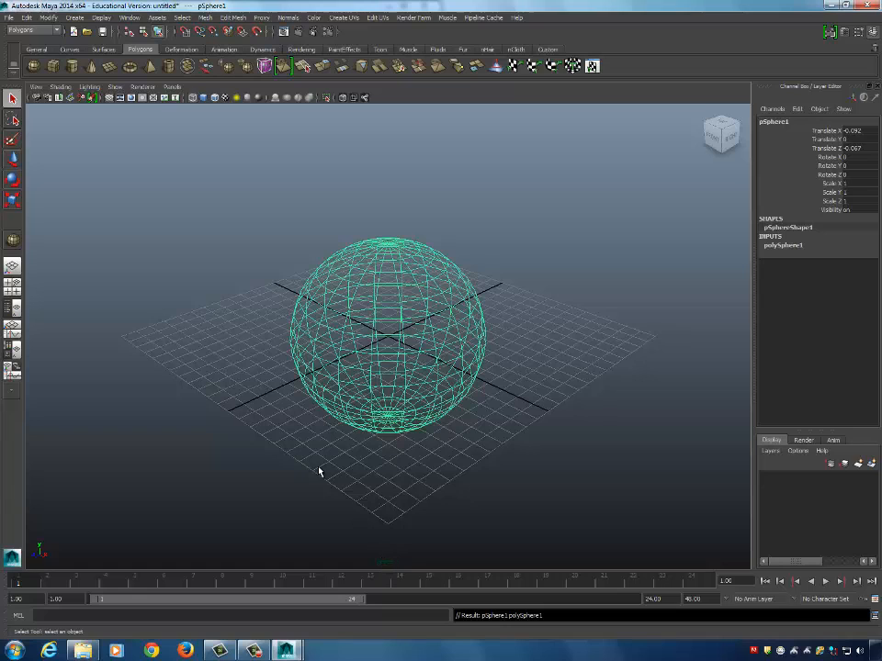
# Review the viewport's own commands for view, shading, lighting, object display, renderer and panel layout.
pyautogui.click(39, 87)
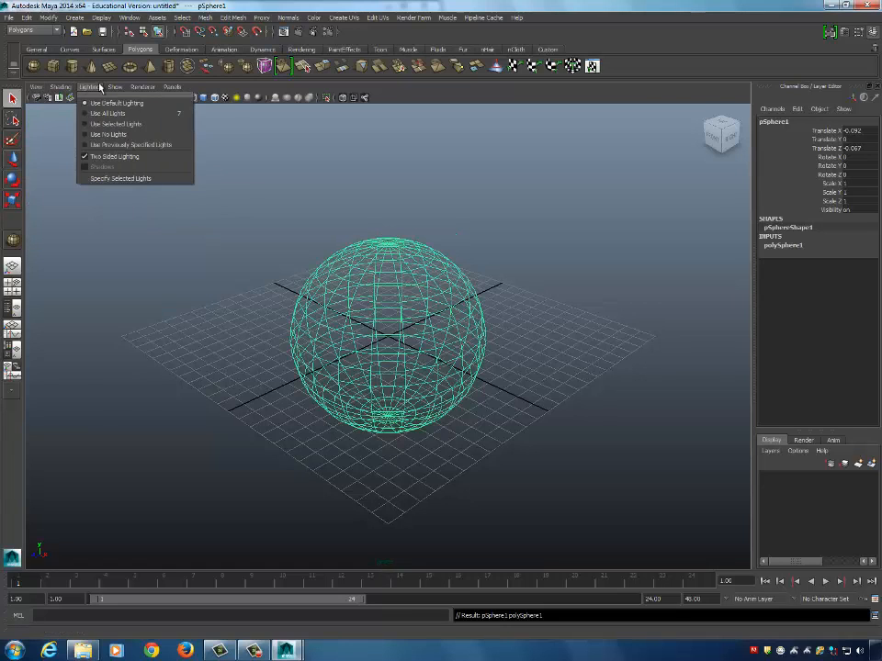
pyautogui.moveTo(172, 87)
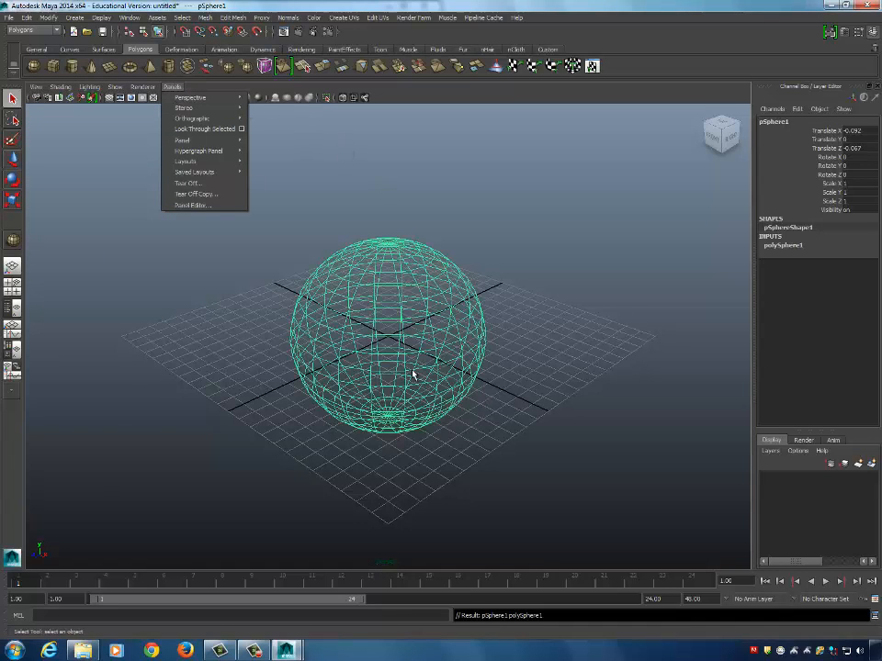
pyautogui.click(403, 90)
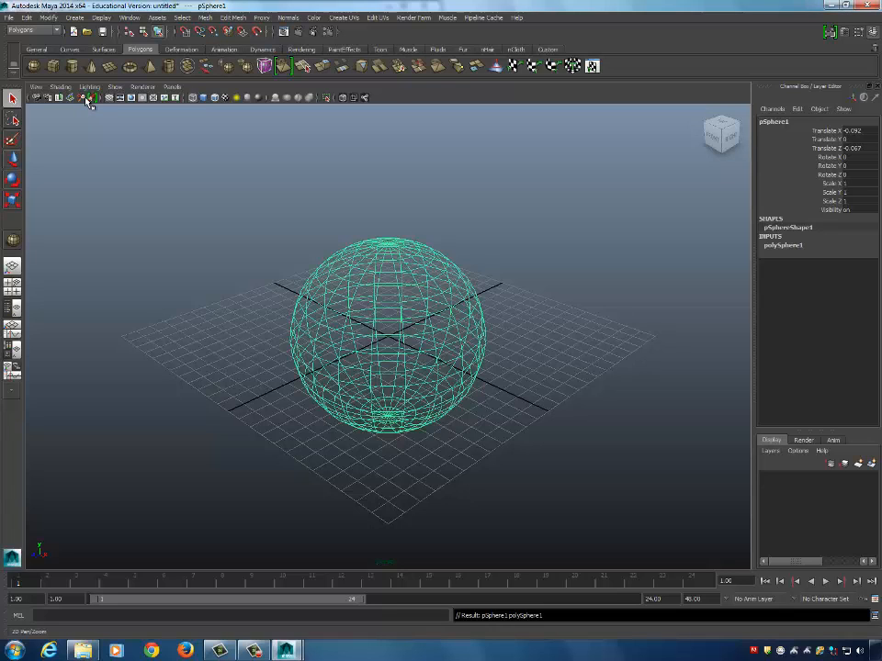
pyautogui.click(34, 87)
pyautogui.moveTo(171, 87)
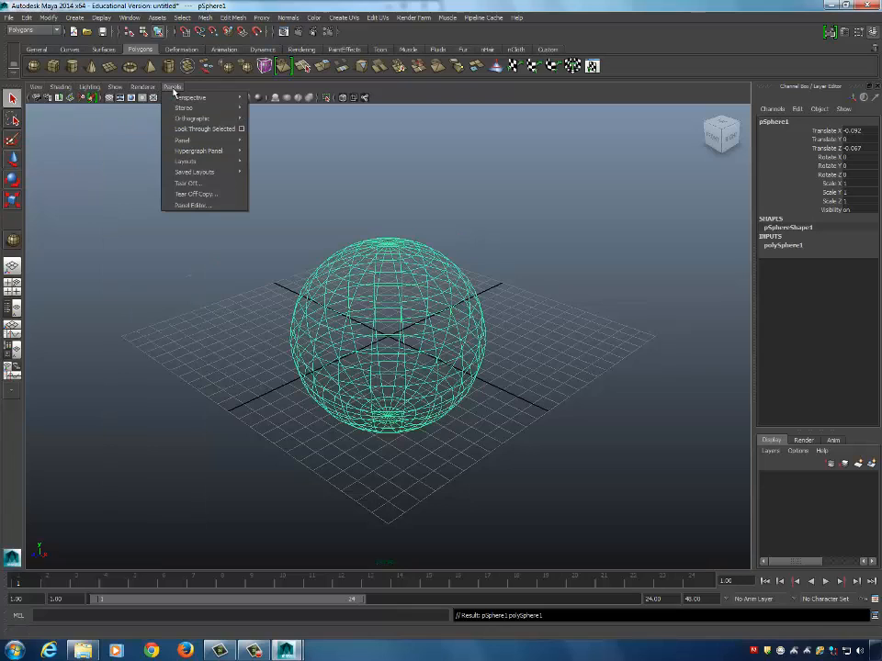
pyautogui.click(197, 89)
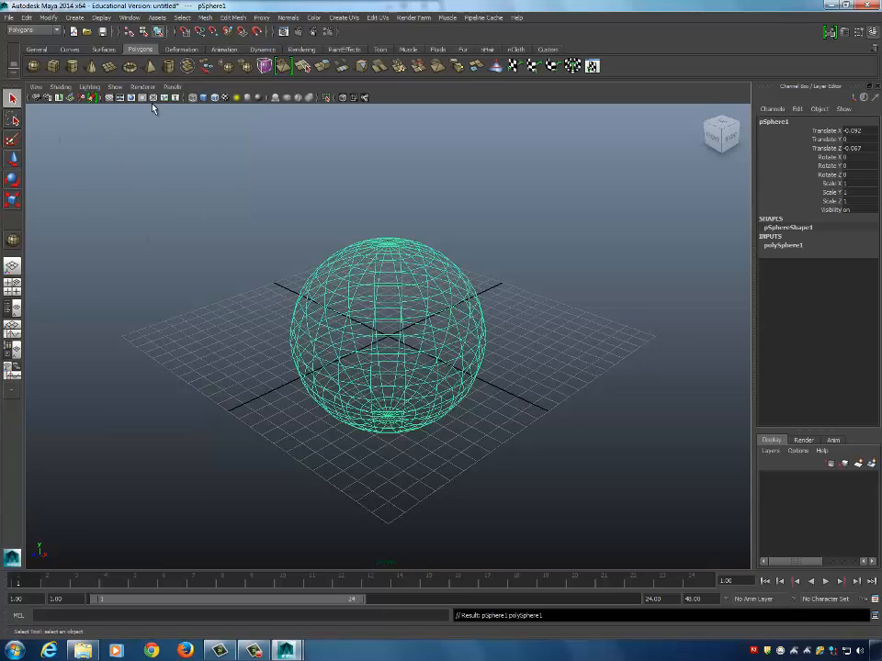
pyautogui.click(34, 87)
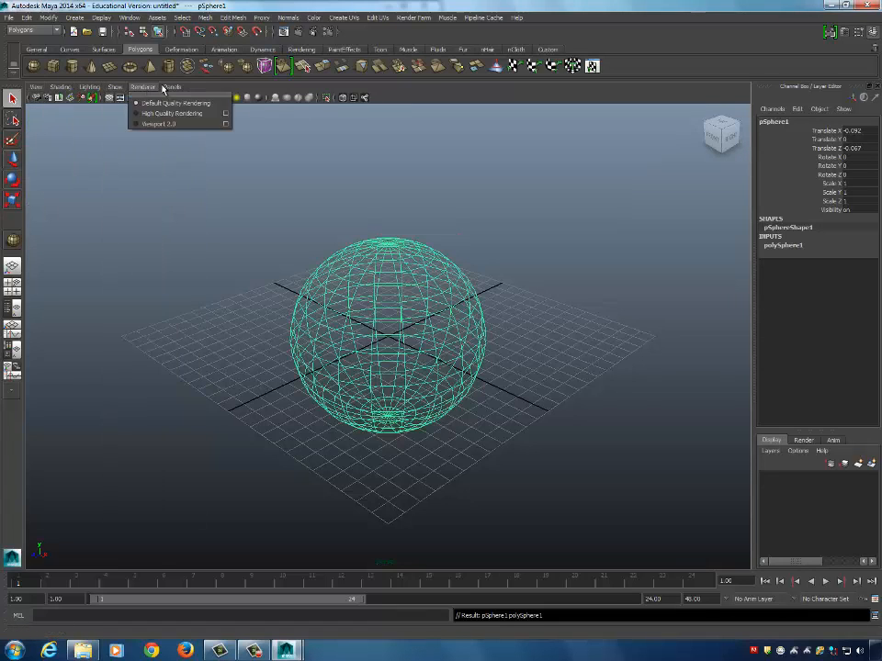
pyautogui.moveTo(170, 89)
pyautogui.click(253, 89)
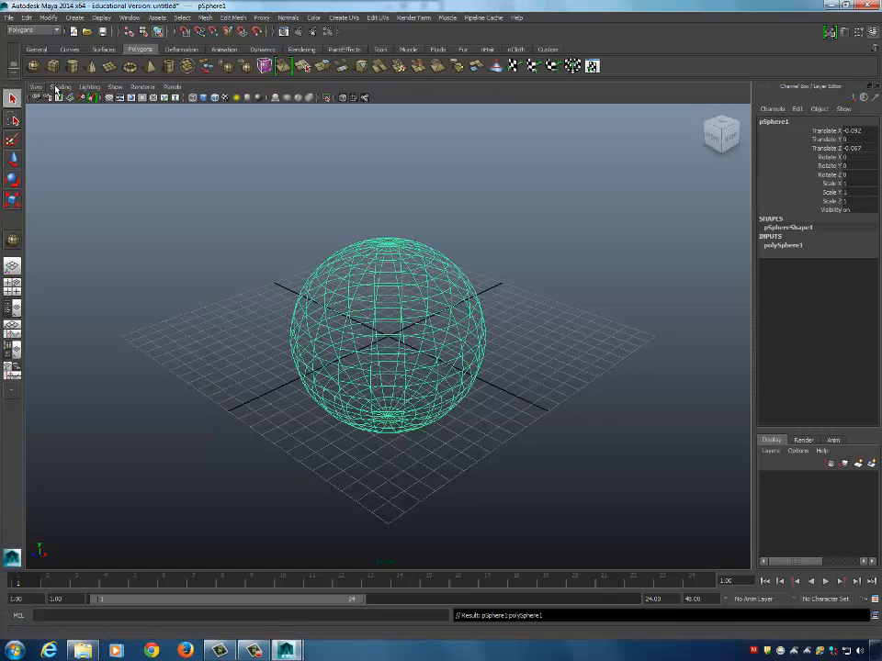
pyautogui.click(172, 86)
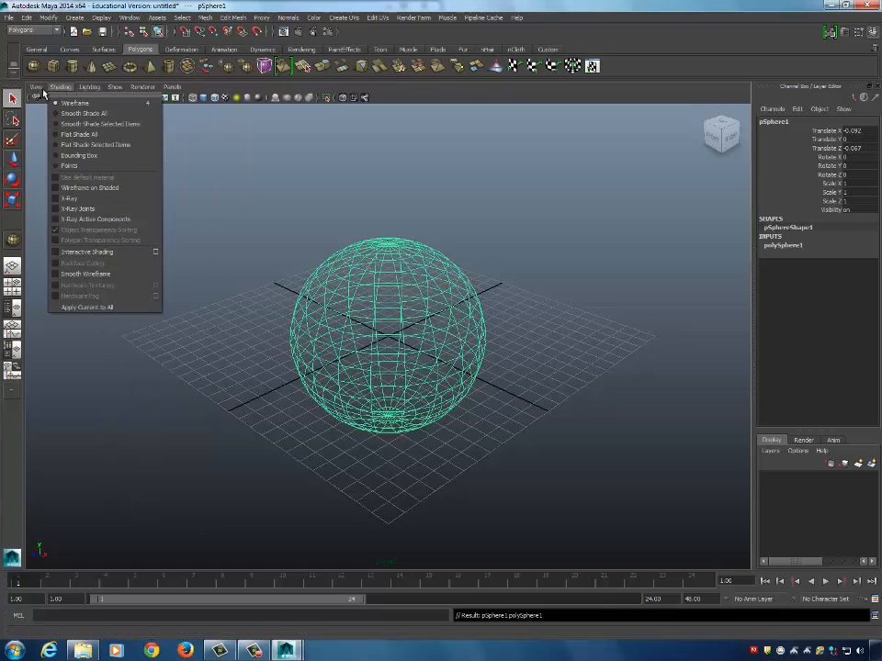
pyautogui.moveTo(161, 87)
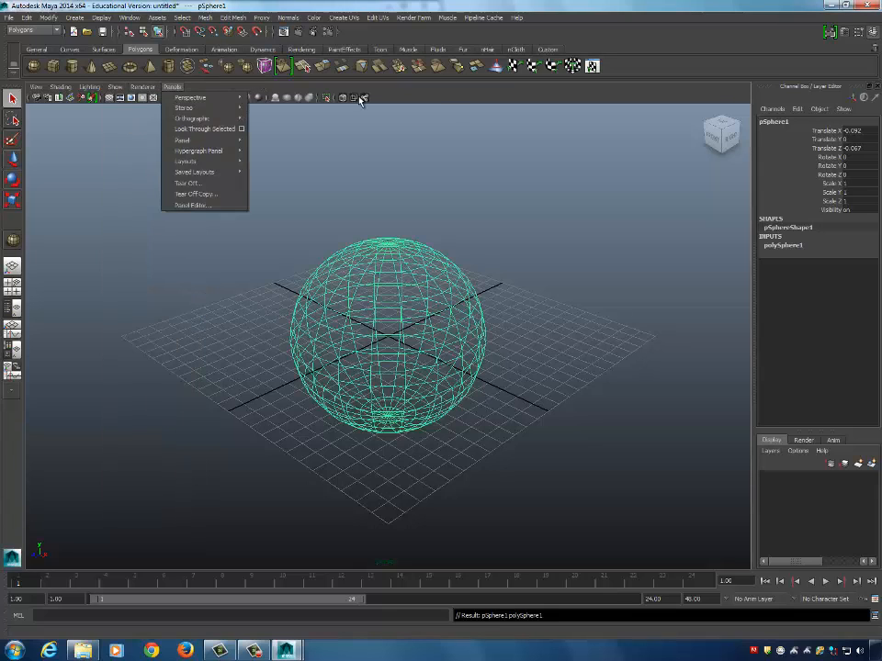
pyautogui.click(457, 94)
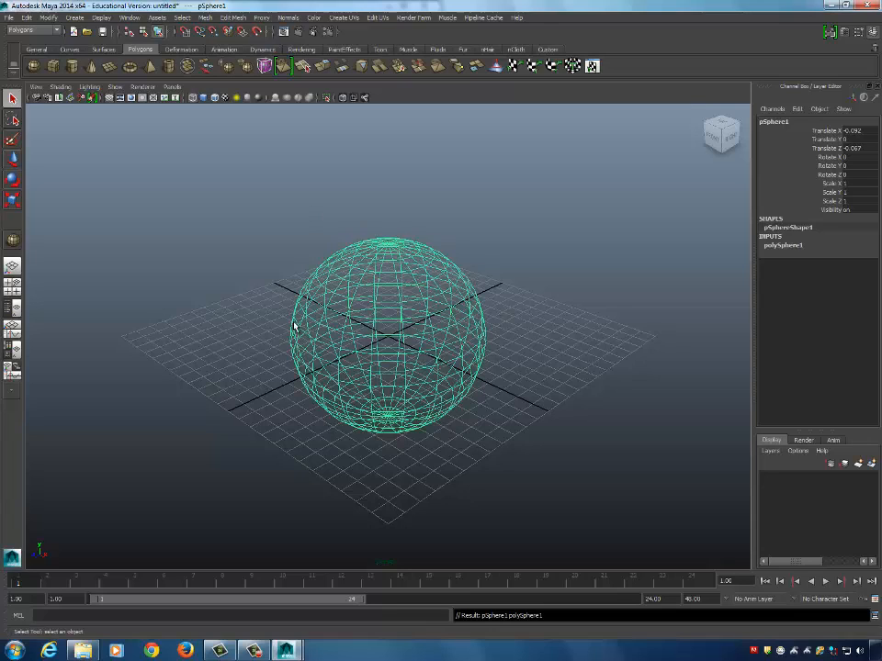
# Display the sphere smooth shaded, overlay its wireframe on the shaded surface while it is deselected, and reselect it.
pyautogui.click(204, 99)
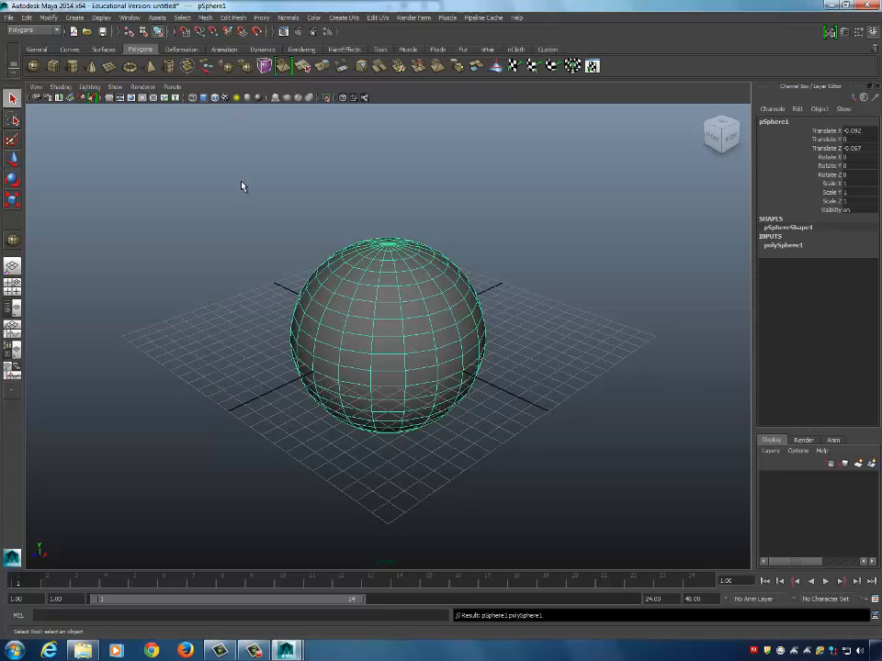
pyautogui.click(244, 188)
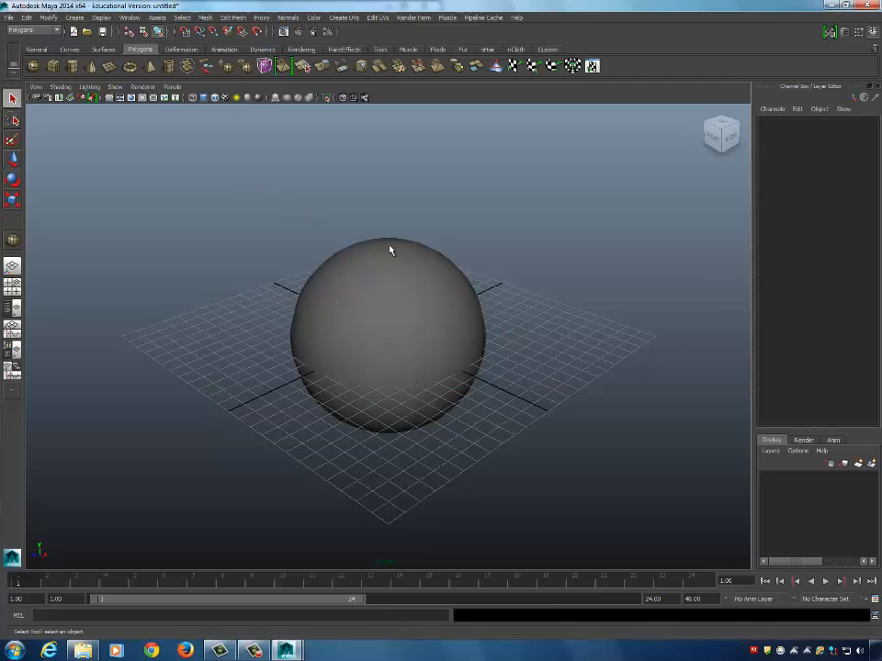
pyautogui.click(214, 97)
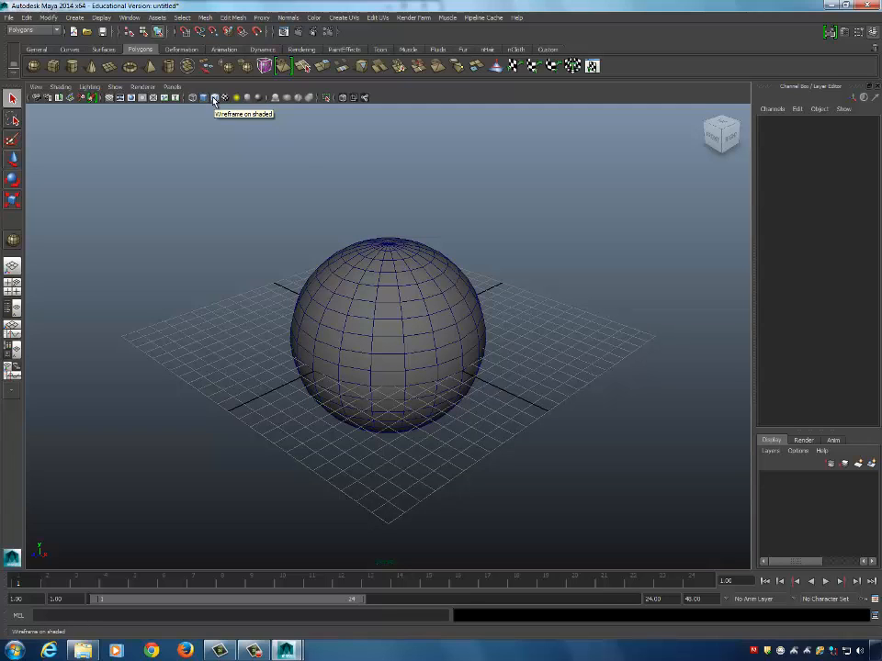
pyautogui.click(373, 268)
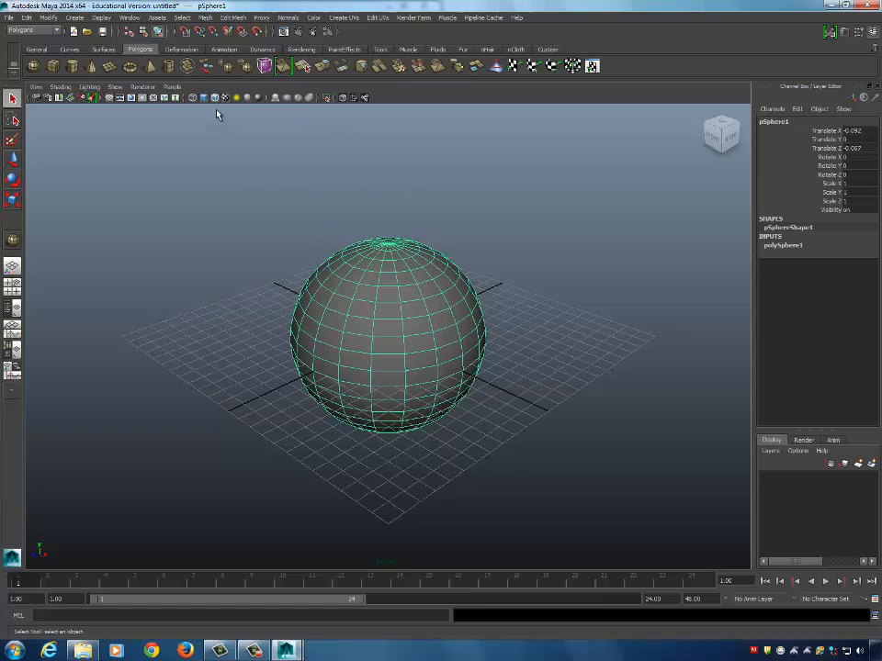
# Switch the viewport to wireframe and back to smooth shading, and deselect the sphere.
pyautogui.click(193, 100)
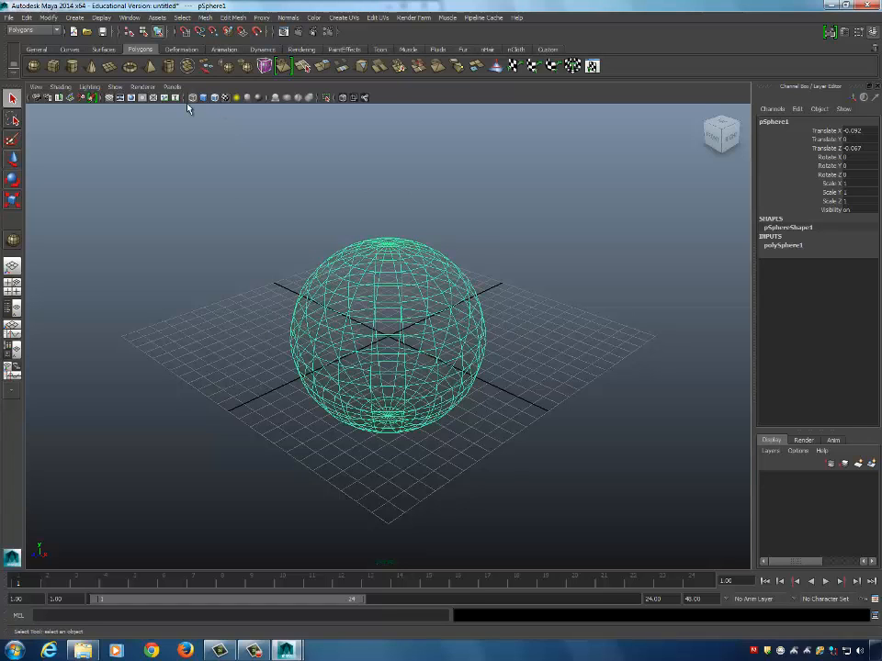
pyautogui.click(193, 99)
pyautogui.click(203, 99)
pyautogui.press('5')
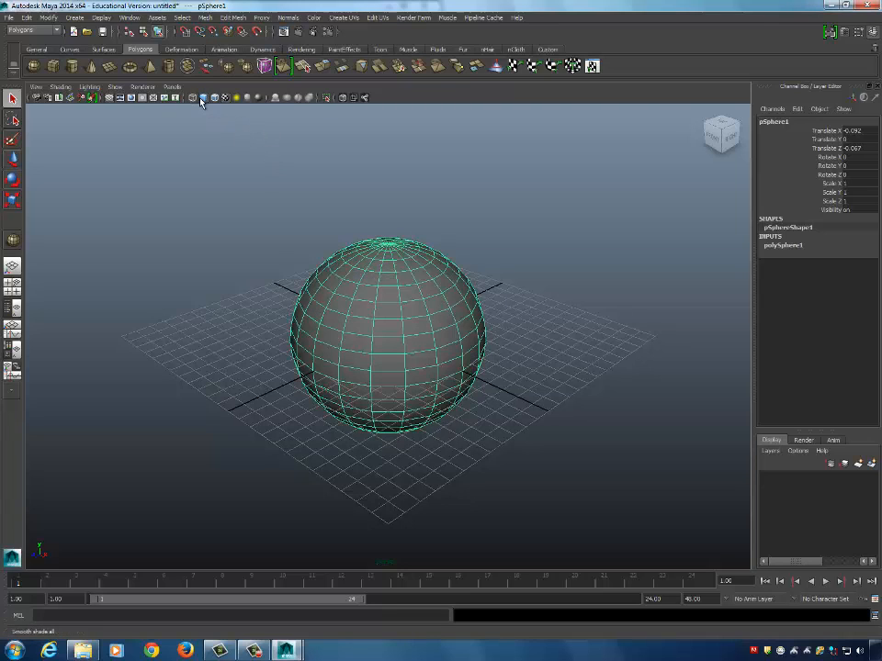
pyautogui.click(277, 141)
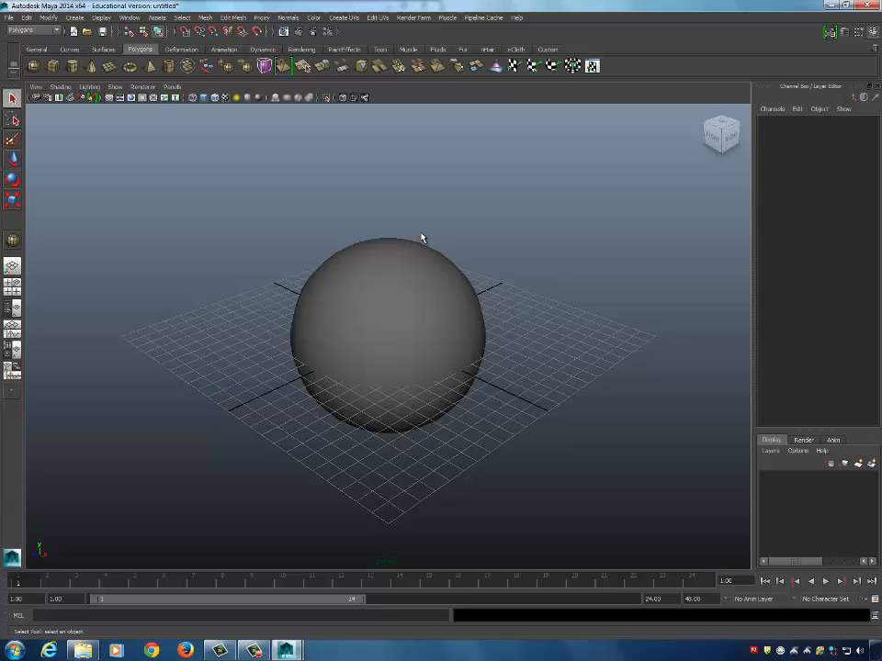
# Alternate the viewport between wireframe and shaded display, with the sphere both deselected and selected.
pyautogui.press('4')
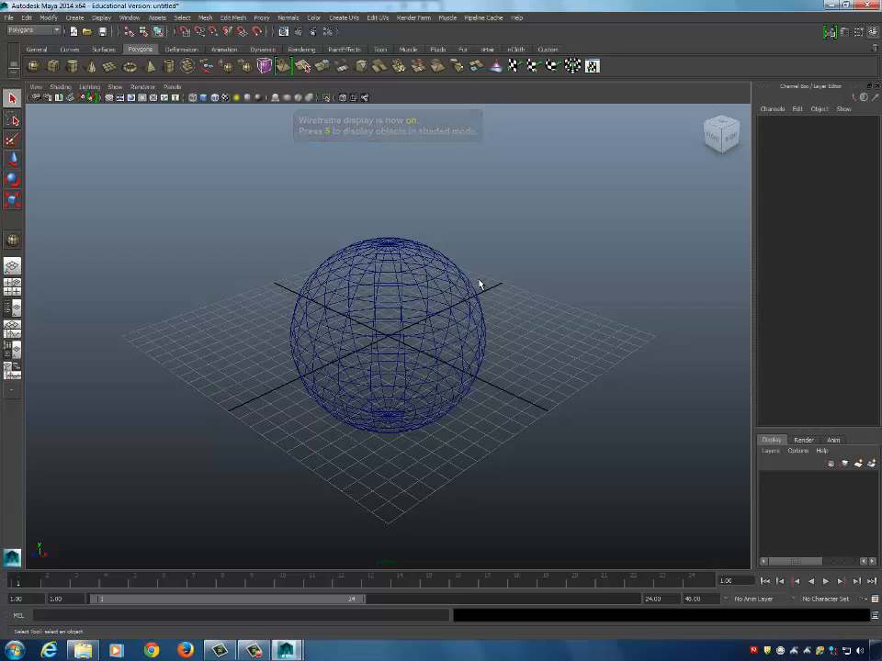
pyautogui.press('5')
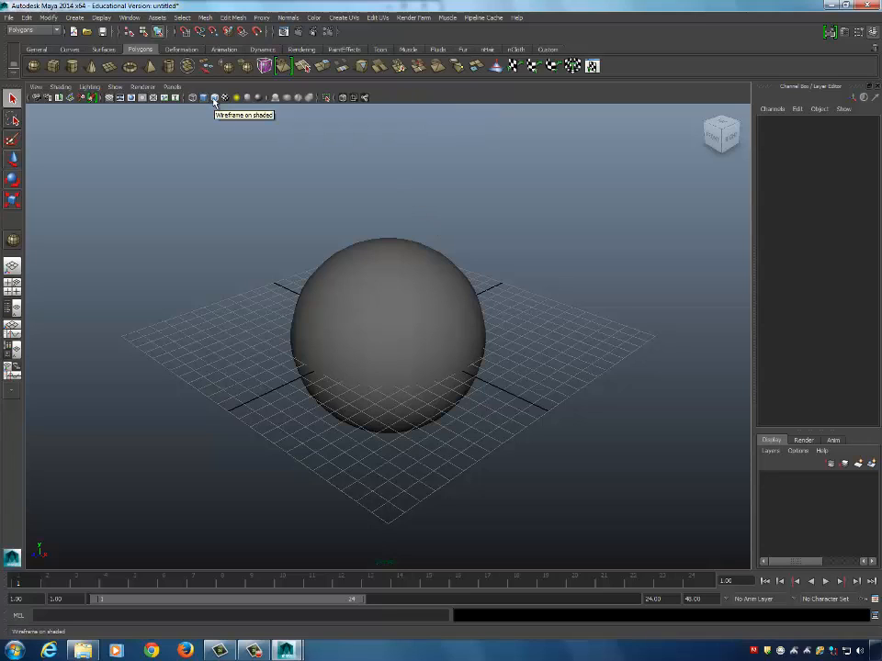
pyautogui.click(411, 279)
pyautogui.press('4')
pyautogui.press('5')
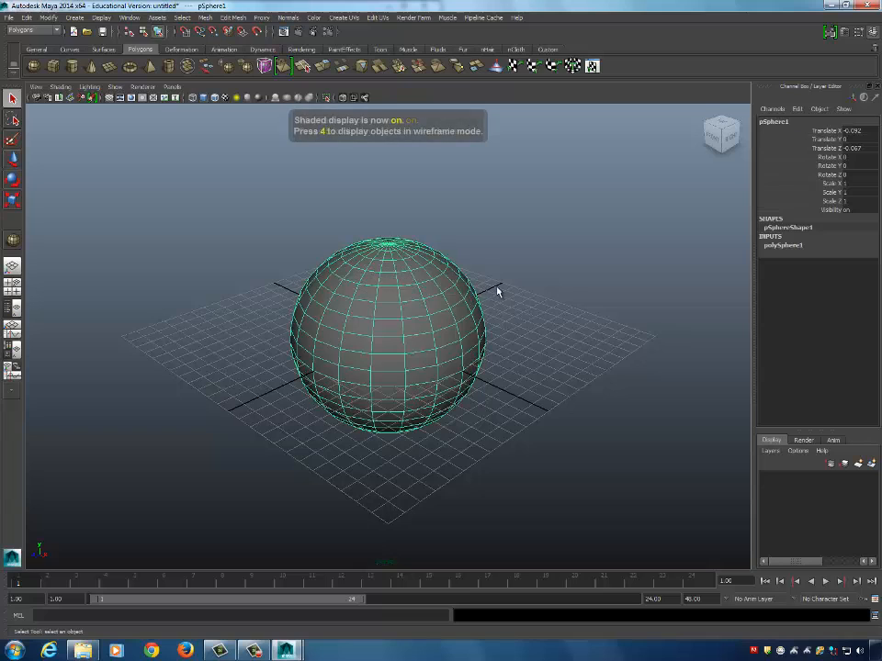
# Try shaded display with texture maps, return to plain shaded display and leave the sphere deselected.
pyautogui.click(511, 291)
pyautogui.press('6')
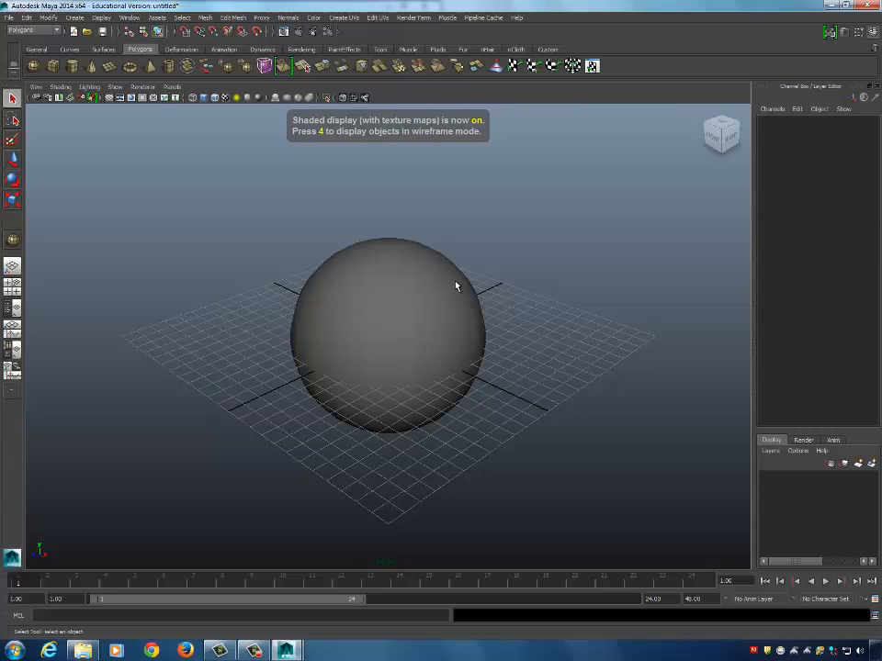
pyautogui.press('4')
pyautogui.press('5')
pyautogui.click(441, 288)
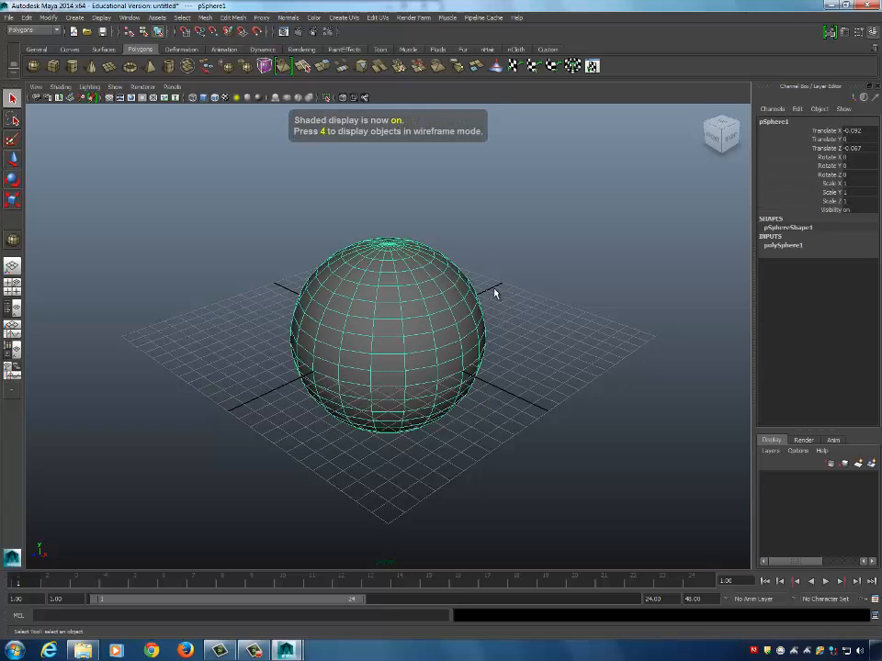
pyautogui.click(497, 290)
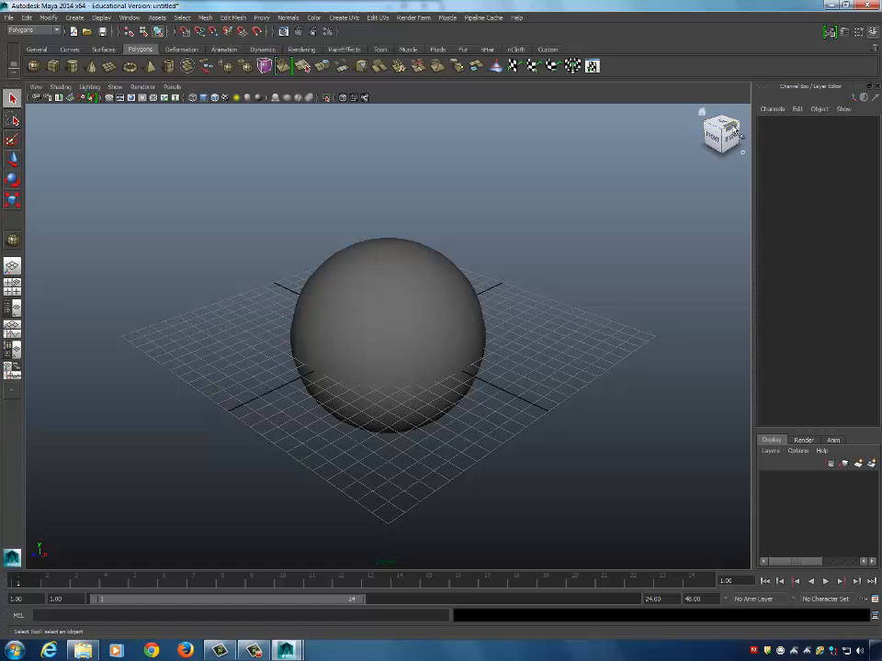
# Look at the sphere from the front, top and right with the ViewCube, and restore the home perspective view.
pyautogui.moveTo(725, 135)
pyautogui.mouseDown()
pyautogui.moveTo(686, 136)
pyautogui.moveTo(711, 146)
pyautogui.moveTo(722, 166)
pyautogui.moveTo(700, 160)
pyautogui.moveTo(678, 131)
pyautogui.moveTo(710, 173)
pyautogui.moveTo(703, 139)
pyautogui.moveTo(685, 135)
pyautogui.moveTo(691, 169)
pyautogui.moveTo(707, 158)
pyautogui.moveTo(675, 139)
pyautogui.moveTo(691, 164)
pyautogui.moveTo(707, 138)
pyautogui.moveTo(691, 136)
pyautogui.moveTo(706, 167)
pyautogui.moveTo(716, 139)
pyautogui.moveTo(701, 132)
pyautogui.moveTo(712, 155)
pyautogui.mouseUp()
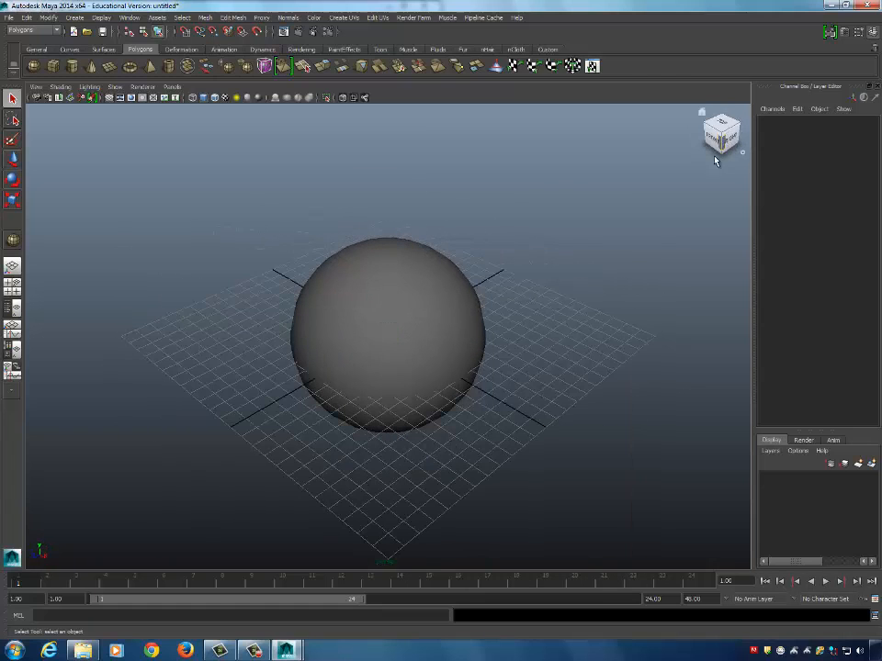
pyautogui.click(713, 143)
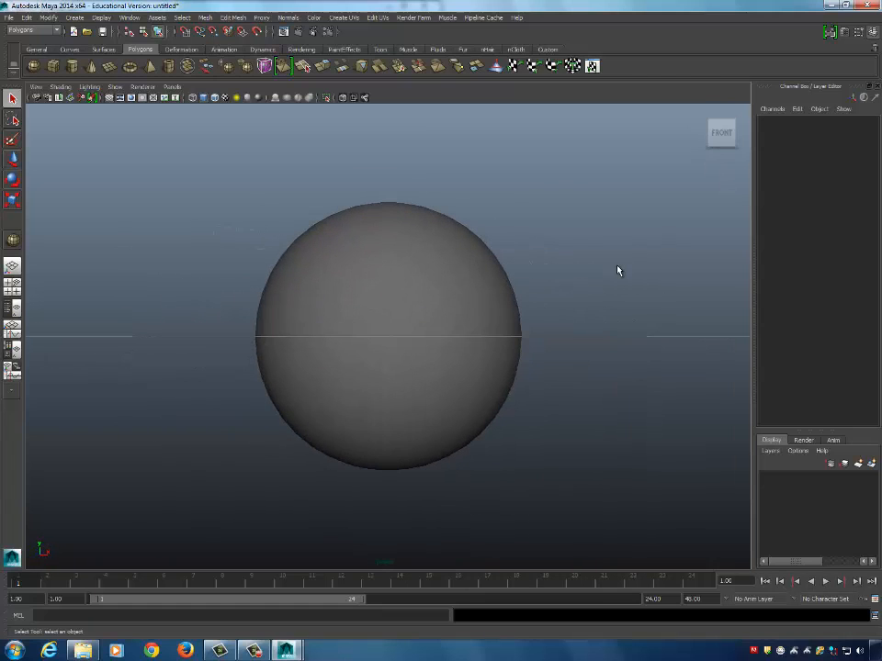
pyautogui.moveTo(726, 139); pyautogui.dragTo(695, 153)
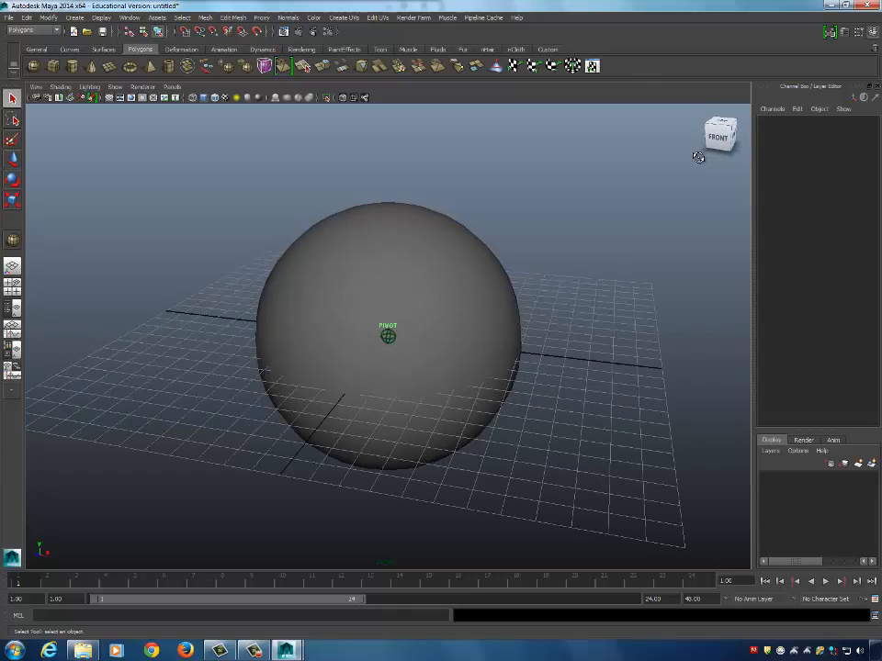
pyautogui.click(721, 123)
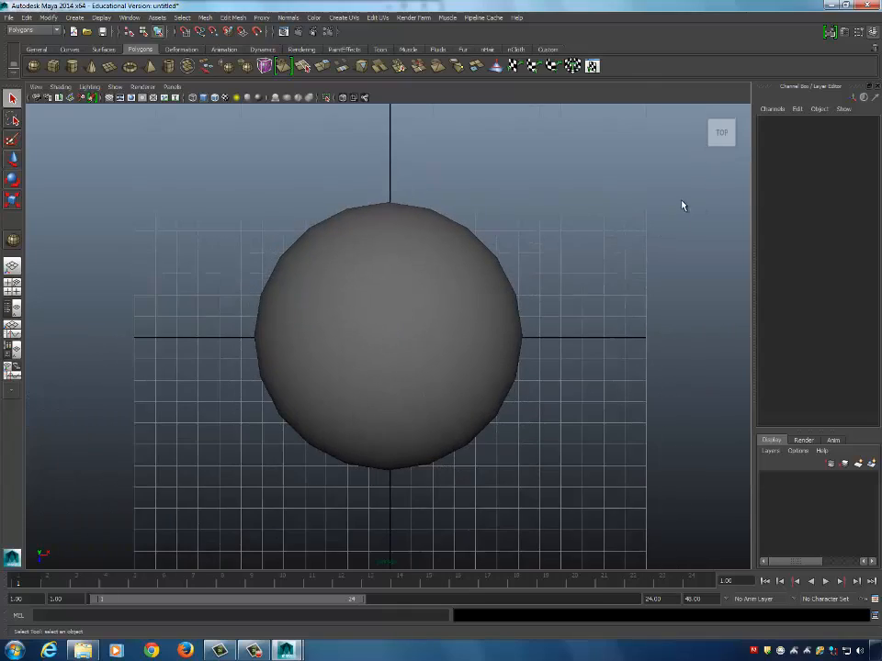
pyautogui.moveTo(720, 132); pyautogui.dragTo(761, 150)
pyautogui.click(730, 139)
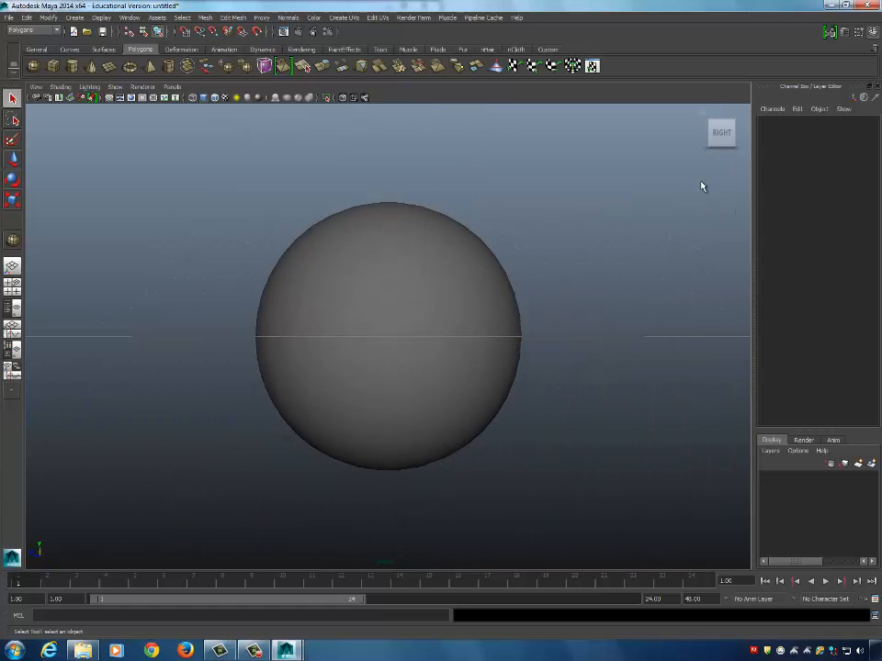
pyautogui.click(703, 112)
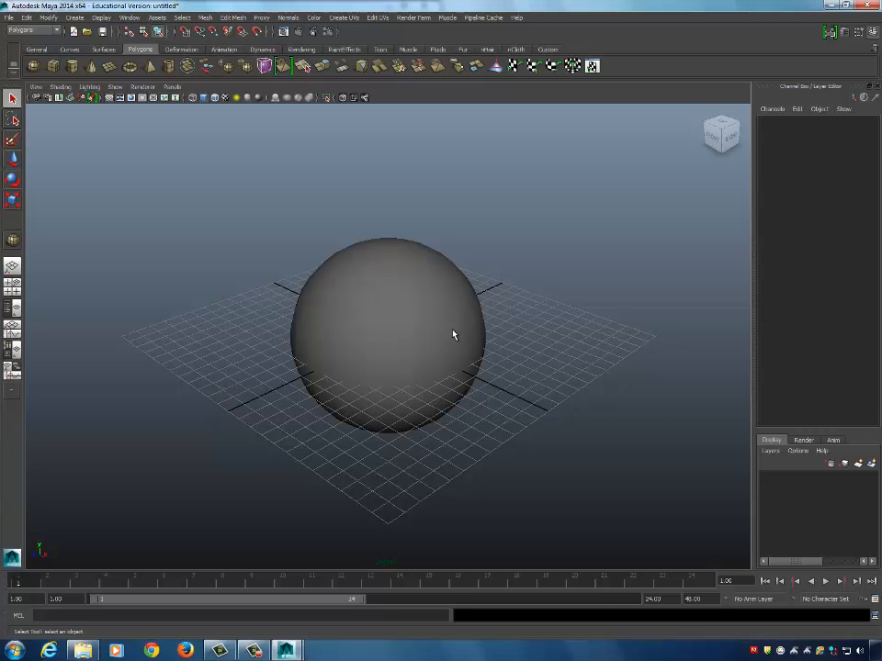
# Orbit the perspective view around the sphere and pan it across the viewport.
pyautogui.moveTo(452, 335)
pyautogui.keyDown('alt'); pyautogui.mouseDown()
pyautogui.moveTo(413, 341)
pyautogui.moveTo(444, 323)
pyautogui.moveTo(437, 295)
pyautogui.moveTo(443, 356)
pyautogui.moveTo(443, 262)
pyautogui.moveTo(352, 314)
pyautogui.moveTo(490, 341)
pyautogui.moveTo(472, 291)
pyautogui.moveTo(445, 319)
pyautogui.moveTo(454, 333)
pyautogui.moveTo(429, 301)
pyautogui.moveTo(467, 341)
pyautogui.moveTo(374, 265)
pyautogui.moveTo(497, 288)
pyautogui.moveTo(364, 319)
pyautogui.moveTo(488, 224)
pyautogui.moveTo(453, 339)
pyautogui.moveTo(395, 260)
pyautogui.moveTo(504, 327)
pyautogui.moveTo(362, 272)
pyautogui.moveTo(490, 272)
pyautogui.moveTo(422, 328)
pyautogui.moveTo(425, 317)
pyautogui.moveTo(444, 323)
pyautogui.mouseUp(); pyautogui.keyUp('alt')
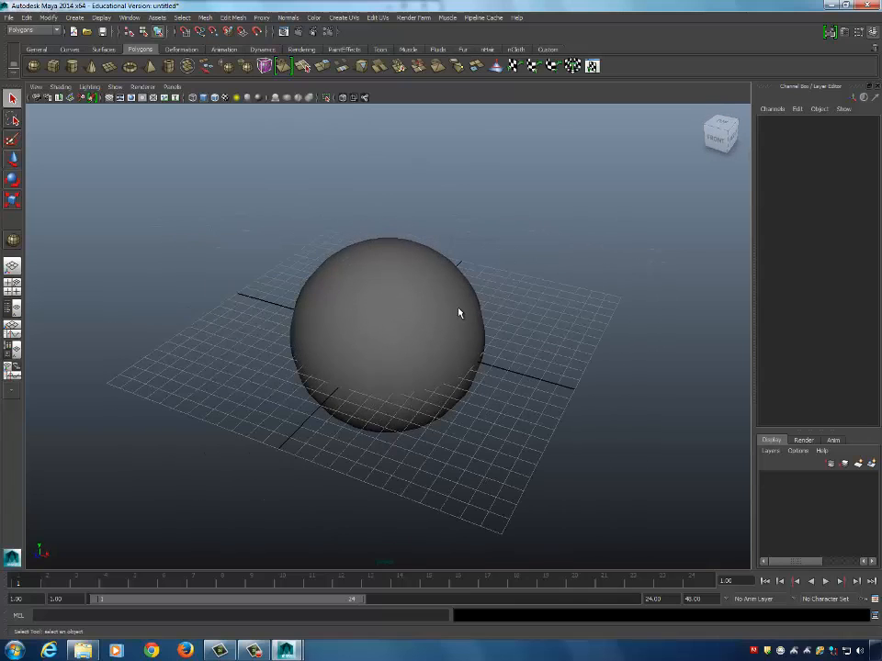
pyautogui.keyDown('alt'); pyautogui.moveTo(411, 337); pyautogui.dragTo(438, 335, button='middle'); pyautogui.keyUp('alt')
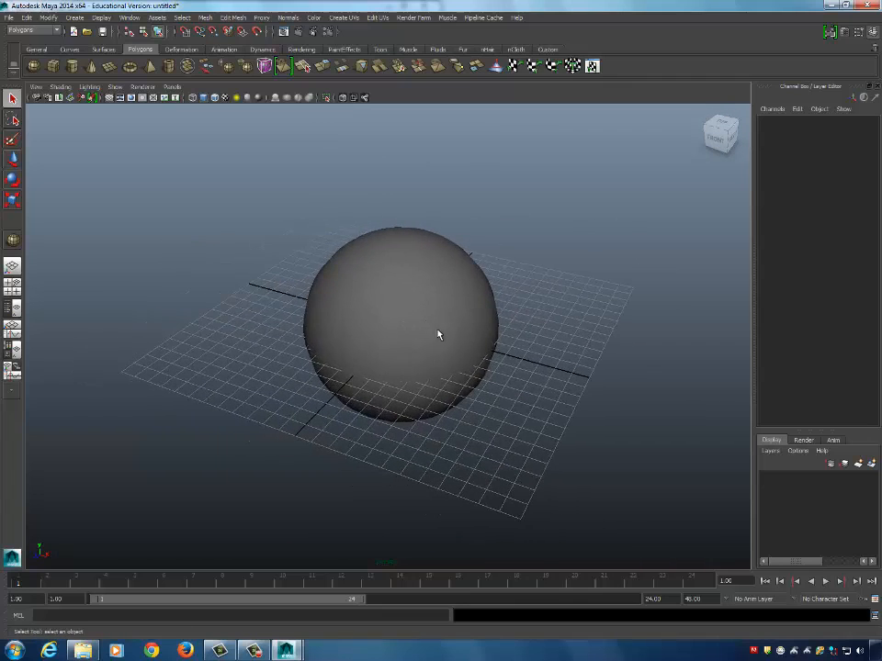
pyautogui.keyDown('alt'); pyautogui.moveTo(432, 318); pyautogui.dragTo(539, 272); pyautogui.keyUp('alt')
pyautogui.keyDown('alt'); pyautogui.moveTo(538, 272); pyautogui.dragTo(446, 319, button='middle'); pyautogui.keyUp('alt')
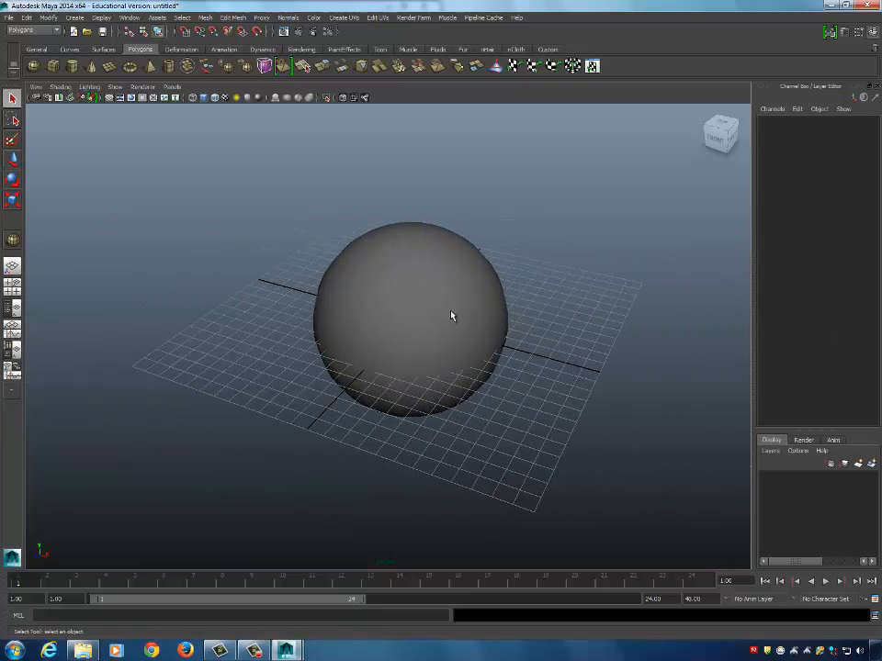
# Zoom the perspective view out and back in repeatedly to see the sphere at different distances.
pyautogui.scroll(-6, 451, 316)
pyautogui.scroll(3, 451, 316)
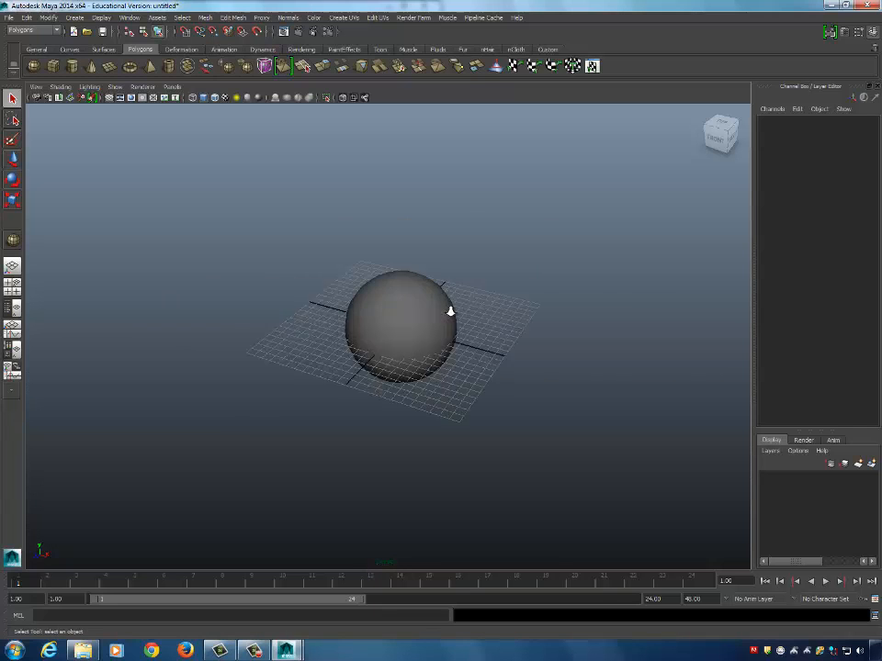
pyautogui.scroll(3, 451, 312)
pyautogui.scroll(-5, 451, 311)
pyautogui.scroll(4, 451, 308)
pyautogui.scroll(-1, 451, 313)
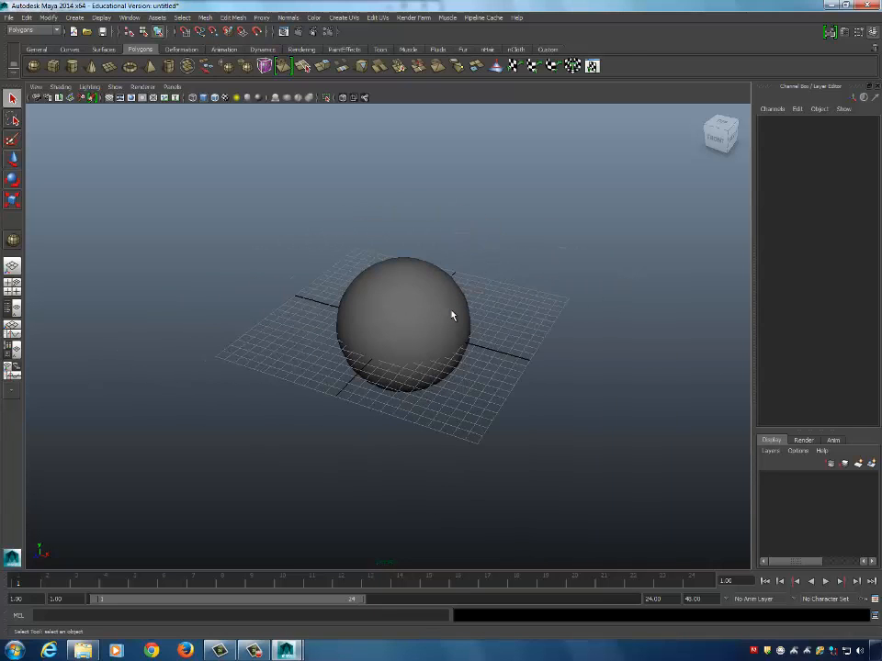
pyautogui.scroll(-1, 451, 312)
pyautogui.scroll(3, 451, 313)
pyautogui.scroll(-4, 451, 315)
pyautogui.scroll(5, 451, 312)
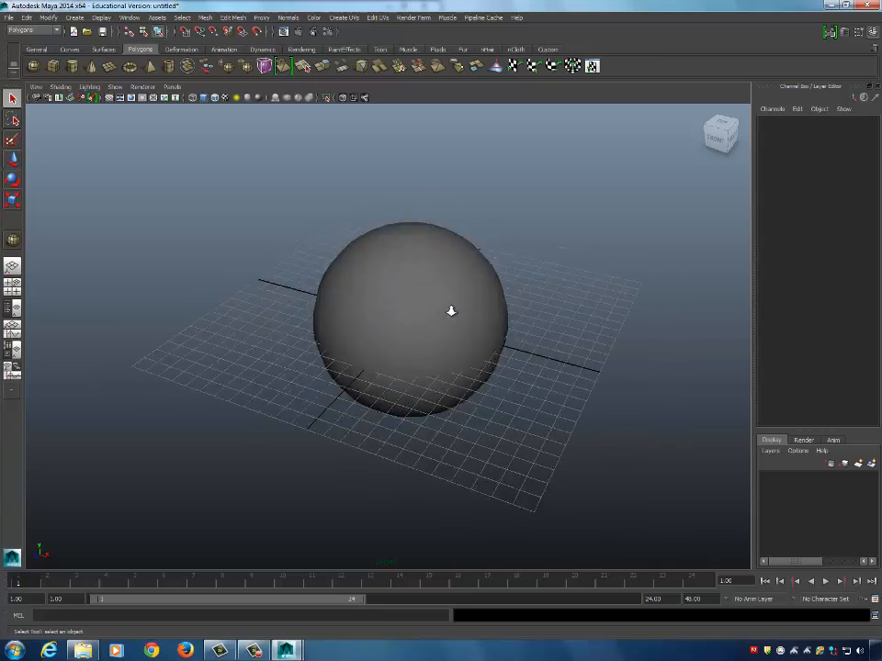
# Zoom the perspective view in and out on the sphere, and pan the view slightly sideways.
pyautogui.scroll(-1, 451, 311)
pyautogui.scroll(4, 451, 310)
pyautogui.scroll(-3, 451, 309)
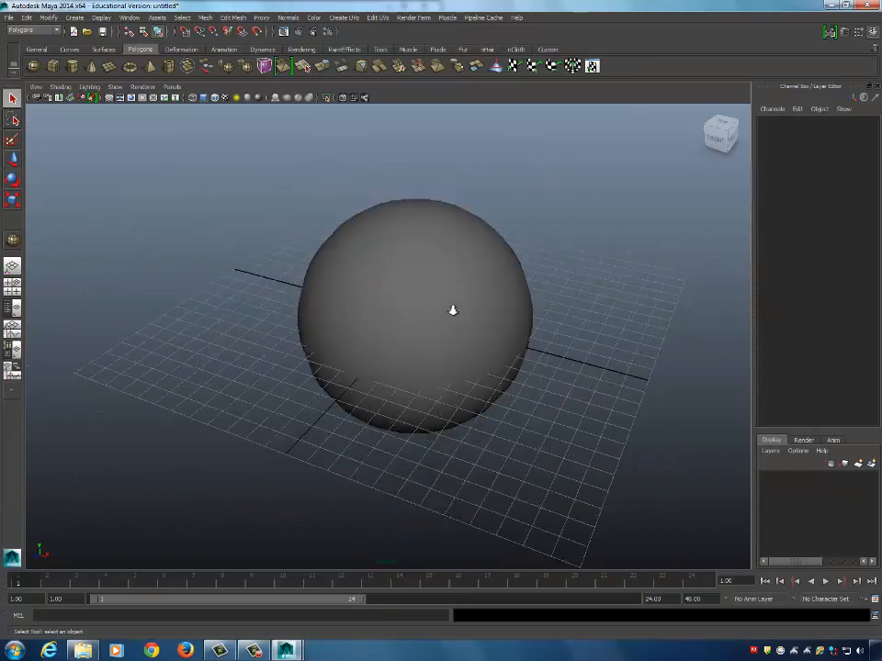
pyautogui.scroll(1, 453, 312)
pyautogui.scroll(-4, 455, 314)
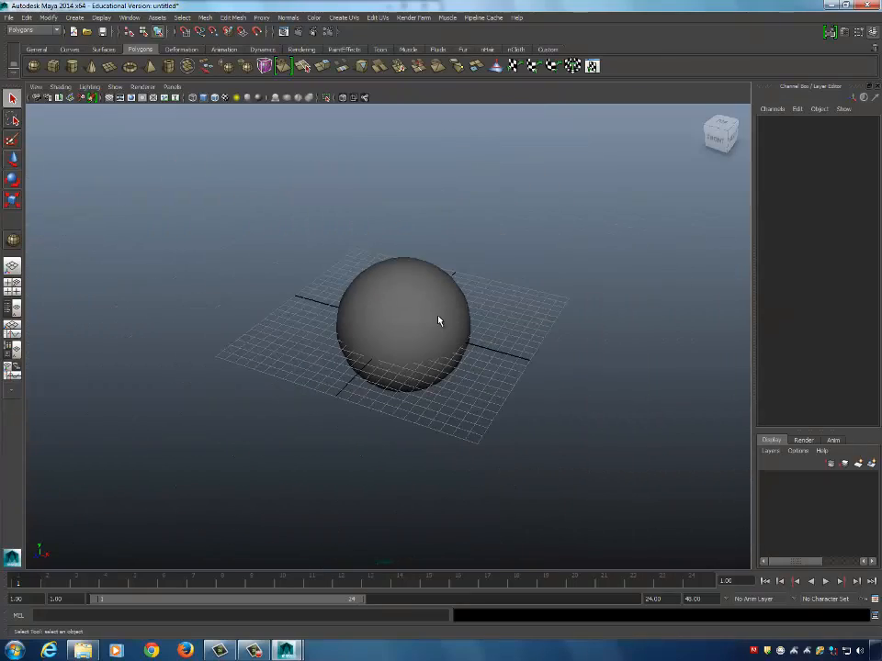
pyautogui.keyDown('alt'); pyautogui.moveTo(439, 320); pyautogui.dragTo(414, 320, button='middle'); pyautogui.keyUp('alt')
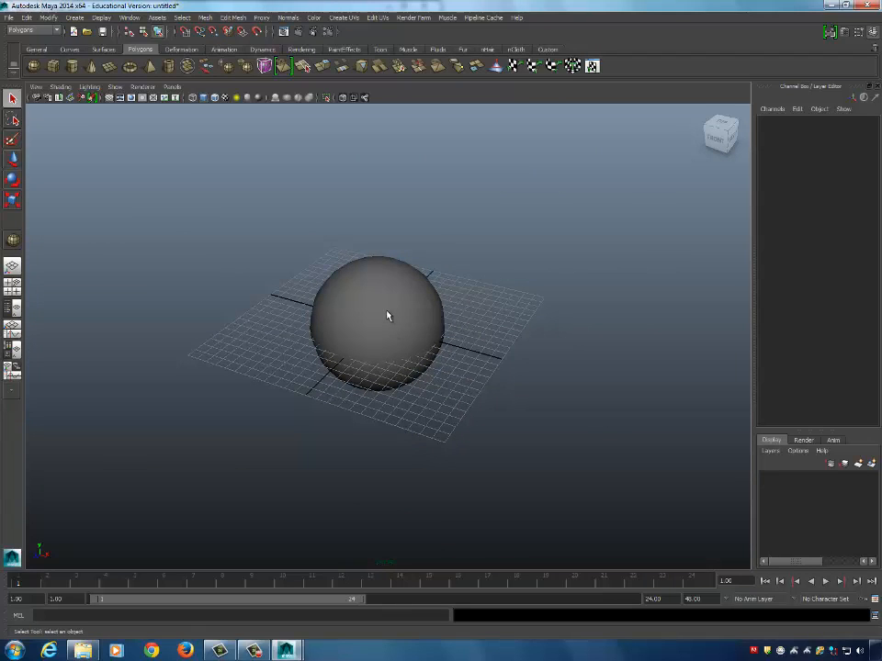
# Zoom the perspective view far out and very close in, framing the sphere again after each change.
pyautogui.scroll(-6, 418, 294)
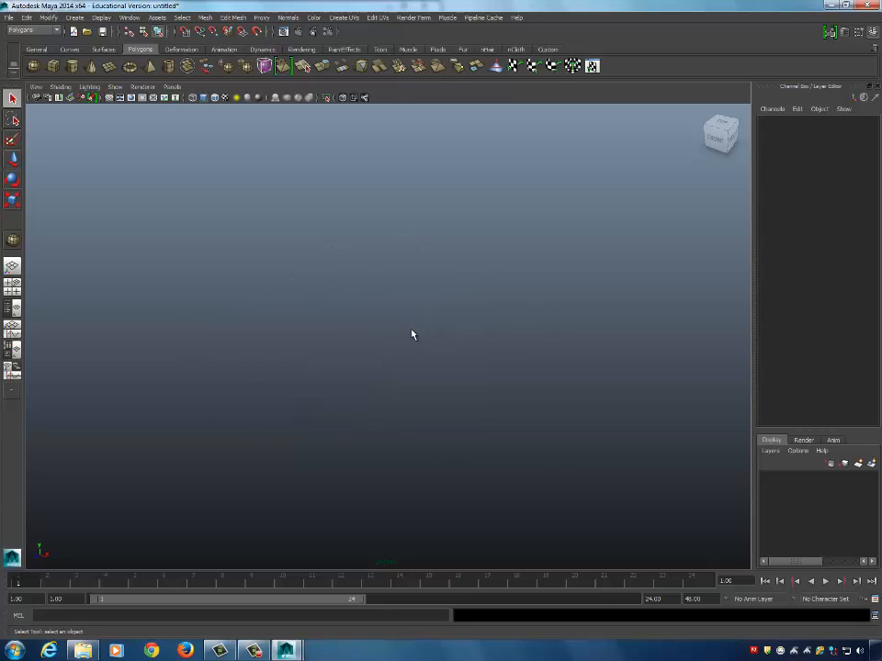
pyautogui.press('f')
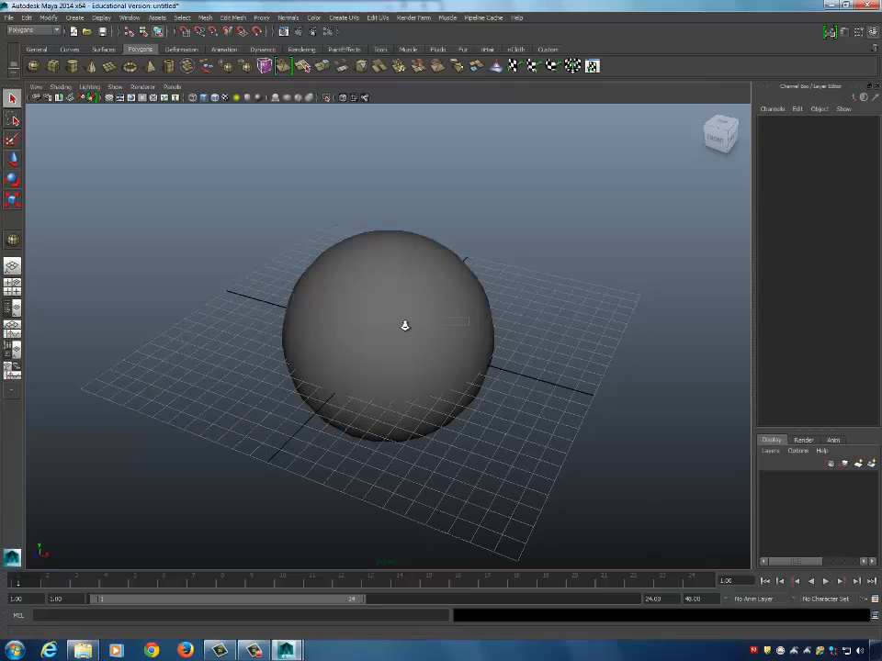
pyautogui.scroll(-6, 493, 317)
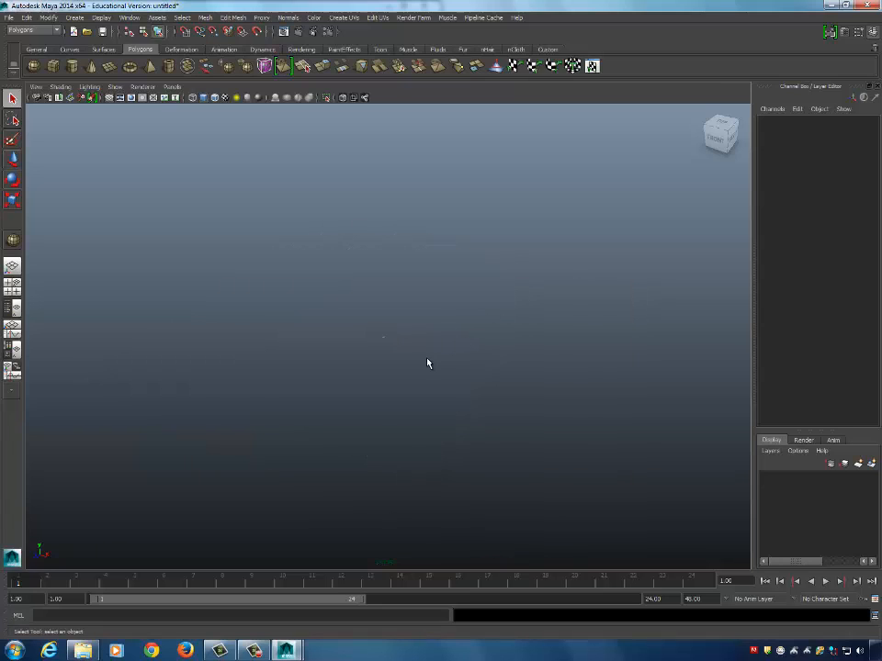
pyautogui.press('f')
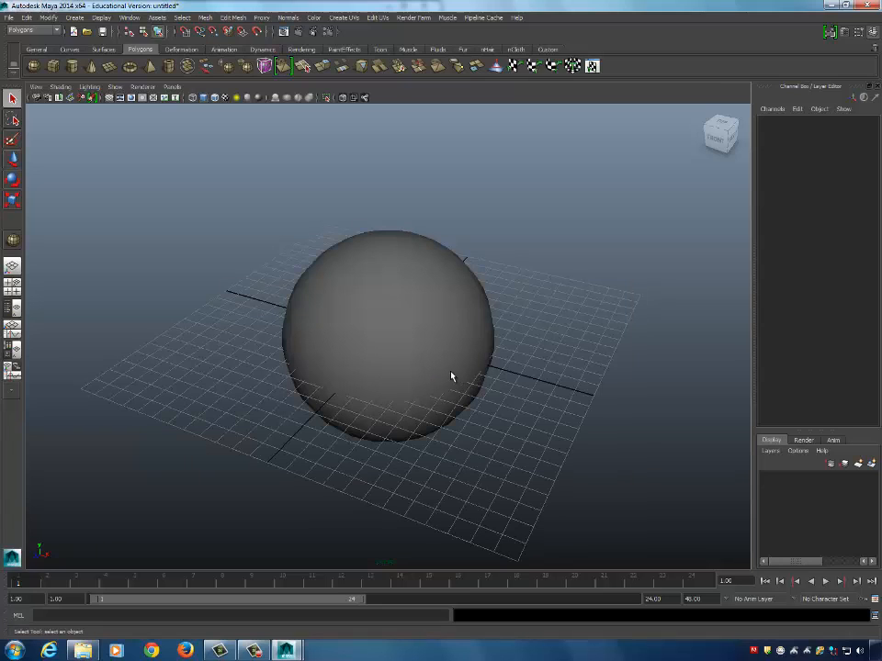
pyautogui.keyDown('ctrl'); pyautogui.keyDown('alt'); pyautogui.moveTo(450, 372); pyautogui.dragTo(450, 331); pyautogui.keyUp('alt'); pyautogui.keyUp('ctrl')
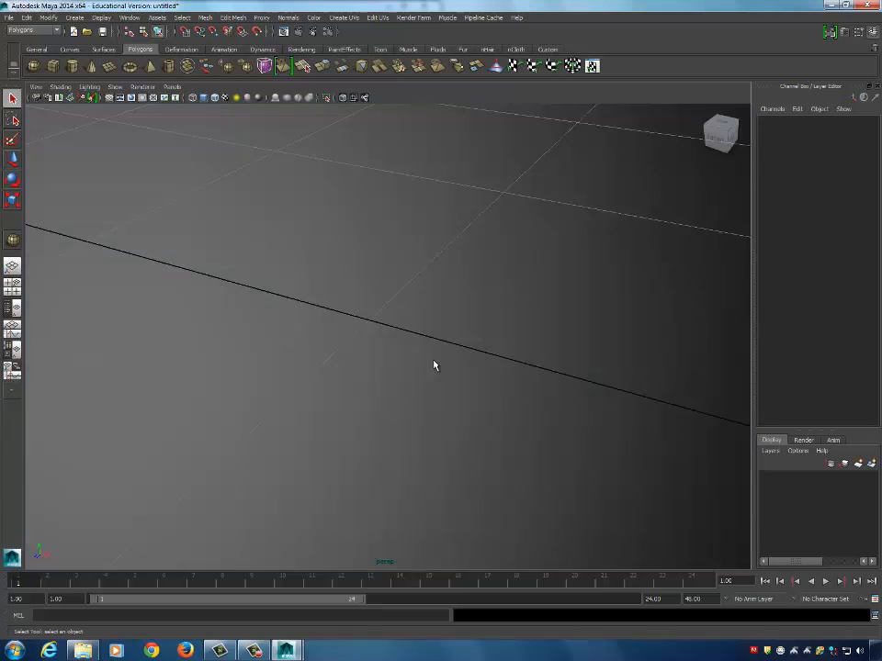
pyautogui.press('f')
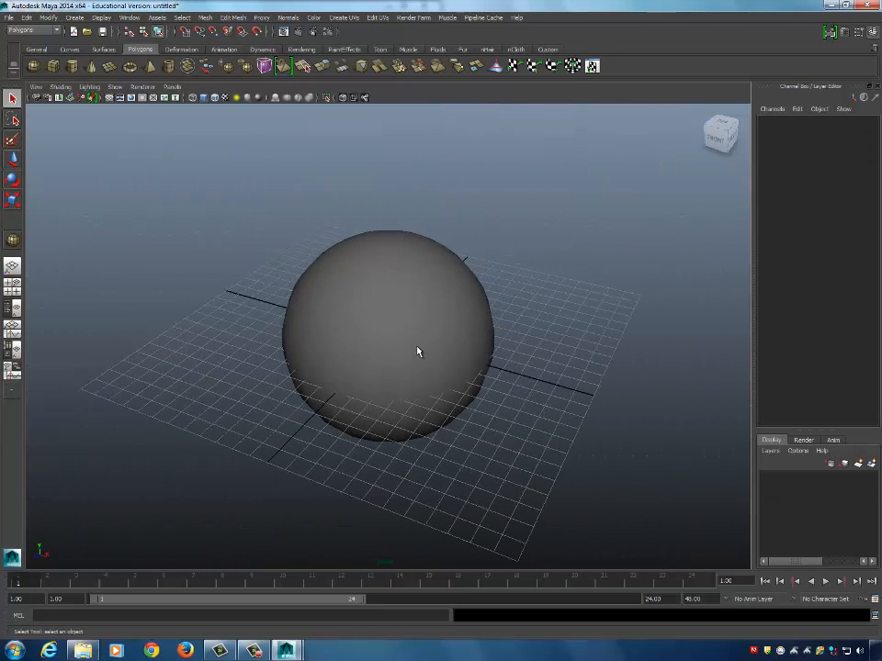
# Compare smooth and stepped zooming of the perspective view, moving closer to and farther from the sphere.
pyautogui.keyDown('alt'); pyautogui.moveTo(434, 349); pyautogui.dragTo(497, 344, button='right'); pyautogui.keyUp('alt')
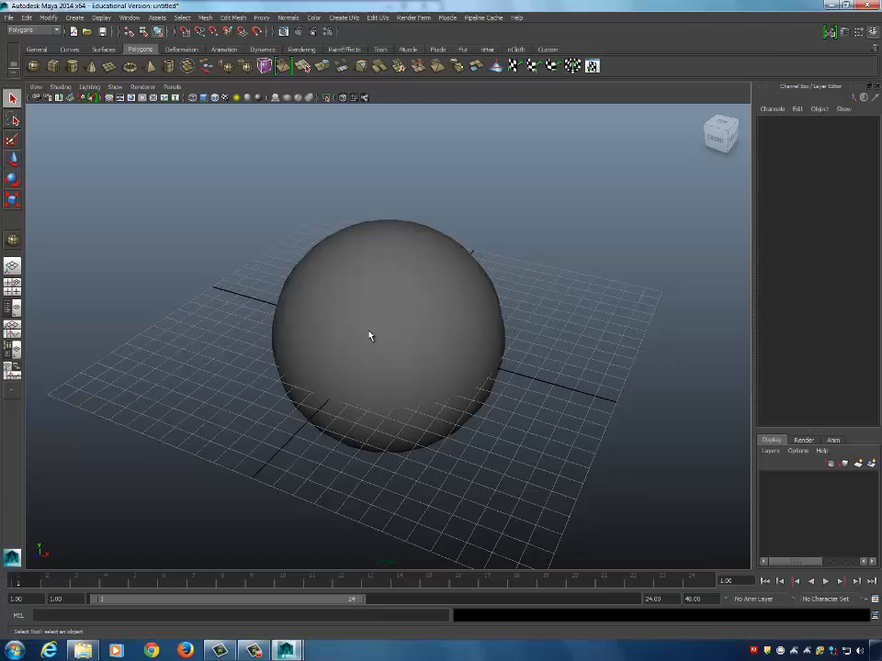
pyautogui.keyDown('alt'); pyautogui.moveTo(397, 310); pyautogui.dragTo(448, 316, button='right'); pyautogui.keyUp('alt')
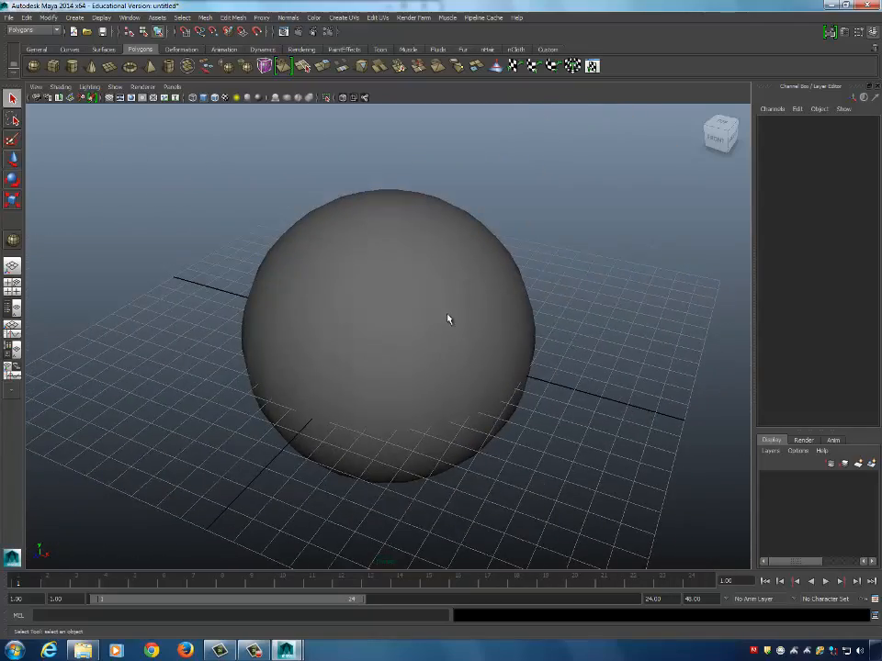
pyautogui.scroll(-2, 443, 308)
pyautogui.scroll(3, 443, 309)
pyautogui.scroll(-2, 444, 308)
pyautogui.scroll(1, 444, 309)
pyautogui.scroll(5, 442, 308)
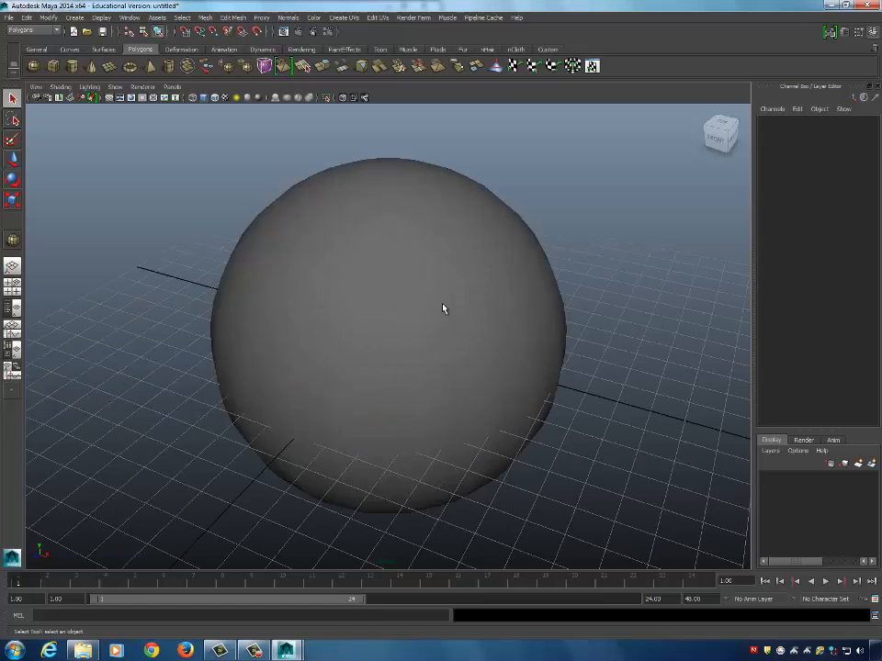
pyautogui.scroll(-2, 443, 309)
pyautogui.scroll(-2, 443, 309)
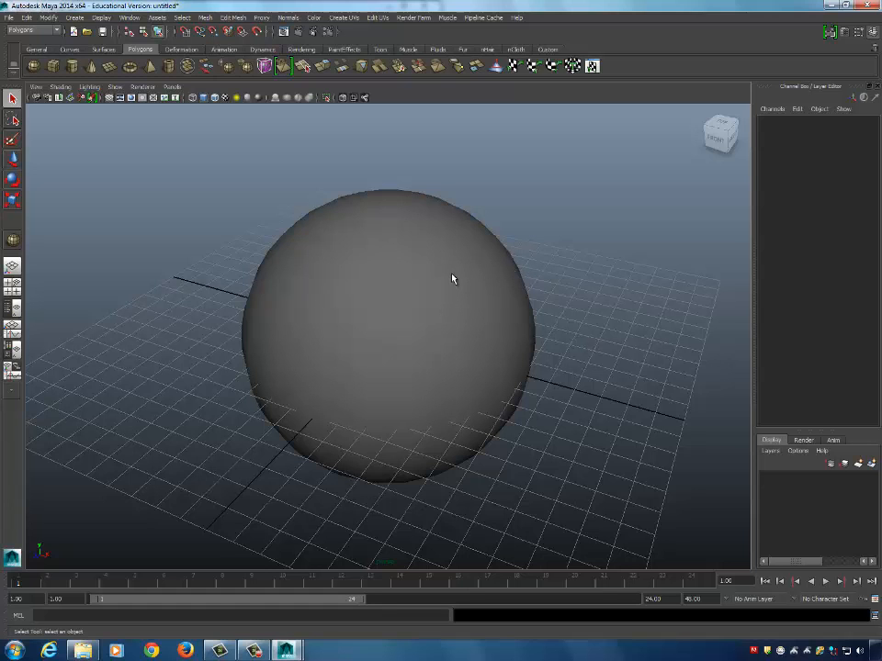
pyautogui.scroll(-3, 440, 280)
pyautogui.scroll(4, 411, 306)
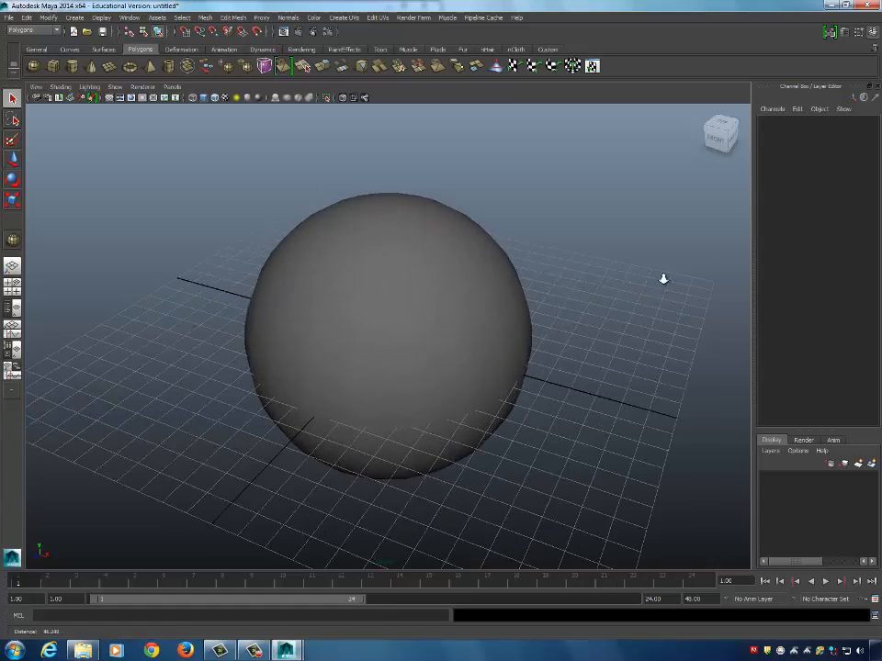
# Practise combining orbit, pan and zoom to inspect the sphere from slightly different angles and distances.
pyautogui.scroll(2, 465, 310)
pyautogui.keyDown('alt'); pyautogui.moveTo(565, 294); pyautogui.dragTo(477, 319); pyautogui.keyUp('alt')
pyautogui.scroll(-2, 476, 318)
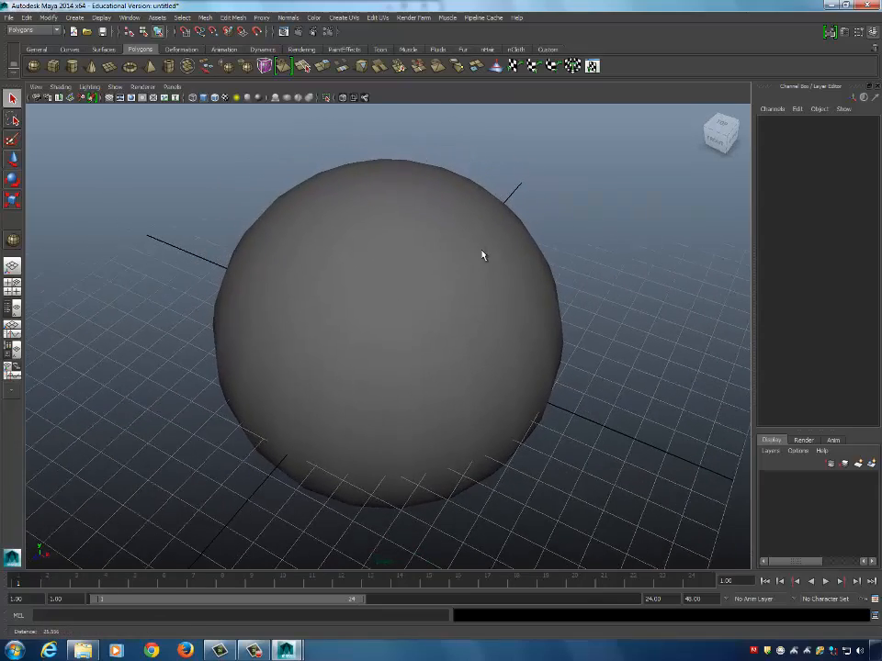
pyautogui.keyDown('alt'); pyautogui.moveTo(448, 245); pyautogui.dragTo(385, 254, button='right'); pyautogui.keyUp('alt')
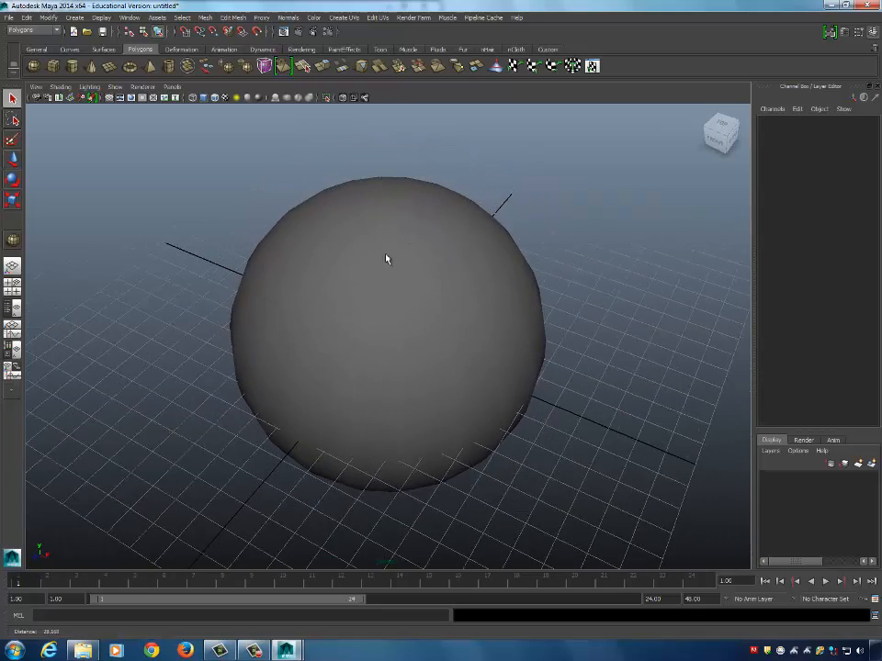
pyautogui.keyDown('alt'); pyautogui.moveTo(424, 250); pyautogui.dragTo(409, 233, button='middle'); pyautogui.keyUp('alt')
pyautogui.moveTo(409, 232)
pyautogui.keyDown('alt'); pyautogui.mouseDown()
pyautogui.moveTo(423, 244)
pyautogui.moveTo(388, 248)
pyautogui.moveTo(402, 256)
pyautogui.mouseUp(); pyautogui.keyUp('alt')
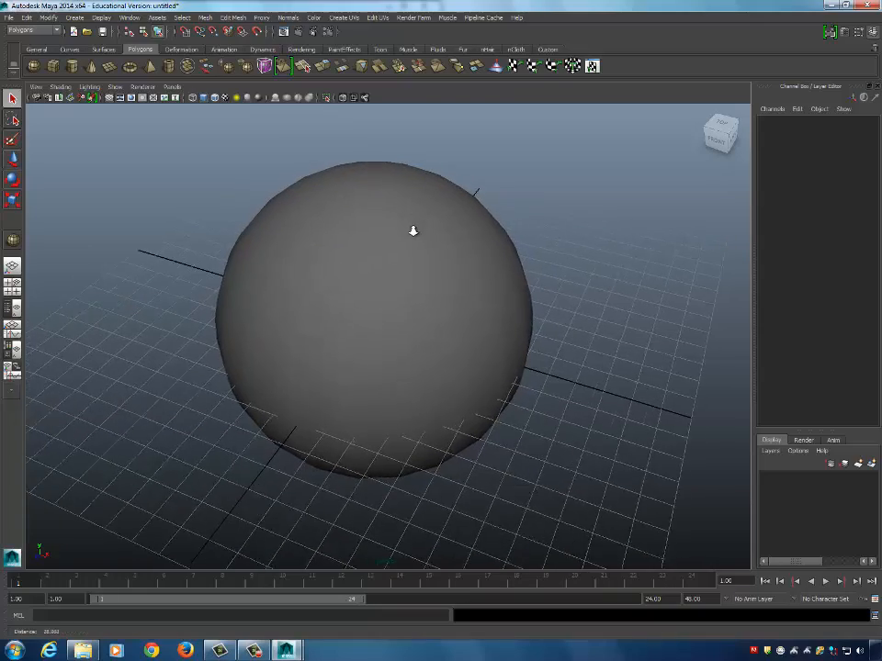
pyautogui.keyDown('alt'); pyautogui.moveTo(414, 232); pyautogui.dragTo(410, 197, button='right'); pyautogui.keyUp('alt')
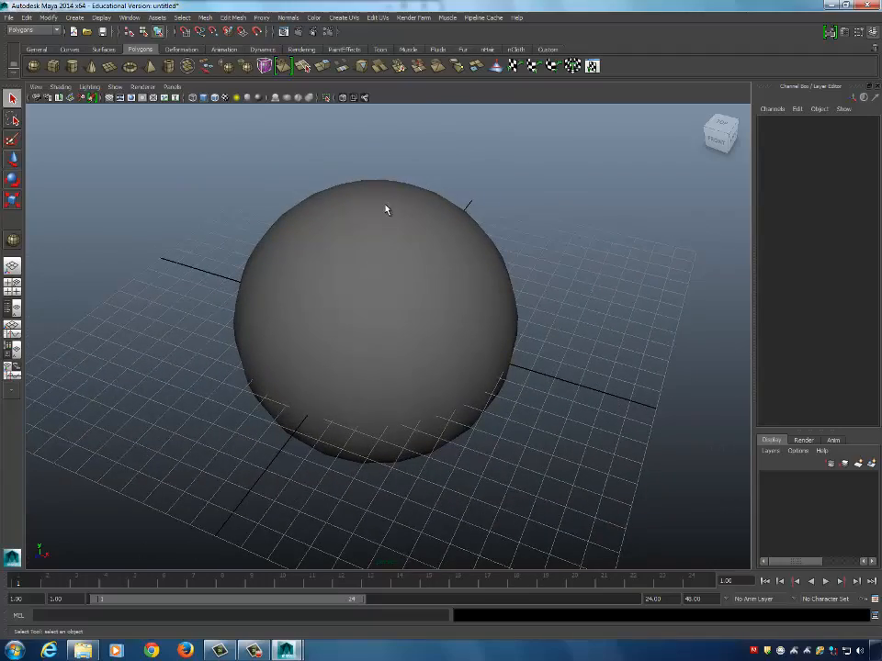
pyautogui.moveTo(395, 224)
pyautogui.keyDown('alt'); pyautogui.mouseDown()
pyautogui.moveTo(396, 201)
pyautogui.moveTo(391, 242)
pyautogui.moveTo(392, 223)
pyautogui.moveTo(398, 233)
pyautogui.mouseUp(); pyautogui.keyUp('alt')
pyautogui.keyDown('alt'); pyautogui.moveTo(397, 233); pyautogui.dragTo(401, 200, button='right'); pyautogui.keyUp('alt')
pyautogui.keyDown('alt'); pyautogui.moveTo(400, 200); pyautogui.dragTo(400, 217, button='middle'); pyautogui.keyUp('alt')
pyautogui.keyDown('alt'); pyautogui.moveTo(400, 208); pyautogui.dragTo(402, 232, button='right'); pyautogui.keyUp('alt')
pyautogui.keyDown('alt'); pyautogui.moveTo(402, 232); pyautogui.dragTo(393, 205, button='middle'); pyautogui.keyUp('alt')
pyautogui.keyDown('alt'); pyautogui.moveTo(400, 203); pyautogui.dragTo(415, 171, button='right'); pyautogui.keyUp('alt')
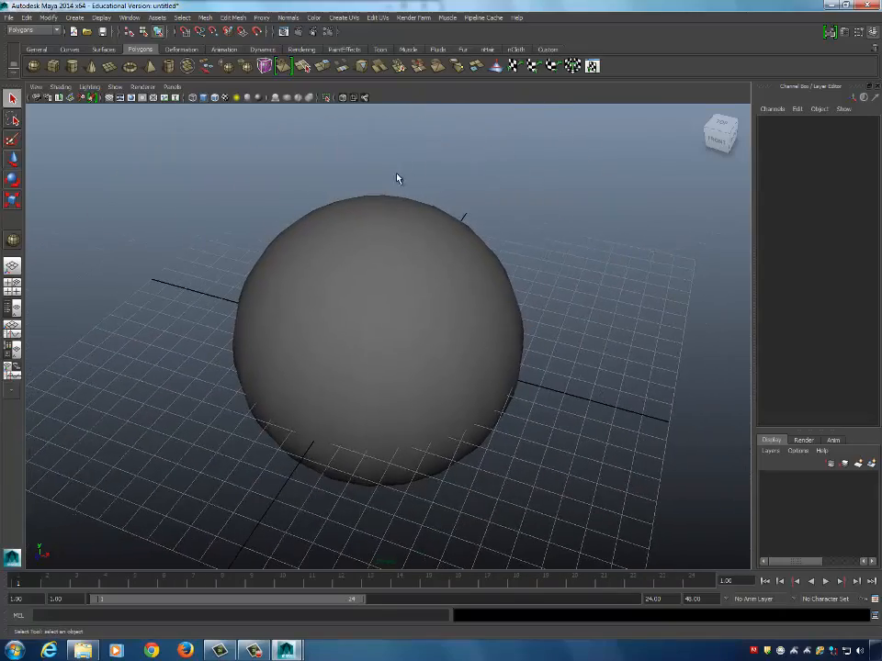
pyautogui.keyDown('alt'); pyautogui.moveTo(399, 273); pyautogui.dragTo(404, 194, button='right'); pyautogui.keyUp('alt')
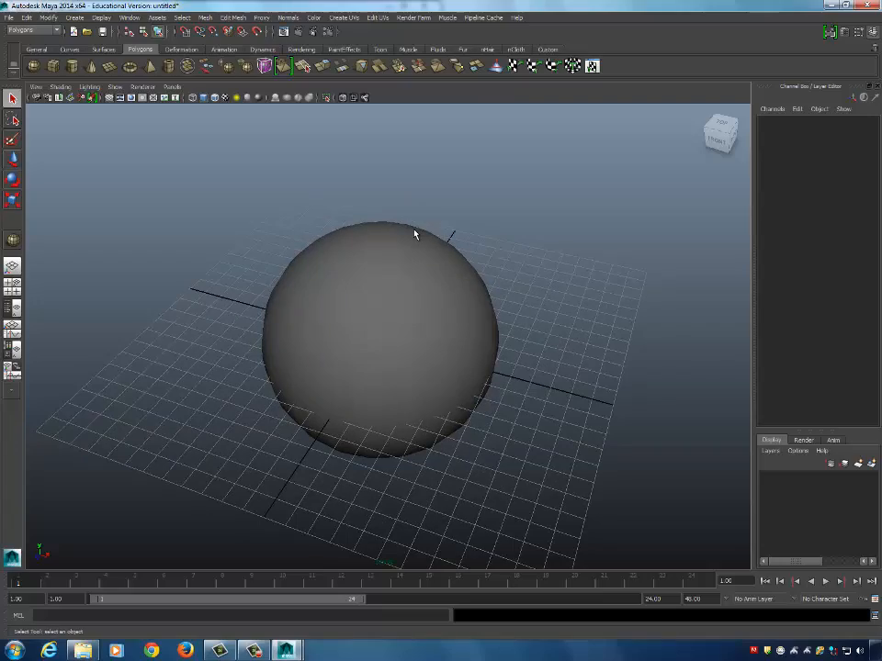
pyautogui.keyDown('alt'); pyautogui.moveTo(414, 234); pyautogui.dragTo(524, 191, button='right'); pyautogui.keyUp('alt')
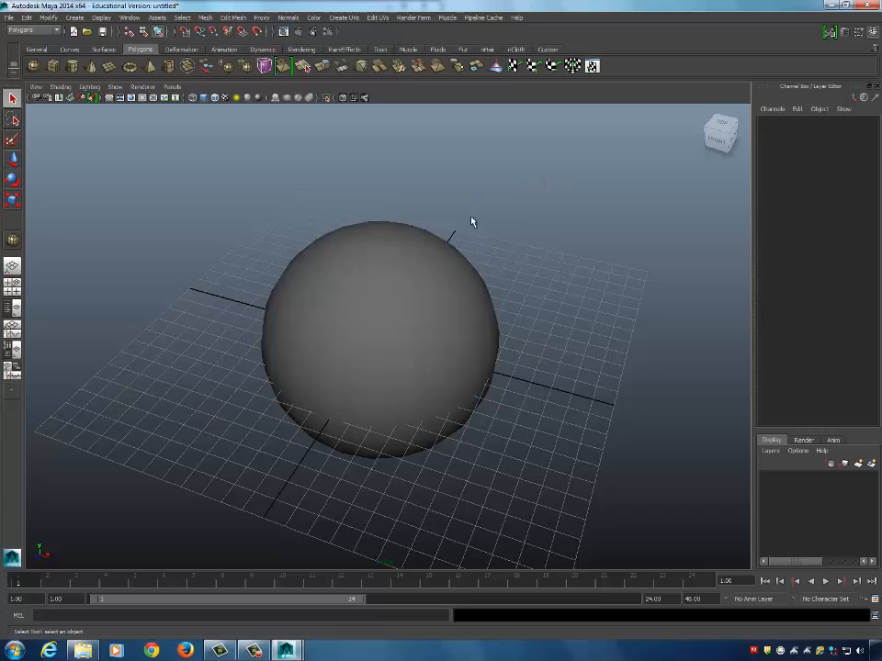
# Orbit, pan and zoom until the sphere is out of sight, and frame all objects to bring it back.
pyautogui.keyDown('alt'); pyautogui.moveTo(439, 266); pyautogui.dragTo(441, 329); pyautogui.keyUp('alt')
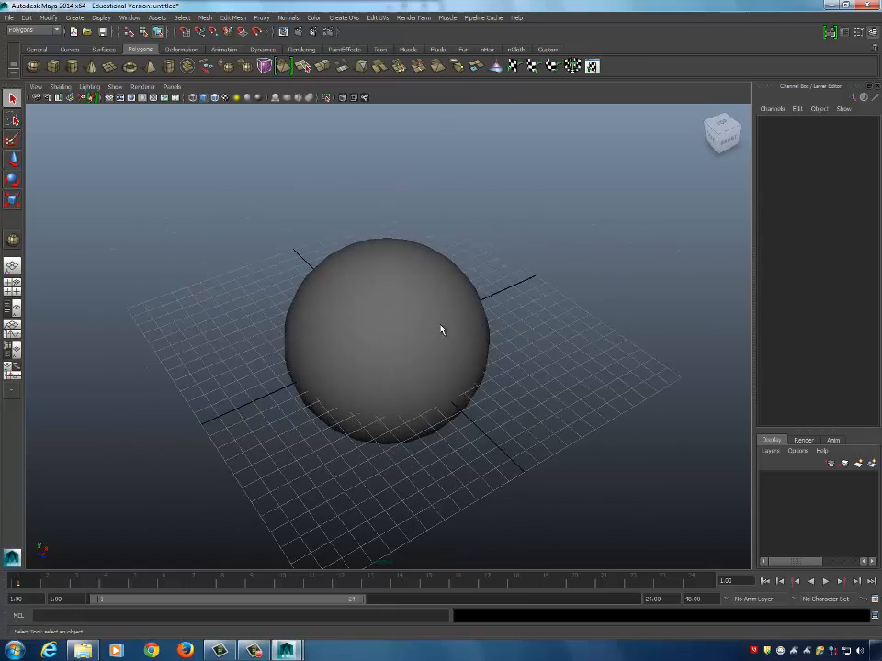
pyautogui.keyDown('alt'); pyautogui.moveTo(419, 328); pyautogui.dragTo(421, 303, button='middle'); pyautogui.keyUp('alt')
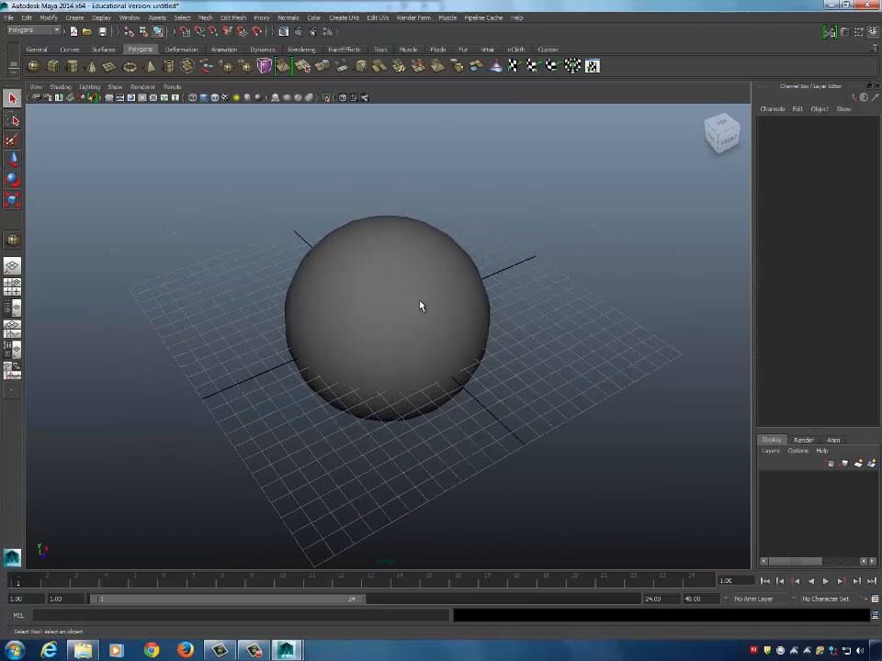
pyautogui.keyDown('alt'); pyautogui.moveTo(420, 300); pyautogui.dragTo(457, 322, button='right'); pyautogui.keyUp('alt')
pyautogui.keyDown('alt'); pyautogui.moveTo(448, 312); pyautogui.dragTo(625, 310, button='middle'); pyautogui.keyUp('alt')
pyautogui.keyDown('alt'); pyautogui.moveTo(624, 309); pyautogui.dragTo(441, 304); pyautogui.keyUp('alt')
pyautogui.keyDown('alt'); pyautogui.moveTo(325, 314); pyautogui.dragTo(403, 308, button='middle'); pyautogui.keyUp('alt')
pyautogui.scroll(-8, 224, 286)
pyautogui.keyDown('alt'); pyautogui.moveTo(202, 283); pyautogui.dragTo(425, 300); pyautogui.keyUp('alt')
pyautogui.keyDown('alt'); pyautogui.moveTo(425, 299); pyautogui.dragTo(169, 122, button='middle'); pyautogui.keyUp('alt')
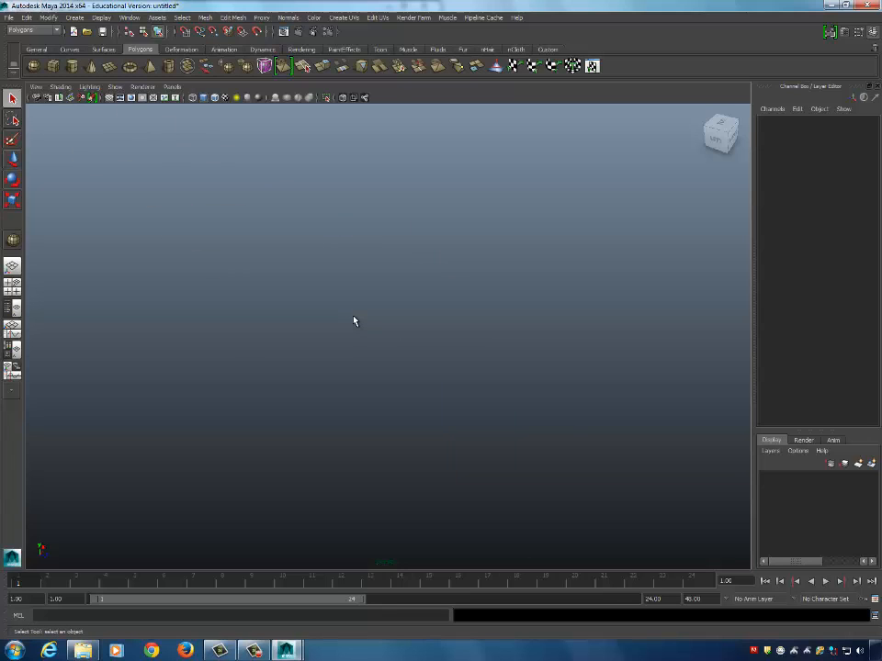
pyautogui.moveTo(700, 147)
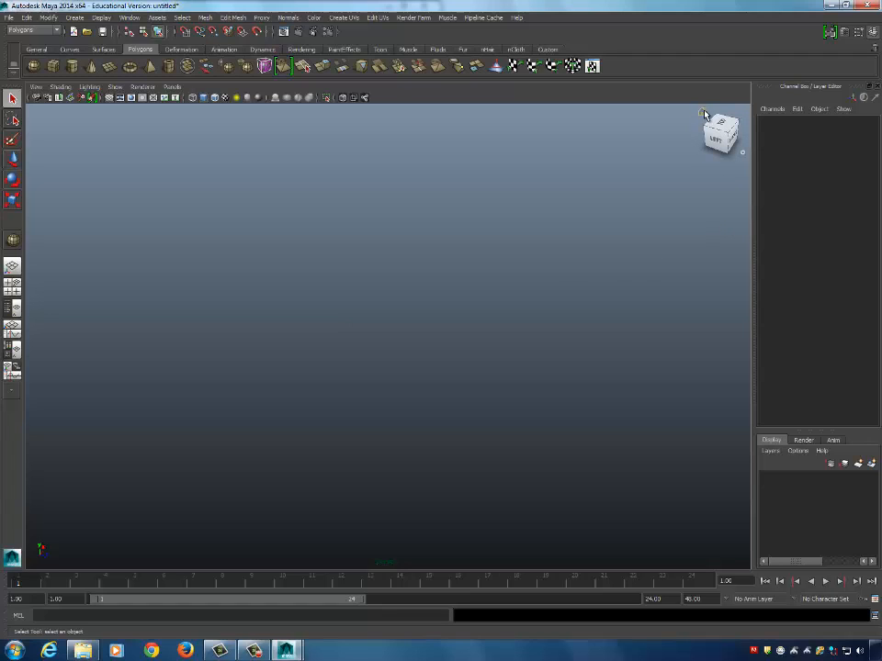
pyautogui.press('a')
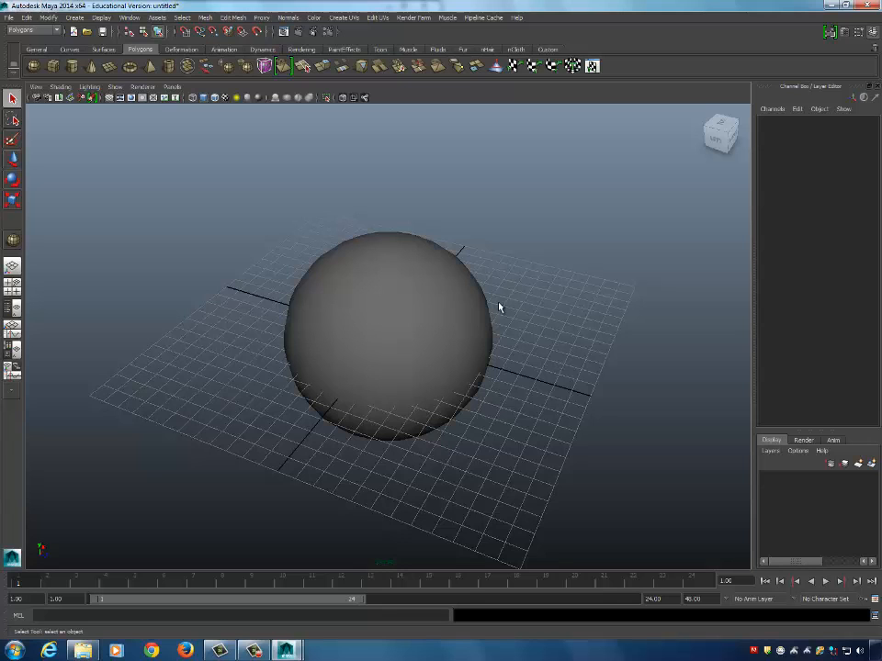
# Duplicate the sphere and move the copy along the Z axis to a Translate Z of about 29.014.
pyautogui.keyDown('alt'); pyautogui.moveTo(494, 301); pyautogui.dragTo(331, 287, button='right'); pyautogui.keyUp('alt')
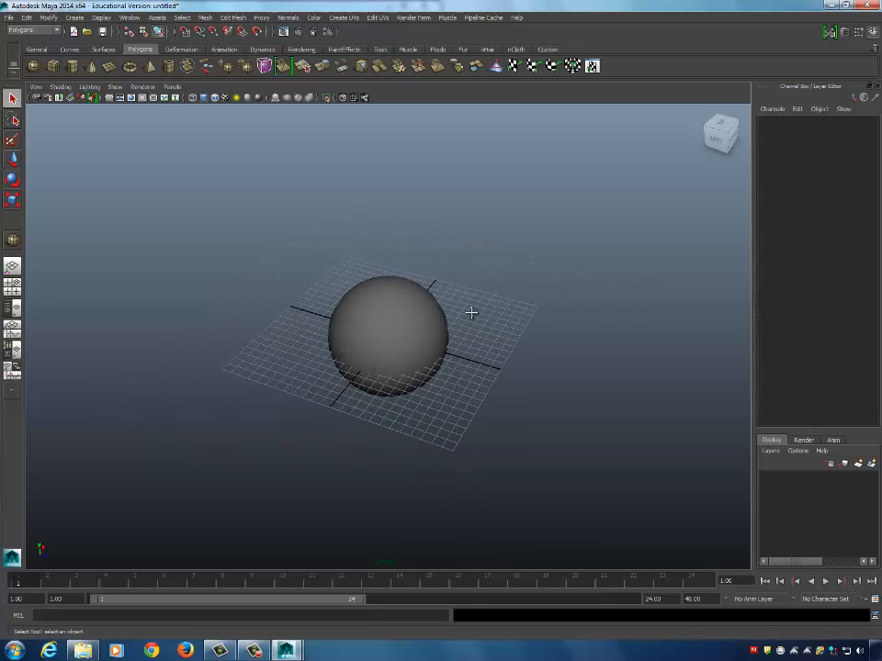
pyautogui.keyDown('alt'); pyautogui.moveTo(472, 313); pyautogui.dragTo(331, 277, button='middle'); pyautogui.keyUp('alt')
pyautogui.click(282, 306)
pyautogui.keyDown('alt'); pyautogui.moveTo(341, 316); pyautogui.dragTo(368, 322); pyautogui.keyUp('alt')
pyautogui.hotkey('ctrl', 'd')
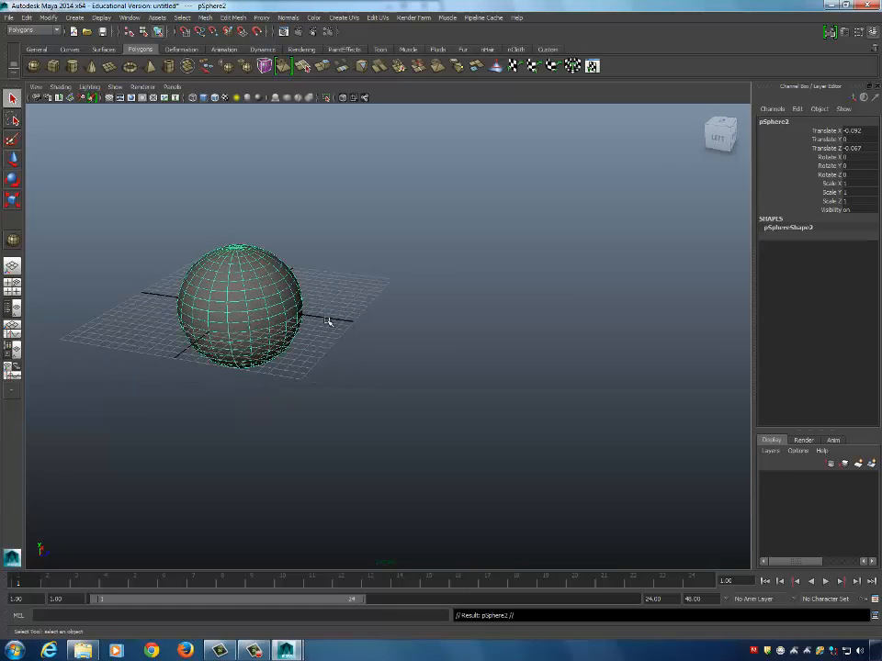
pyautogui.press('w')
pyautogui.moveTo(281, 311); pyautogui.dragTo(628, 347)
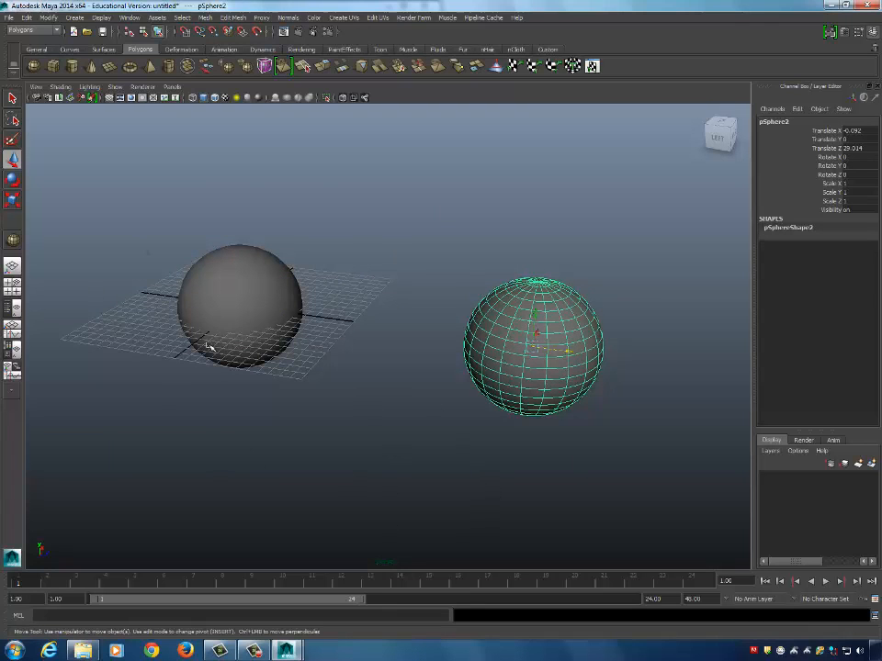
# Duplicate the second sphere and move the new copy along the X axis to a Translate X of about 40.429.
pyautogui.keyDown('alt'); pyautogui.moveTo(515, 458); pyautogui.dragTo(512, 433); pyautogui.keyUp('alt')
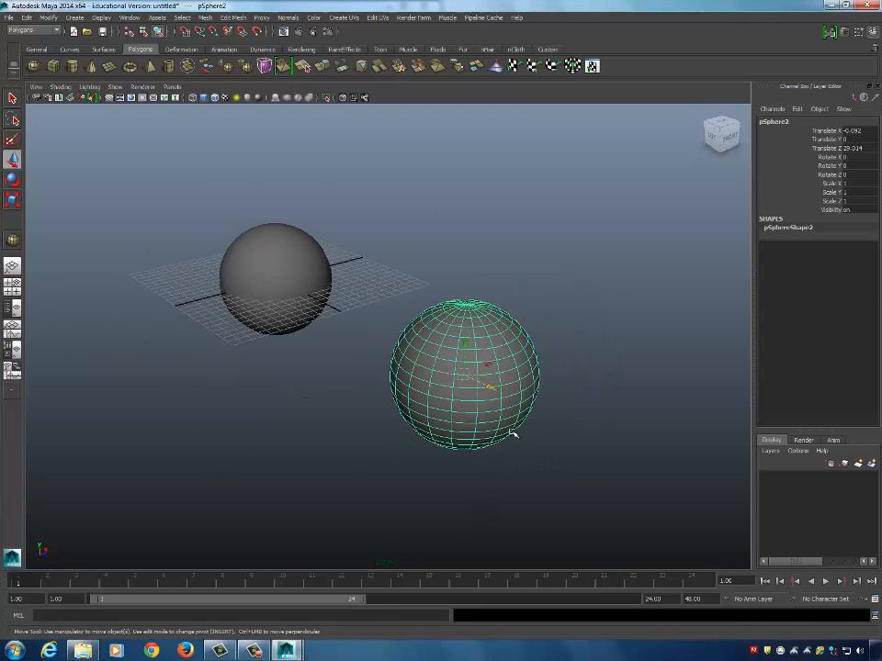
pyautogui.hotkey('ctrl', 'd')
pyautogui.moveTo(491, 366); pyautogui.dragTo(735, 253)
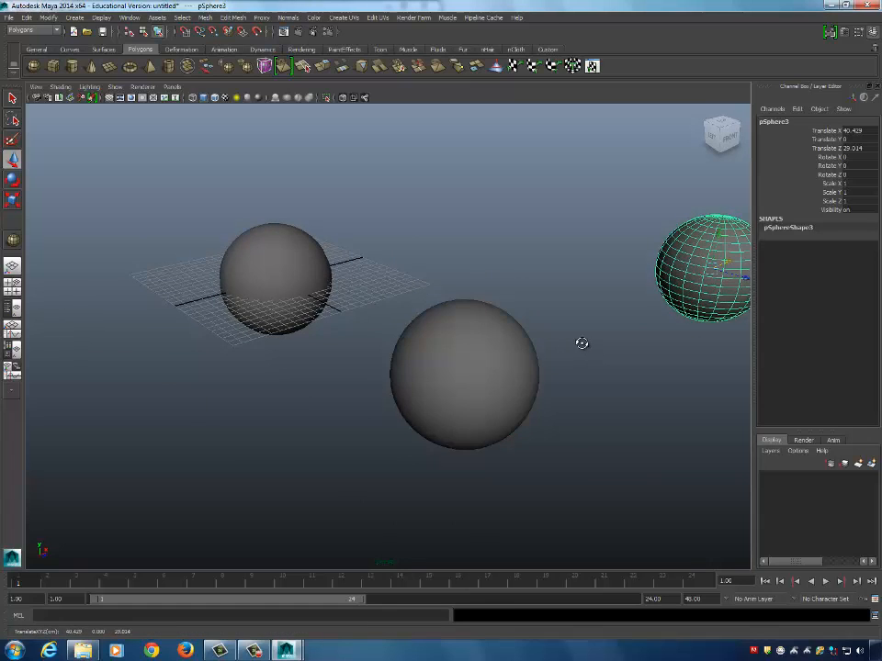
# Frame the third sphere, scale it uniformly to about 2.236, and deselect it.
pyautogui.keyDown('alt'); pyautogui.moveTo(581, 342); pyautogui.dragTo(594, 368); pyautogui.keyUp('alt')
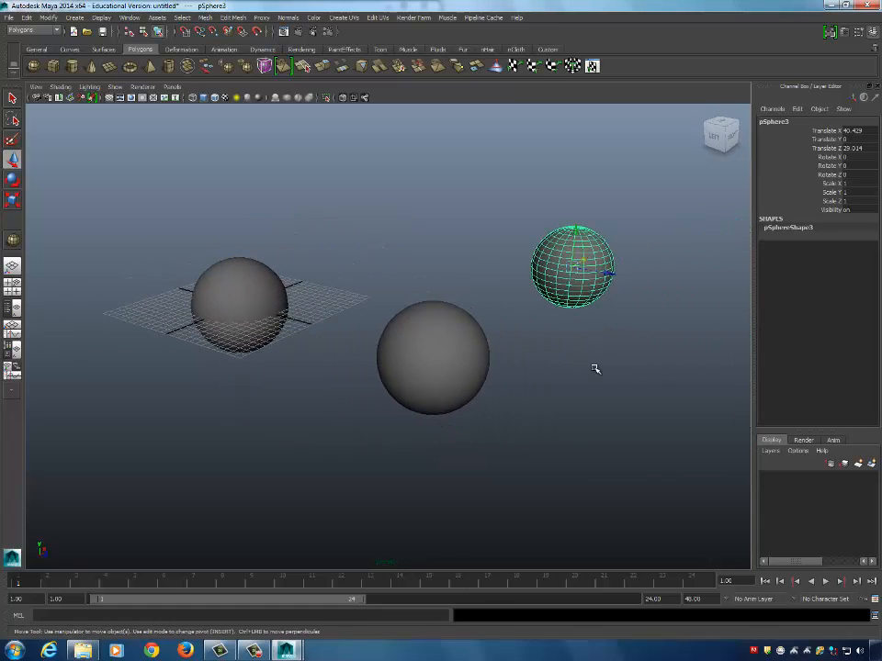
pyautogui.press('f')
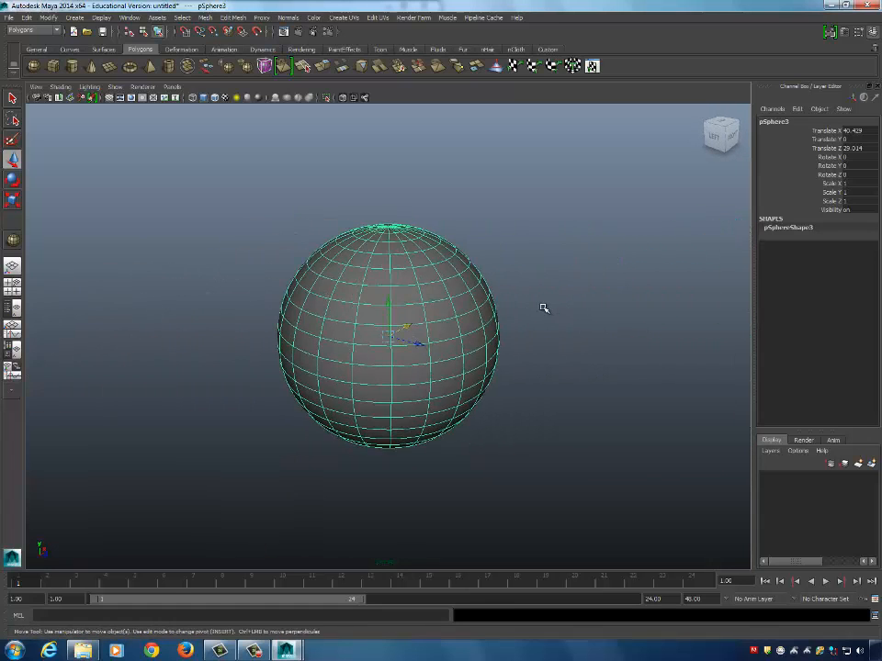
pyautogui.press('r')
pyautogui.moveTo(396, 337); pyautogui.dragTo(590, 320)
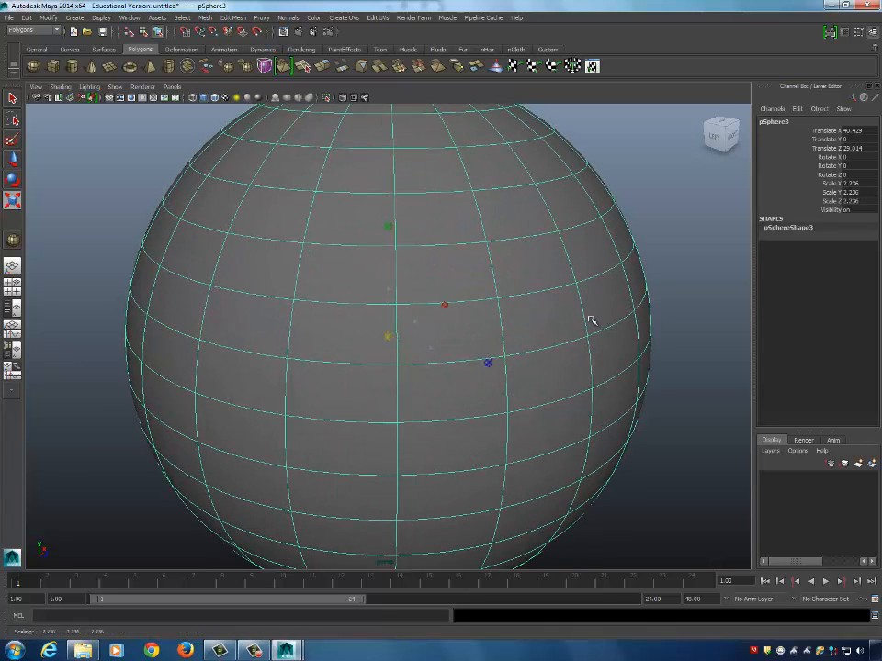
pyautogui.click(673, 331)
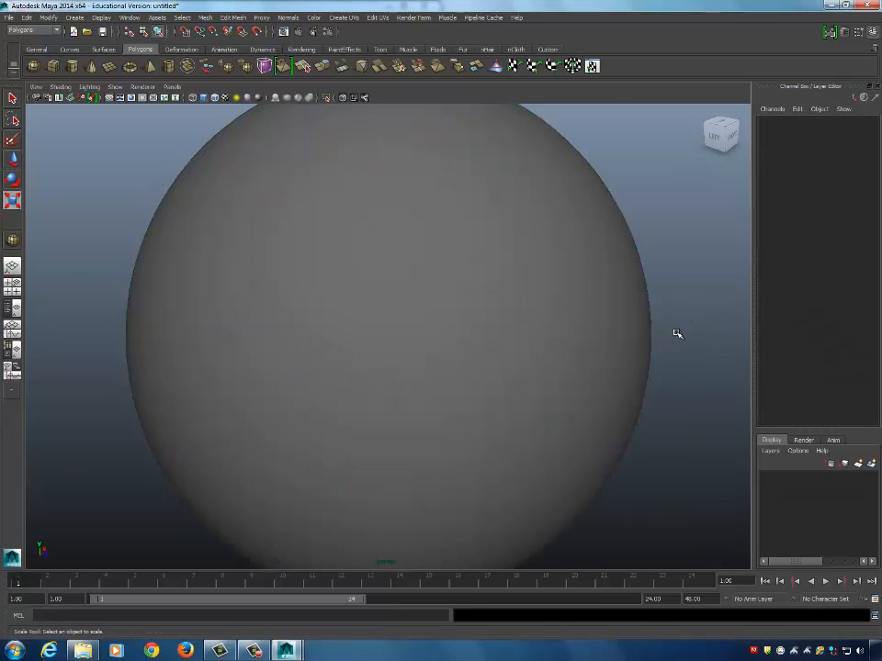
# Select the original sphere at the grid's centre and frame it in the view.
pyautogui.scroll(-5, 449, 340)
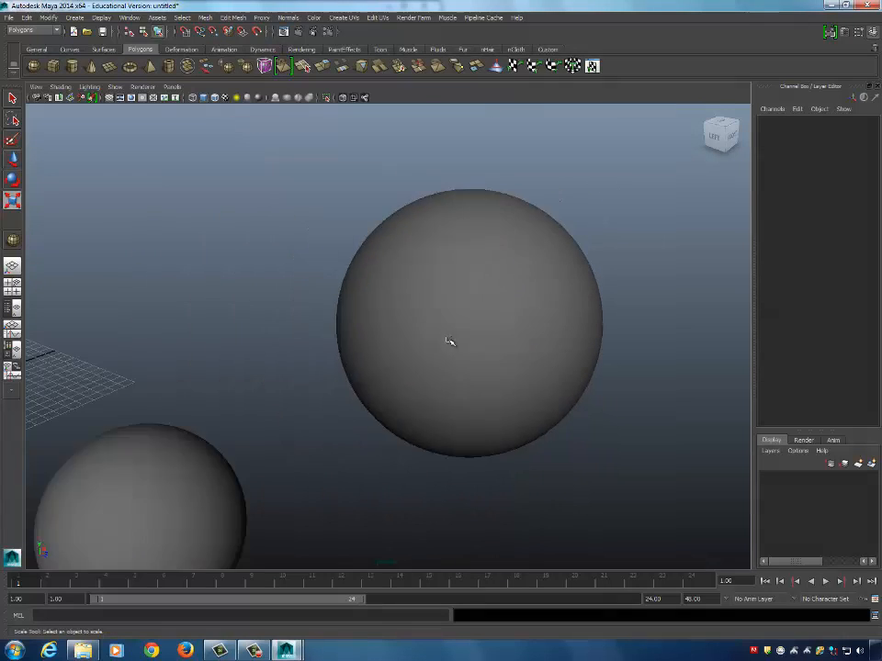
pyautogui.scroll(-5, 449, 341)
pyautogui.keyDown('alt'); pyautogui.moveTo(423, 273); pyautogui.dragTo(466, 254, button='middle'); pyautogui.keyUp('alt')
pyautogui.keyDown('alt'); pyautogui.moveTo(466, 254); pyautogui.dragTo(436, 272); pyautogui.keyUp('alt')
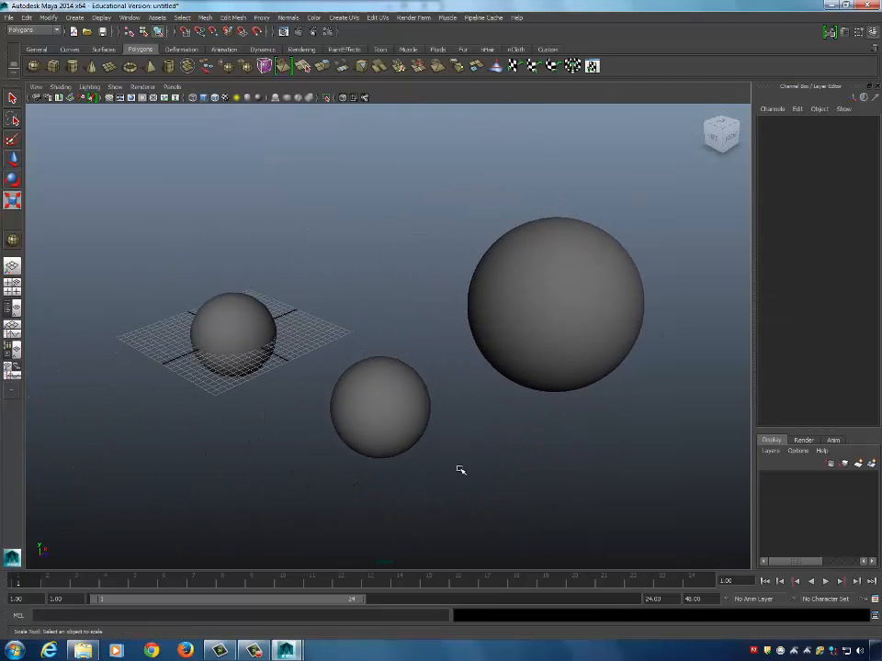
pyautogui.click(266, 306)
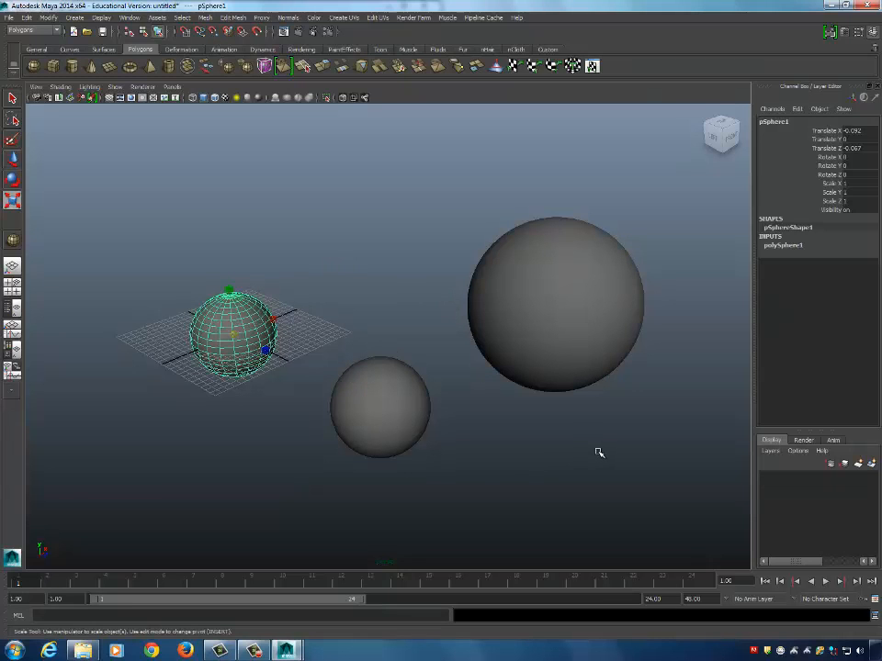
pyautogui.press('f')
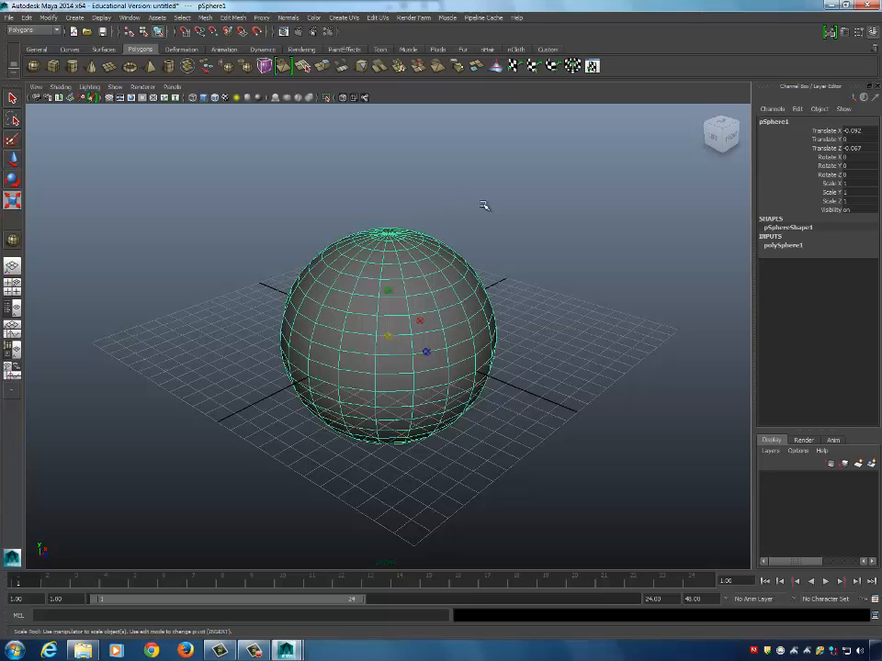
# Repeatedly select and deselect the framed sphere, leave it deselected, and bring all three spheres back into view.
pyautogui.click(318, 178)
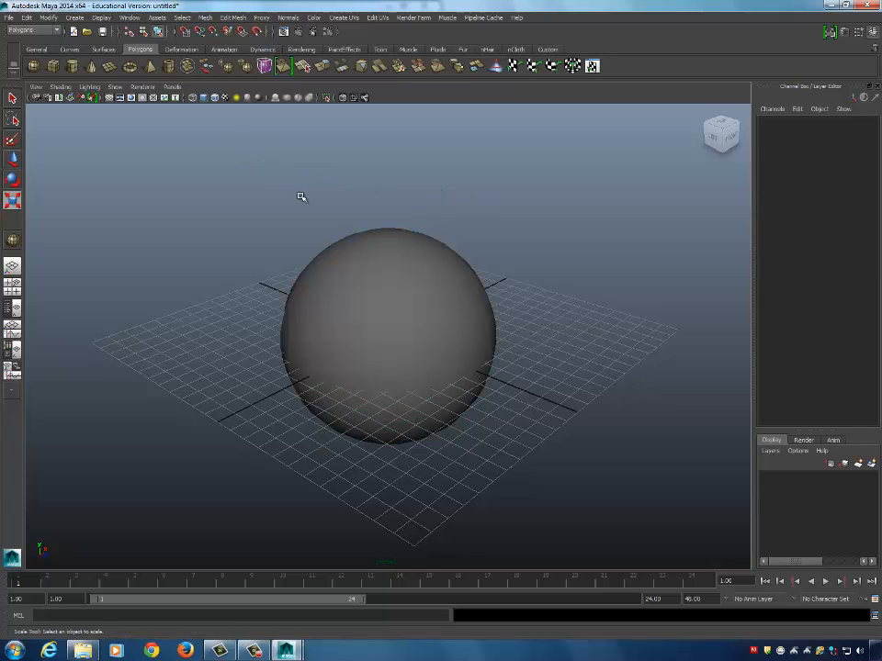
pyautogui.click(396, 254)
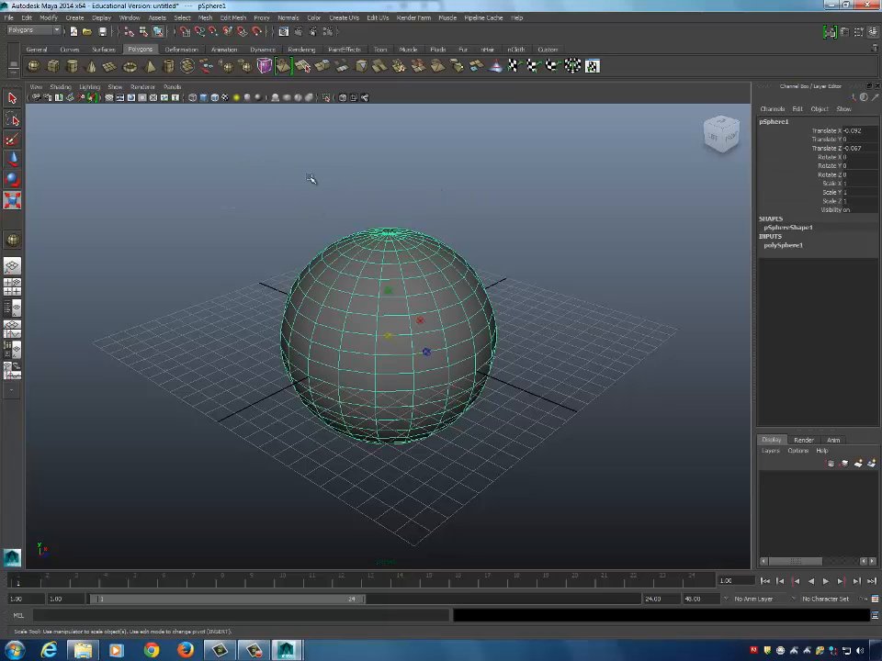
pyautogui.click(376, 191)
pyautogui.click(346, 248)
pyautogui.click(216, 163)
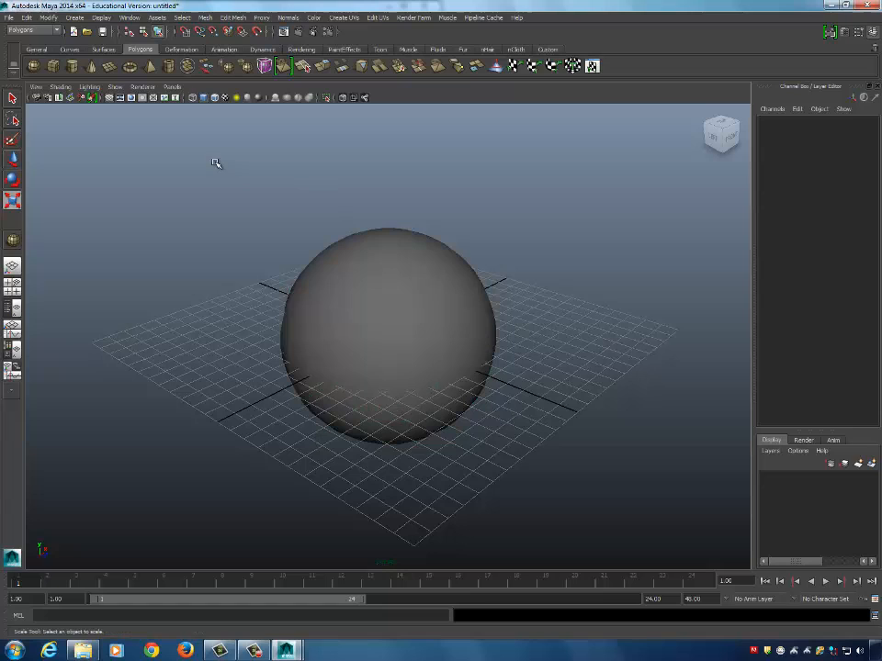
pyautogui.click(442, 274)
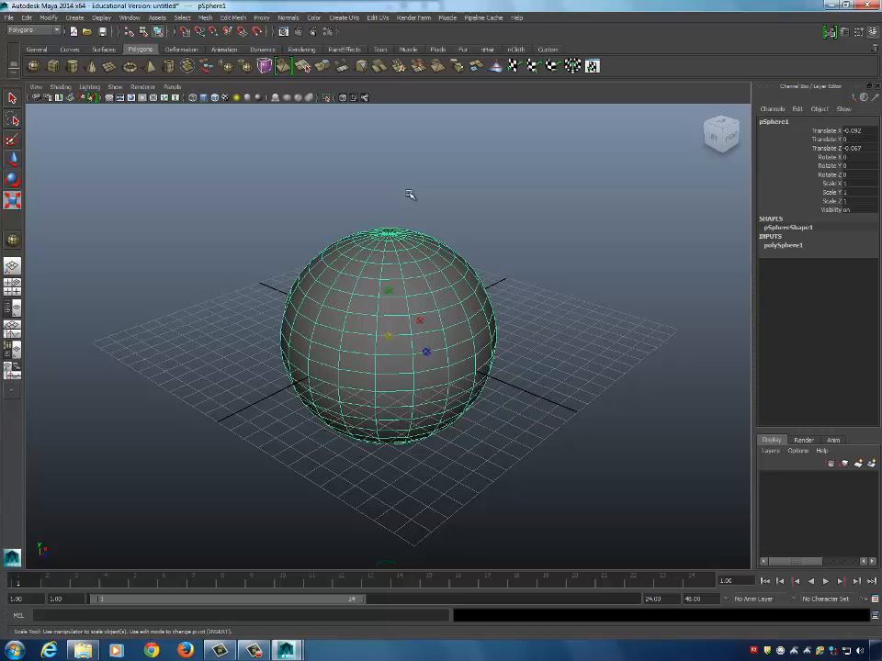
pyautogui.click(554, 236)
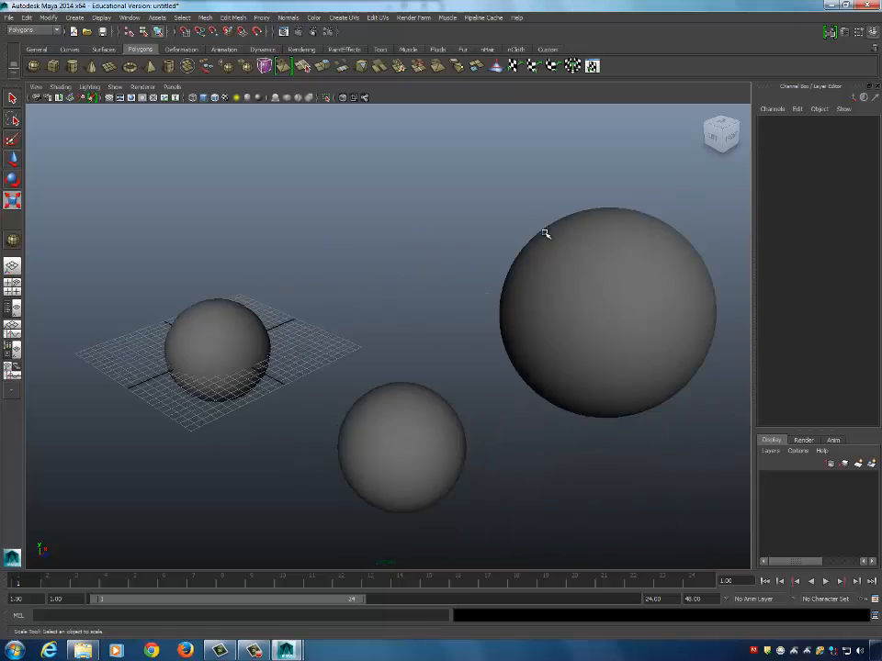
pyautogui.scroll(-2, 544, 232)
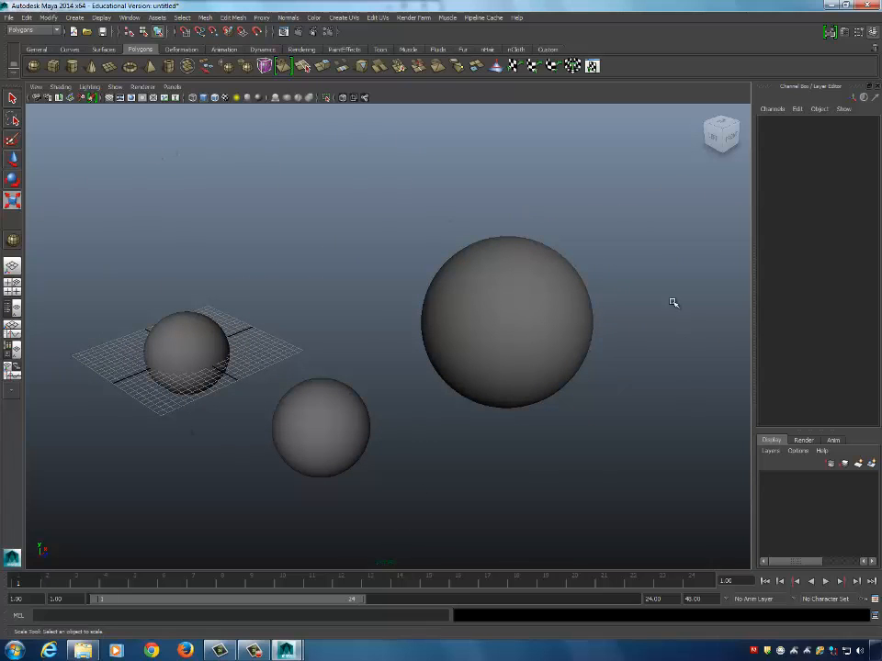
# Select the two copied spheres together, narrow the selection to the smaller copy, and frame it.
pyautogui.moveTo(308, 201); pyautogui.dragTo(594, 459)
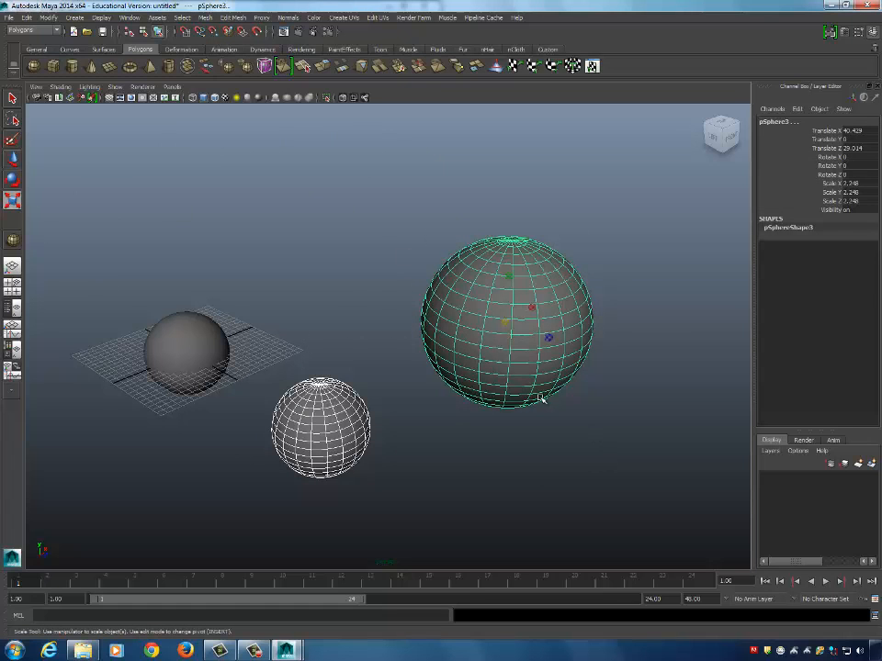
pyautogui.keyDown('alt'); pyautogui.moveTo(600, 458); pyautogui.dragTo(589, 455, button='middle'); pyautogui.keyUp('alt')
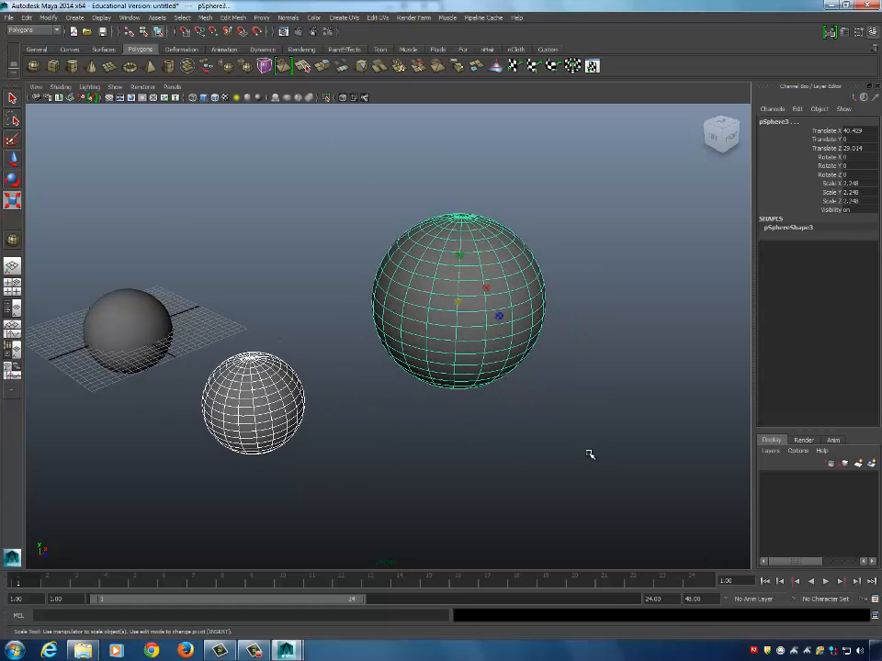
pyautogui.click(301, 388)
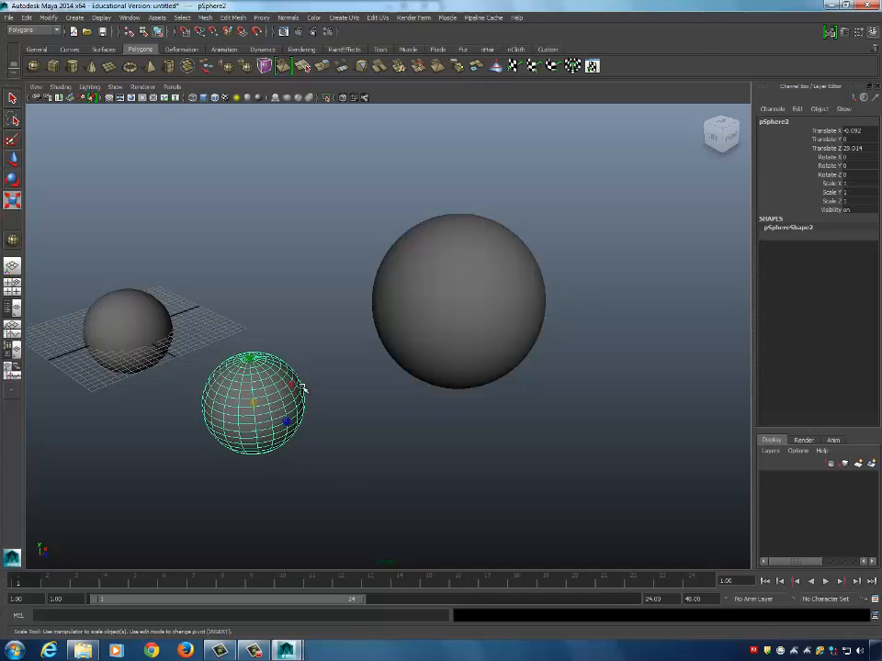
pyautogui.press('f')
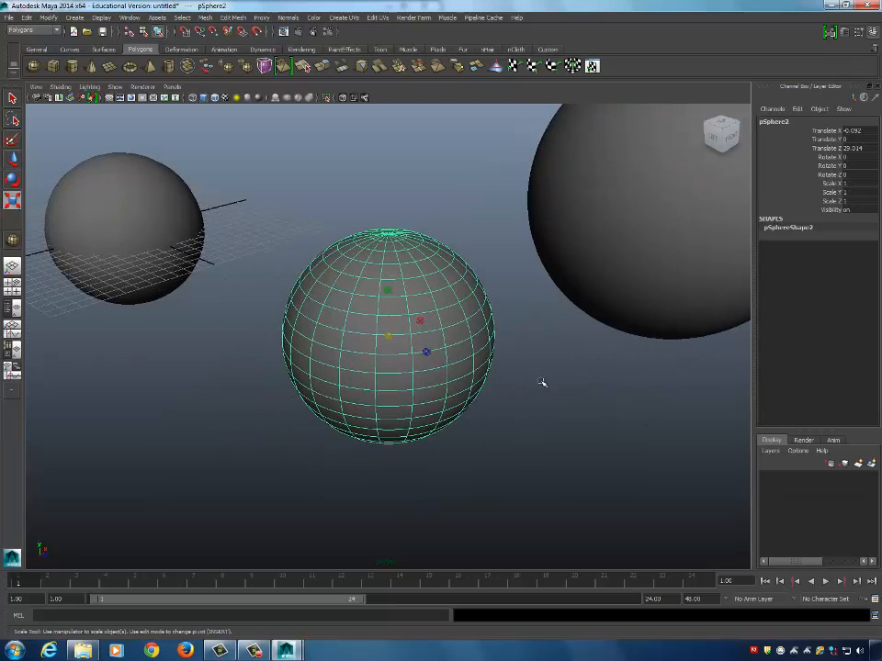
pyautogui.scroll(-5, 547, 358)
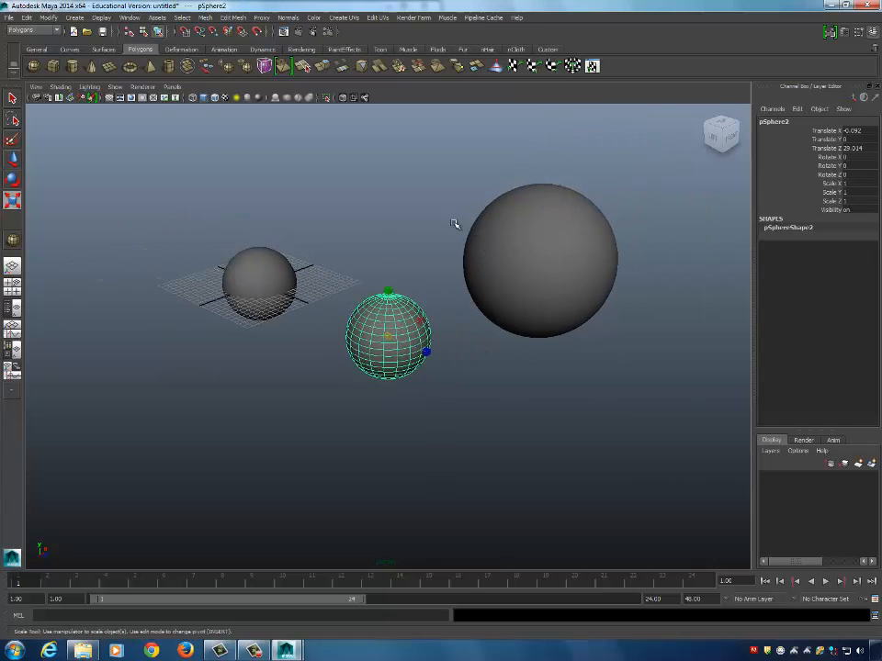
# Select each of the three spheres in turn several times, ending with the large sphere selected.
pyautogui.click(468, 231)
pyautogui.click(336, 161)
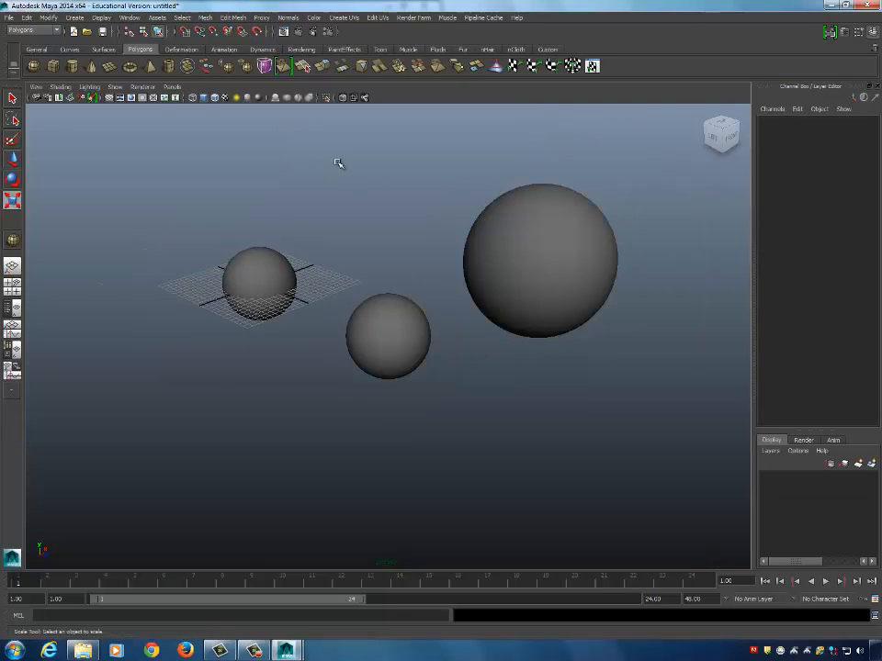
pyautogui.click(566, 225)
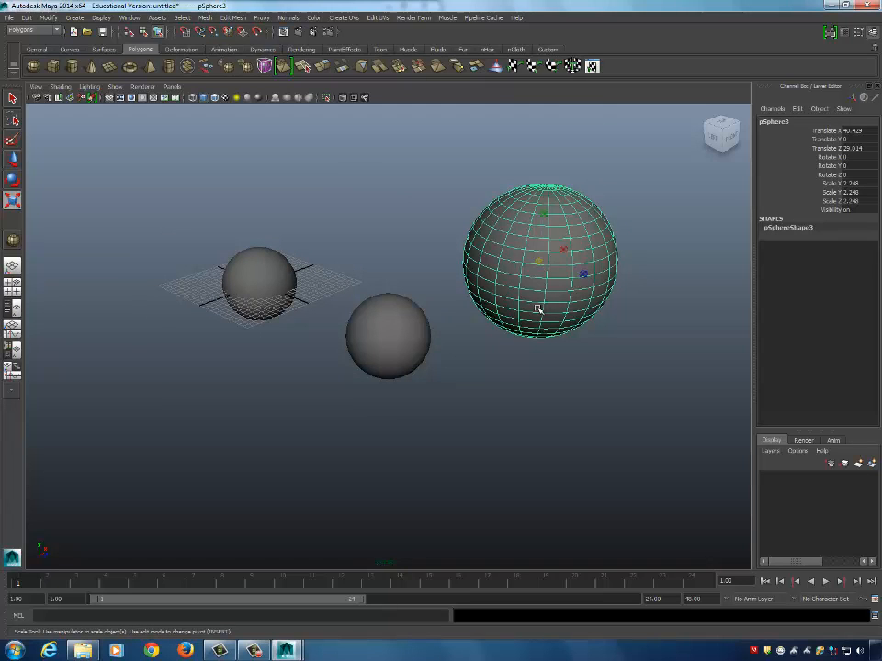
pyautogui.click(404, 326)
pyautogui.click(243, 270)
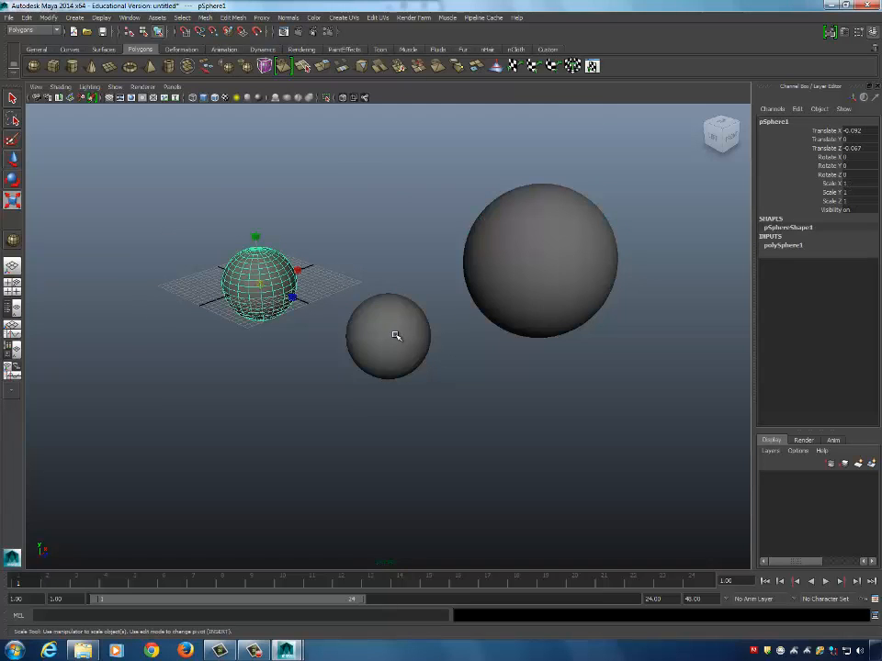
pyautogui.click(395, 335)
pyautogui.click(541, 248)
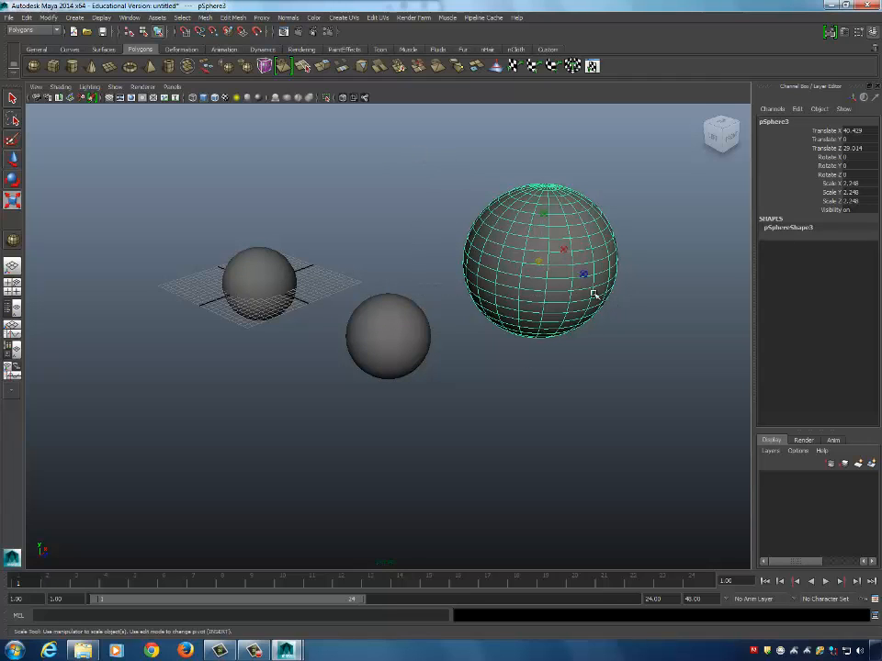
pyautogui.click(437, 283)
pyautogui.click(413, 340)
pyautogui.click(533, 277)
pyautogui.click(265, 268)
pyautogui.click(398, 345)
pyautogui.click(534, 232)
pyautogui.click(268, 261)
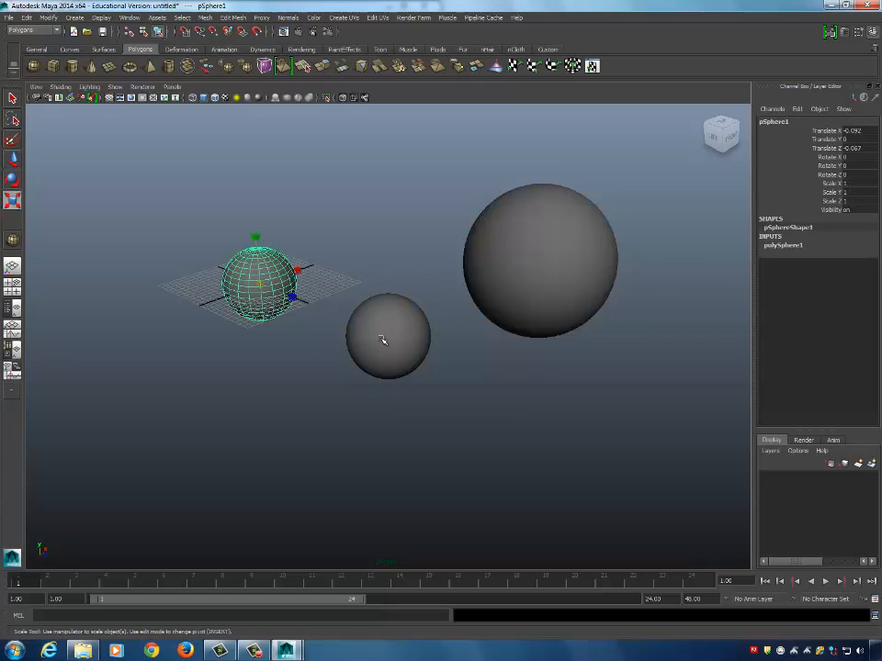
pyautogui.click(383, 340)
pyautogui.click(553, 238)
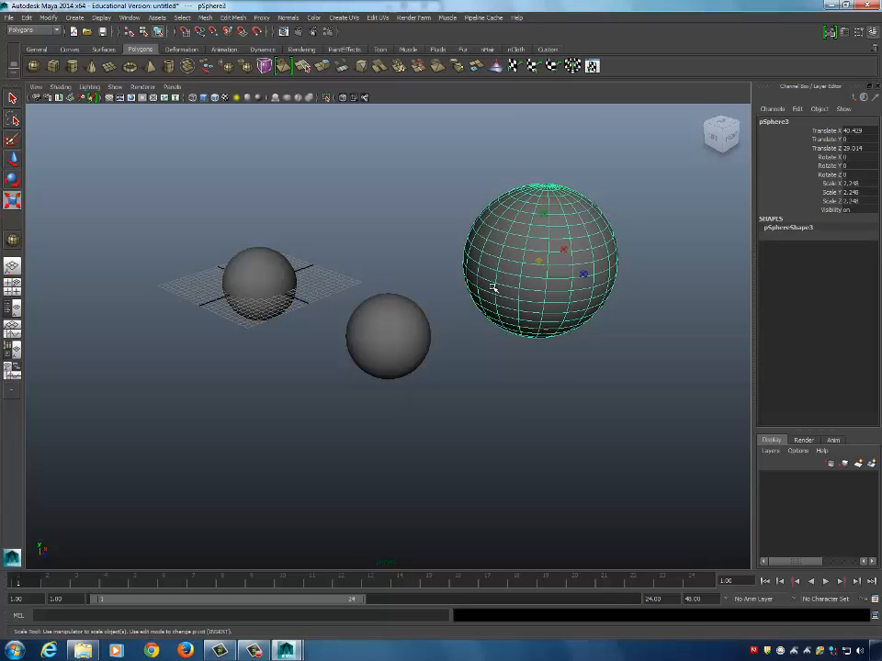
# Frame the large sphere and the whole scene, and delete all three spheres to leave an empty grid.
pyautogui.press('f')
pyautogui.press('a')
pyautogui.moveTo(183, 240); pyautogui.dragTo(589, 392)
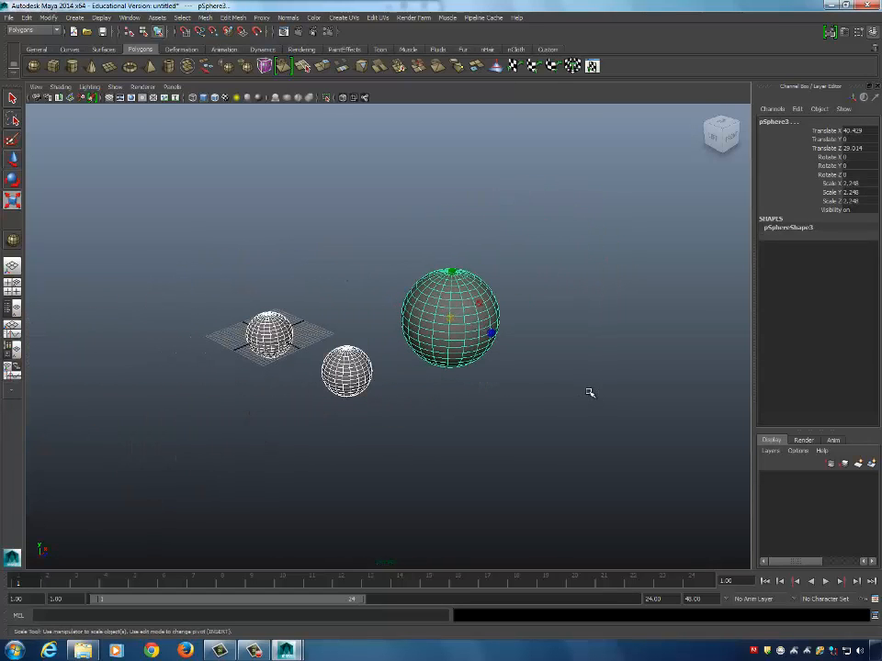
pyautogui.press('Delete')
pyautogui.press('a')
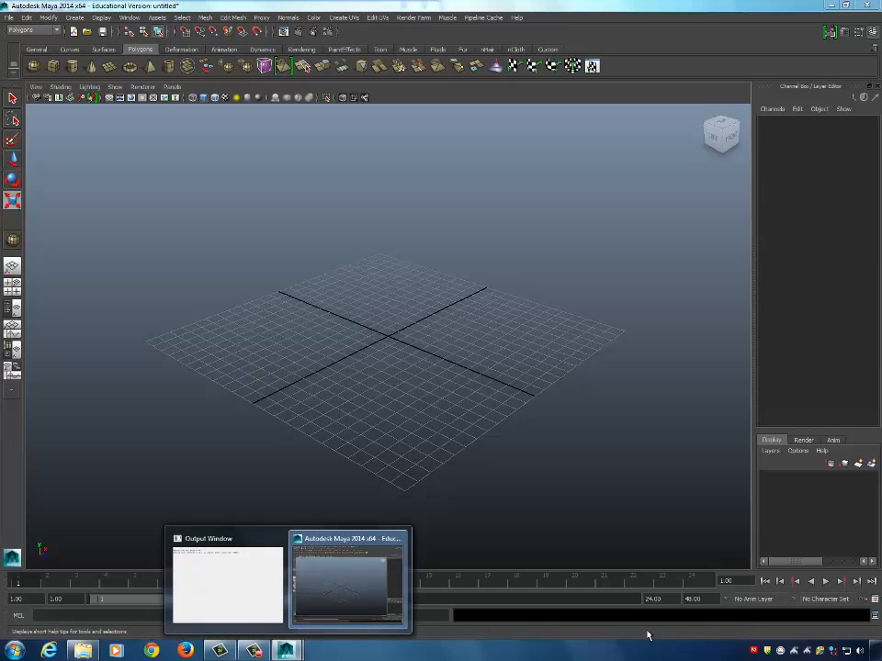
pyautogui.click(253, 651)
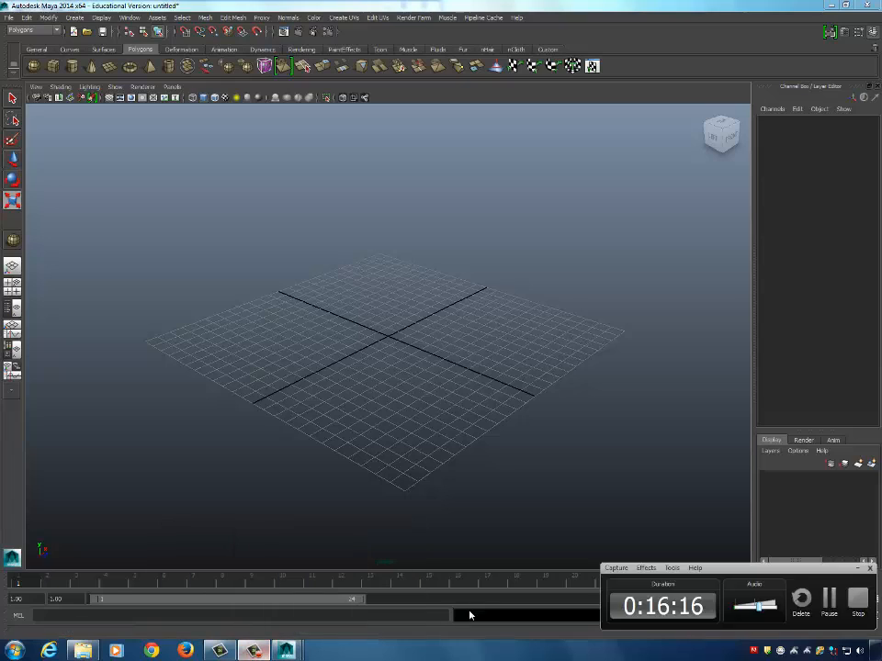
pyautogui.click(831, 603)
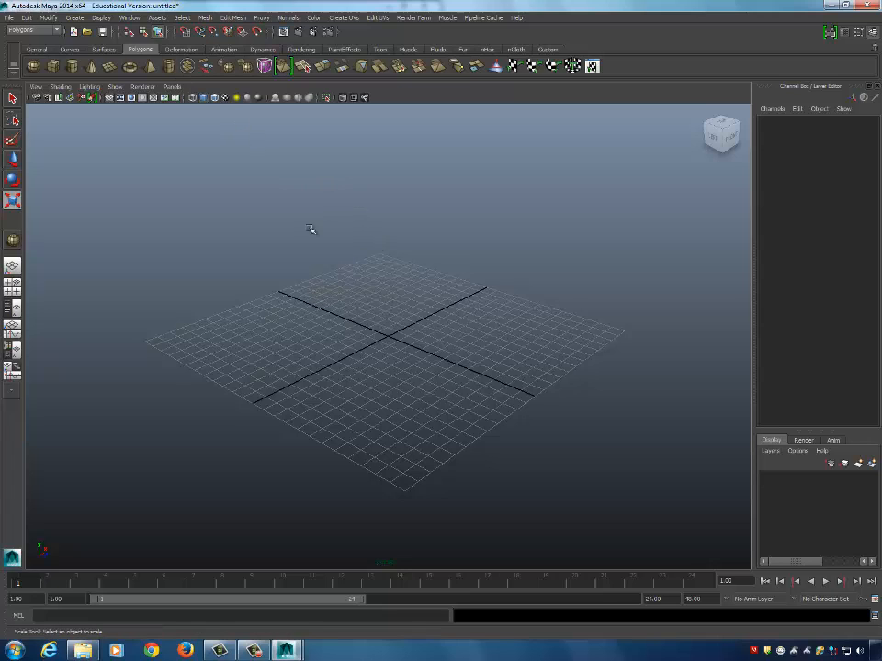
# Draw a polygon primitive sphere at the centre of the grid with interactive creation, and delete it.
pyautogui.click(74, 18)
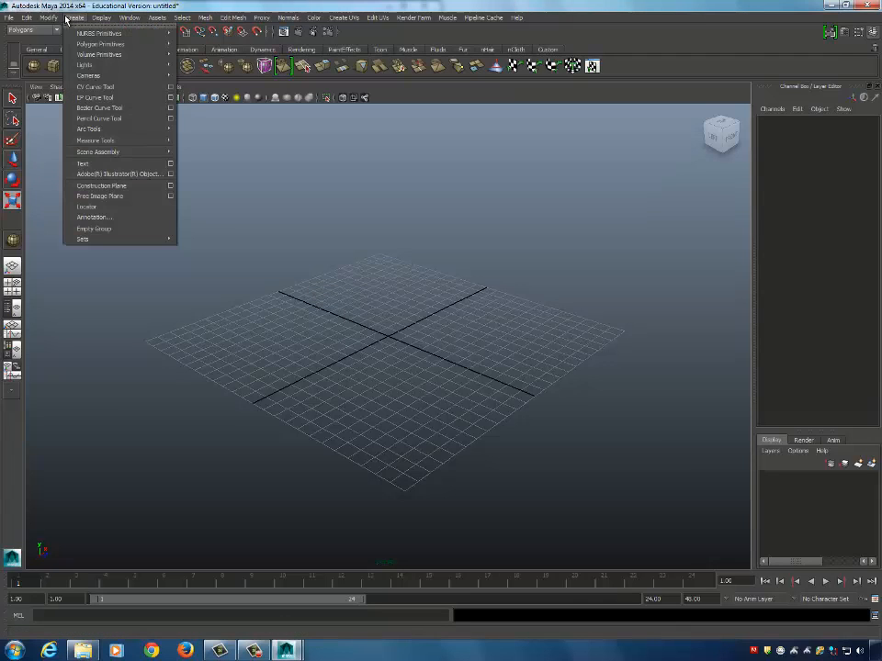
pyautogui.click(73, 17)
pyautogui.click(73, 19)
pyautogui.moveTo(91, 46)
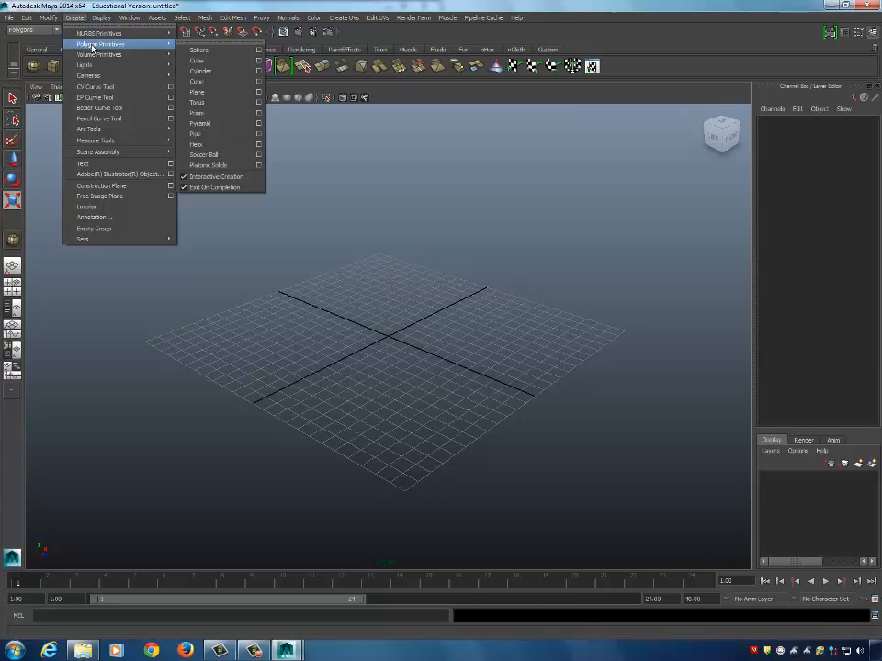
pyautogui.click(206, 52)
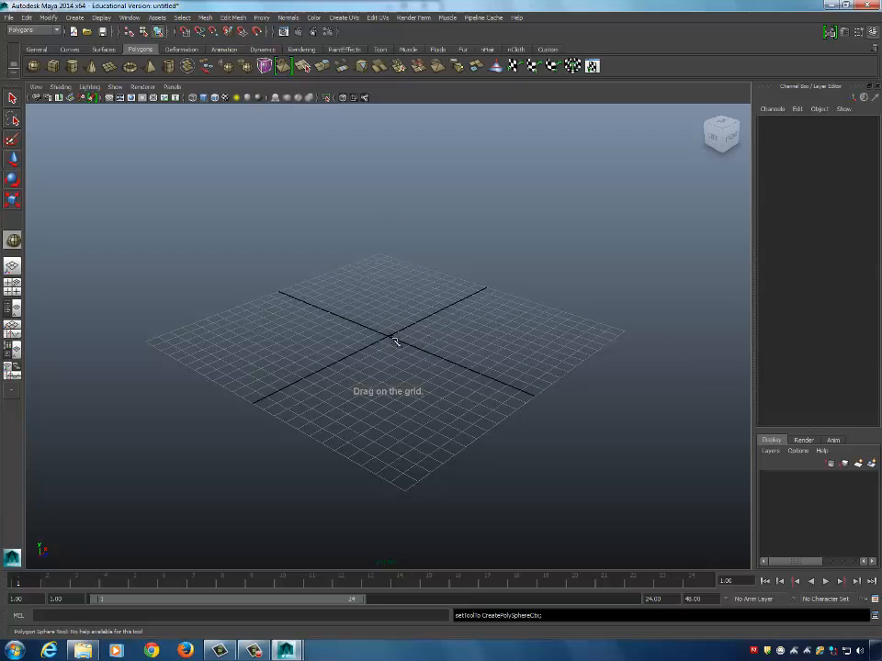
pyautogui.moveTo(397, 342); pyautogui.dragTo(483, 336)
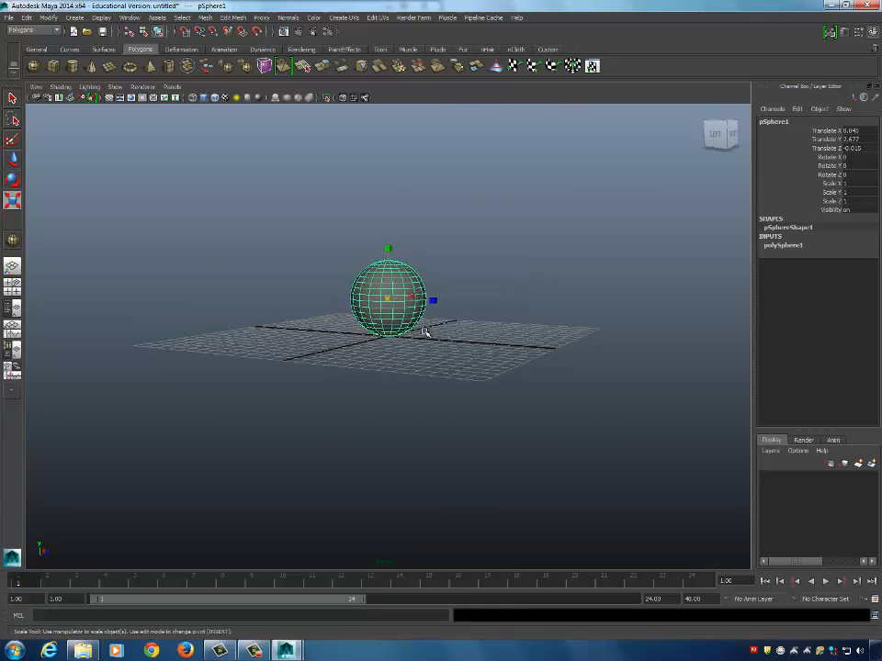
pyautogui.press('Delete')
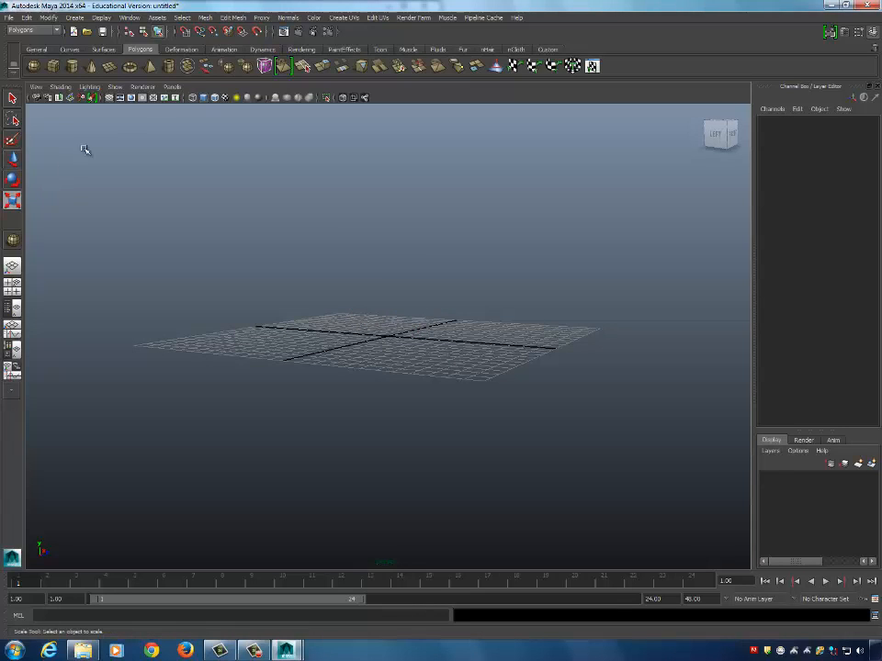
# Draw a new, small polygon primitive sphere near the grid's origin.
pyautogui.click(74, 17)
pyautogui.moveTo(96, 43)
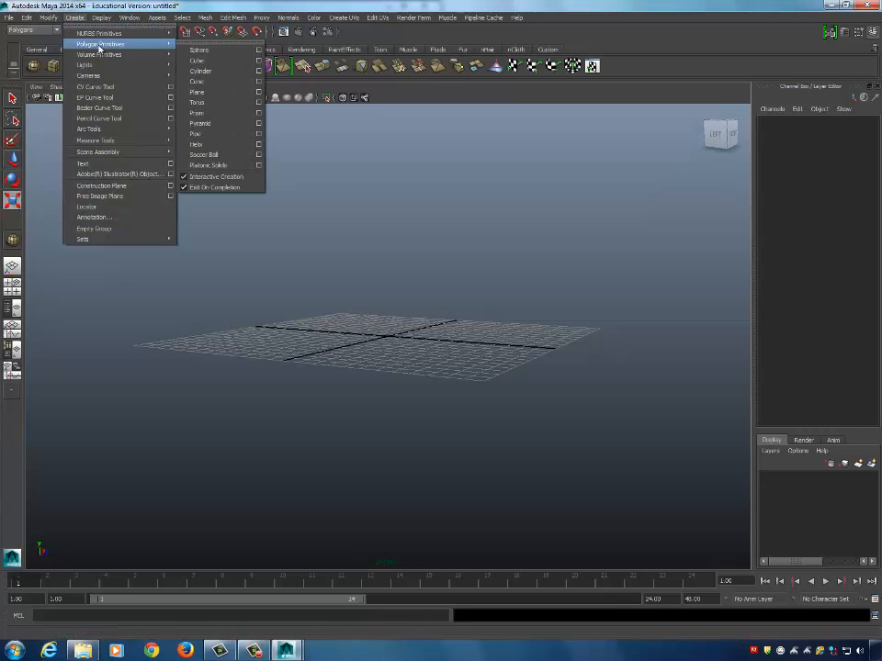
pyautogui.click(198, 50)
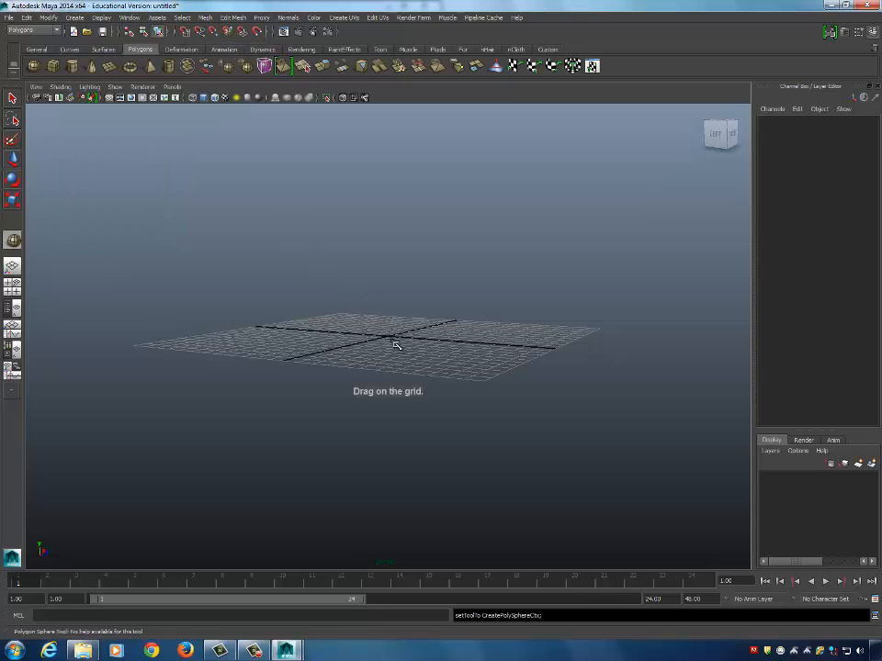
pyautogui.moveTo(393, 342); pyautogui.dragTo(327, 192)
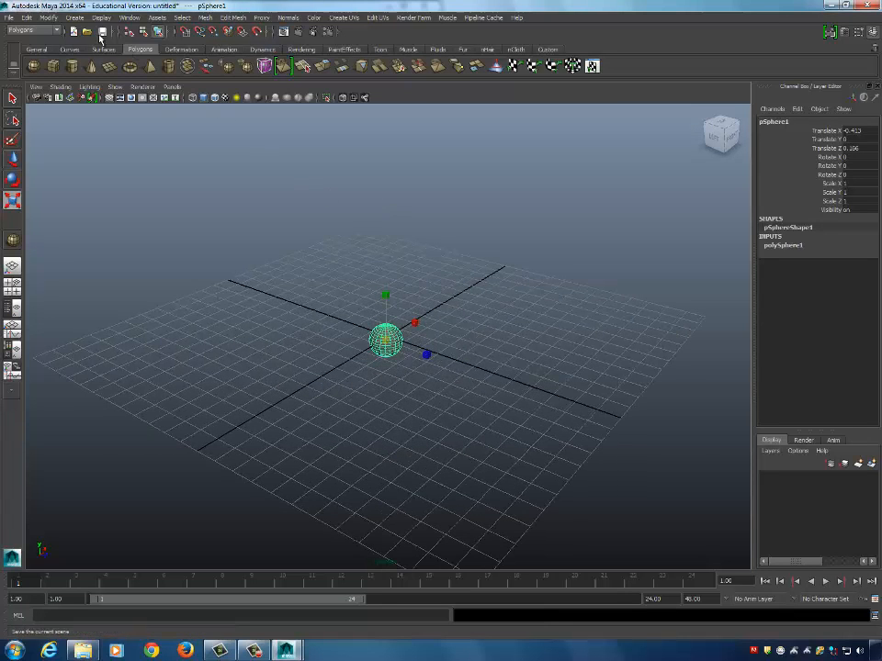
# Reactivate the last-used sphere creation tool, draw another sphere beside the first, and clear the spheres from the grid.
pyautogui.press('y')
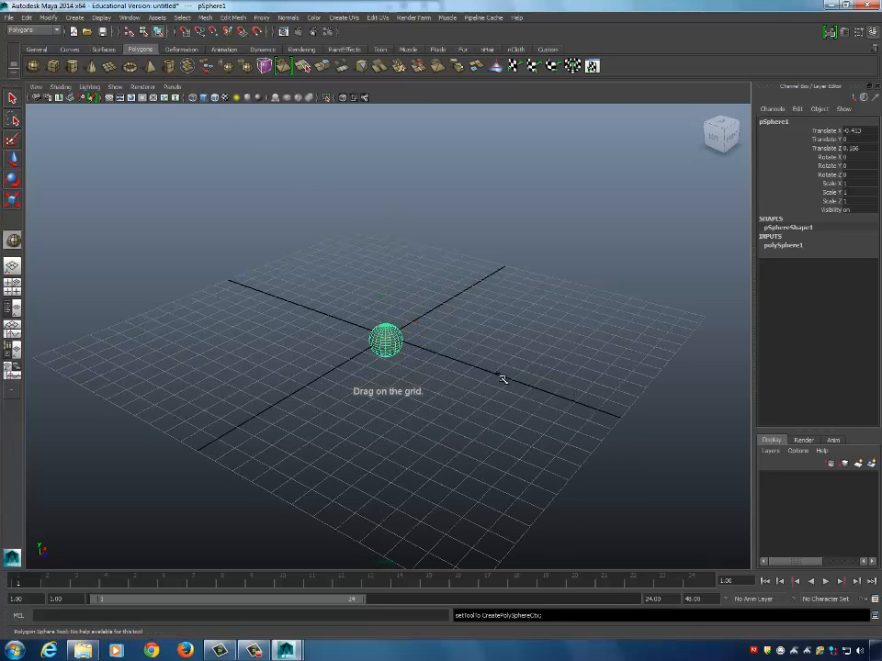
pyautogui.moveTo(486, 367); pyautogui.dragTo(590, 376)
pyautogui.keyDown('alt'); pyautogui.moveTo(528, 366); pyautogui.dragTo(539, 396); pyautogui.keyUp('alt')
pyautogui.press('Delete')
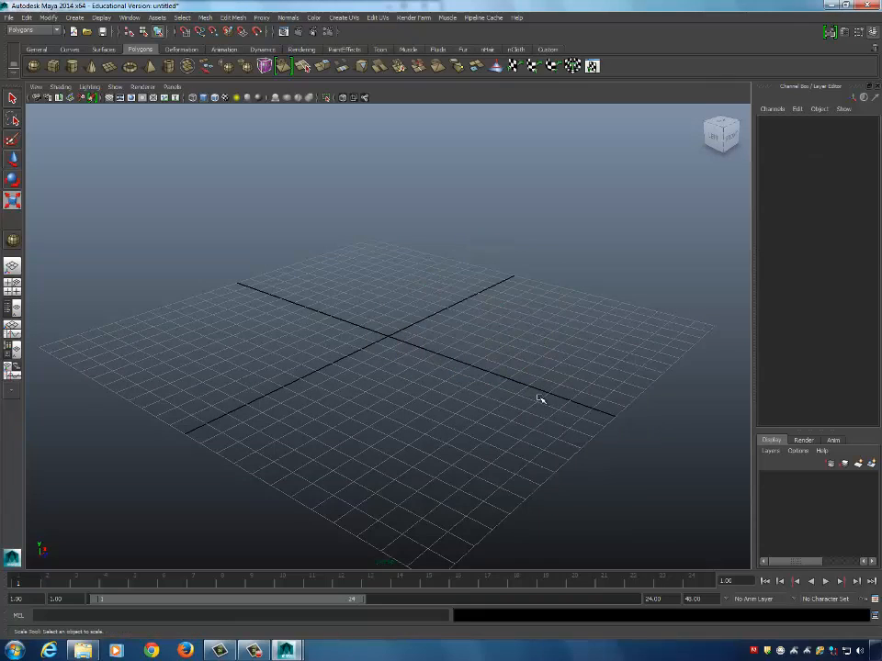
# Draw a tall polygon primitive cube out from the grid's origin with interactive creation, and delete it.
pyautogui.click(77, 18)
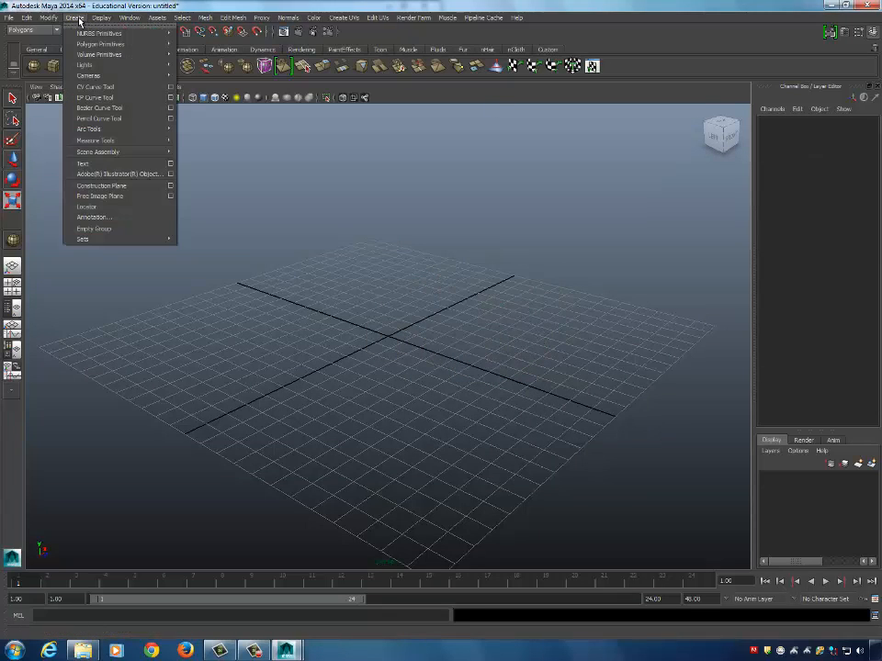
pyautogui.moveTo(82, 46)
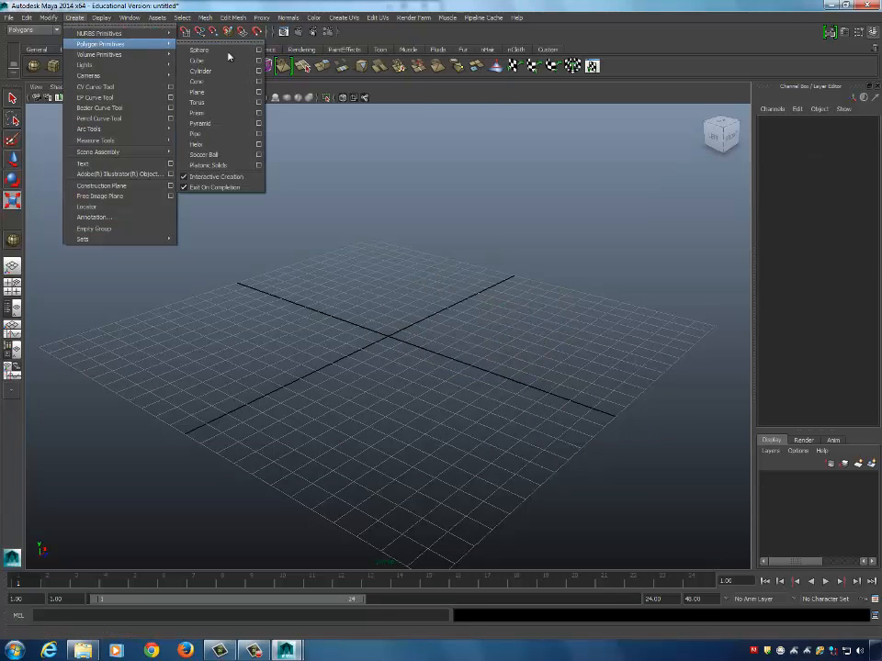
pyautogui.click(197, 60)
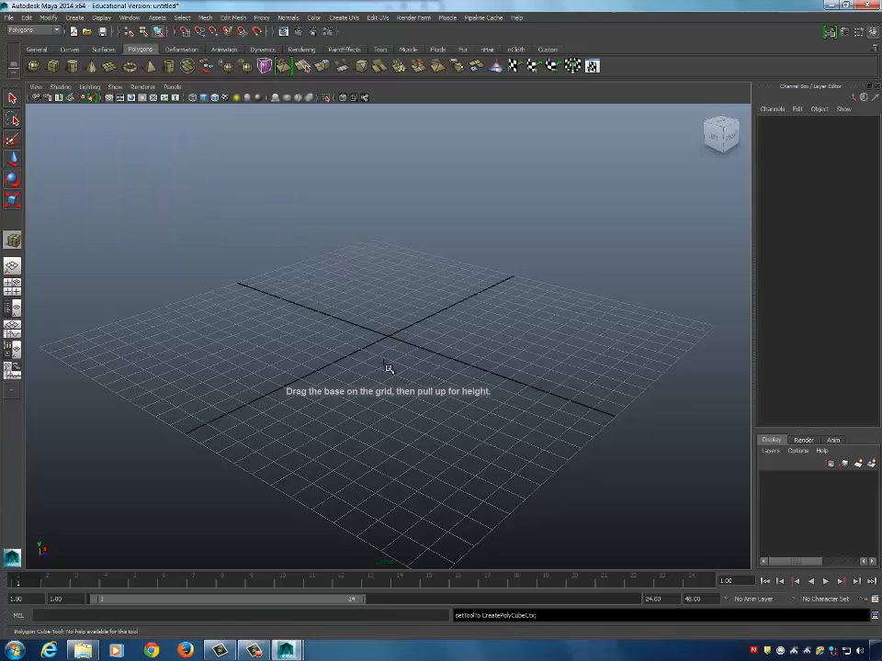
pyautogui.moveTo(396, 341); pyautogui.dragTo(551, 305)
pyautogui.moveTo(507, 281); pyautogui.dragTo(509, 170)
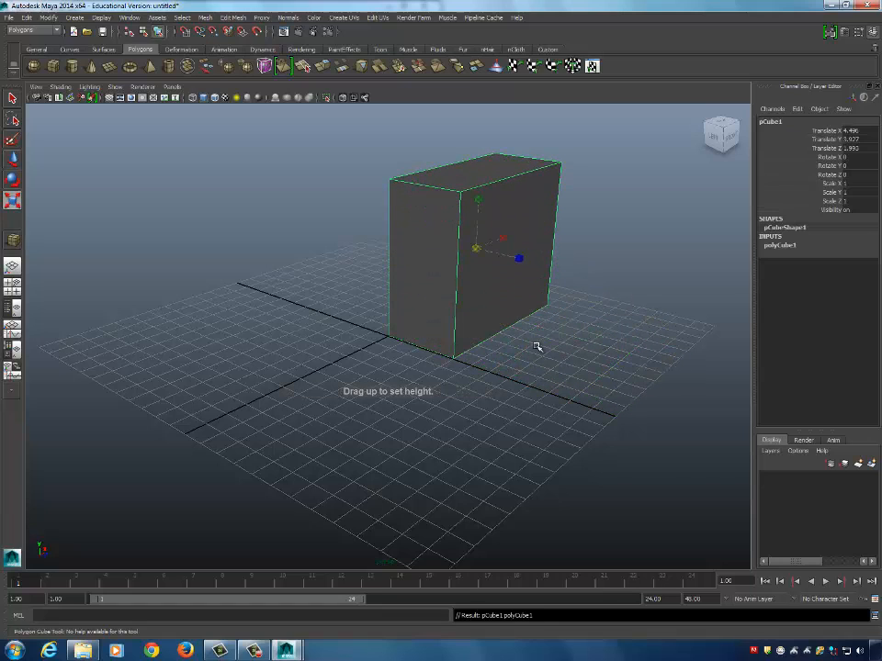
pyautogui.press('Delete')
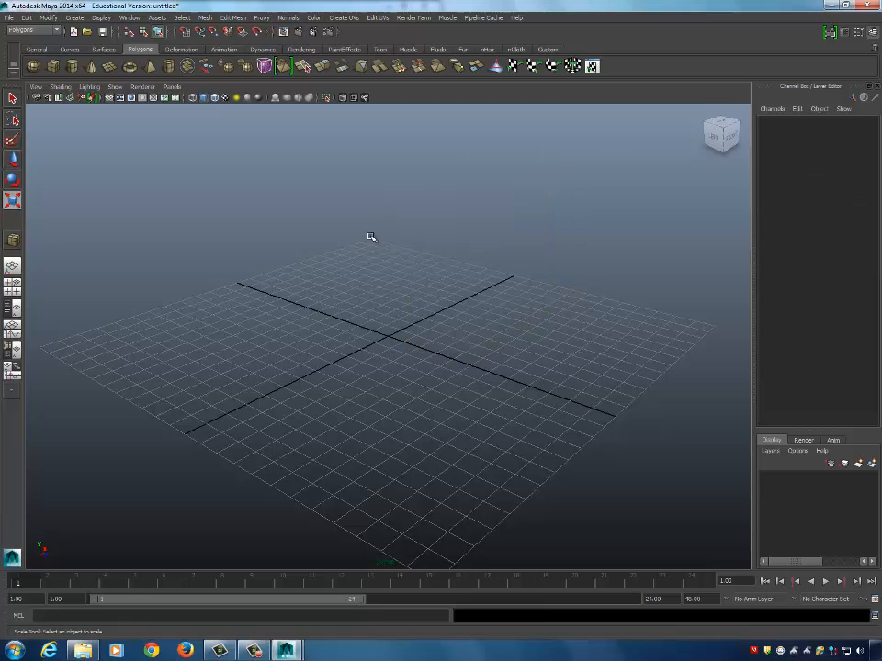
# Draw a large polygon primitive cube centred near the grid's origin and frame it in the view.
pyautogui.click(74, 18)
pyautogui.moveTo(101, 45)
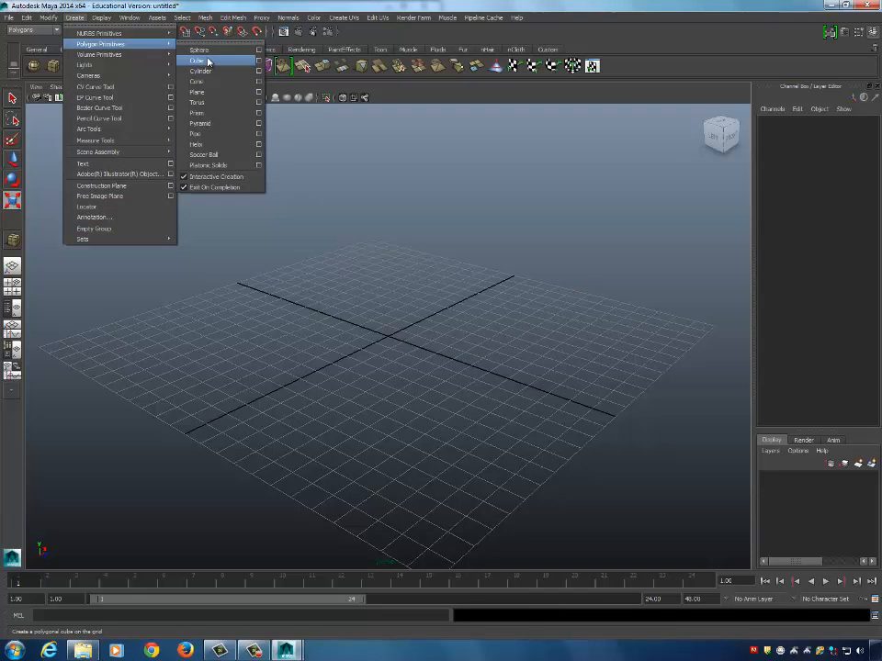
pyautogui.click(208, 62)
pyautogui.click(419, 343)
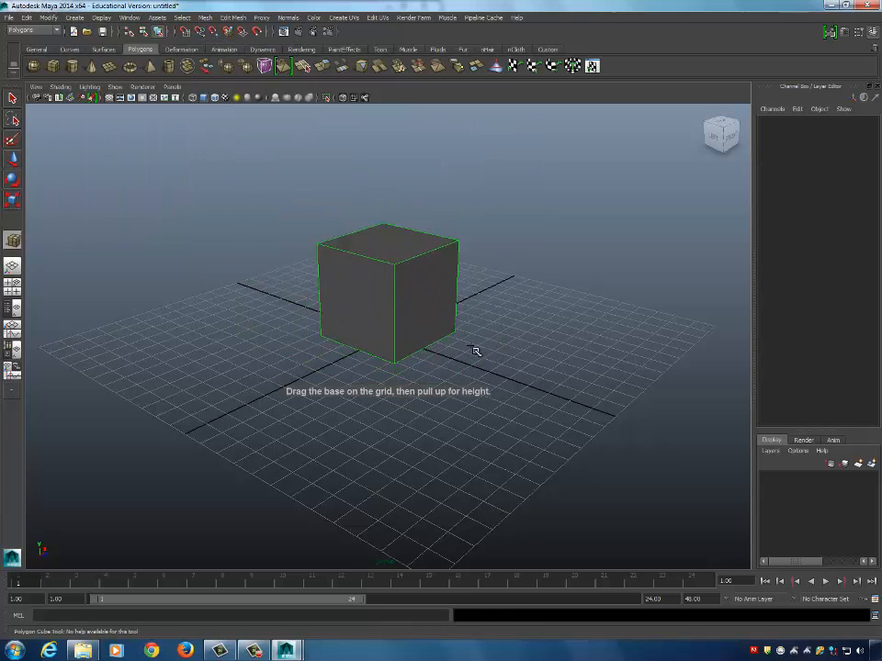
pyautogui.moveTo(475, 351)
pyautogui.mouseDown()
pyautogui.moveTo(494, 357)
pyautogui.moveTo(474, 356)
pyautogui.mouseUp()
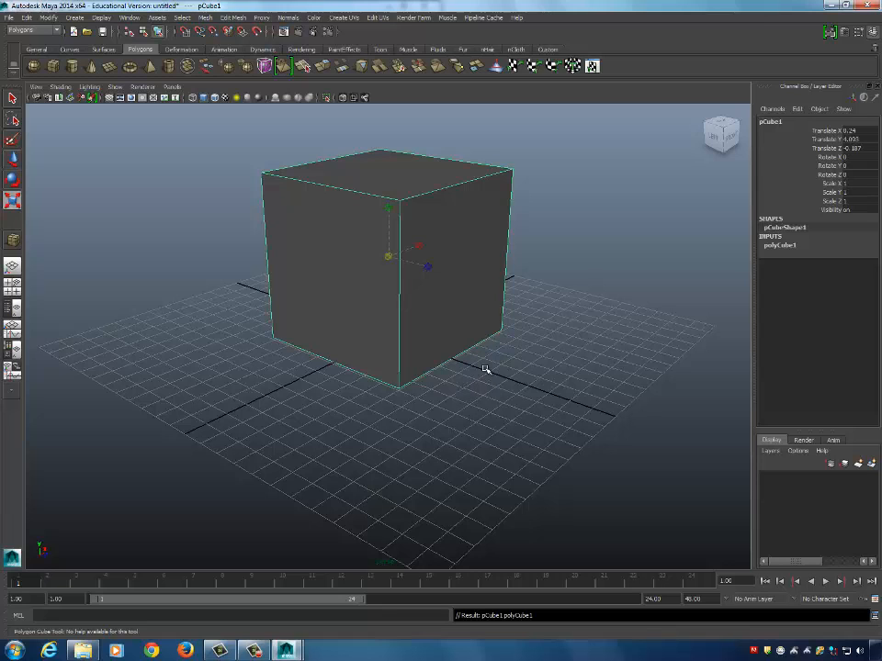
pyautogui.press('f')
pyautogui.keyDown('alt'); pyautogui.moveTo(553, 336); pyautogui.dragTo(459, 350, button='right'); pyautogui.keyUp('alt')
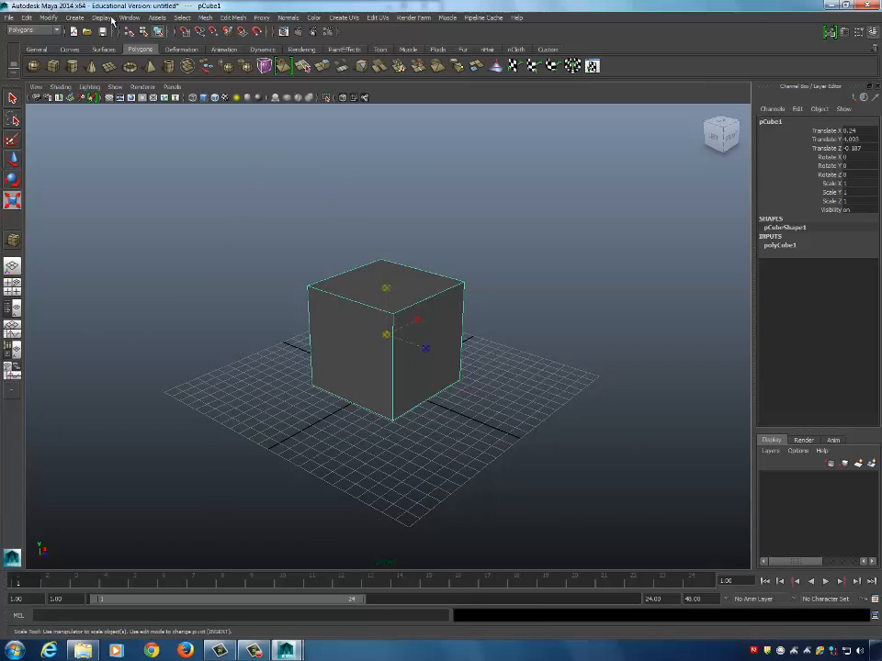
# Draw a polygon sphere on the grid plane beside the cube, at about X 5.1, Z 11.4, and deselect it.
pyautogui.click(33, 65)
pyautogui.moveTo(550, 407); pyautogui.dragTo(633, 431)
pyautogui.keyDown('alt'); pyautogui.moveTo(545, 421); pyautogui.dragTo(519, 424, button='right'); pyautogui.keyUp('alt')
pyautogui.keyDown('alt'); pyautogui.moveTo(519, 424); pyautogui.dragTo(574, 383); pyautogui.keyUp('alt')
pyautogui.click(641, 388)
# Move the sphere up to about Y 3.97 with the Move tool and deselect it.
pyautogui.click(541, 364)
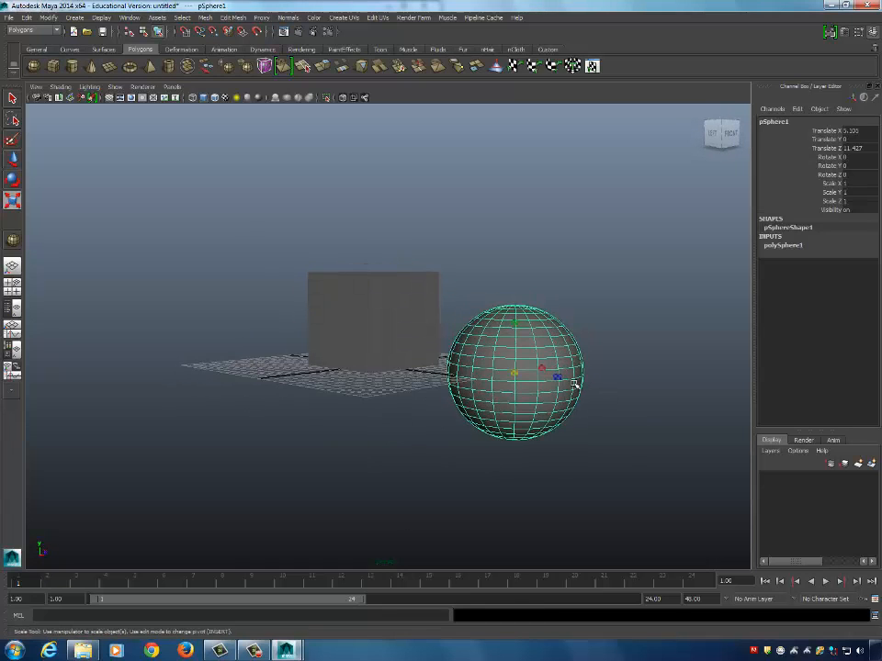
pyautogui.press('w')
pyautogui.keyDown('alt'); pyautogui.moveTo(521, 401); pyautogui.dragTo(569, 299); pyautogui.keyUp('alt')
pyautogui.keyDown('alt'); pyautogui.moveTo(564, 373); pyautogui.dragTo(521, 363, button='right'); pyautogui.keyUp('alt')
pyautogui.keyDown('alt'); pyautogui.moveTo(522, 364); pyautogui.dragTo(481, 354, button='middle'); pyautogui.keyUp('alt')
pyautogui.keyDown('alt'); pyautogui.moveTo(480, 354); pyautogui.dragTo(498, 354); pyautogui.keyUp('alt')
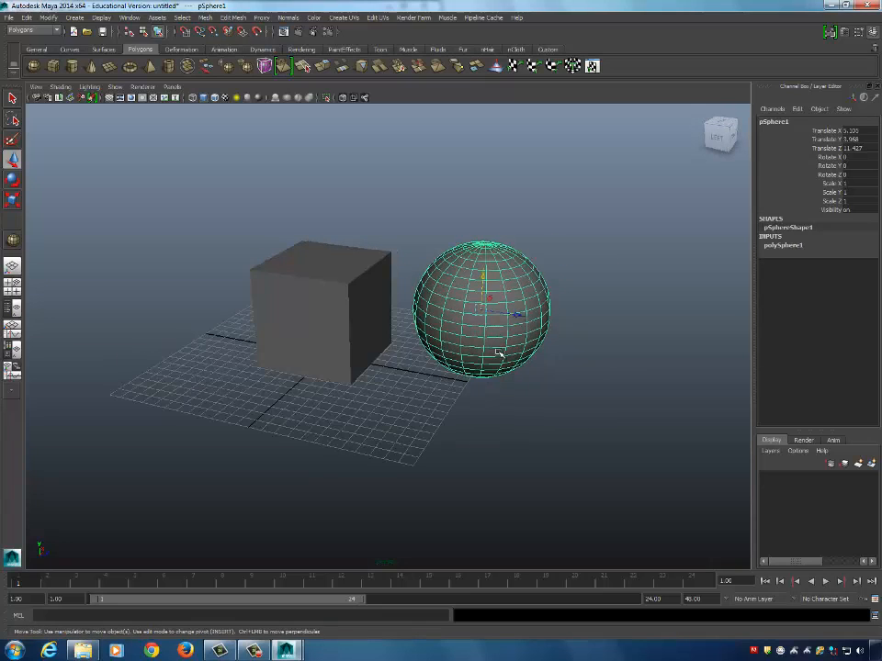
pyautogui.click(404, 228)
# Select the cube with the Select tool, and select it again by encircling part of it with the Lasso tool.
pyautogui.keyDown('alt'); pyautogui.moveTo(498, 357); pyautogui.dragTo(510, 360, button='middle'); pyautogui.keyUp('alt')
pyautogui.keyDown('alt'); pyautogui.moveTo(494, 350); pyautogui.dragTo(491, 360, button='right'); pyautogui.keyUp('alt')
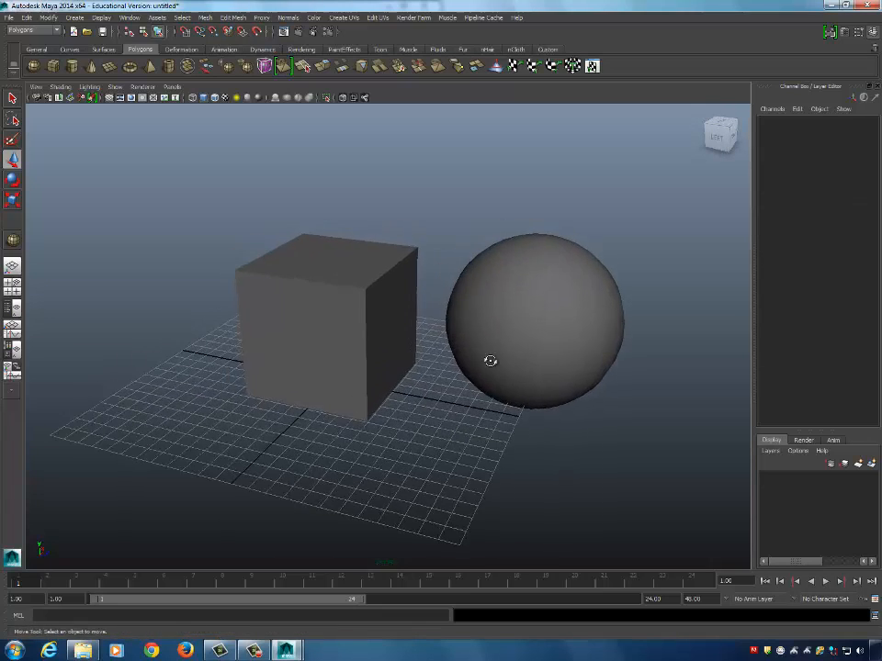
pyautogui.keyDown('alt'); pyautogui.moveTo(491, 360); pyautogui.dragTo(478, 360); pyautogui.keyUp('alt')
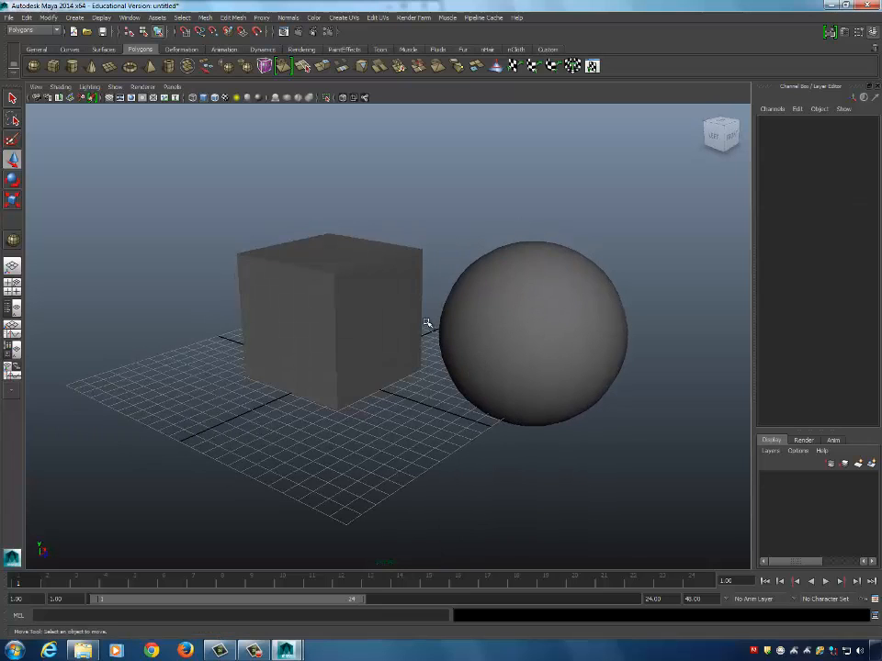
pyautogui.press('q')
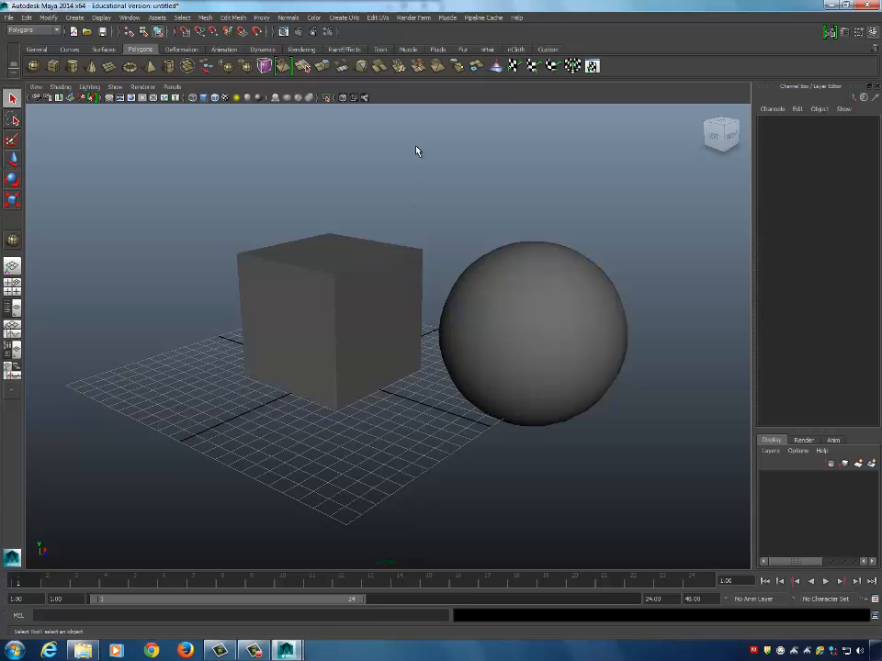
pyautogui.click(346, 261)
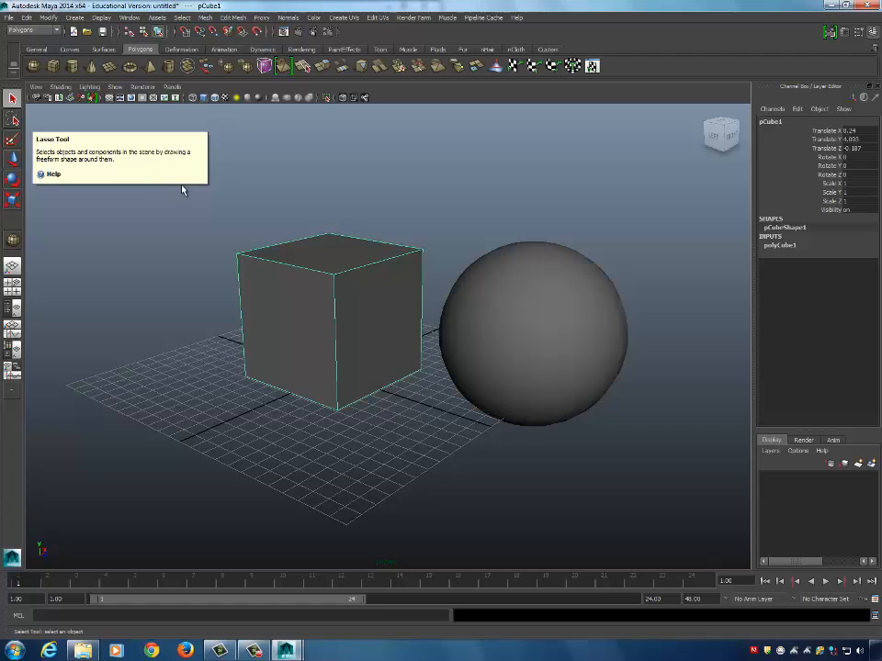
pyautogui.click(13, 119)
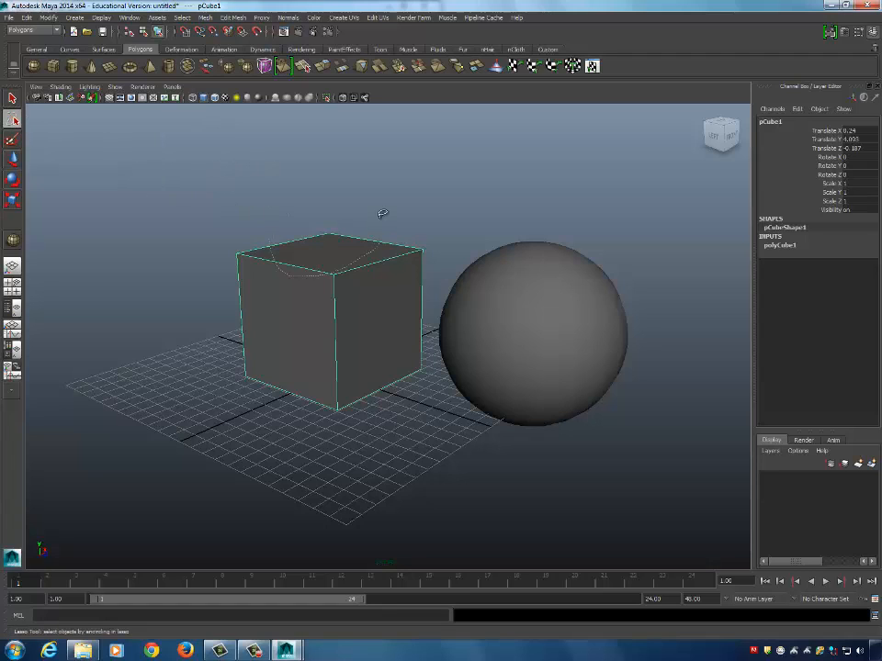
pyautogui.moveTo(255, 273)
pyautogui.mouseDown()
pyautogui.moveTo(258, 291)
pyautogui.moveTo(361, 241)
pyautogui.moveTo(275, 271)
pyautogui.mouseUp()
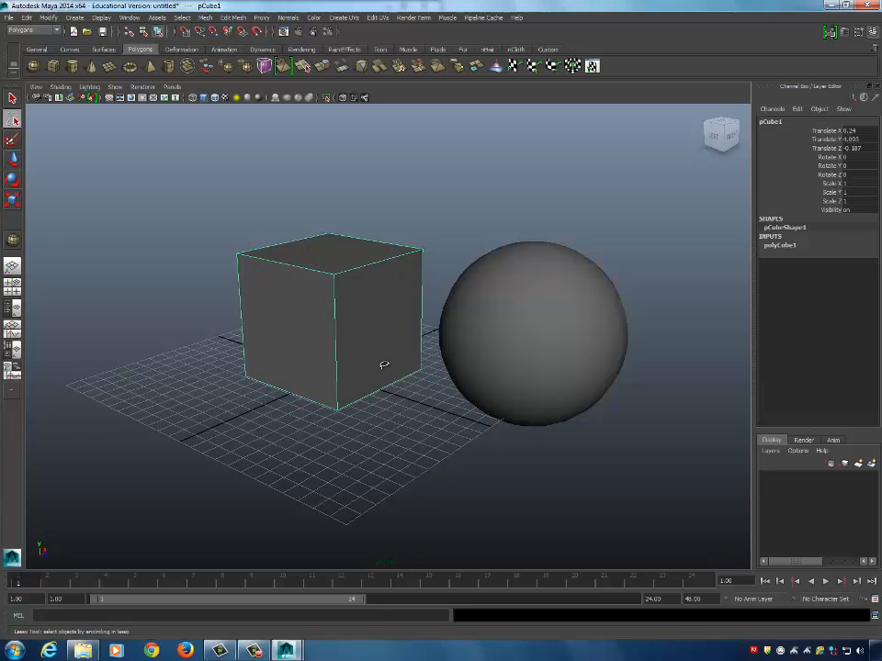
# Select the cube's vertices with the Paint Selection tool, and return to object selection with the Move tool active.
pyautogui.click(14, 140)
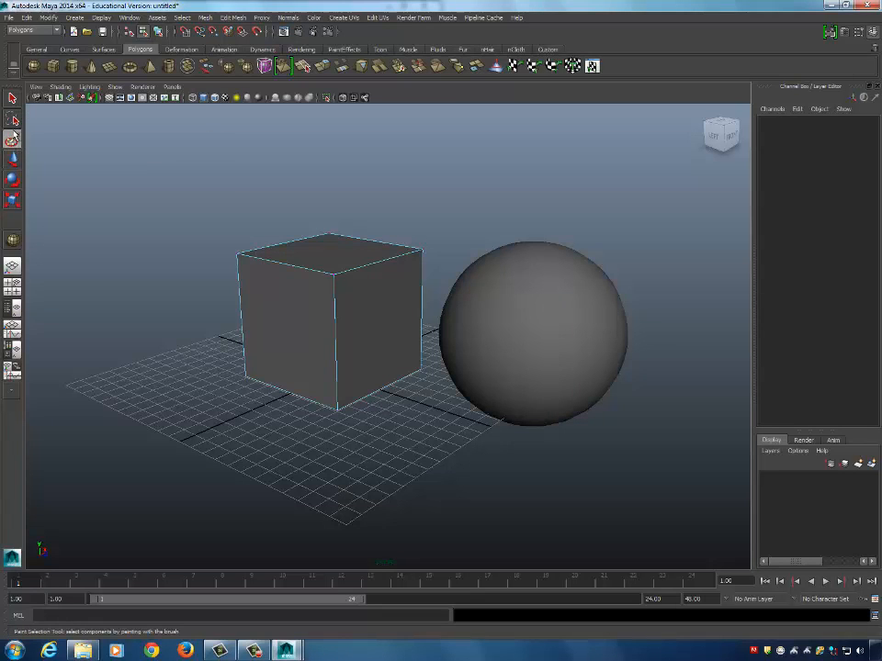
pyautogui.click(236, 253)
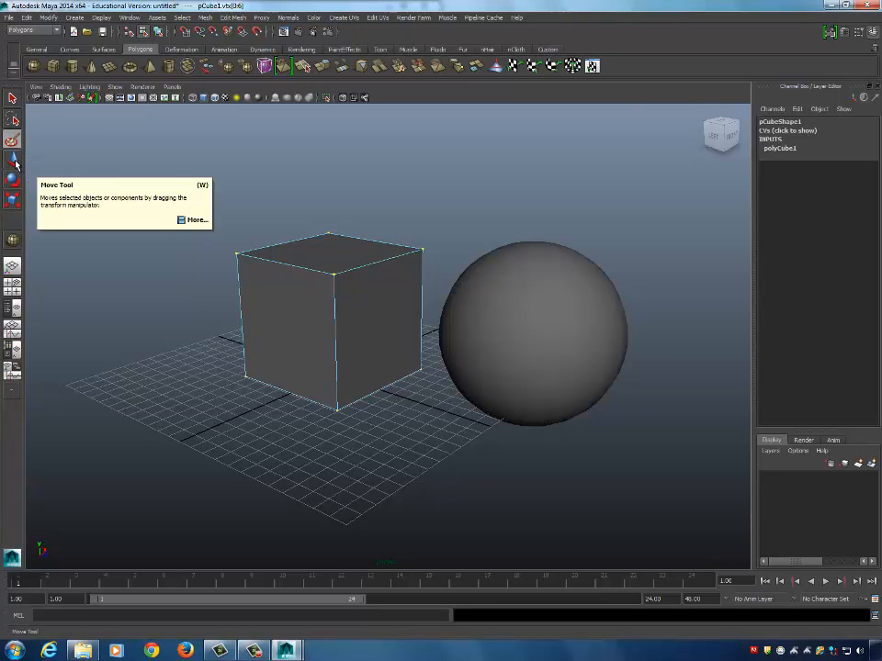
pyautogui.click(14, 164)
pyautogui.press('F8')
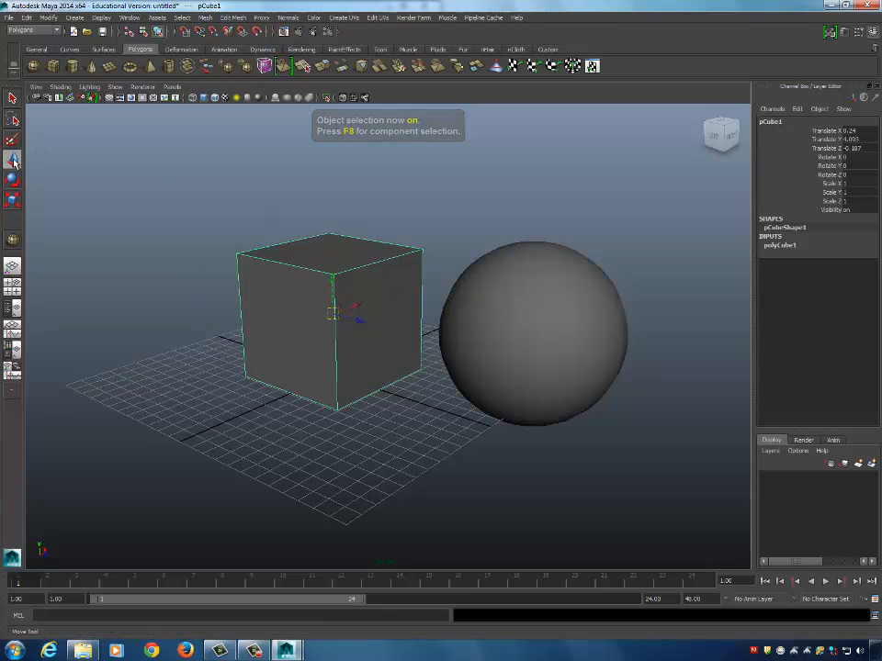
# Move the cube freely away from the sphere to about X -1.7, Y 5.5, Z -5.2.
pyautogui.keyDown('alt'); pyautogui.moveTo(388, 291); pyautogui.dragTo(356, 295); pyautogui.keyUp('alt')
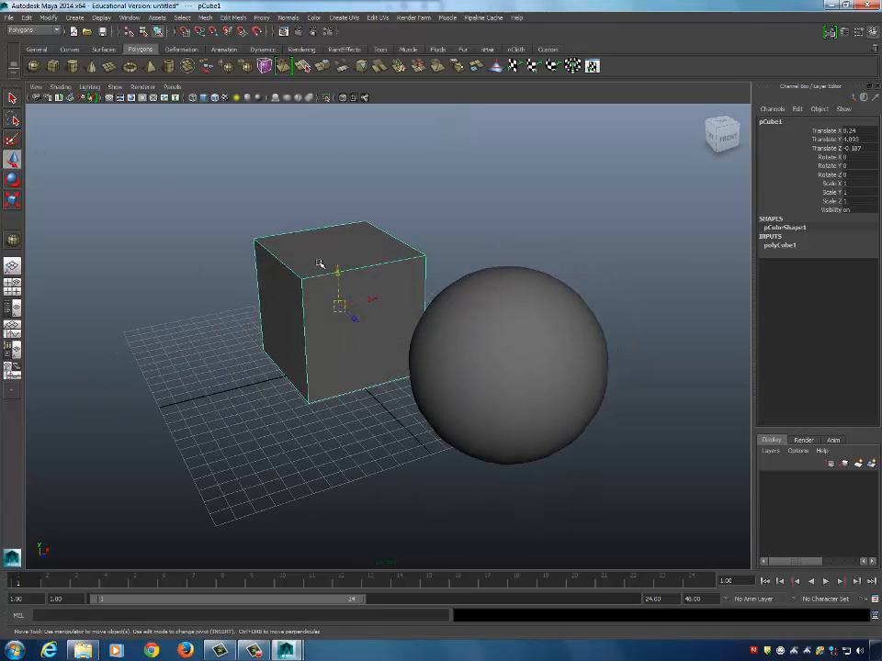
pyautogui.click(473, 314)
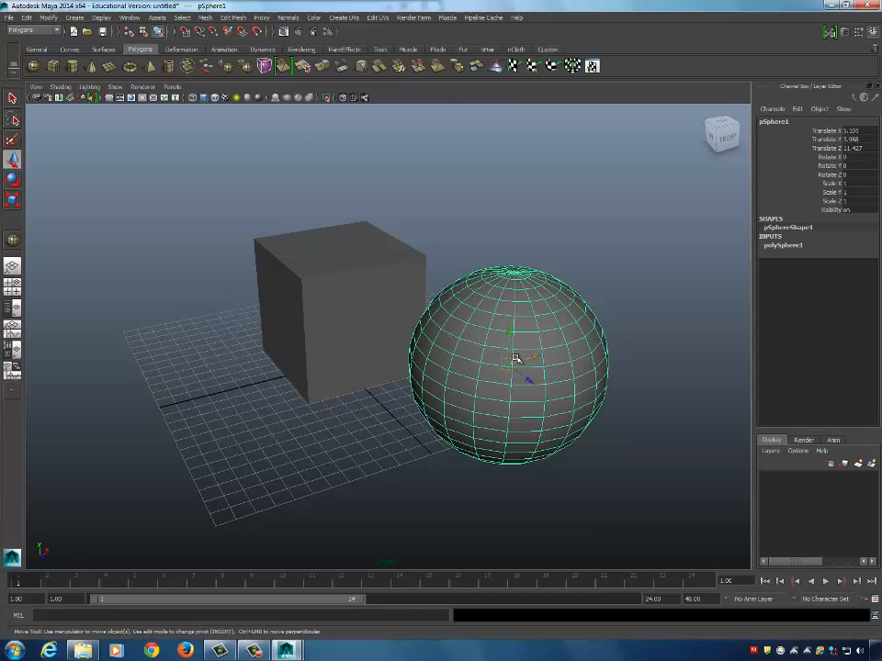
pyautogui.keyDown('alt'); pyautogui.moveTo(514, 358); pyautogui.dragTo(405, 327); pyautogui.keyUp('alt')
pyautogui.click(403, 327)
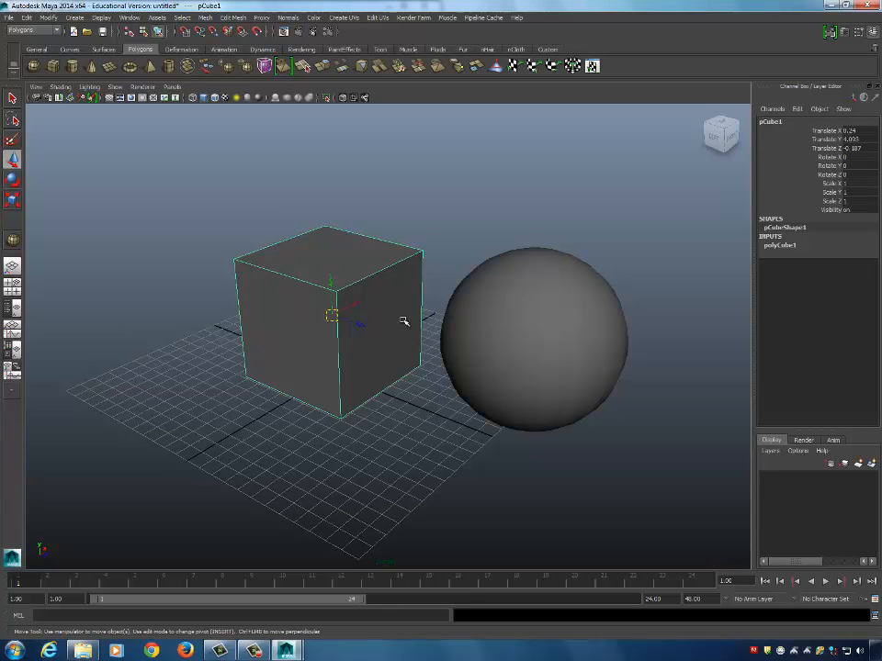
pyautogui.keyDown('alt'); pyautogui.moveTo(384, 308); pyautogui.dragTo(364, 294); pyautogui.keyUp('alt')
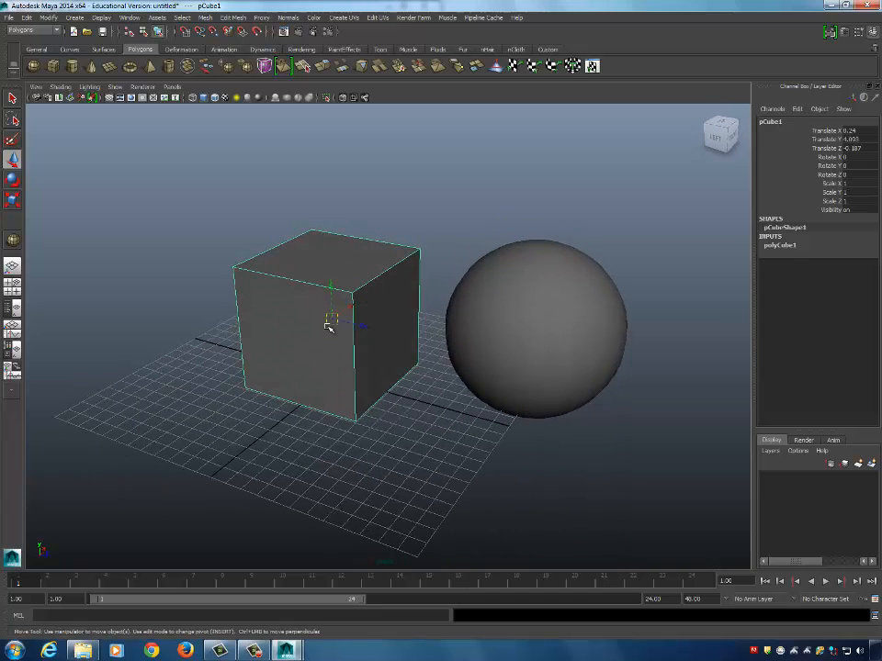
pyautogui.moveTo(327, 325); pyautogui.dragTo(248, 295)
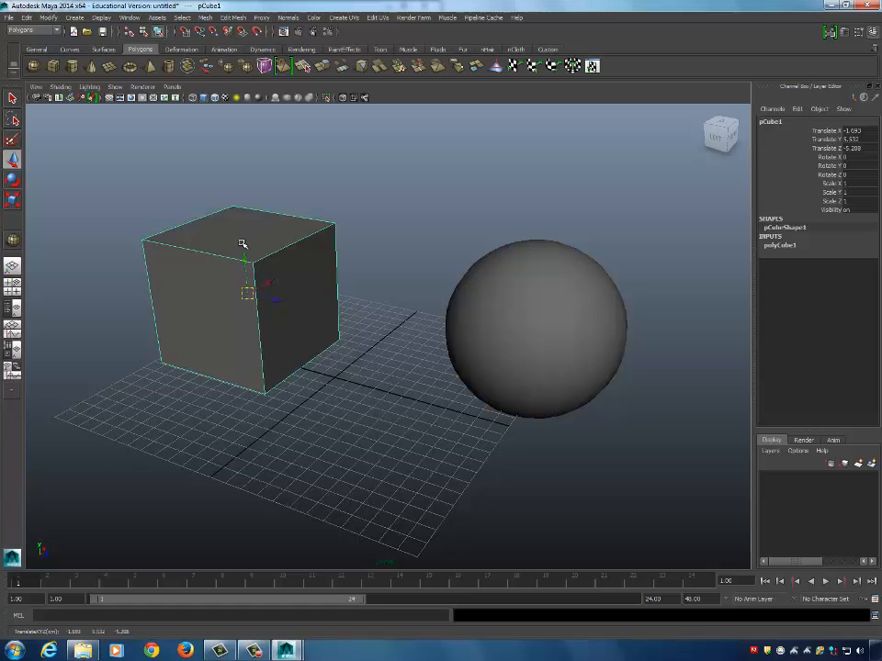
# Move the cube along individual axes to about X 0.64, Y 5.4, Z -4.58, and raise the sphere to about Y 4.53.
pyautogui.moveTo(243, 260); pyautogui.dragTo(298, 255)
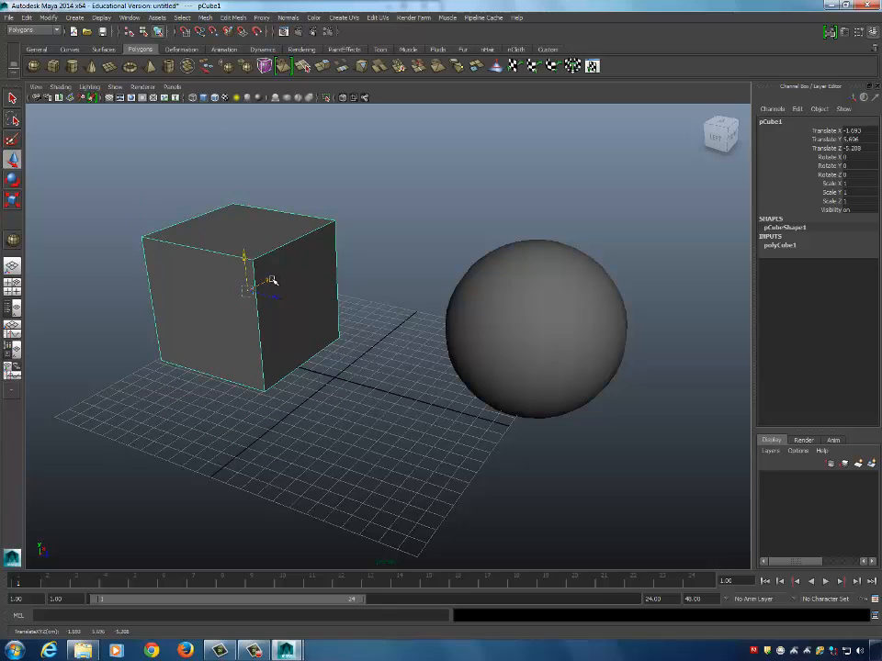
pyautogui.moveTo(271, 281); pyautogui.dragTo(290, 279)
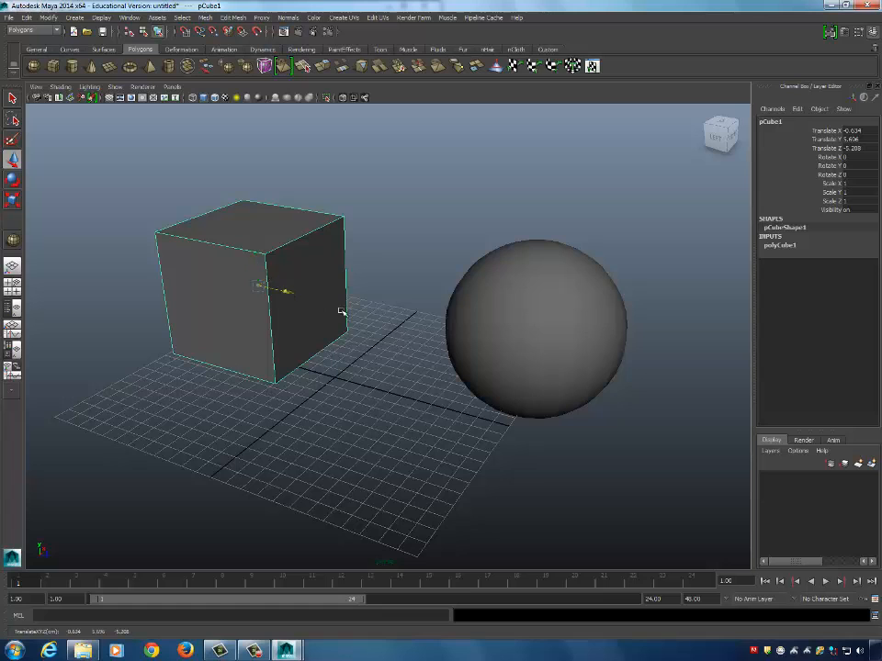
pyautogui.moveTo(340, 313); pyautogui.dragTo(275, 299)
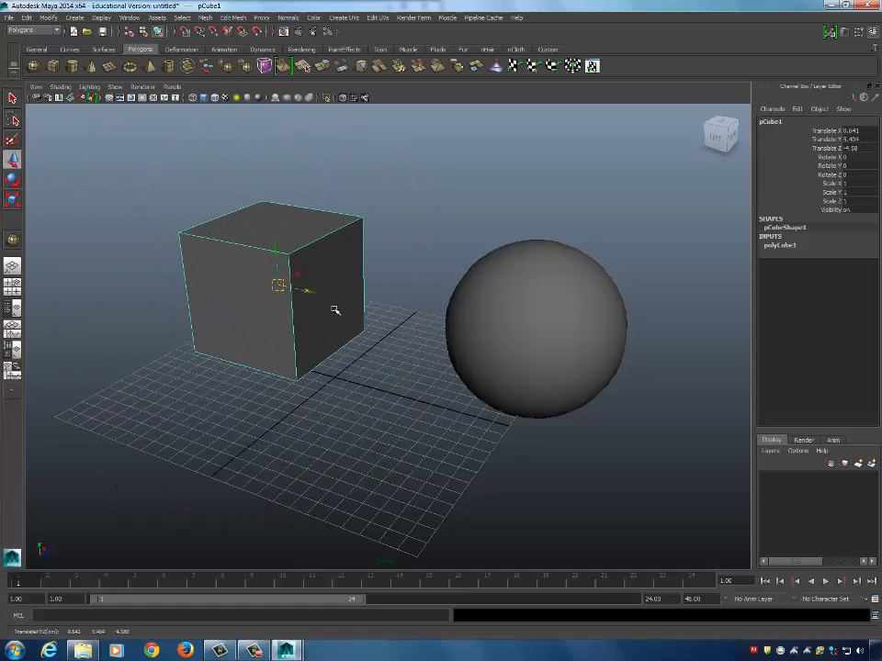
pyautogui.click(537, 331)
pyautogui.moveTo(534, 312); pyautogui.dragTo(508, 315)
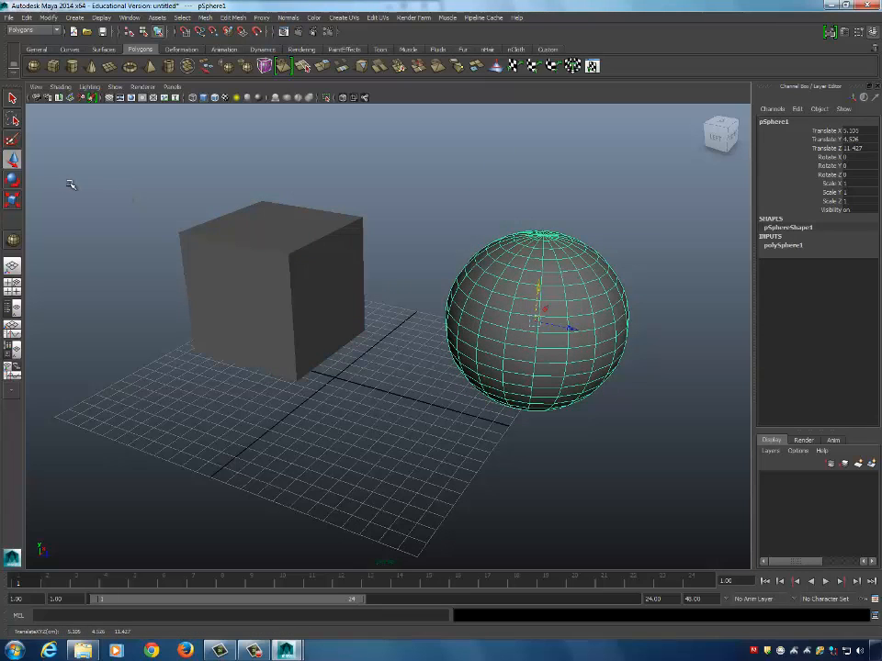
# Try rotating the cube with the Rotate tool to about X 22.6, Y 10.3, Z 4.5 degrees, and undo the rotations.
pyautogui.click(13, 180)
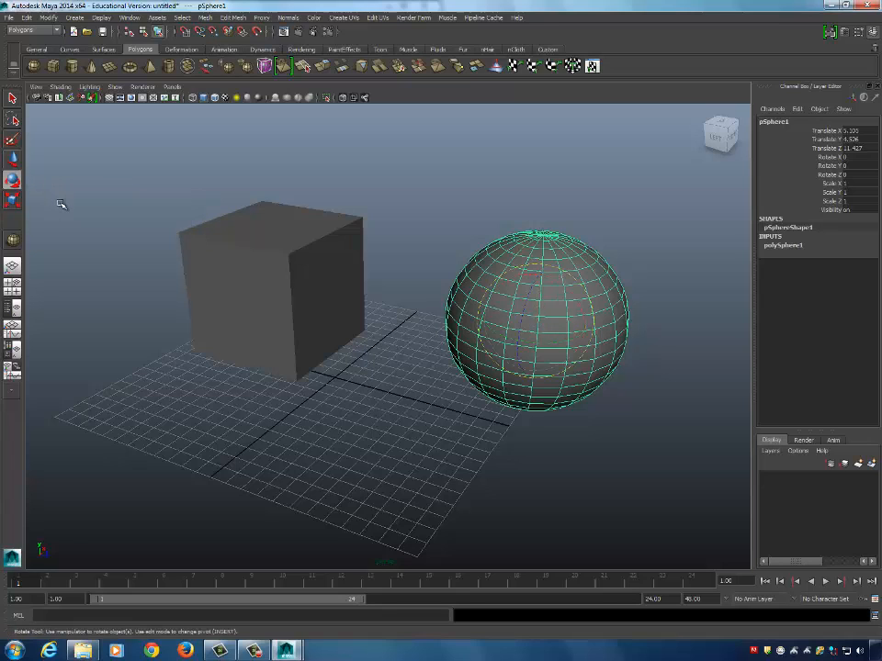
pyautogui.click(331, 242)
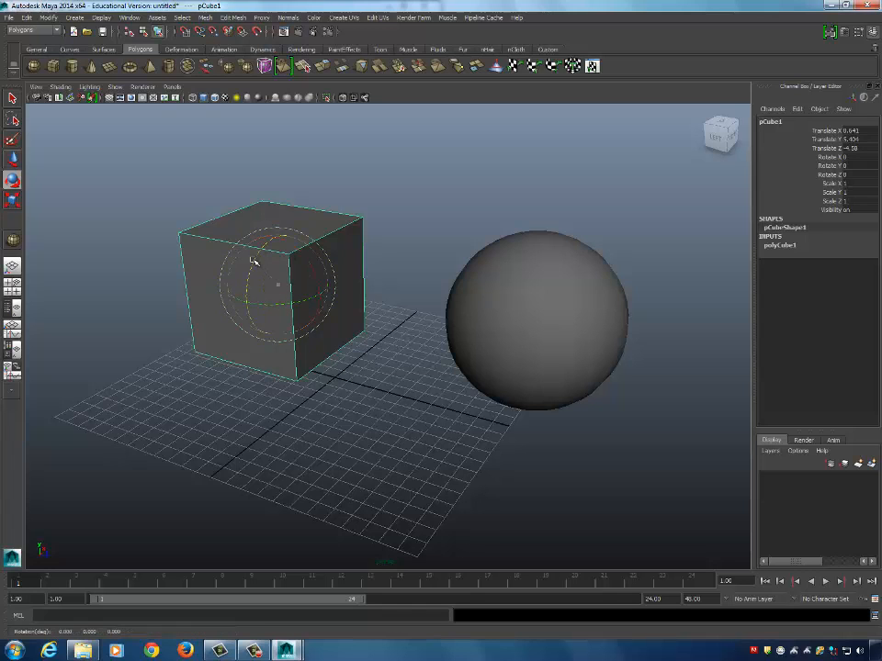
pyautogui.moveTo(254, 258); pyautogui.dragTo(327, 312)
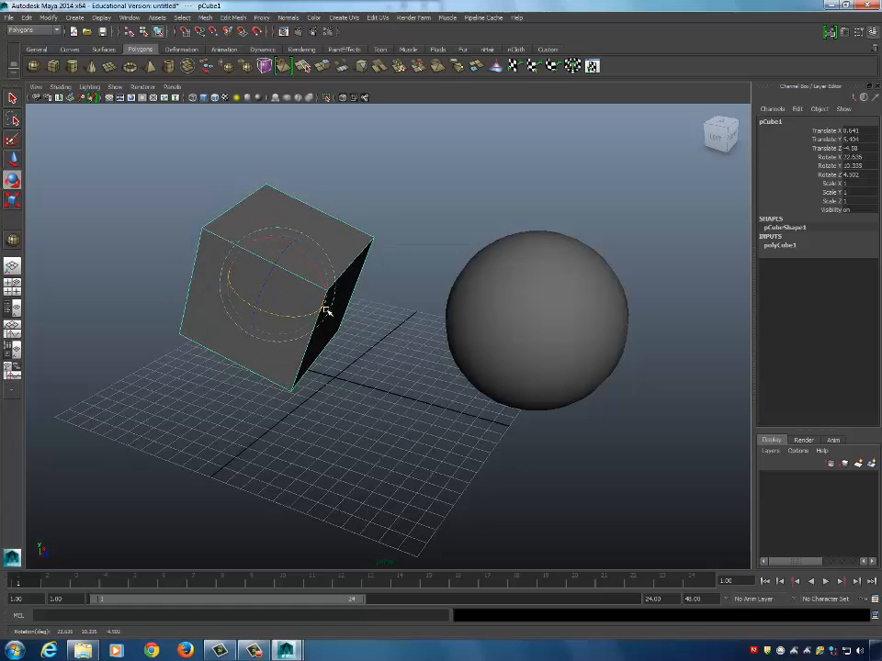
pyautogui.hotkey('ctrl', 'z')
pyautogui.hotkey('ctrl', 'z')
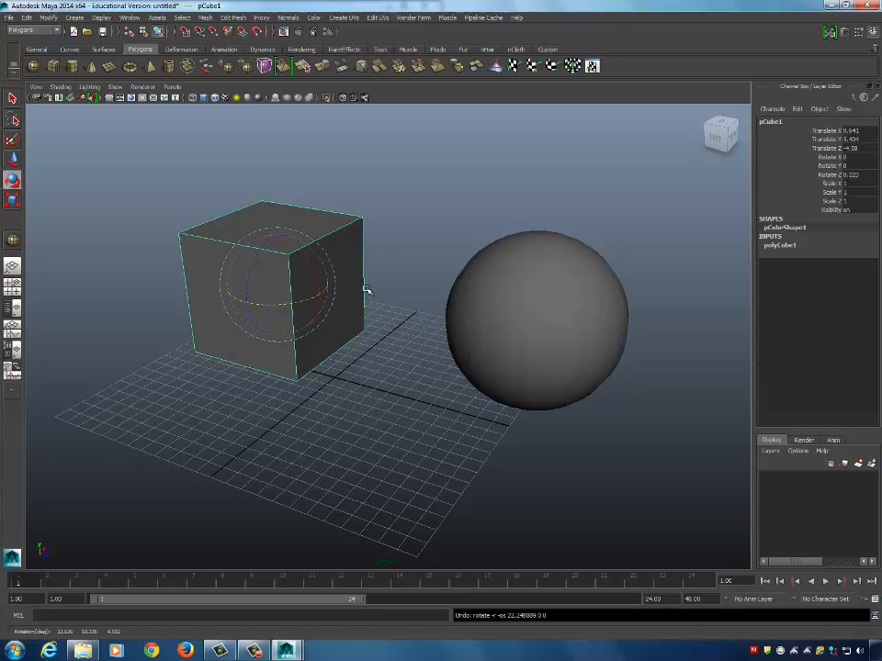
# Rotate the cube freely about all axes to about X 15.9, Y -38.1, Z -95.4 degrees.
pyautogui.keyDown('alt'); pyautogui.moveTo(325, 291); pyautogui.dragTo(378, 298, button='right'); pyautogui.keyUp('alt')
pyautogui.keyDown('alt'); pyautogui.moveTo(378, 299); pyautogui.dragTo(423, 311, button='middle'); pyautogui.keyUp('alt')
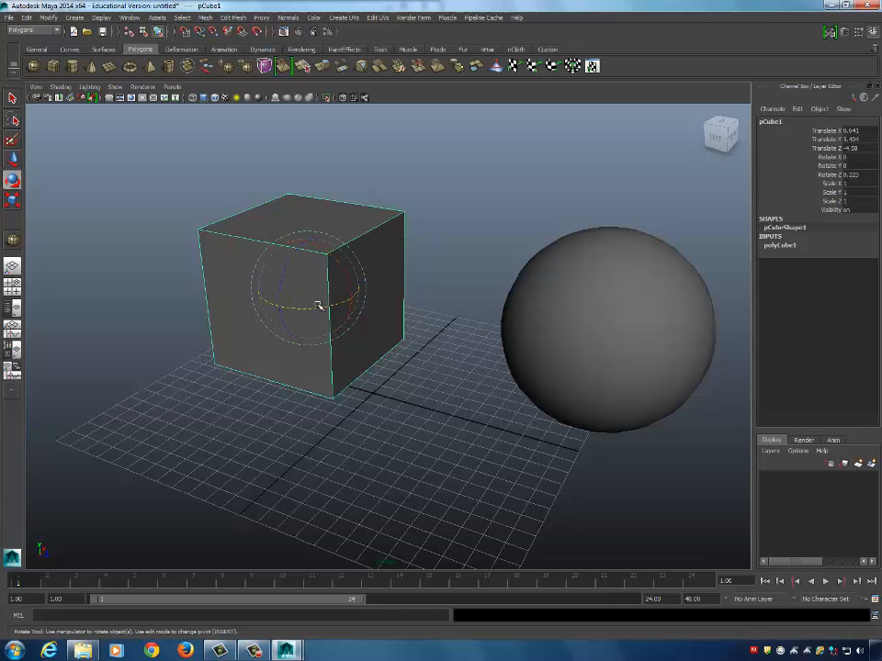
pyautogui.moveTo(311, 281); pyautogui.dragTo(334, 191)
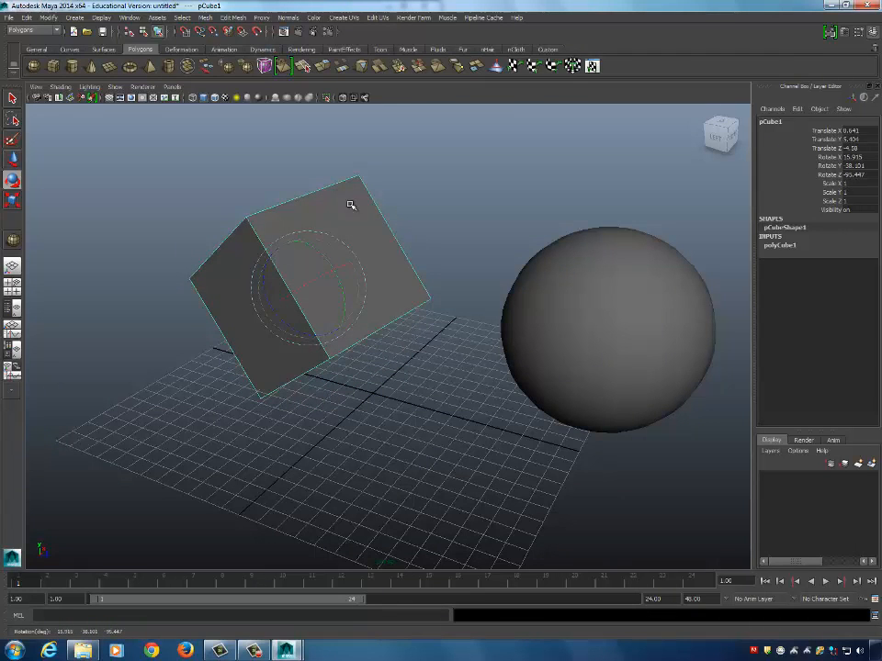
# Undo the cube's free rotation and frame the cube more closely.
pyautogui.hotkey('ctrl', 'z')
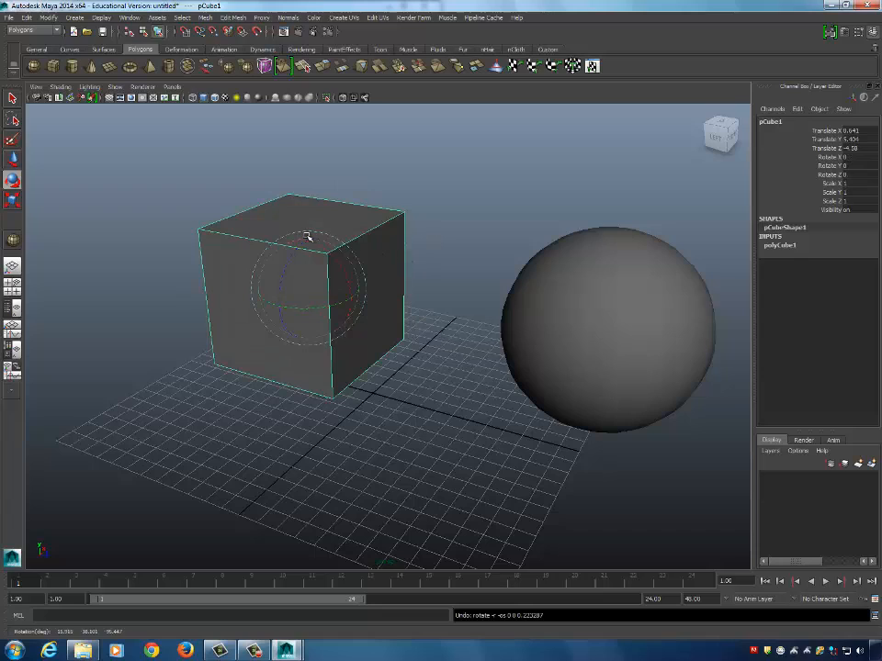
pyautogui.keyDown('alt'); pyautogui.moveTo(297, 286); pyautogui.dragTo(416, 313); pyautogui.keyUp('alt')
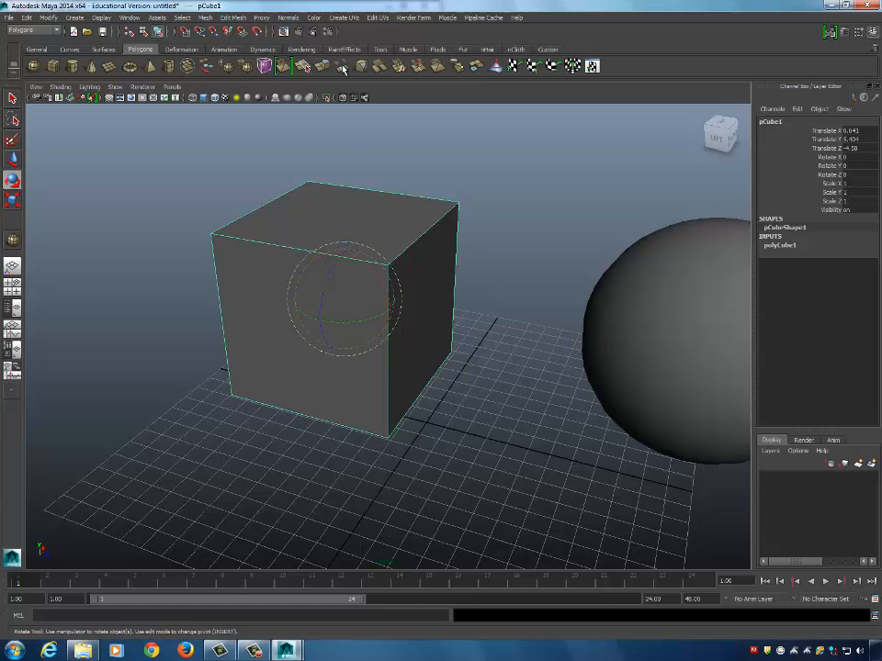
pyautogui.keyDown('alt'); pyautogui.moveTo(391, 238); pyautogui.dragTo(325, 253); pyautogui.keyUp('alt')
pyautogui.keyDown('alt'); pyautogui.moveTo(325, 254); pyautogui.dragTo(380, 236, button='right'); pyautogui.keyUp('alt')
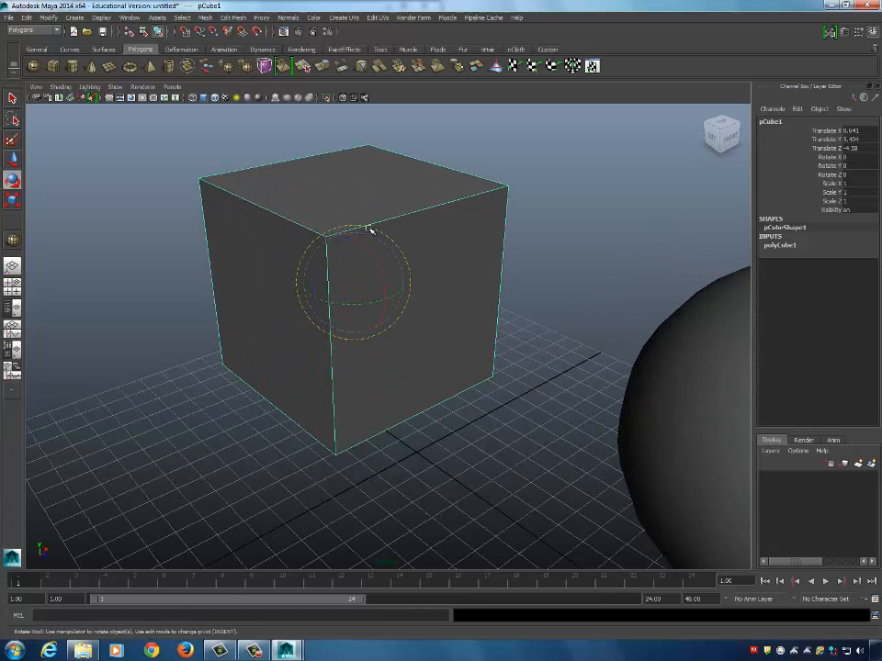
# Try rotating the cube to about X -21.1, Y 28.9, Z 27.9 and about X 10.5, Y -2.4, Z 12.9 degrees, undoing each attempt.
pyautogui.moveTo(370, 229); pyautogui.dragTo(331, 231)
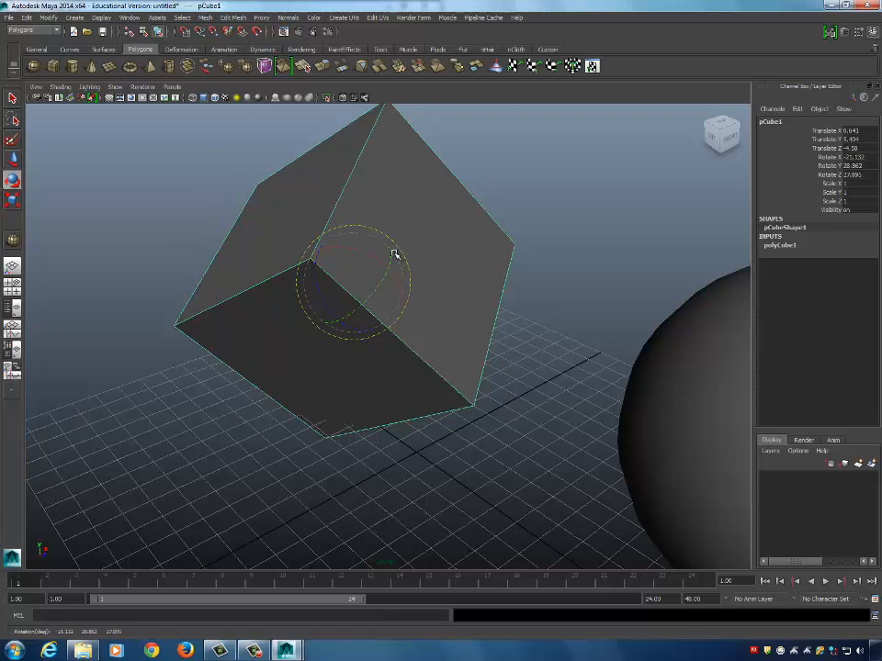
pyautogui.hotkey('ctrl', 'z')
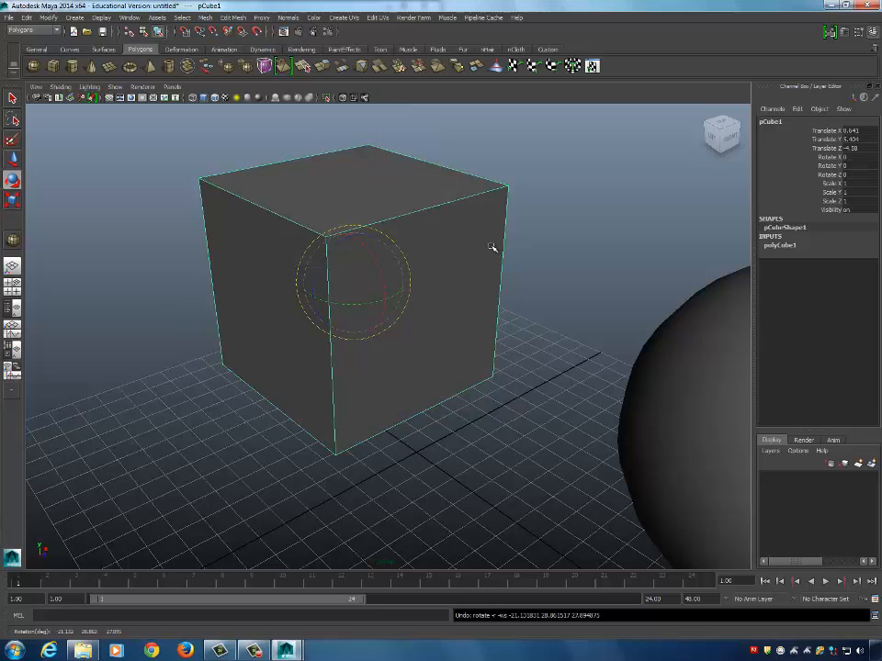
pyautogui.keyDown('alt'); pyautogui.moveTo(492, 247); pyautogui.dragTo(453, 248); pyautogui.keyUp('alt')
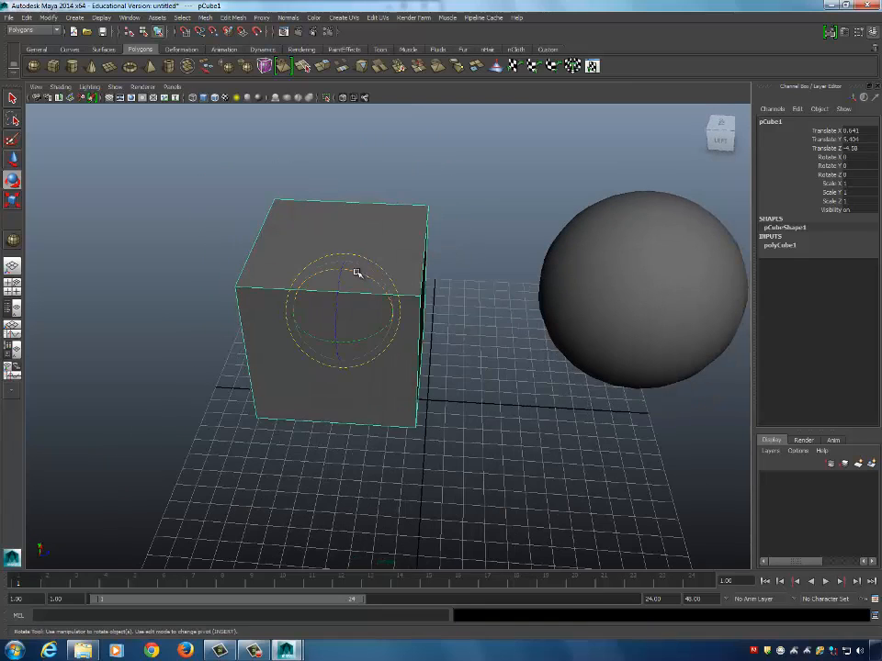
pyautogui.moveTo(357, 273); pyautogui.dragTo(345, 308)
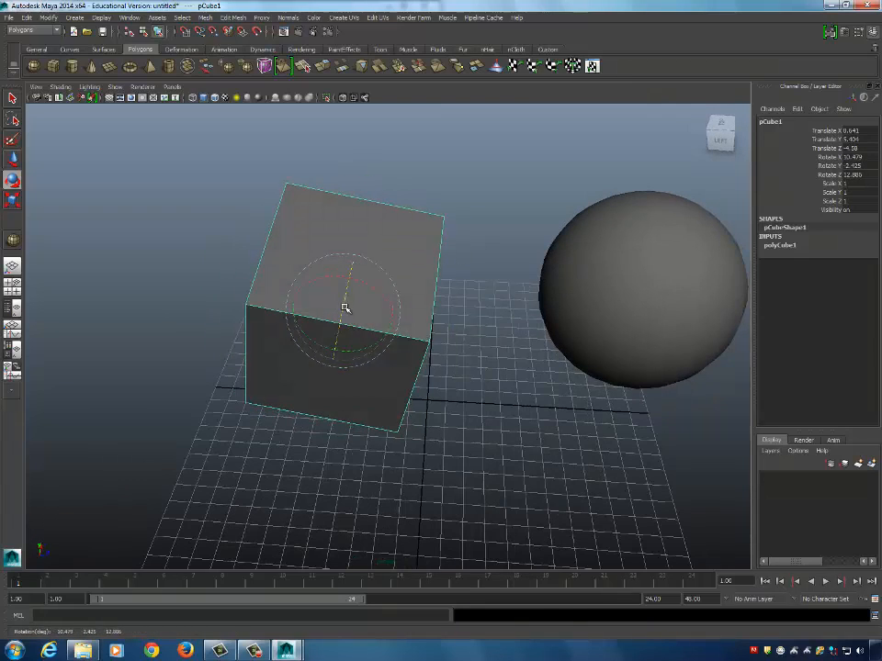
pyautogui.hotkey('ctrl', 'z')
pyautogui.hotkey('ctrl', 'z')
# Try rotating the cube to about X 11.6, Y 0, Z -32.3 degrees, and undo the rotation.
pyautogui.keyDown('alt'); pyautogui.moveTo(425, 301); pyautogui.dragTo(342, 272); pyautogui.keyUp('alt')
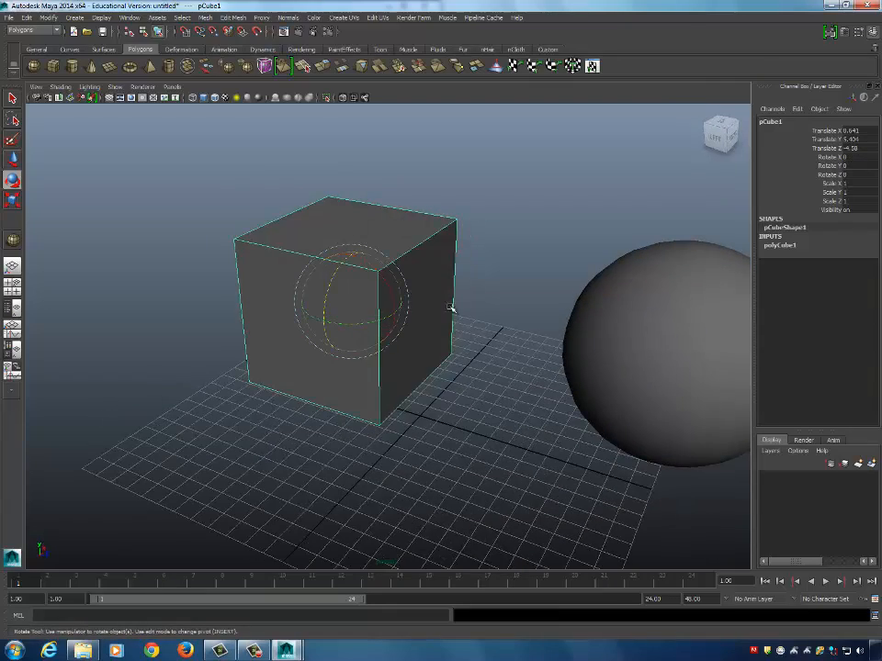
pyautogui.keyDown('alt'); pyautogui.moveTo(450, 308); pyautogui.dragTo(417, 292); pyautogui.keyUp('alt')
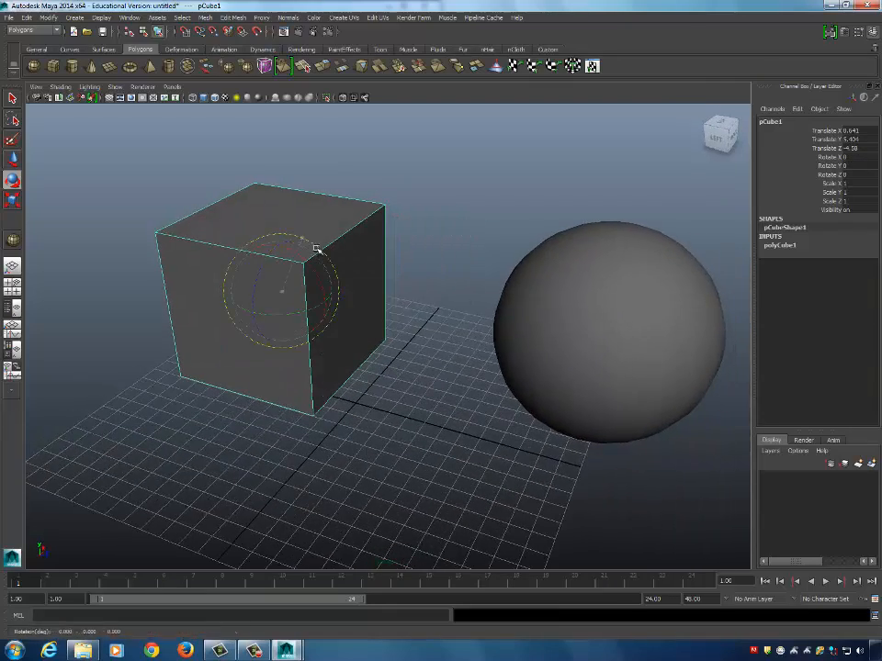
pyautogui.moveTo(315, 247); pyautogui.dragTo(372, 276)
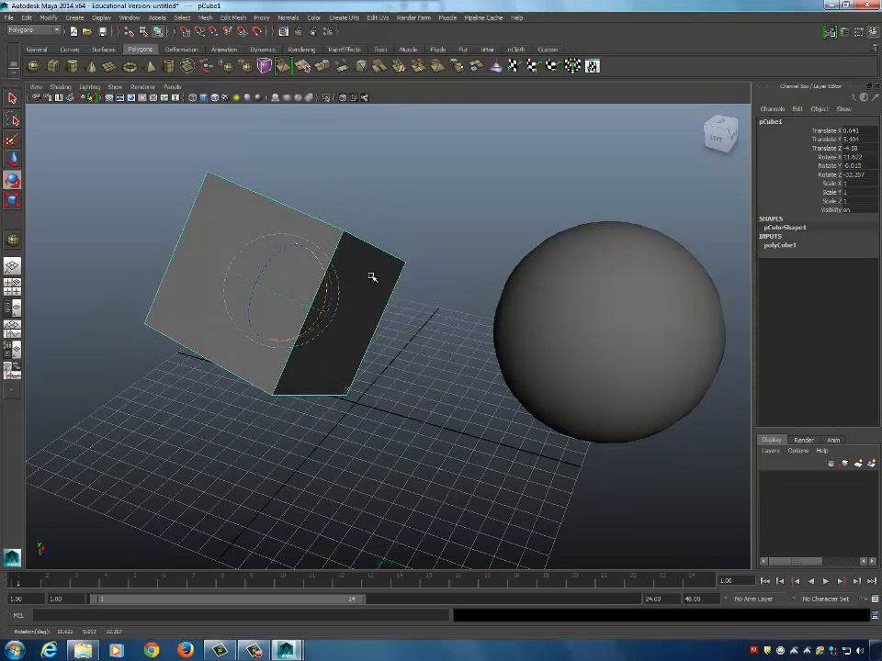
pyautogui.hotkey('ctrl', 'z')
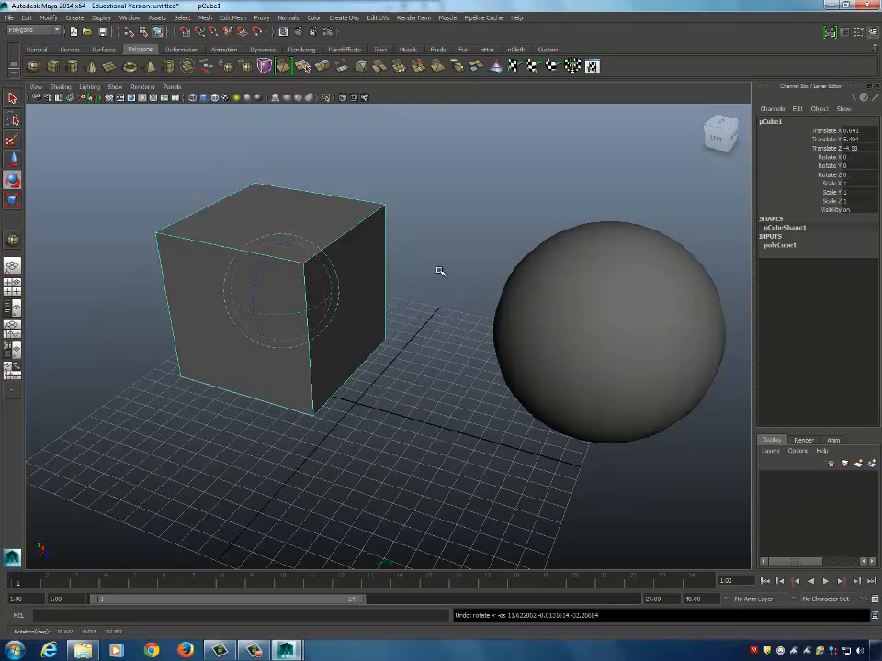
# Scale the cube along its individual axes with the Scale tool to about X 1.96, Y 1.48, Z 1.61.
pyautogui.click(551, 278)
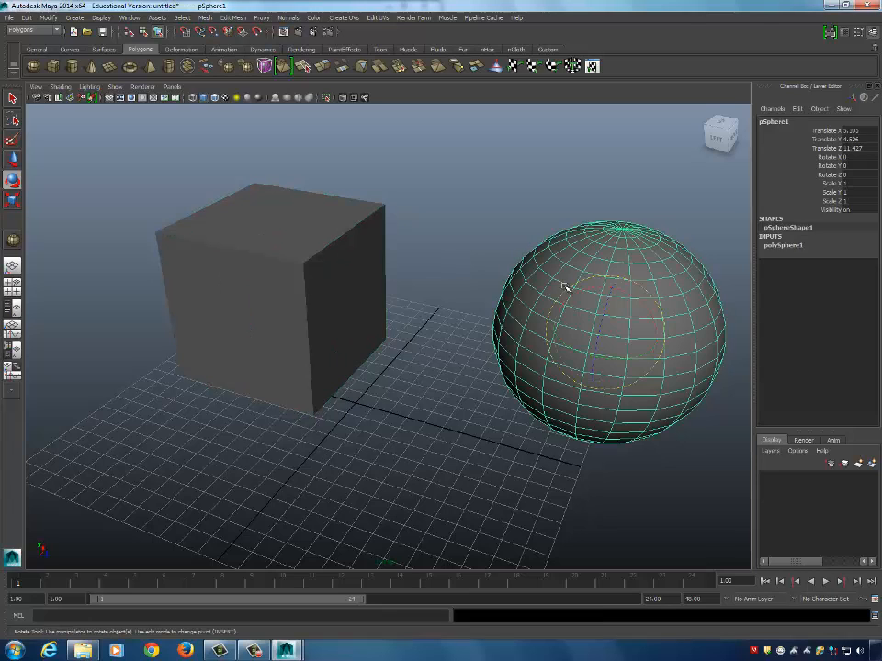
pyautogui.click(14, 202)
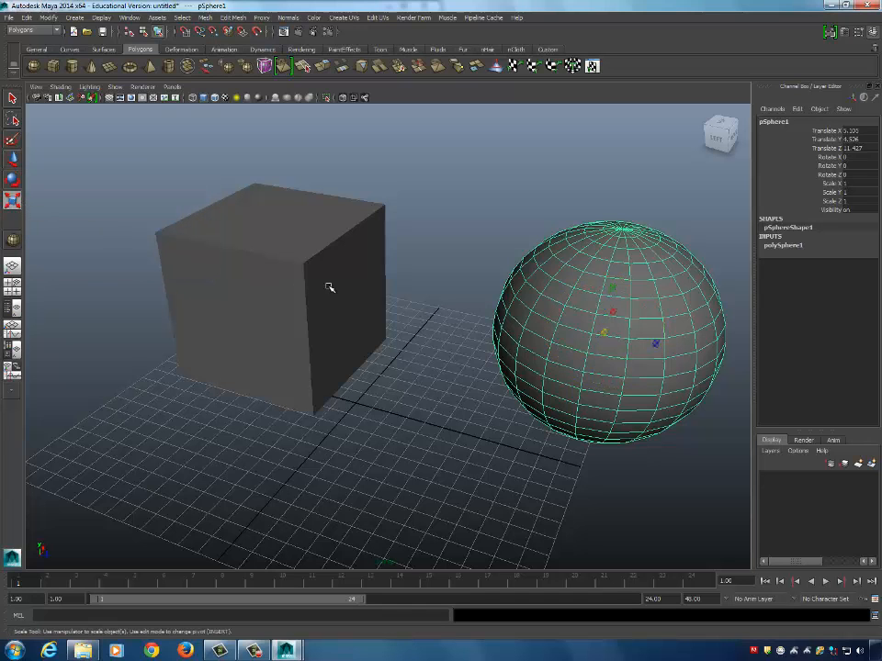
pyautogui.keyDown('alt'); pyautogui.moveTo(465, 304); pyautogui.dragTo(543, 306); pyautogui.keyUp('alt')
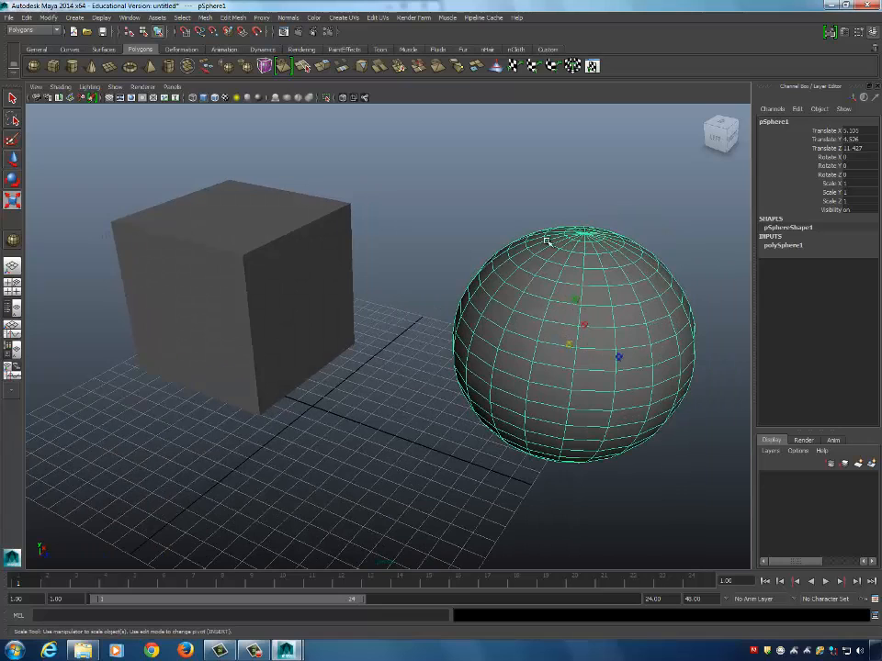
pyautogui.click(340, 237)
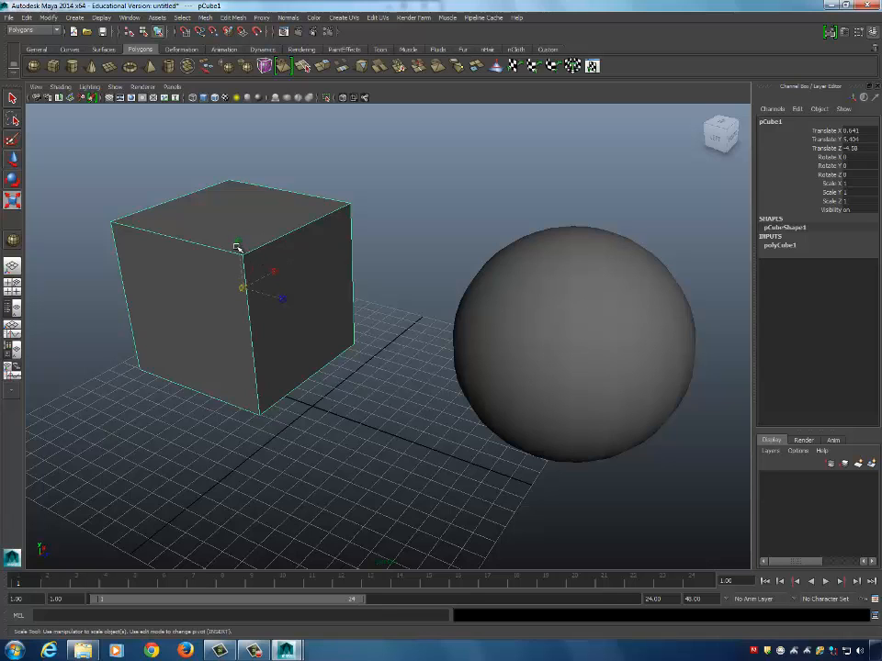
pyautogui.moveTo(239, 242)
pyautogui.mouseDown(button='middle')
pyautogui.moveTo(246, 191)
pyautogui.moveTo(240, 220)
pyautogui.moveTo(248, 232)
pyautogui.mouseUp(button='middle')
pyautogui.moveTo(277, 273); pyautogui.dragTo(305, 308)
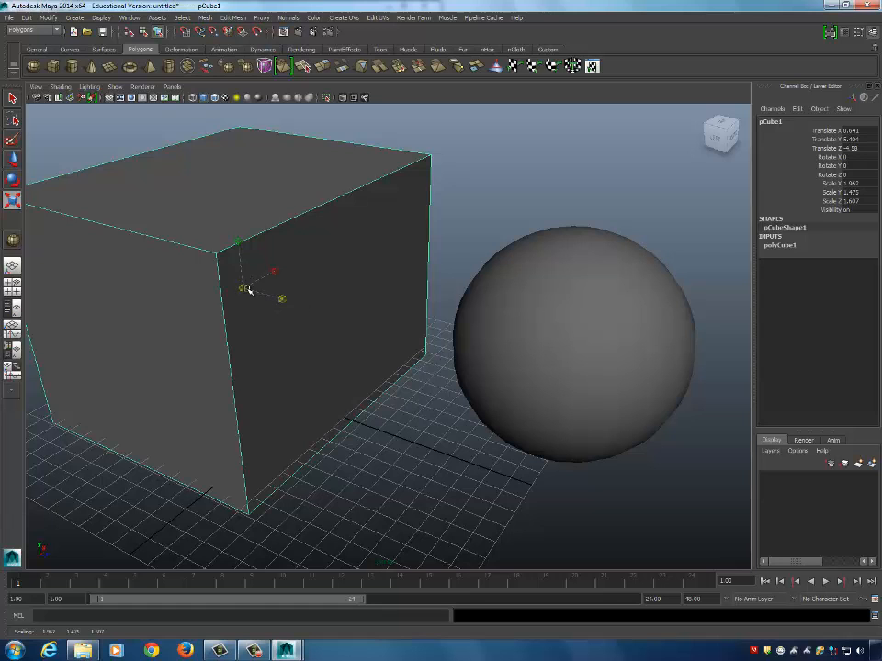
# Shrink the cube uniformly to about X 1.19, Y 0.89, Z 0.97, and rescale it to about X 1.05, Y 0.97, Z 1.22.
pyautogui.moveTo(243, 289); pyautogui.dragTo(303, 325)
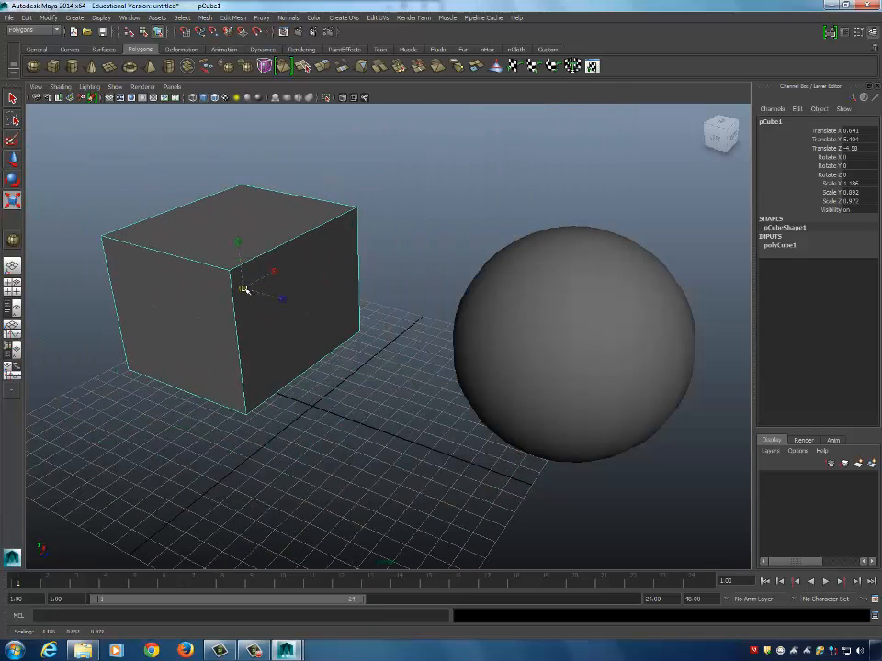
pyautogui.moveTo(244, 289); pyautogui.dragTo(281, 277)
pyautogui.moveTo(274, 271); pyautogui.dragTo(294, 278)
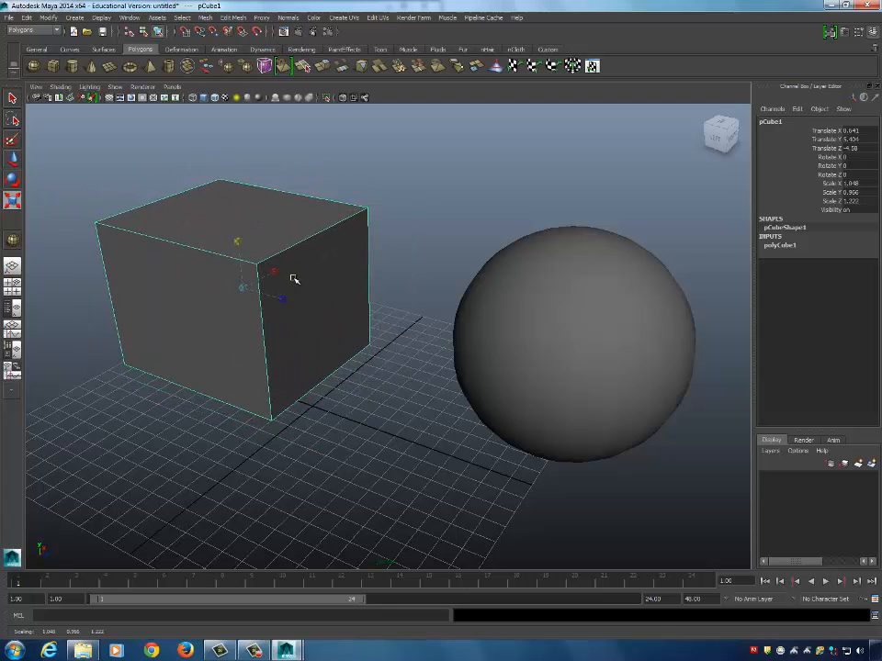
# Clear the object selection and switch through the Select, Move, Rotate and Scale tools, returning to the Select tool.
pyautogui.click(540, 338)
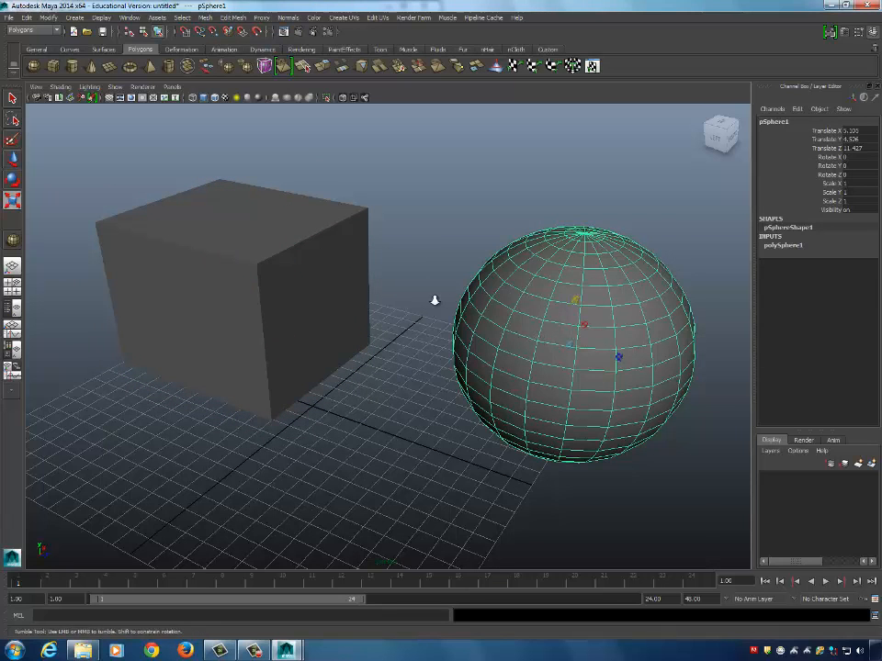
pyautogui.scroll(-2, 434, 301)
pyautogui.keyDown('alt'); pyautogui.moveTo(434, 301); pyautogui.dragTo(449, 300); pyautogui.keyUp('alt')
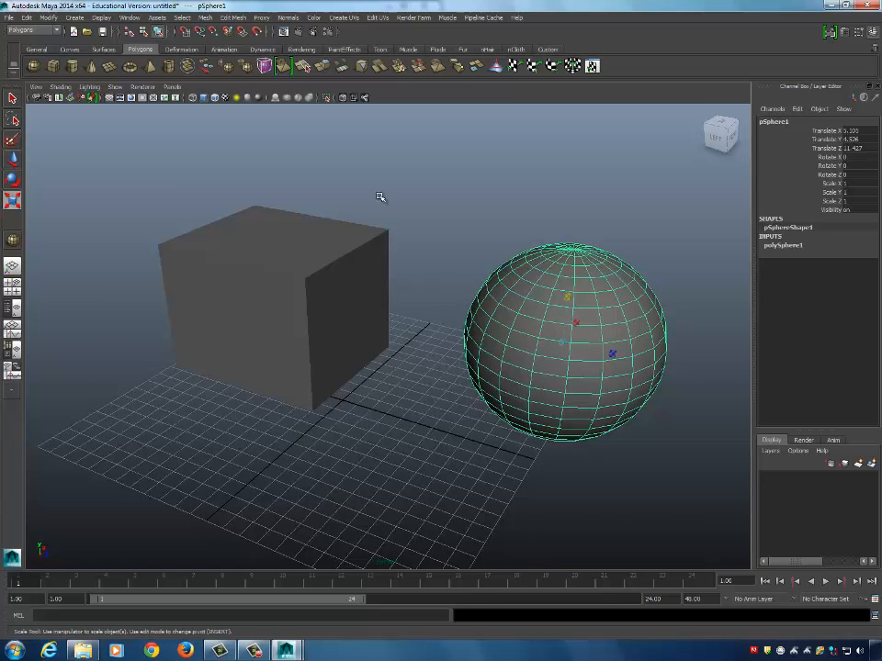
pyautogui.click(437, 206)
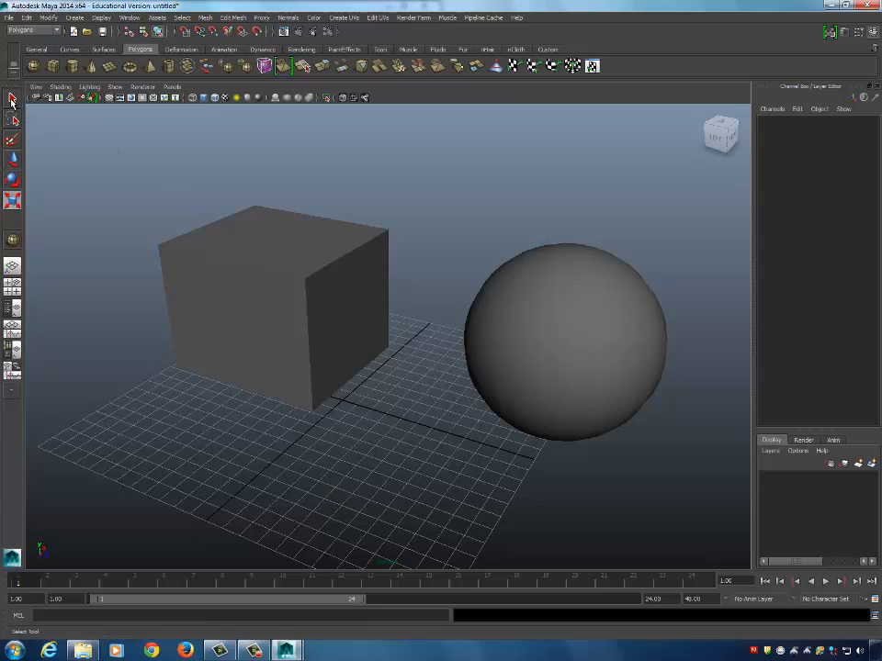
pyautogui.moveTo(12, 101)
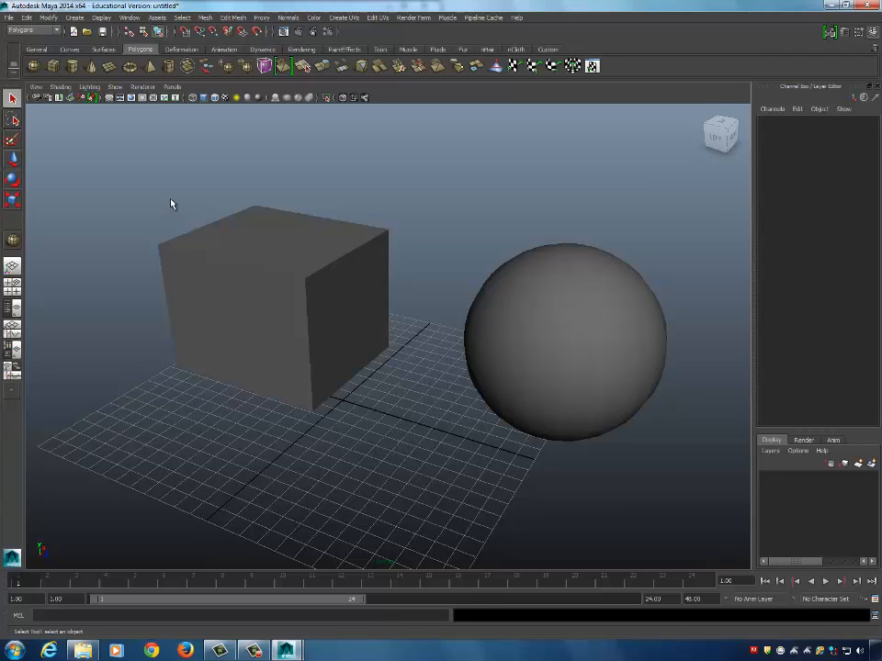
pyautogui.press('w')
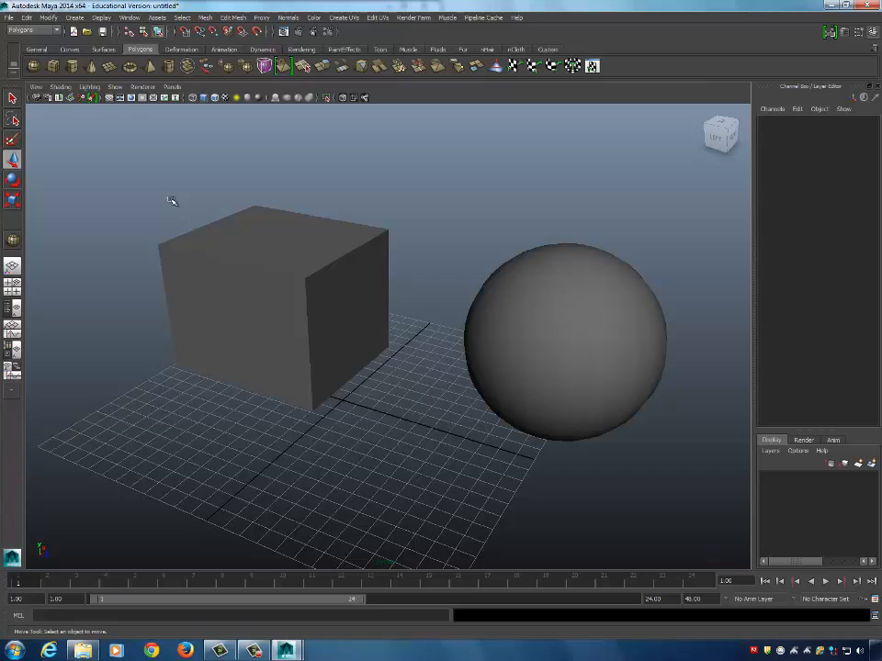
pyautogui.press('e')
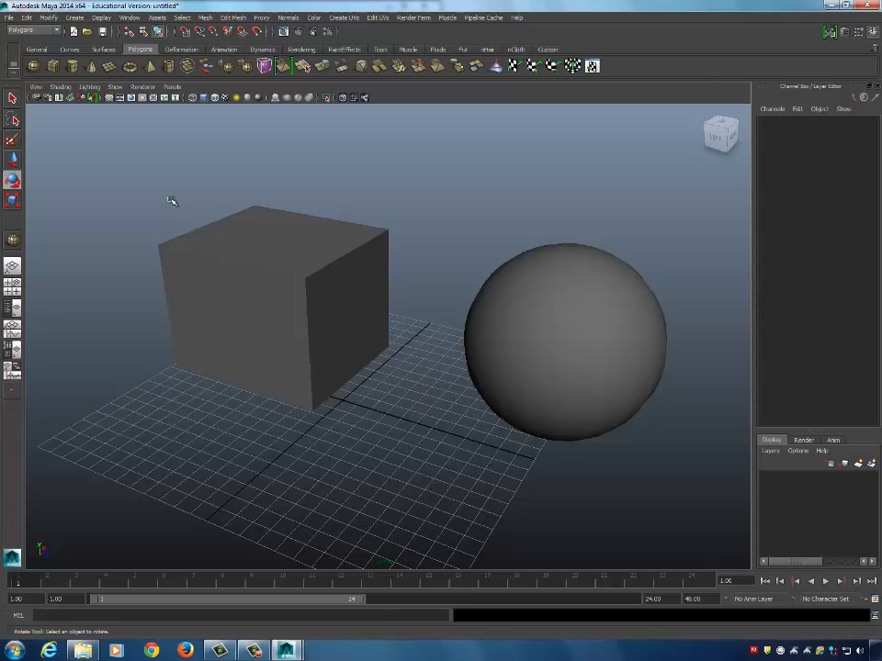
pyautogui.press('r')
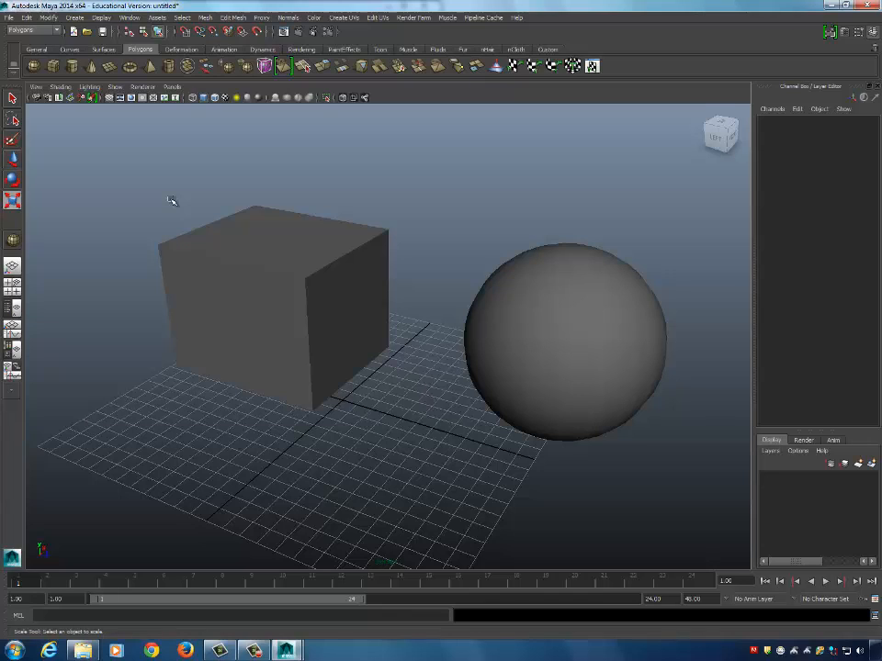
pyautogui.press('q')
# Toggle between the single perspective view and the four-view layout, ending in the four-view layout.
pyautogui.press('space')
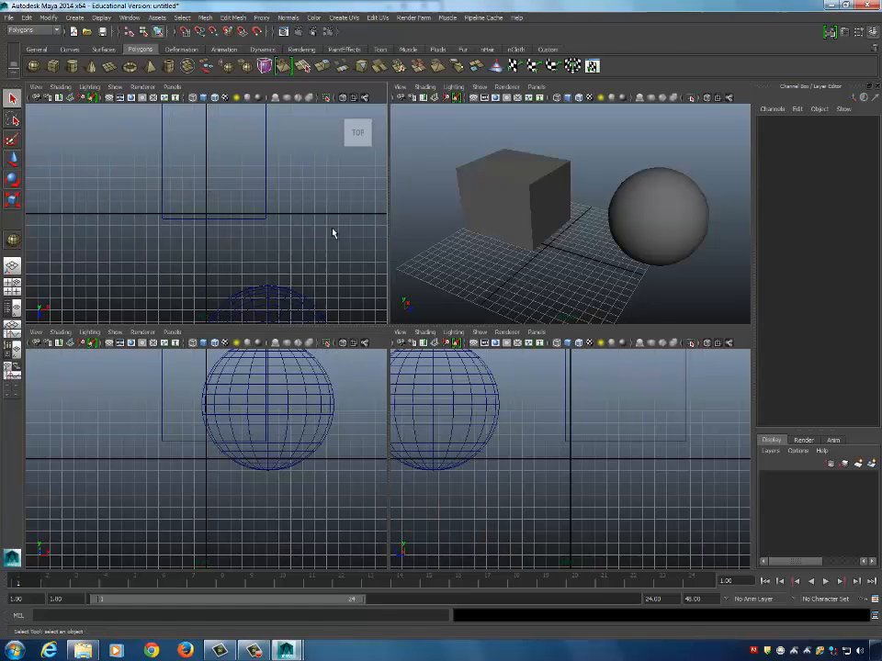
pyautogui.press('space')
pyautogui.press('space')
pyautogui.press('space')
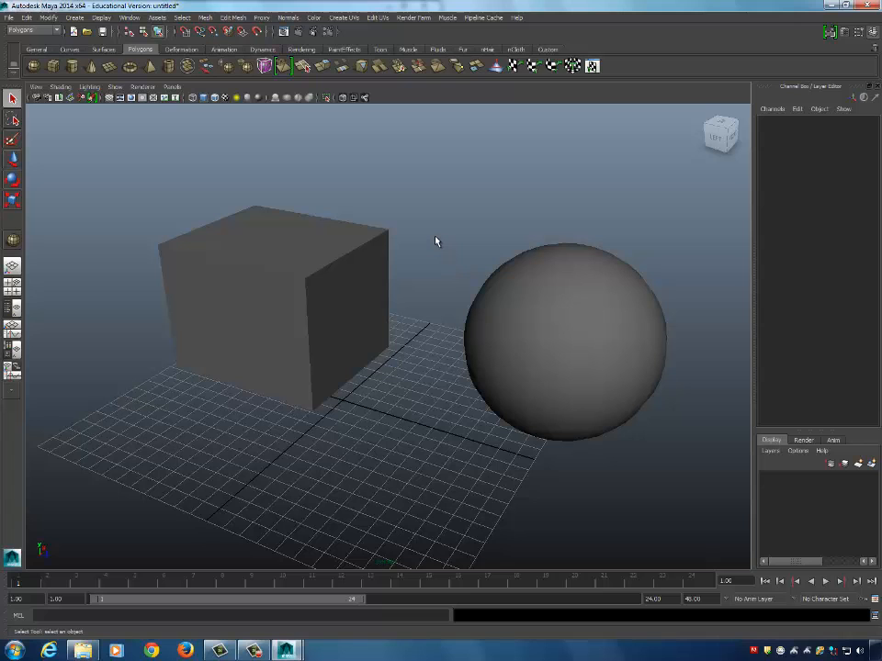
pyautogui.press('space')
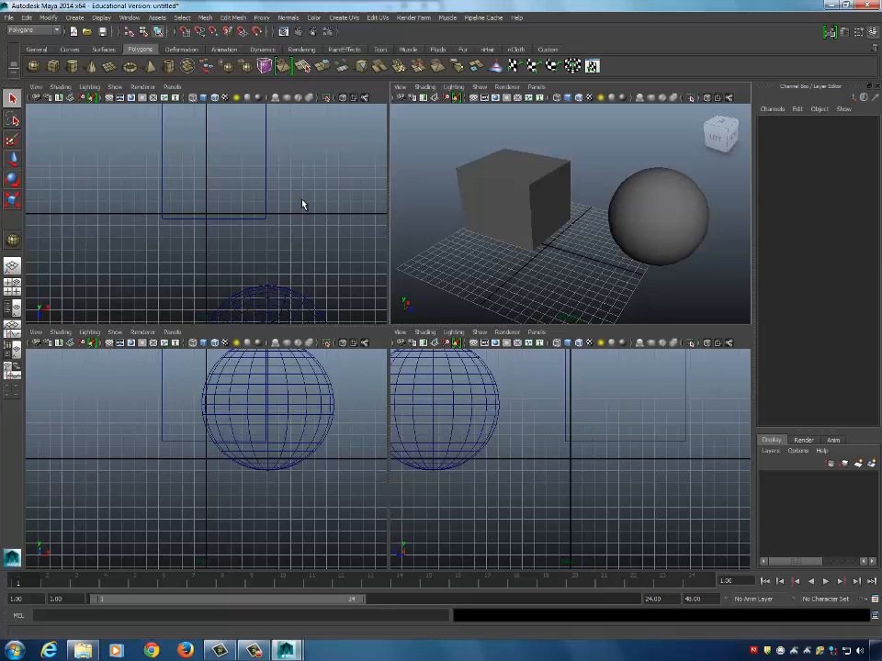
# Select the sphere in the perspective view and frame both the sphere and the cube in the top view.
pyautogui.keyDown('alt'); pyautogui.moveTo(261, 195); pyautogui.dragTo(265, 190); pyautogui.keyUp('alt')
pyautogui.keyDown('alt'); pyautogui.moveTo(266, 190); pyautogui.dragTo(269, 188, button='right'); pyautogui.keyUp('alt')
pyautogui.keyDown('alt'); pyautogui.moveTo(269, 188); pyautogui.dragTo(250, 205, button='middle'); pyautogui.keyUp('alt')
pyautogui.click(630, 209)
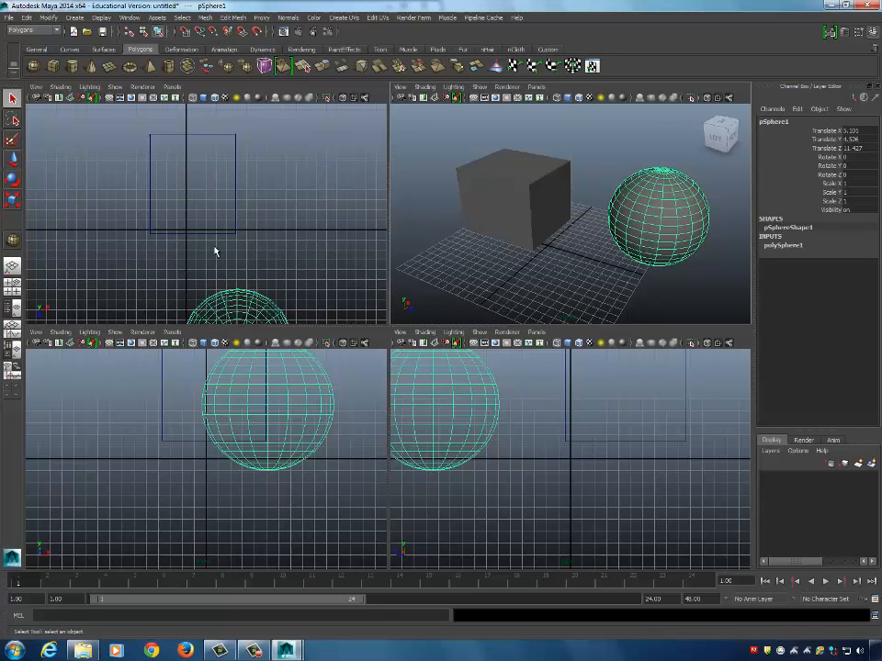
pyautogui.keyDown('alt'); pyautogui.moveTo(230, 211); pyautogui.dragTo(220, 210); pyautogui.keyUp('alt')
pyautogui.moveTo(221, 211)
pyautogui.keyDown('alt'); pyautogui.mouseDown(button='right')
pyautogui.moveTo(186, 209)
pyautogui.moveTo(256, 193)
pyautogui.moveTo(229, 195)
pyautogui.mouseUp(button='right'); pyautogui.keyUp('alt')
pyautogui.keyDown('alt'); pyautogui.moveTo(298, 245); pyautogui.dragTo(291, 218, button='middle'); pyautogui.keyUp('alt')
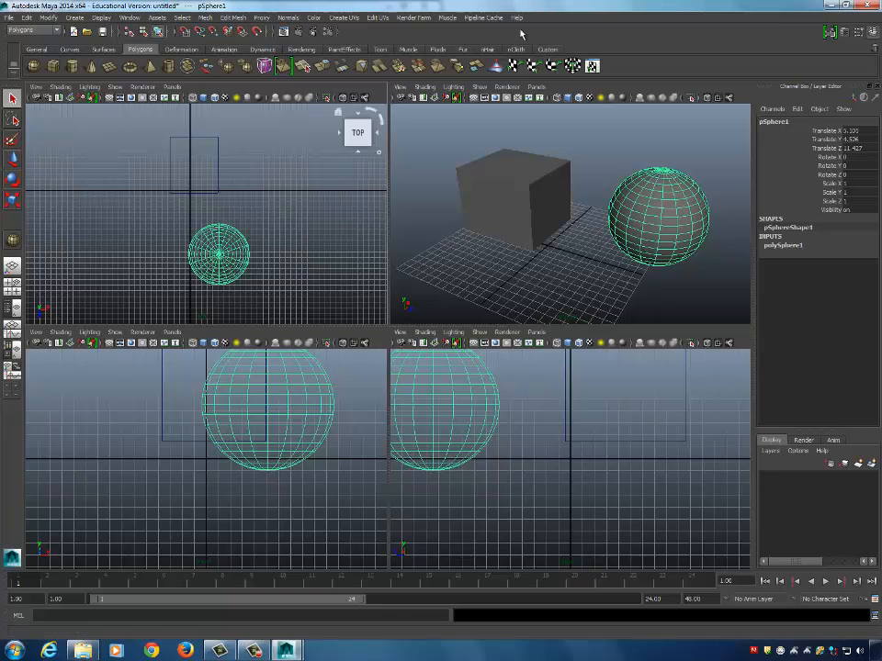
# Deselect the sphere, reselect it from the top view, and clear the selection again.
pyautogui.click(578, 163)
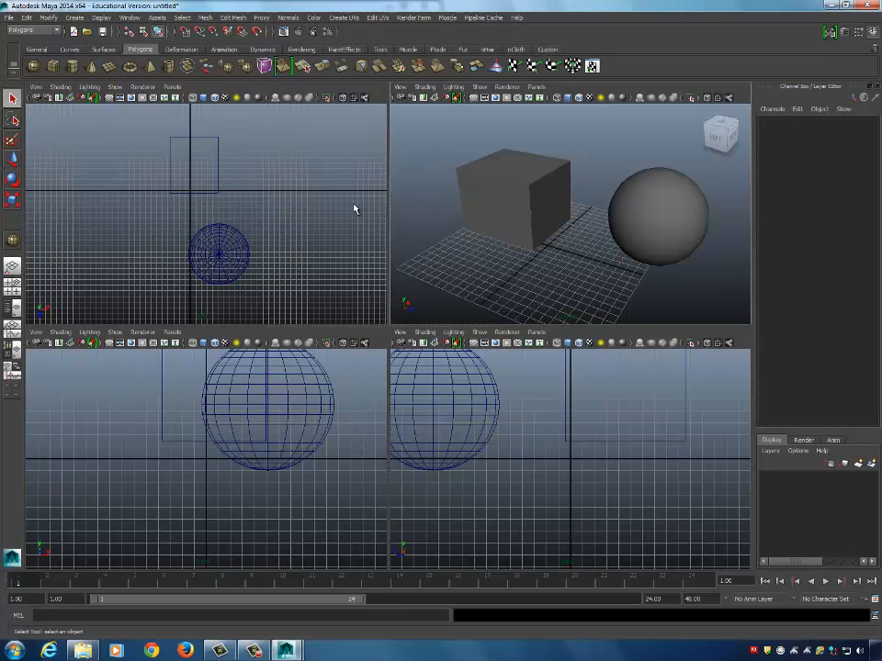
pyautogui.click(230, 246)
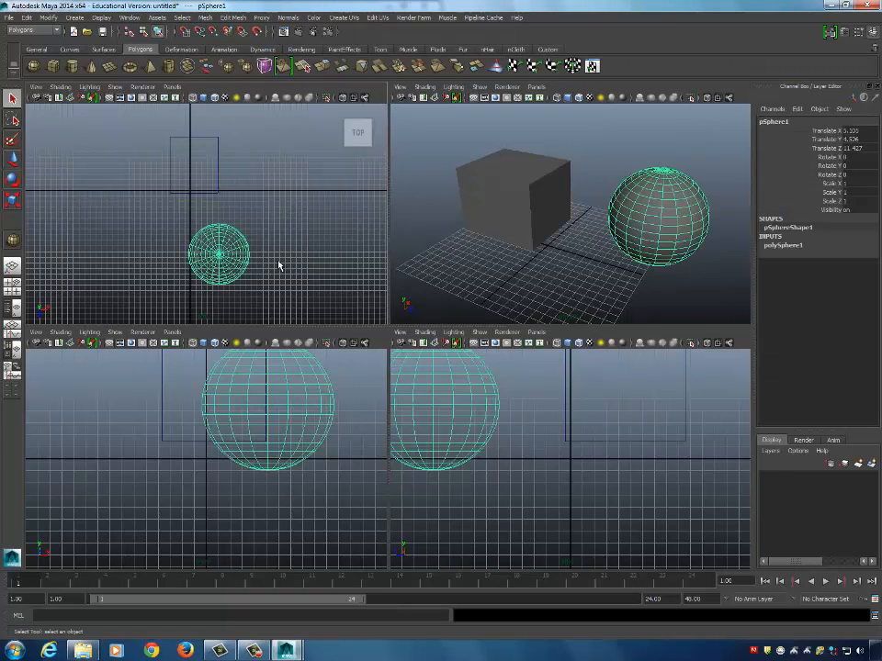
pyautogui.click(271, 169)
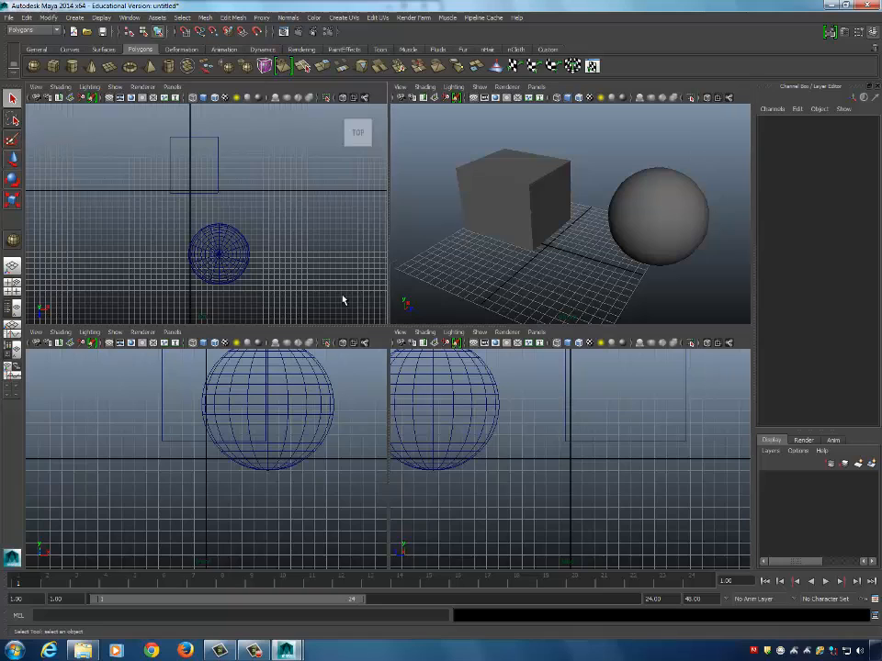
# Make the front and side views active in turn, and maximize the top view.
pyautogui.click(335, 399)
pyautogui.click(556, 413)
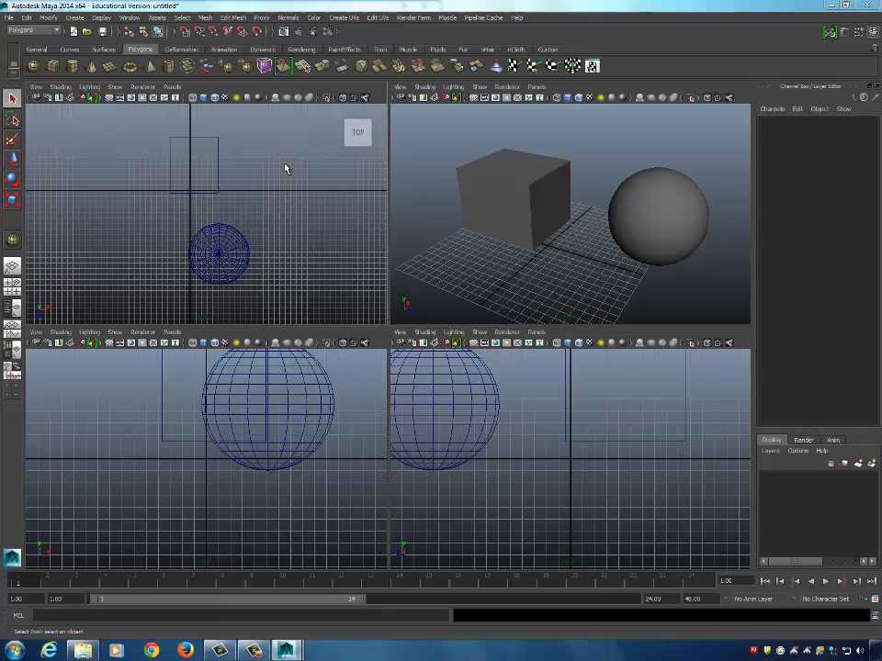
pyautogui.press('space')
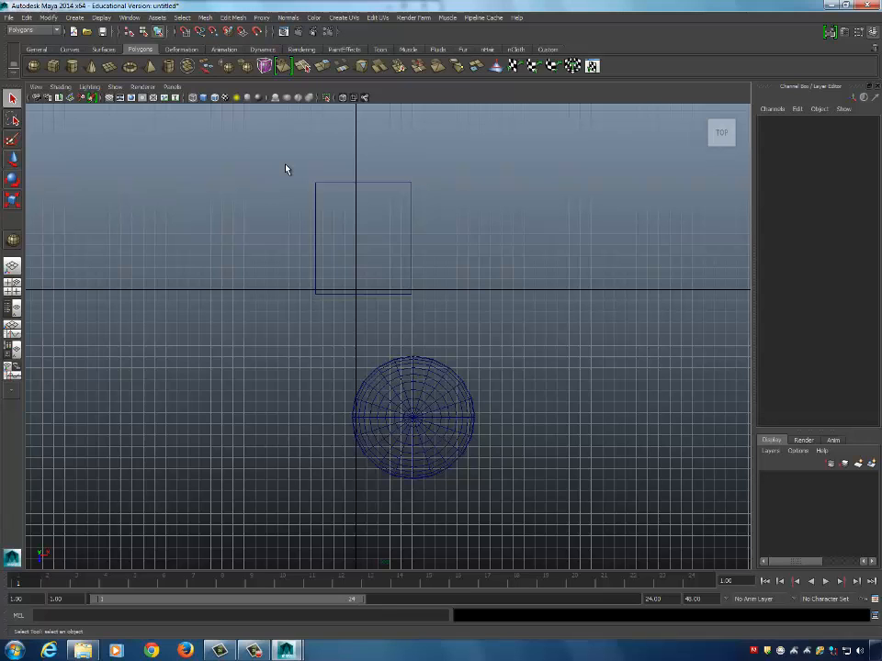
# Maximize the perspective and top views in turn, returning to the four-view layout between them and at the end.
pyautogui.press('space')
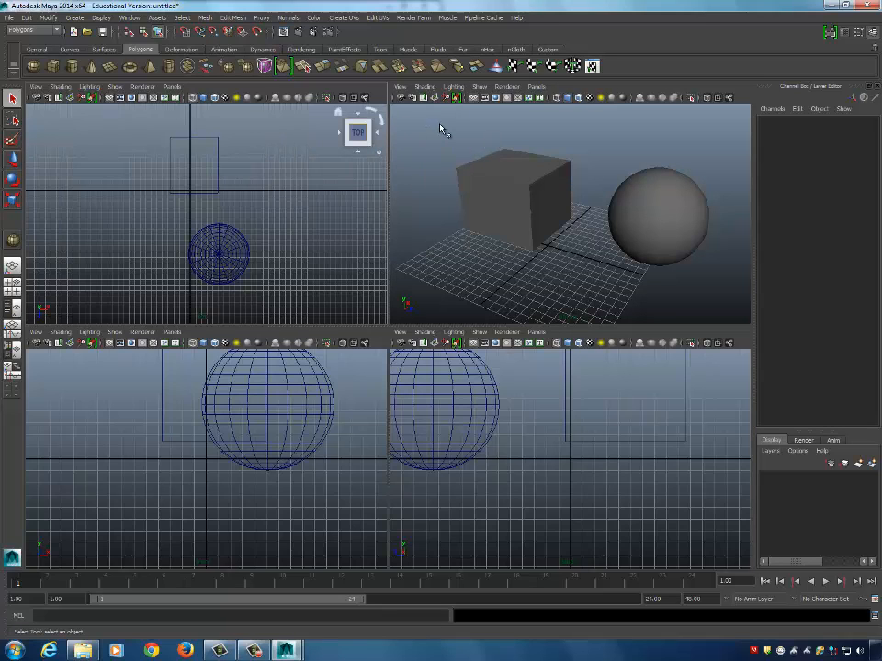
pyautogui.press('space')
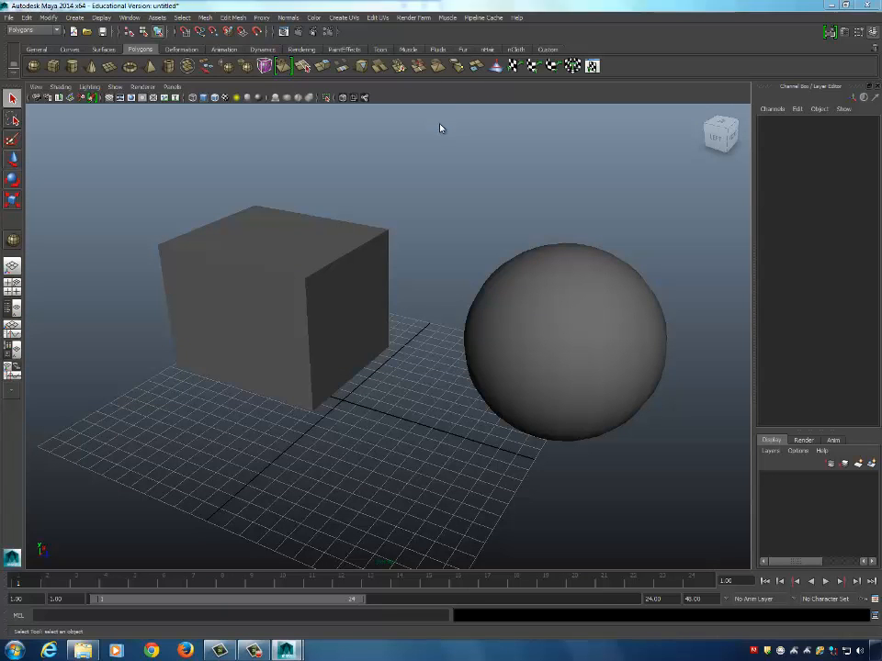
pyautogui.press('space')
pyautogui.press('space')
pyautogui.press('space')
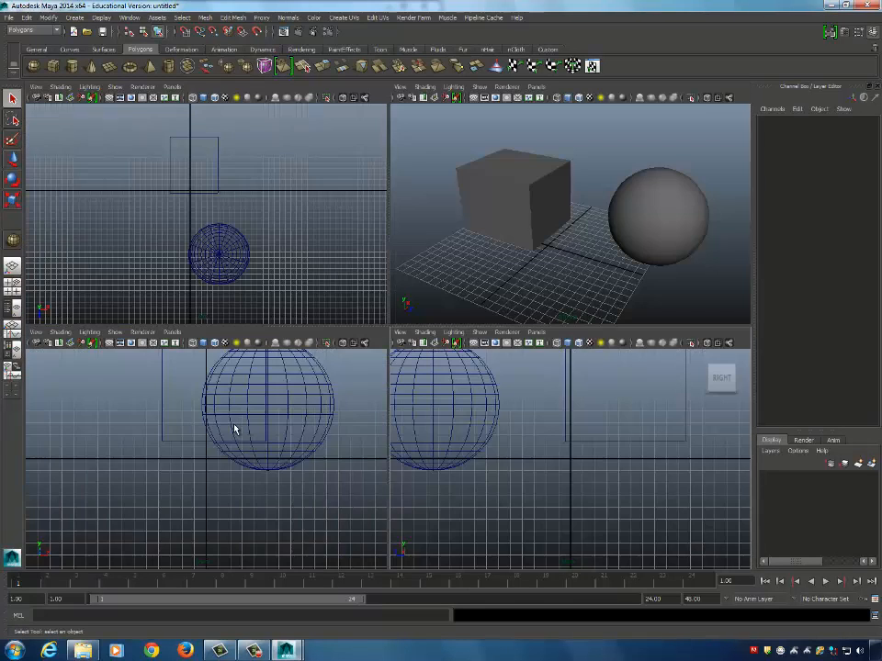
pyautogui.press('space')
pyautogui.press('space')
pyautogui.press('space')
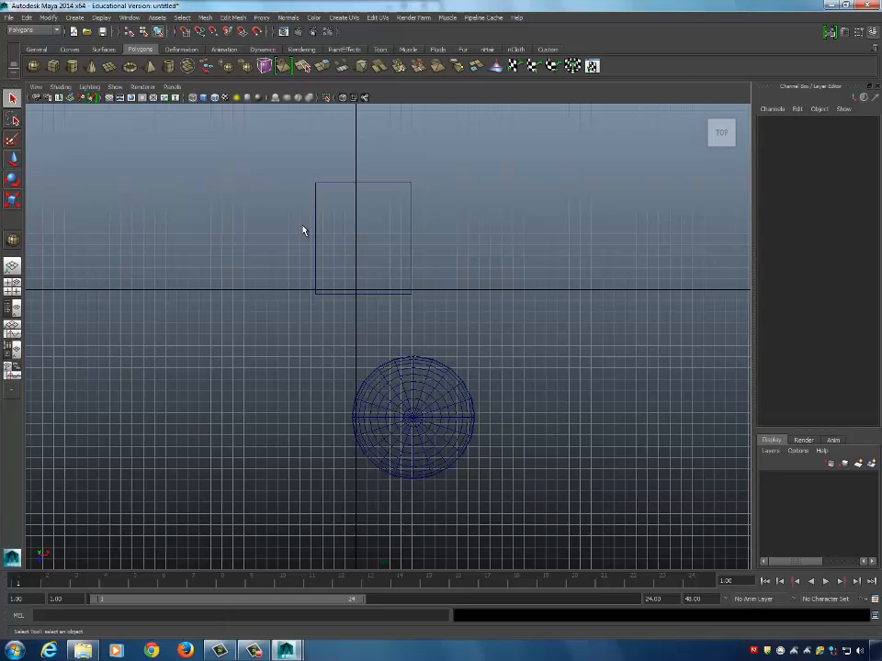
pyautogui.press('space')
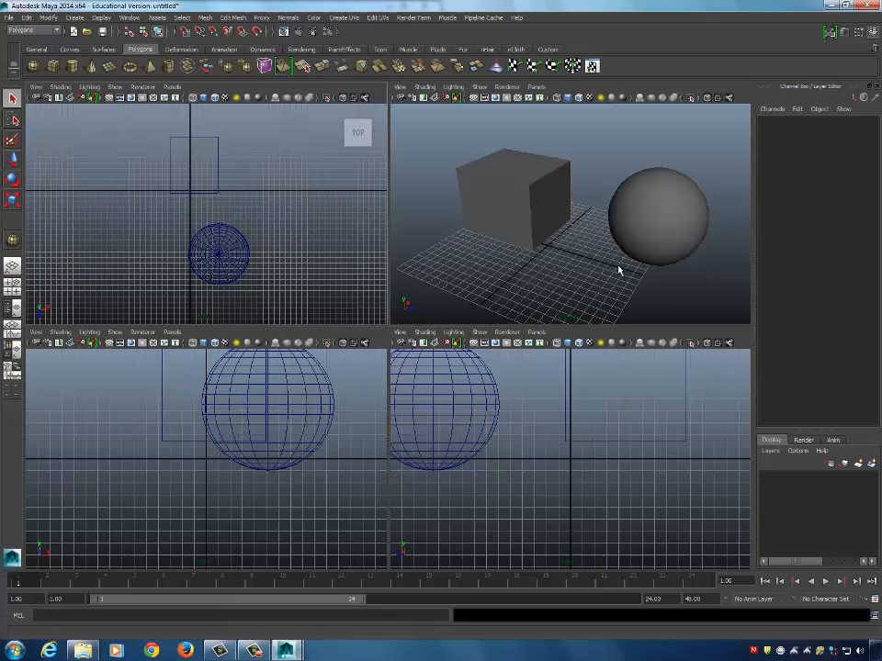
# Select the cube and sphere together in the perspective view and fit both objects within the side, front and top views.
pyautogui.click(579, 188)
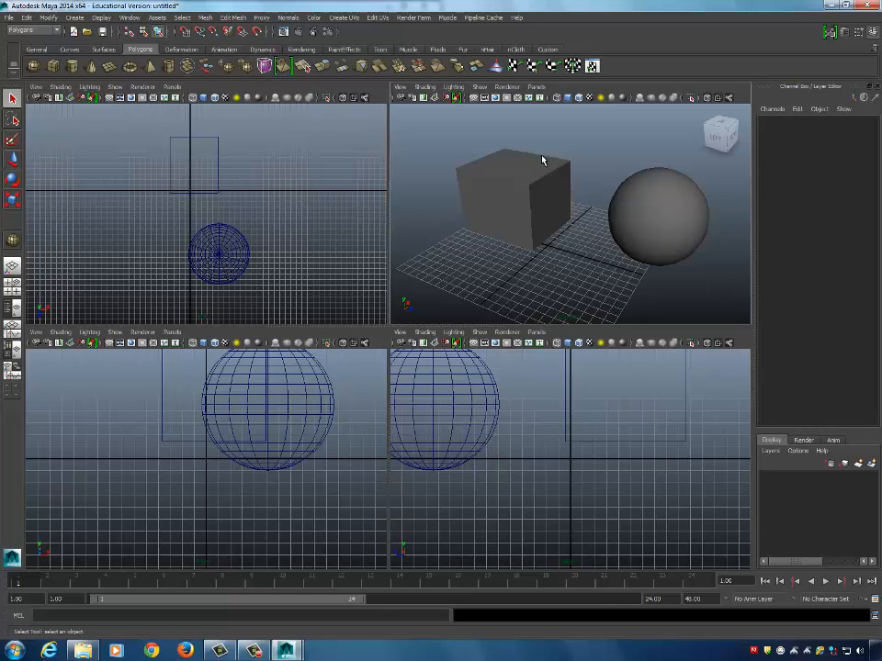
pyautogui.moveTo(689, 247); pyautogui.dragTo(562, 164)
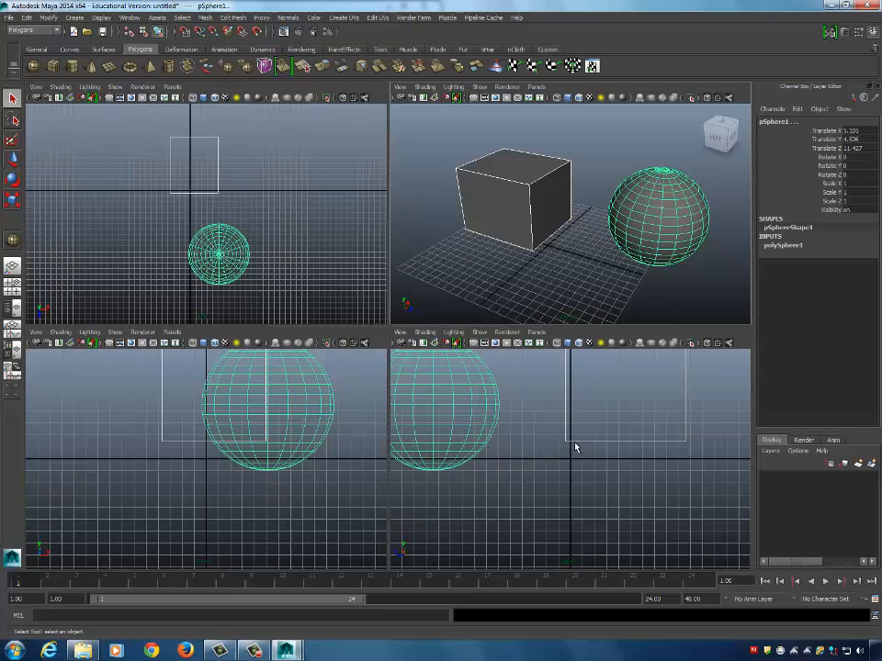
pyautogui.keyDown('alt'); pyautogui.moveTo(592, 421); pyautogui.dragTo(631, 416); pyautogui.keyUp('alt')
pyautogui.keyDown('alt'); pyautogui.moveTo(631, 416); pyautogui.dragTo(553, 421, button='right'); pyautogui.keyUp('alt')
pyautogui.keyDown('alt'); pyautogui.moveTo(560, 425); pyautogui.dragTo(592, 457, button='middle'); pyautogui.keyUp('alt')
pyautogui.keyDown('alt'); pyautogui.moveTo(373, 430); pyautogui.dragTo(362, 428); pyautogui.keyUp('alt')
pyautogui.keyDown('alt'); pyautogui.moveTo(362, 428); pyautogui.dragTo(289, 429, button='right'); pyautogui.keyUp('alt')
pyautogui.keyDown('alt'); pyautogui.moveTo(289, 429); pyautogui.dragTo(262, 446, button='middle'); pyautogui.keyUp('alt')
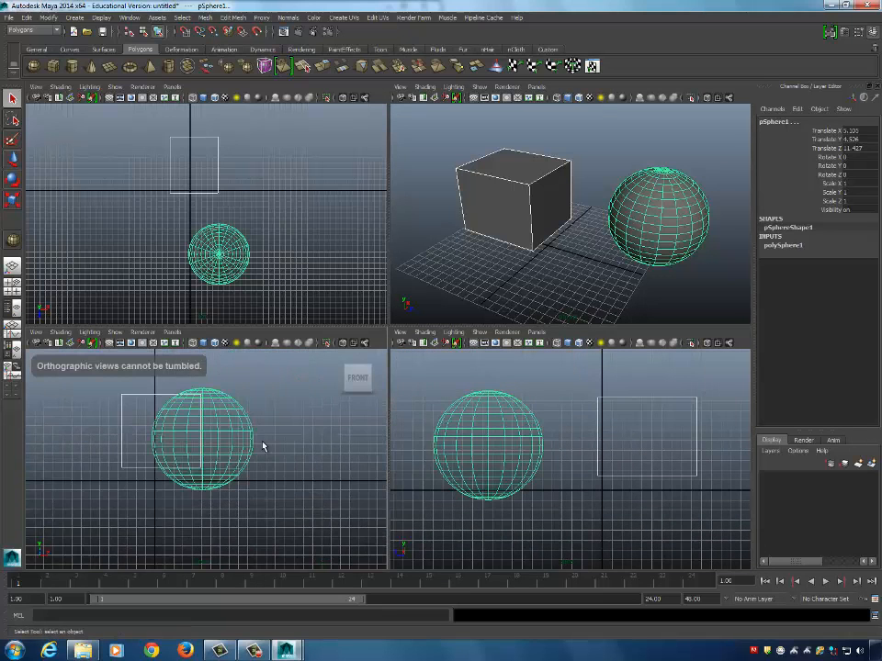
pyautogui.keyDown('alt'); pyautogui.moveTo(242, 227); pyautogui.dragTo(237, 230); pyautogui.keyUp('alt')
pyautogui.keyDown('alt'); pyautogui.moveTo(237, 229); pyautogui.dragTo(264, 178, button='right'); pyautogui.keyUp('alt')
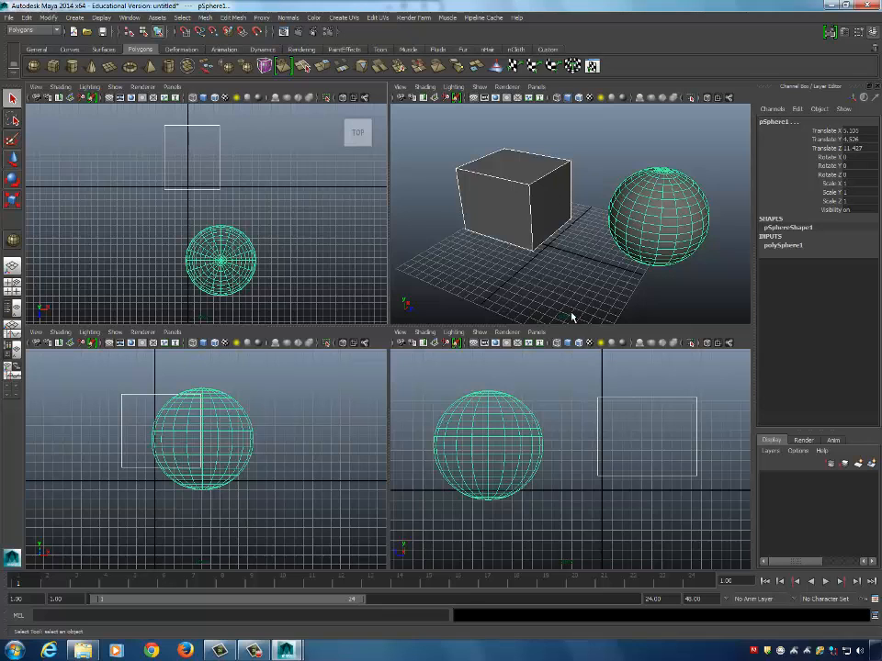
# Clear the joint selection and delete only the sphere.
pyautogui.click(690, 130)
pyautogui.click(663, 218)
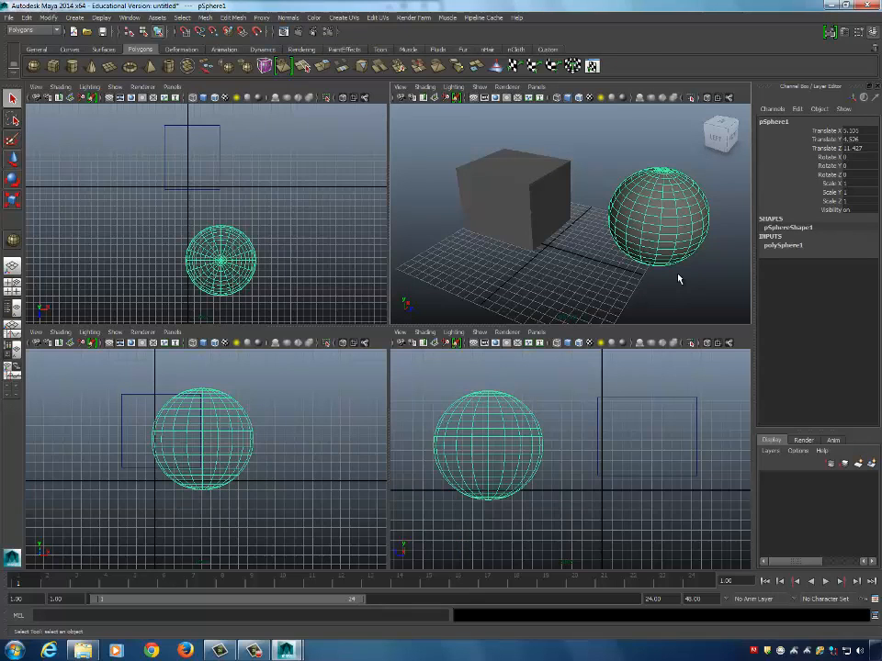
pyautogui.press('Delete')
# Select the cube, face its left side in the perspective view, and switch that view to wireframe display.
pyautogui.click(557, 198)
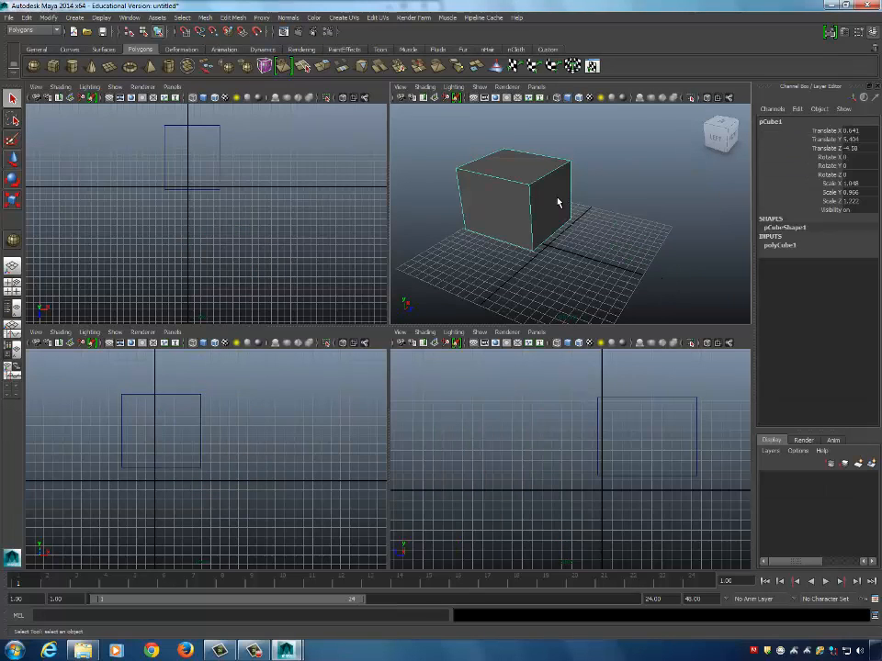
pyautogui.scroll(8, 642, 254)
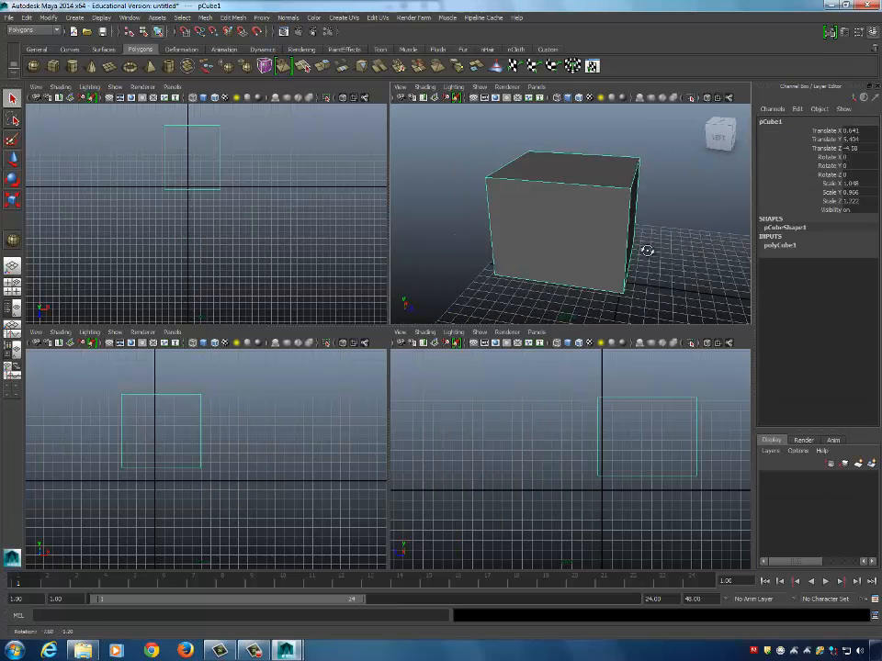
pyautogui.keyDown('alt'); pyautogui.moveTo(606, 214); pyautogui.dragTo(594, 247); pyautogui.keyUp('alt')
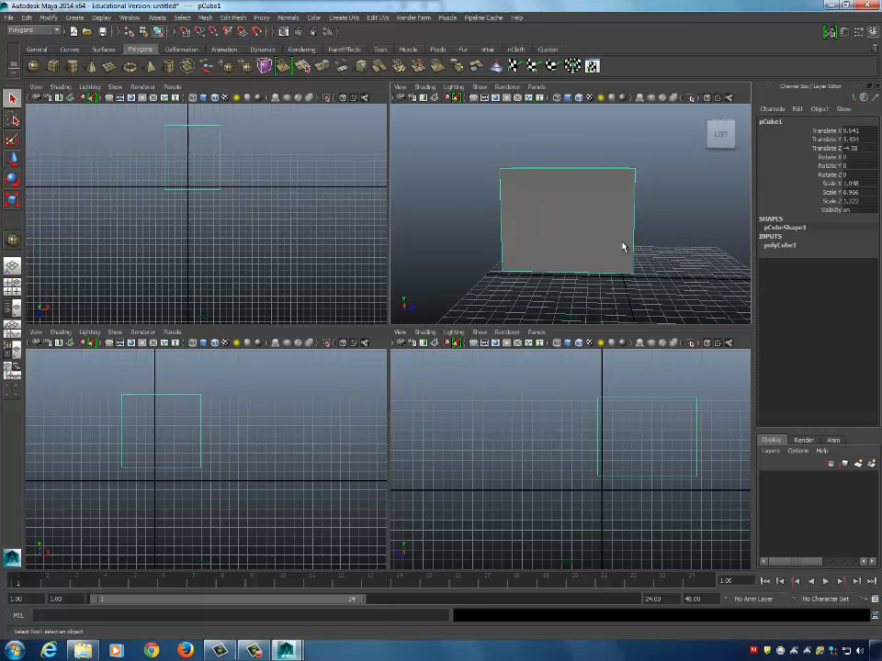
pyautogui.press('4')
pyautogui.moveTo(652, 262)
pyautogui.keyDown('alt'); pyautogui.mouseDown(button='right')
pyautogui.moveTo(663, 250)
pyautogui.moveTo(636, 249)
pyautogui.mouseUp(button='right'); pyautogui.keyUp('alt')
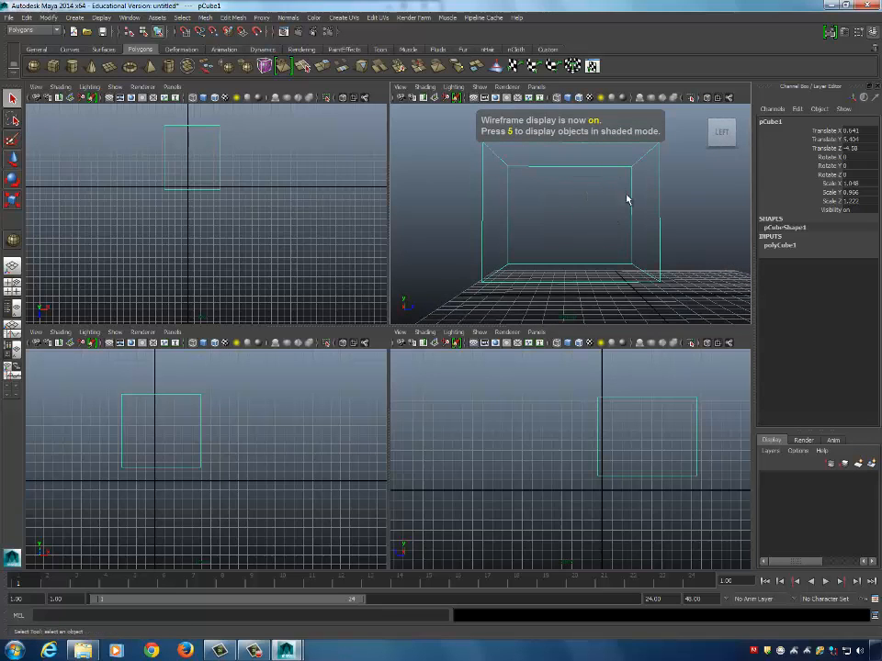
pyautogui.click(722, 133)
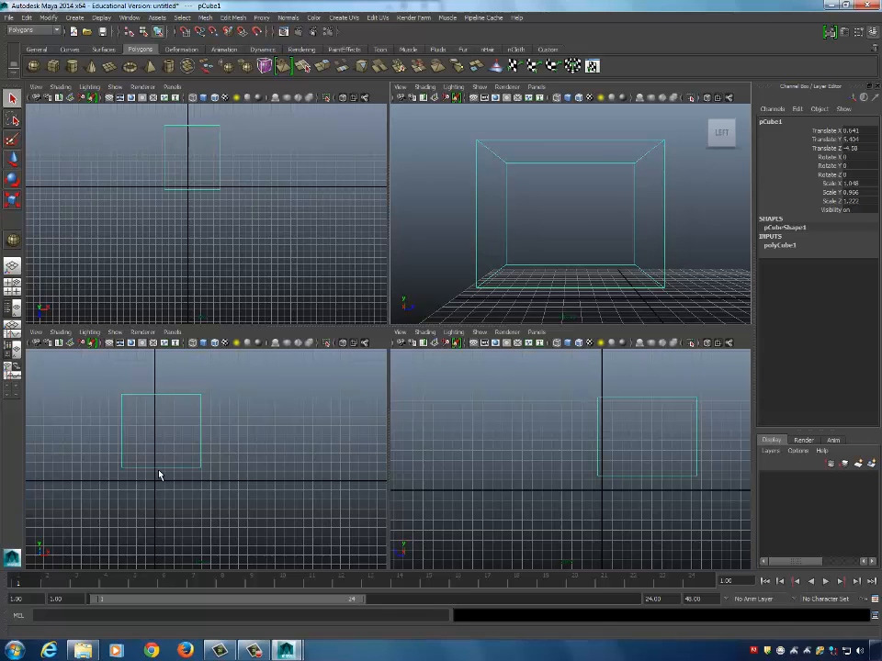
# Zoom and pan the front view to get a closer look at the cube.
pyautogui.keyDown('alt'); pyautogui.moveTo(119, 456); pyautogui.dragTo(244, 462, button='right'); pyautogui.keyUp('alt')
pyautogui.keyDown('alt'); pyautogui.moveTo(244, 462); pyautogui.dragTo(325, 502, button='middle'); pyautogui.keyUp('alt')
pyautogui.keyDown('alt'); pyautogui.moveTo(324, 502); pyautogui.dragTo(211, 483); pyautogui.keyUp('alt')
pyautogui.keyDown('alt'); pyautogui.moveTo(211, 484); pyautogui.dragTo(275, 472, button='right'); pyautogui.keyUp('alt')
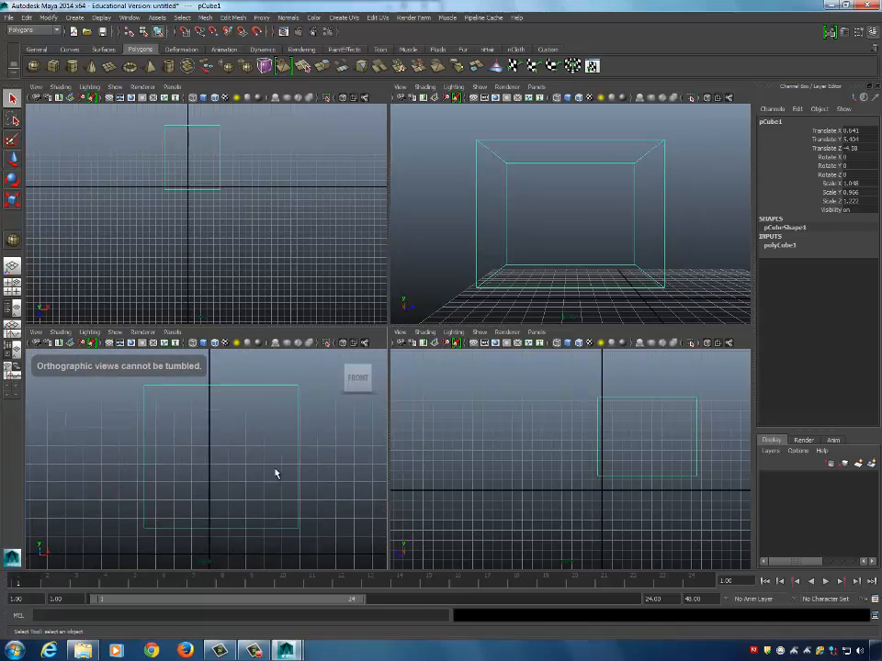
pyautogui.keyDown('alt'); pyautogui.moveTo(334, 435); pyautogui.dragTo(320, 433, button='middle'); pyautogui.keyUp('alt')
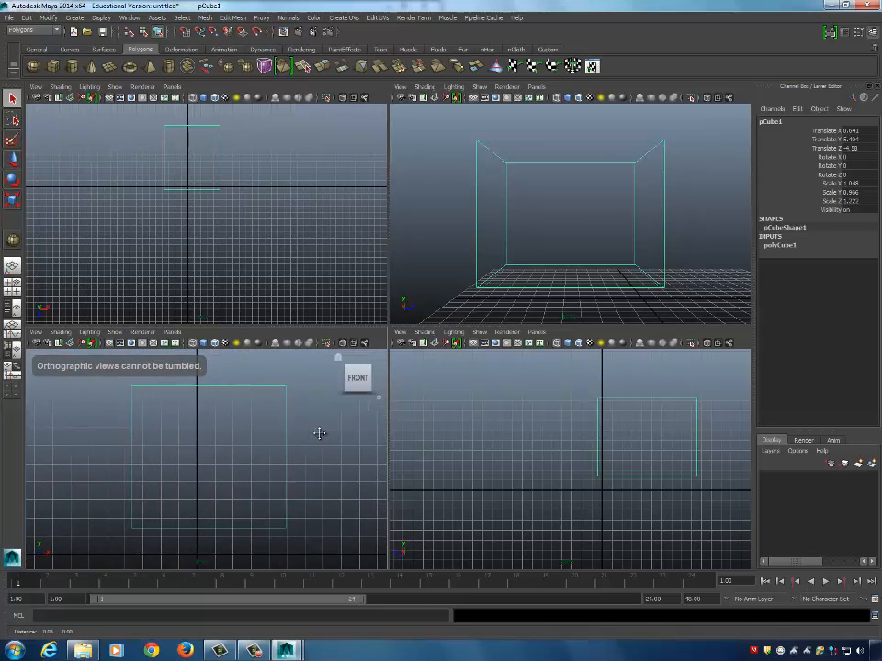
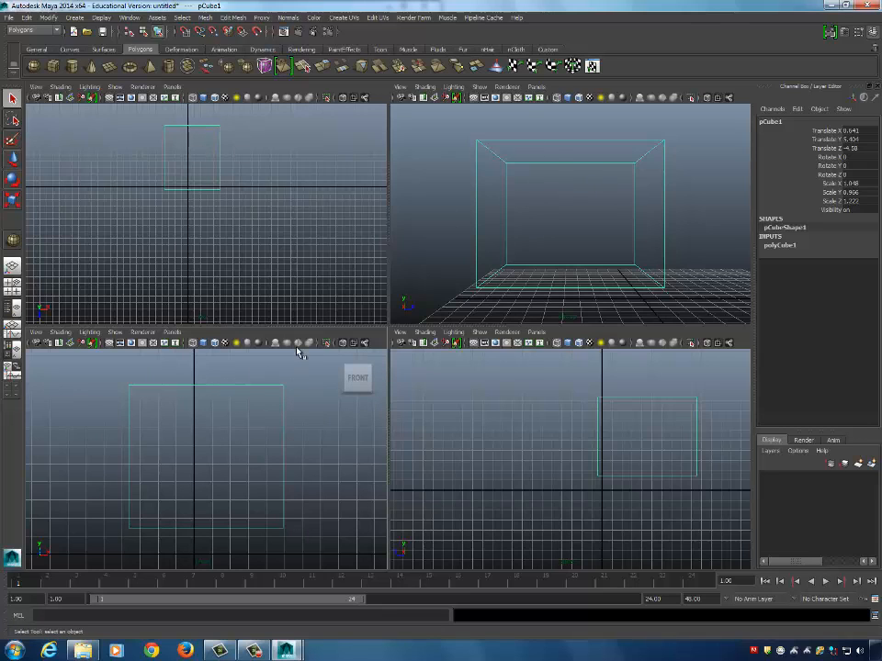
# Frame the selected cube in the side, front and top views.
pyautogui.click(615, 431)
pyautogui.moveTo(615, 428); pyautogui.dragTo(646, 512)
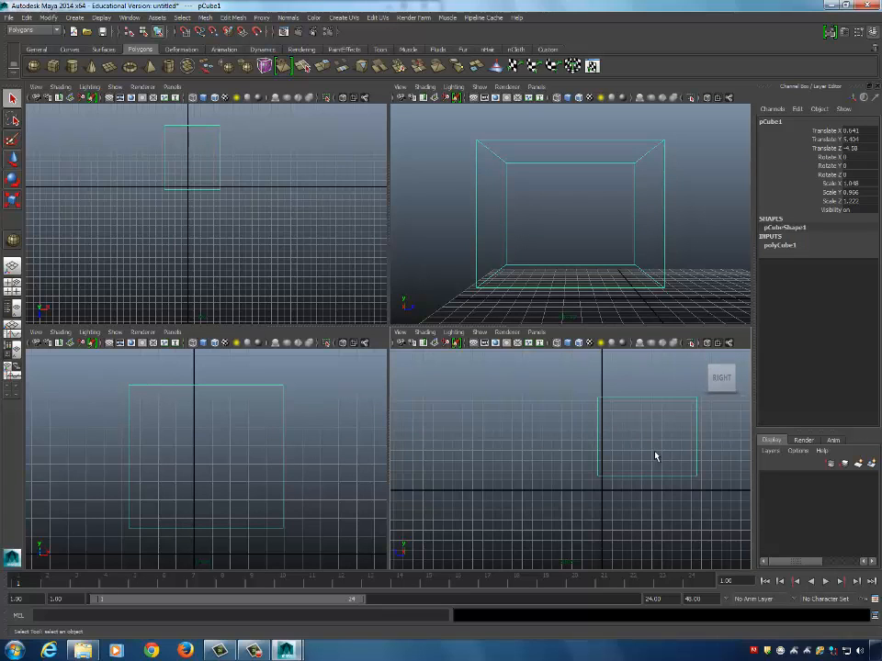
pyautogui.scroll(2, 635, 459)
pyautogui.scroll(3, 635, 459)
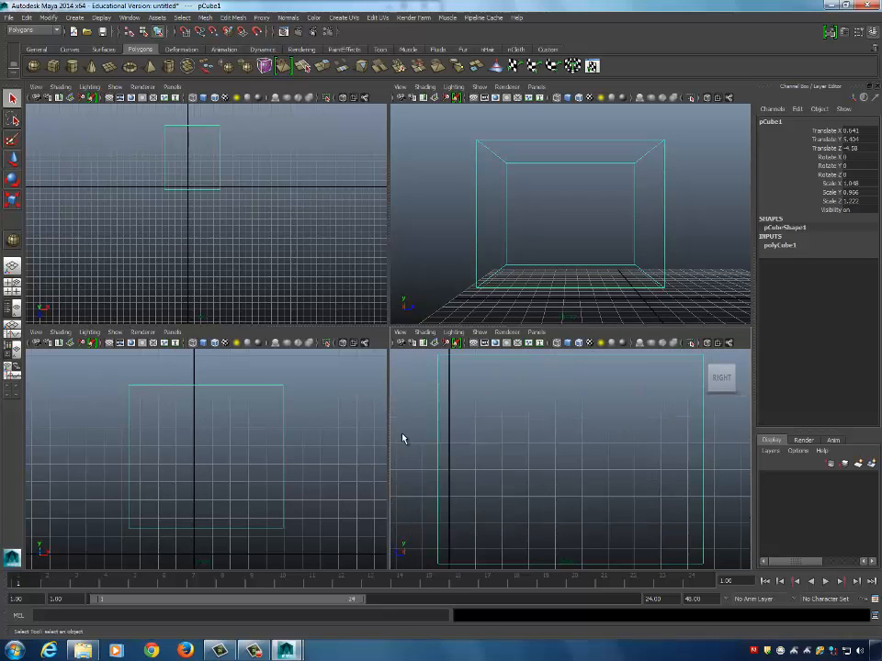
pyautogui.scroll(3, 240, 472)
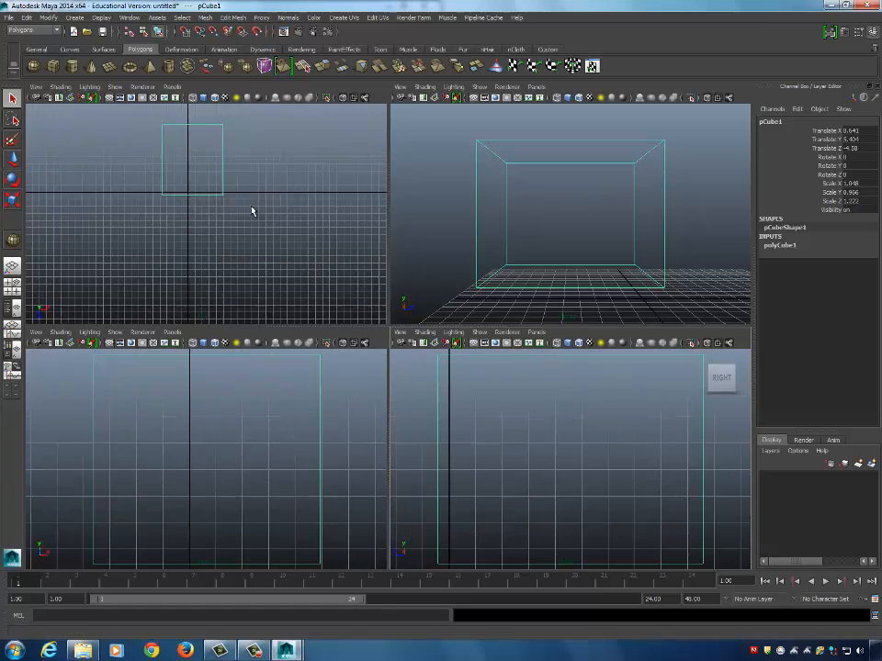
pyautogui.scroll(4, 267, 239)
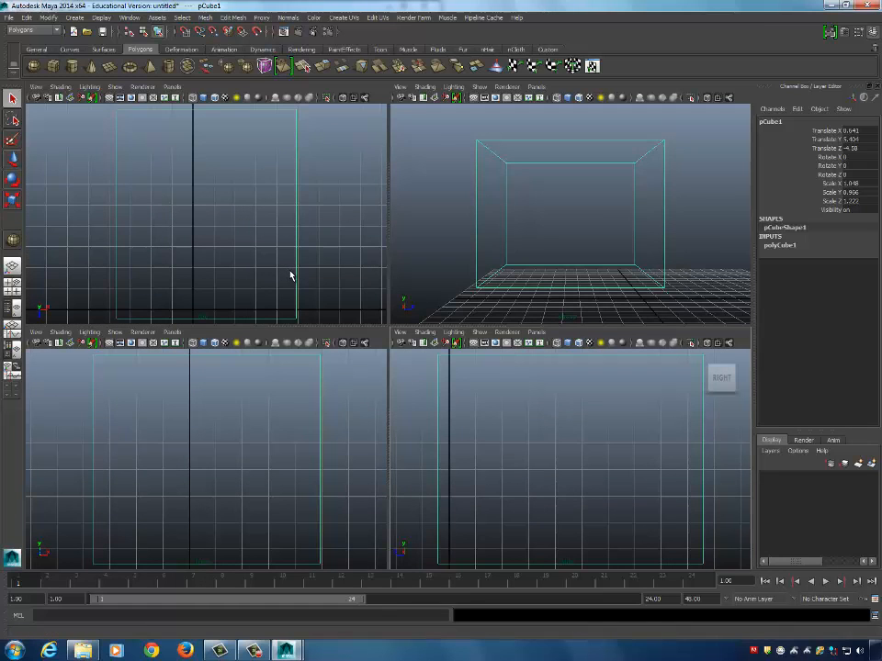
# Deselect and reselect the cube, zoom out the front and side views, and frame the cube again in both.
pyautogui.click(348, 252)
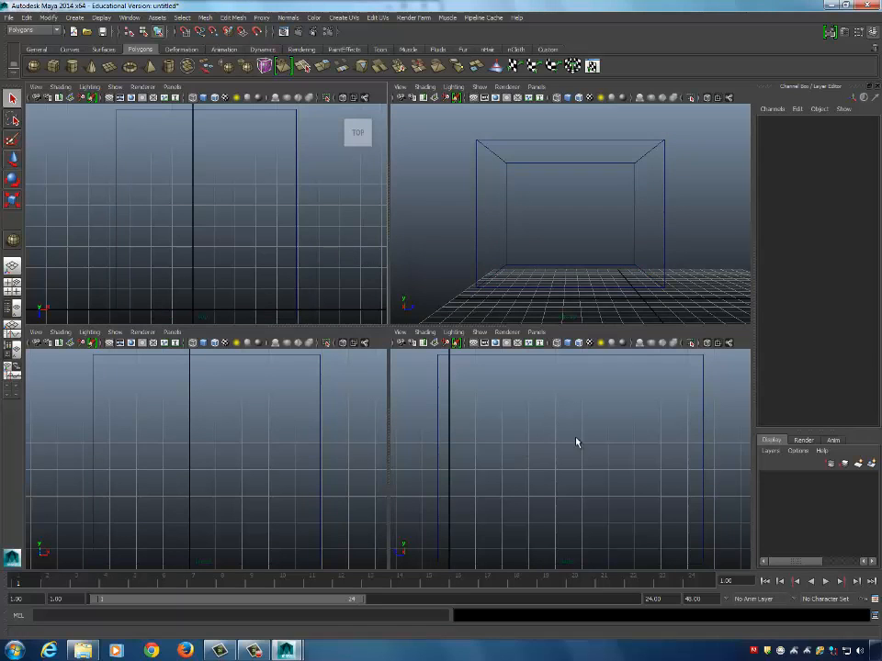
pyautogui.click(437, 386)
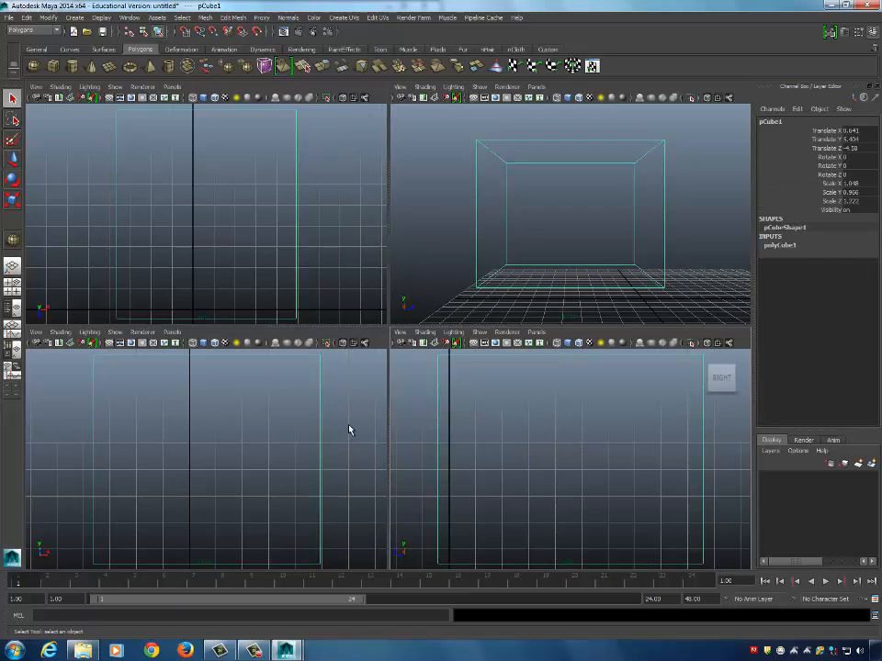
pyautogui.keyDown('alt'); pyautogui.moveTo(213, 439); pyautogui.dragTo(2, 459, button='right'); pyautogui.keyUp('alt')
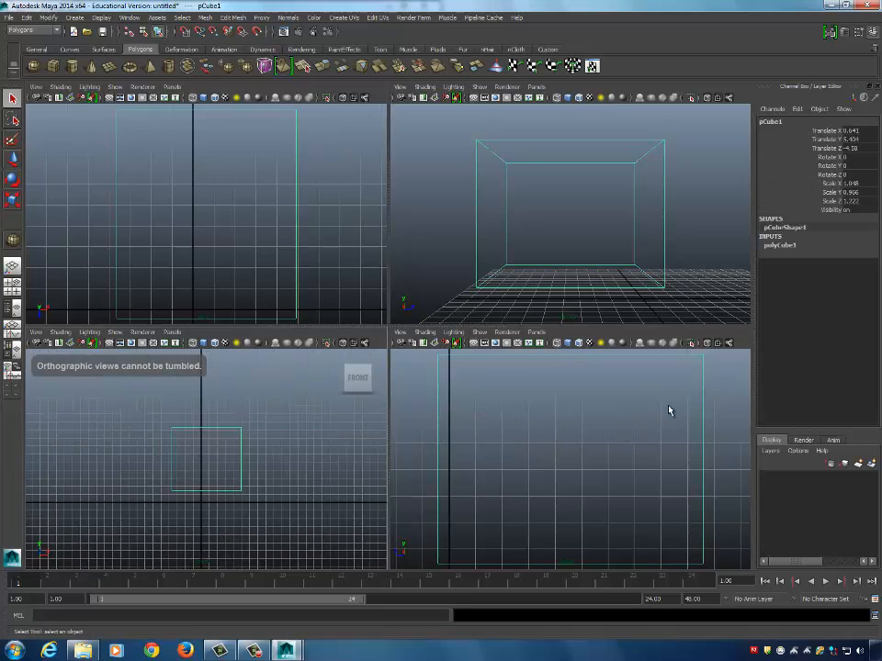
pyautogui.keyDown('alt'); pyautogui.moveTo(669, 412); pyautogui.dragTo(680, 414); pyautogui.keyUp('alt')
pyautogui.keyDown('alt'); pyautogui.moveTo(680, 414); pyautogui.dragTo(654, 425, button='right'); pyautogui.keyUp('alt')
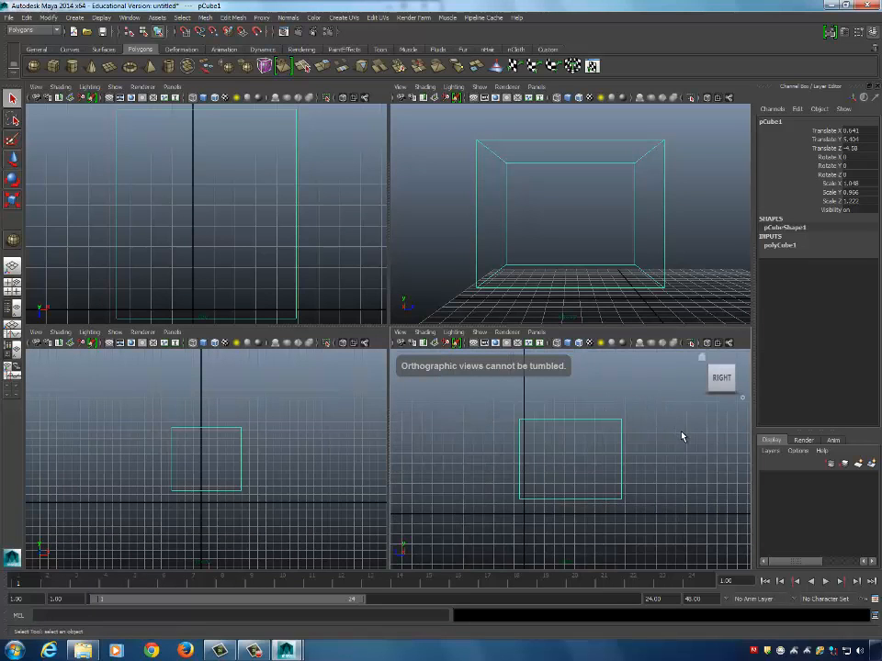
pyautogui.press('f')
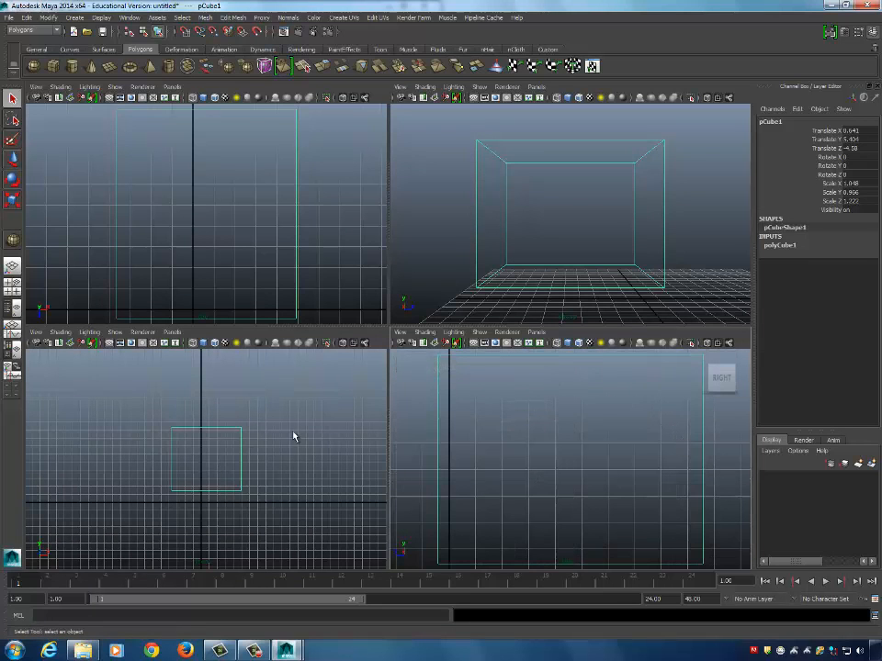
pyautogui.click(262, 415)
pyautogui.click(198, 426)
pyautogui.press('f')
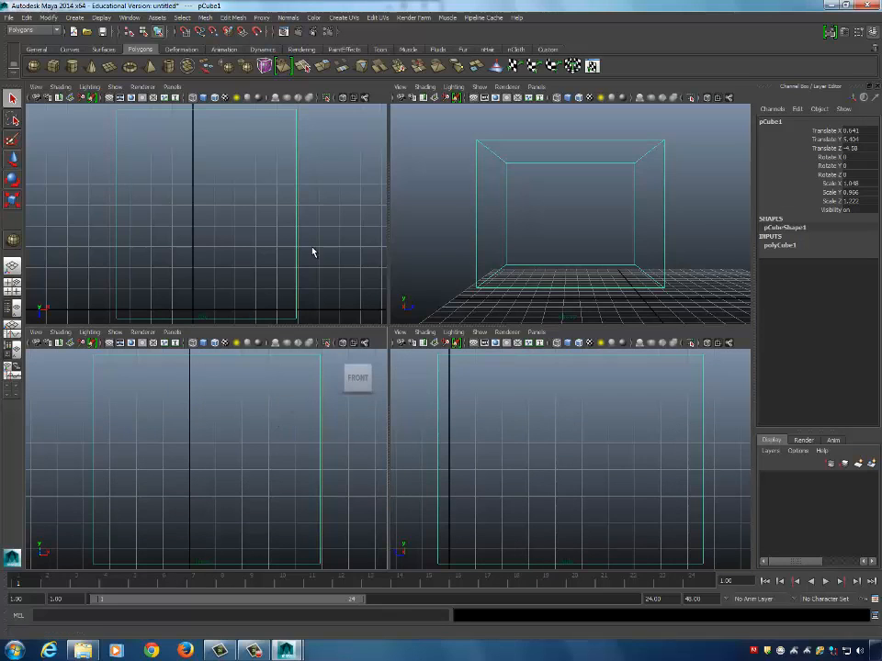
# Switch the top, front and side views to shaded display and back to wireframe display.
pyautogui.click(356, 246)
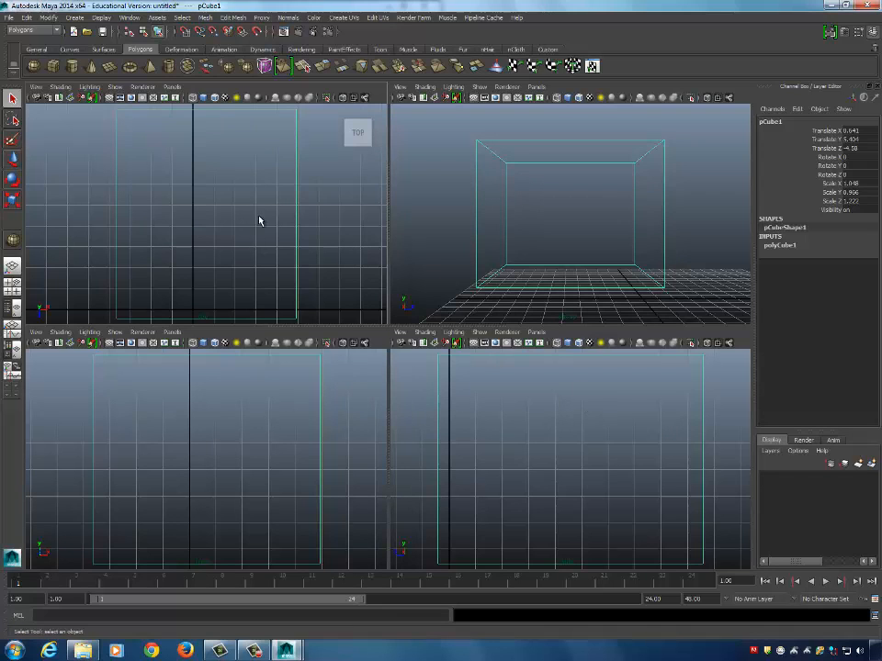
pyautogui.press('5')
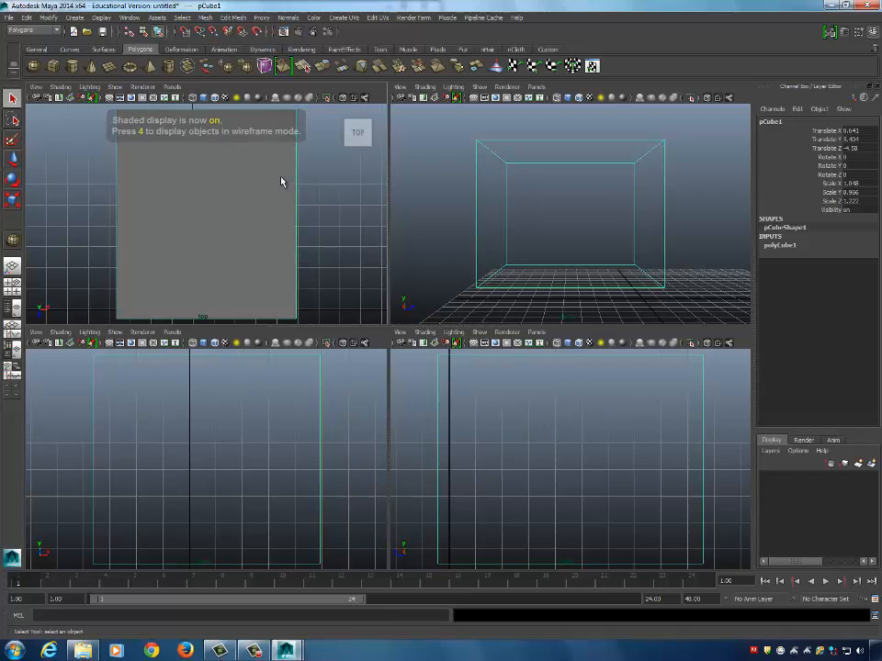
pyautogui.press('5')
pyautogui.press('5')
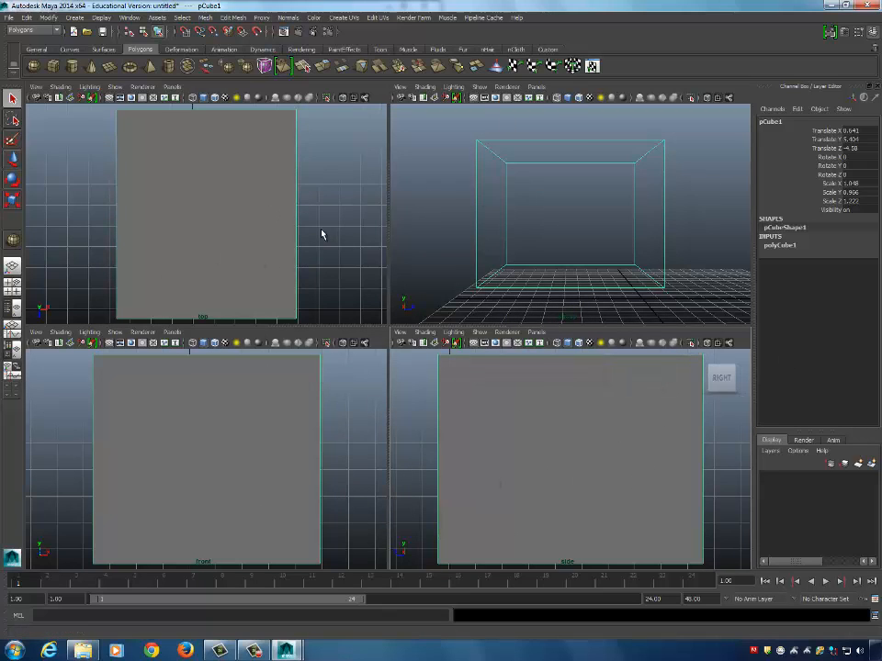
pyautogui.press('4')
pyautogui.press('4')
pyautogui.press('4')
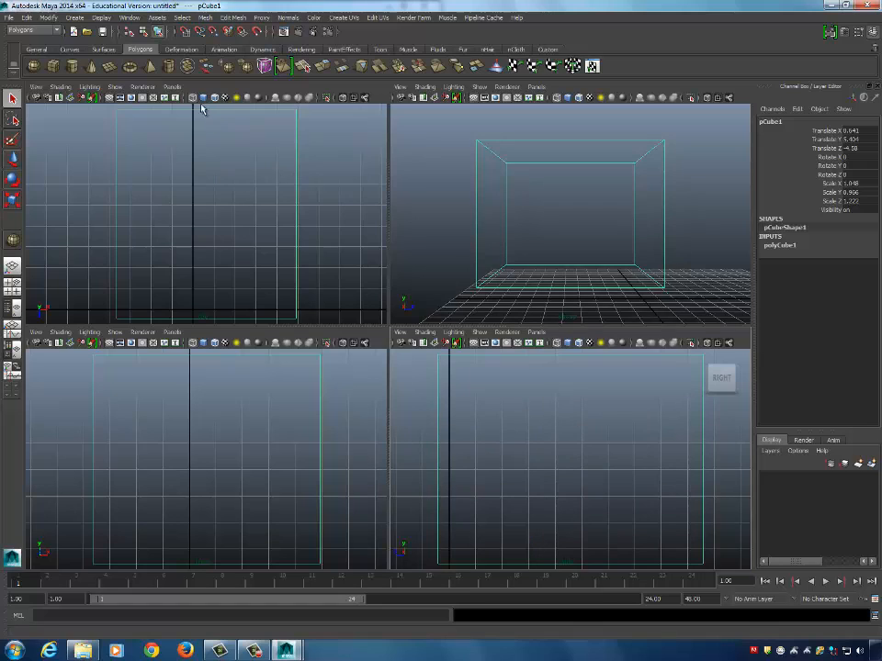
# Toggle only the top view between shaded and wireframe display, ending in wireframe.
pyautogui.click(217, 133)
pyautogui.press('5')
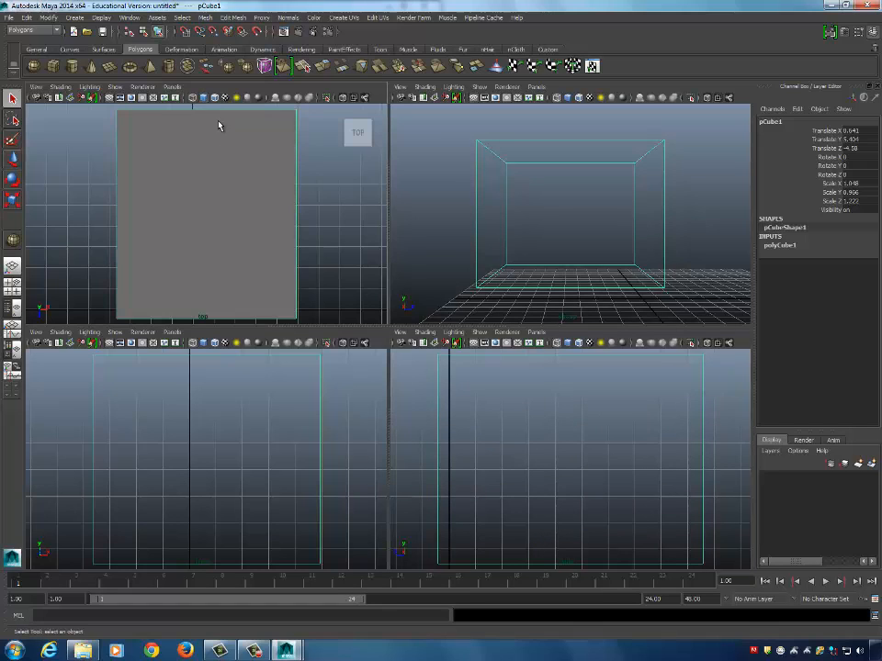
pyautogui.press('4')
pyautogui.press('5')
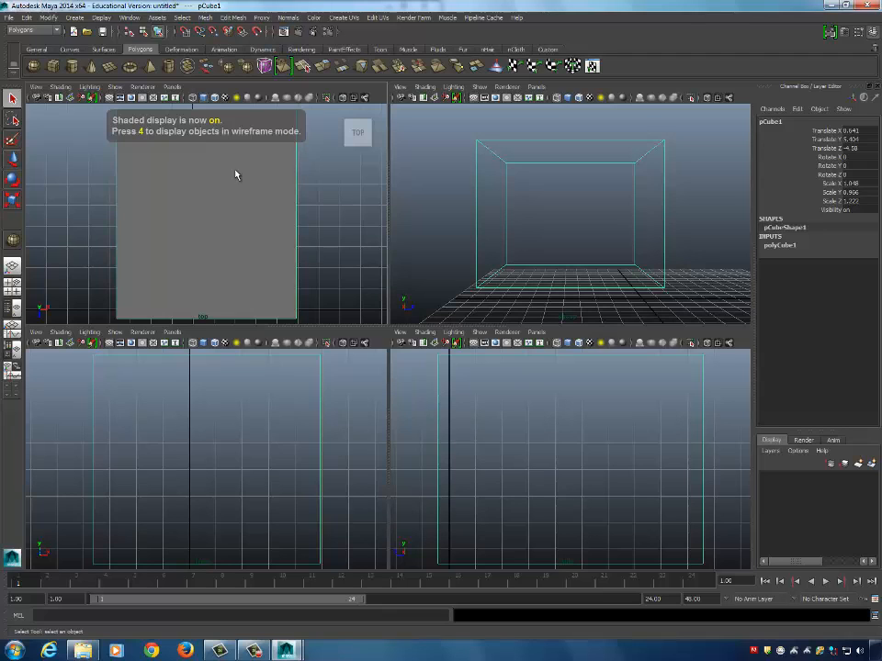
pyautogui.click(204, 97)
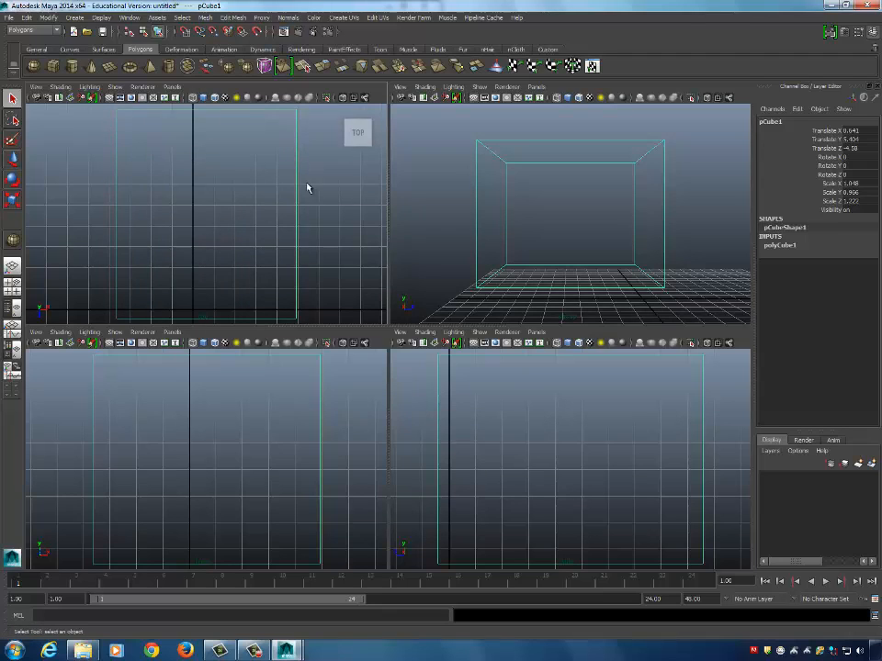
# Switch the perspective view to shaded display and orbit it to see the cube from a raised corner angle.
pyautogui.moveTo(653, 226)
pyautogui.keyDown('alt'); pyautogui.mouseDown()
pyautogui.moveTo(621, 260)
pyautogui.moveTo(595, 243)
pyautogui.moveTo(512, 252)
pyautogui.moveTo(597, 234)
pyautogui.moveTo(671, 236)
pyautogui.moveTo(638, 218)
pyautogui.moveTo(658, 255)
pyautogui.moveTo(532, 230)
pyautogui.mouseUp(); pyautogui.keyUp('alt')
pyautogui.press('5')
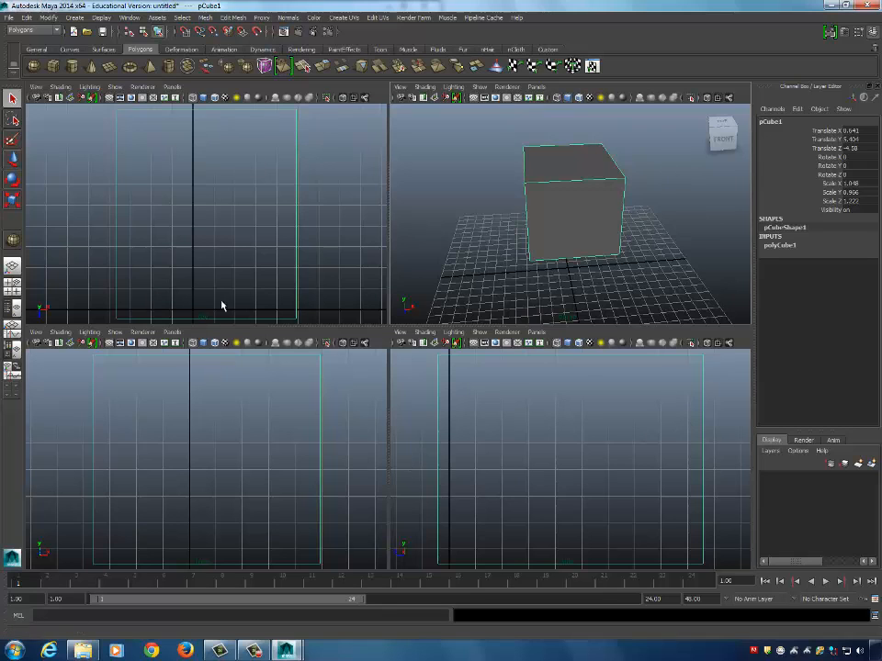
pyautogui.keyDown('alt'); pyautogui.moveTo(663, 262); pyautogui.dragTo(690, 263); pyautogui.keyUp('alt')
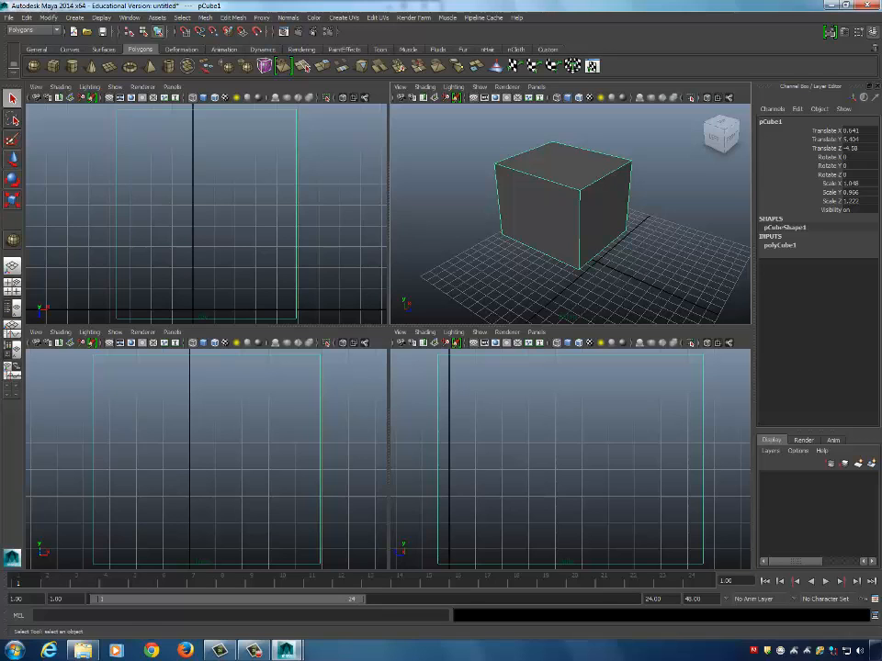
# Tear off the Modify commands as a floating window, reposition it over the views and close it.
pyautogui.click(8, 18)
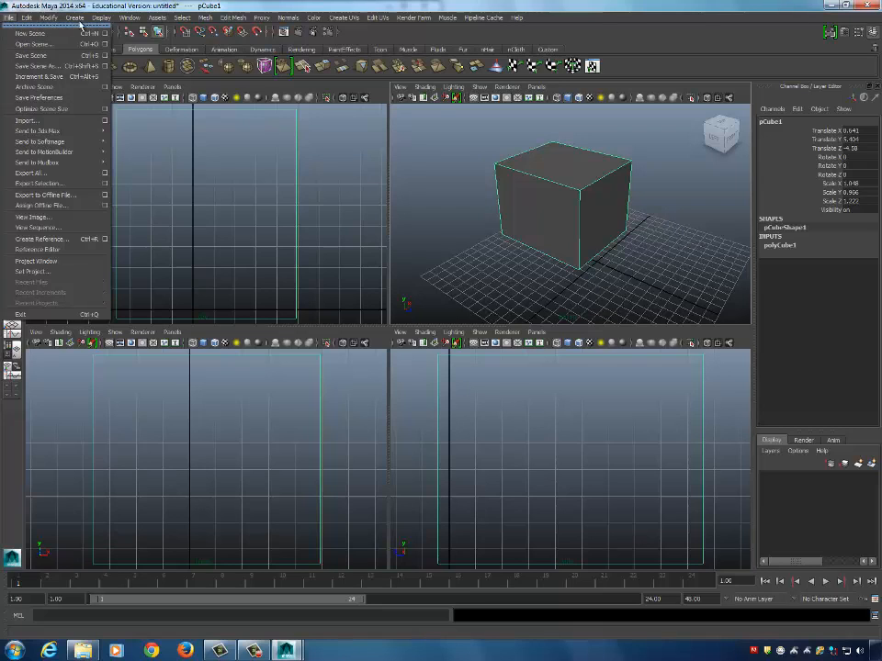
pyautogui.click(51, 19)
pyautogui.click(50, 19)
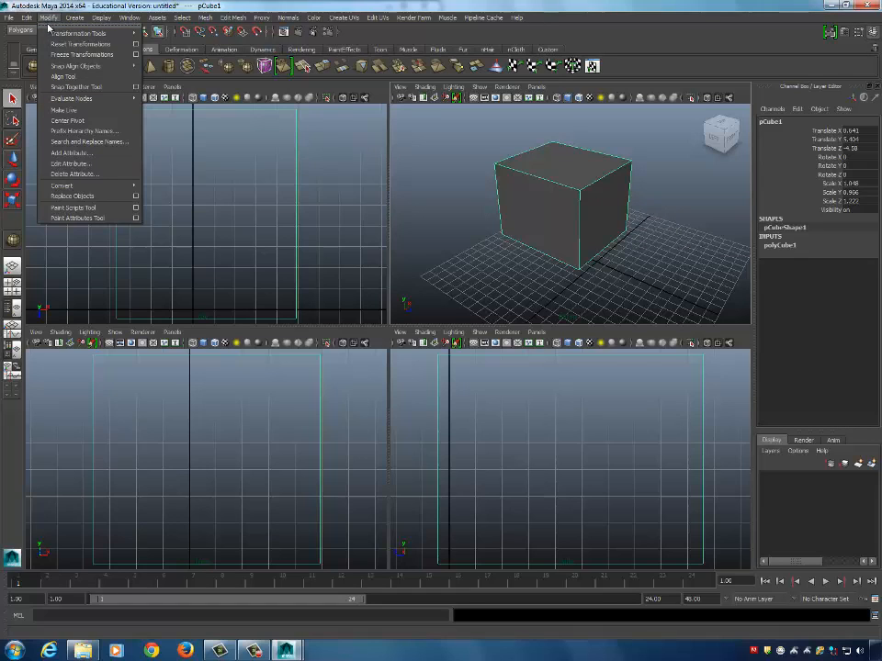
pyautogui.click(48, 17)
pyautogui.click(46, 18)
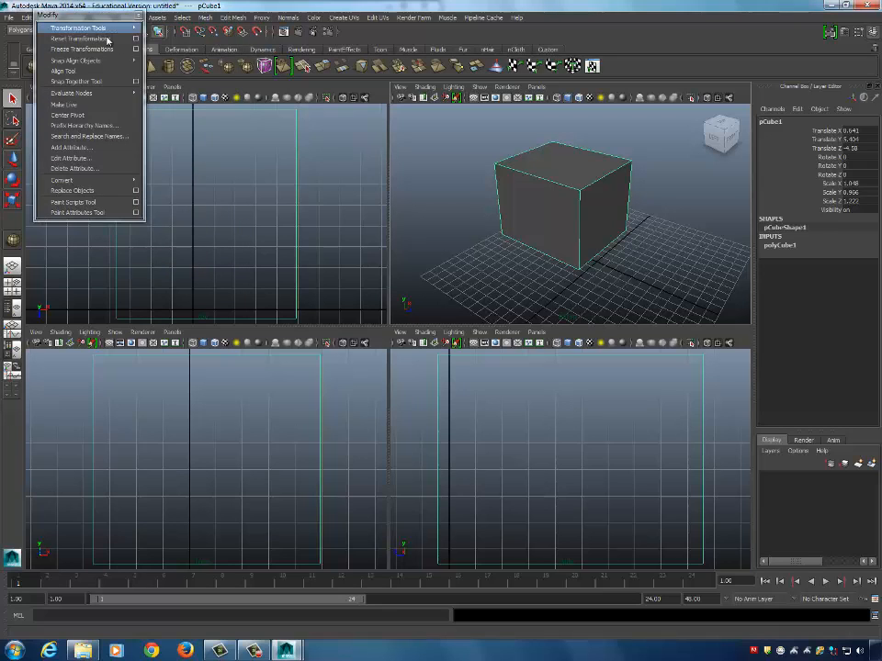
pyautogui.click(57, 27)
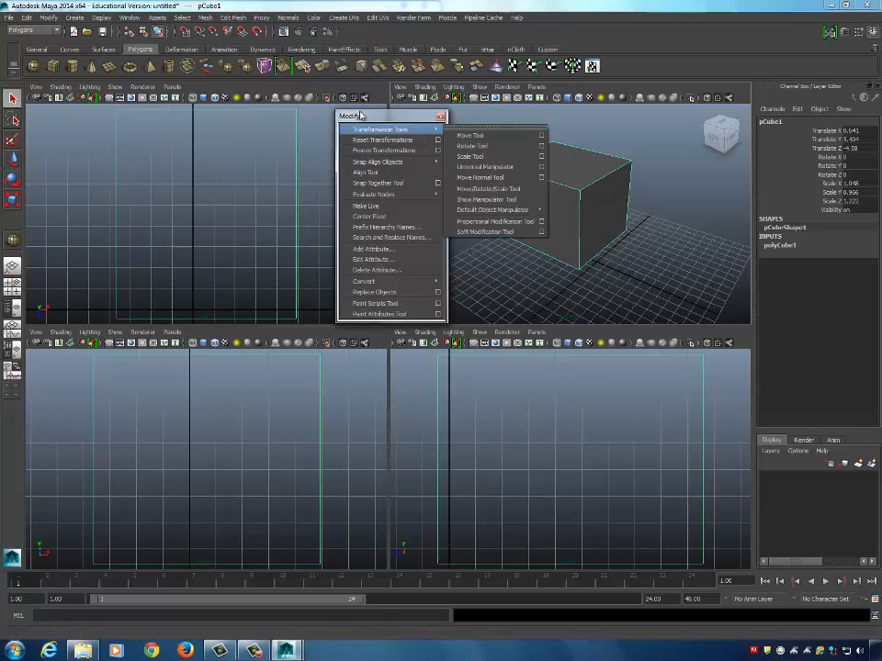
pyautogui.moveTo(430, 115); pyautogui.dragTo(335, 128)
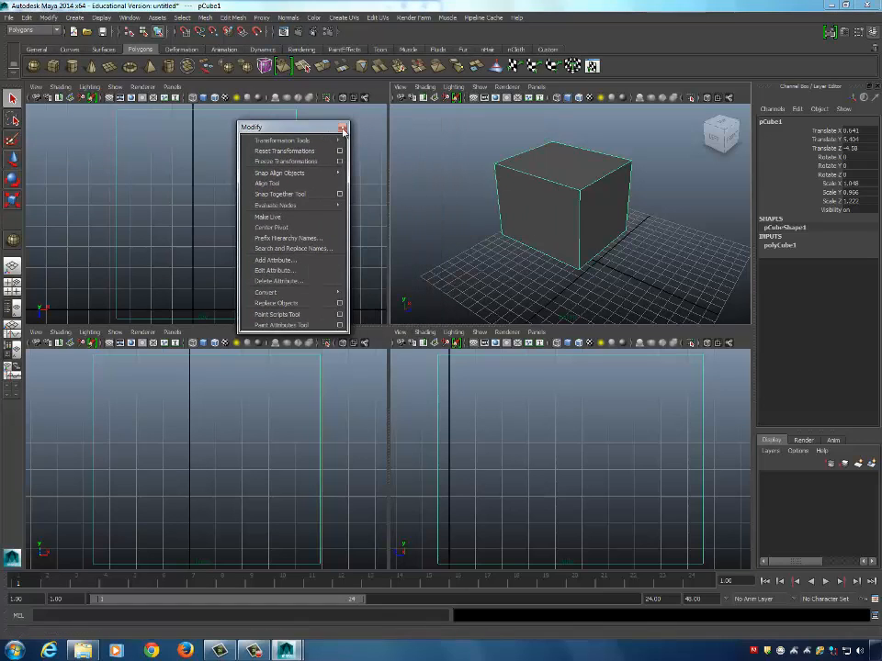
pyautogui.click(341, 128)
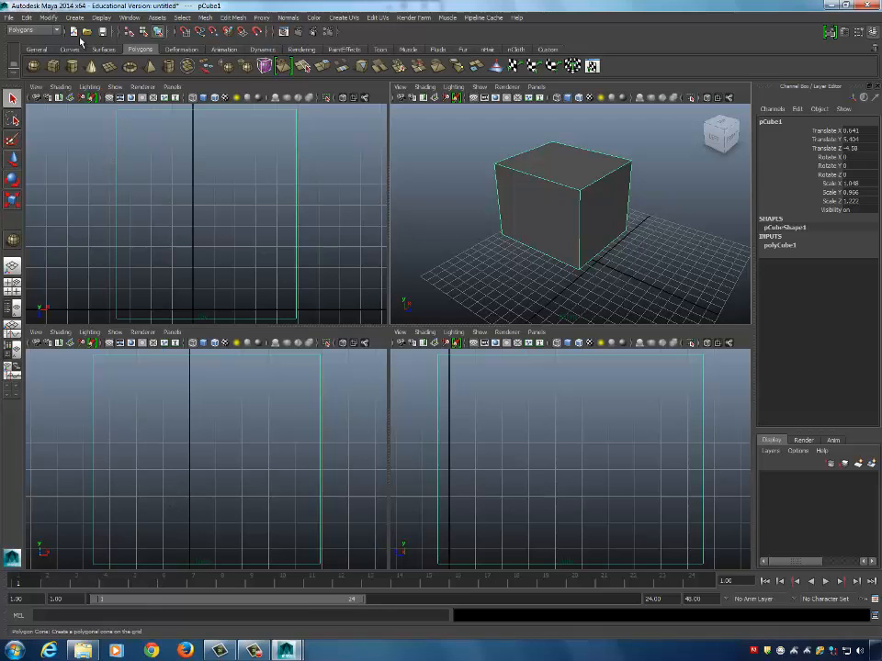
# Tear off the Display commands and their UI Elements list as floating windows, keeping only UI Elements open over the views.
pyautogui.click(101, 17)
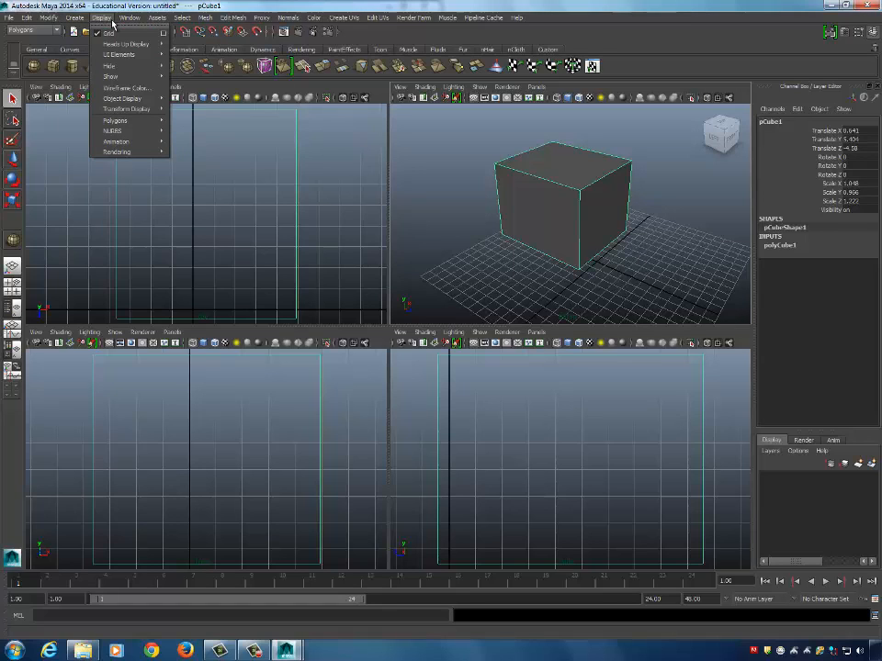
pyautogui.click(116, 25)
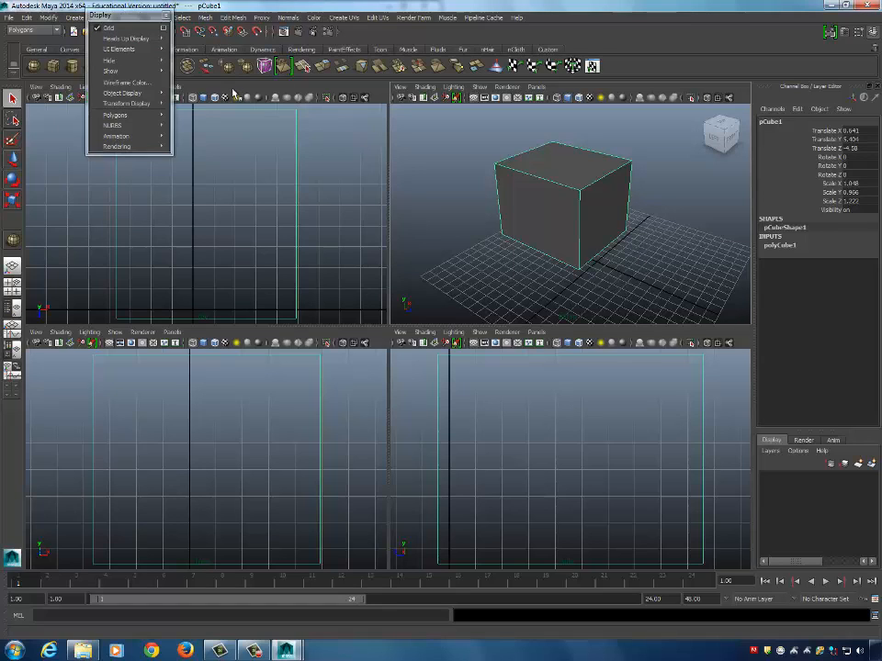
pyautogui.moveTo(120, 15); pyautogui.dragTo(203, 70)
pyautogui.moveTo(253, 133)
pyautogui.moveTo(237, 108)
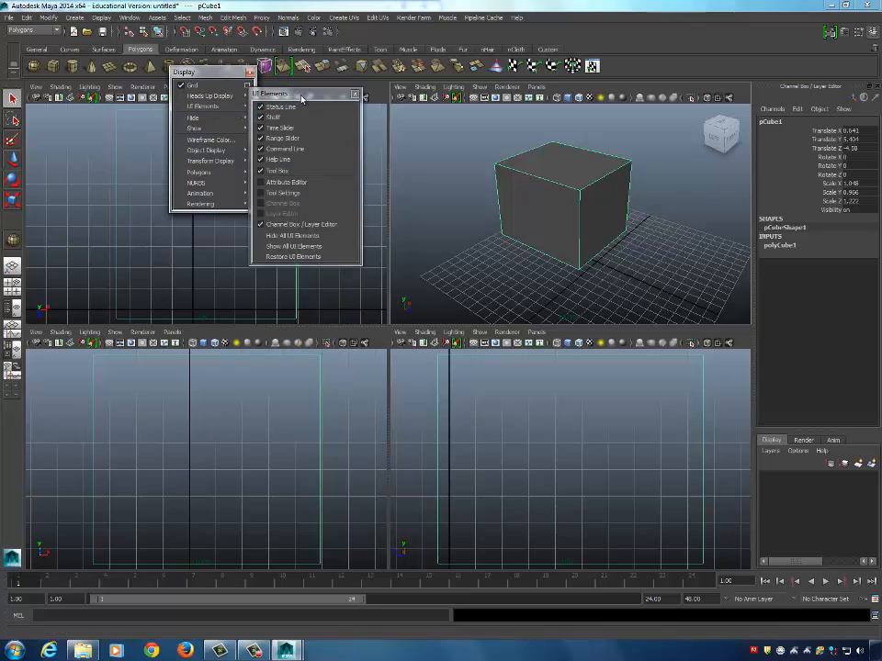
pyautogui.click(289, 102)
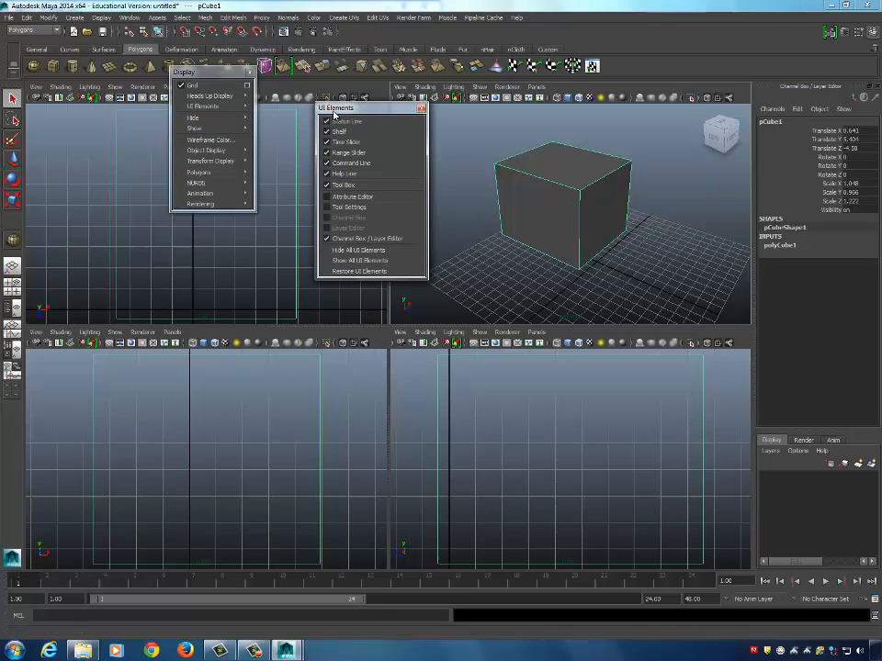
pyautogui.moveTo(349, 107); pyautogui.dragTo(323, 97)
pyautogui.click(252, 72)
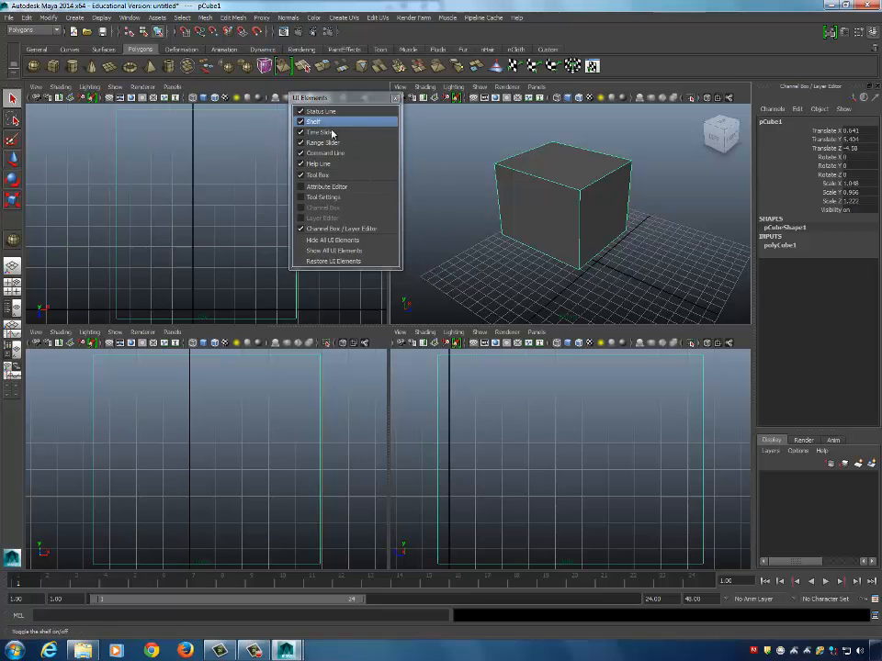
# Hide the Time Slider and the Range Slider, and close the floating UI Elements list.
pyautogui.click(331, 133)
pyautogui.click(333, 145)
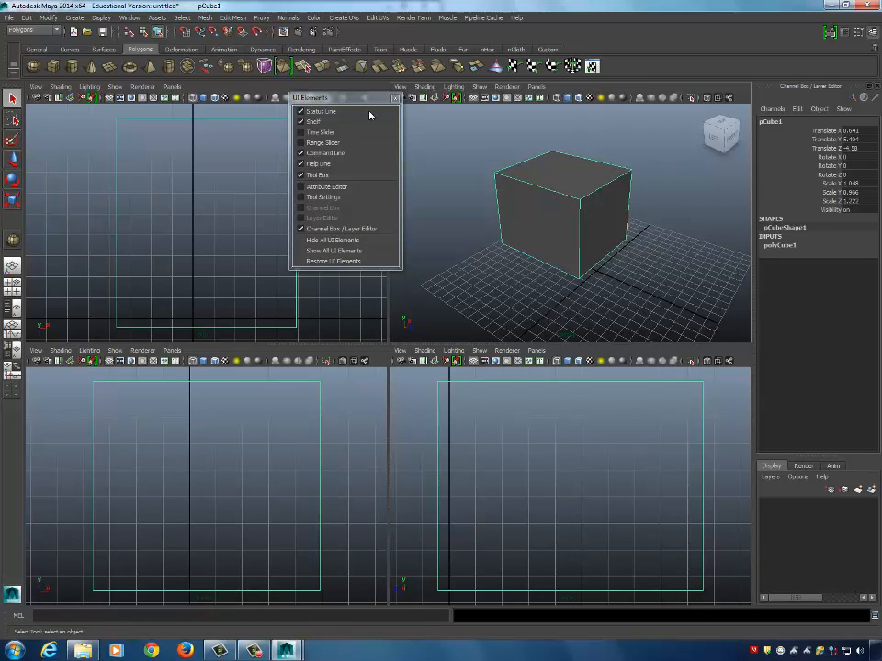
pyautogui.click(395, 98)
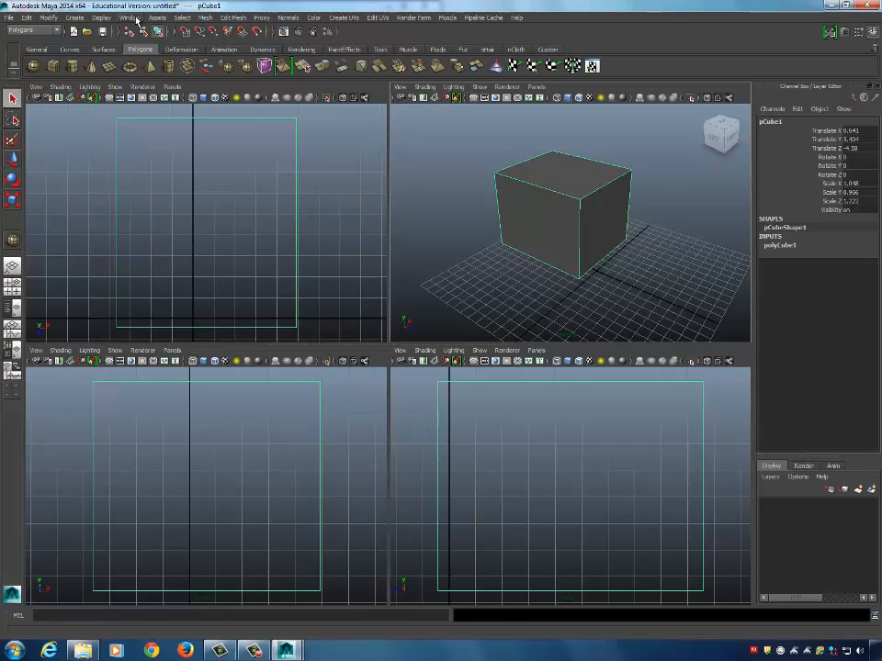
# Show the Time Slider and the Range Slider again through the UI Elements display options.
pyautogui.click(101, 18)
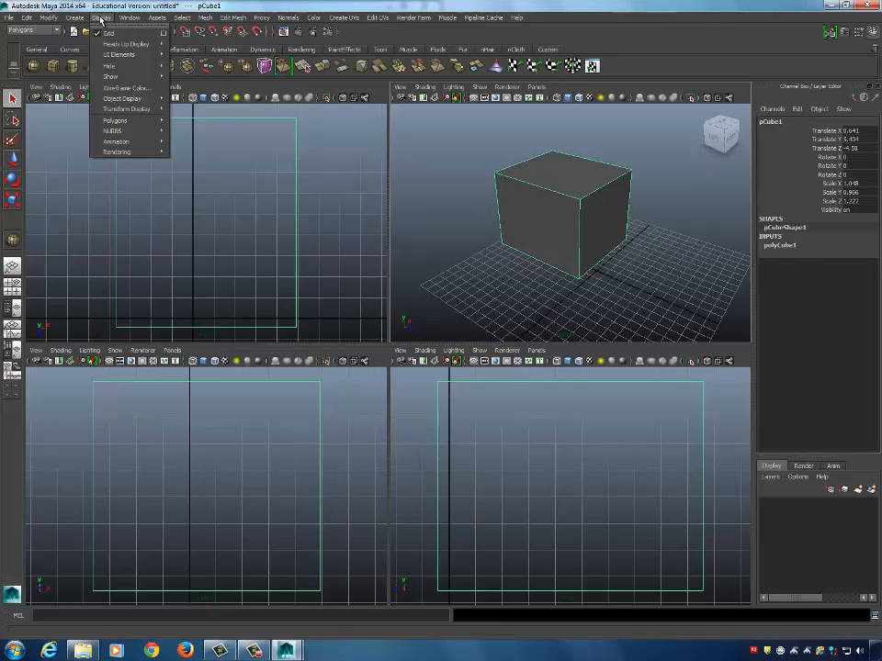
pyautogui.moveTo(135, 57)
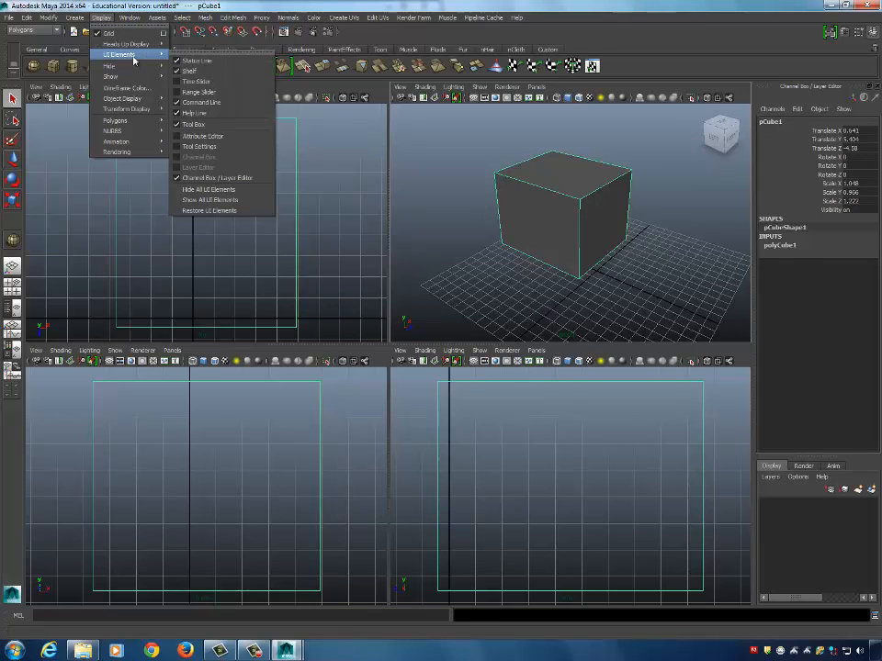
pyautogui.click(207, 82)
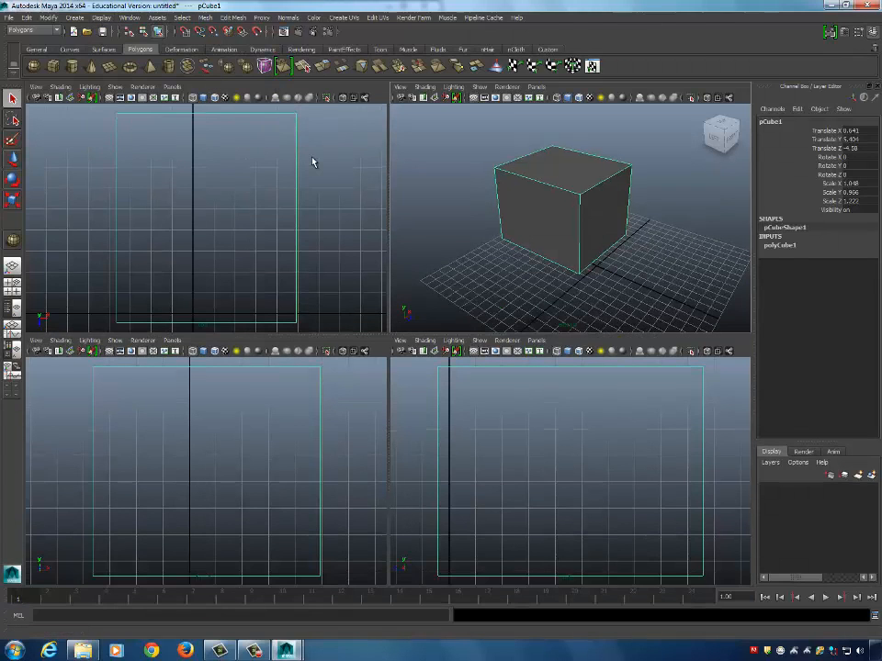
pyautogui.click(131, 17)
pyautogui.moveTo(172, 48)
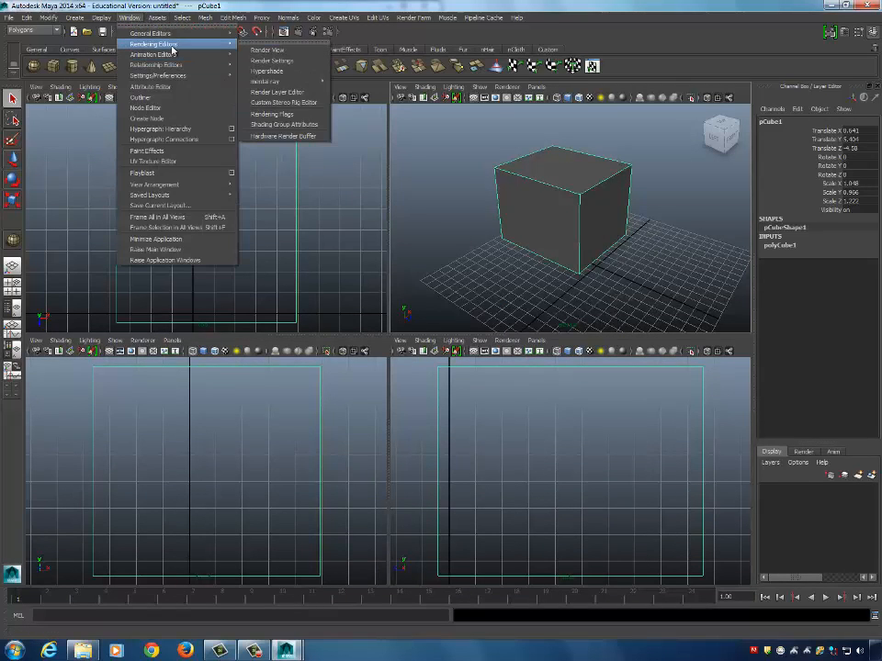
pyautogui.moveTo(101, 18)
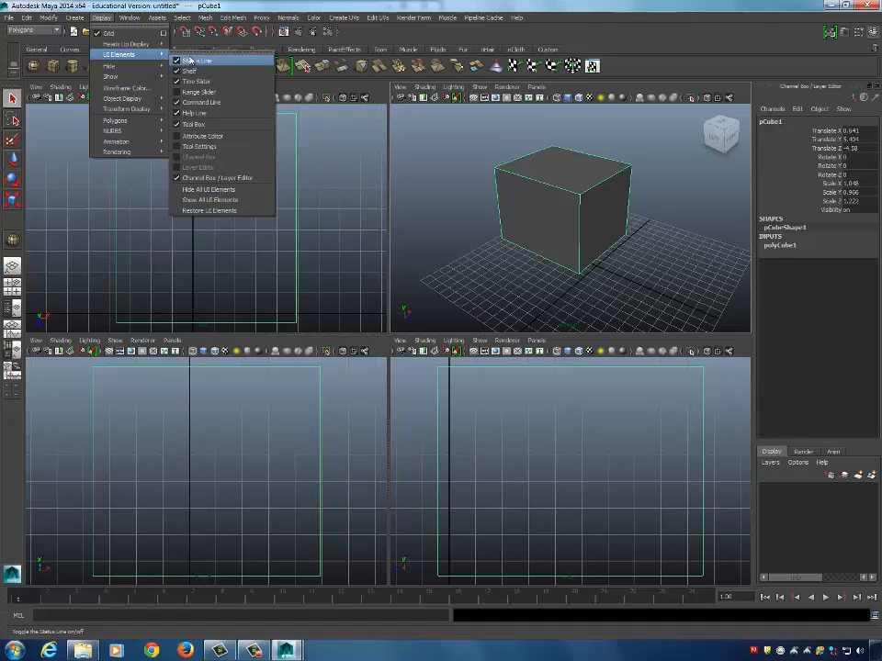
pyautogui.click(198, 92)
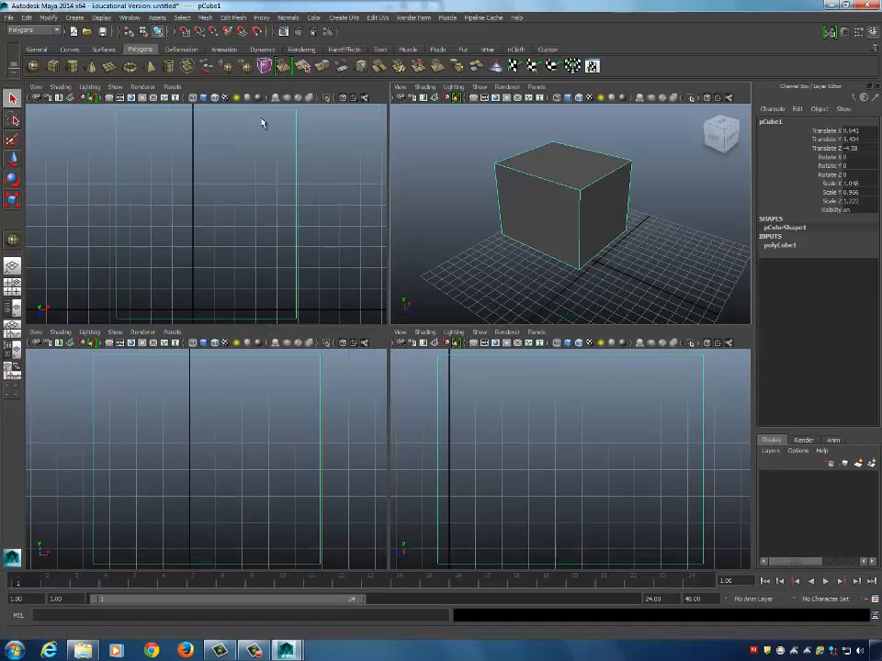
# Tear off the Window commands as a floating window and close it again.
pyautogui.click(161, 19)
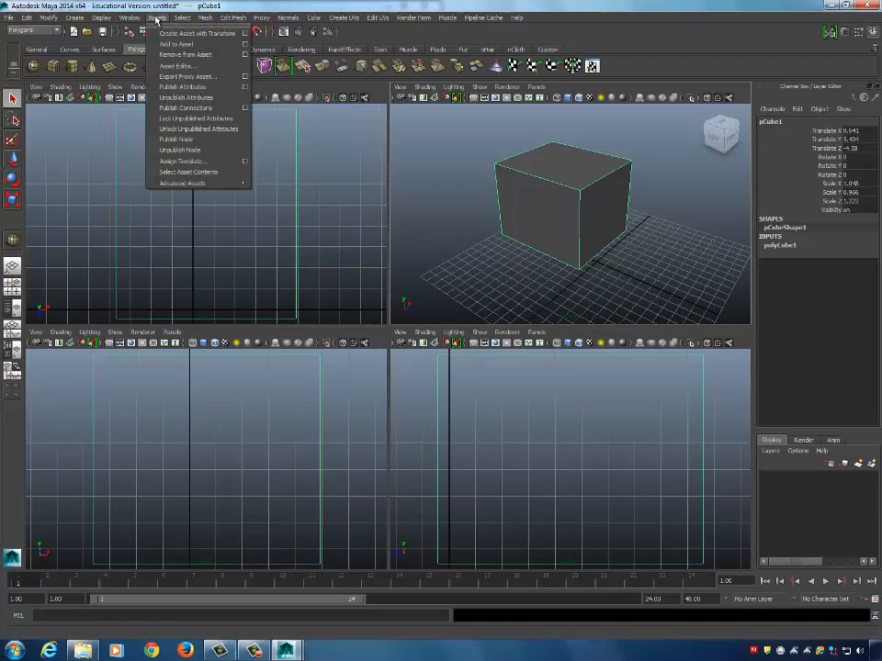
pyautogui.click(130, 19)
pyautogui.click(129, 20)
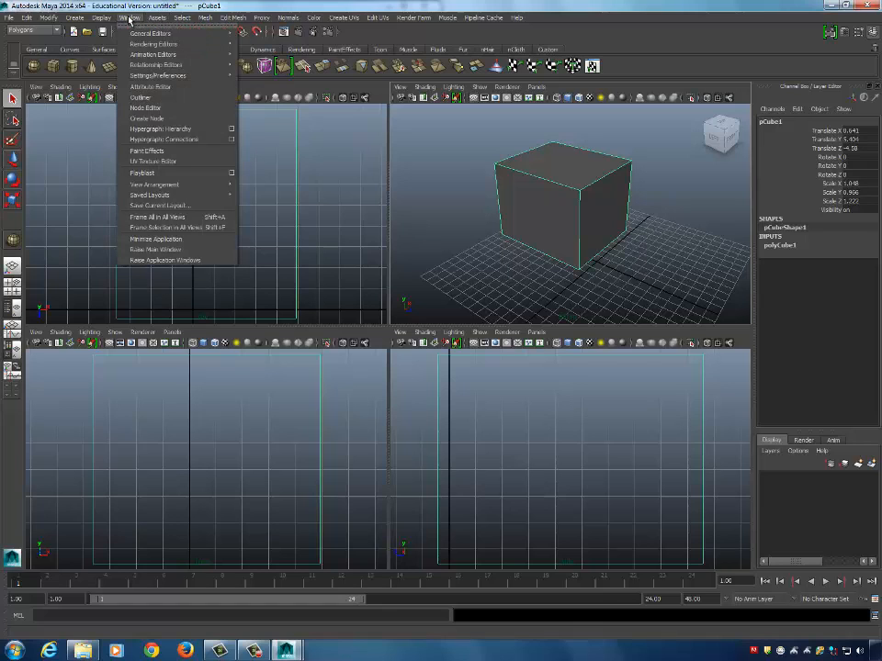
pyautogui.click(147, 28)
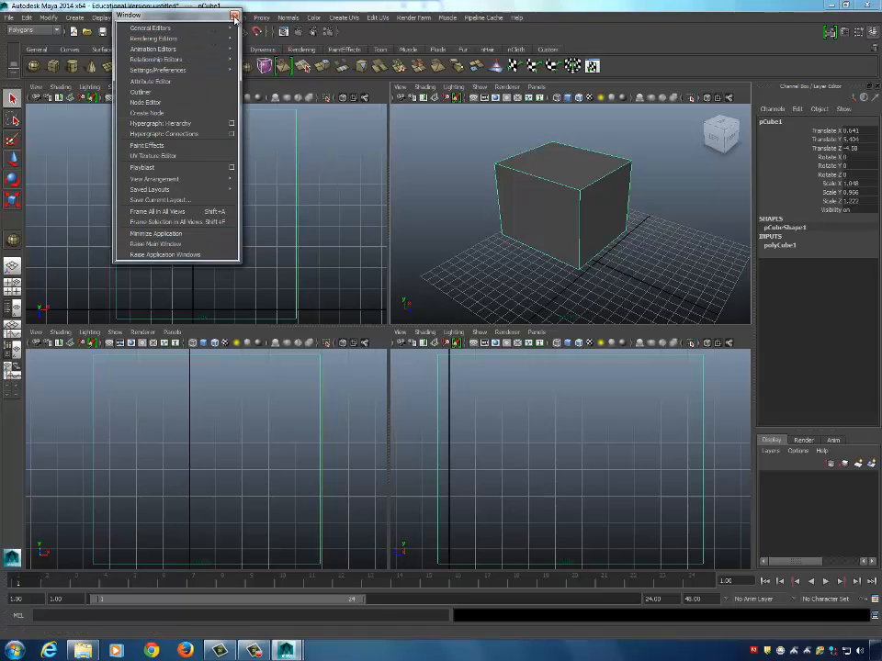
pyautogui.click(235, 16)
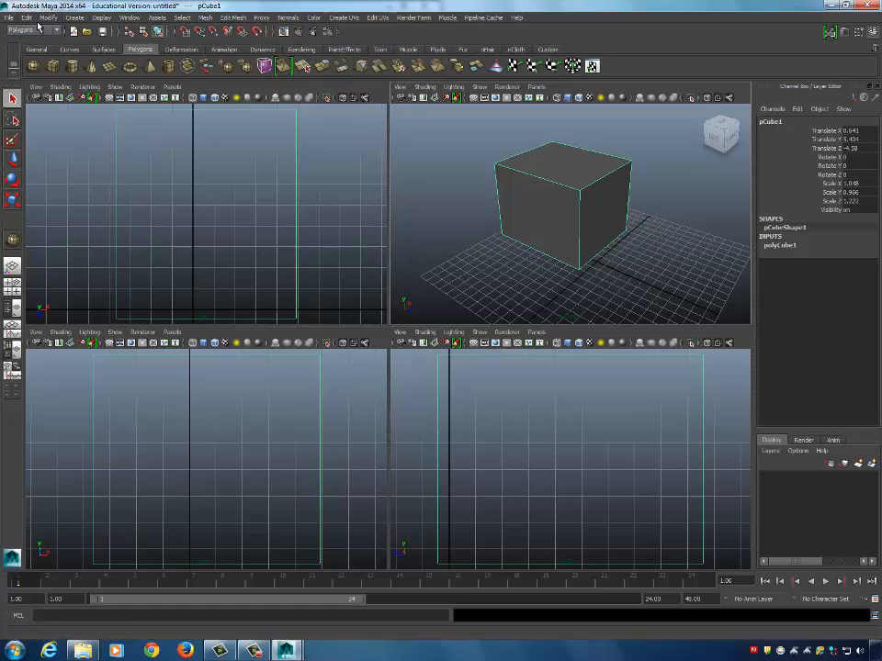
# Switch the active menu set through Animation, Dynamics and Surfaces, ending on Dynamics.
pyautogui.click(57, 31)
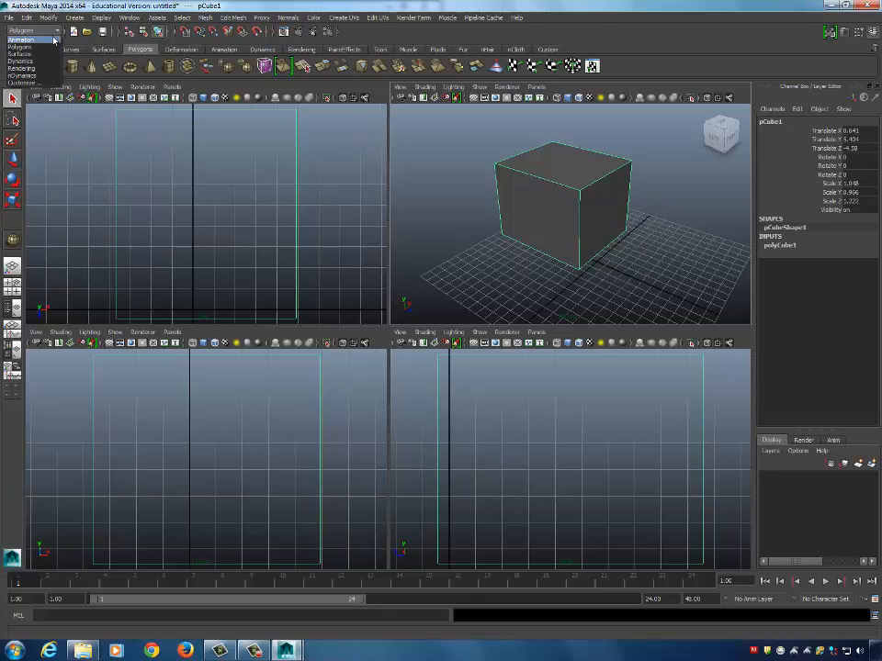
pyautogui.click(20, 40)
pyautogui.click(58, 31)
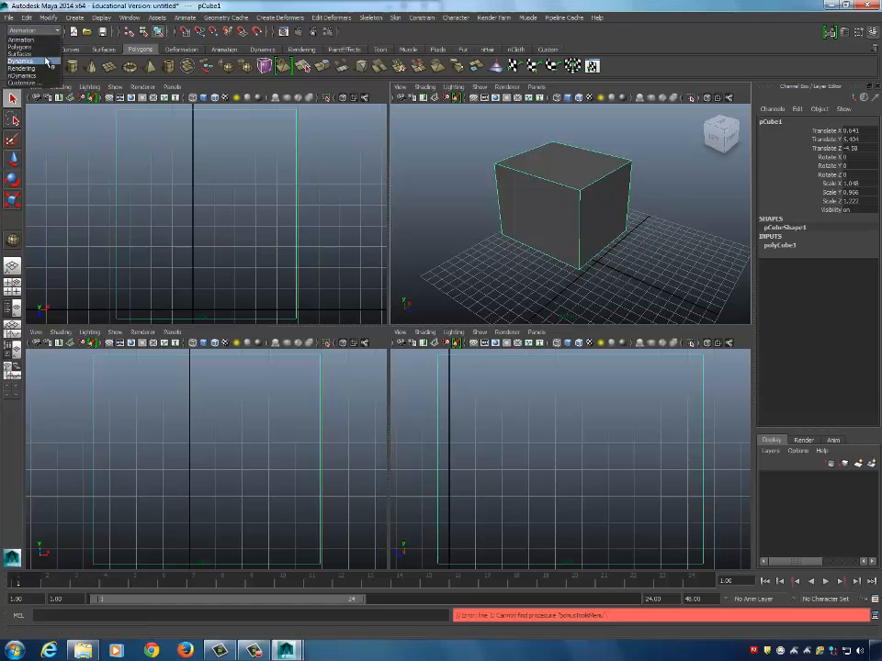
pyautogui.click(28, 60)
pyautogui.click(46, 29)
pyautogui.click(38, 54)
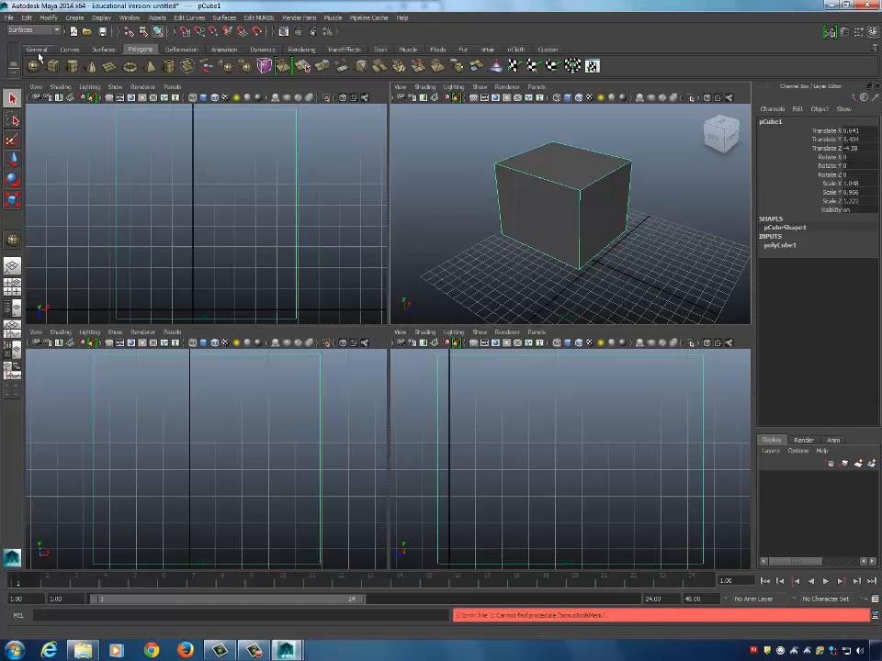
pyautogui.click(44, 29)
pyautogui.click(46, 61)
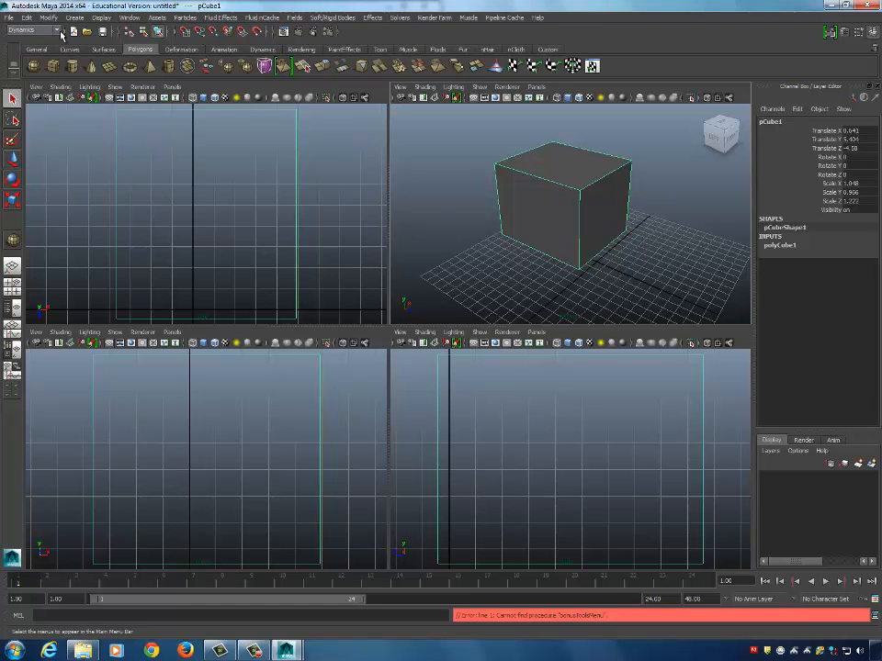
# Switch the active menu set to Rendering and nDynamics, and return it to Polygons.
pyautogui.click(46, 29)
pyautogui.click(37, 68)
pyautogui.click(46, 29)
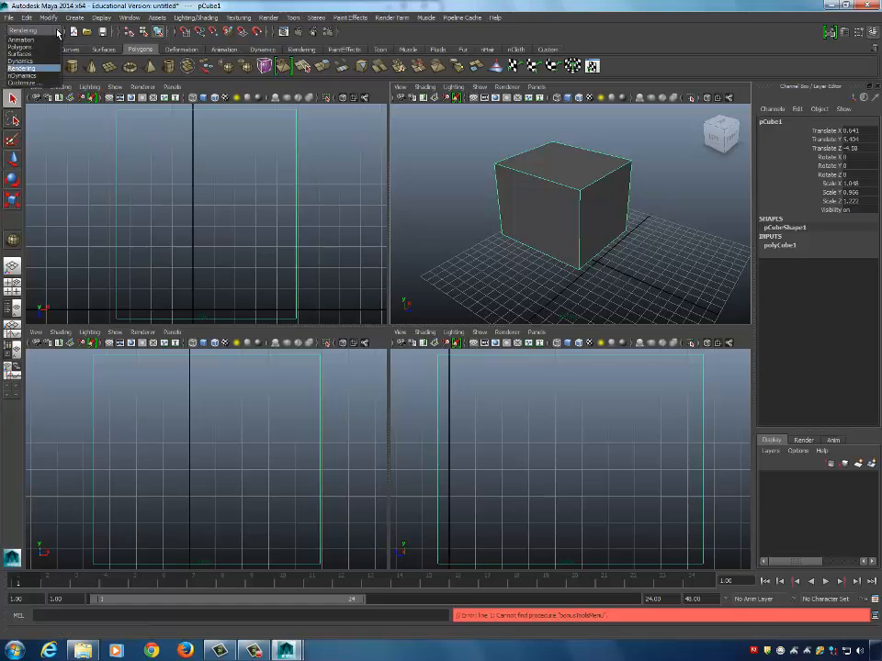
pyautogui.click(37, 75)
pyautogui.click(51, 29)
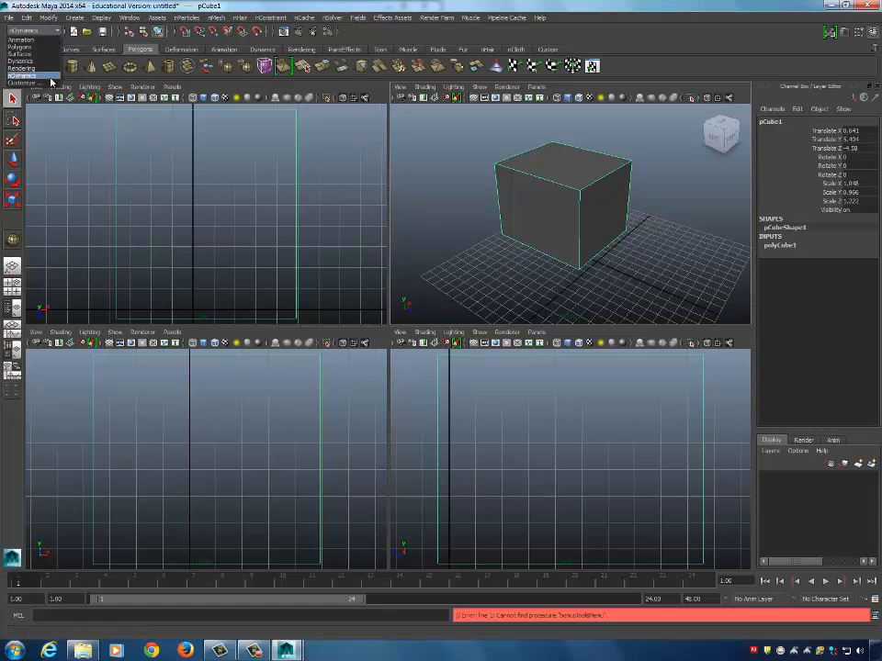
pyautogui.click(27, 47)
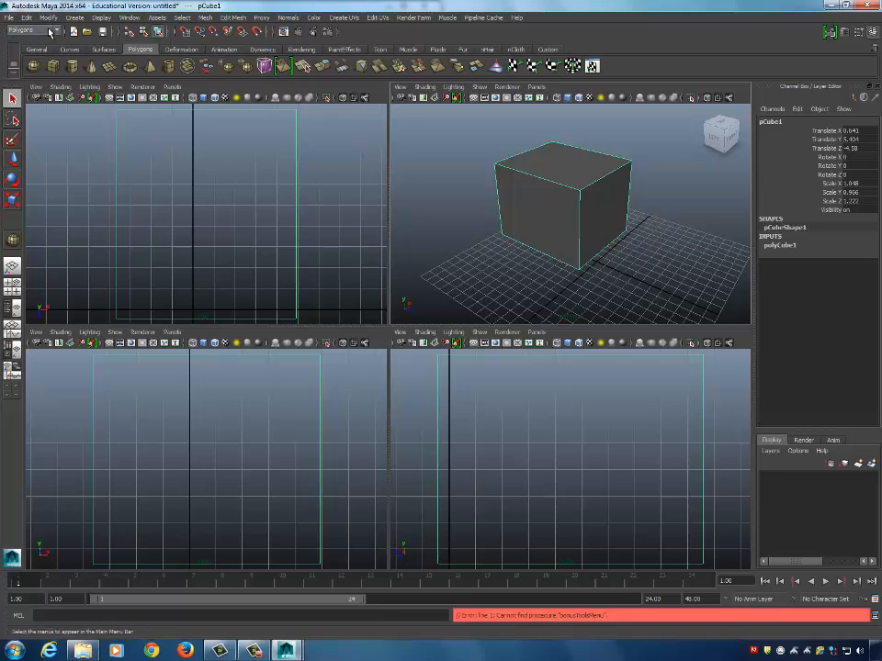
# Change the menu set to Animation and set it back to Polygons.
pyautogui.click(32, 29)
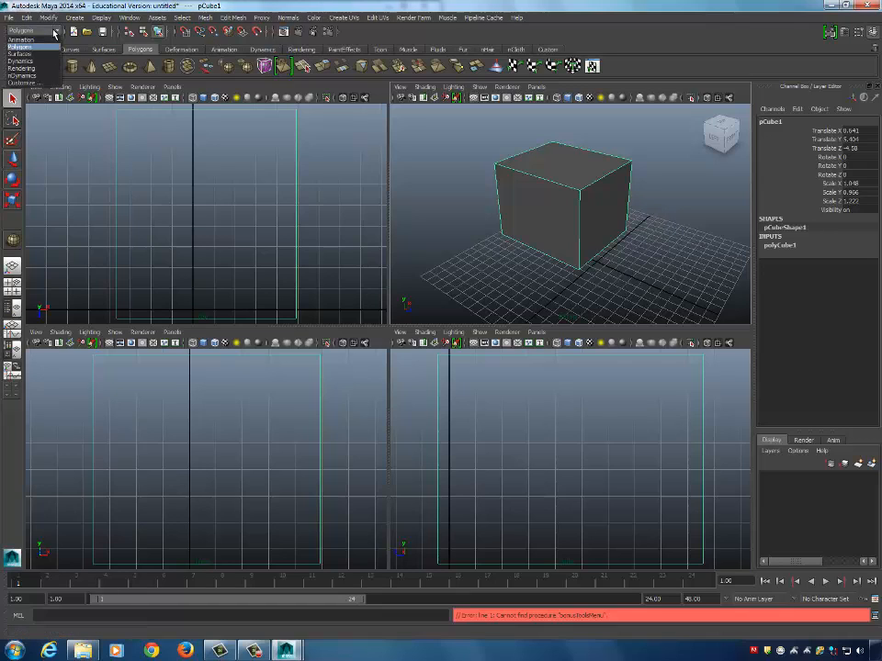
pyautogui.click(28, 24)
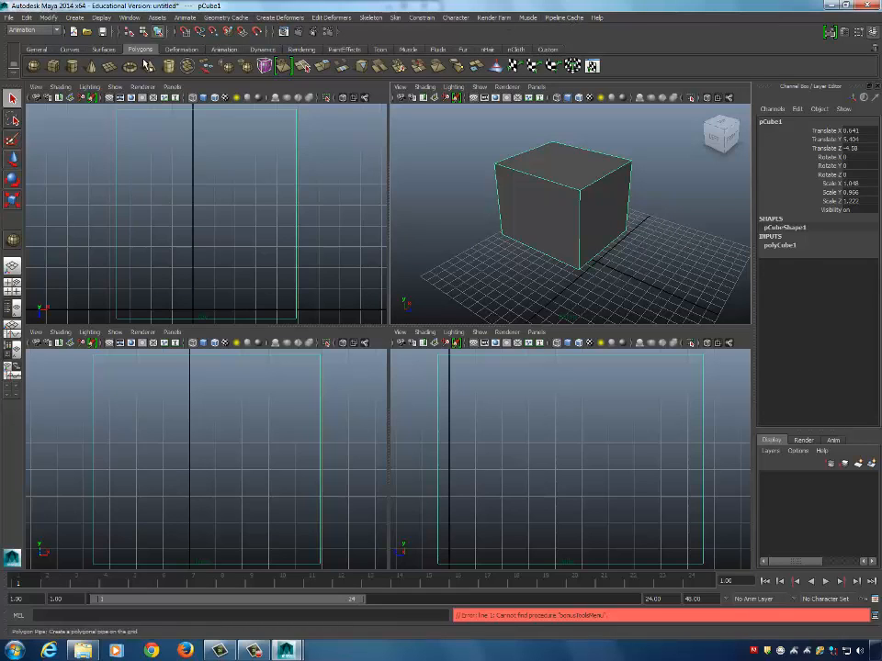
pyautogui.click(32, 29)
pyautogui.click(34, 47)
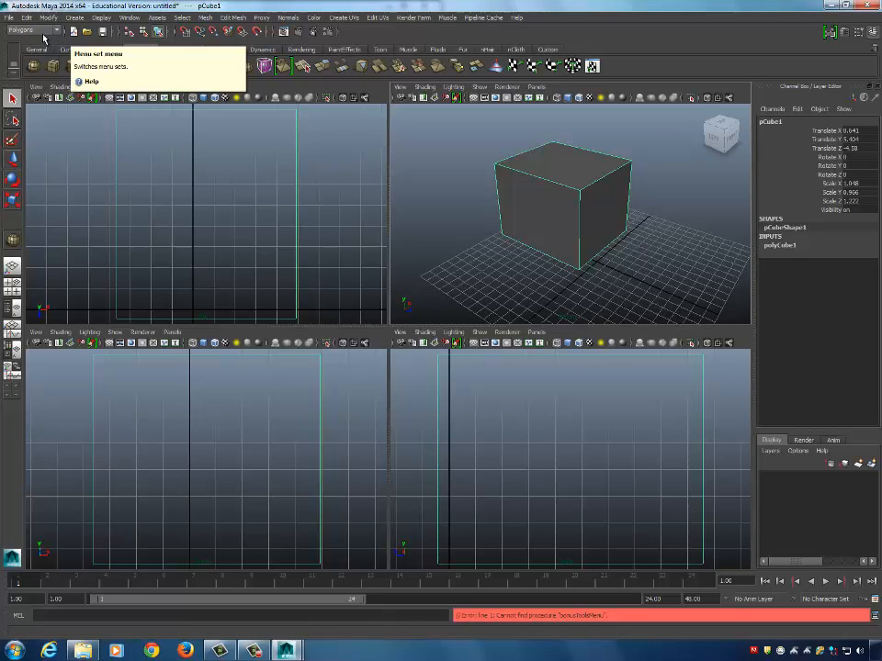
# Switch the active menu set to Surfaces and return it to Polygons.
pyautogui.click(41, 31)
pyautogui.click(34, 42)
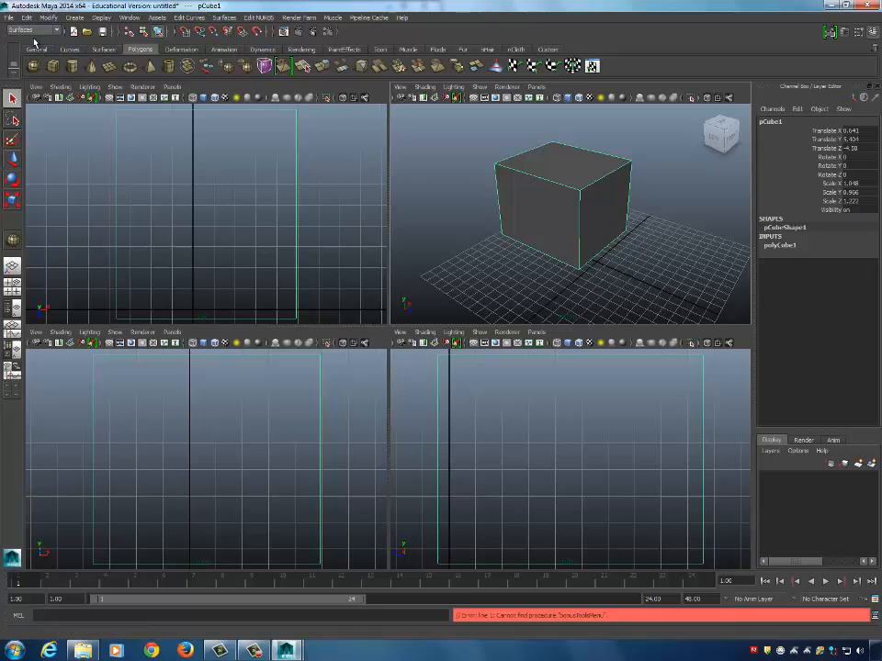
pyautogui.click(30, 31)
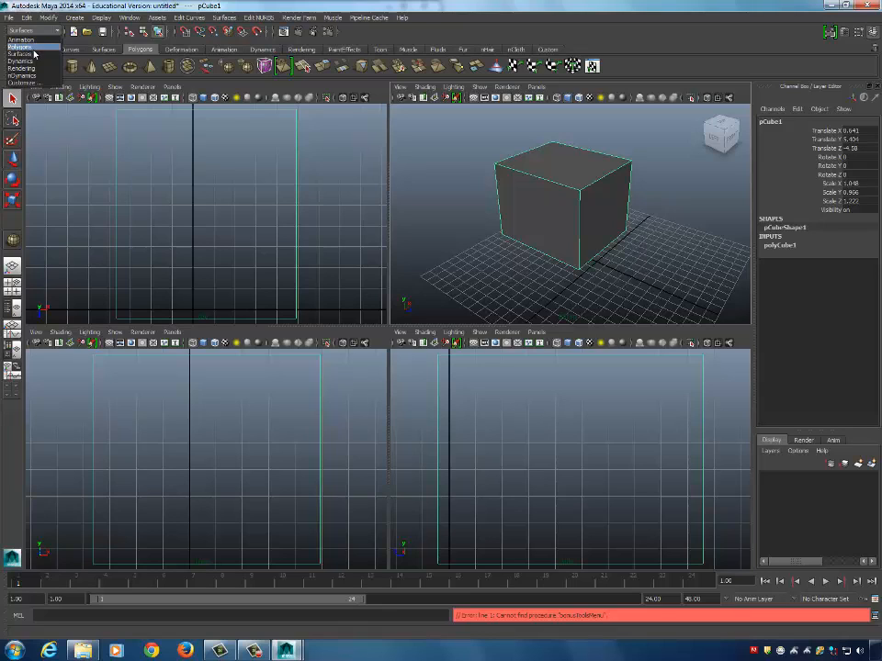
pyautogui.click(29, 48)
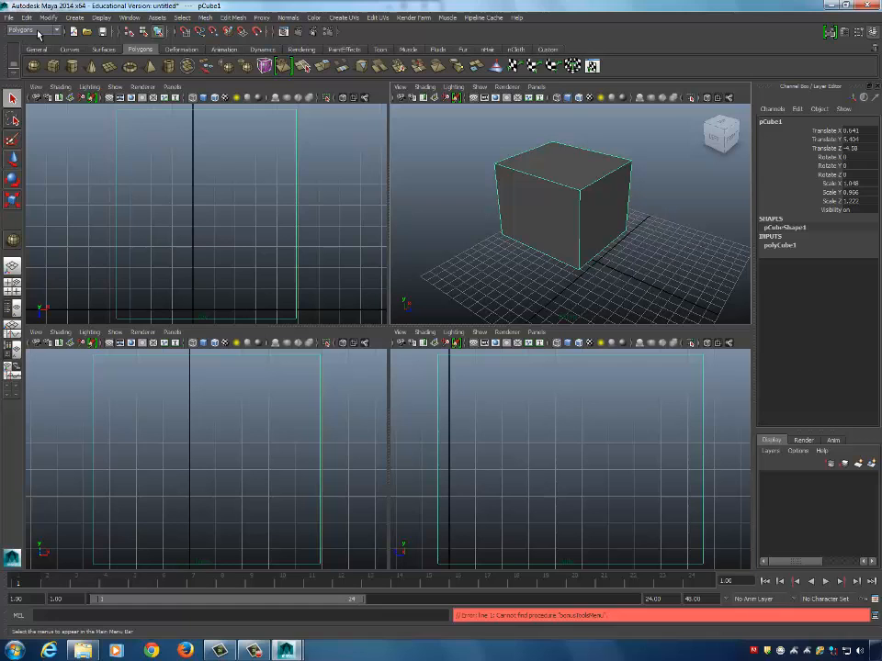
pyautogui.click(129, 18)
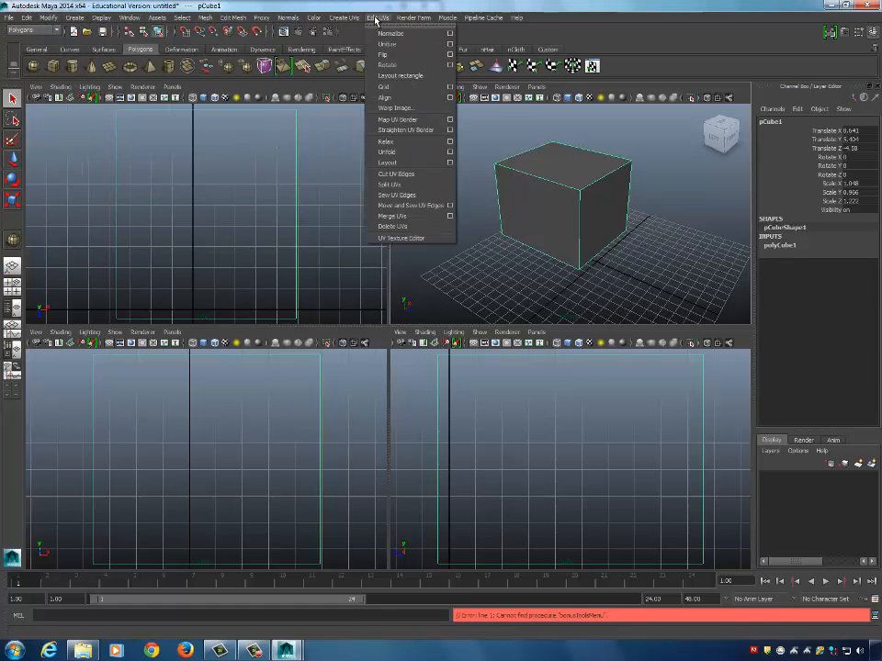
pyautogui.click(362, 6)
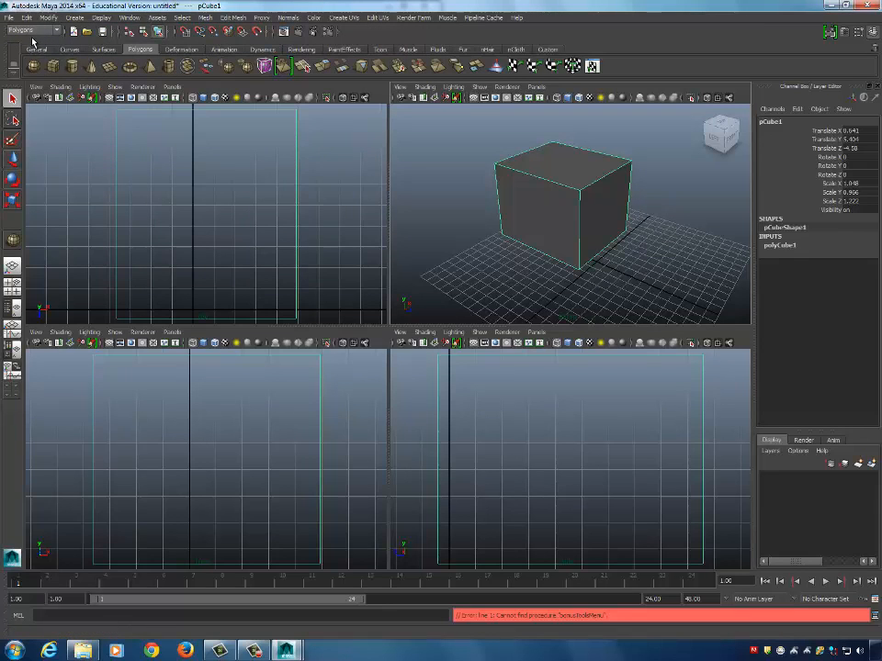
pyautogui.click(11, 31)
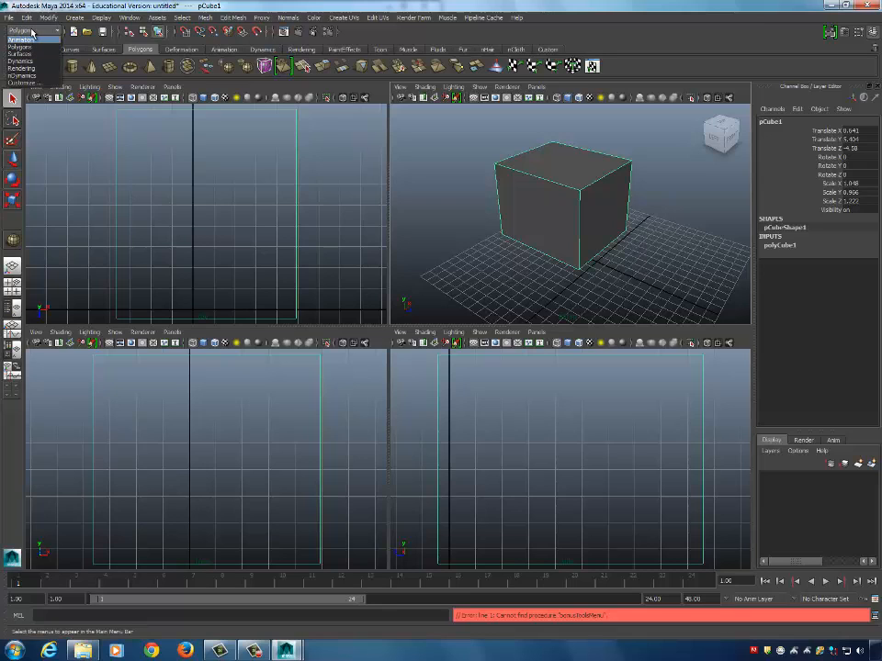
pyautogui.click(187, 3)
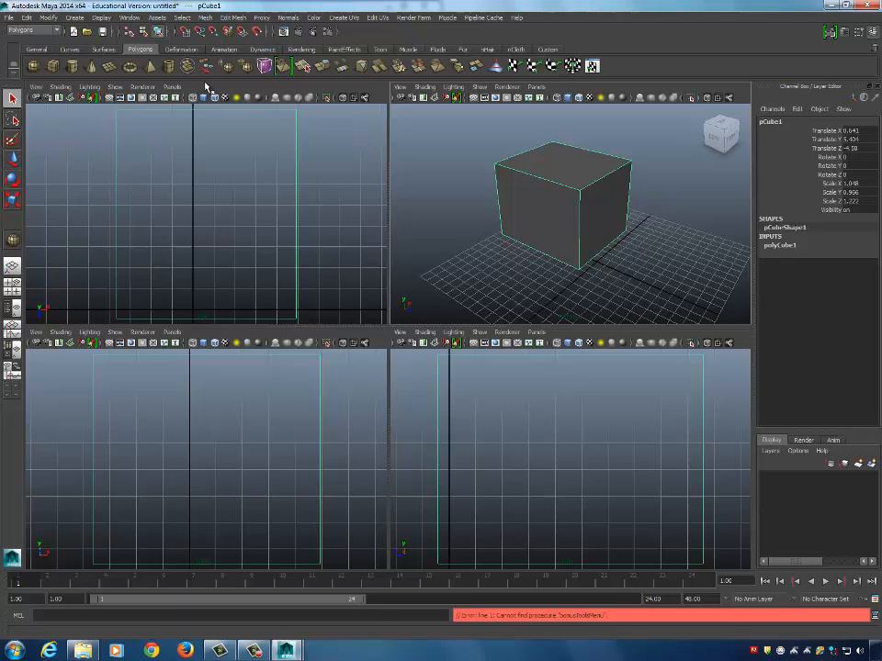
# Cycle through the Animation, Surfaces, Dynamics and Rendering menu sets and return to the Polygons set.
pyautogui.middleClick(208, 163)
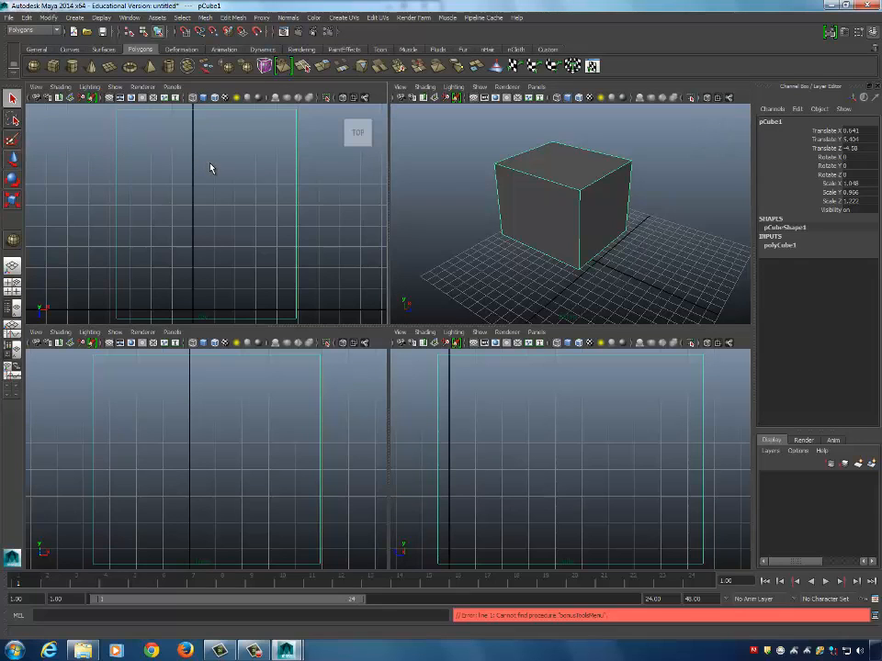
pyautogui.press('F2')
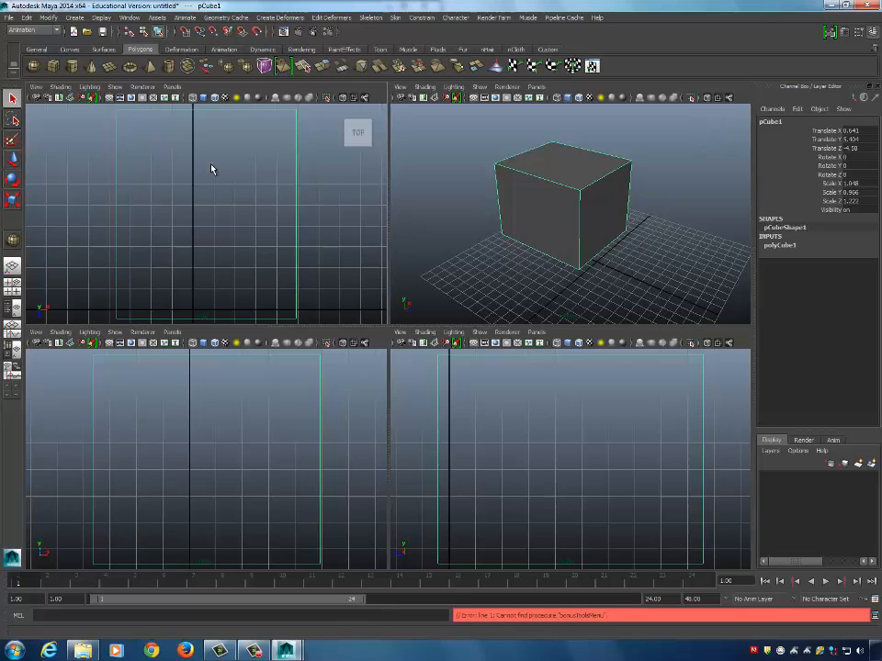
pyautogui.press('F4')
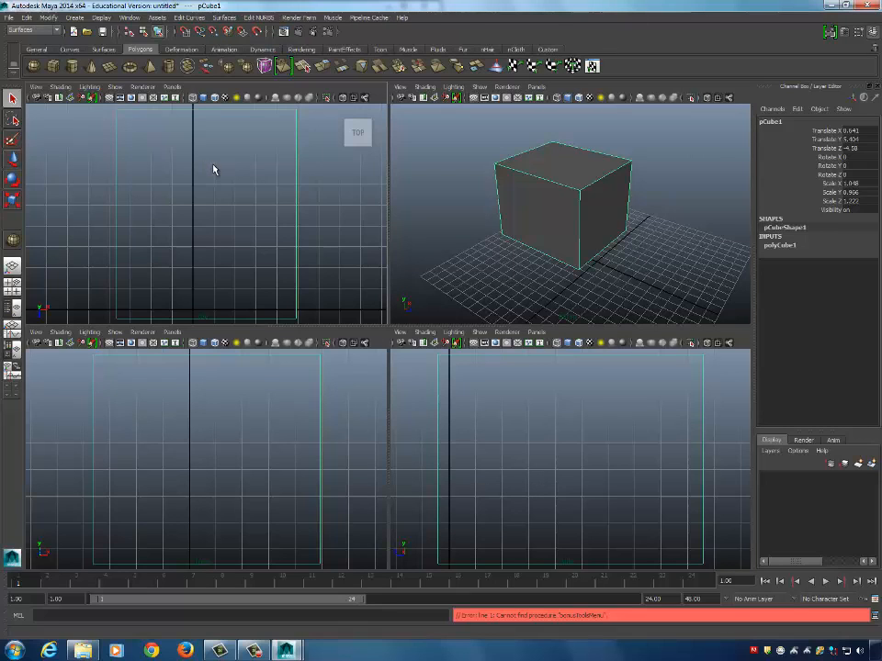
pyautogui.press('F5')
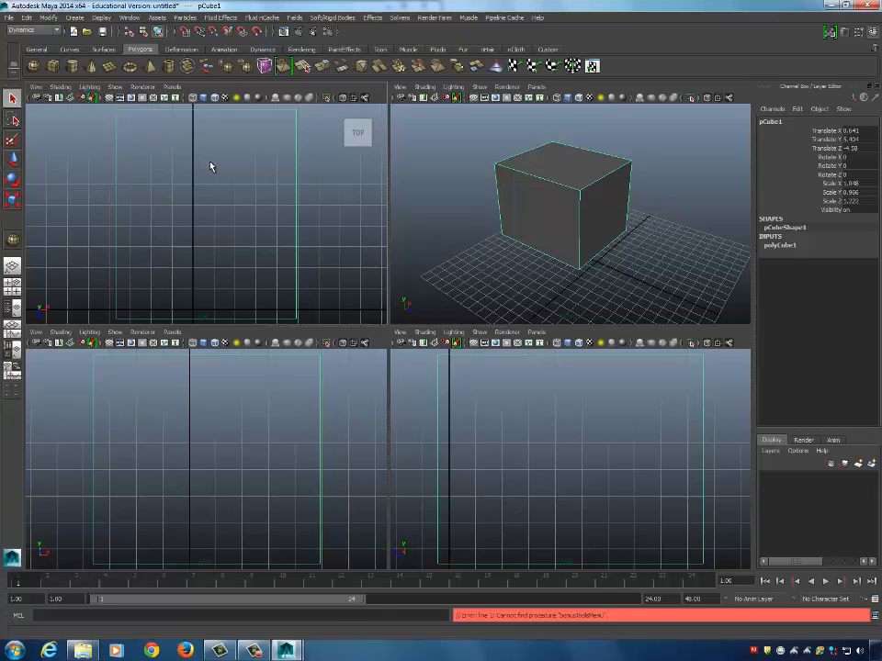
pyautogui.press('F6')
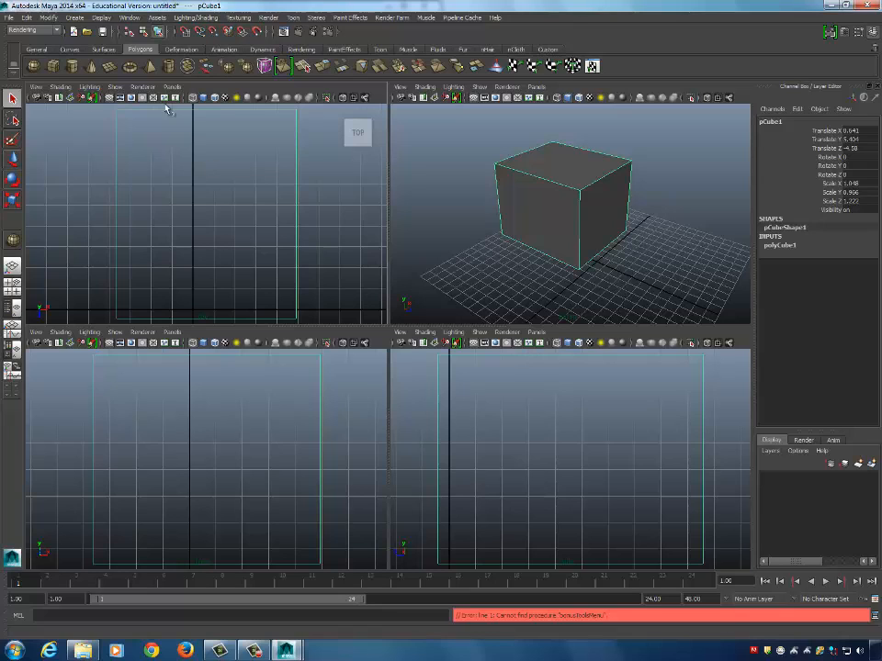
pyautogui.click(53, 31)
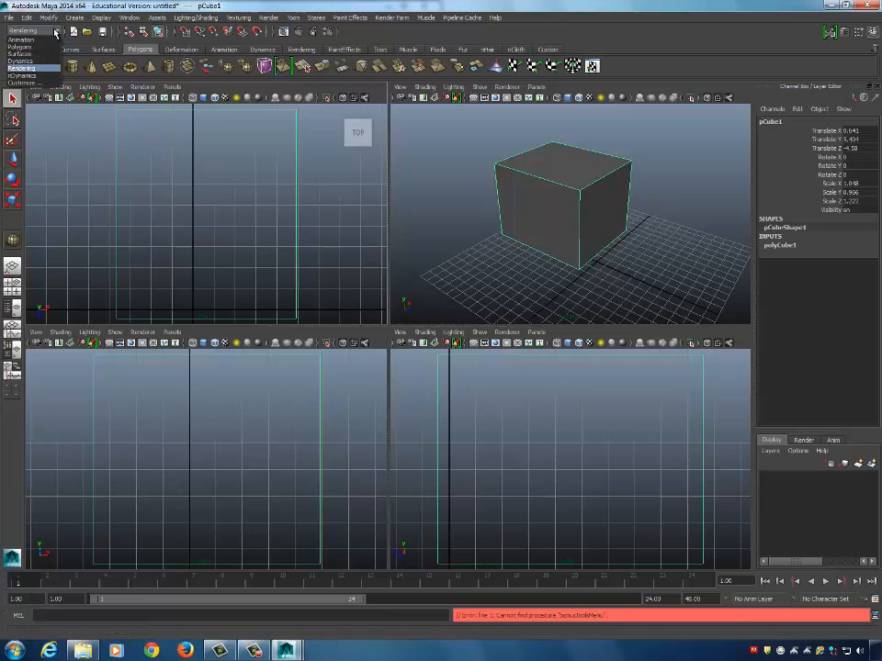
pyautogui.click(130, 5)
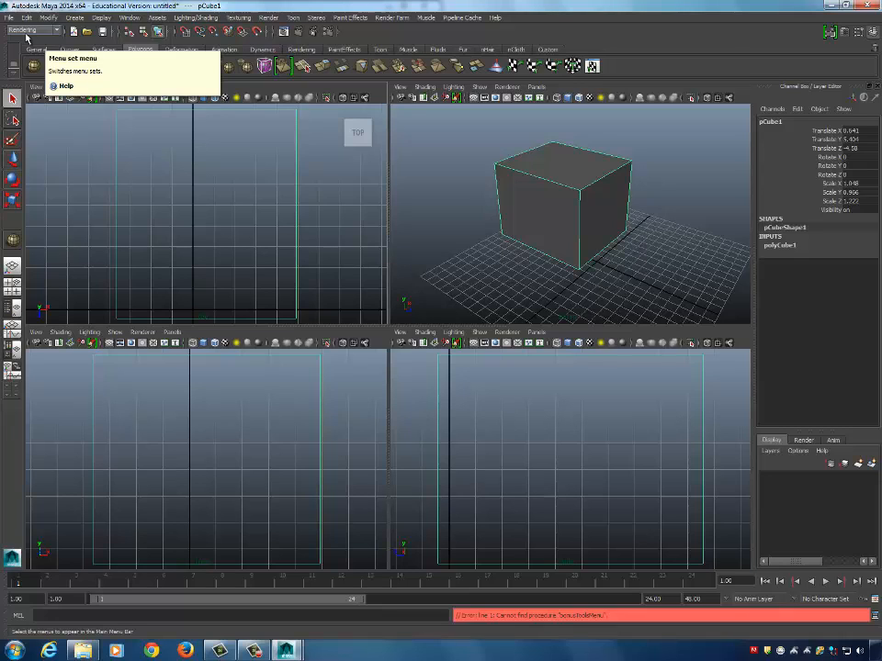
pyautogui.press('F3')
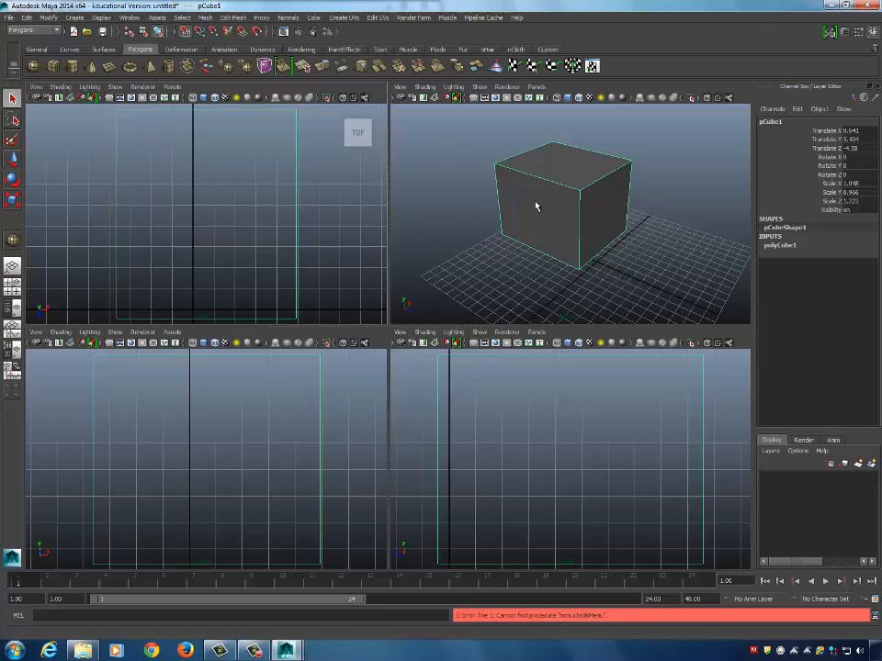
# Activate the Move tool for the cube and maximise the perspective view.
pyautogui.press('w')
pyautogui.scroll(-3, 567, 197)
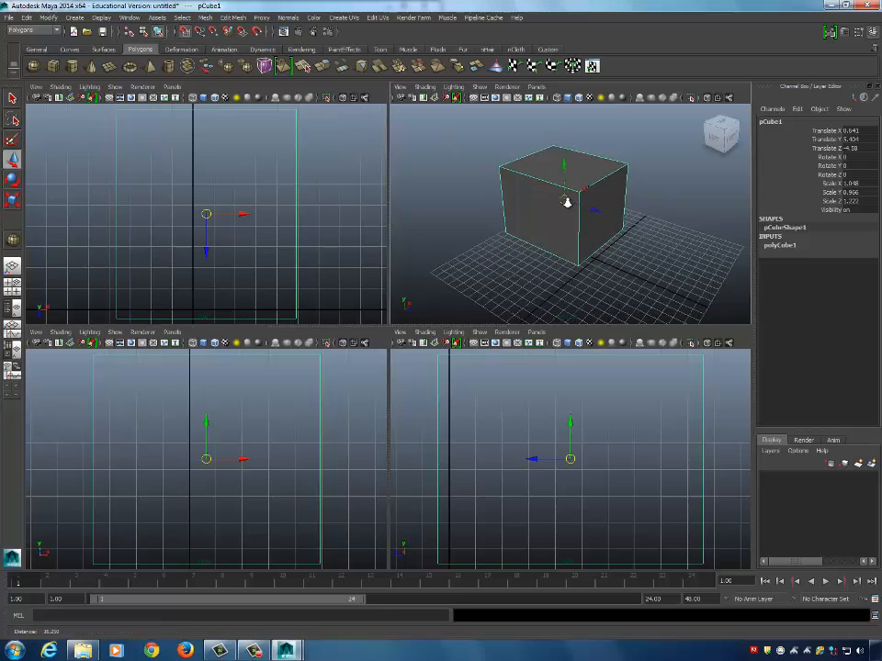
pyautogui.click(184, 31)
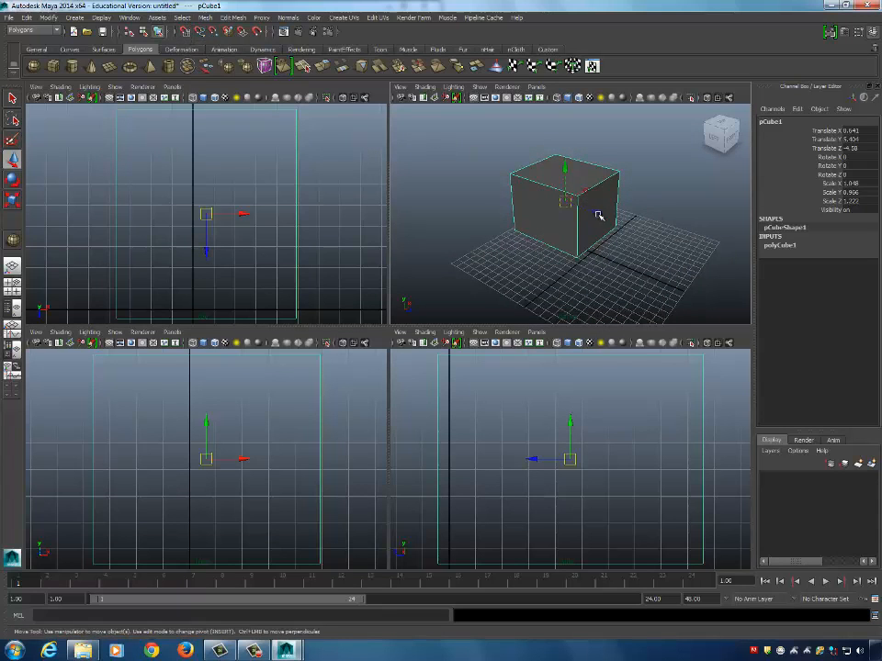
pyautogui.press('space')
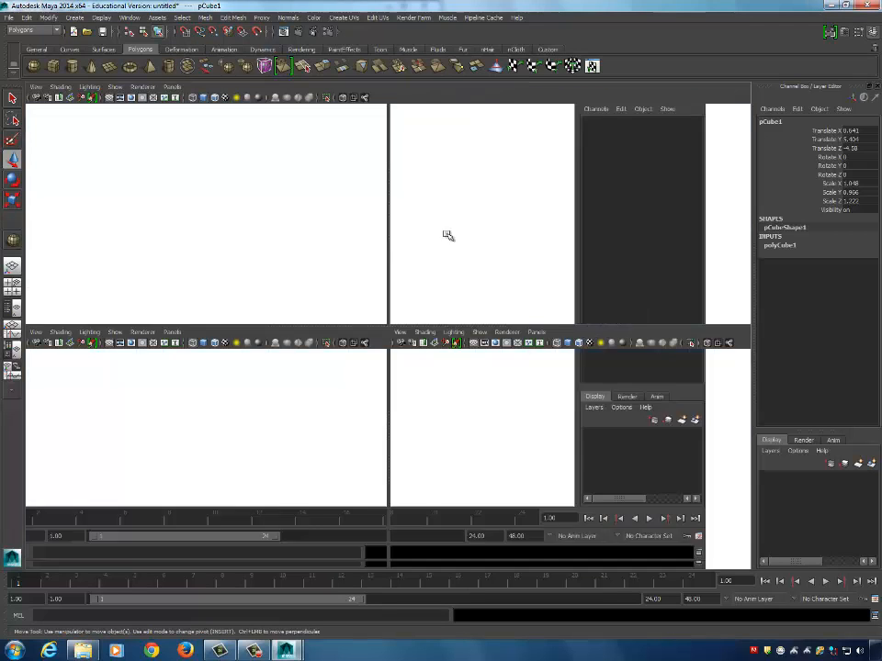
pyautogui.scroll(3, 596, 267)
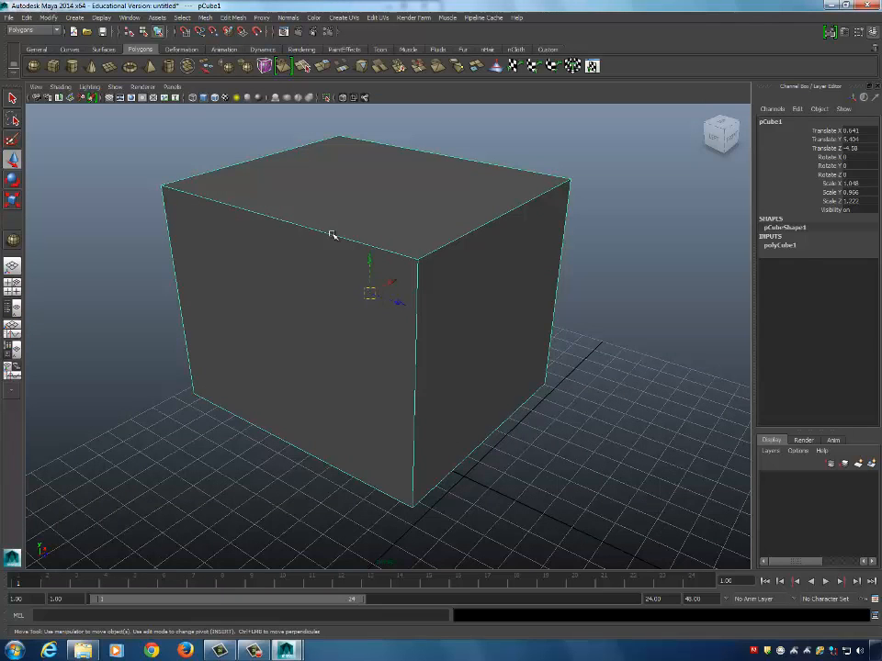
# Turn on grid snapping and move the cube to X 6, Y 0, Z -9.
pyautogui.click(185, 33)
pyautogui.moveTo(371, 294); pyautogui.dragTo(338, 310)
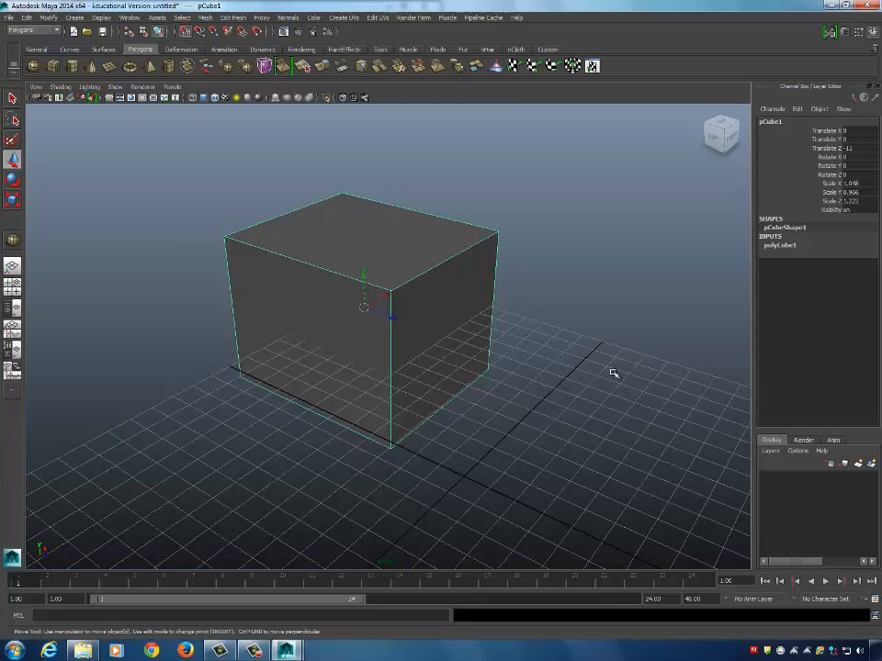
pyautogui.moveTo(365, 309); pyautogui.dragTo(360, 337)
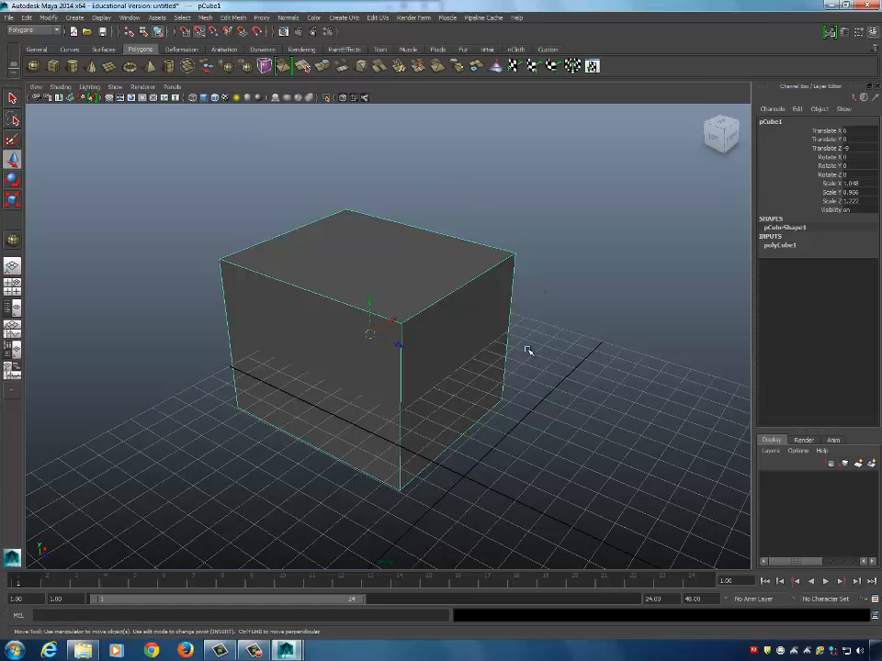
# Duplicate the cube and move the copy along the Z axis until it stands clear of the original.
pyautogui.keyDown('alt'); pyautogui.moveTo(525, 350); pyautogui.dragTo(412, 341, button='right'); pyautogui.keyUp('alt')
pyautogui.keyDown('alt'); pyautogui.moveTo(413, 338); pyautogui.dragTo(405, 279, button='middle'); pyautogui.keyUp('alt')
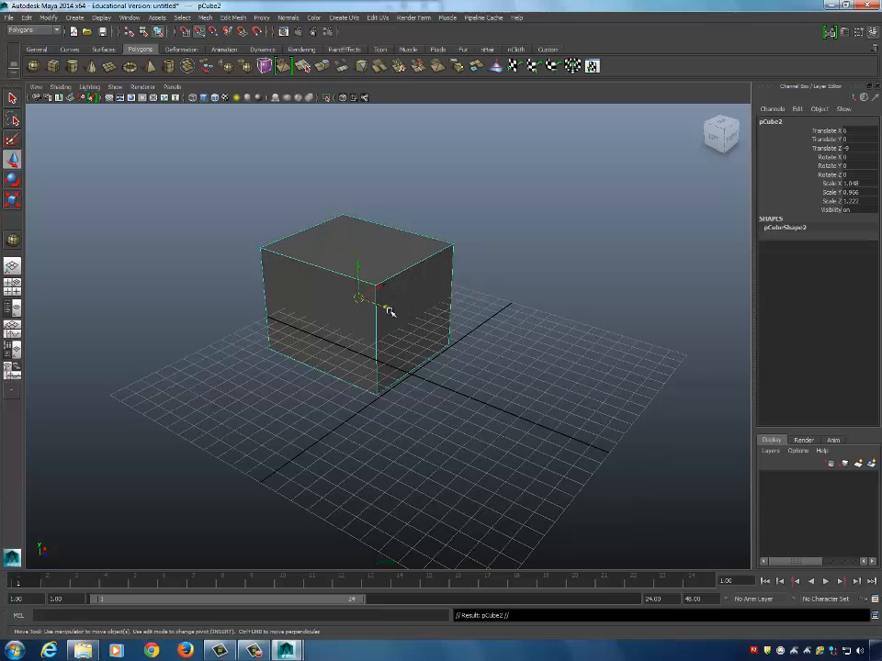
pyautogui.hotkey('ctrl', 'd')
pyautogui.moveTo(388, 308); pyautogui.dragTo(484, 331)
pyautogui.click(366, 256)
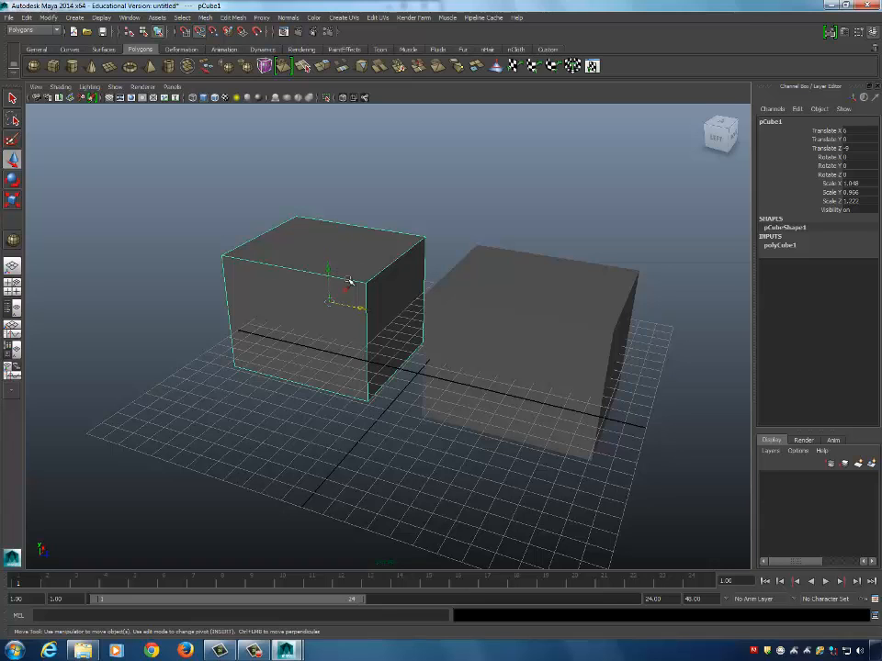
pyautogui.hotkey('ctrl', 'd')
pyautogui.moveTo(344, 289); pyautogui.dragTo(210, 404)
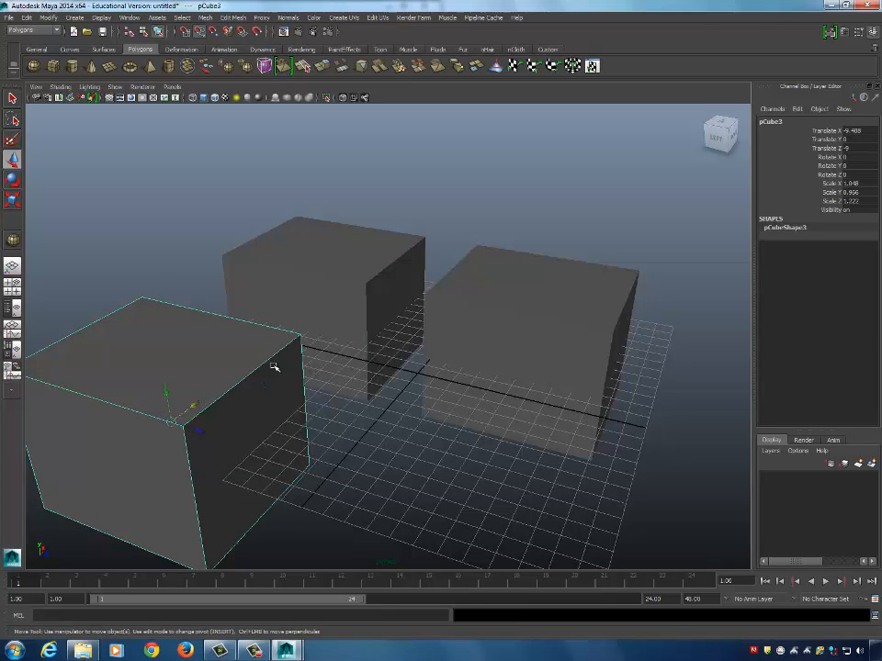
pyautogui.press('Delete')
# Duplicate the original cube in place, and raise the original to Y 6 before deleting it.
pyautogui.click(322, 301)
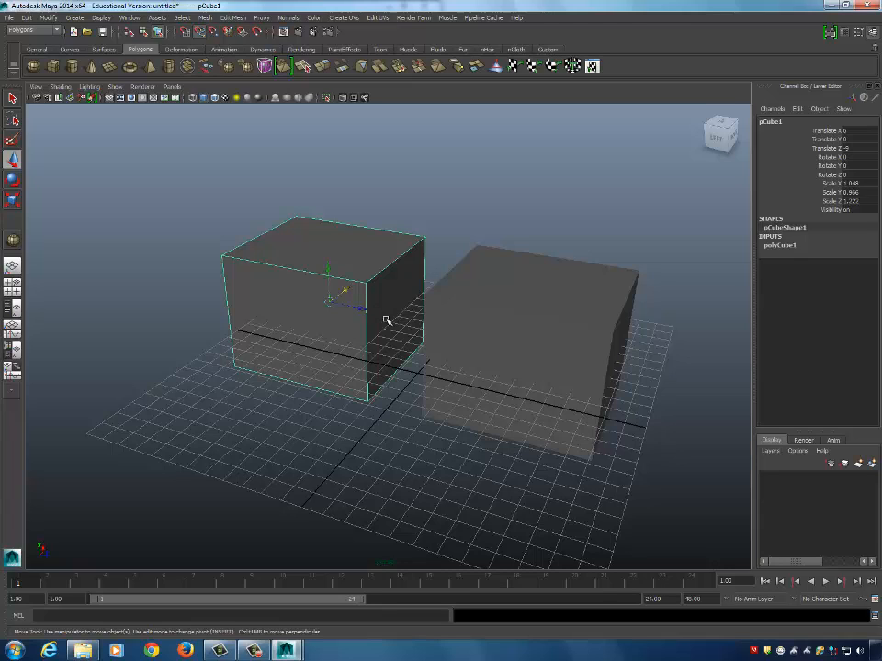
pyautogui.hotkey('ctrl', 'd')
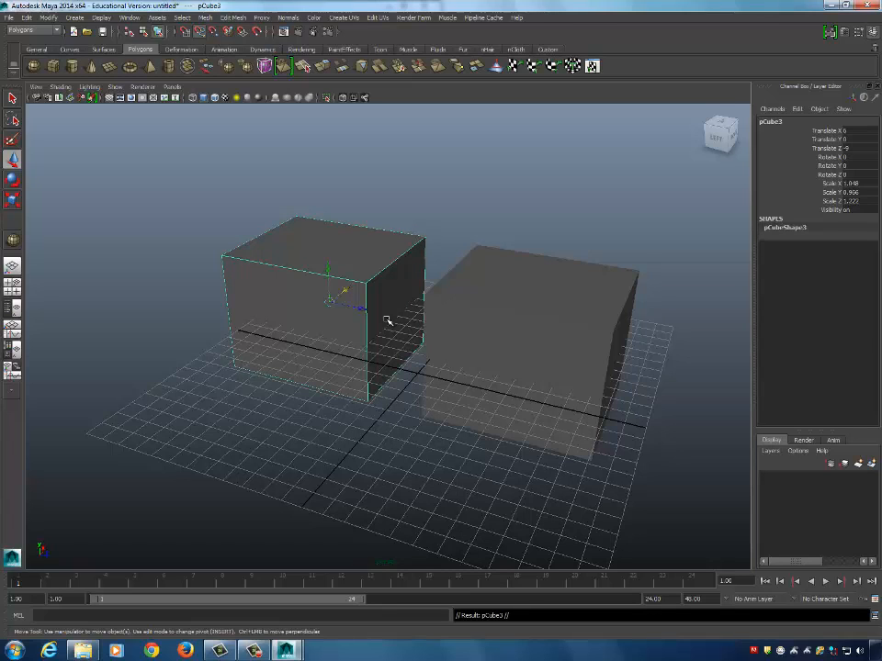
pyautogui.click(396, 198)
pyautogui.click(392, 294)
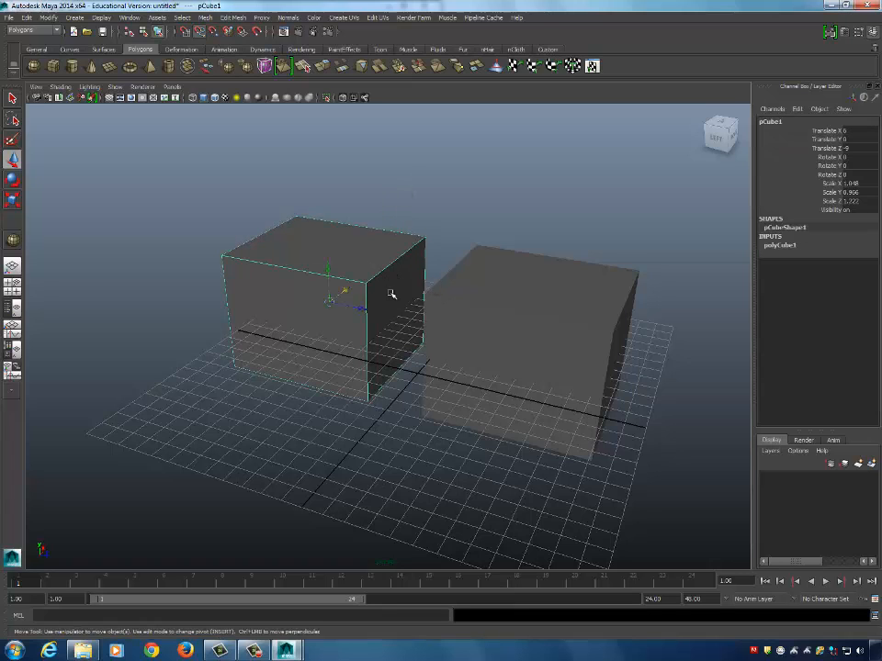
pyautogui.moveTo(329, 270); pyautogui.dragTo(327, 184)
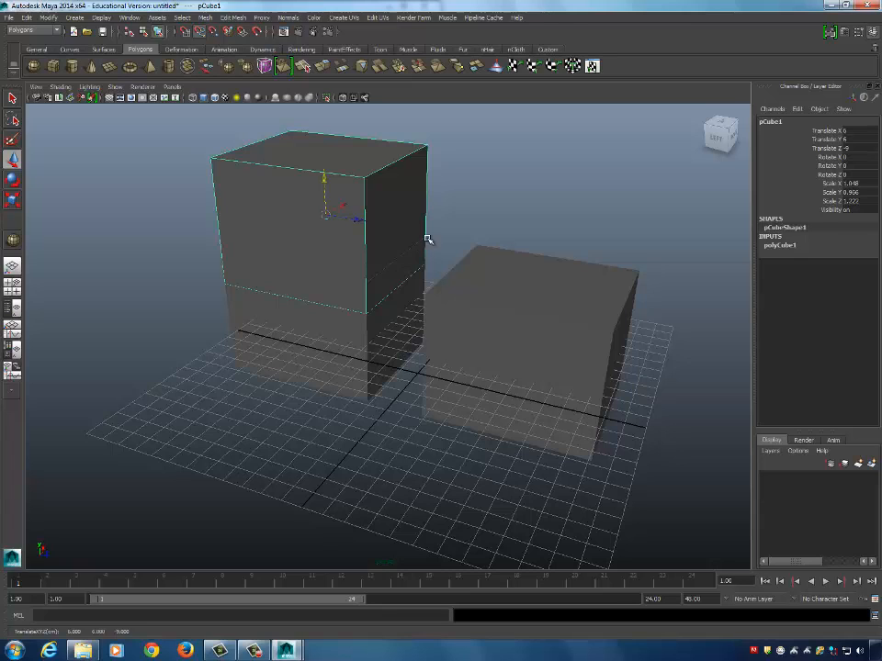
pyautogui.press('Delete')
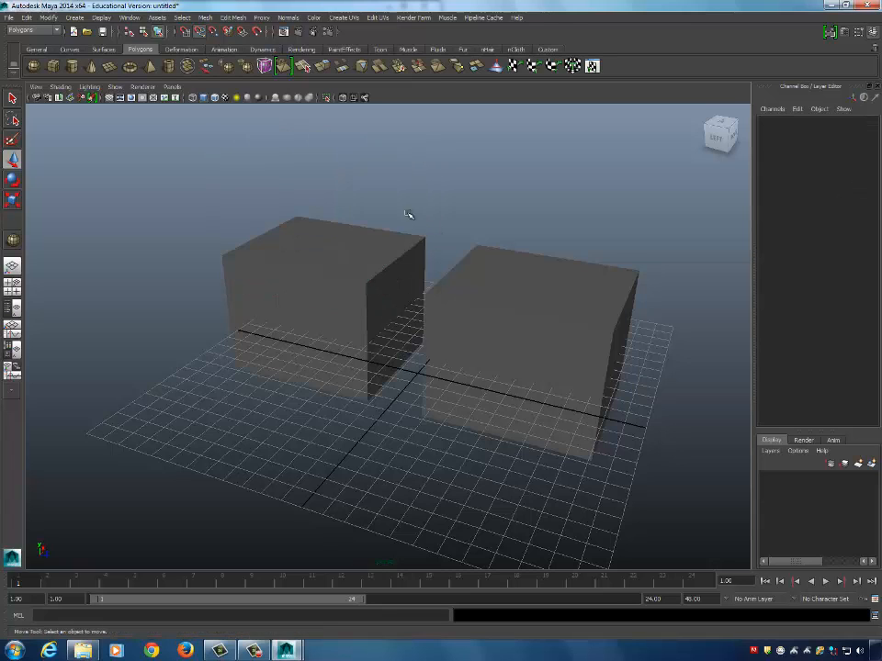
# Move the cube left at the original spot freely and curve-snap it to the second cube's top corner at X 1.709, Y 3.952, Z -0.409.
pyautogui.click(391, 237)
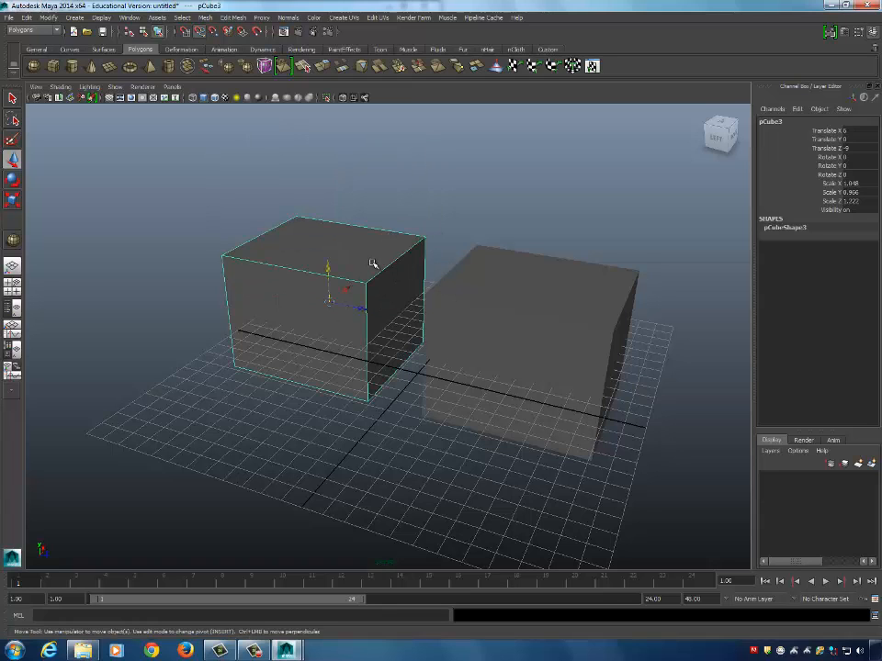
pyautogui.moveTo(317, 326); pyautogui.dragTo(242, 366)
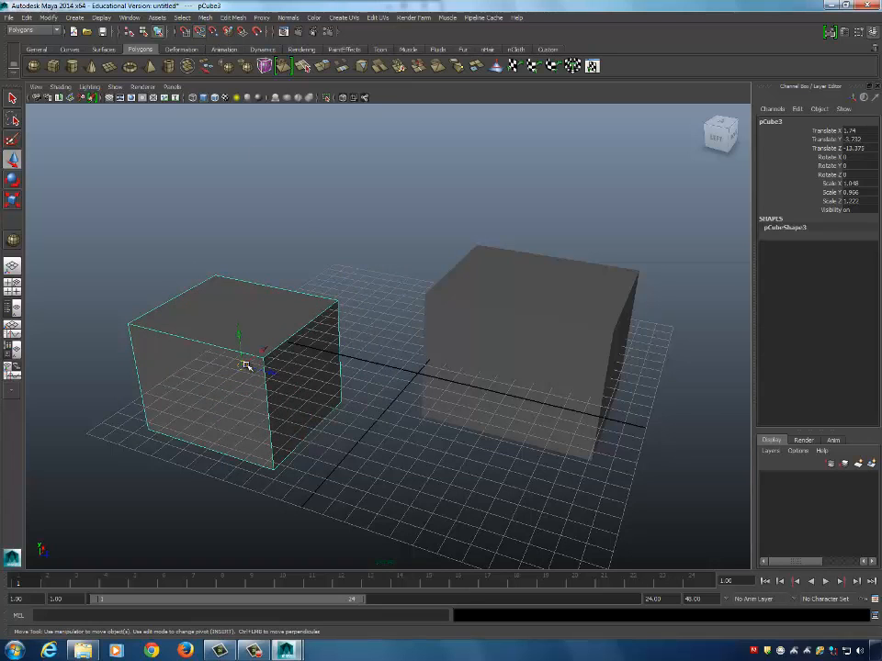
pyautogui.moveTo(244, 365); pyautogui.dragTo(556, 249)
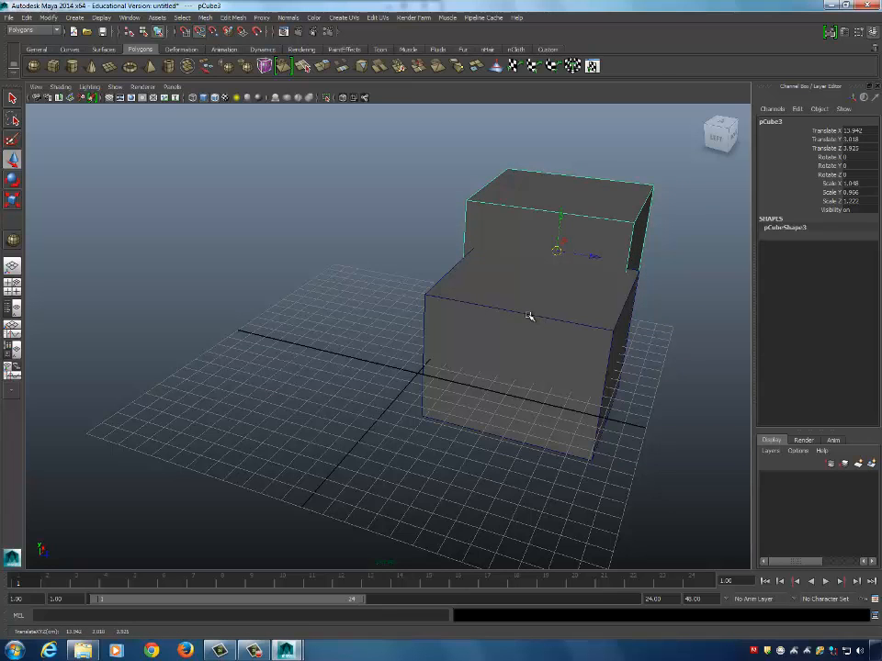
pyautogui.moveTo(528, 316); pyautogui.dragTo(584, 323, button='middle')
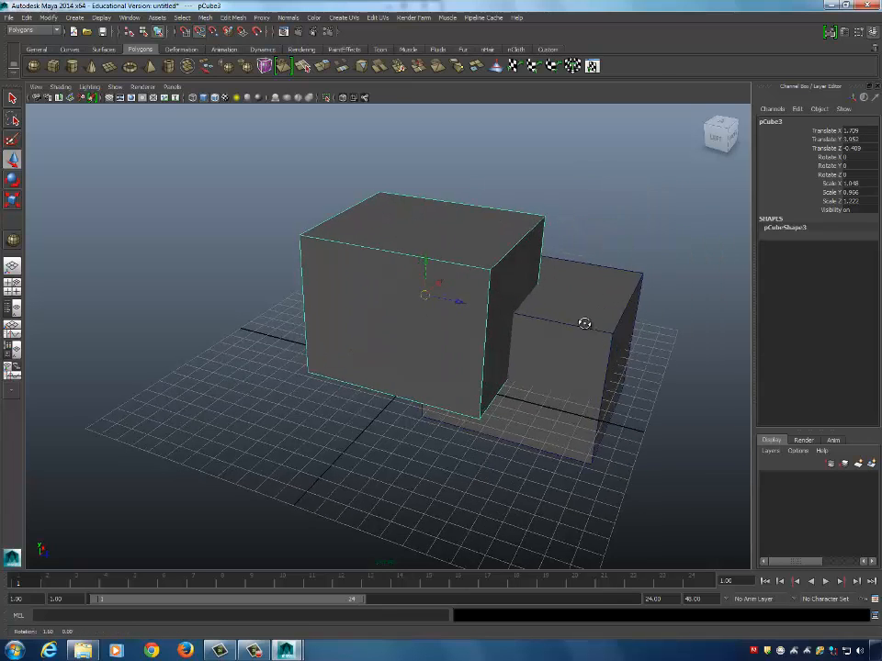
# Curve-snap the cube along the second cube's top edges from corner to corner, ending at X 10.291, Y 3.952, Z -0.409.
pyautogui.keyDown('alt'); pyautogui.moveTo(584, 323); pyautogui.dragTo(407, 277); pyautogui.keyUp('alt')
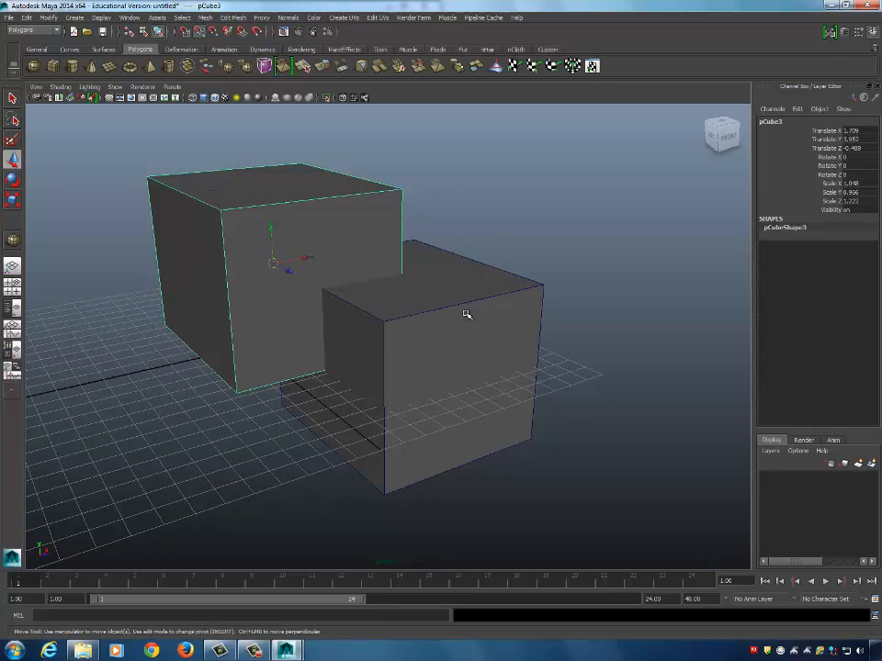
pyautogui.moveTo(458, 305); pyautogui.dragTo(643, 304, button='middle')
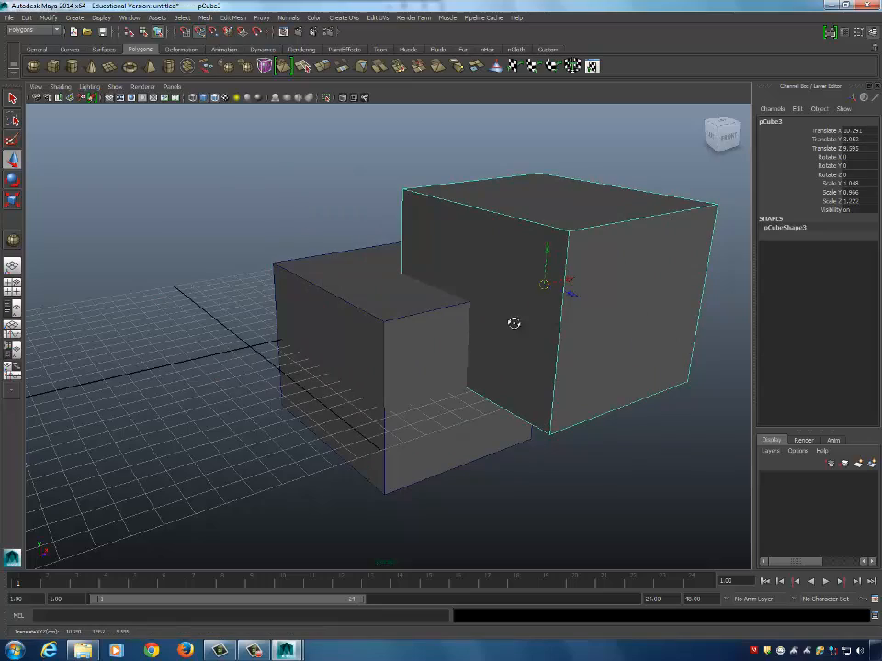
pyautogui.keyDown('alt'); pyautogui.moveTo(514, 320); pyautogui.dragTo(562, 319); pyautogui.keyUp('alt')
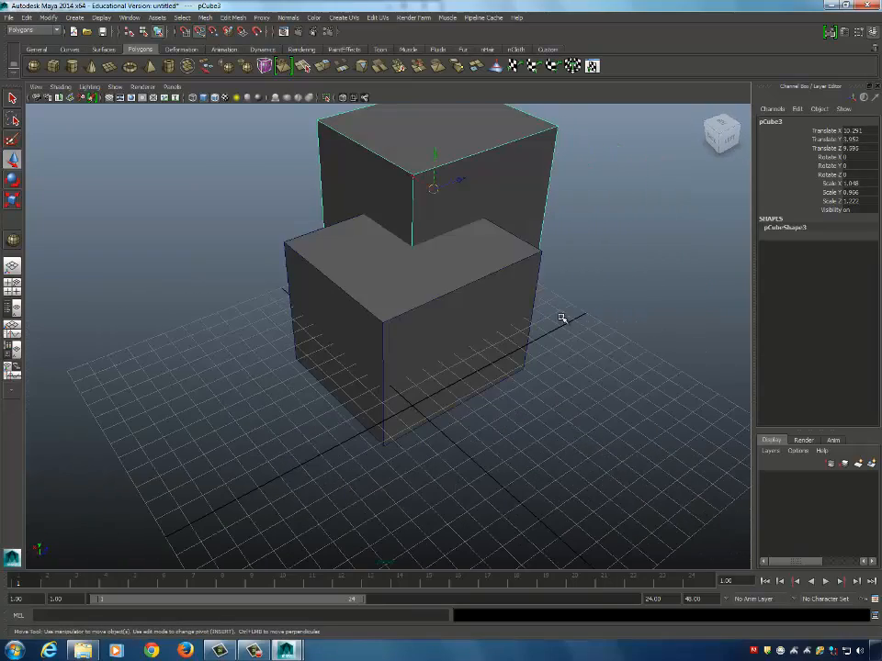
pyautogui.moveTo(477, 284); pyautogui.dragTo(596, 274, button='middle')
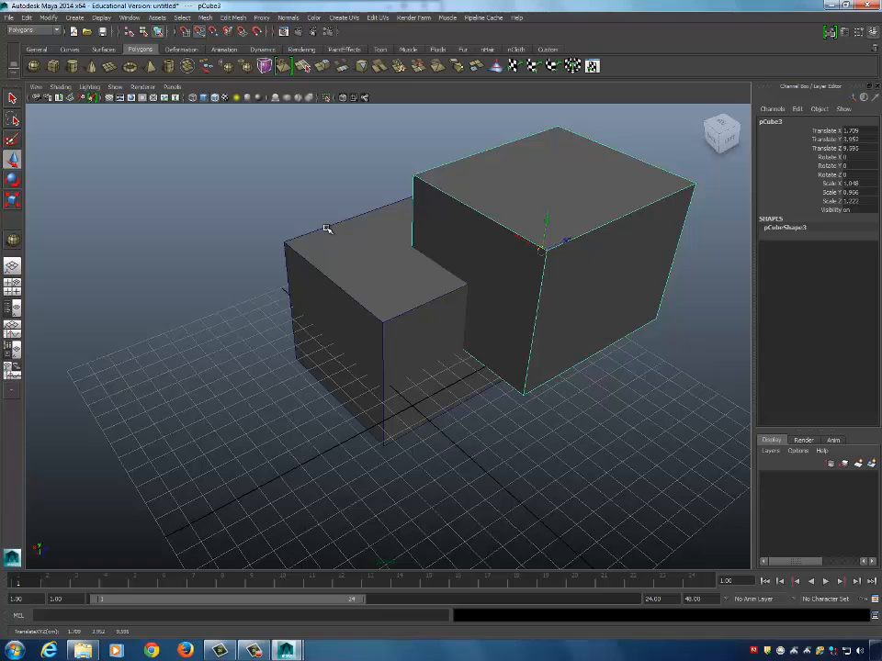
pyautogui.moveTo(332, 224); pyautogui.dragTo(236, 251, button='middle')
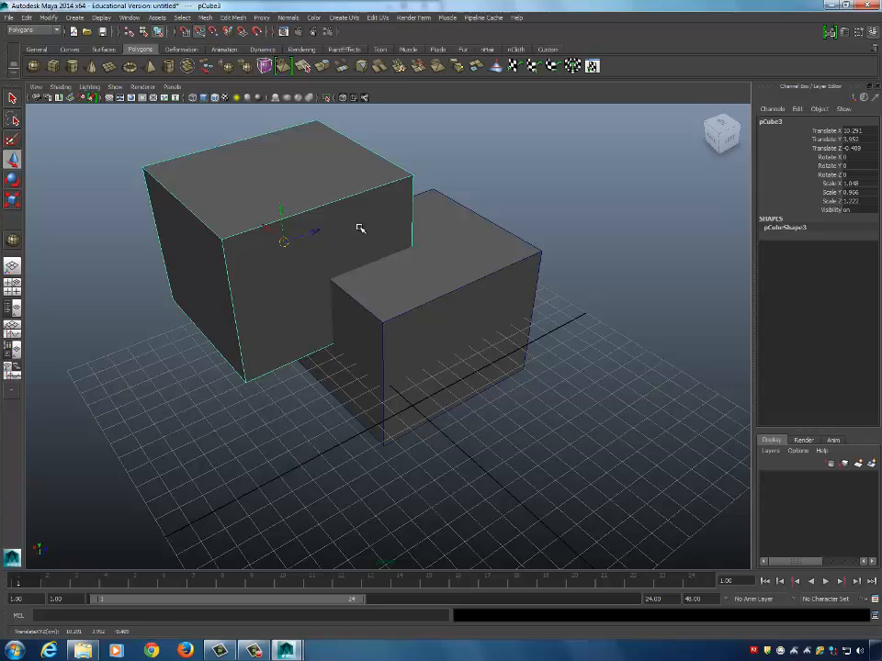
# Pull the cube along Z to about -5.4 and curve-snap it back onto the second cube's top edge at about Z 6.9.
pyautogui.moveTo(359, 228)
pyautogui.keyDown('alt'); pyautogui.mouseDown()
pyautogui.moveTo(393, 233)
pyautogui.moveTo(356, 240)
pyautogui.mouseUp(); pyautogui.keyUp('alt')
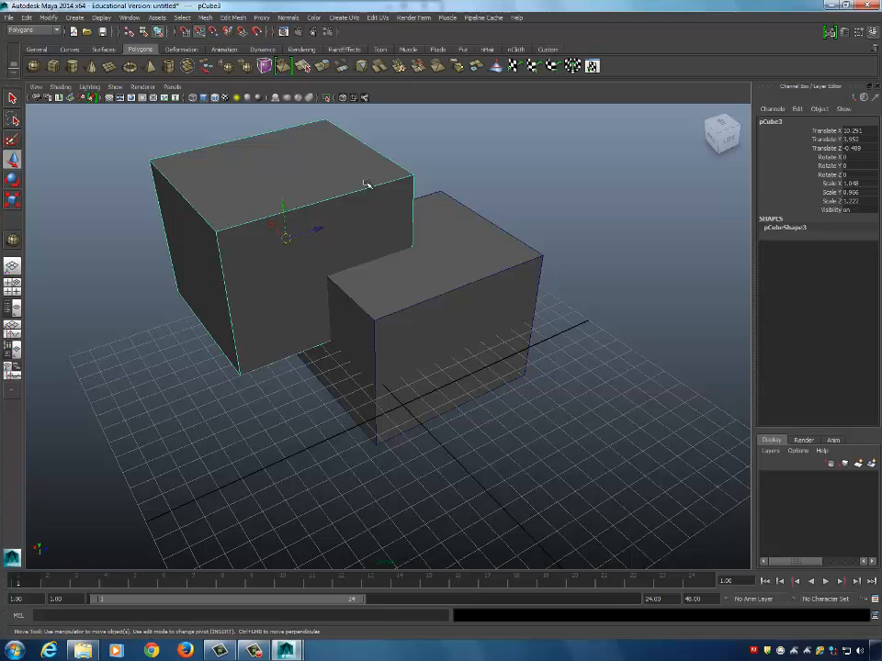
pyautogui.keyDown('alt'); pyautogui.moveTo(365, 184); pyautogui.dragTo(331, 252); pyautogui.keyUp('alt')
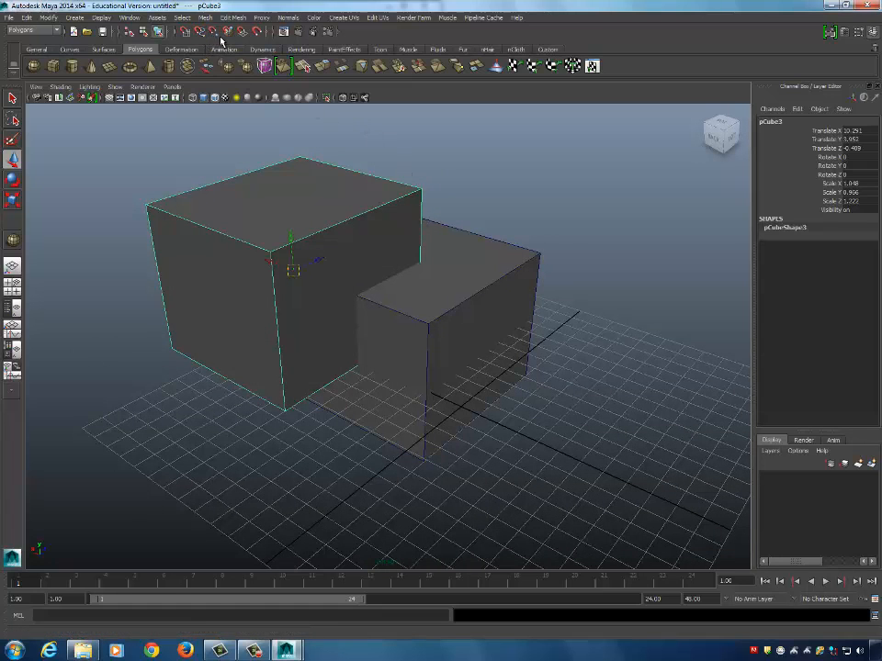
pyautogui.keyDown('alt'); pyautogui.moveTo(403, 193); pyautogui.dragTo(395, 223); pyautogui.keyUp('alt')
pyautogui.moveTo(323, 253); pyautogui.dragTo(202, 253)
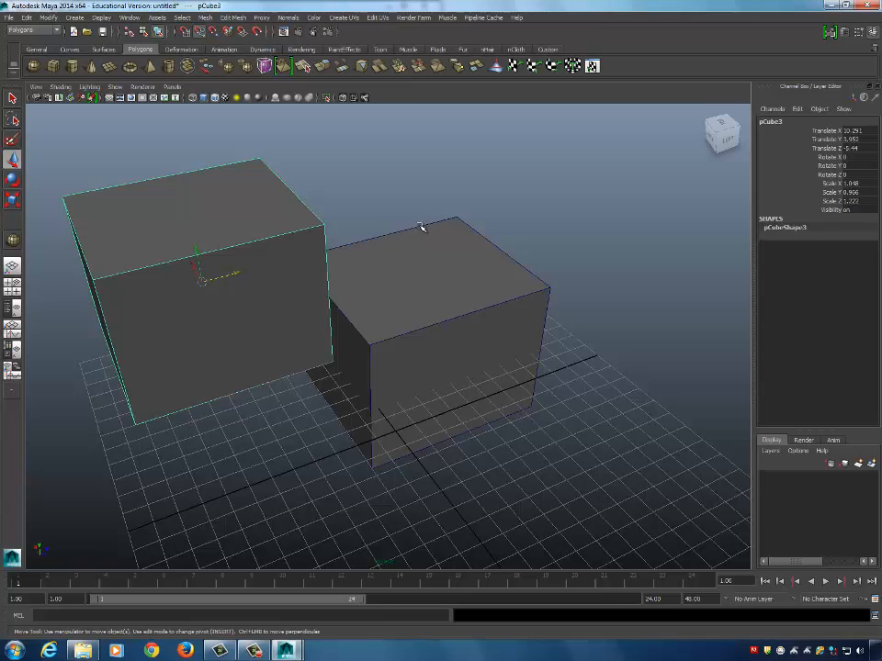
pyautogui.moveTo(415, 227); pyautogui.dragTo(399, 249, button='middle')
pyautogui.scroll(2, 401, 251)
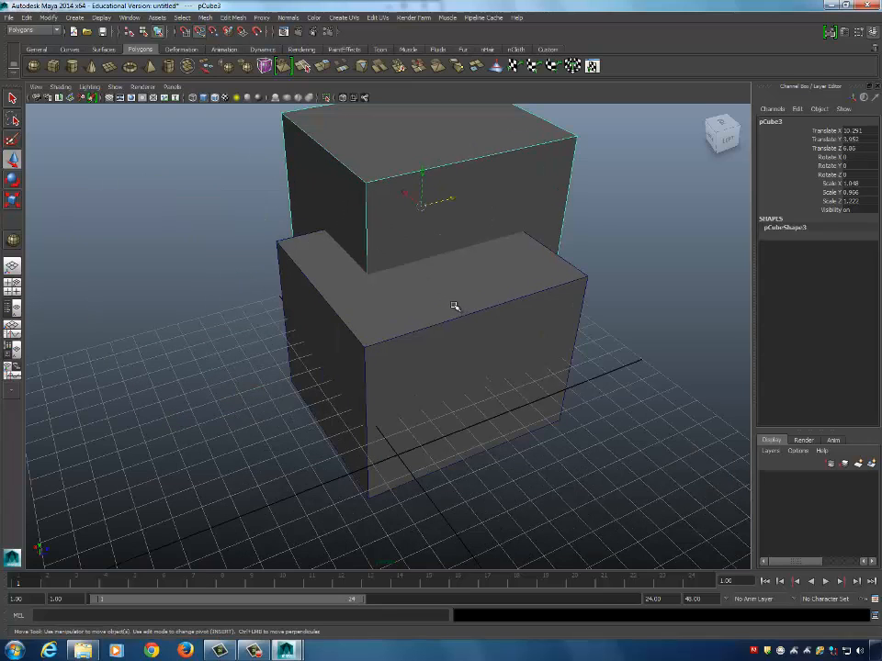
# Slide the upper cube back and forth along the second cube's top edge with curve snapping, ending at about Z 4.5.
pyautogui.moveTo(463, 317); pyautogui.dragTo(549, 296, button='middle')
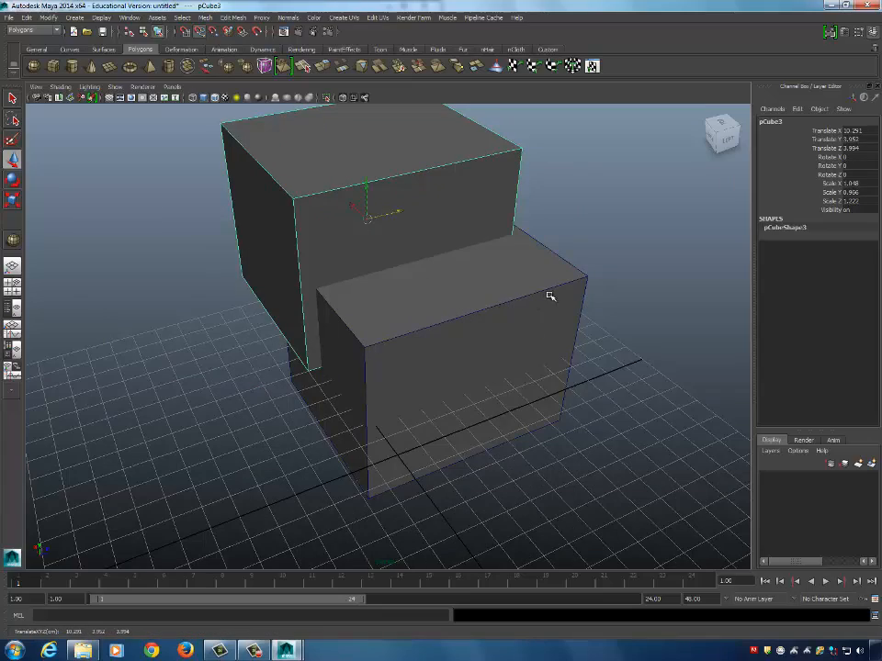
pyautogui.keyDown('alt'); pyautogui.moveTo(561, 288); pyautogui.dragTo(521, 267); pyautogui.keyUp('alt')
pyautogui.moveTo(519, 257); pyautogui.dragTo(490, 276, button='middle')
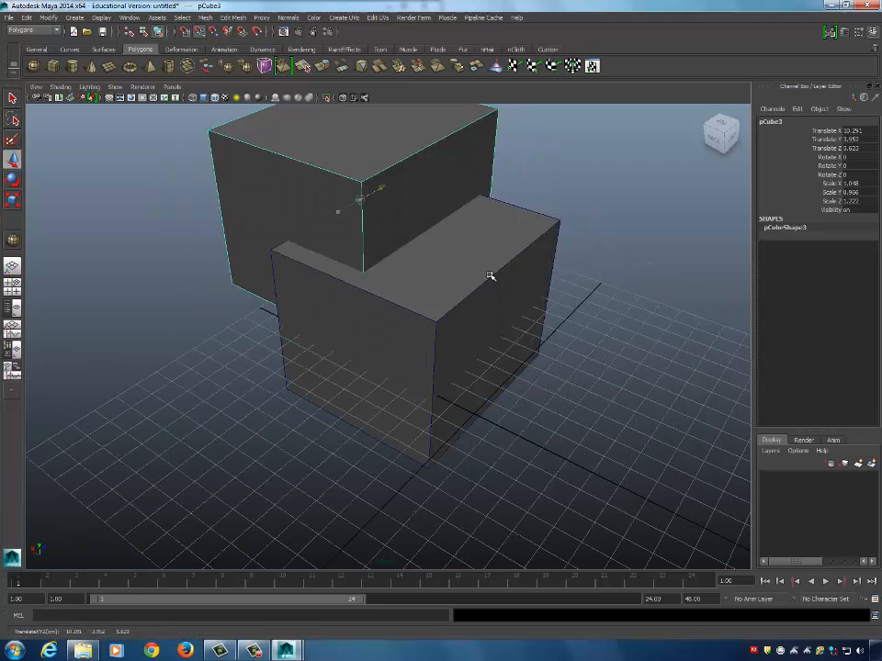
pyautogui.click(531, 250)
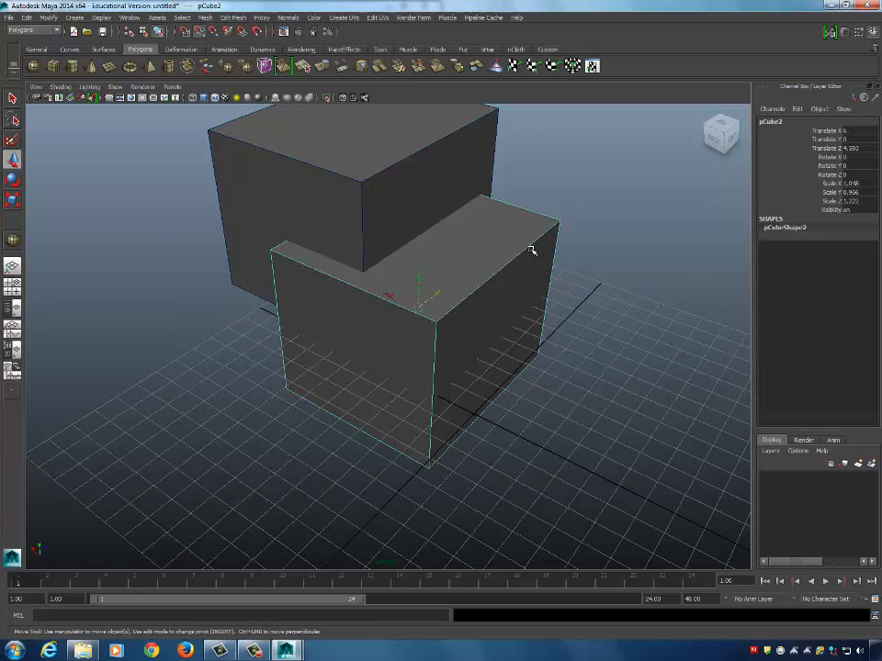
pyautogui.click(446, 170)
pyautogui.moveTo(506, 265); pyautogui.dragTo(493, 267, button='middle')
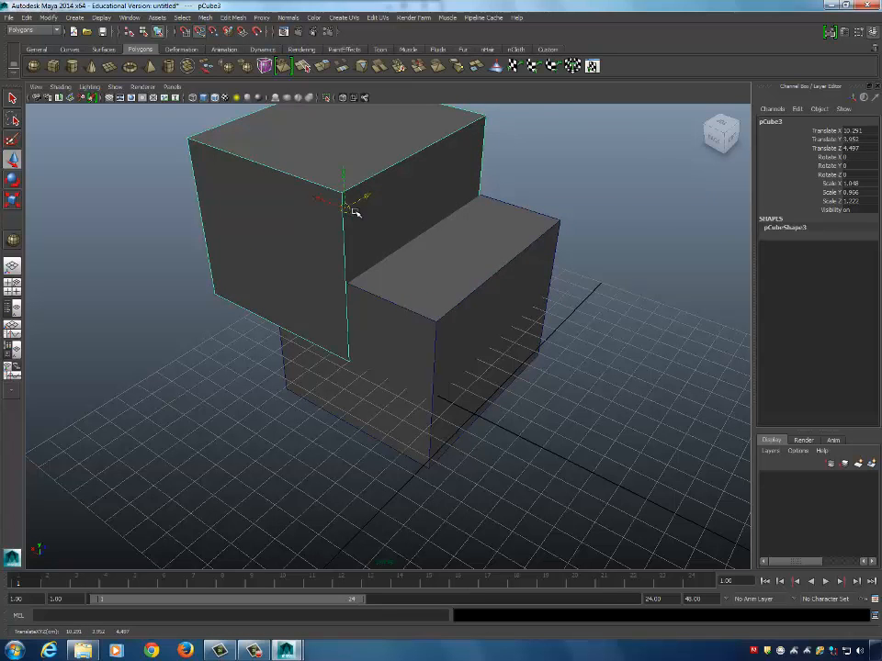
# Curve-snap the upper cube onto the second cube's opposite top edge at X 1.709 and about Z 8.2, and delete it.
pyautogui.moveTo(354, 211); pyautogui.dragTo(459, 303)
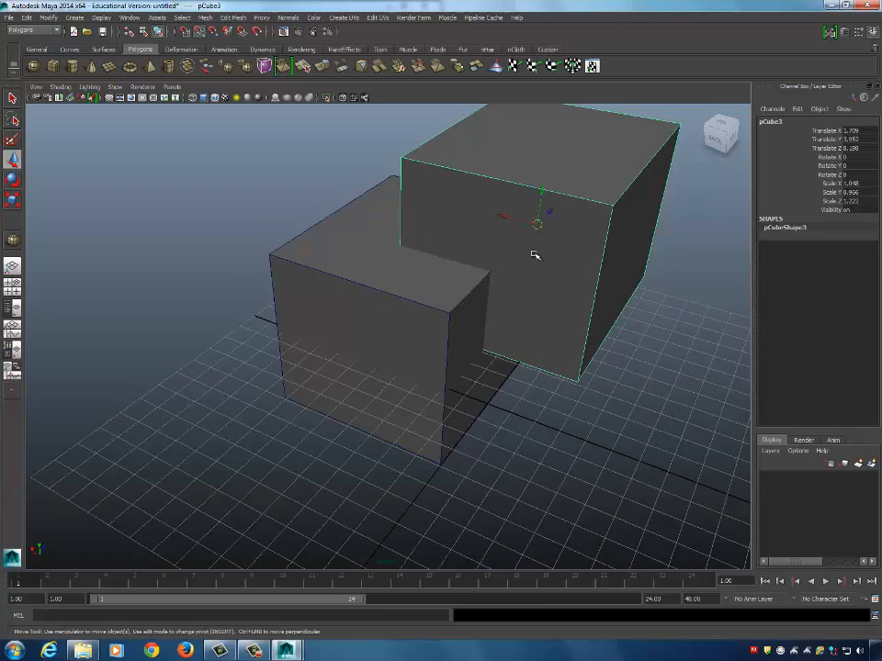
pyautogui.keyDown('alt'); pyautogui.moveTo(549, 252); pyautogui.dragTo(516, 267); pyautogui.keyUp('alt')
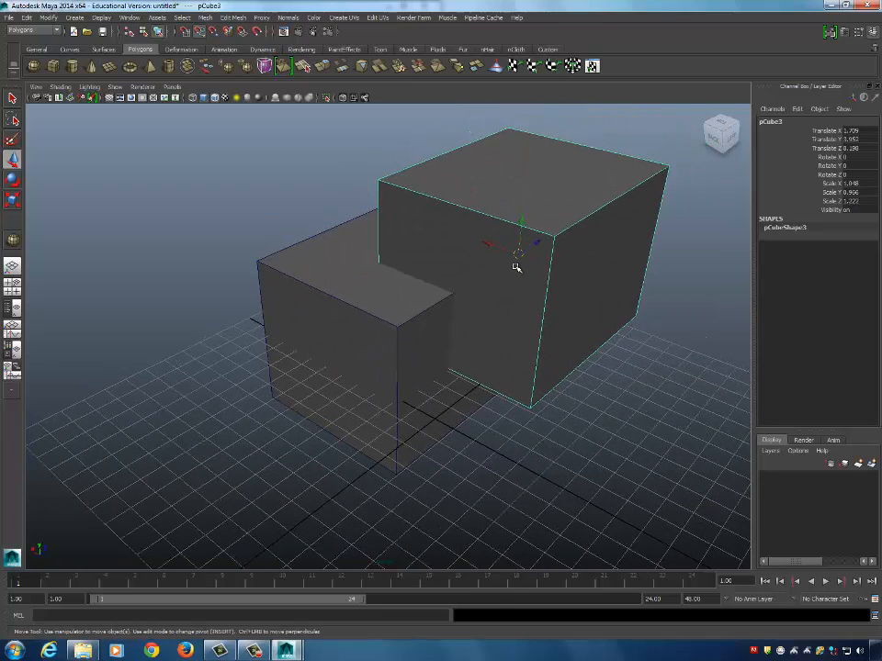
pyautogui.press('Delete')
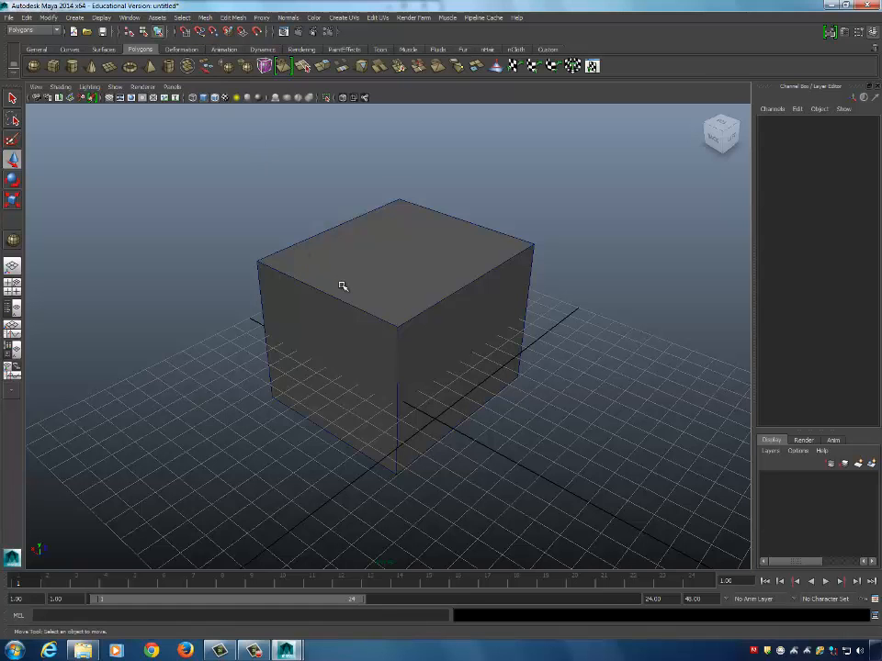
# Duplicate the remaining cube and move the copy along X to about -10.6.
pyautogui.click(420, 302)
pyautogui.hotkey('ctrl', 'd')
pyautogui.moveTo(380, 313); pyautogui.dragTo(728, 410)
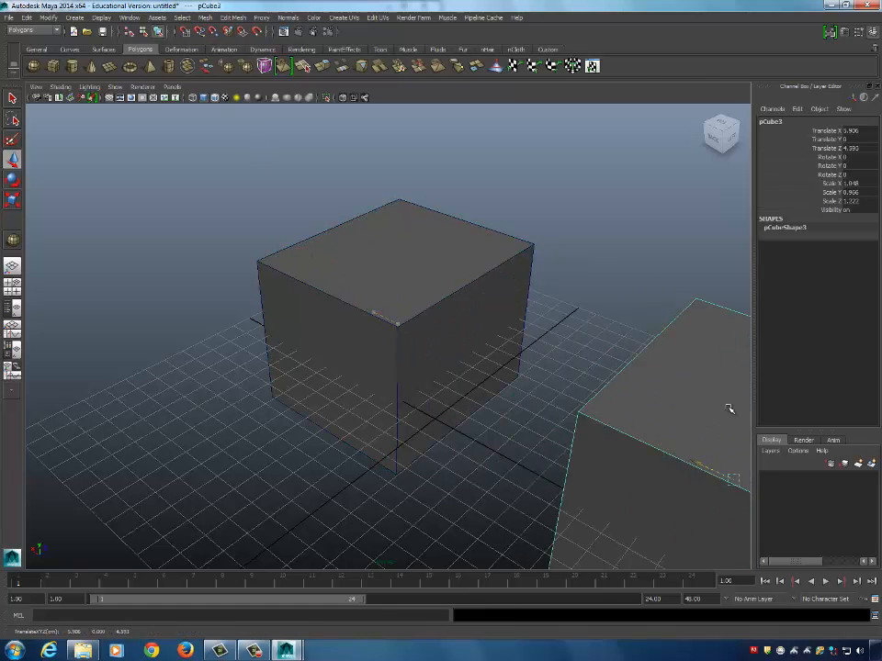
pyautogui.keyDown('alt'); pyautogui.moveTo(402, 278); pyautogui.dragTo(463, 275); pyautogui.keyUp('alt')
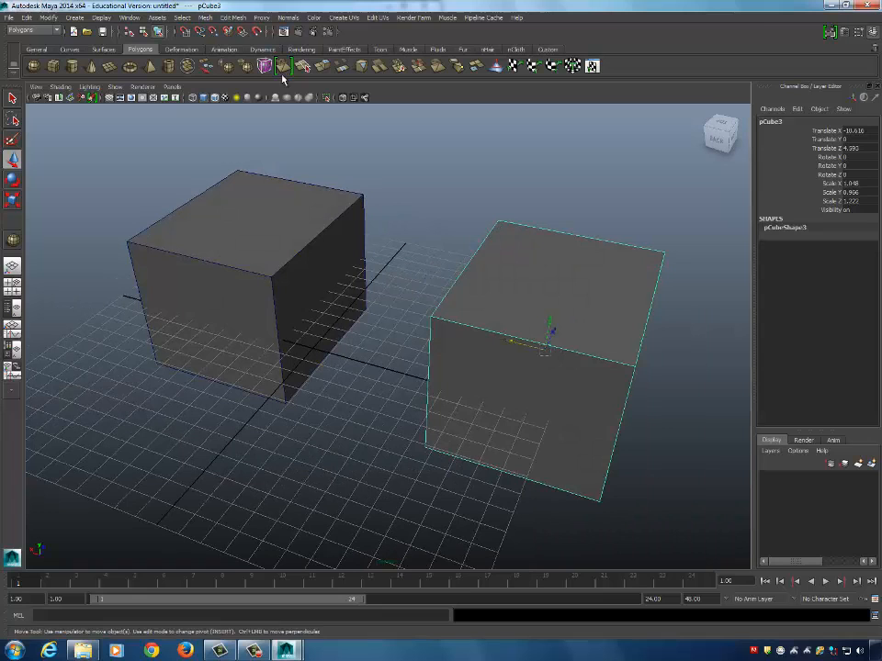
# Point-snap the copy to a corner of the large cube and scale it uniformly down to about 0.196, 0.18, 0.228.
pyautogui.click(210, 34)
pyautogui.moveTo(543, 350); pyautogui.dragTo(450, 278)
pyautogui.press('r')
pyautogui.moveTo(393, 294); pyautogui.dragTo(374, 395)
# Point-snap the small cube to the large cube's top corner at X 1.709, Y 3.952, Z 9.595.
pyautogui.press('w')
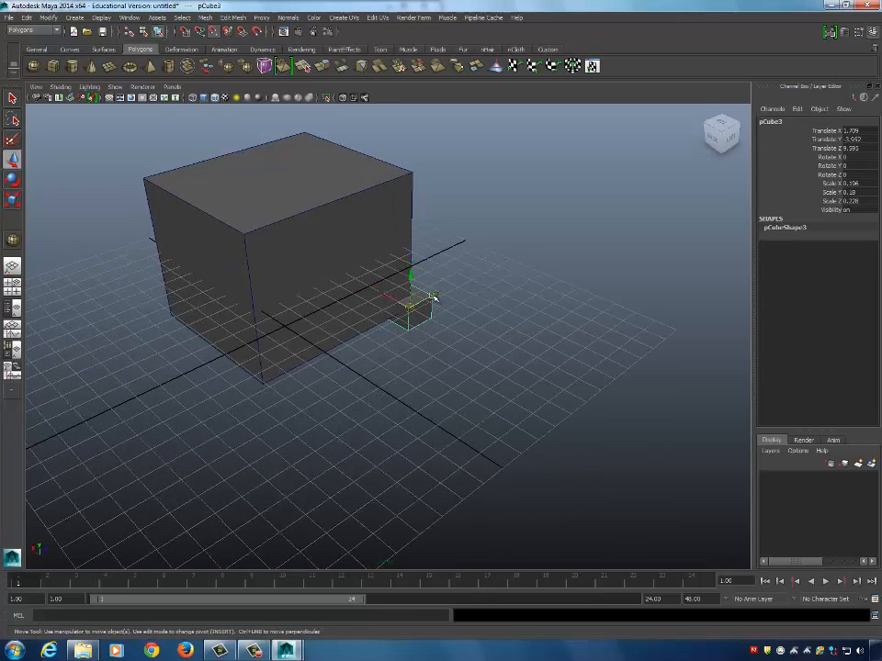
pyautogui.moveTo(428, 299); pyautogui.dragTo(458, 189)
pyautogui.keyDown('alt'); pyautogui.moveTo(390, 296); pyautogui.dragTo(460, 371); pyautogui.keyUp('alt')
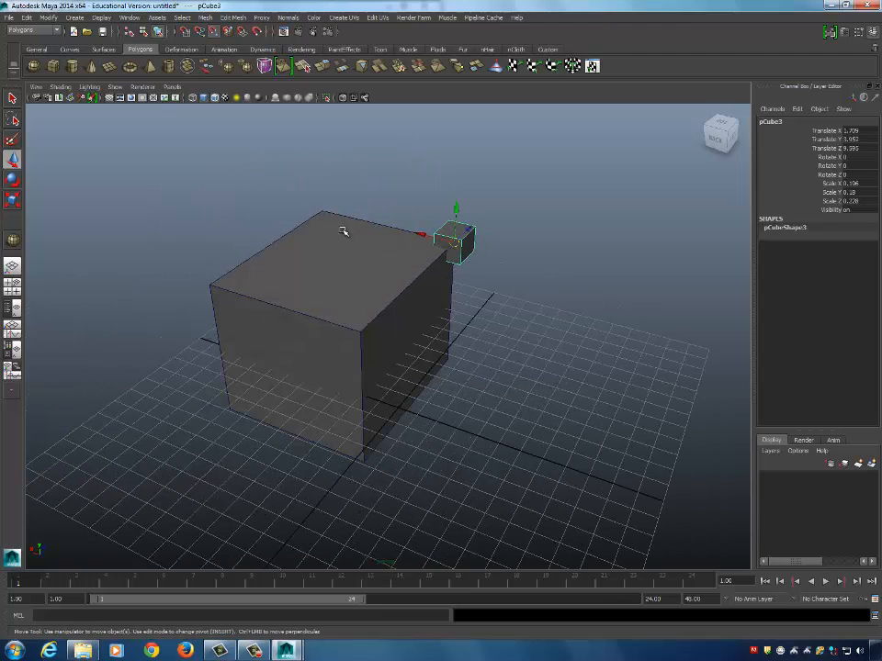
pyautogui.keyDown('alt'); pyautogui.moveTo(325, 155); pyautogui.dragTo(381, 150); pyautogui.keyUp('alt')
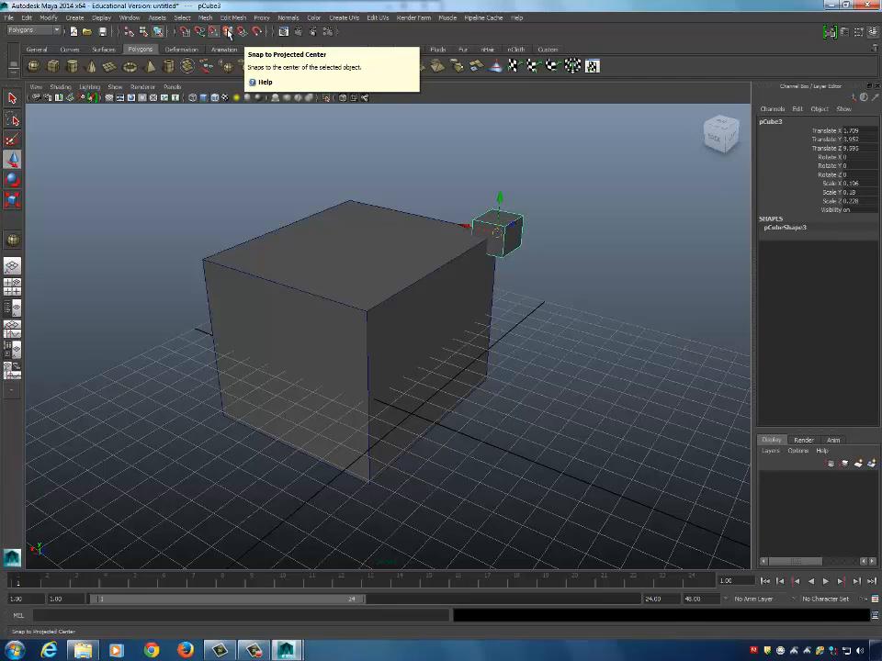
# Turn on Snap to Projected Center and move the small cube off the corner to about X -0.04, Y 4.21, Z 9.59.
pyautogui.click(378, 232)
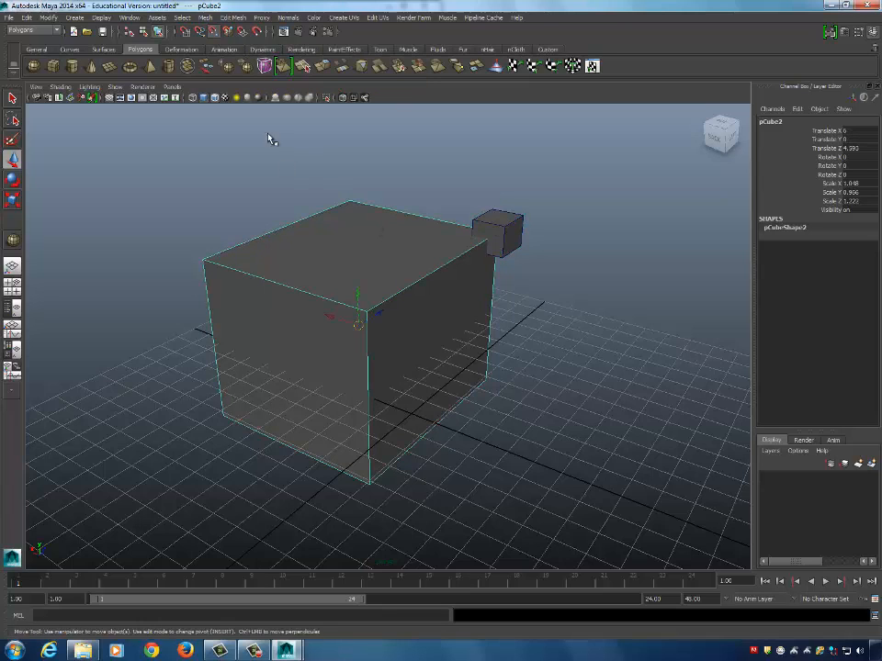
pyautogui.click(505, 238)
pyautogui.moveTo(503, 237); pyautogui.dragTo(403, 303)
pyautogui.hotkey('ctrl', 'z')
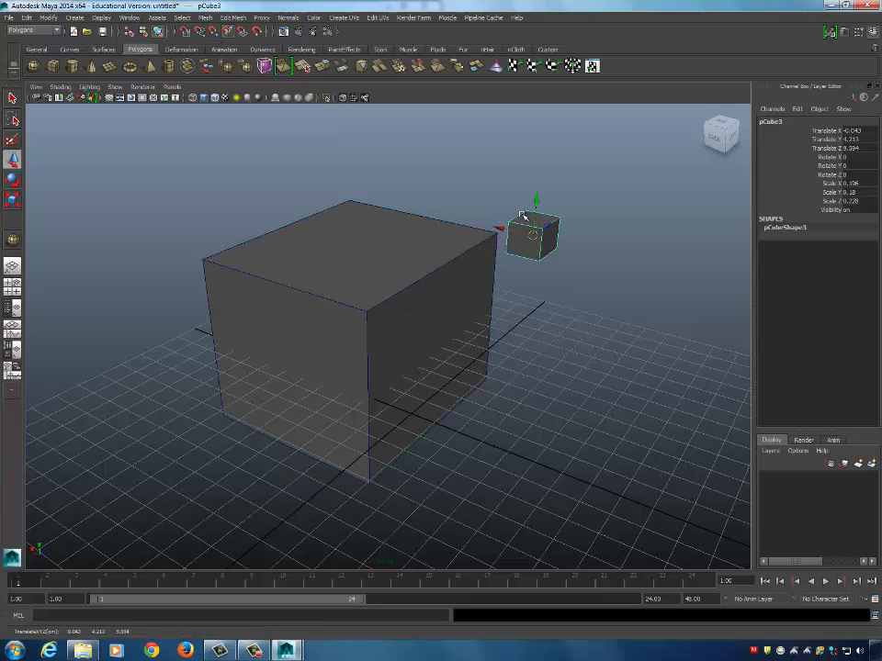
# Make the large cube a live surface.
pyautogui.click(364, 259)
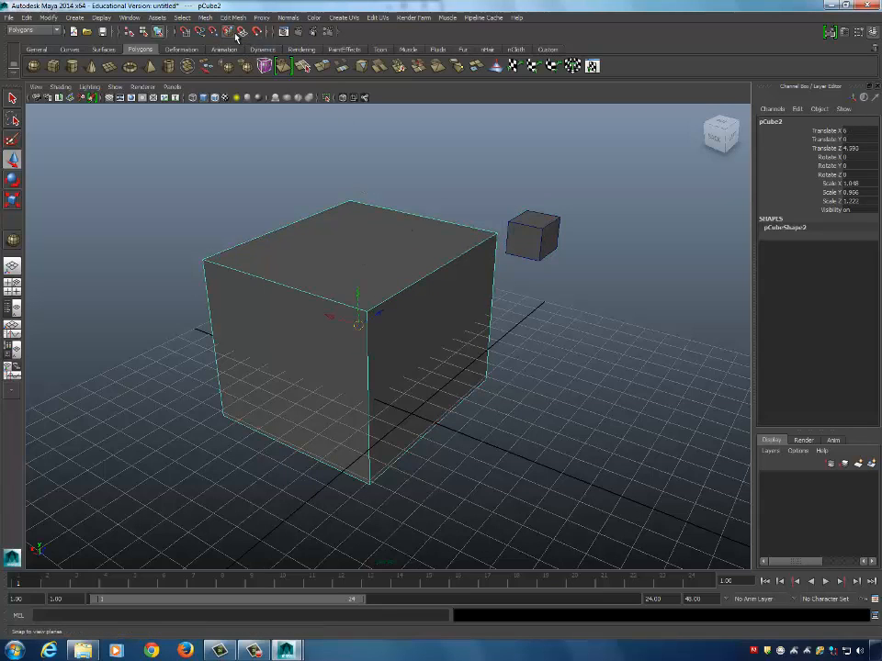
pyautogui.click(395, 183)
# Move the small cube back to the large cube's top corner, and pull it away along X to about -5.4.
pyautogui.click(529, 241)
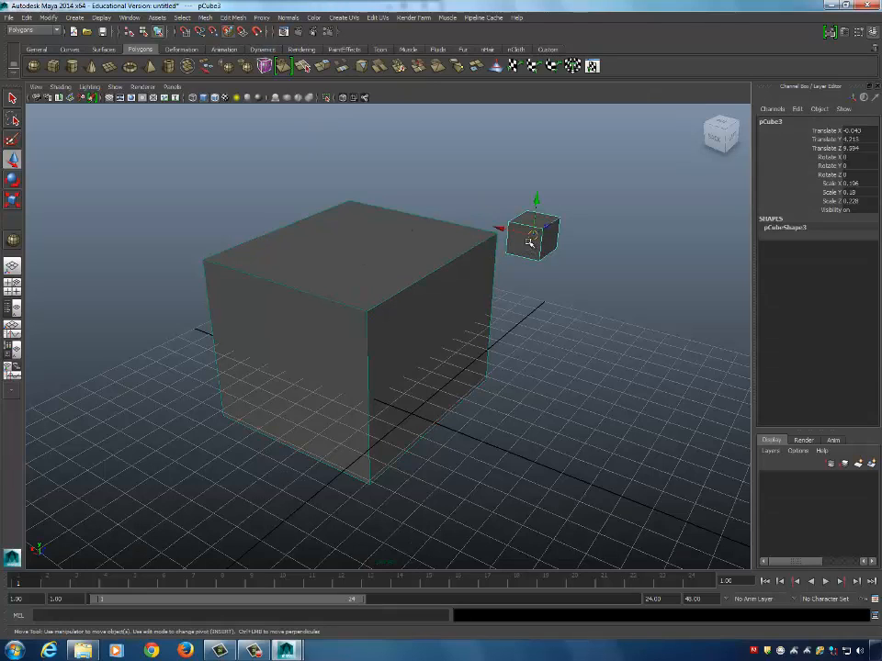
pyautogui.moveTo(528, 241); pyautogui.dragTo(466, 235)
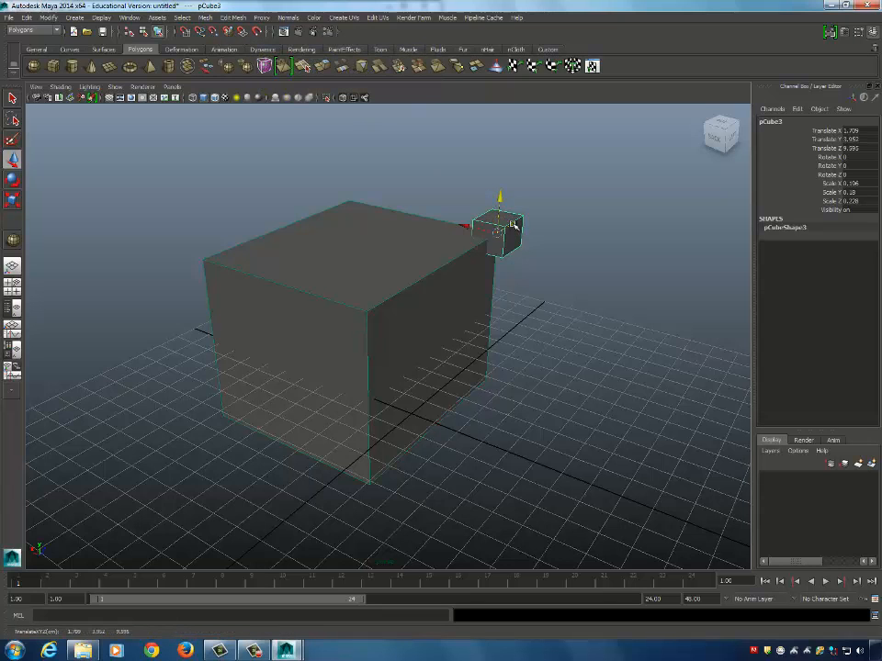
pyautogui.moveTo(465, 226); pyautogui.dragTo(613, 263)
pyautogui.keyDown('alt'); pyautogui.moveTo(600, 274); pyautogui.dragTo(432, 233, button='right'); pyautogui.keyUp('alt')
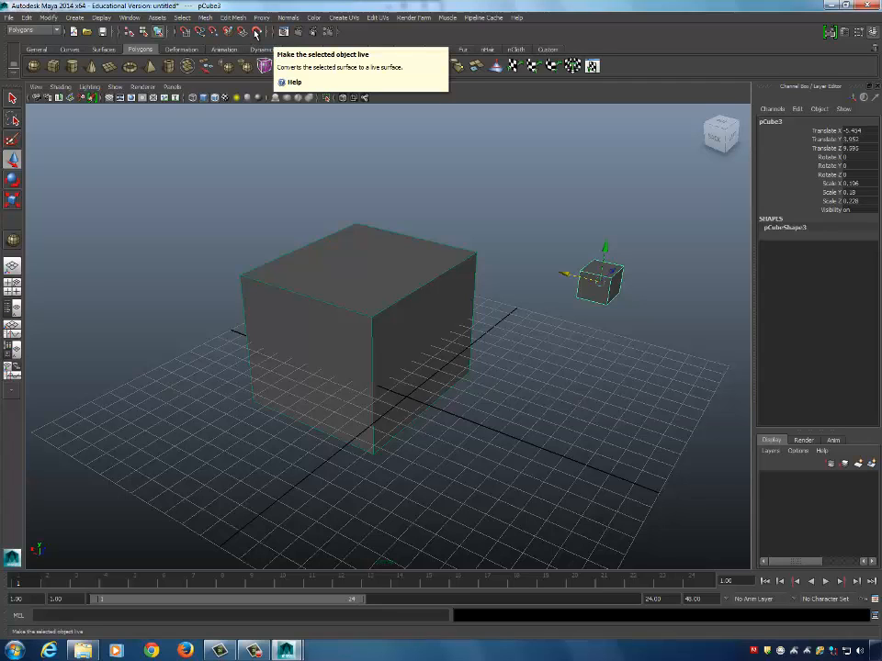
# Turn off the large cube's live state, and make the cube live again.
pyautogui.click(387, 171)
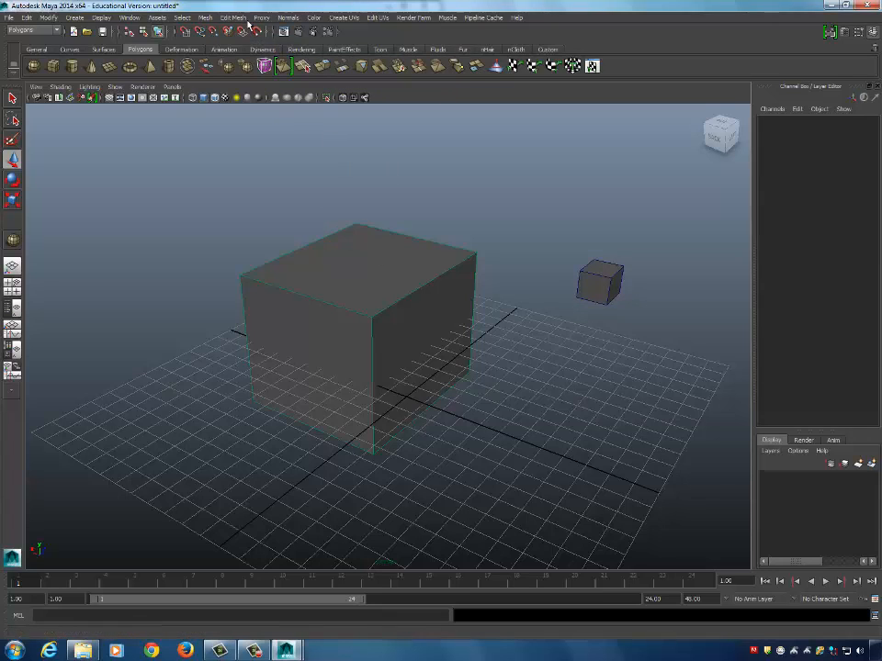
pyautogui.click(258, 32)
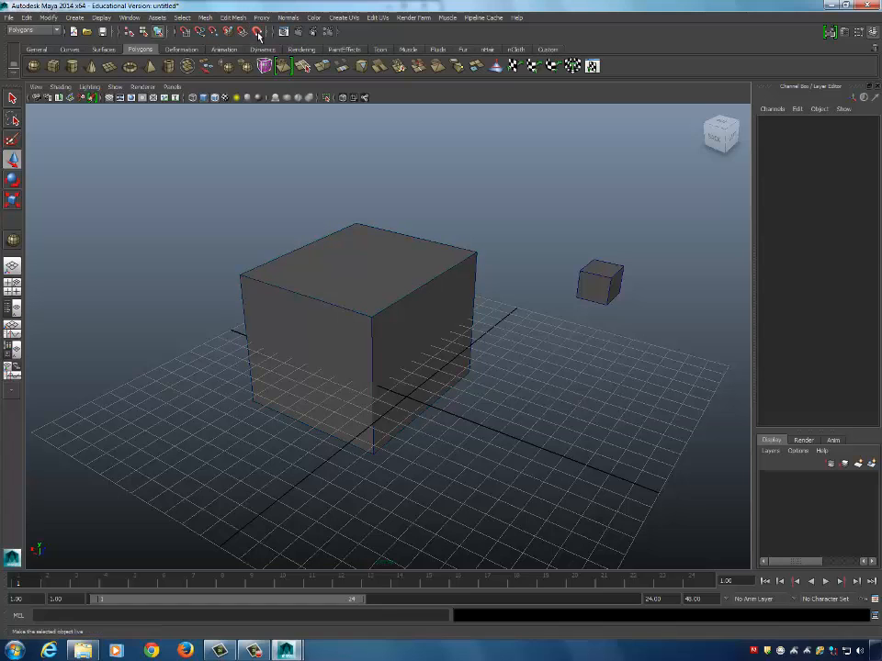
pyautogui.click(349, 276)
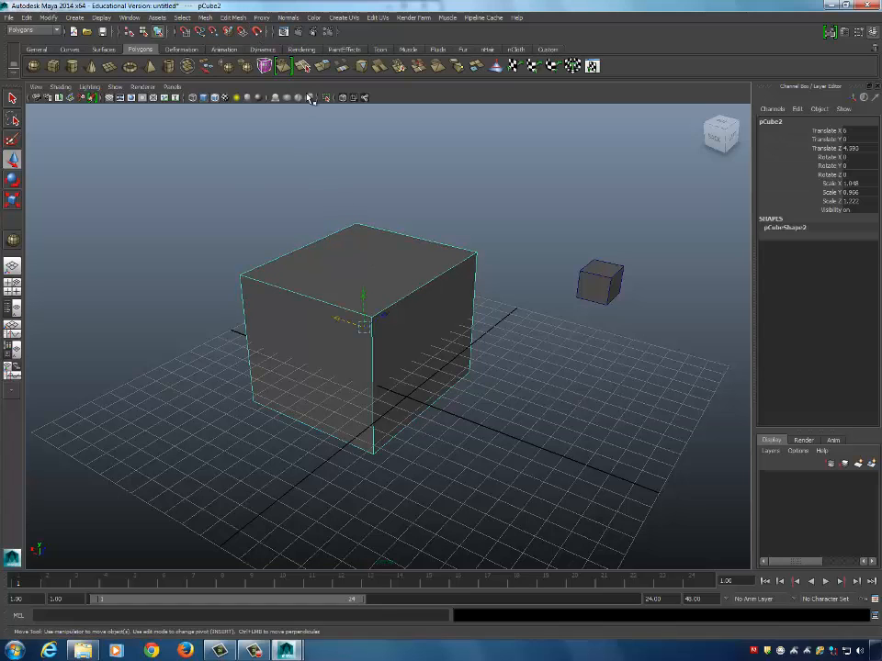
pyautogui.click(258, 32)
pyautogui.click(334, 237)
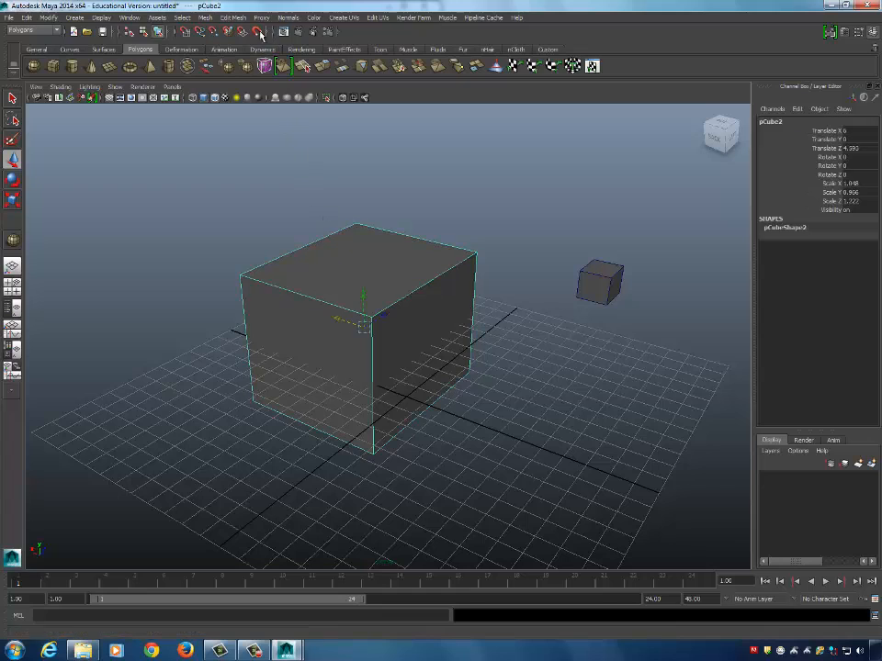
pyautogui.press('F8')
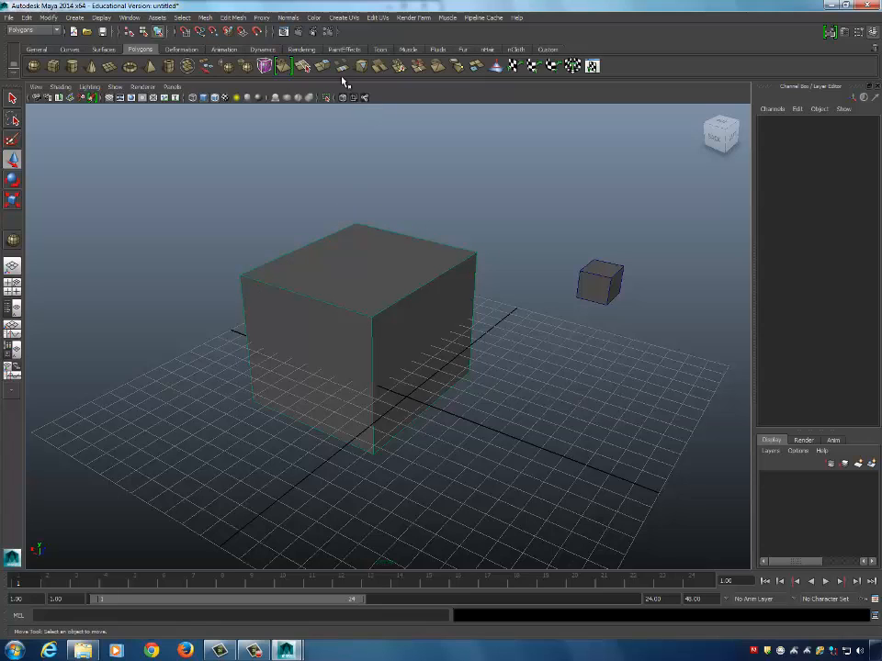
# Release the large cube from its live state and delete both cubes.
pyautogui.click(259, 32)
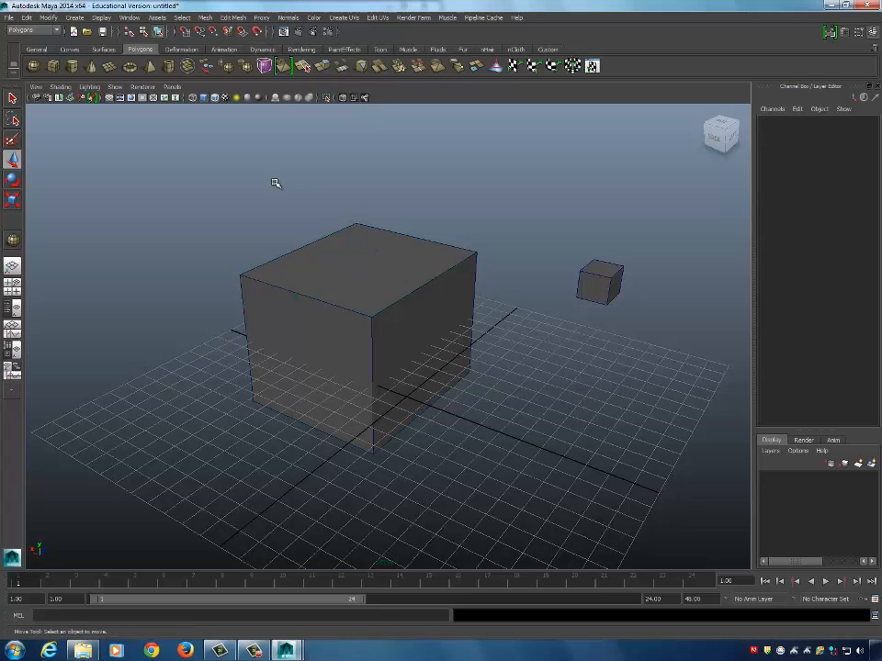
pyautogui.click(593, 292)
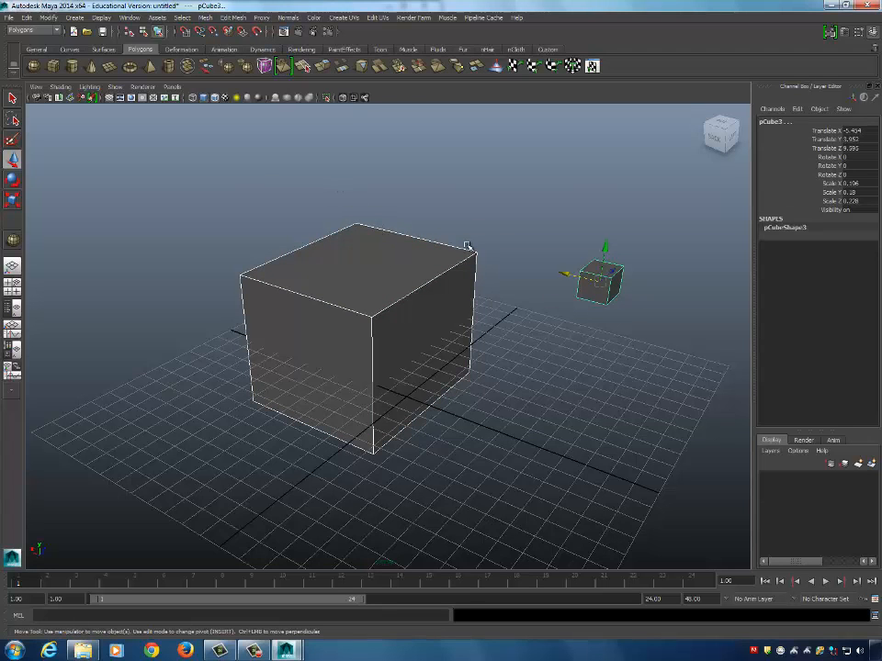
pyautogui.press('Delete')
# Create a polygon sphere at the centre of the grid, frame it in the view, and make it a live surface.
pyautogui.click(77, 20)
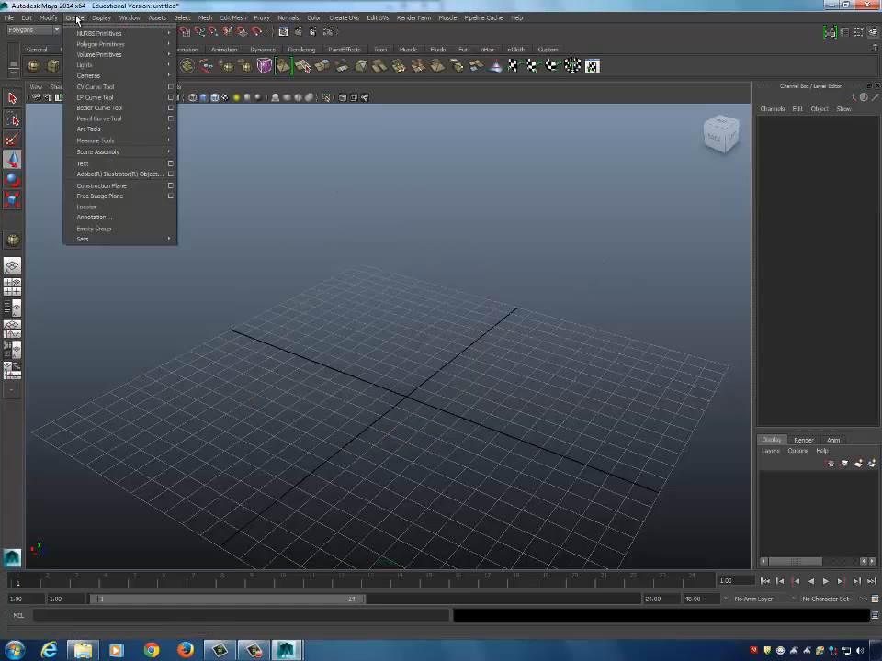
pyautogui.moveTo(107, 47)
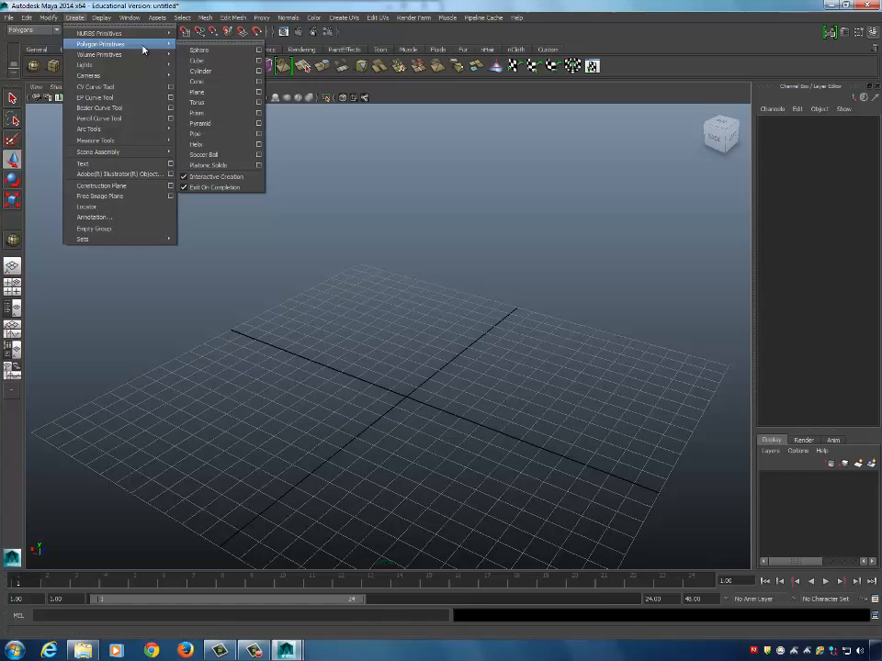
pyautogui.click(199, 51)
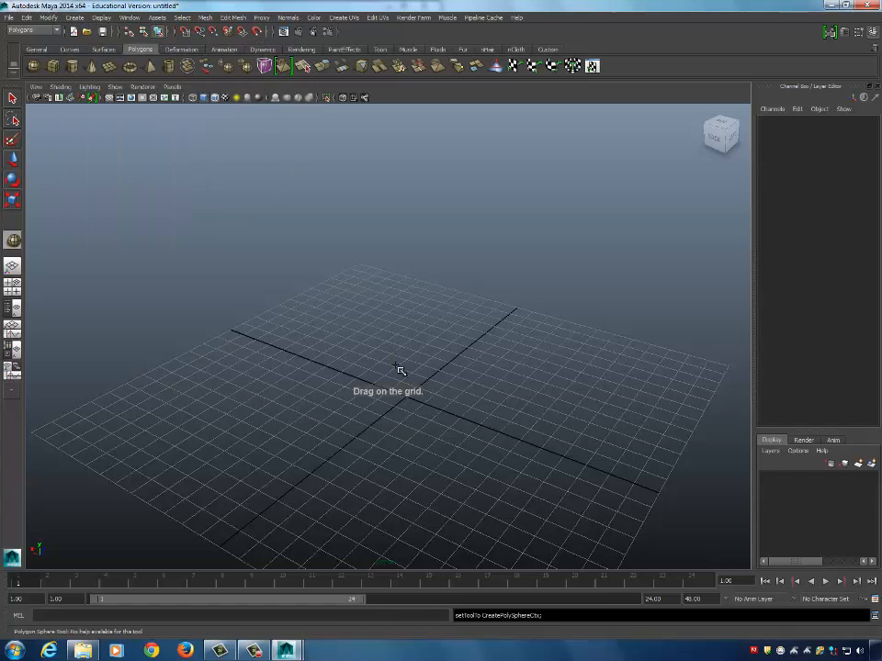
pyautogui.moveTo(413, 401); pyautogui.dragTo(494, 412)
pyautogui.press('f')
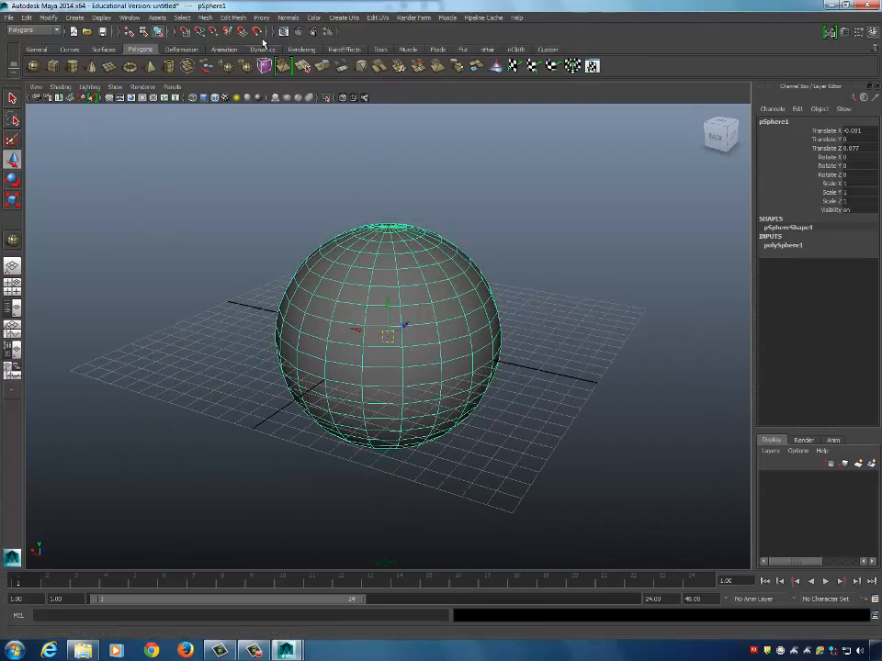
pyautogui.click(339, 130)
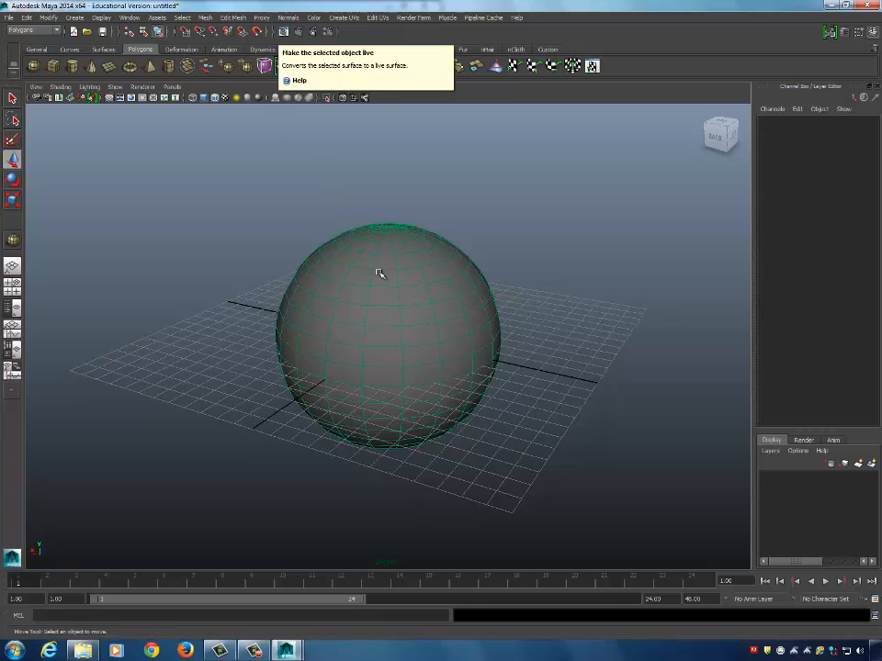
# Create a tall, narrow polygon cone on the top of the live sphere, and restart the Cone tool.
pyautogui.keyDown('alt'); pyautogui.moveTo(477, 335); pyautogui.dragTo(465, 303); pyautogui.keyUp('alt')
pyautogui.click(68, 17)
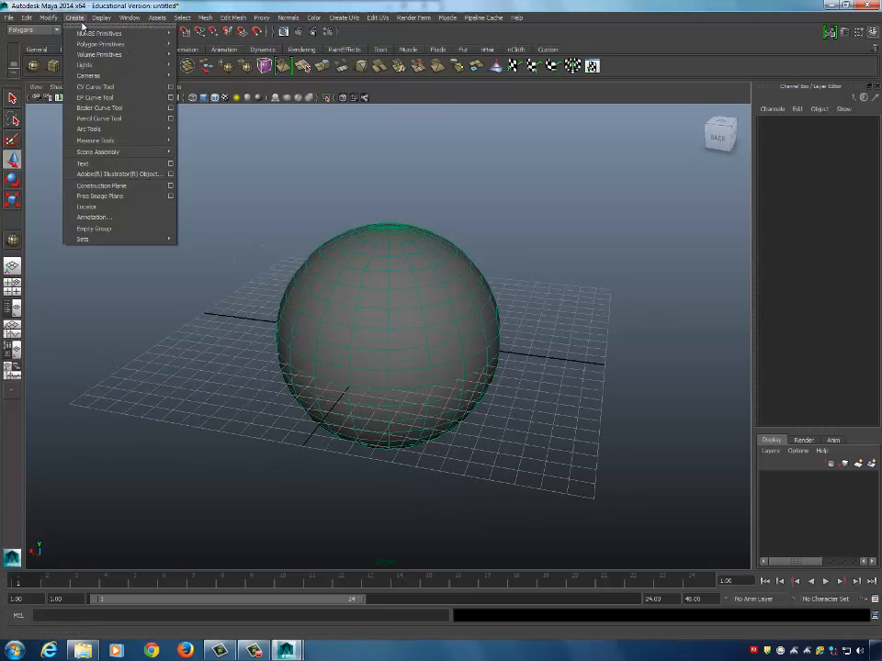
pyautogui.moveTo(91, 45)
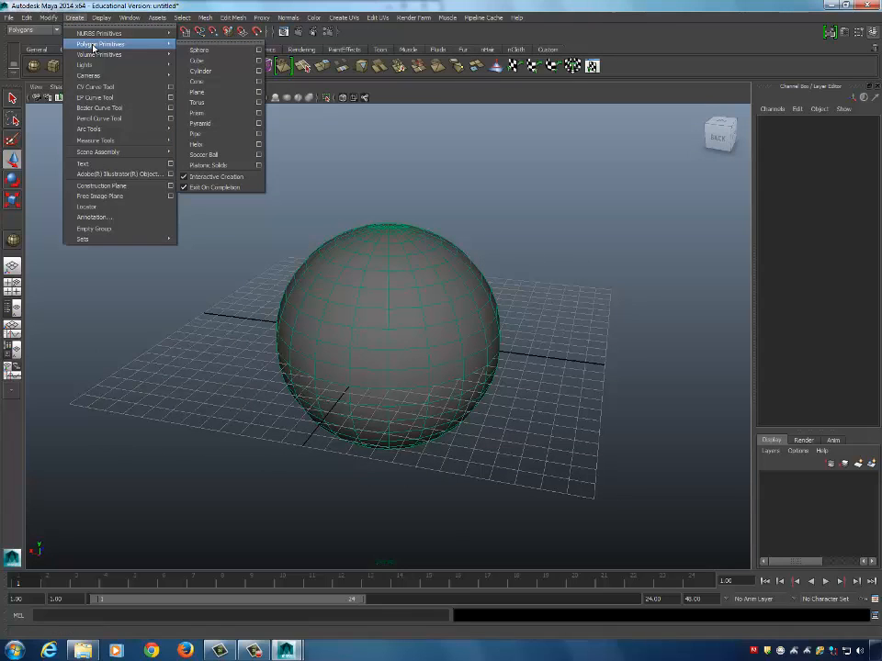
pyautogui.click(212, 81)
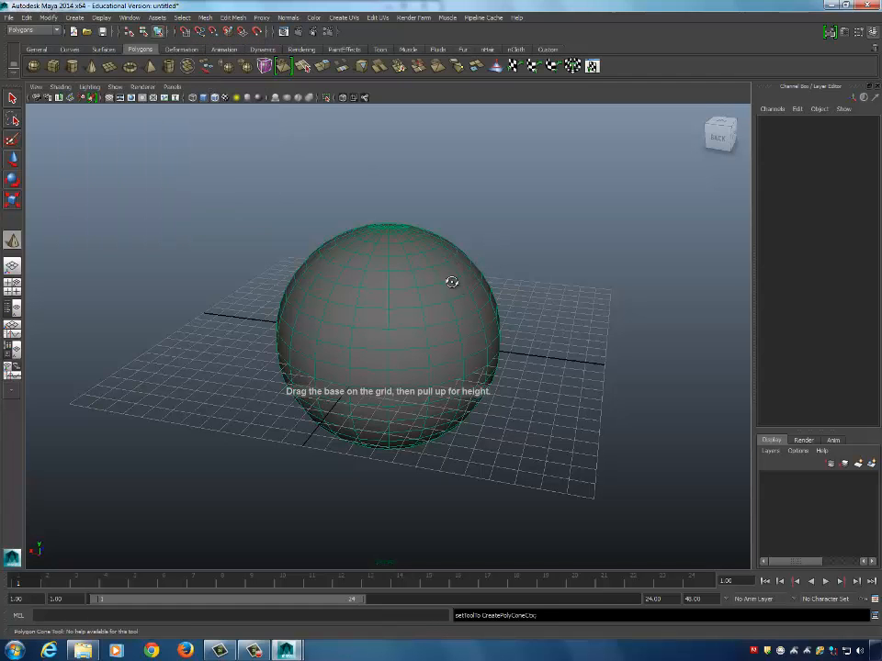
pyautogui.keyDown('alt'); pyautogui.moveTo(451, 279); pyautogui.dragTo(449, 315); pyautogui.keyUp('alt')
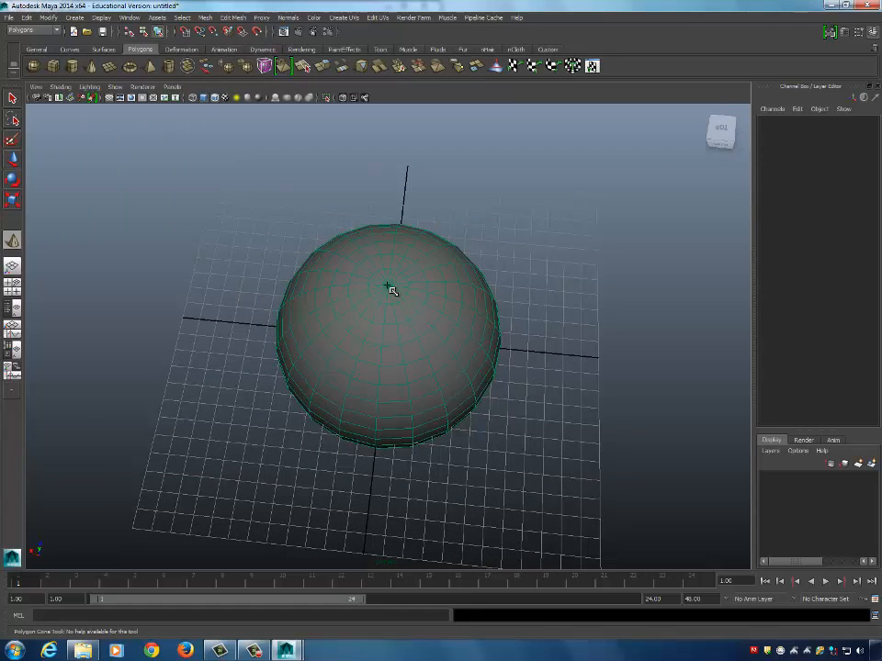
pyautogui.moveTo(402, 286); pyautogui.dragTo(390, 226)
pyautogui.keyDown('alt'); pyautogui.moveTo(428, 291); pyautogui.dragTo(455, 270); pyautogui.keyUp('alt')
pyautogui.click(14, 240)
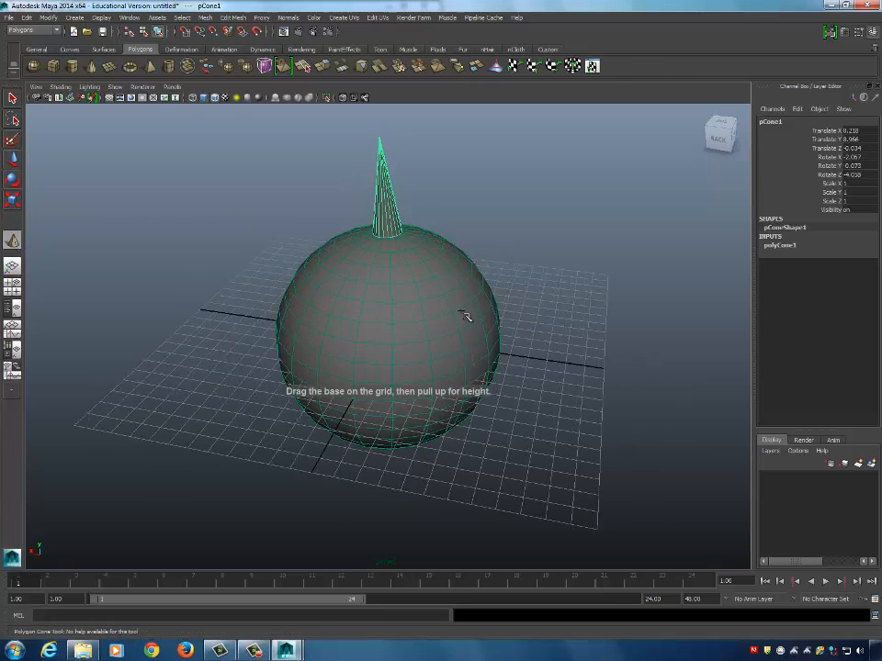
# Create two small polygon cones on the side of the live sphere, one on the upper part and one below it, and deselect.
pyautogui.moveTo(438, 281); pyautogui.dragTo(451, 249)
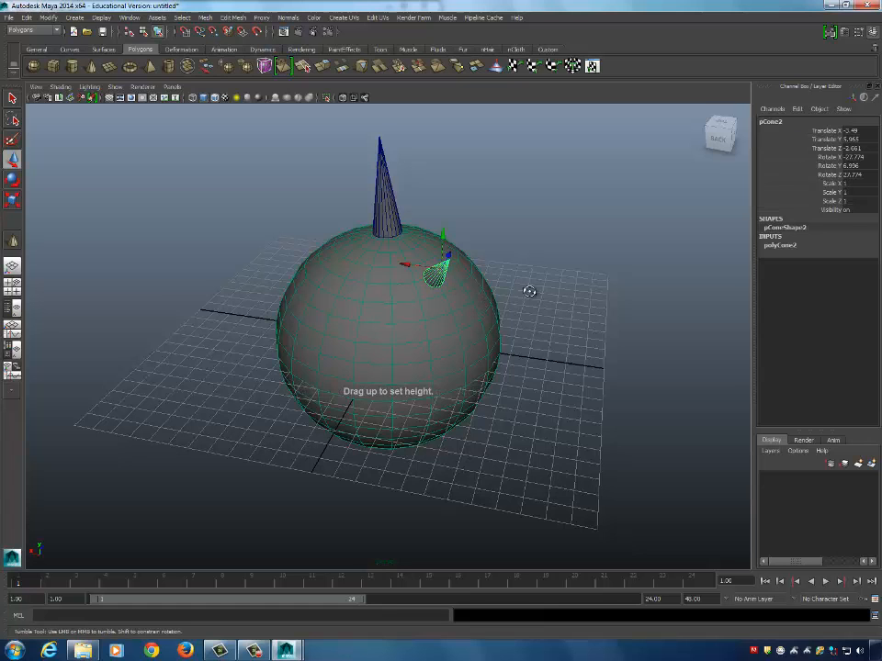
pyautogui.keyDown('alt'); pyautogui.moveTo(529, 291); pyautogui.dragTo(546, 284); pyautogui.keyUp('alt')
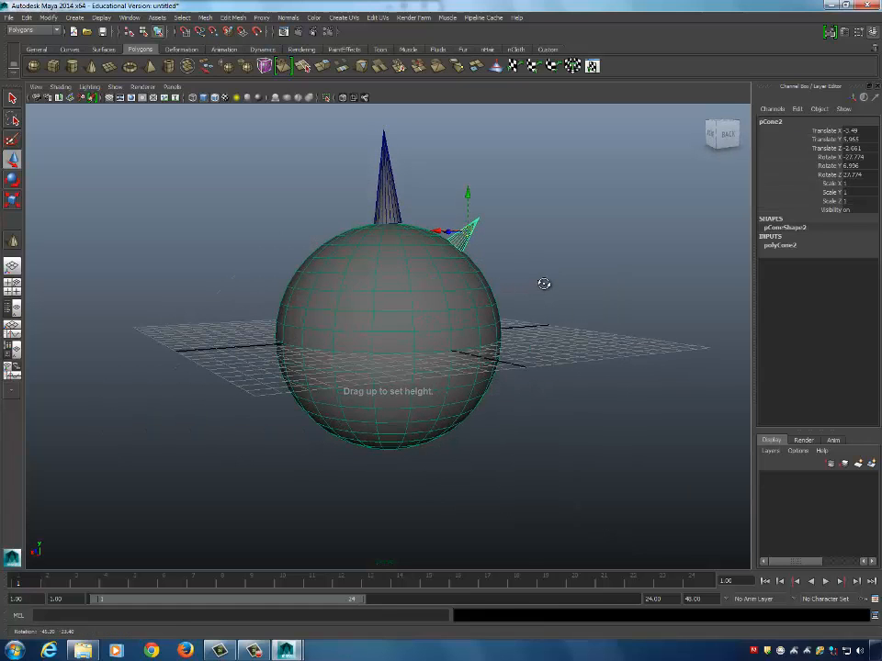
pyautogui.click(15, 241)
pyautogui.keyDown('alt'); pyautogui.moveTo(418, 299); pyautogui.dragTo(327, 328); pyautogui.keyUp('alt')
pyautogui.moveTo(461, 330); pyautogui.dragTo(504, 307)
pyautogui.keyDown('alt'); pyautogui.moveTo(385, 366); pyautogui.dragTo(417, 374); pyautogui.keyUp('alt')
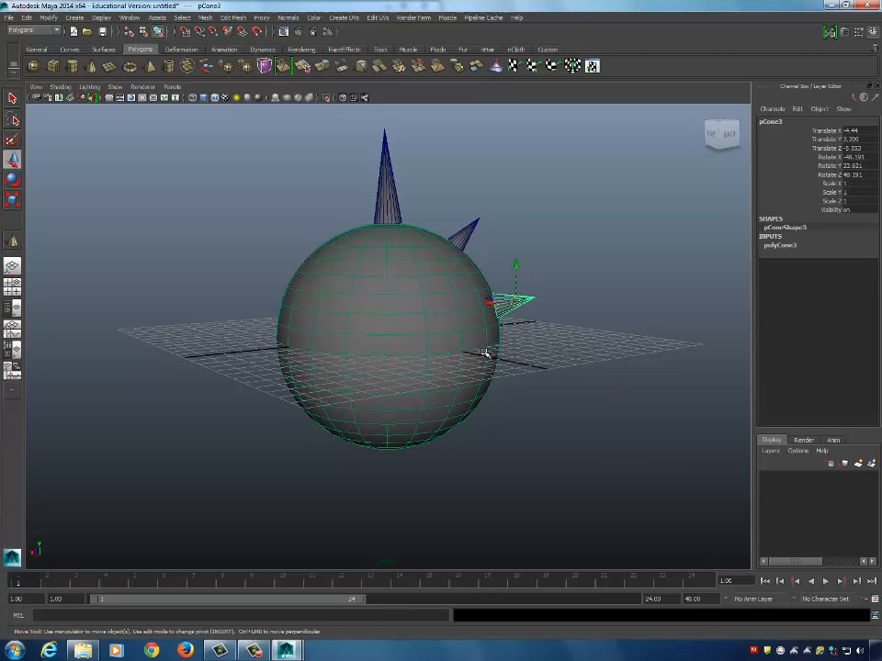
pyautogui.click(581, 302)
# Examine from several sides how the three cones are oriented on the sphere's surface.
pyautogui.keyDown('alt'); pyautogui.moveTo(580, 302); pyautogui.dragTo(273, 266); pyautogui.keyUp('alt')
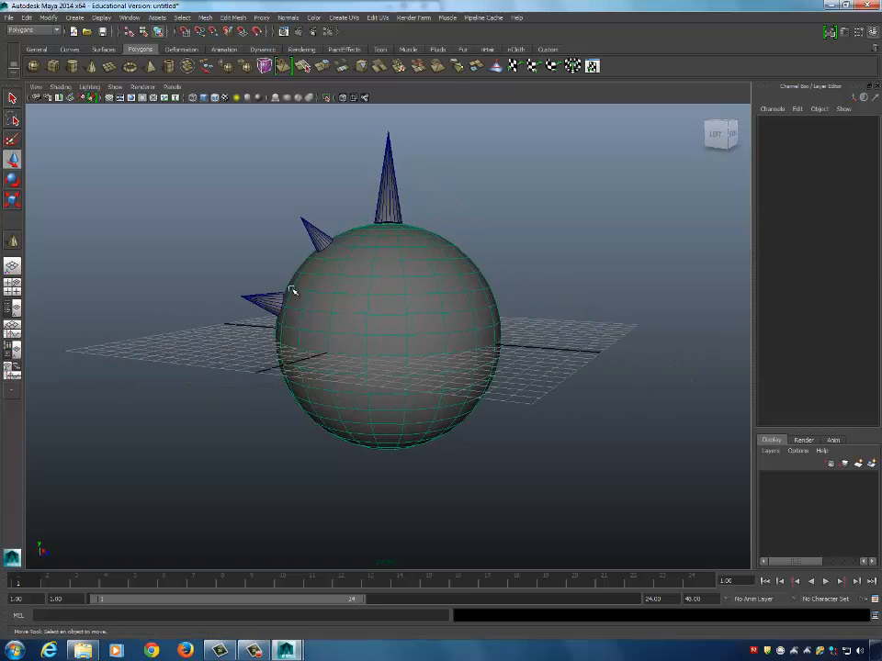
pyautogui.keyDown('alt'); pyautogui.moveTo(290, 311); pyautogui.dragTo(545, 299); pyautogui.keyUp('alt')
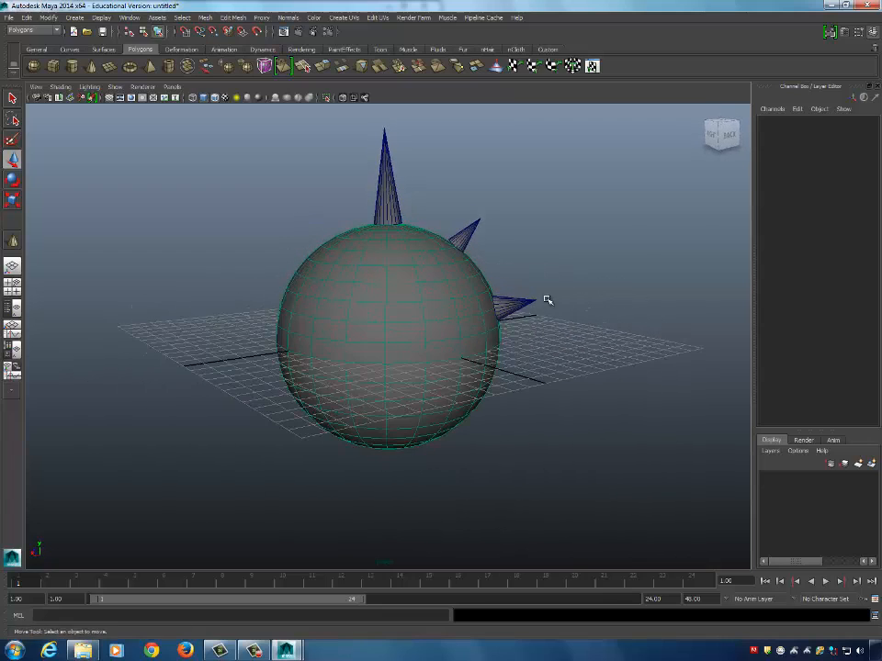
pyautogui.keyDown('alt'); pyautogui.moveTo(486, 316); pyautogui.dragTo(398, 229); pyautogui.keyUp('alt')
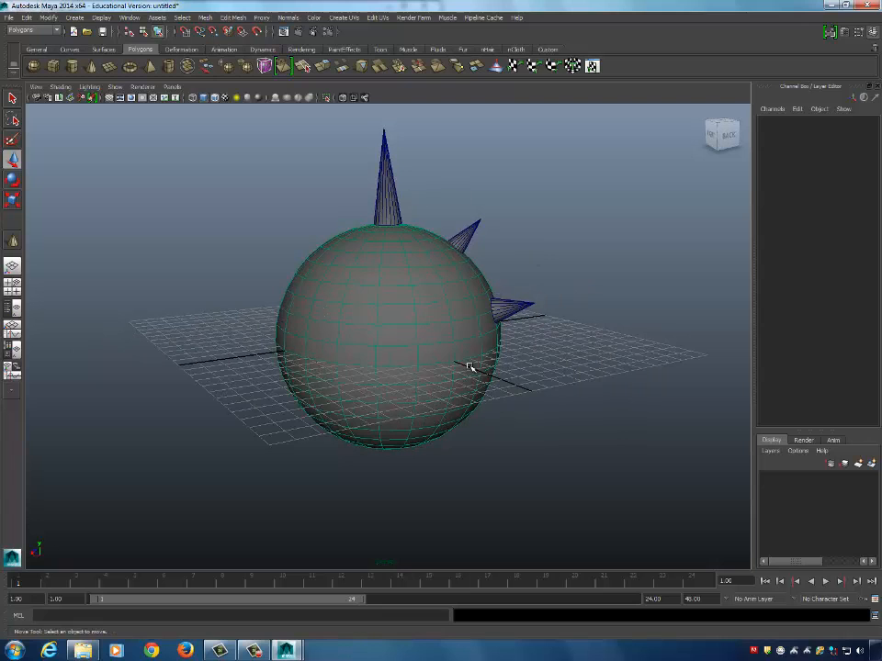
pyautogui.keyDown('alt'); pyautogui.moveTo(512, 239); pyautogui.dragTo(405, 263); pyautogui.keyUp('alt')
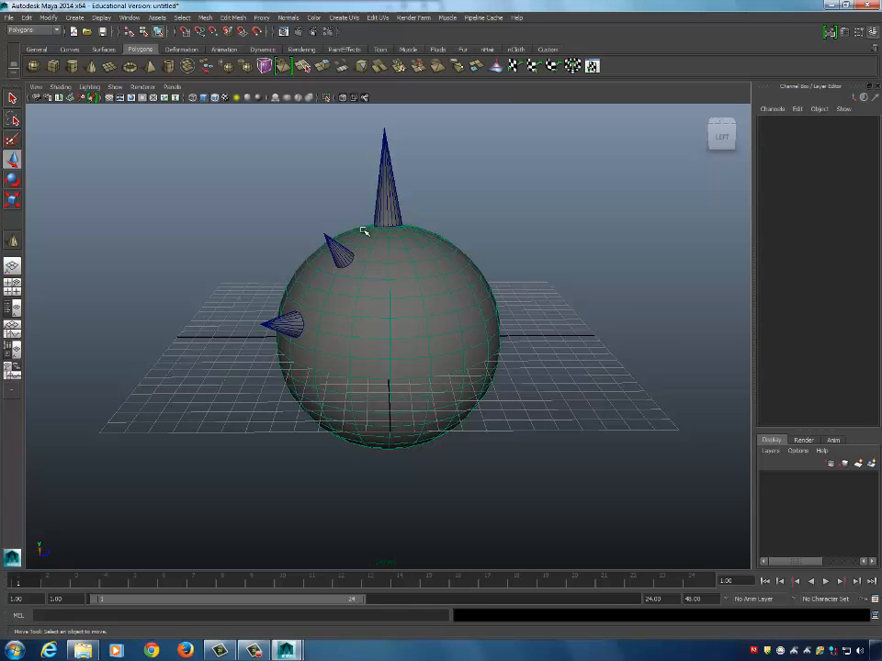
pyautogui.keyDown('alt'); pyautogui.moveTo(397, 258); pyautogui.dragTo(453, 292); pyautogui.keyUp('alt')
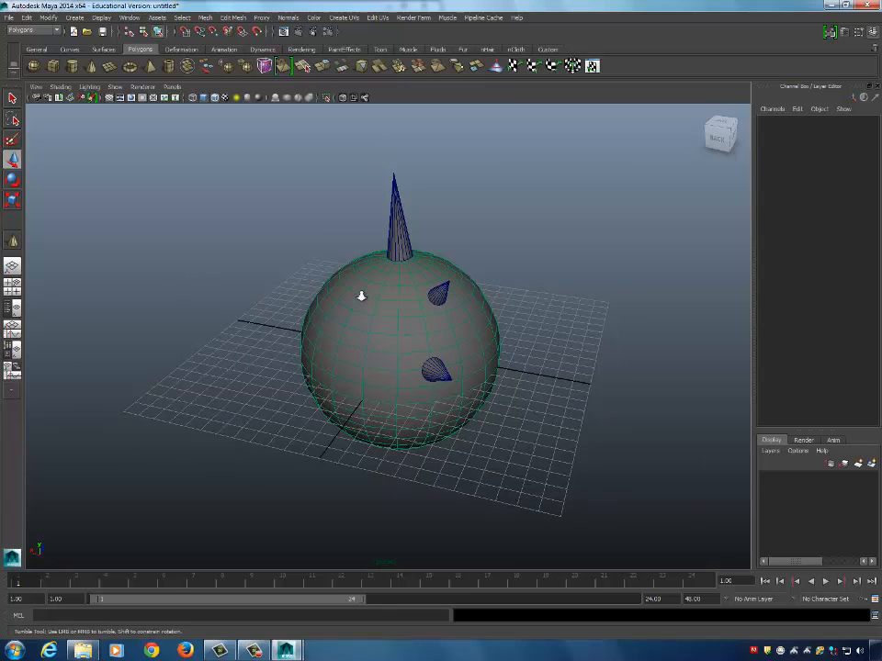
pyautogui.keyDown('alt'); pyautogui.moveTo(360, 295); pyautogui.dragTo(336, 305); pyautogui.keyUp('alt')
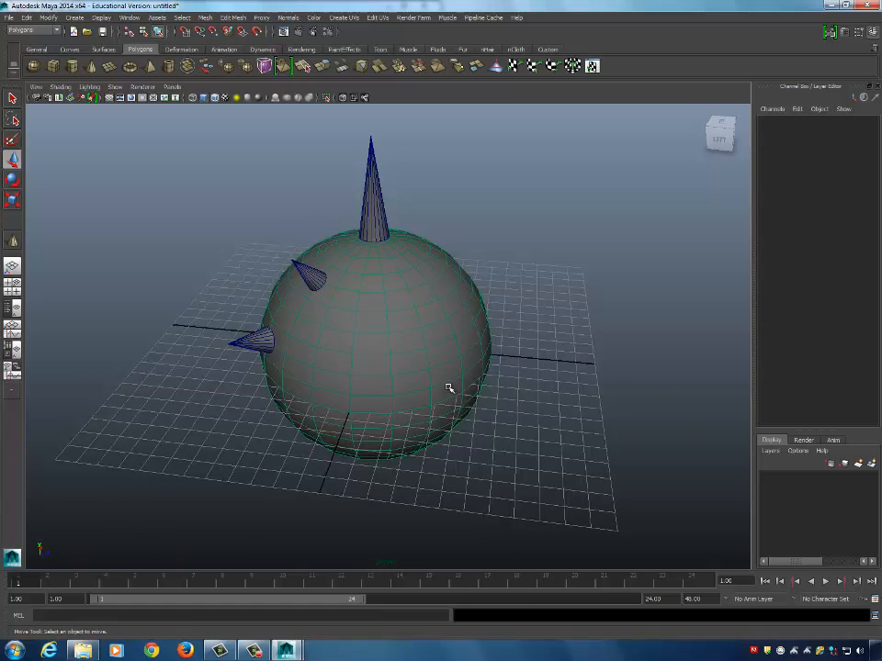
pyautogui.keyDown('alt'); pyautogui.moveTo(448, 389); pyautogui.dragTo(355, 216); pyautogui.keyUp('alt')
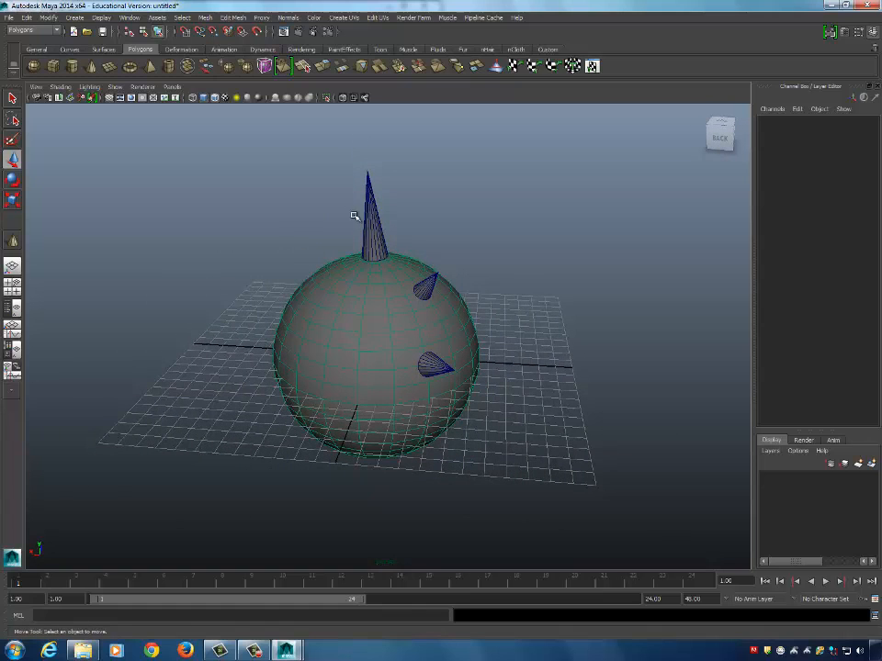
# Turn off the sphere's live state, try to make the sphere and all cones live together, and clear the selection.
pyautogui.click(307, 188)
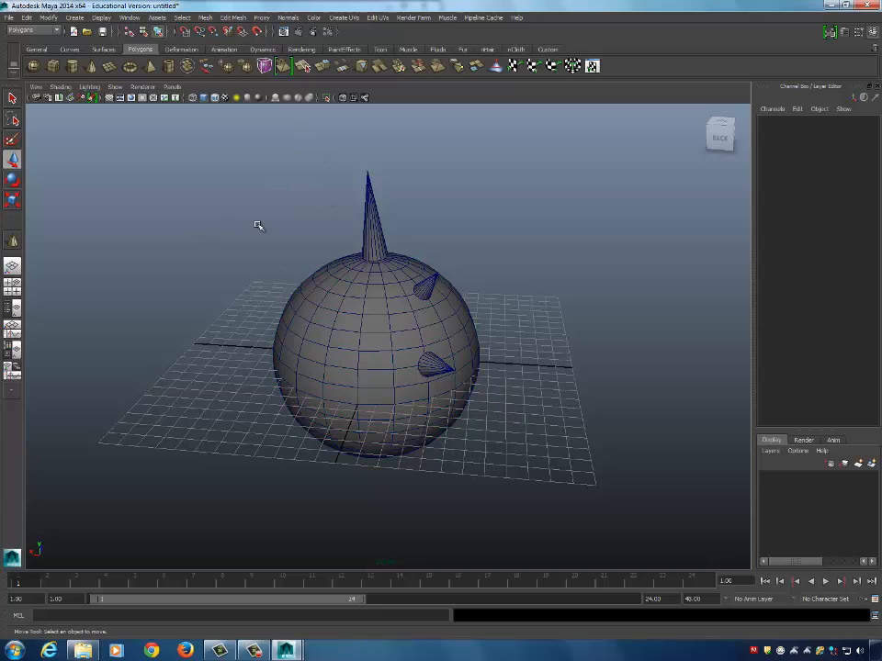
pyautogui.moveTo(208, 171); pyautogui.dragTo(735, 632)
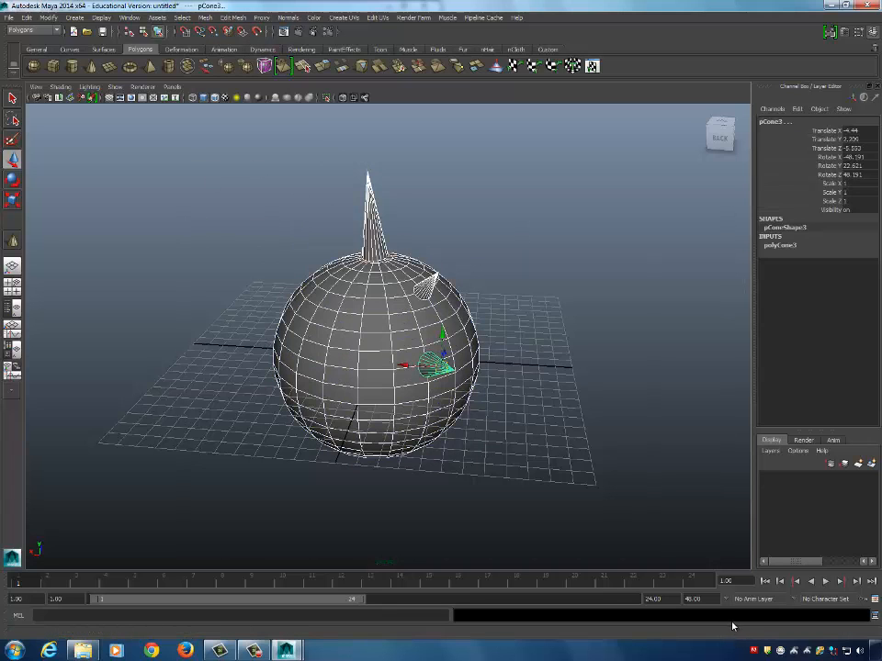
pyautogui.click(257, 32)
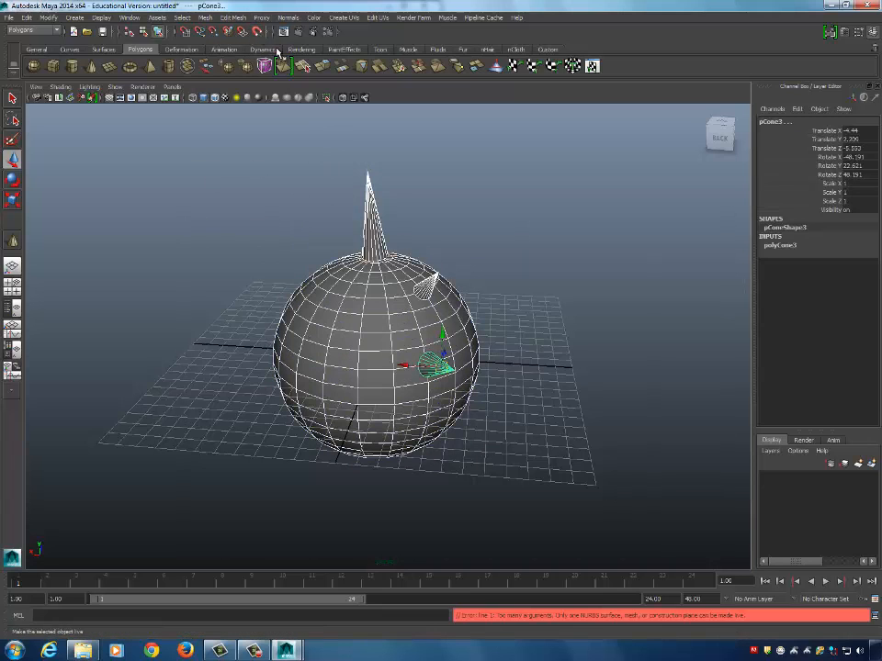
pyautogui.click(529, 238)
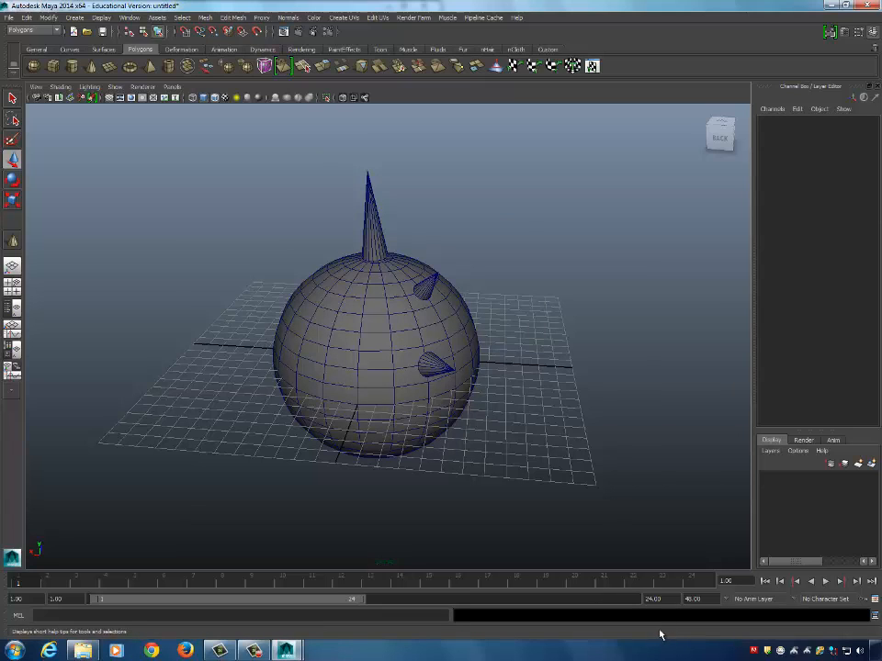
pyautogui.click(408, 300)
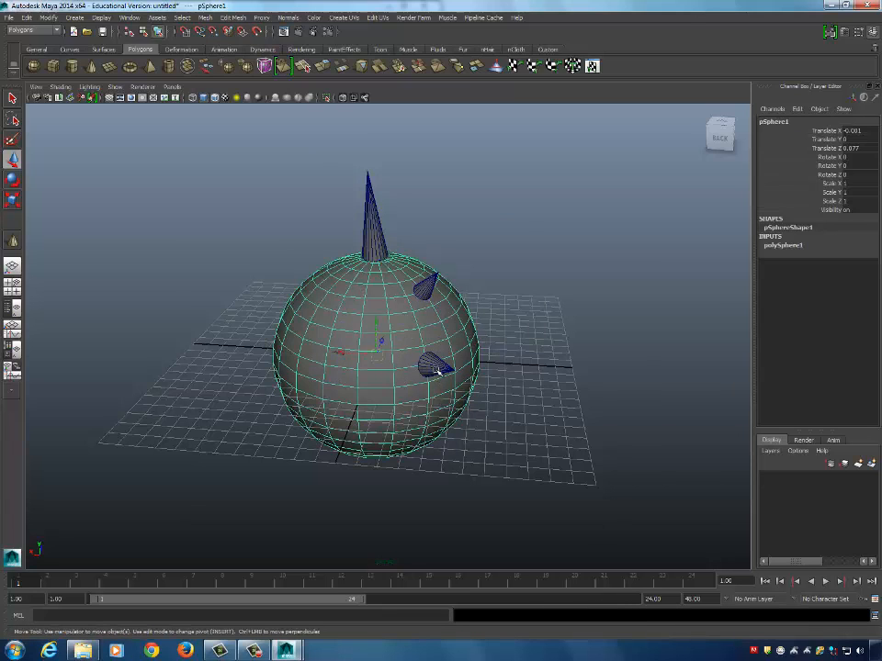
pyautogui.press('q')
pyautogui.click(480, 203)
pyautogui.keyDown('alt'); pyautogui.moveTo(380, 243); pyautogui.dragTo(392, 222); pyautogui.keyUp('alt')
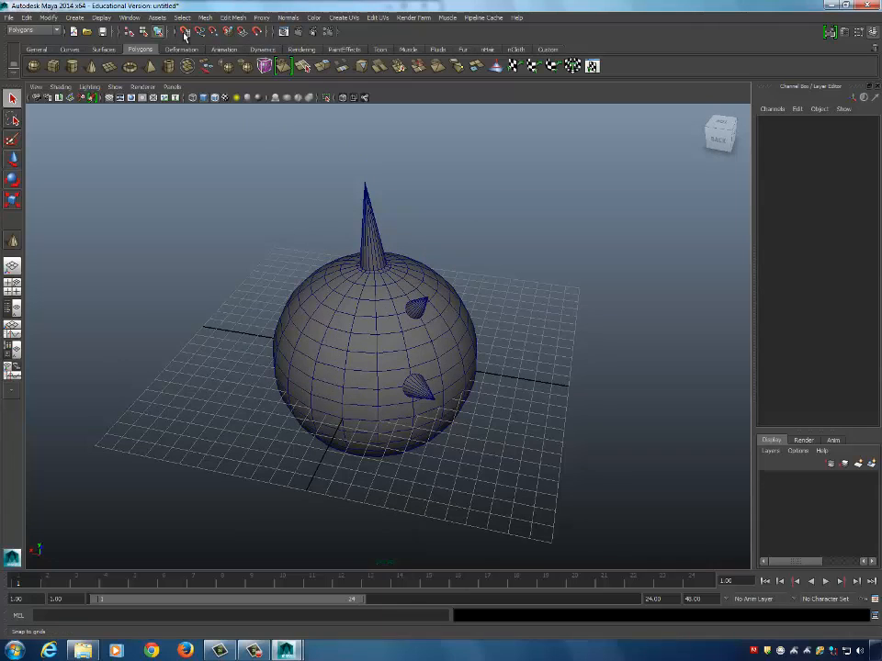
# Move the tall cone off the sphere with grid snapping to the grid point at X -9, Y 0, Z 9.
pyautogui.click(370, 196)
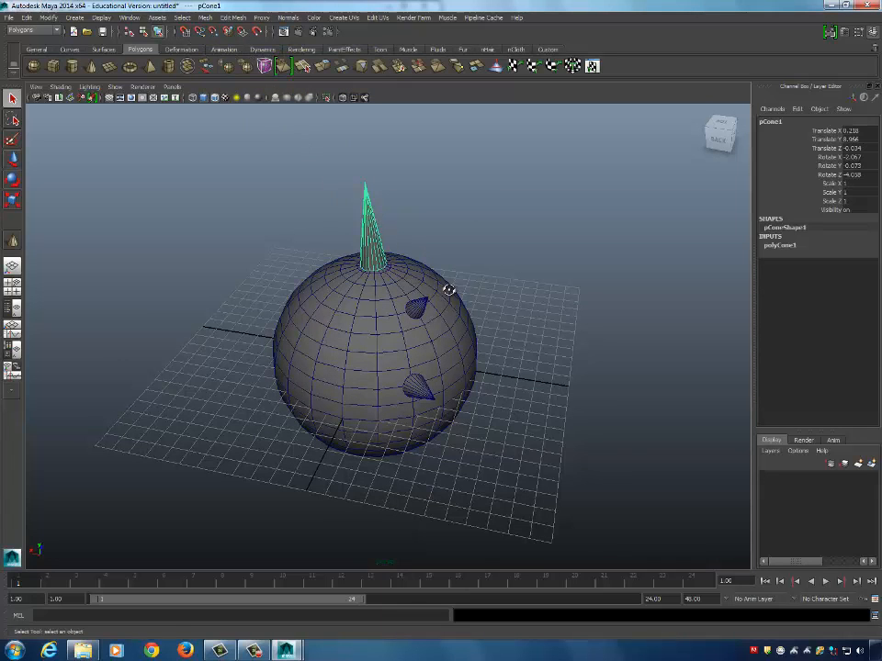
pyautogui.keyDown('alt'); pyautogui.moveTo(447, 289); pyautogui.dragTo(382, 213); pyautogui.keyUp('alt')
pyautogui.press('w')
pyautogui.keyDown('alt'); pyautogui.moveTo(412, 288); pyautogui.dragTo(432, 314); pyautogui.keyUp('alt')
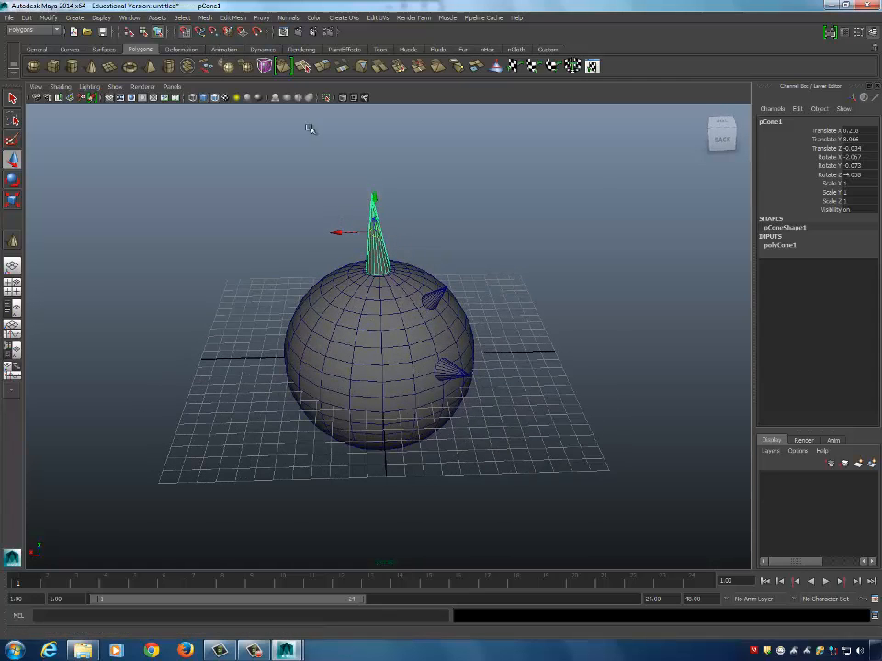
pyautogui.click(187, 33)
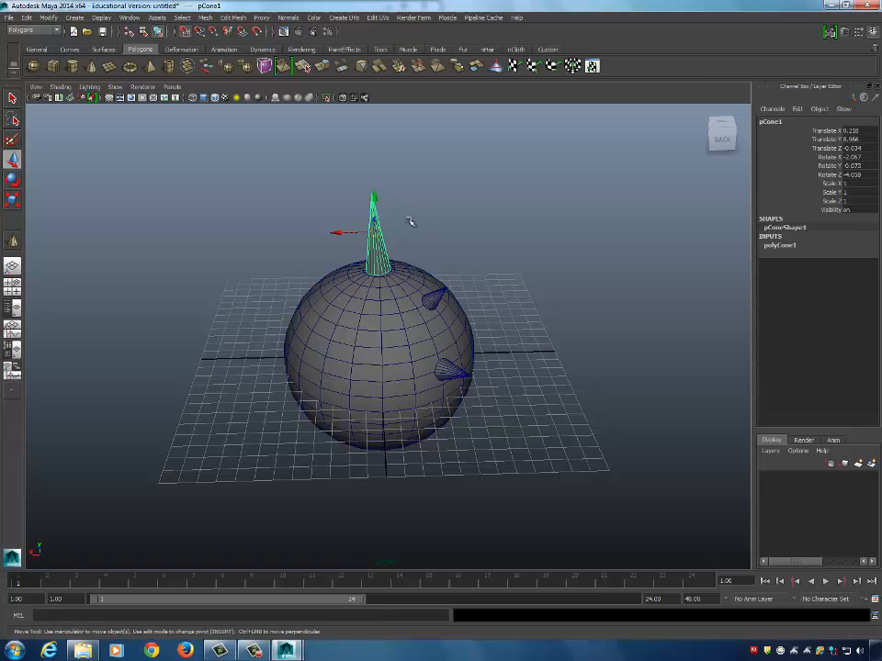
pyautogui.moveTo(337, 250); pyautogui.dragTo(487, 295, button='middle')
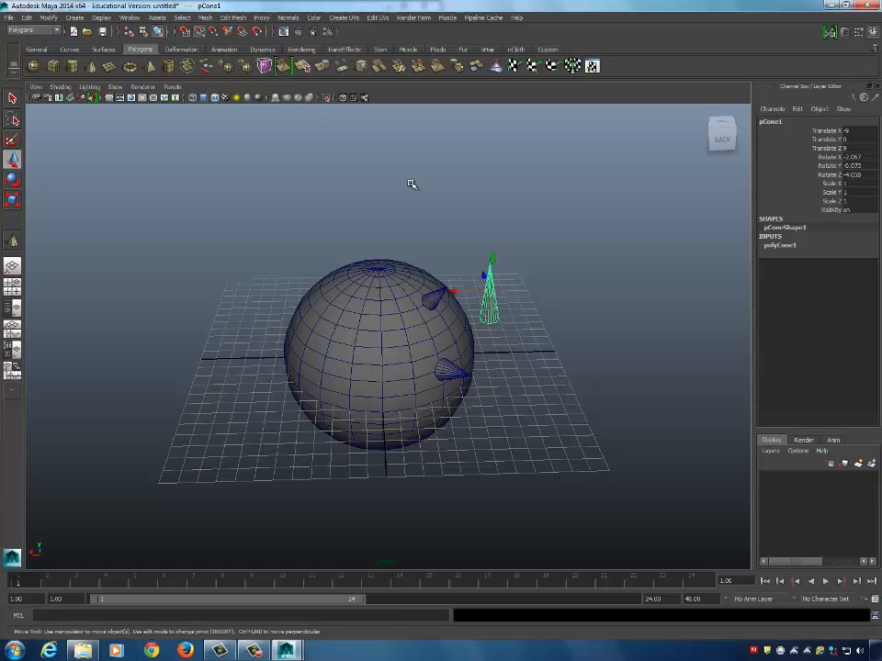
# Snap the tall cone onto the sphere's surface, and move it to X -3.732, Y -1.005, Z 5.213.
pyautogui.moveTo(488, 292); pyautogui.dragTo(431, 303)
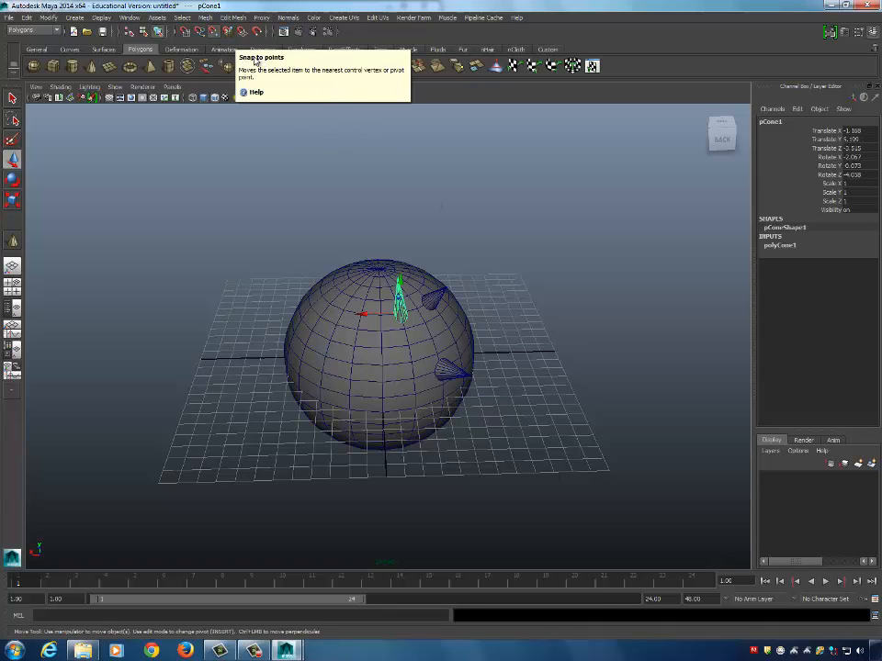
pyautogui.moveTo(400, 314); pyautogui.dragTo(425, 328)
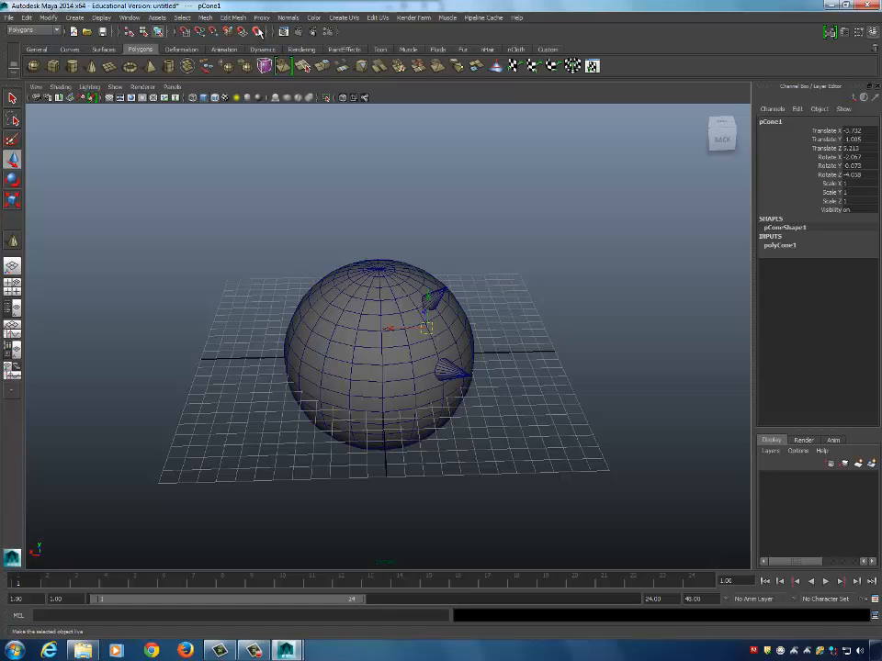
# Render the current frame of a closer perspective view of the sphere and cones, inspect the image, and close the render window.
pyautogui.scroll(5, 459, 290)
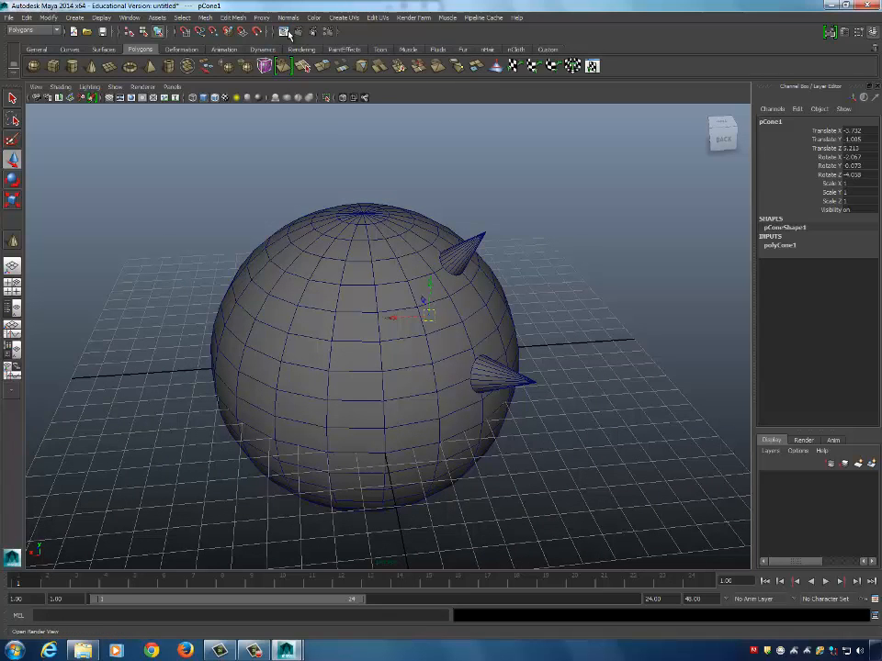
pyautogui.keyDown('alt'); pyautogui.moveTo(430, 160); pyautogui.dragTo(428, 180); pyautogui.keyUp('alt')
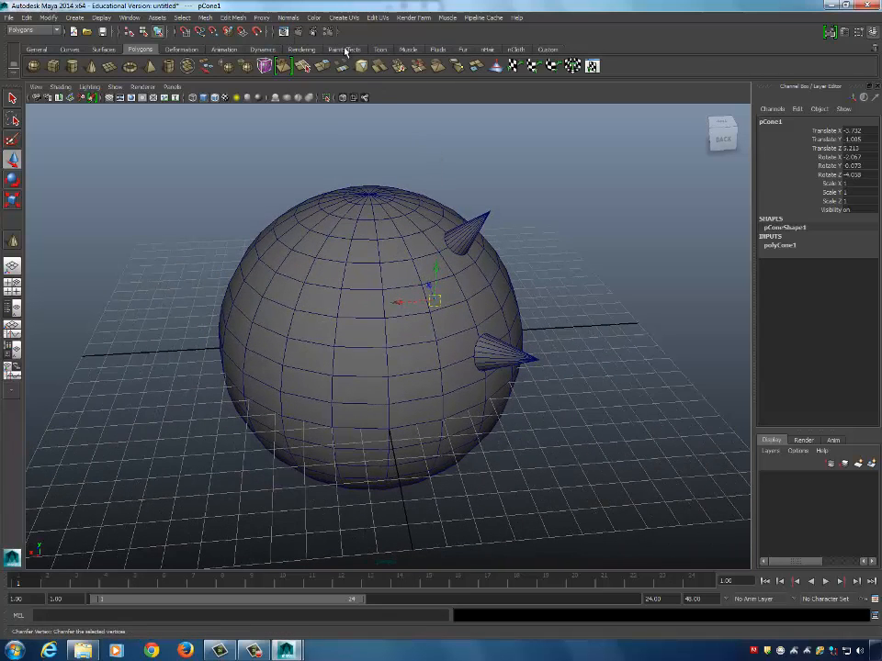
pyautogui.click(298, 33)
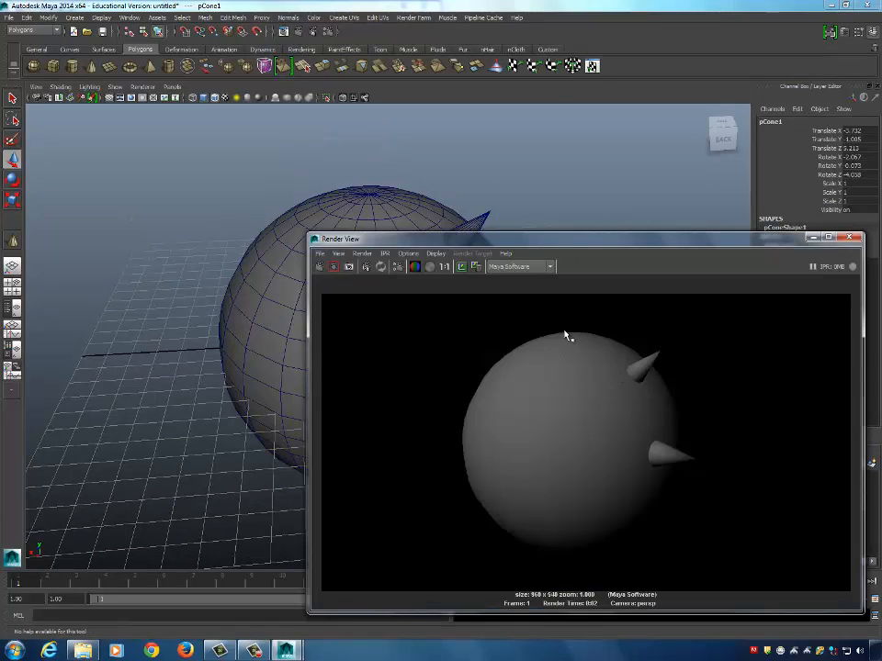
pyautogui.moveTo(551, 239); pyautogui.dragTo(575, 73)
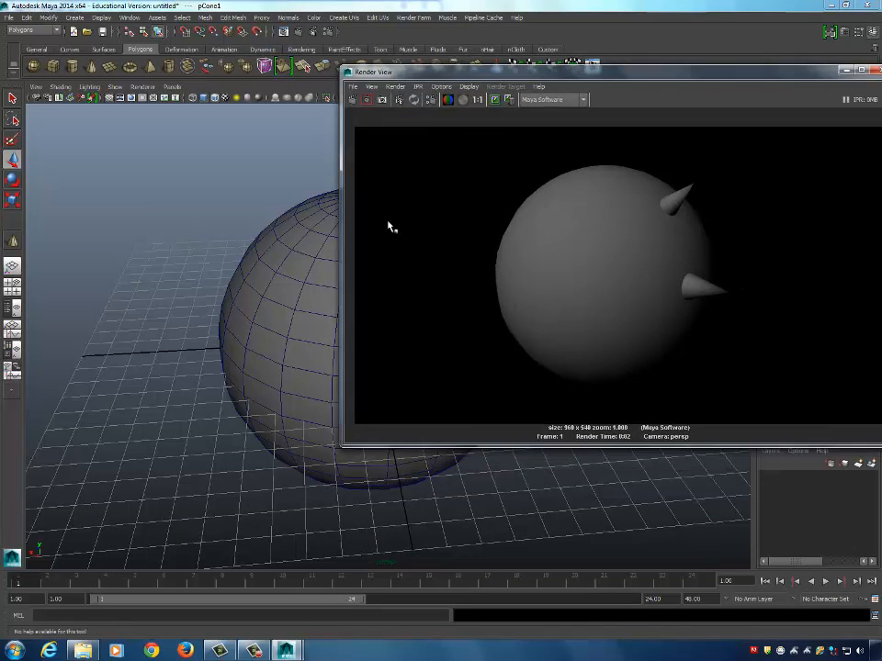
pyautogui.moveTo(823, 69); pyautogui.dragTo(625, 104)
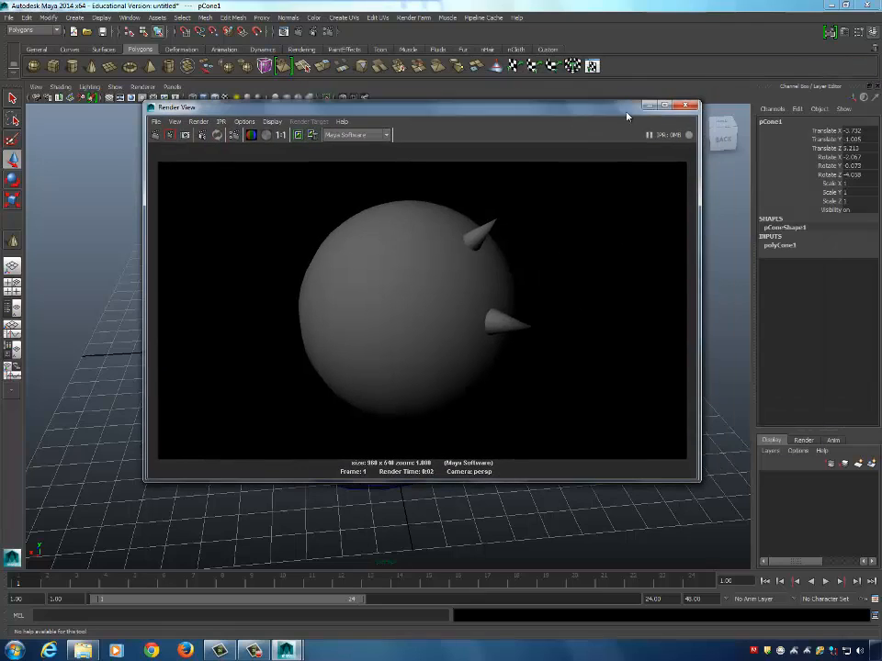
pyautogui.click(685, 105)
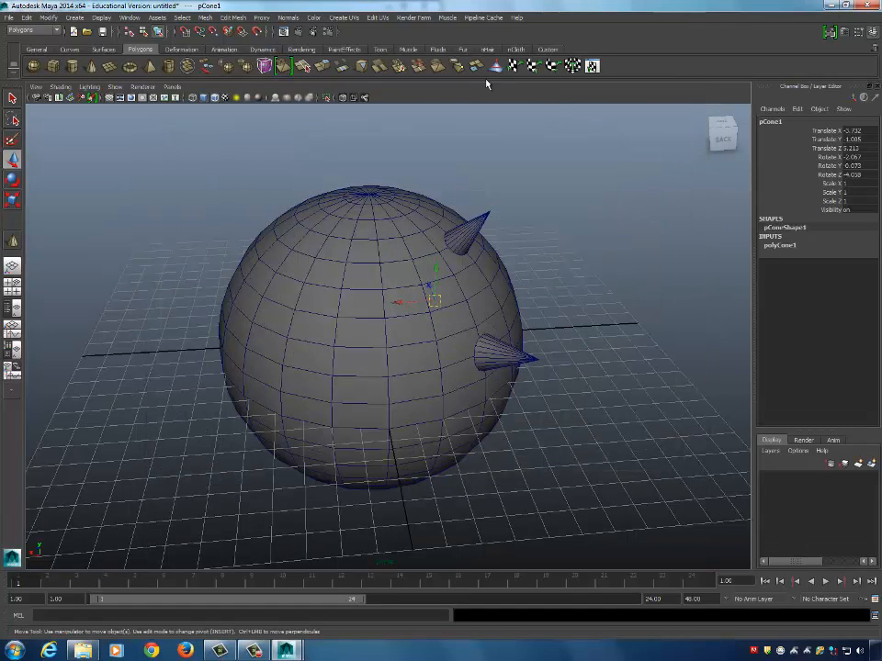
# Look through the common render settings from colour management to renderable cameras, and close them without changes.
pyautogui.click(327, 32)
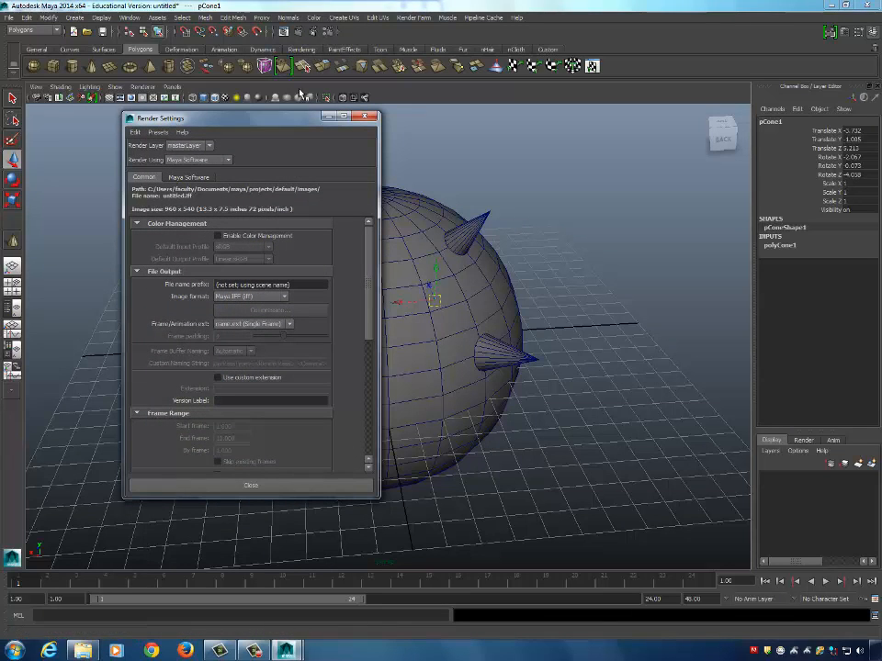
pyautogui.moveTo(237, 118); pyautogui.dragTo(298, 134)
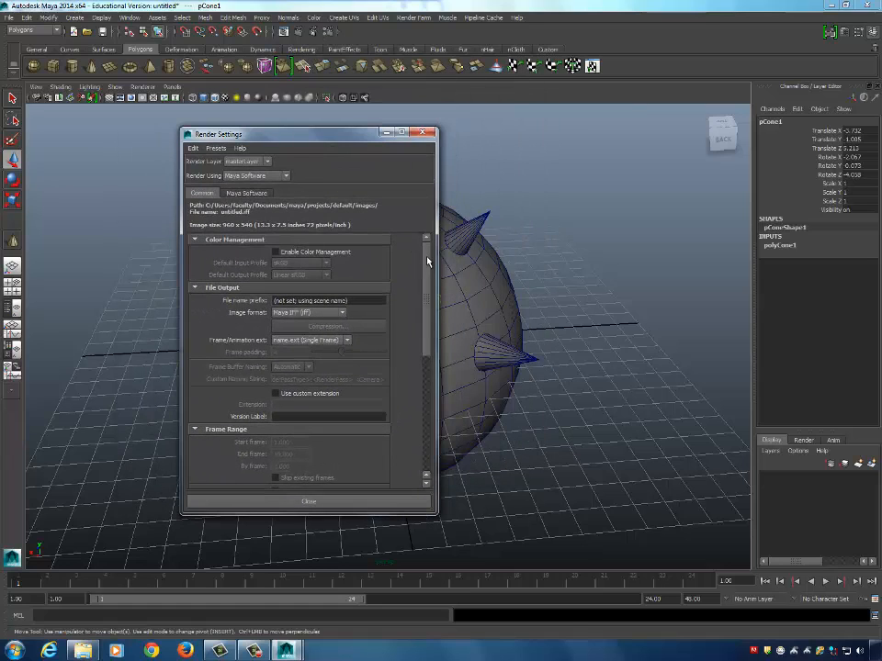
pyautogui.moveTo(428, 261); pyautogui.dragTo(423, 297)
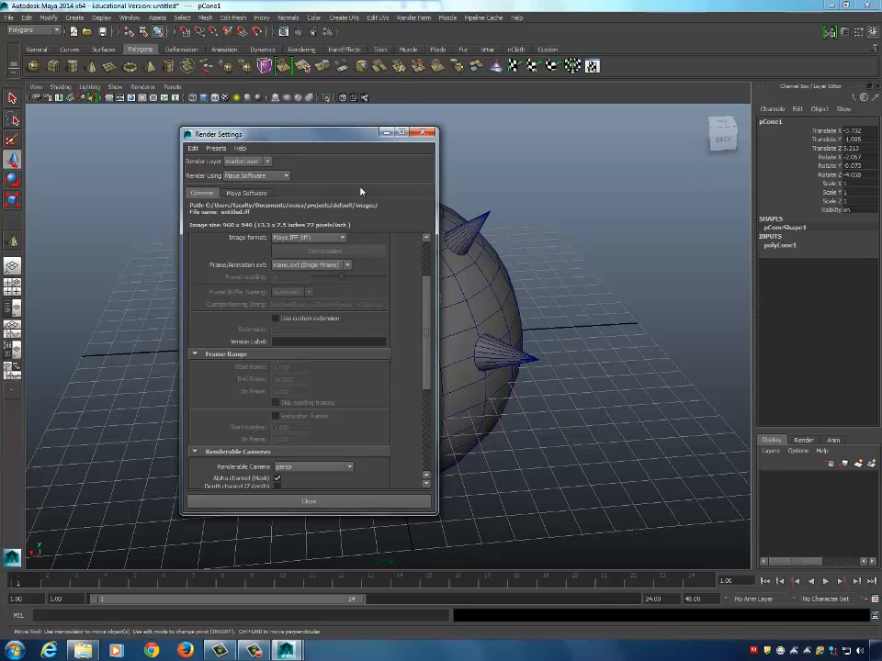
pyautogui.click(423, 133)
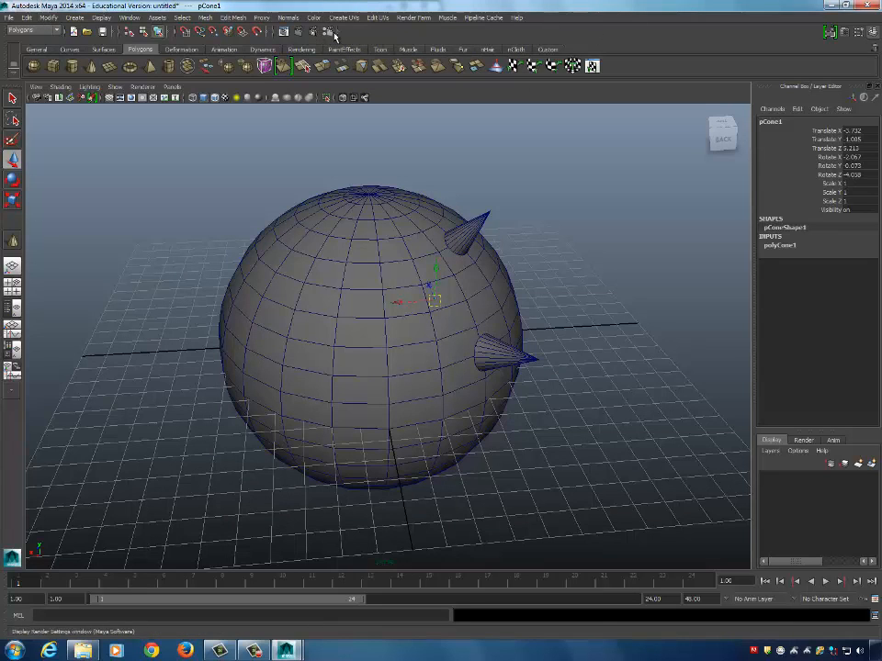
# Show the Modeling Toolkit, hide it, and show it again.
pyautogui.click(829, 32)
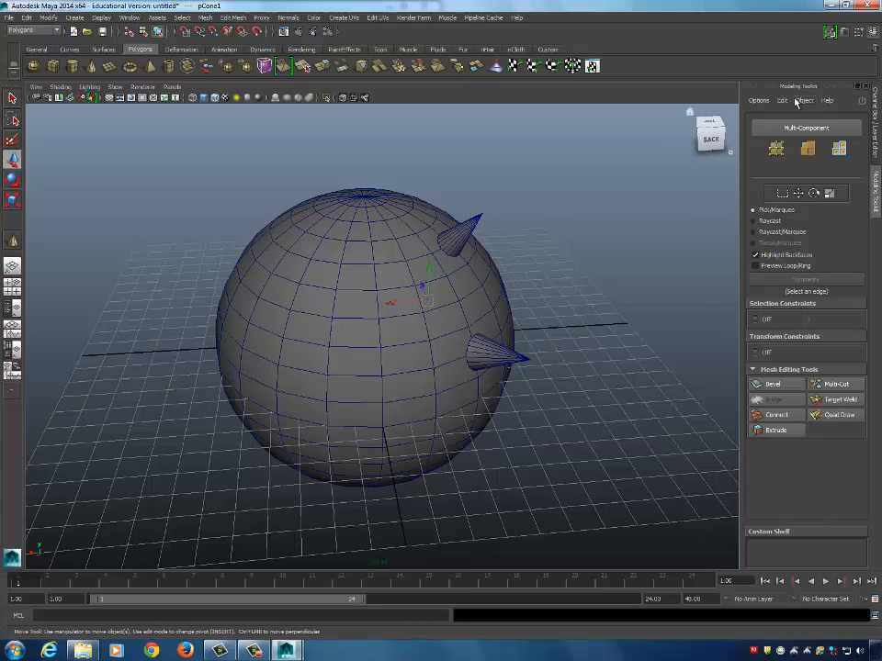
pyautogui.click(829, 33)
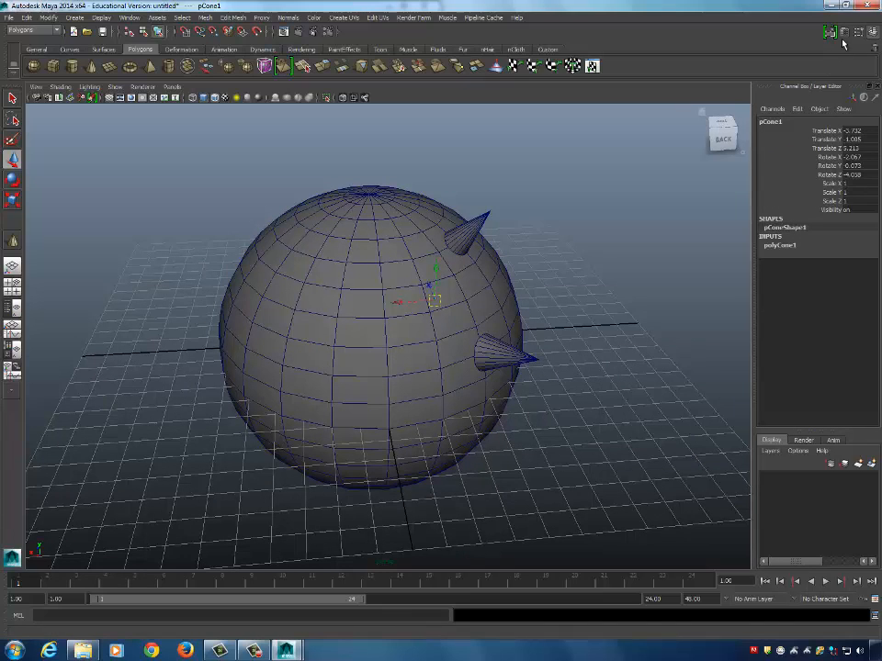
pyautogui.click(829, 33)
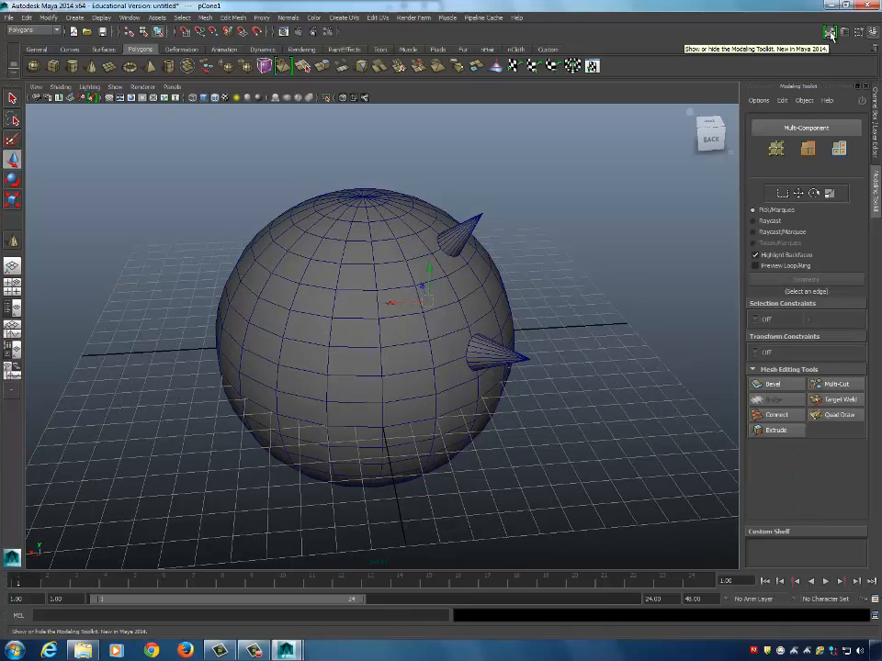
# Hide the Modeling Toolkit, then show the Attribute Editor for the selected cone and switch back to the Channel Box.
pyautogui.click(829, 33)
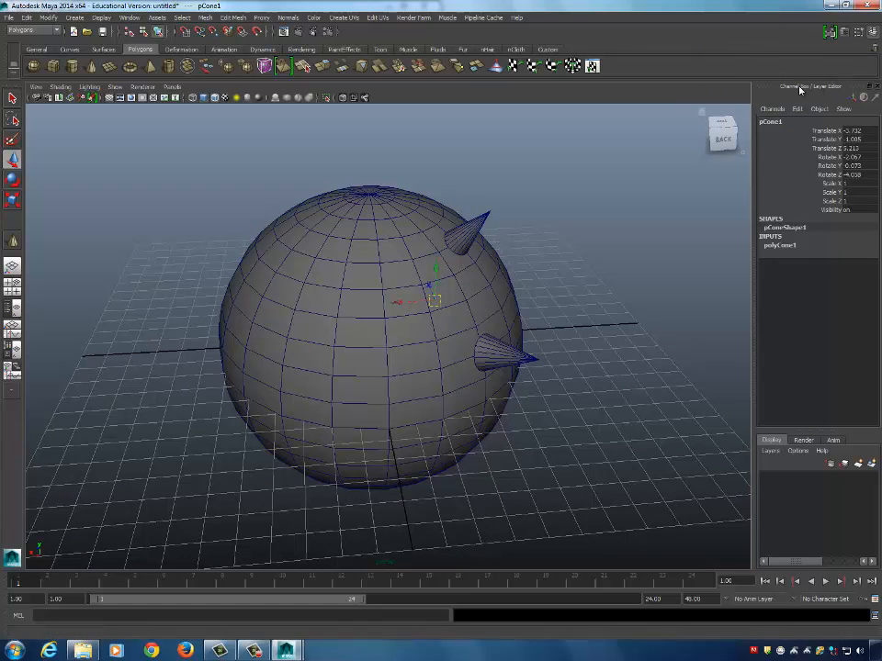
pyautogui.click(845, 33)
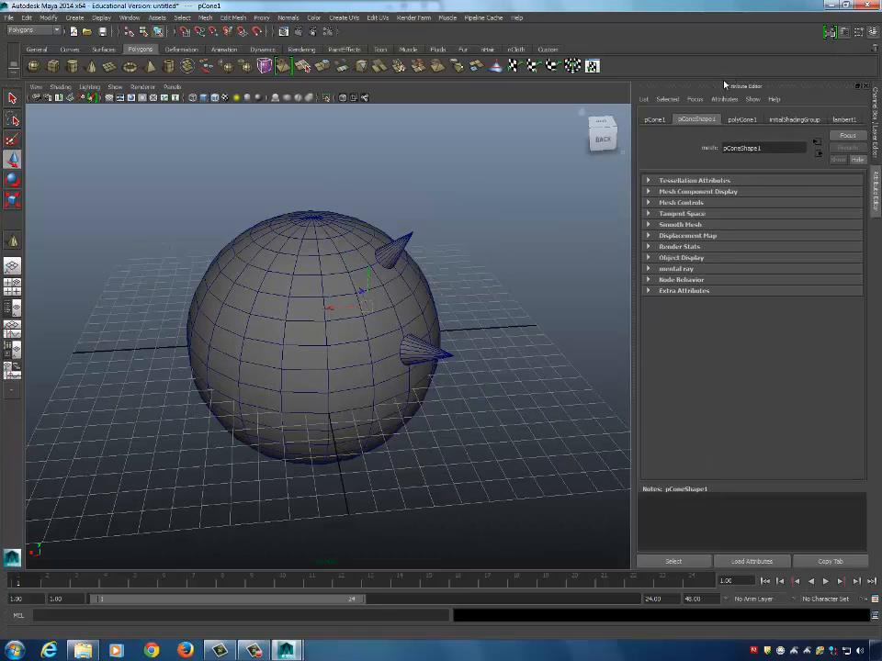
pyautogui.click(875, 124)
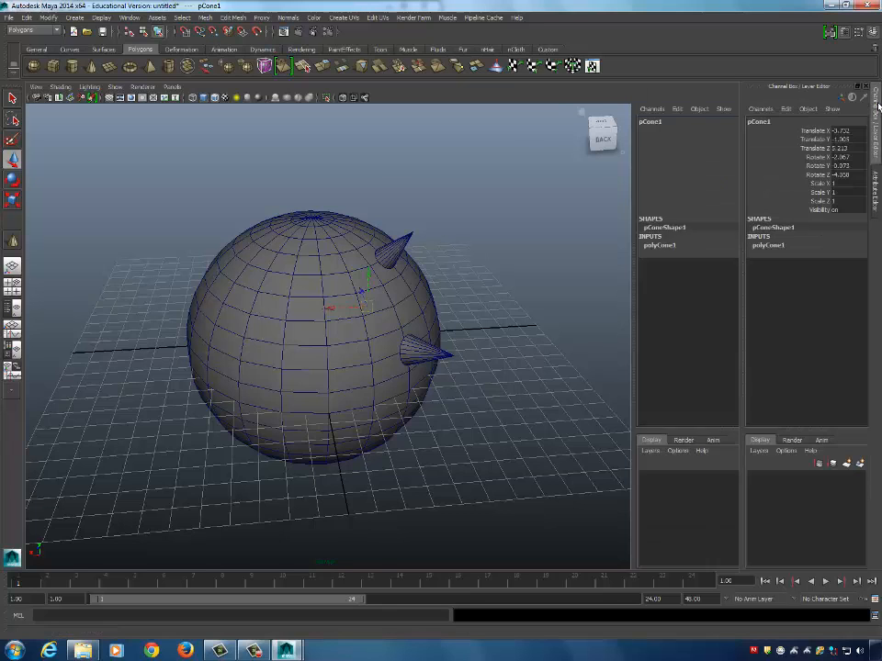
pyautogui.click(877, 179)
pyautogui.click(876, 129)
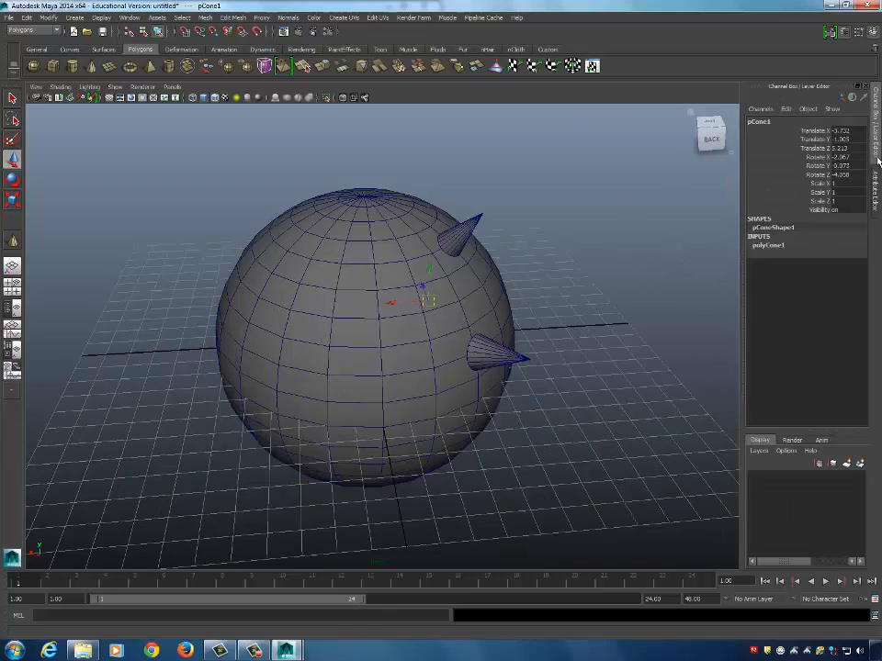
# Switch back and forth between the cone's Attribute Editor and Channel Box, and hide the Attribute Editor.
pyautogui.click(877, 179)
pyautogui.click(875, 133)
pyautogui.click(877, 177)
pyautogui.click(877, 154)
pyautogui.click(877, 177)
pyautogui.click(877, 154)
pyautogui.click(845, 41)
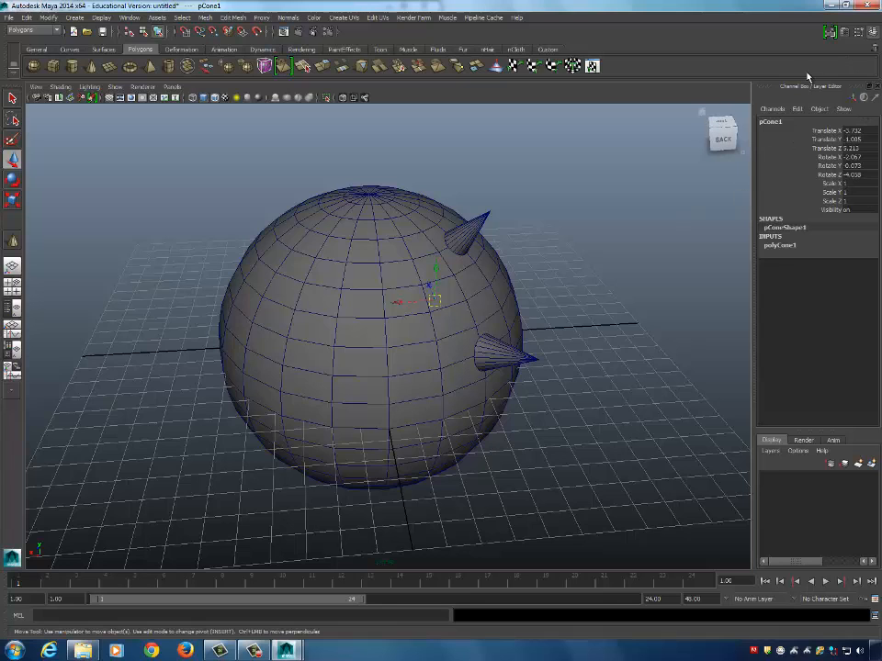
# Show the Attribute Editor again and alternate between it and the Channel Box, ending on the Channel Box.
pyautogui.click(844, 33)
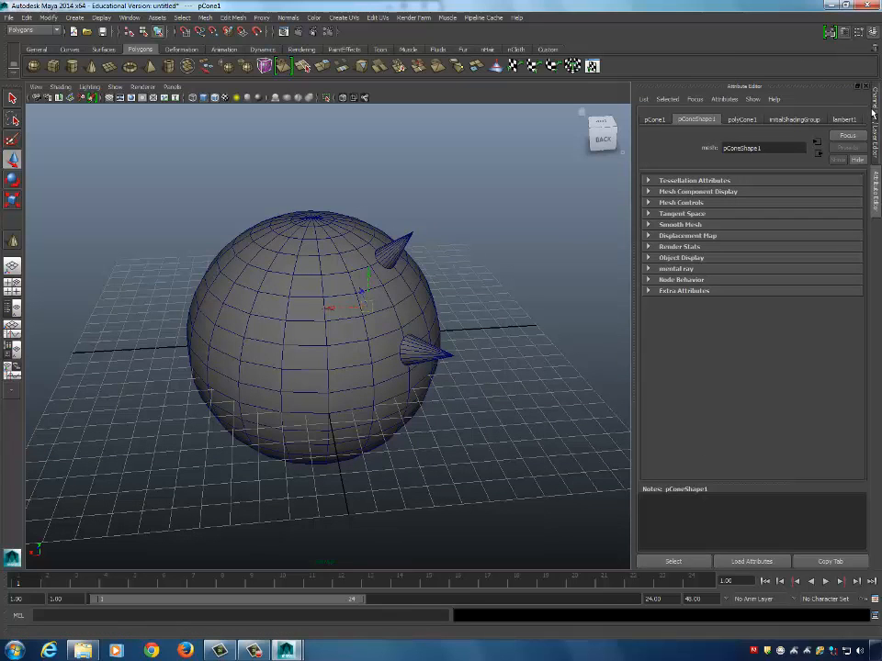
pyautogui.click(877, 152)
pyautogui.click(879, 167)
pyautogui.click(877, 154)
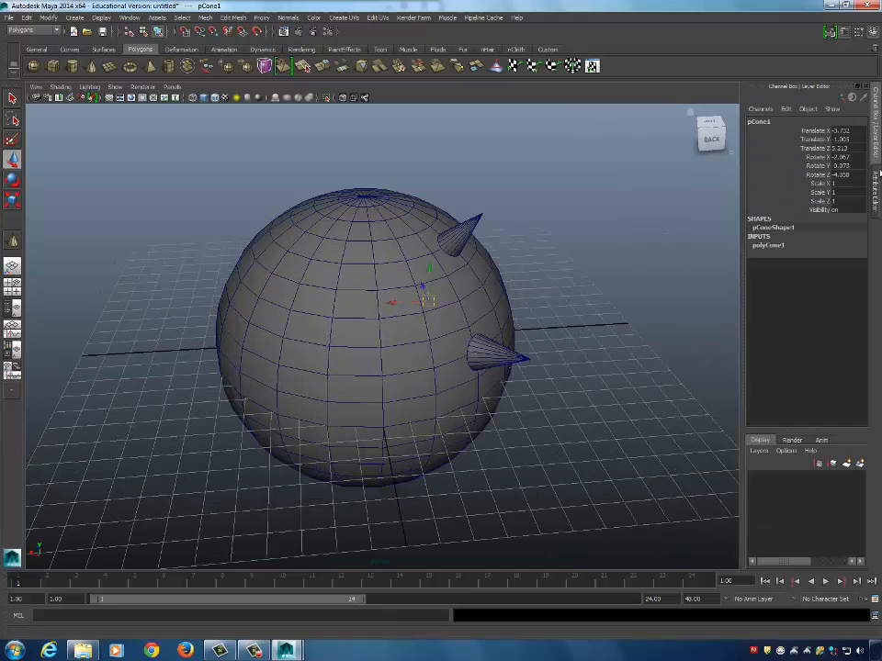
pyautogui.click(877, 174)
pyautogui.click(877, 157)
# Rotate the sphere to Rotate X -36.36 and move it to Translate X 5.998 using its channels.
pyautogui.press('q')
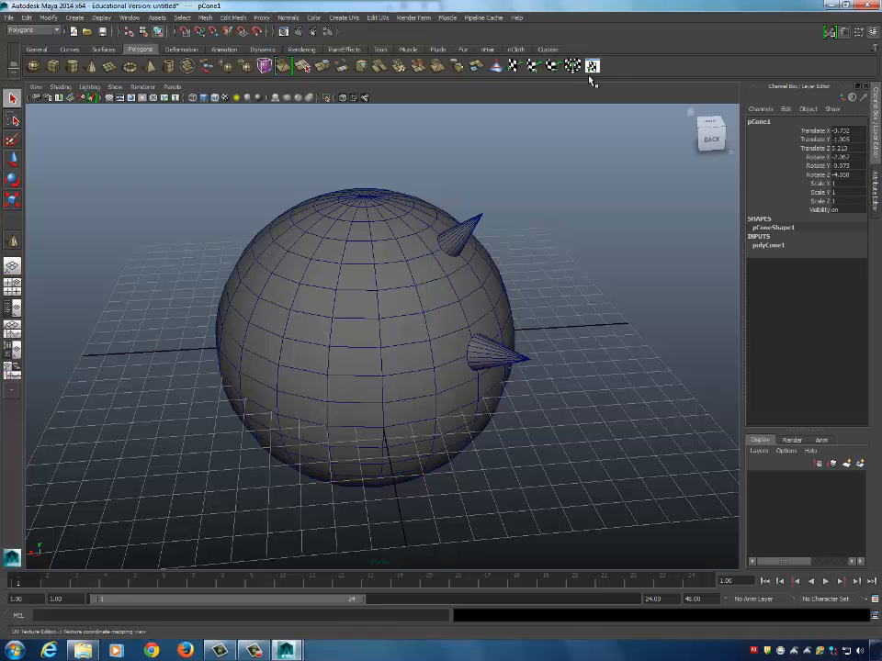
pyautogui.click(386, 259)
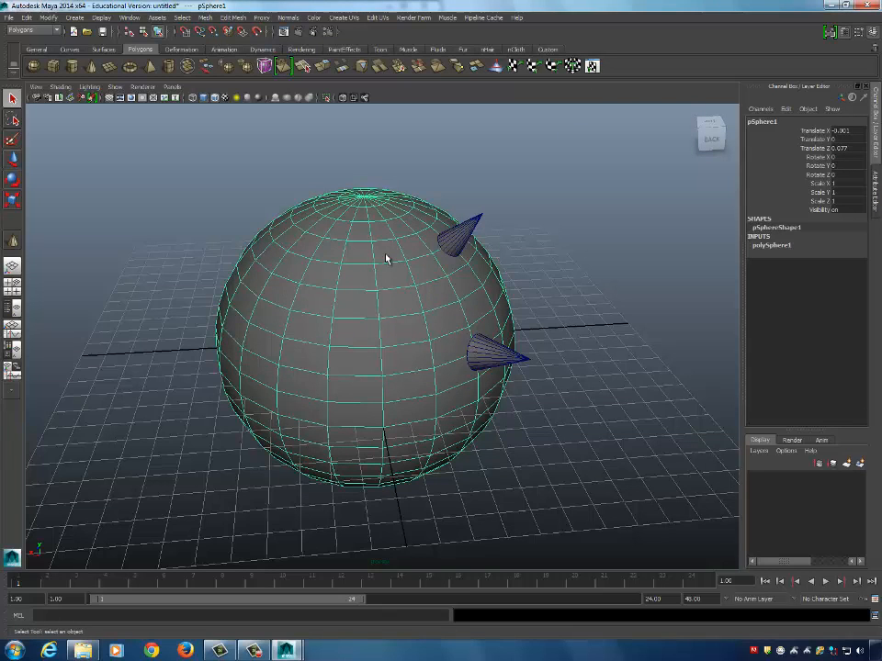
pyautogui.keyDown('alt'); pyautogui.moveTo(454, 233); pyautogui.dragTo(410, 235, button='right'); pyautogui.keyUp('alt')
pyautogui.keyDown('alt'); pyautogui.moveTo(411, 235); pyautogui.dragTo(423, 231, button='middle'); pyautogui.keyUp('alt')
pyautogui.keyDown('alt'); pyautogui.moveTo(423, 232); pyautogui.dragTo(384, 197); pyautogui.keyUp('alt')
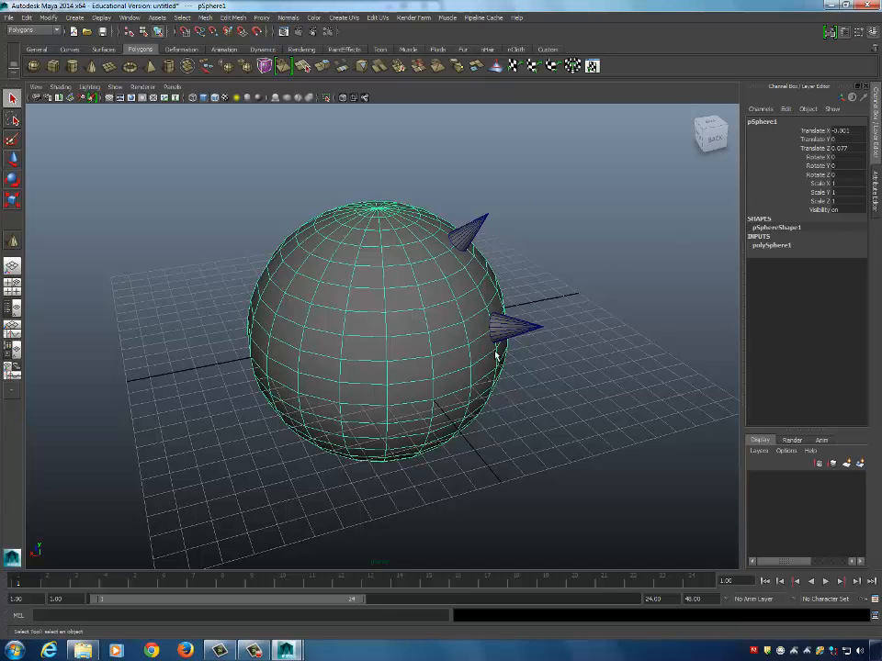
pyautogui.click(816, 157)
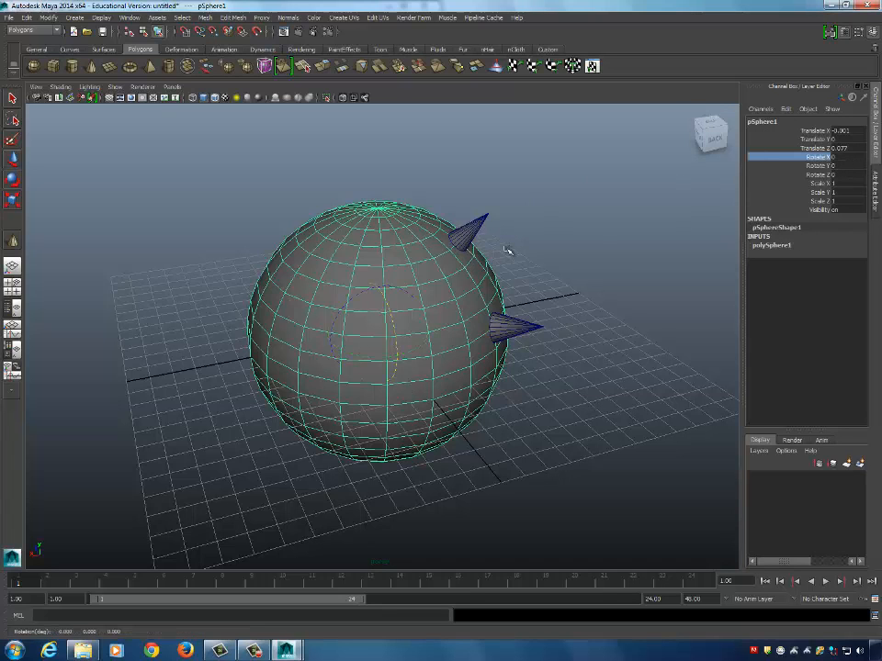
pyautogui.moveTo(507, 250); pyautogui.dragTo(593, 138, button='middle')
pyautogui.press('w')
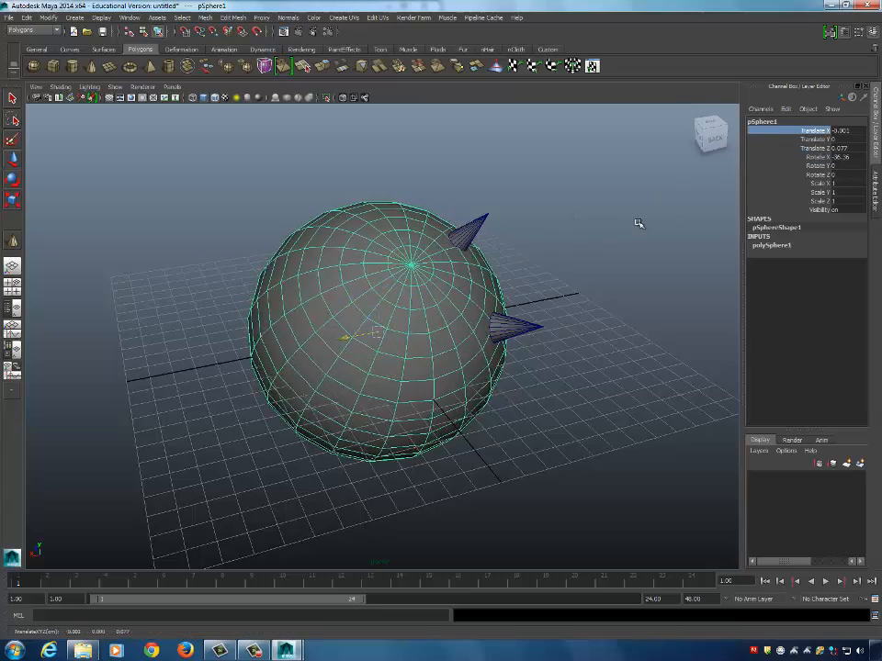
pyautogui.moveTo(638, 223); pyautogui.dragTo(549, 355, button='middle')
# Delete the tall cone standing beside the sphere.
pyautogui.click(549, 355)
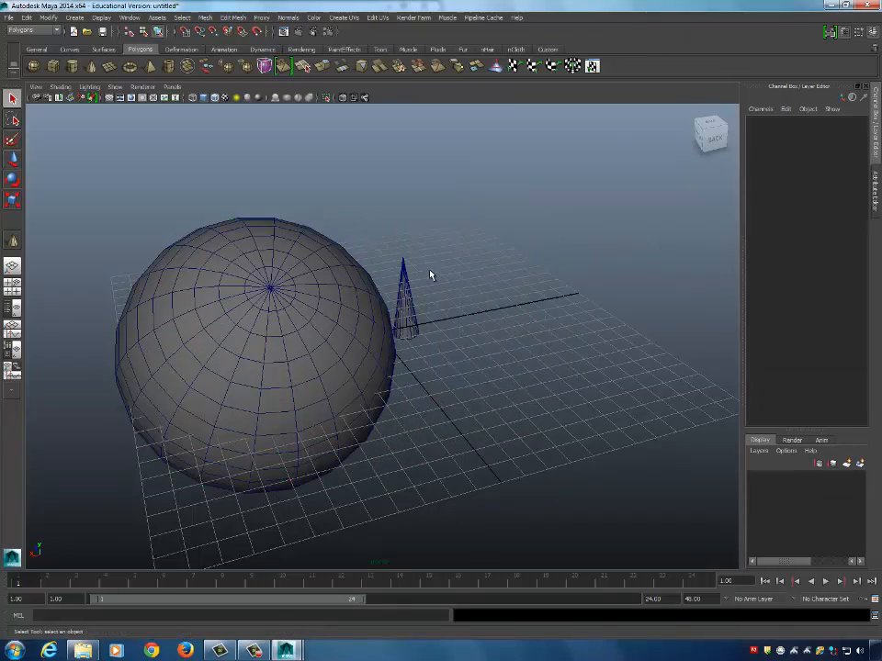
pyautogui.click(405, 294)
pyautogui.press('Delete')
# Select the sphere and compare its Attribute Editor with its Channel Box, ending on the Channel Box.
pyautogui.click(232, 250)
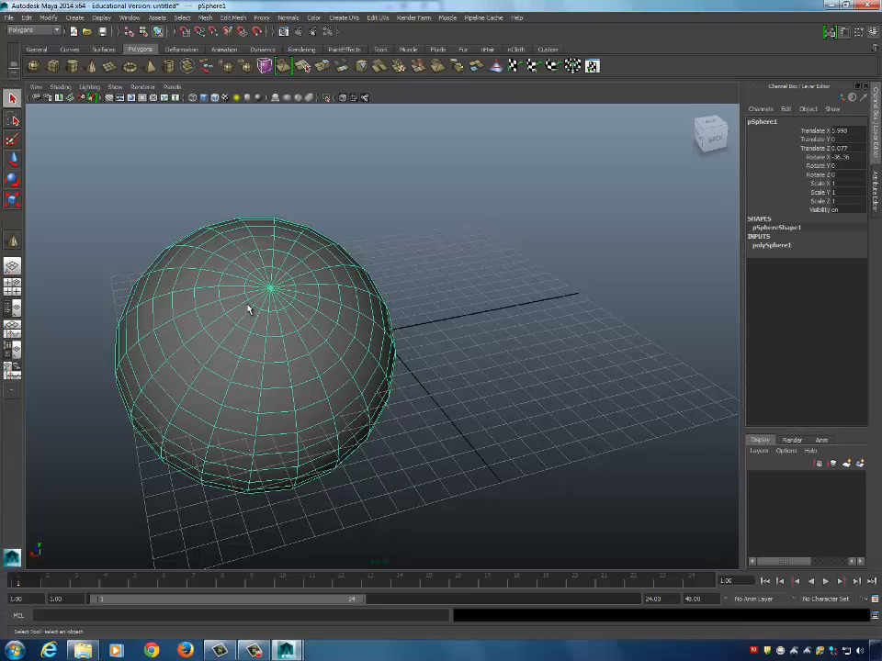
pyautogui.click(875, 184)
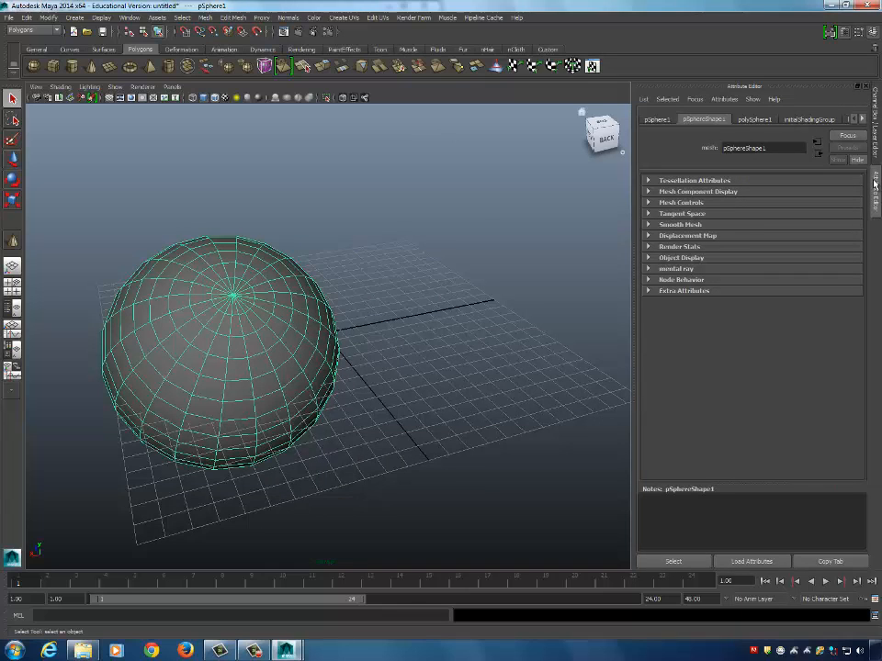
pyautogui.click(875, 124)
pyautogui.click(877, 191)
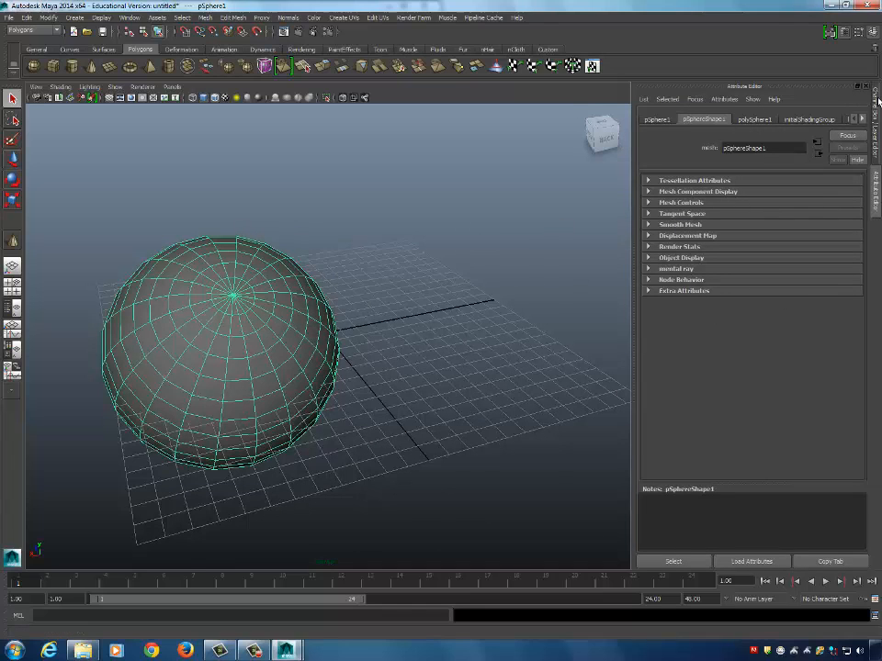
pyautogui.hotkey('ctrl', 'a')
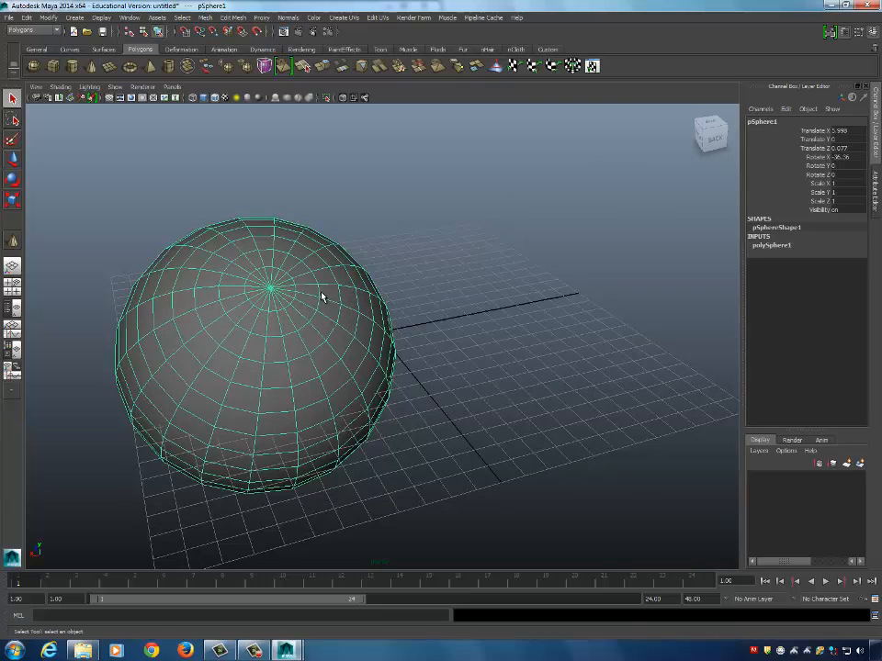
# Try moving the sphere to Translate X -0.408, view its attributes and channels, and undo the move.
pyautogui.press('w')
pyautogui.moveTo(225, 361); pyautogui.dragTo(737, 239)
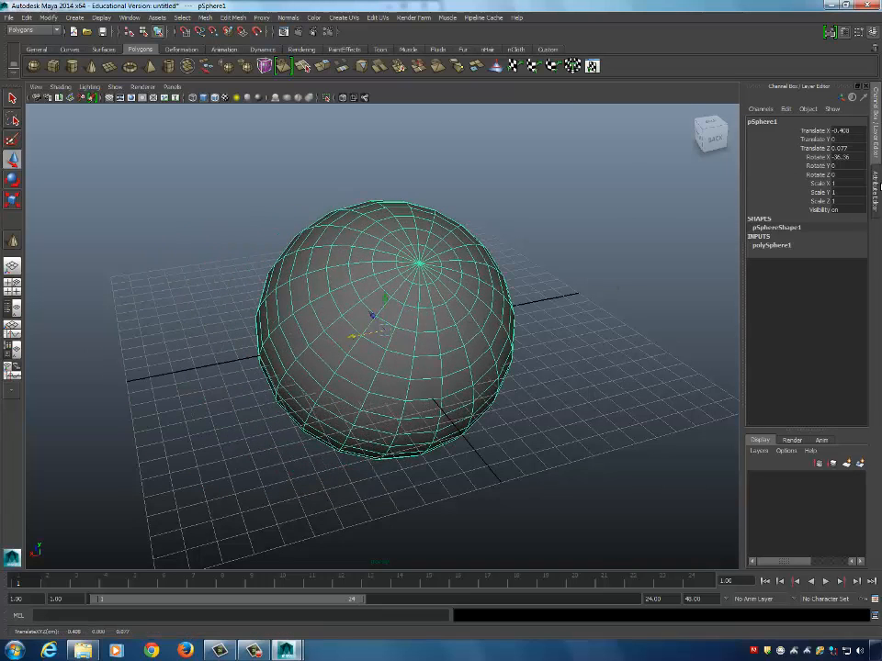
pyautogui.click(877, 195)
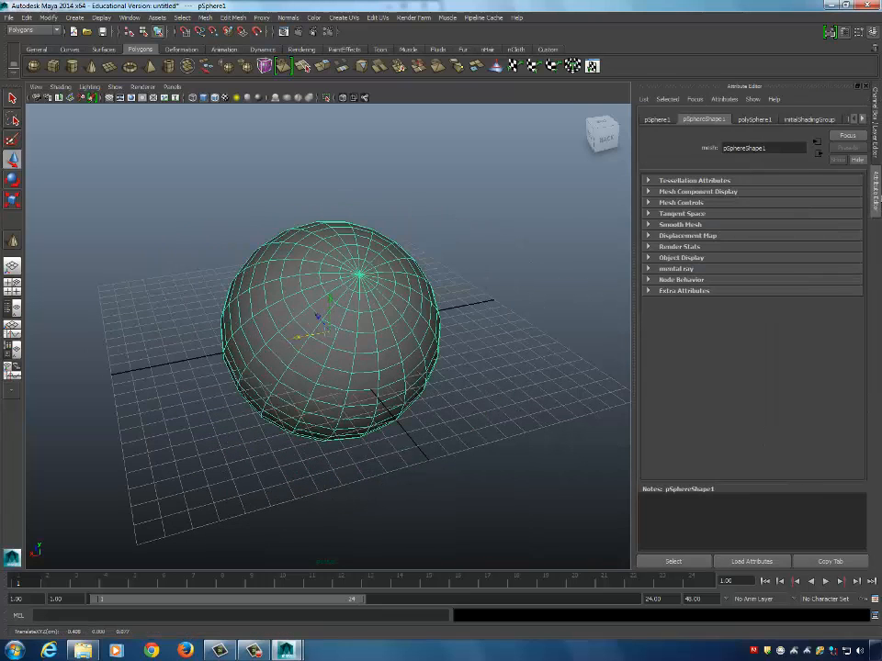
pyautogui.click(878, 133)
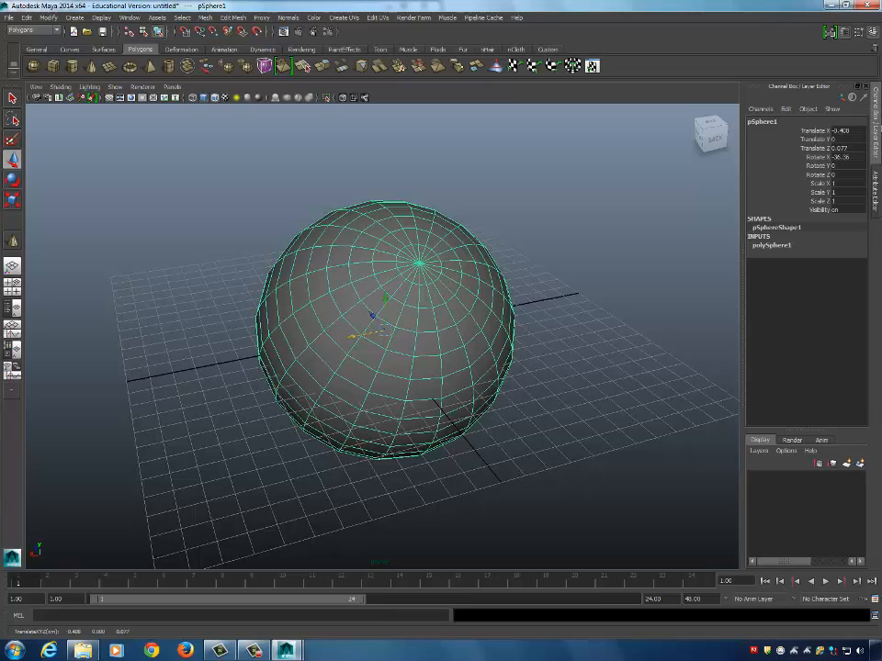
pyautogui.keyDown('alt'); pyautogui.moveTo(522, 374); pyautogui.dragTo(453, 362); pyautogui.keyUp('alt')
pyautogui.hotkey('ctrl', 'z')
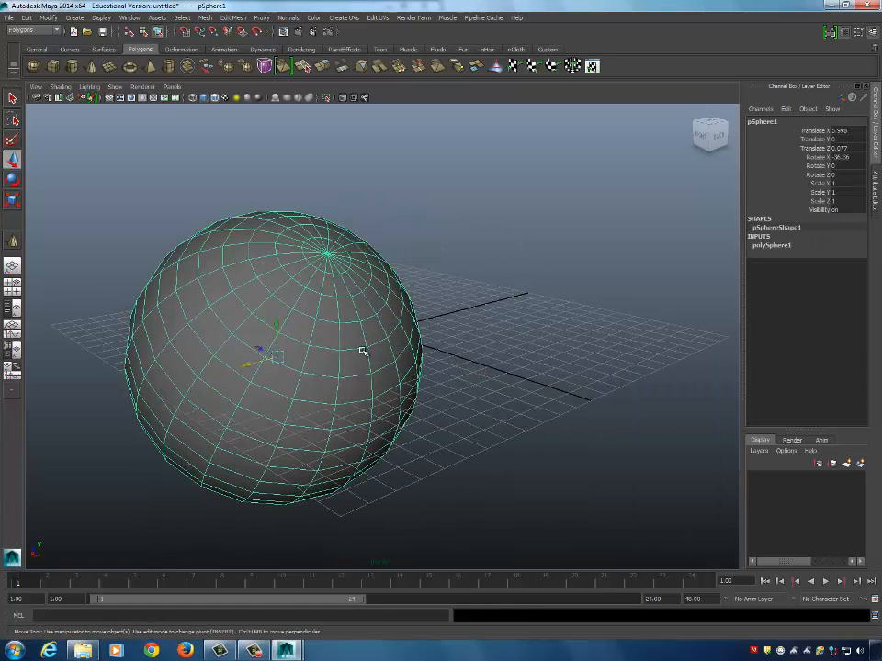
# Delete the tilted sphere and draw a new polygon sphere near the grid centre, at about X -0.021, Z 0.11.
pyautogui.press('Delete')
pyautogui.click(79, 17)
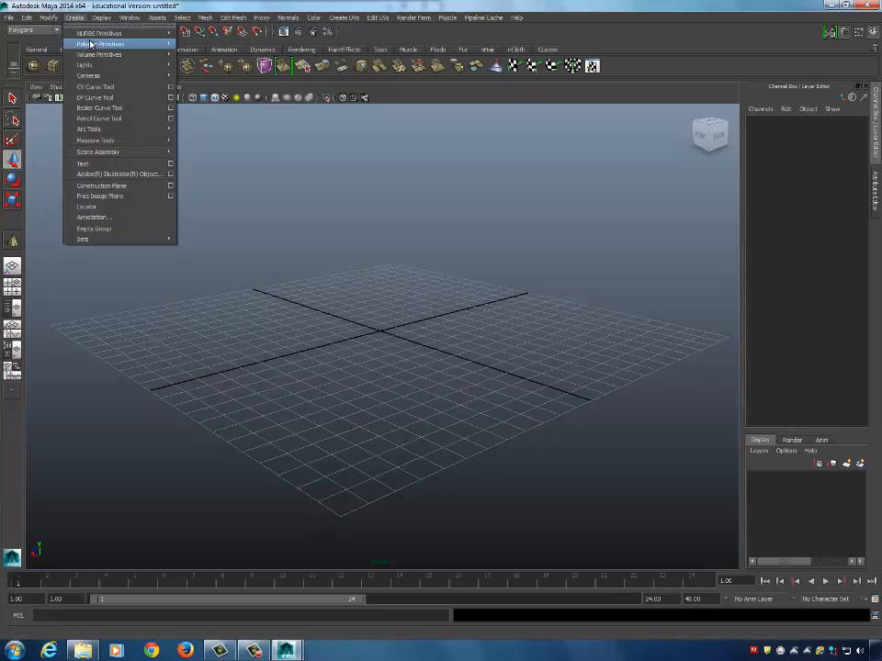
pyautogui.moveTo(94, 40)
pyautogui.click(222, 53)
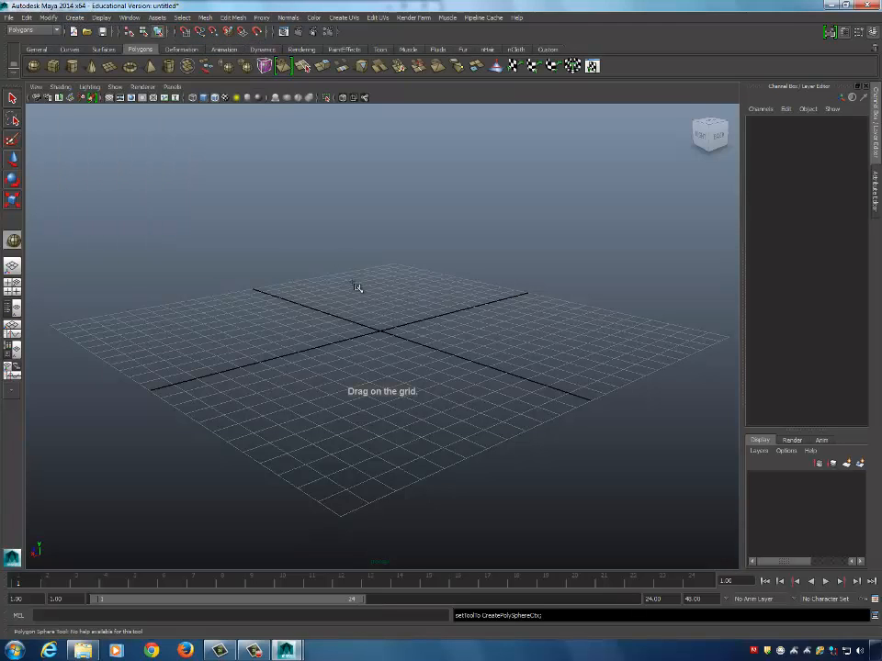
pyautogui.moveTo(382, 333); pyautogui.dragTo(480, 356)
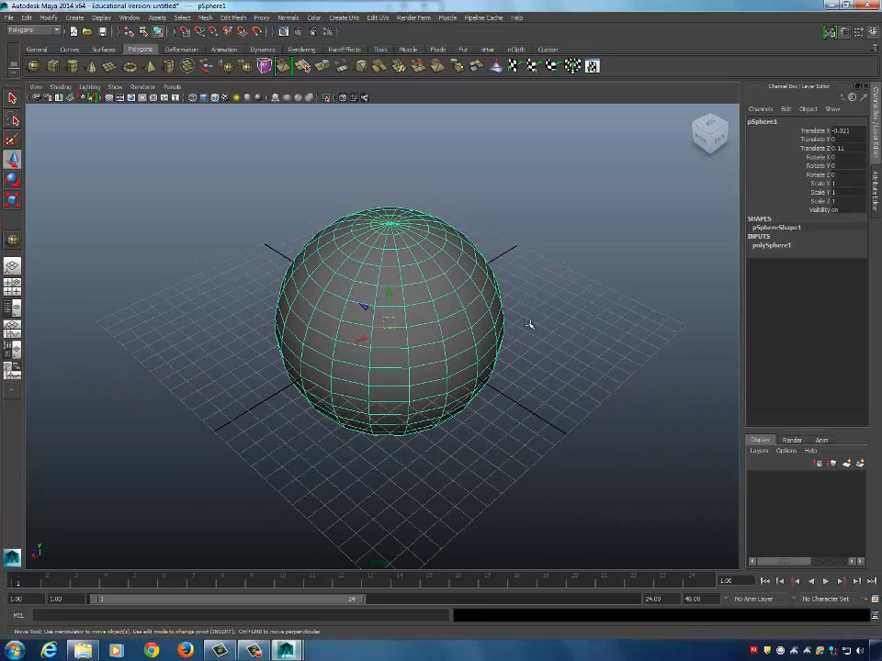
# Go through the new sphere's translate and rotate channels, showing the manipulator axis that each one activates.
pyautogui.click(876, 112)
pyautogui.click(876, 112)
pyautogui.click(808, 131)
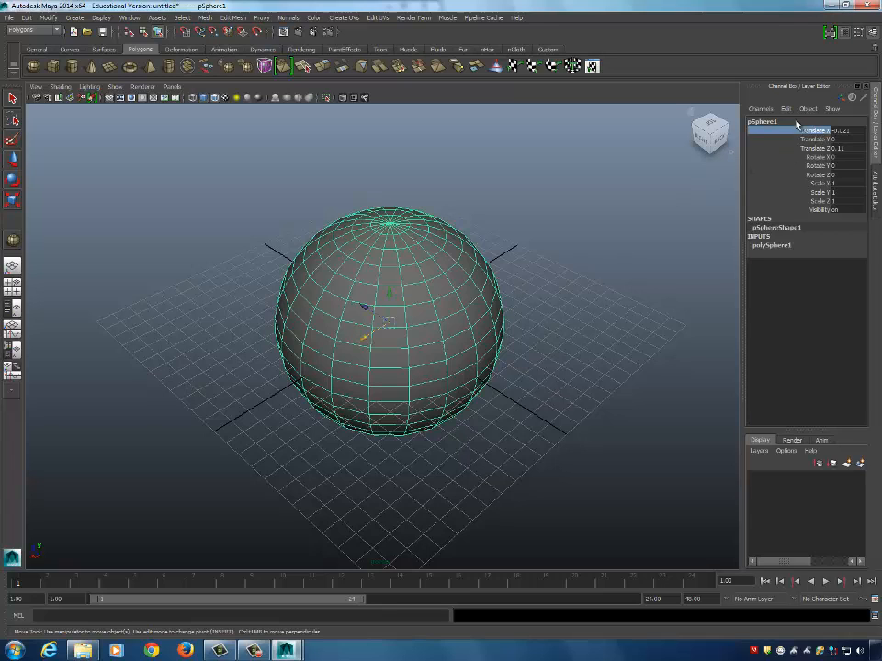
pyautogui.click(808, 140)
pyautogui.click(809, 147)
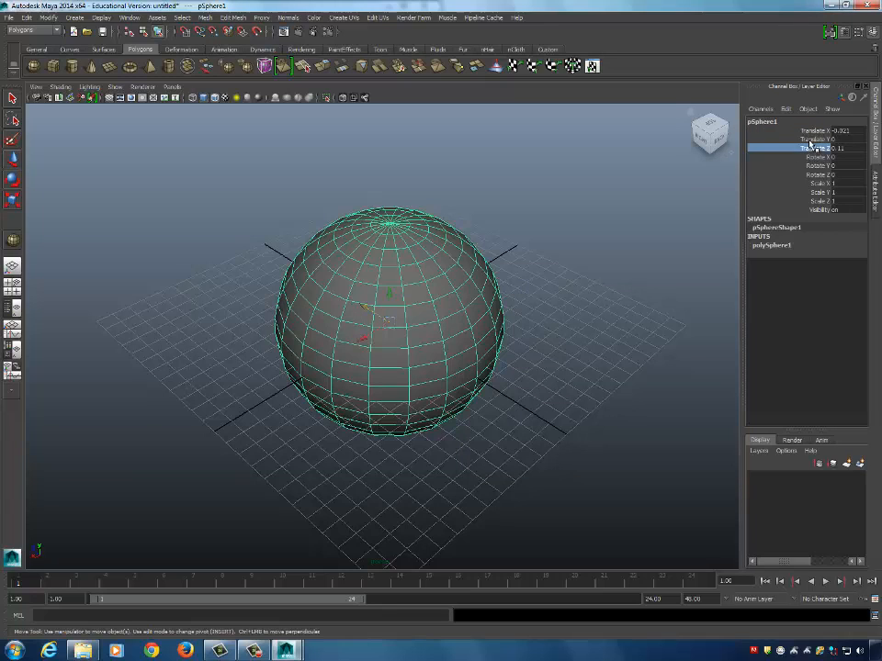
pyautogui.click(809, 140)
pyautogui.click(810, 130)
pyautogui.click(810, 140)
pyautogui.click(810, 158)
pyautogui.click(815, 175)
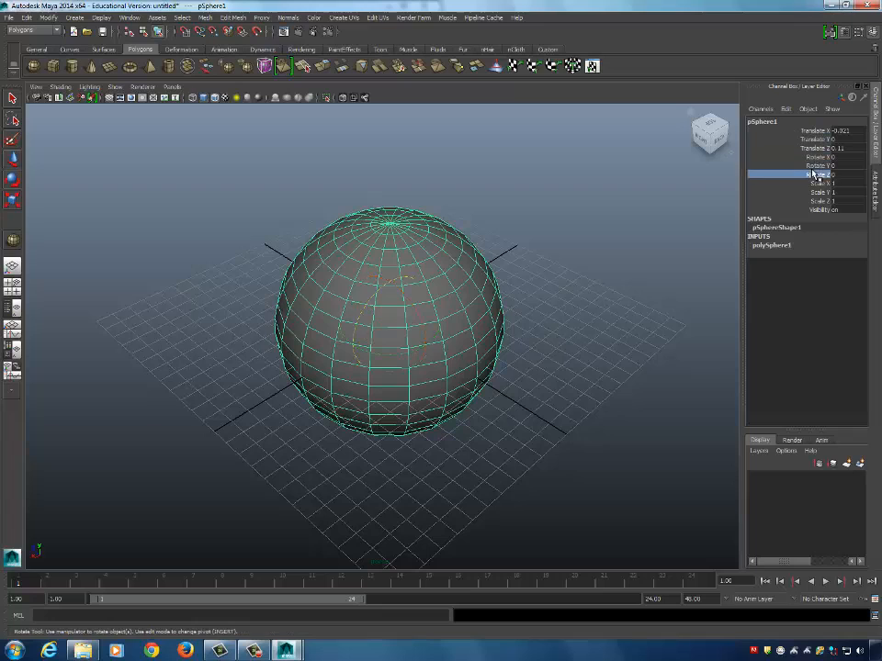
pyautogui.click(814, 166)
# Move the sphere up and down through its Translate Y channel, leaving it at -0.905.
pyautogui.click(810, 140)
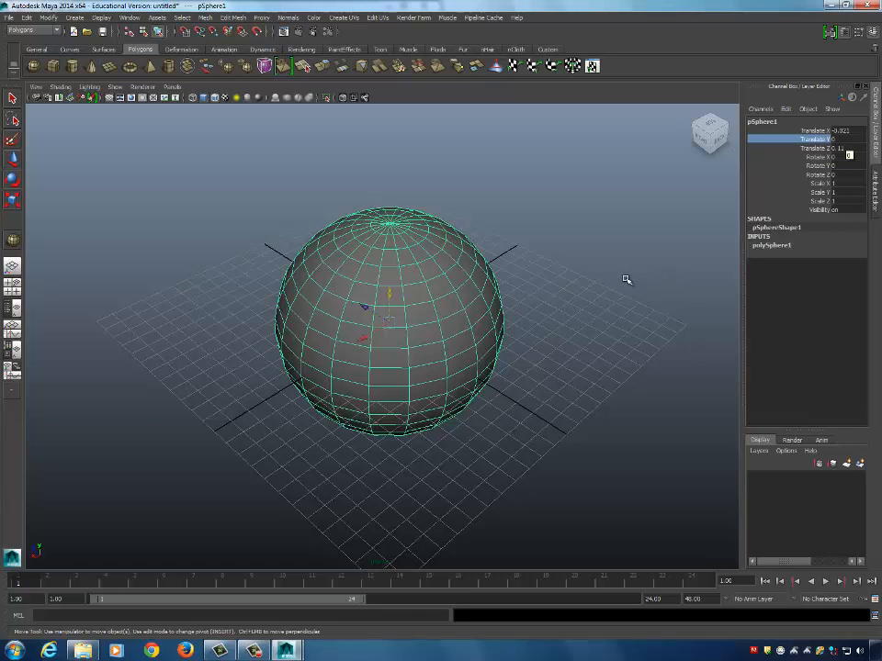
pyautogui.keyDown('alt'); pyautogui.moveTo(606, 302); pyautogui.dragTo(400, 336, button='right'); pyautogui.keyUp('alt')
pyautogui.keyDown('alt'); pyautogui.moveTo(439, 360); pyautogui.dragTo(455, 302); pyautogui.keyUp('alt')
pyautogui.keyDown('alt'); pyautogui.moveTo(613, 307); pyautogui.dragTo(578, 341, button='middle'); pyautogui.keyUp('alt')
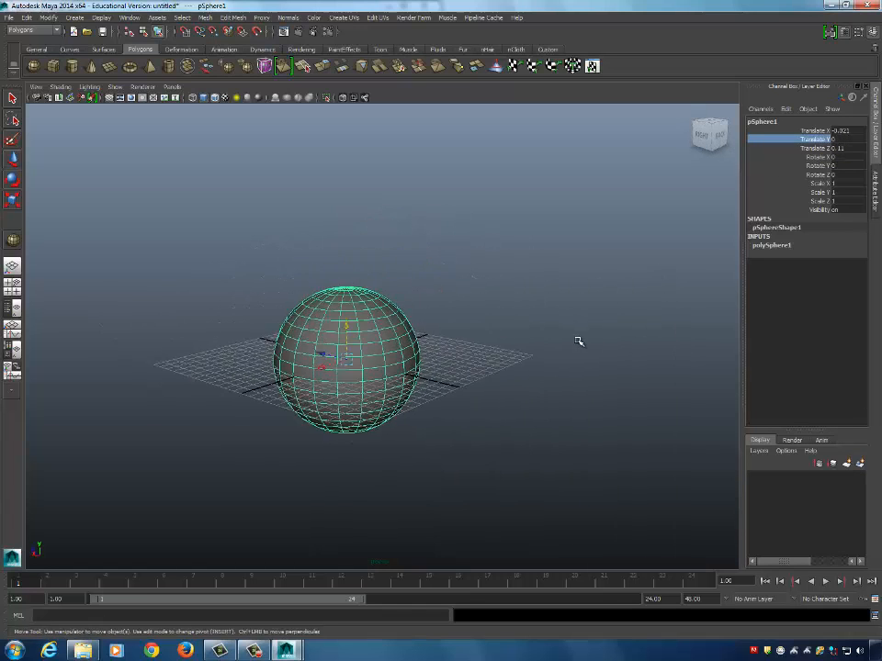
pyautogui.keyDown('alt'); pyautogui.moveTo(578, 341); pyautogui.dragTo(744, 203); pyautogui.keyUp('alt')
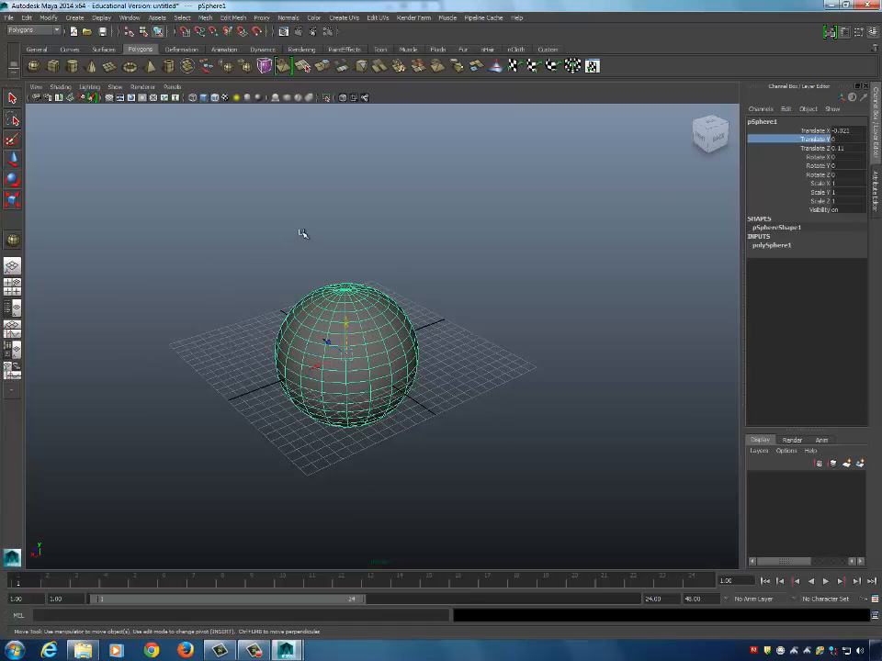
pyautogui.moveTo(326, 229); pyautogui.dragTo(496, 229, button='middle')
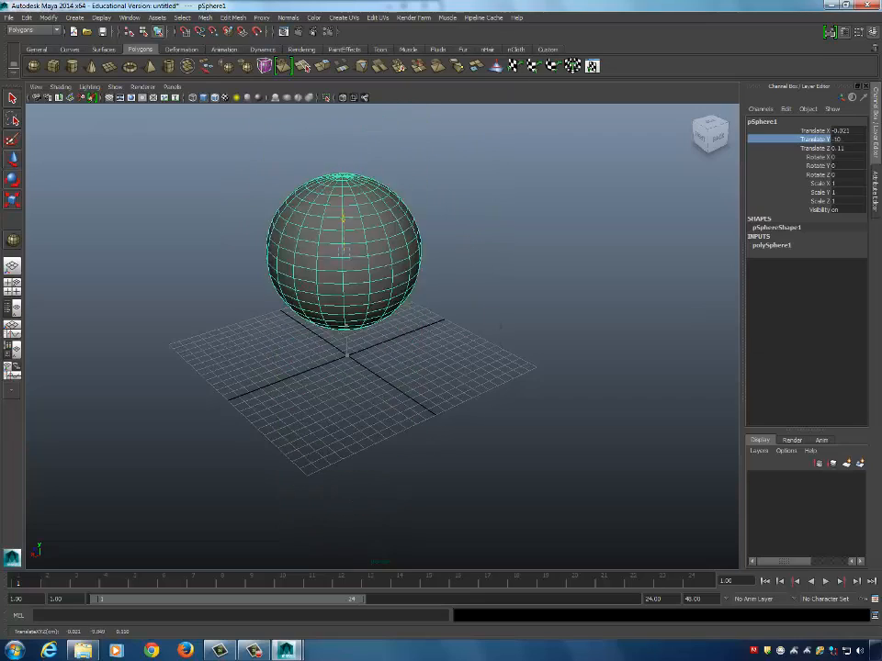
pyautogui.moveTo(500, 327); pyautogui.dragTo(473, 385, button='middle')
# Move the sphere to Translate Z 12.065 and turn it to about Rotate Z -69.84 using its channels.
pyautogui.click(814, 149)
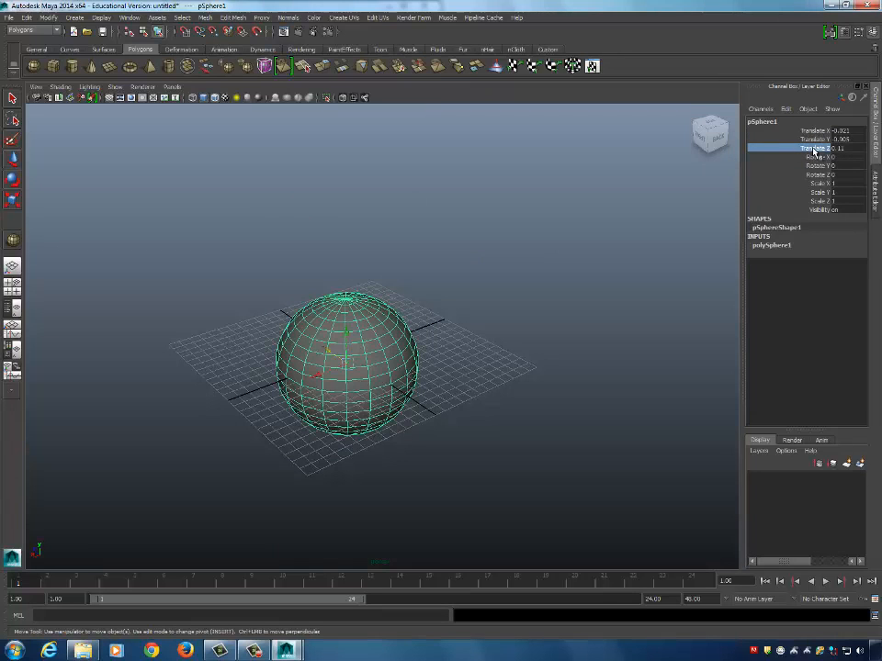
pyautogui.moveTo(498, 273); pyautogui.dragTo(350, 192, button='middle')
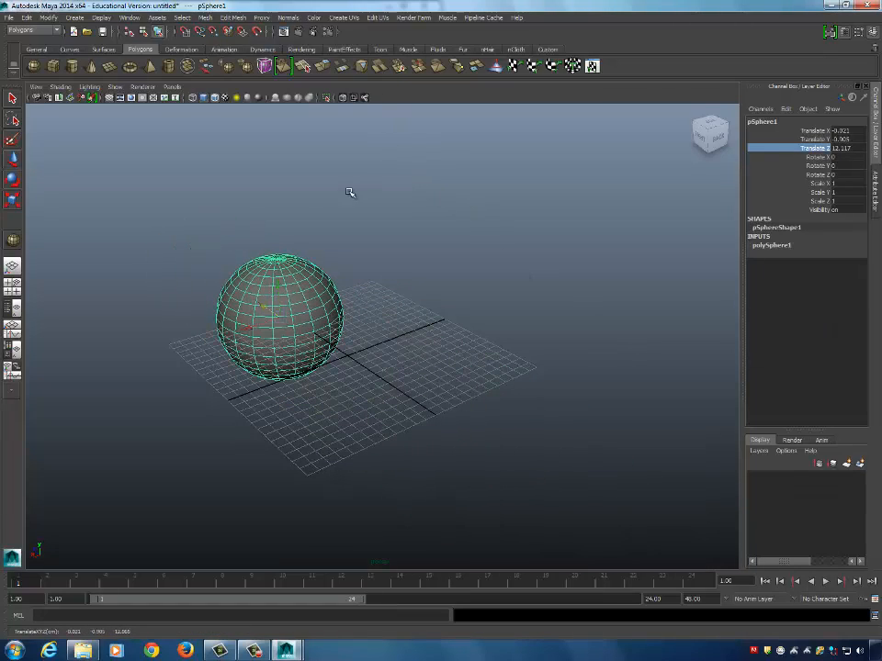
pyautogui.click(819, 174)
pyautogui.moveTo(600, 197); pyautogui.dragTo(180, 260, button='middle')
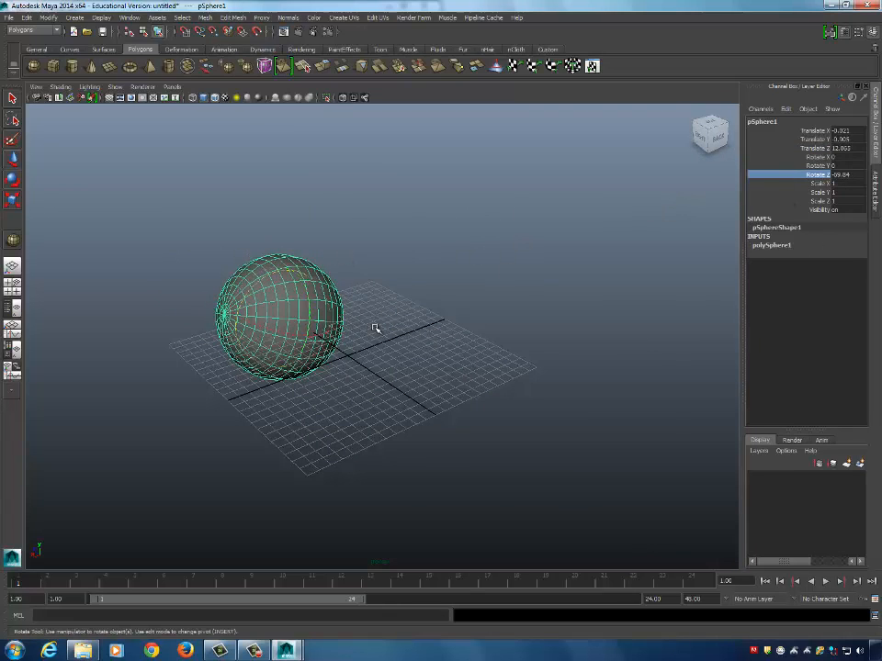
# Delete the rotated sphere to leave the scene empty.
pyautogui.press('f')
pyautogui.press('Delete')
pyautogui.press('w')
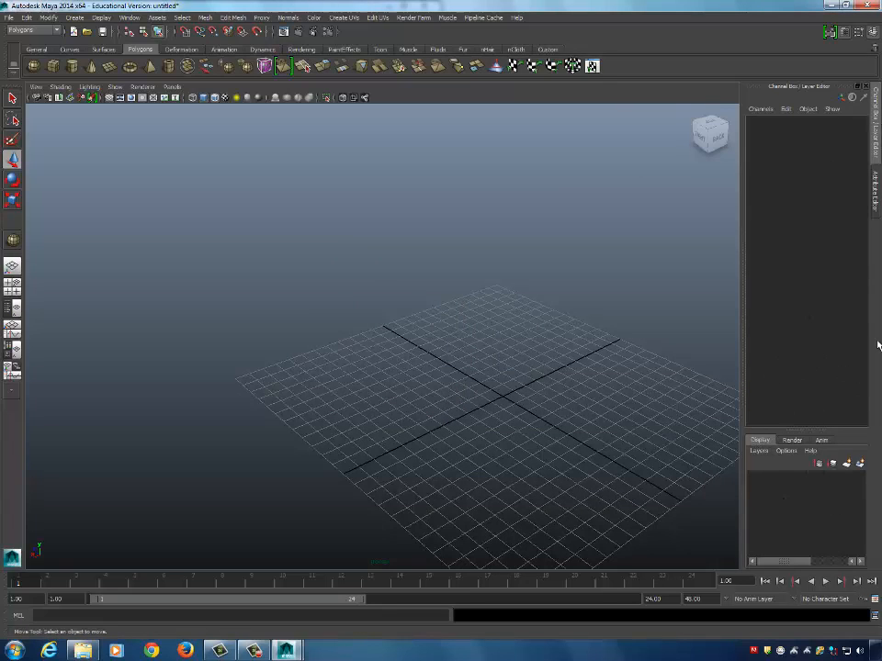
# Create a polygon sphere near the centre of the grid, at about Translate X -0.572 and Translate Z -0.091.
pyautogui.keyDown('alt'); pyautogui.moveTo(372, 245); pyautogui.dragTo(394, 255); pyautogui.keyUp('alt')
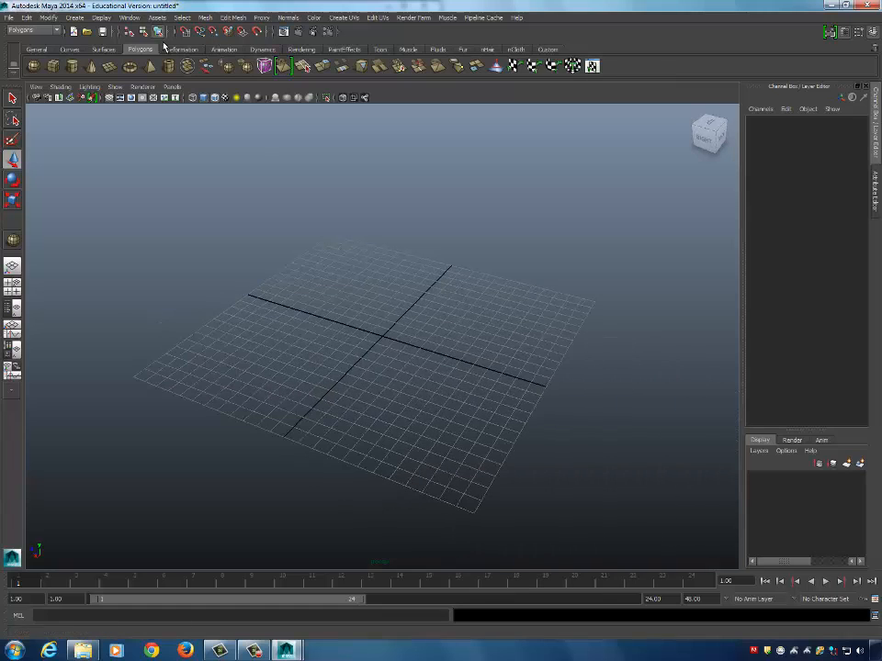
pyautogui.click(70, 18)
pyautogui.moveTo(89, 49)
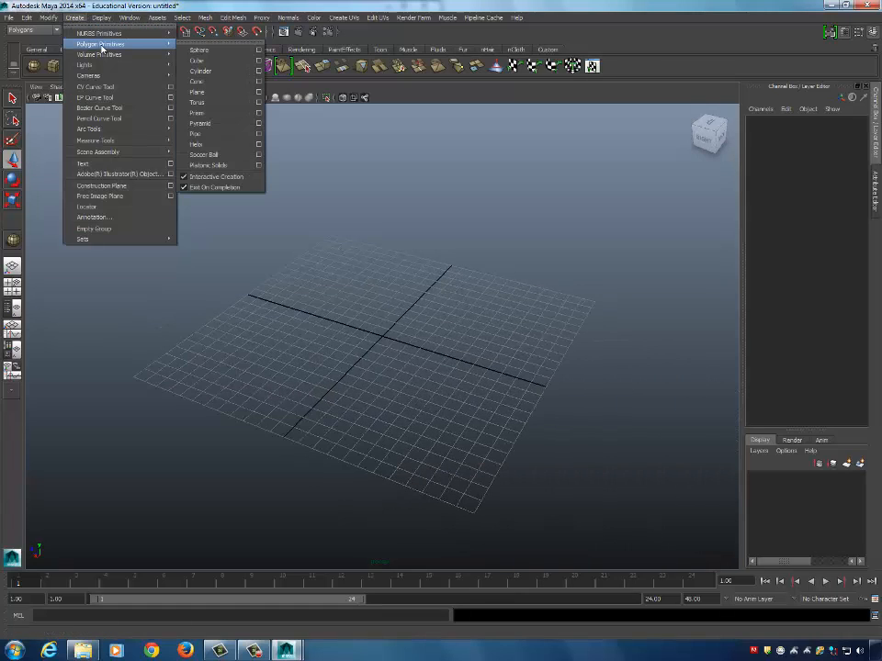
pyautogui.click(199, 49)
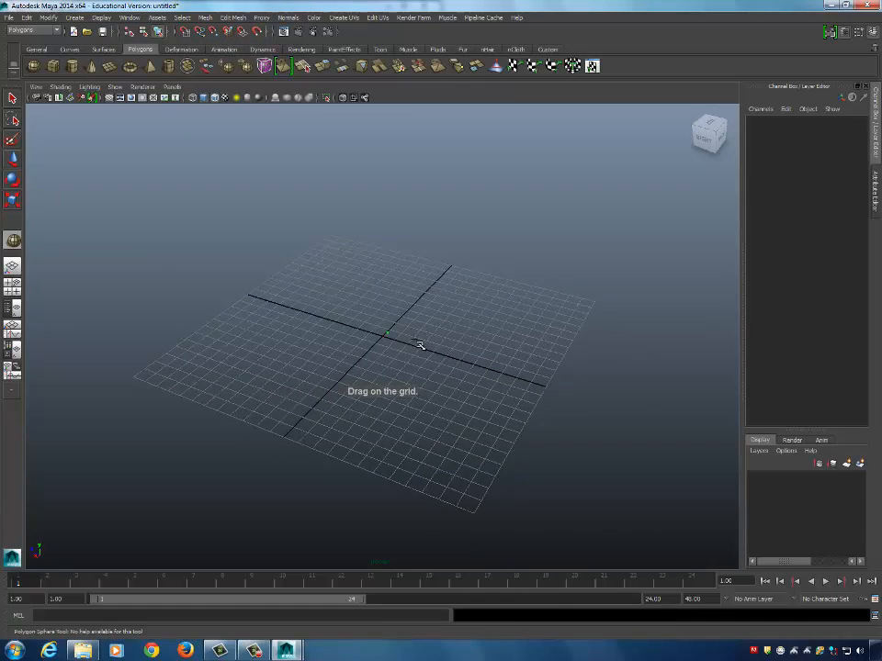
pyautogui.moveTo(387, 333); pyautogui.dragTo(441, 356)
# Create a polygon cube beside the sphere, at about Translate X -12.405, Y 3.864, Z -6.274, and clear the selection.
pyautogui.click(74, 18)
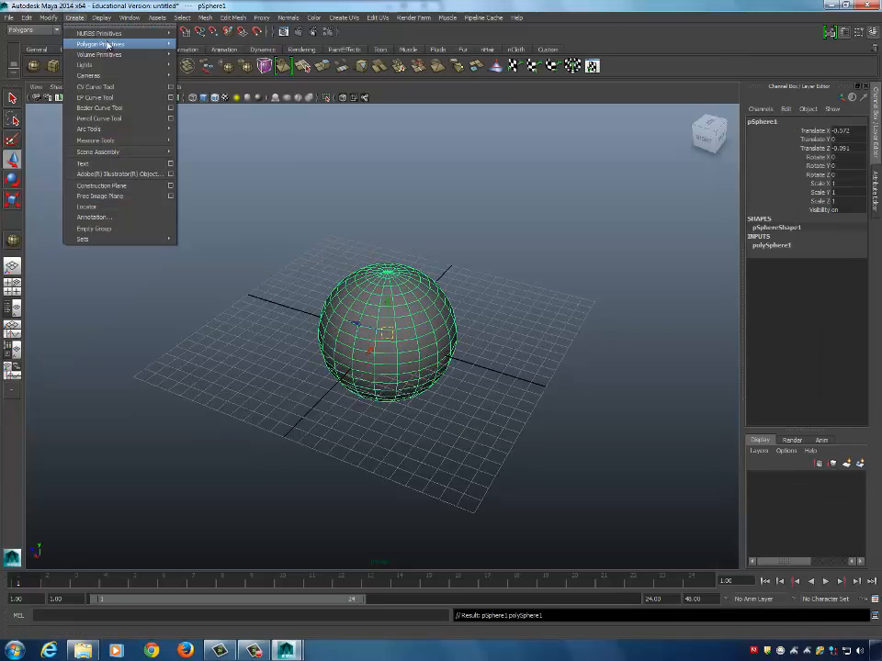
pyautogui.moveTo(108, 45)
pyautogui.click(209, 62)
pyautogui.moveTo(517, 315)
pyautogui.keyDown('alt'); pyautogui.mouseDown()
pyautogui.moveTo(571, 331)
pyautogui.moveTo(520, 305)
pyautogui.mouseUp(); pyautogui.keyUp('alt')
pyautogui.click(527, 300)
pyautogui.keyDown('ctrl'); pyautogui.keyDown('shift'); pyautogui.moveTo(584, 322); pyautogui.dragTo(541, 272); pyautogui.keyUp('shift'); pyautogui.keyUp('ctrl')
pyautogui.click(522, 291)
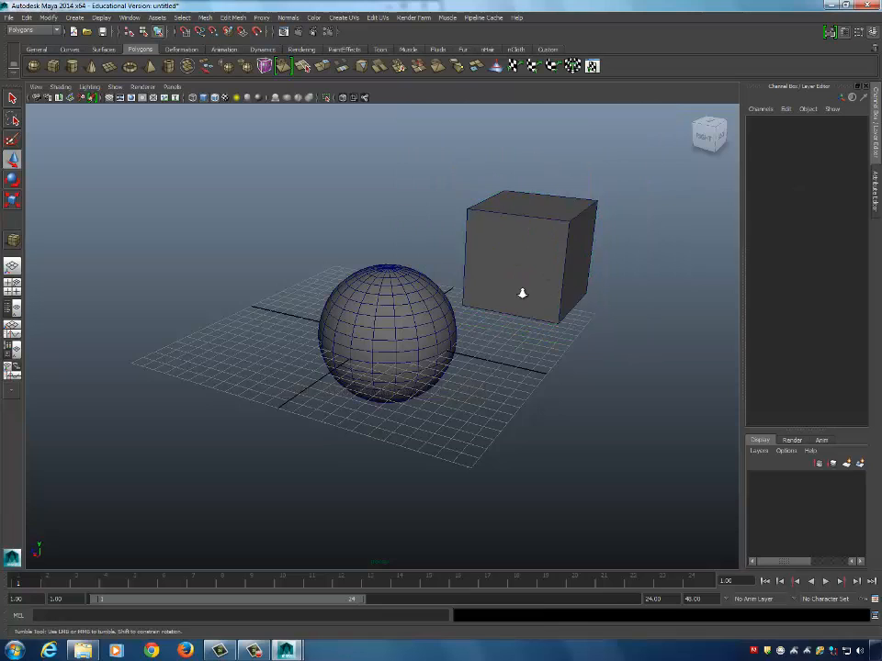
# Select the sphere and create a new display layer containing it.
pyautogui.keyDown('alt'); pyautogui.moveTo(521, 291); pyautogui.dragTo(459, 288, button='right'); pyautogui.keyUp('alt')
pyautogui.keyDown('alt'); pyautogui.moveTo(459, 287); pyautogui.dragTo(359, 282); pyautogui.keyUp('alt')
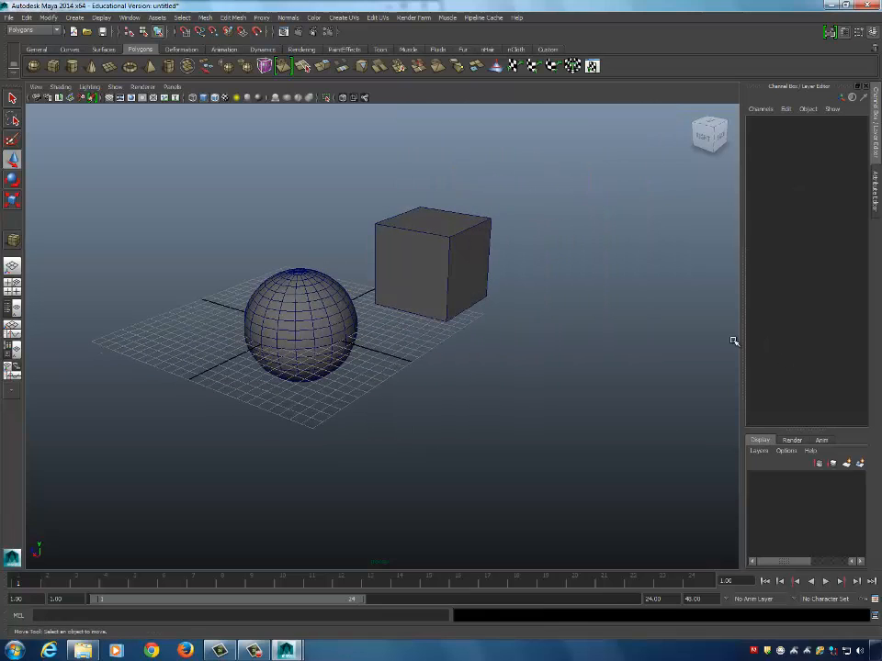
pyautogui.keyDown('alt'); pyautogui.moveTo(520, 303); pyautogui.dragTo(341, 295); pyautogui.keyUp('alt')
pyautogui.click(341, 294)
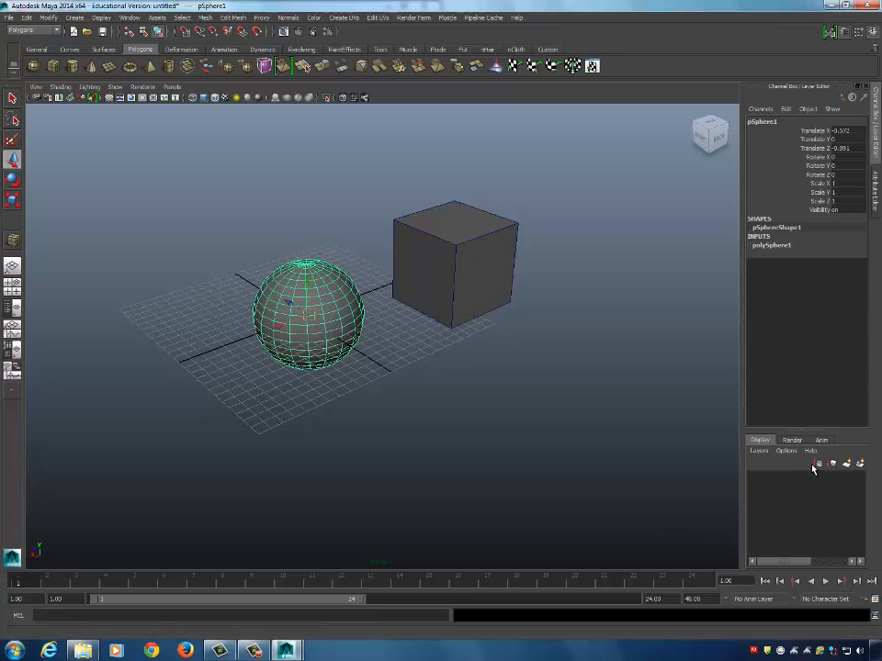
pyautogui.click(559, 383)
pyautogui.click(305, 270)
pyautogui.click(860, 464)
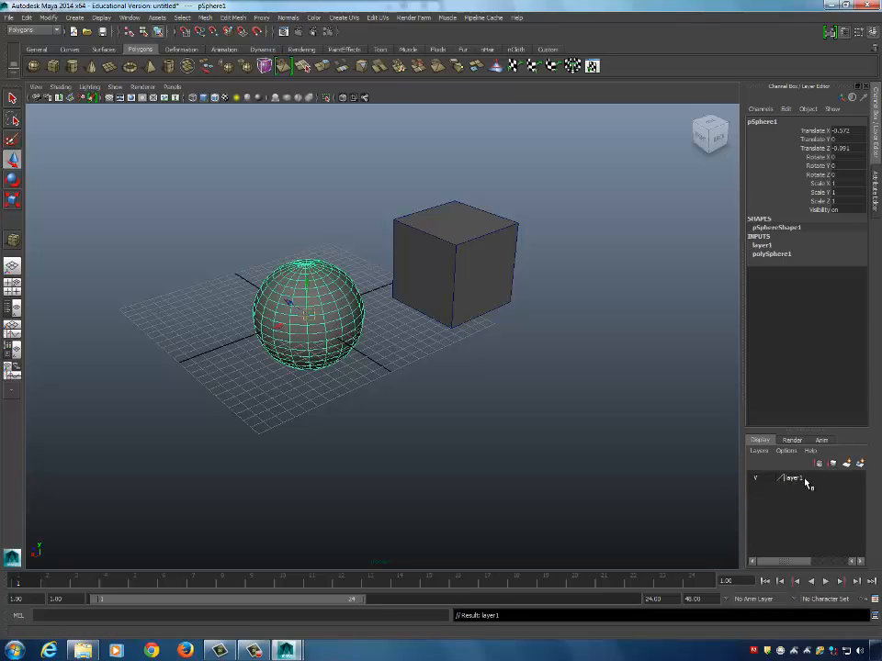
# Toggle the visibility of the sphere's display layer off and on several times, leaving it visible.
pyautogui.click(756, 479)
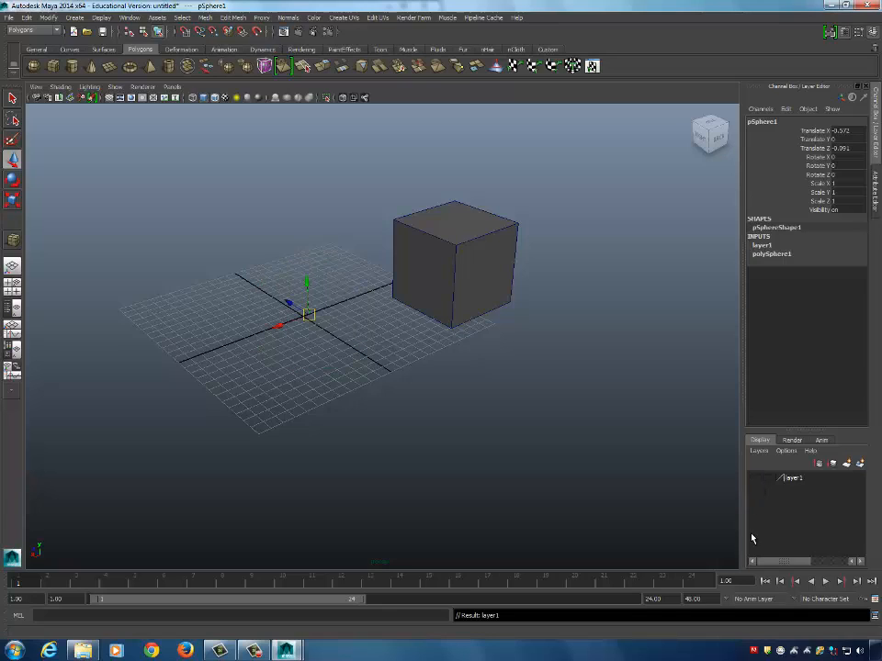
pyautogui.click(756, 479)
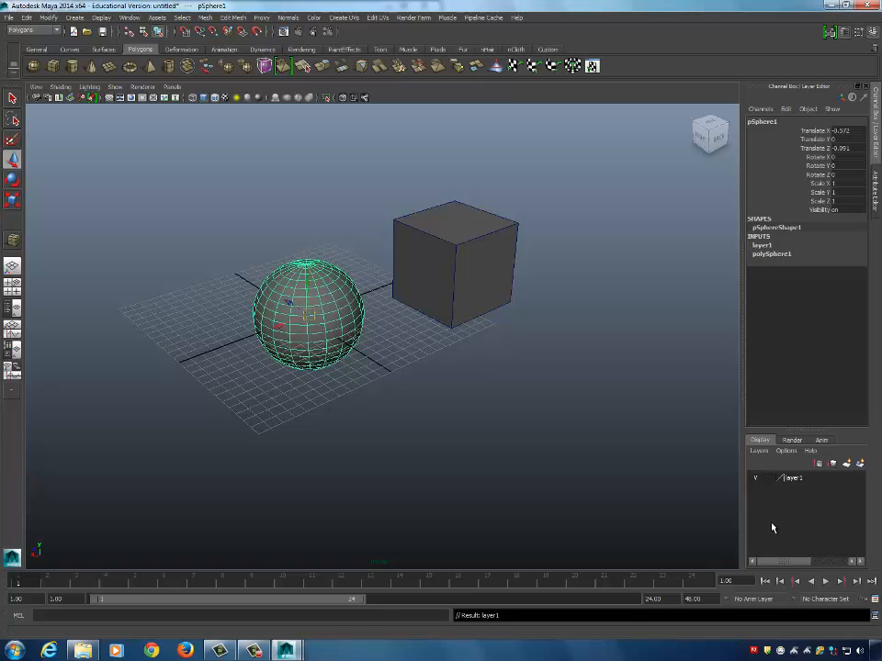
pyautogui.click(756, 478)
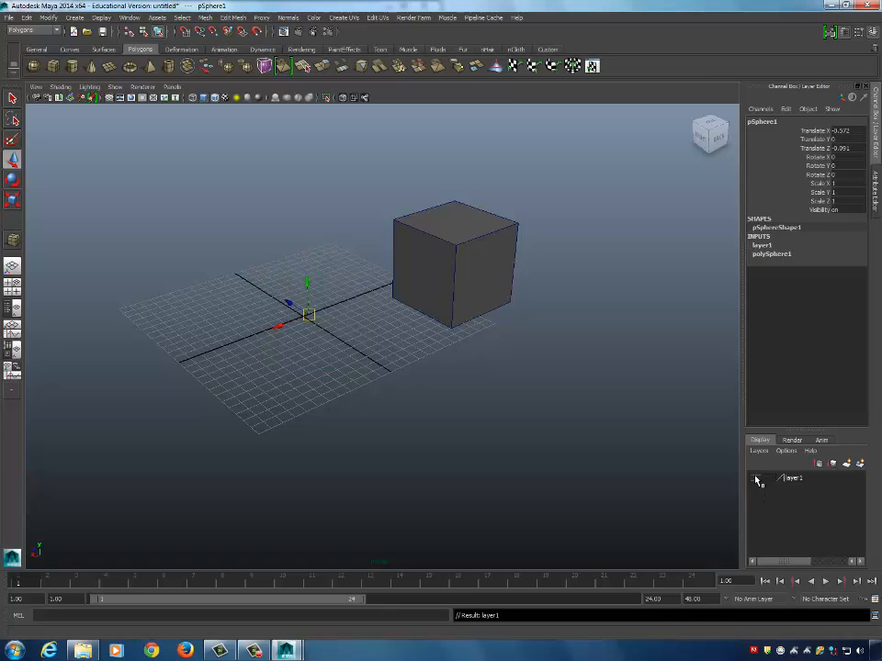
pyautogui.click(755, 479)
pyautogui.click(756, 479)
pyautogui.click(755, 478)
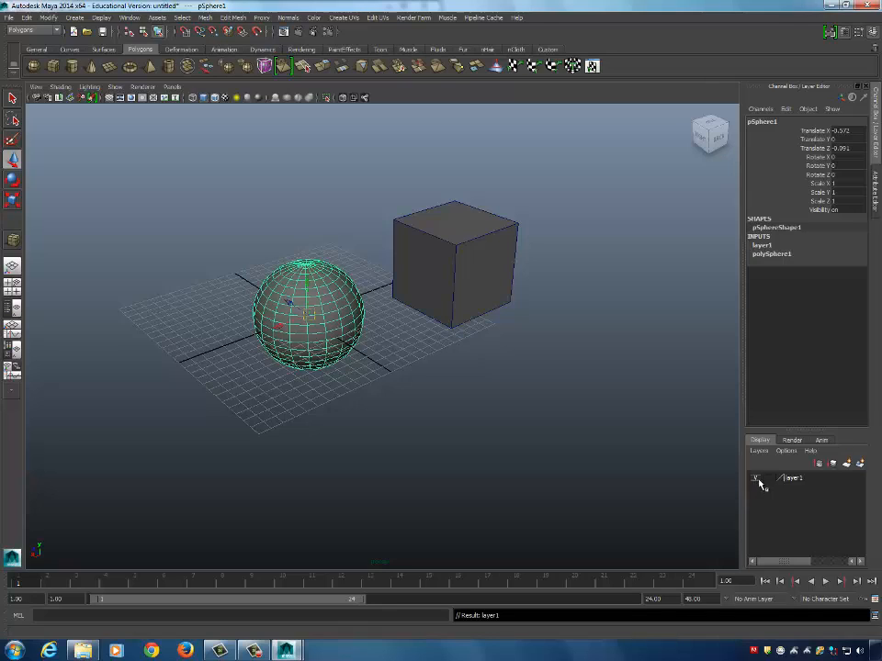
# Set the sphere's layer to Template display and try to select the sphere in the viewport.
pyautogui.click(769, 480)
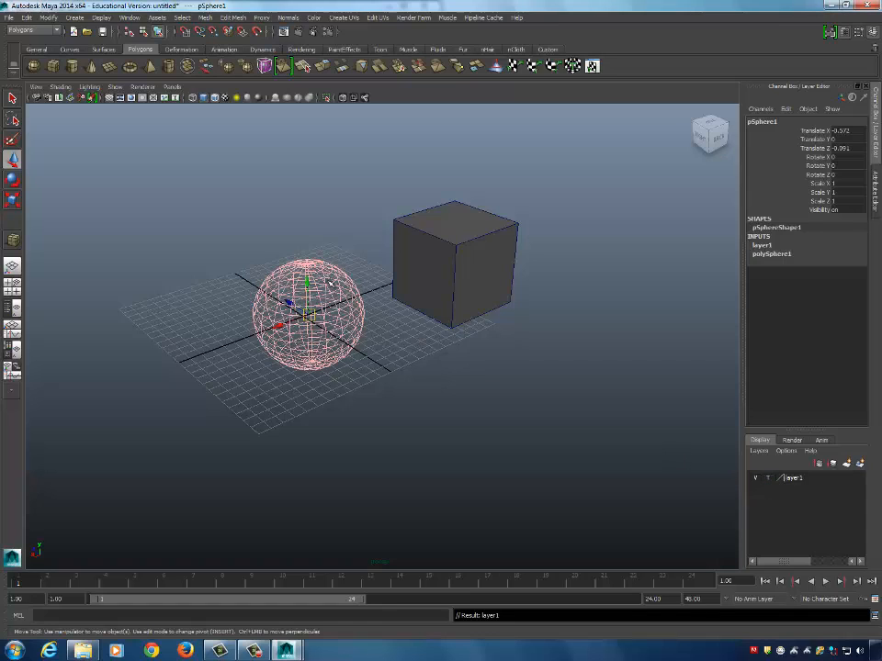
pyautogui.click(298, 212)
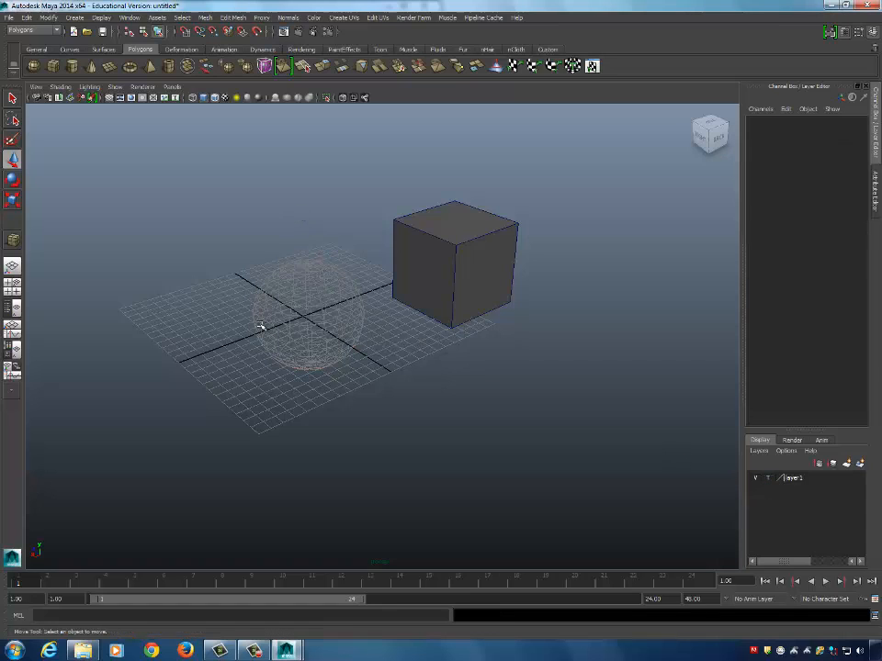
pyautogui.moveTo(278, 269); pyautogui.dragTo(410, 360)
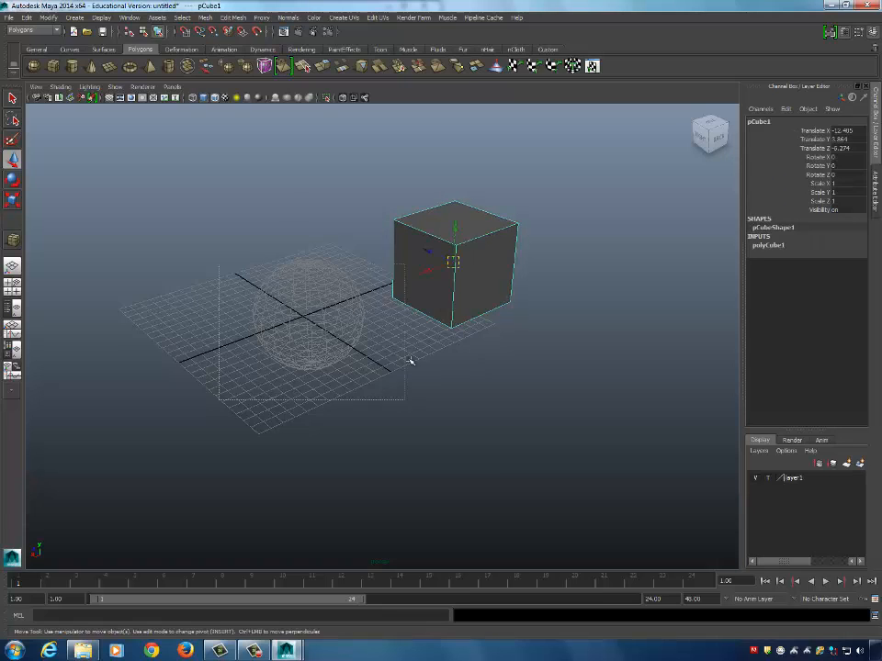
pyautogui.click(308, 295)
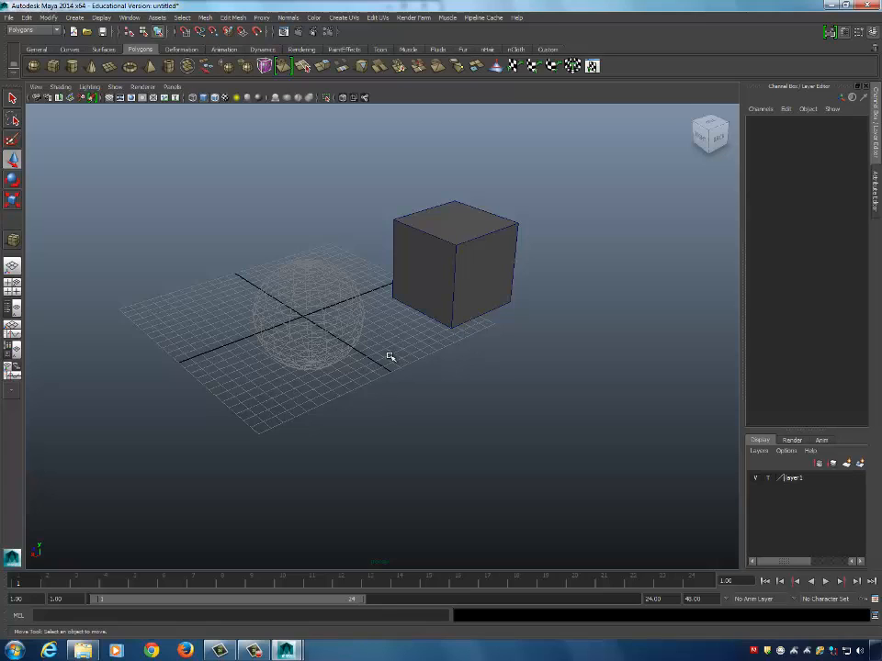
# Switch the sphere's layer to Reference display and try selecting the sphere together with the cube.
pyautogui.click(768, 477)
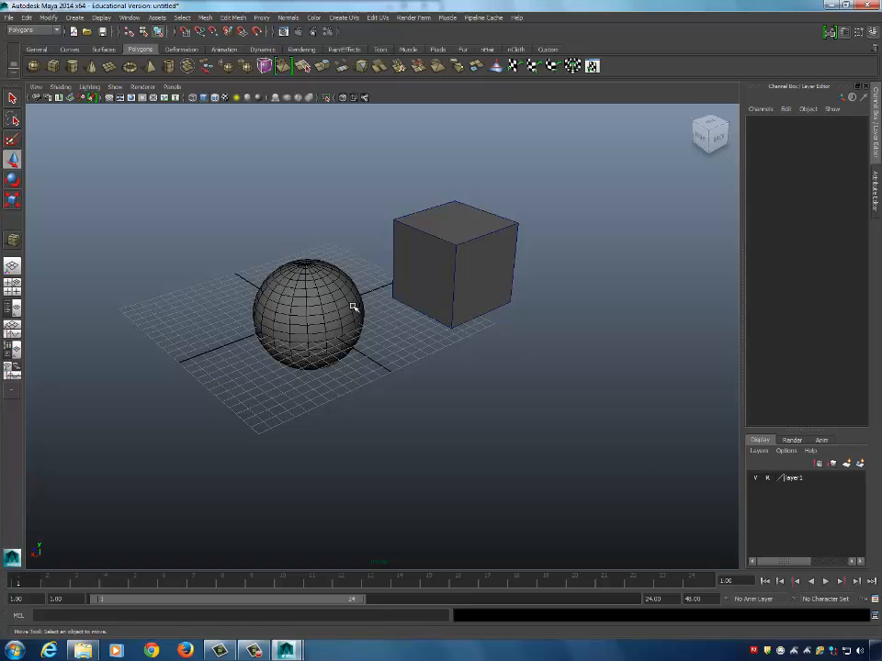
pyautogui.moveTo(217, 190); pyautogui.dragTo(574, 448)
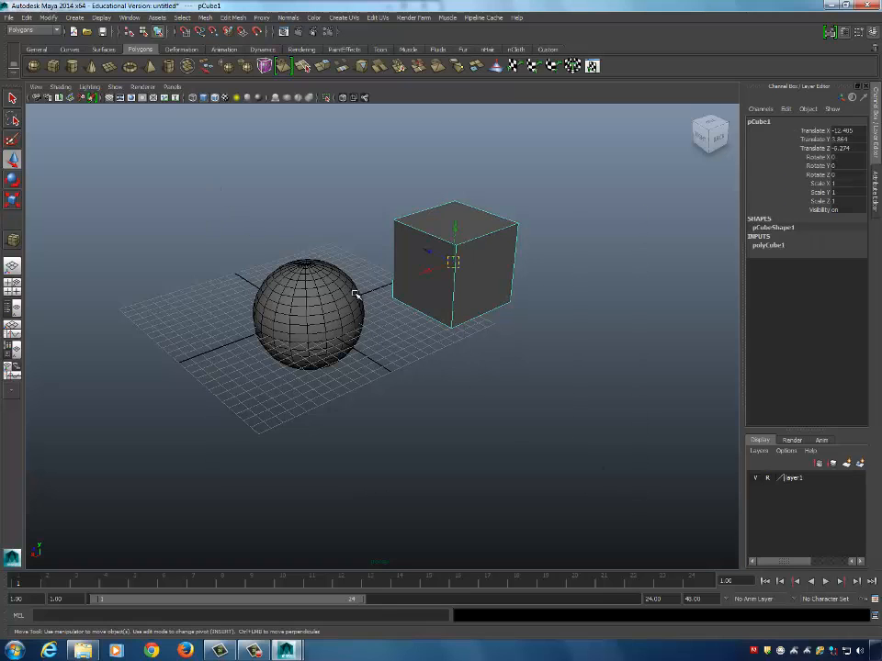
pyautogui.click(245, 251)
pyautogui.moveTo(218, 258); pyautogui.dragTo(514, 358)
pyautogui.click(224, 208)
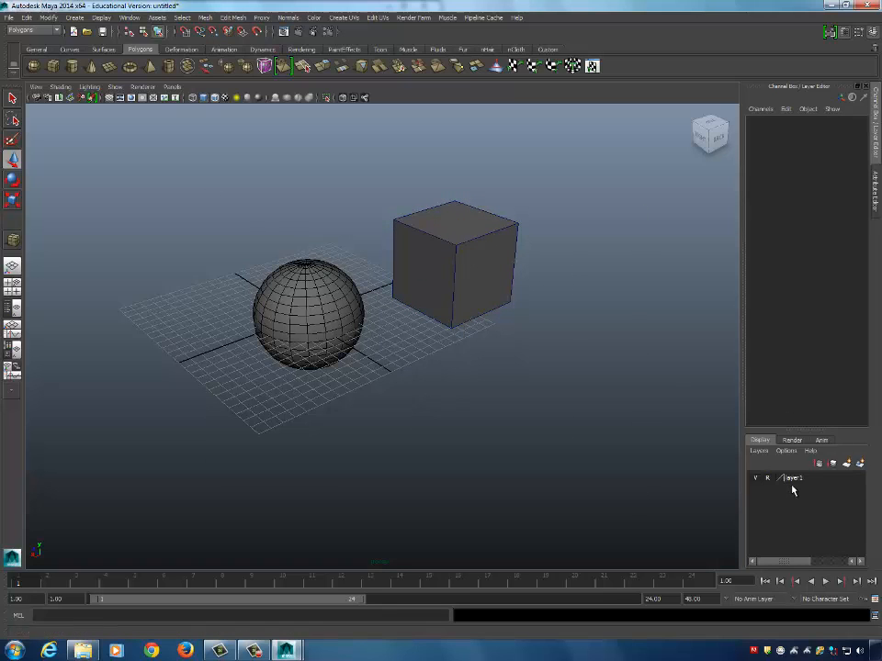
# Return the sphere's layer to normal display and test selecting the sphere and the cube in turn.
pyautogui.click(768, 478)
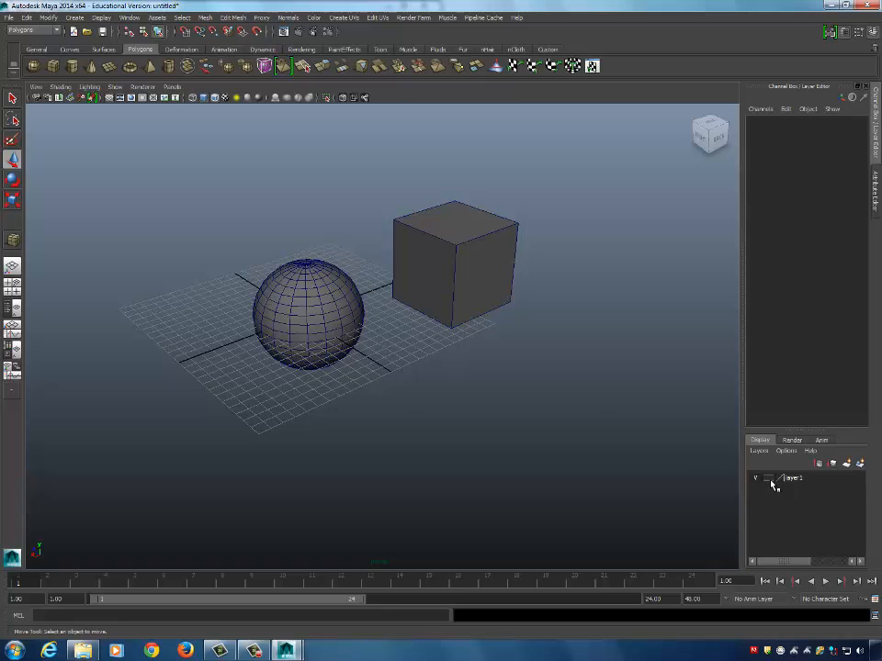
pyautogui.click(317, 289)
pyautogui.click(439, 262)
pyautogui.click(314, 293)
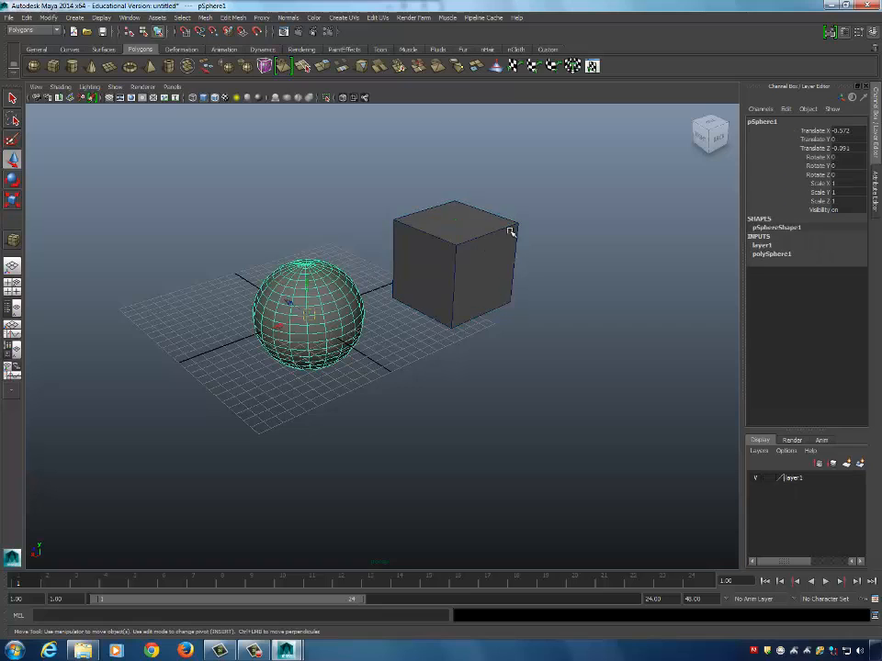
# Create a second display layer containing the cube, and toggle each layer's visibility off and on.
pyautogui.click(485, 239)
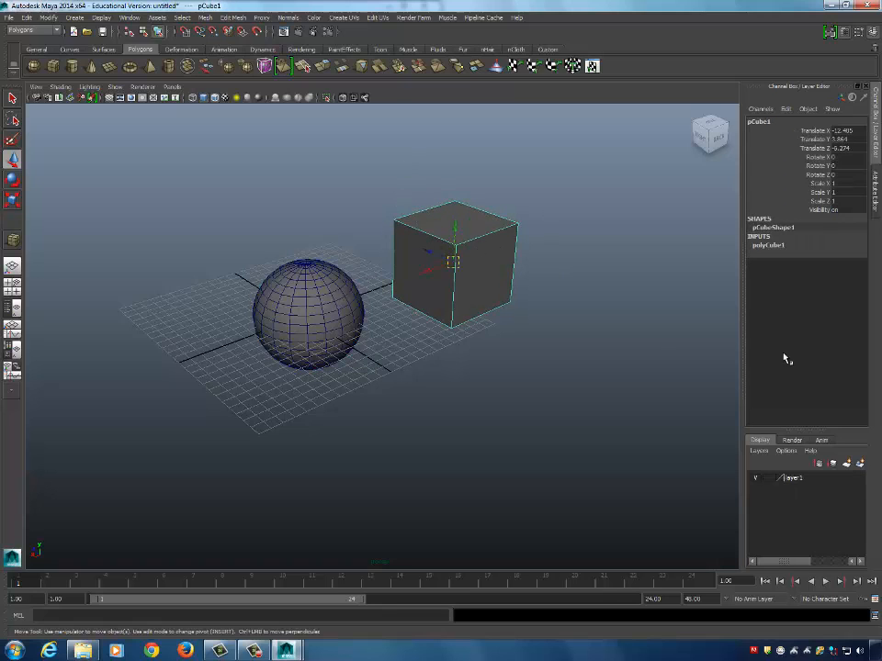
pyautogui.click(860, 462)
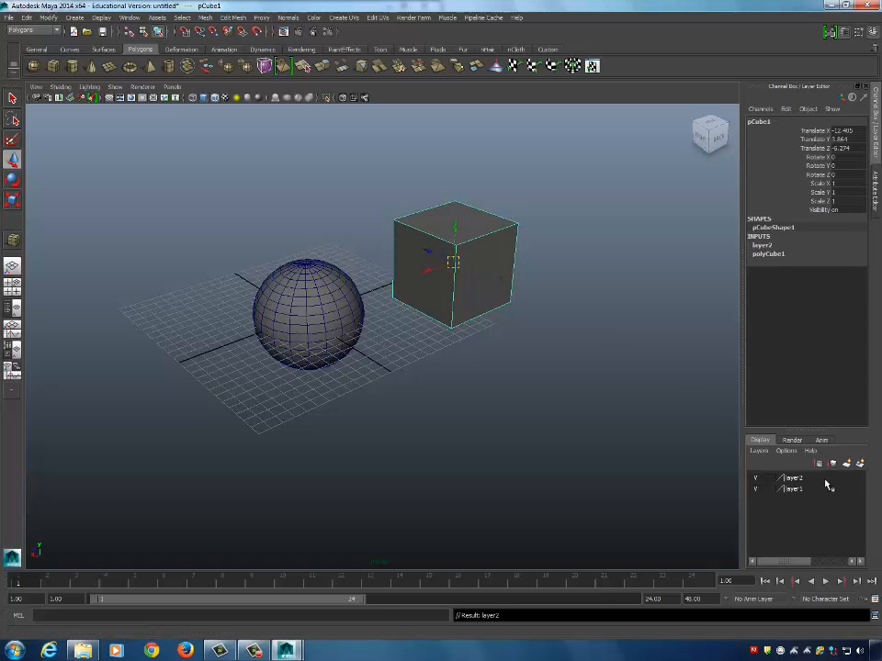
pyautogui.click(755, 489)
pyautogui.click(755, 489)
pyautogui.click(755, 477)
pyautogui.click(755, 478)
# Rename the cube's display layer to Cube_L.
pyautogui.doubleClick(796, 479)
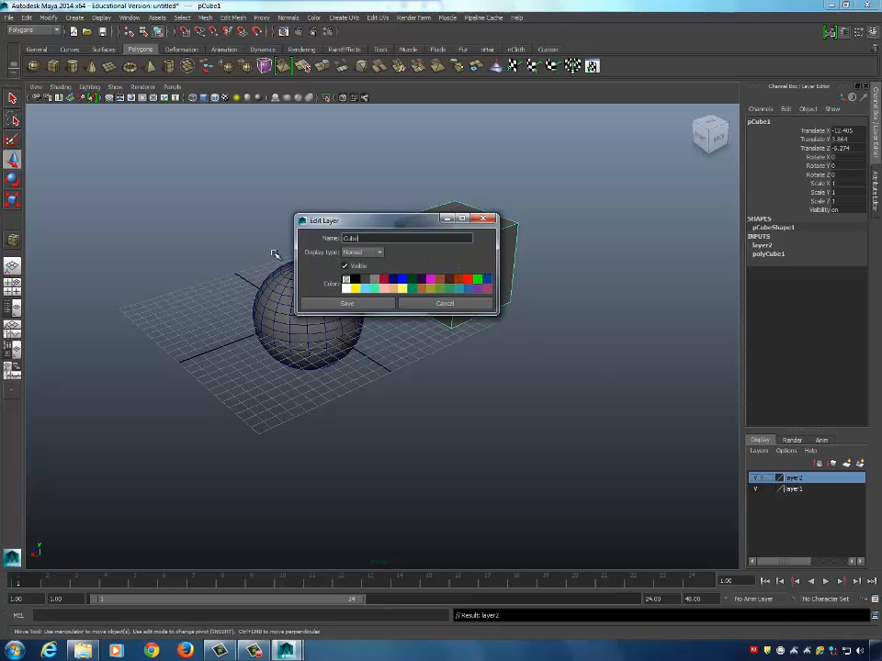
pyautogui.write('Cube')
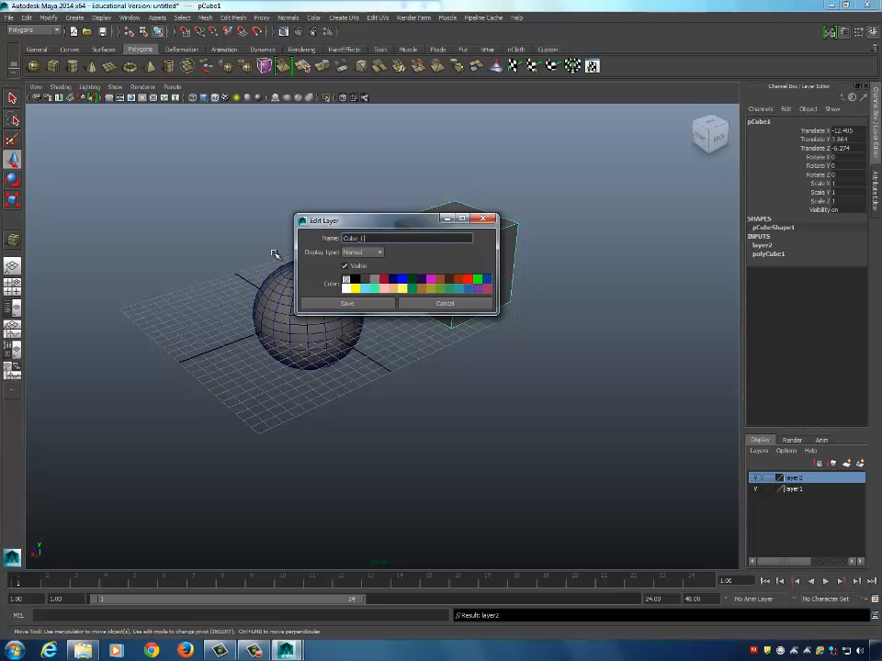
pyautogui.click(349, 304)
# Hide and show the cube's layer, and do the same with the sphere's layer.
pyautogui.click(755, 478)
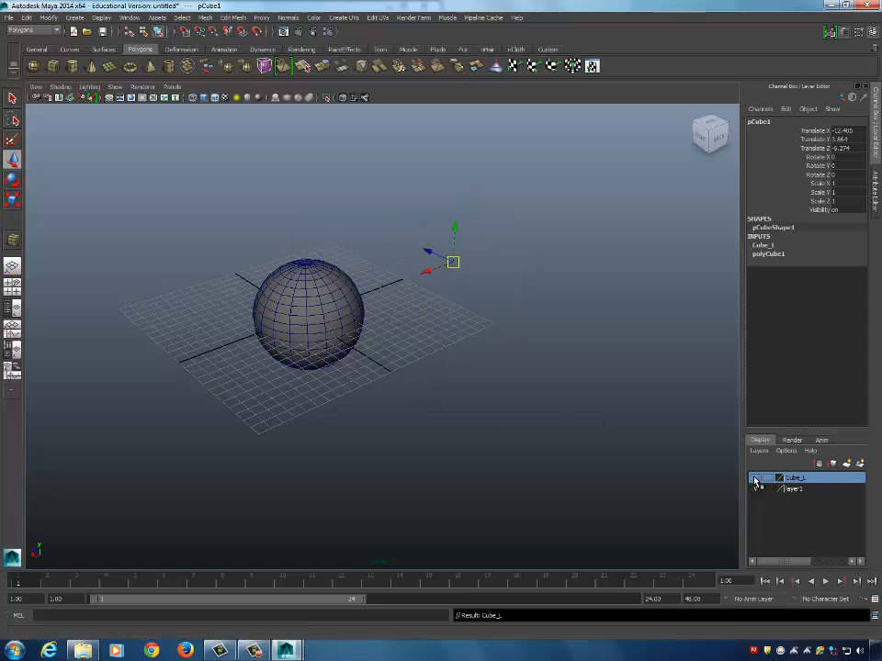
pyautogui.click(755, 479)
pyautogui.click(755, 489)
pyautogui.click(755, 489)
# Rename the sphere's display layer to Sphere_L and deselect the cube.
pyautogui.doubleClick(799, 490)
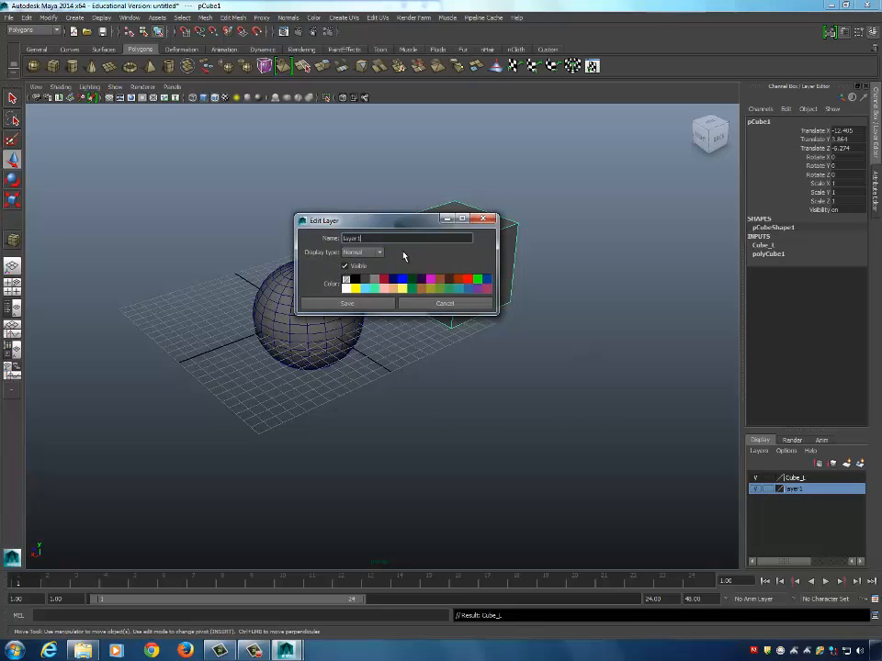
pyautogui.doubleClick(391, 238)
pyautogui.click(364, 304)
pyautogui.click(566, 350)
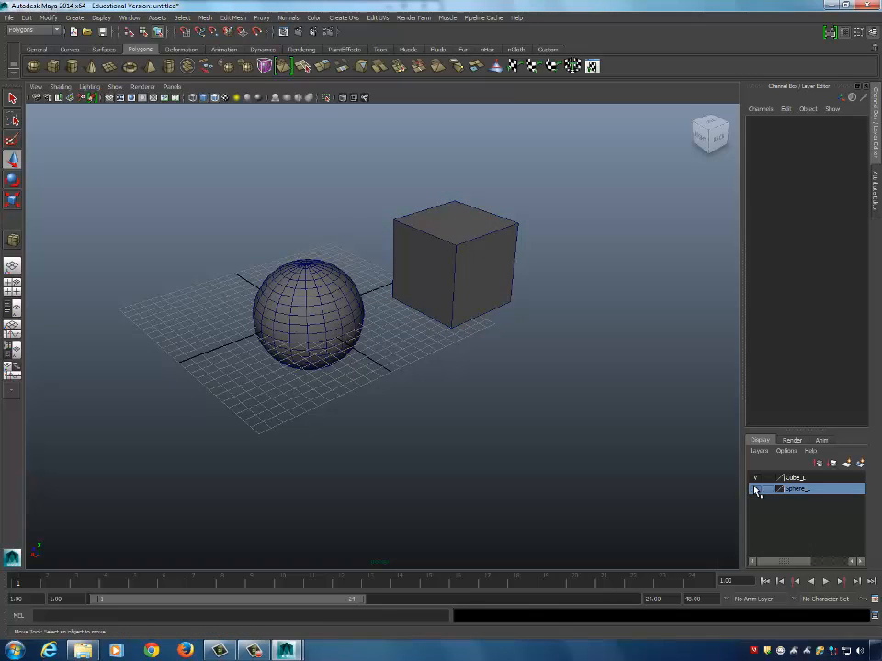
# Hide both the Sphere_L and Cube_L layers, and make both visible again.
pyautogui.click(754, 488)
pyautogui.click(755, 477)
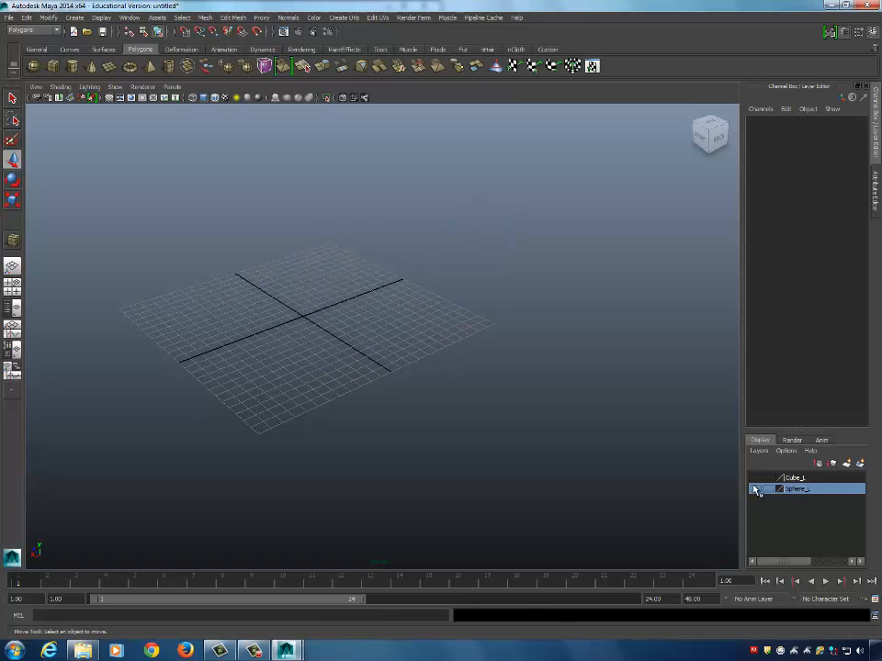
pyautogui.click(755, 488)
pyautogui.click(754, 478)
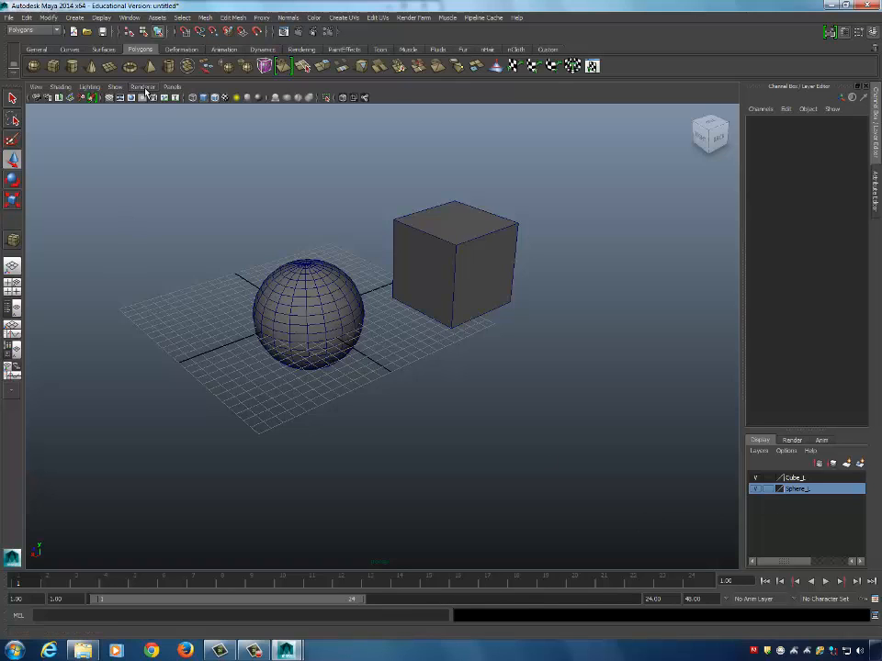
# Hide the Time Slider and Range Slider from the interface using a torn-off UI Elements list, and close that list.
pyautogui.click(141, 17)
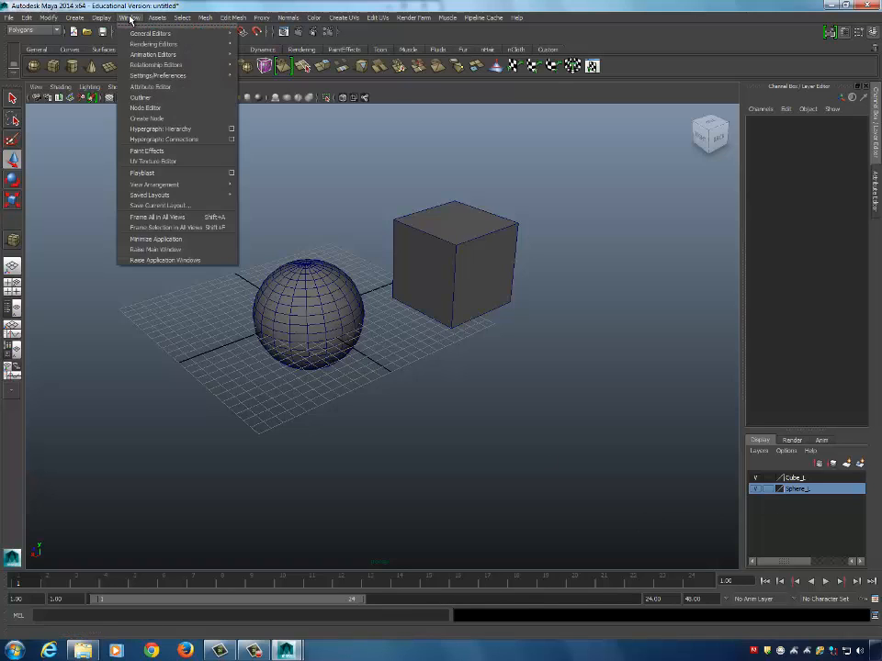
pyautogui.moveTo(101, 17)
pyautogui.moveTo(119, 54)
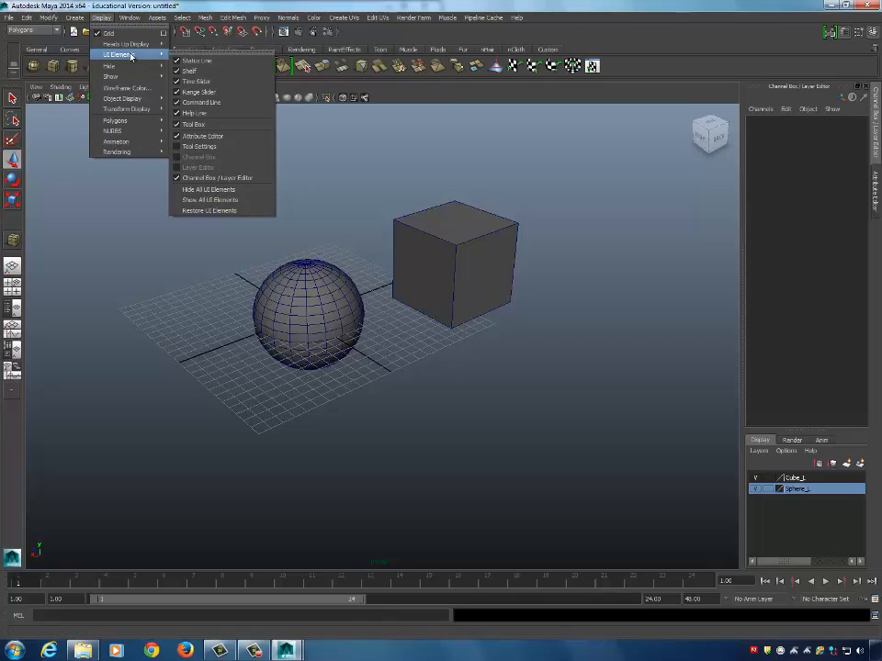
pyautogui.click(203, 53)
pyautogui.click(204, 77)
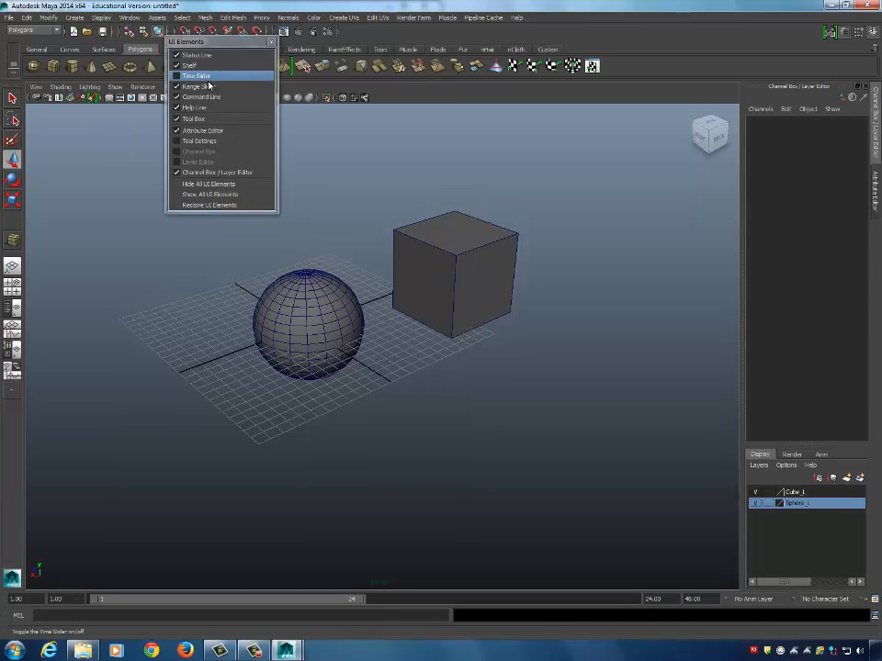
pyautogui.click(204, 86)
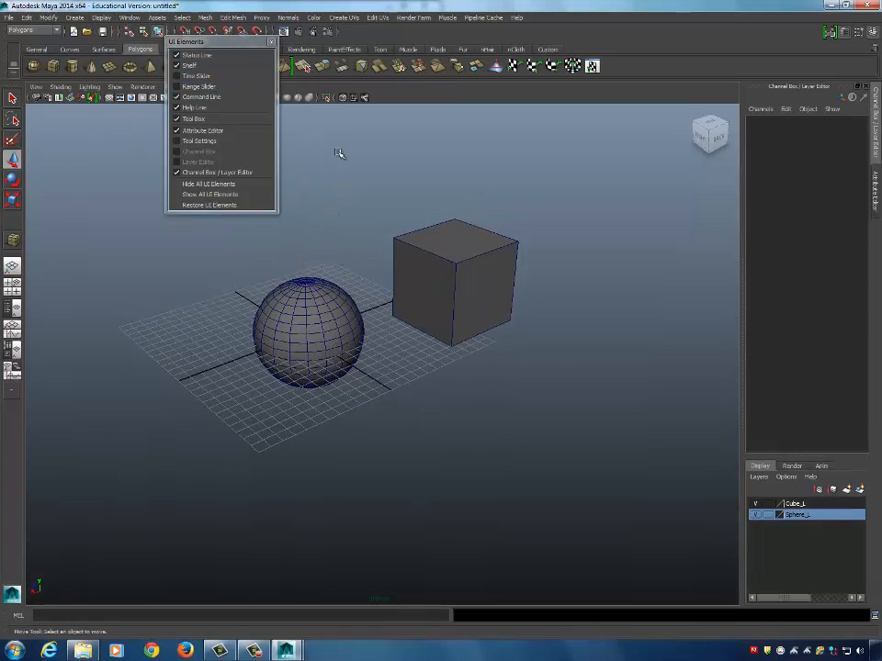
pyautogui.click(270, 41)
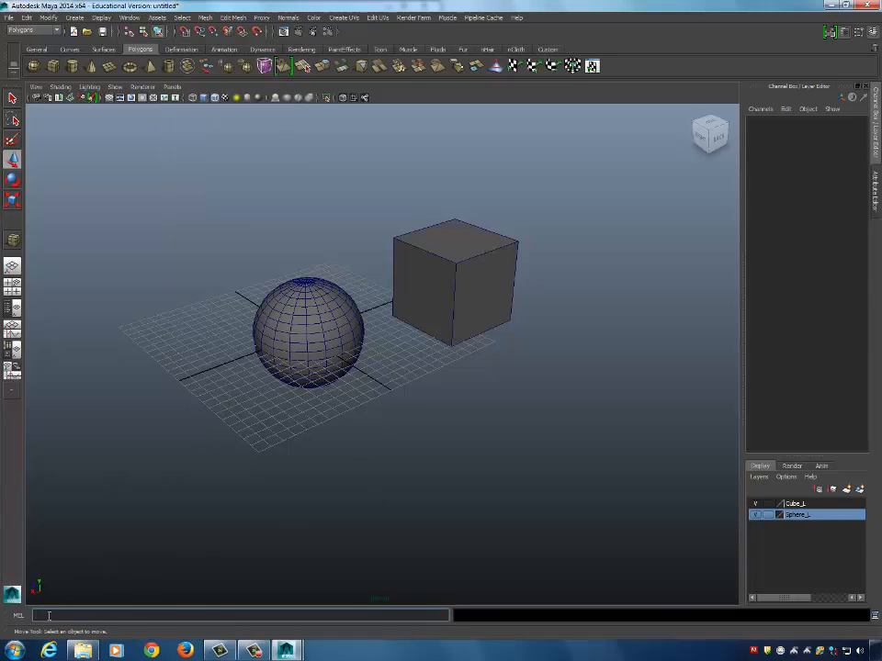
# Select the sphere and the cube together, and open the Script Editor in an enlarged window to review the command history.
pyautogui.click(358, 326)
pyautogui.click(50, 616)
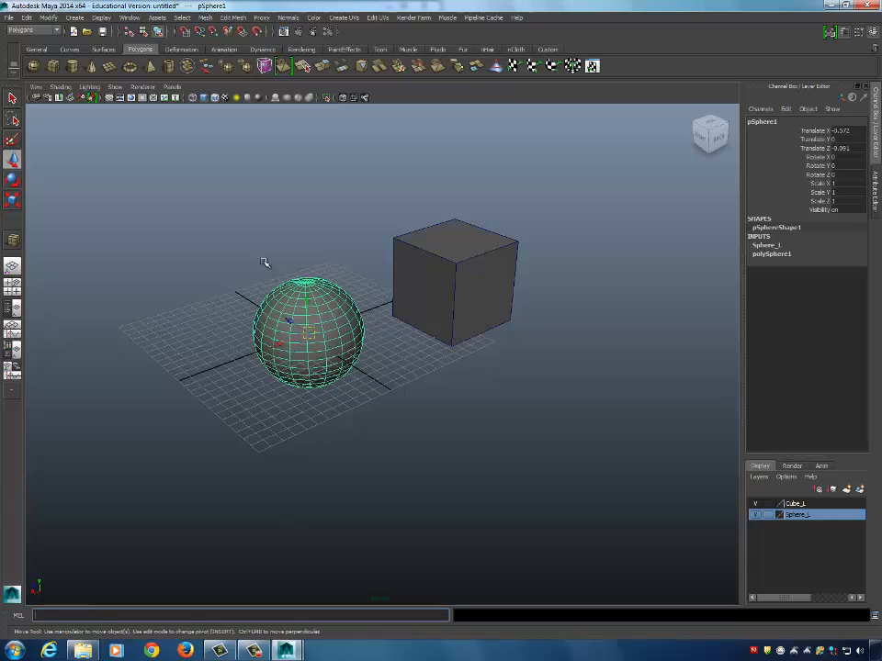
pyautogui.click(455, 285)
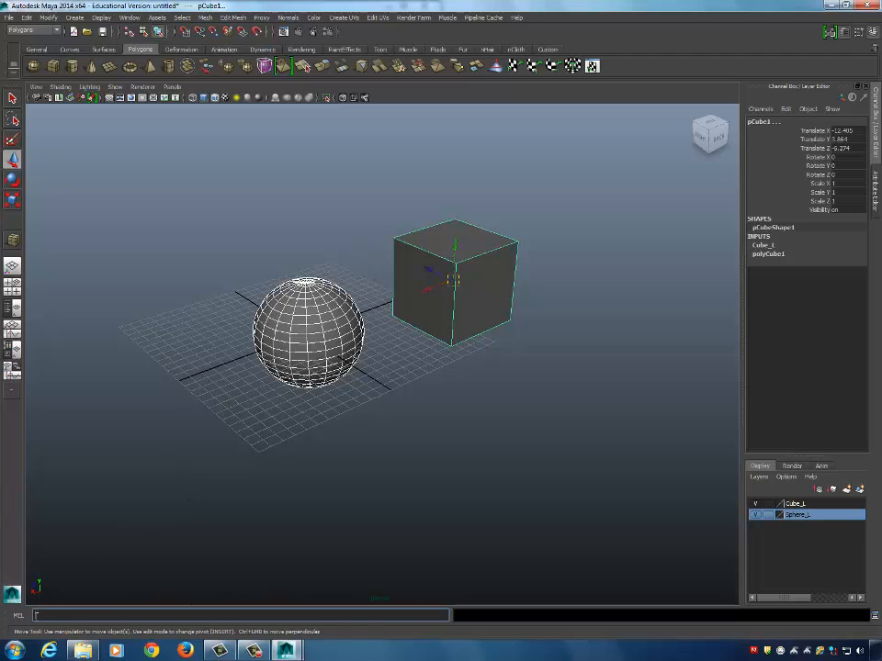
pyautogui.click(865, 617)
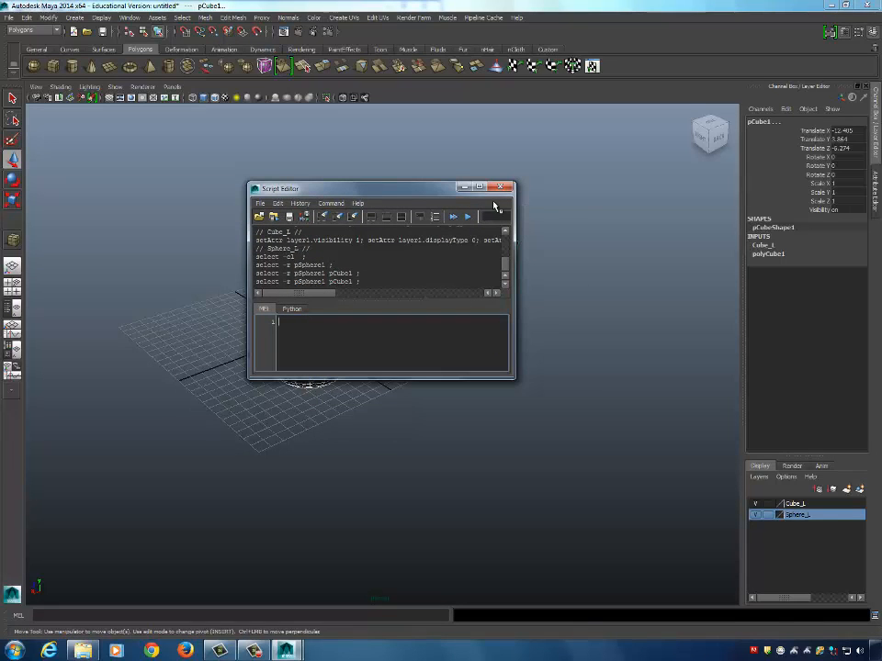
pyautogui.moveTo(512, 380); pyautogui.dragTo(651, 537)
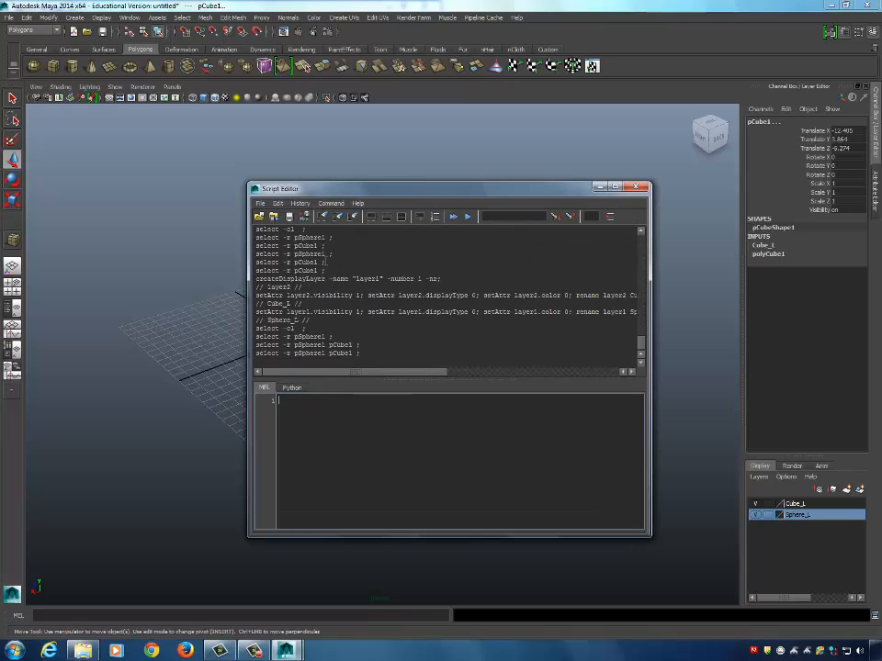
pyautogui.moveTo(361, 188); pyautogui.dragTo(475, 114)
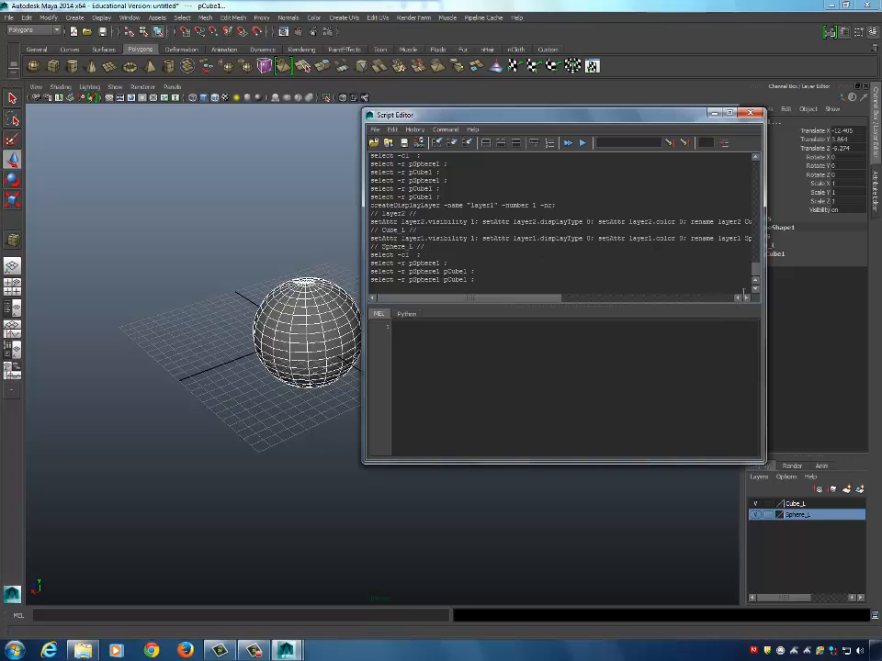
pyautogui.moveTo(754, 275); pyautogui.dragTo(754, 284)
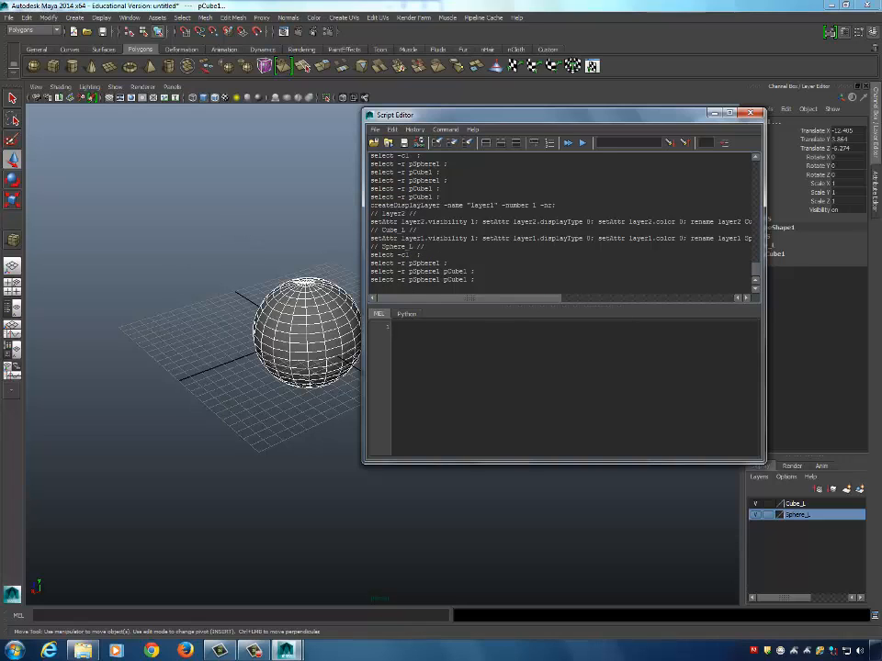
# Move the Script Editor clear of the sphere and cube, and delete both objects from the scene.
pyautogui.click(695, 106)
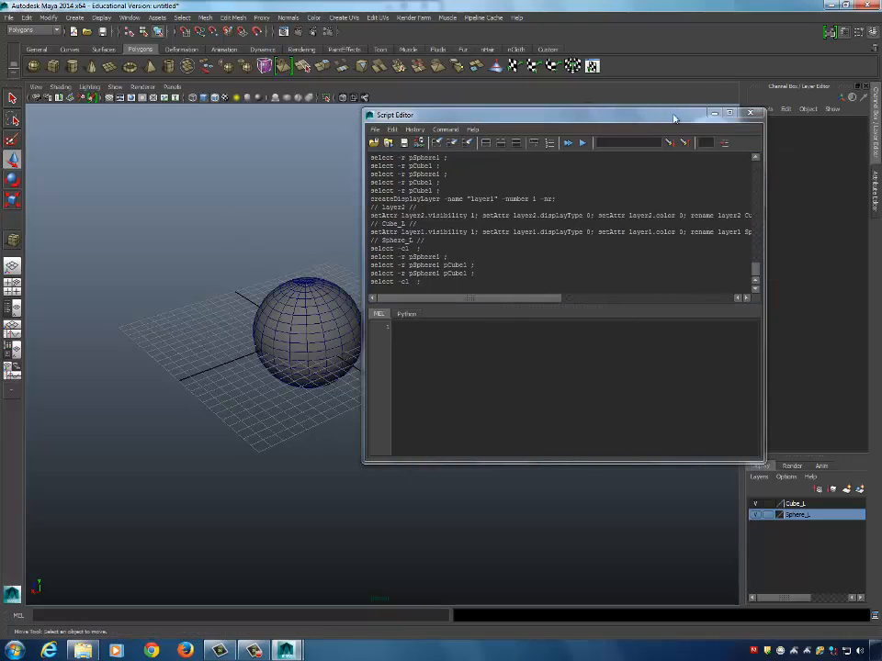
pyautogui.moveTo(672, 117); pyautogui.dragTo(802, 71)
pyautogui.moveTo(228, 235); pyautogui.dragTo(454, 390)
pyautogui.press('Delete')
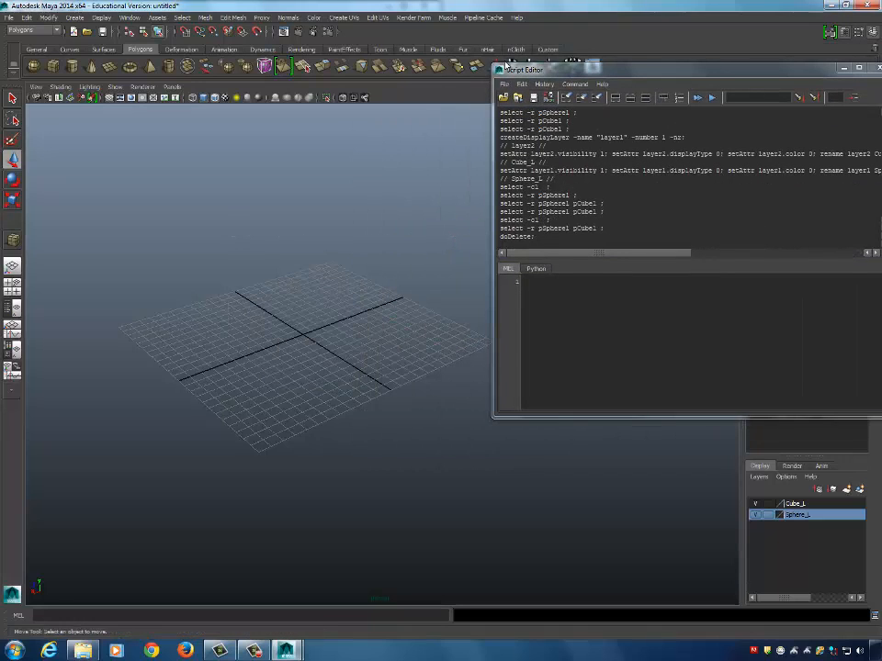
# Clear all history and input in the Script Editor.
pyautogui.click(82, 20)
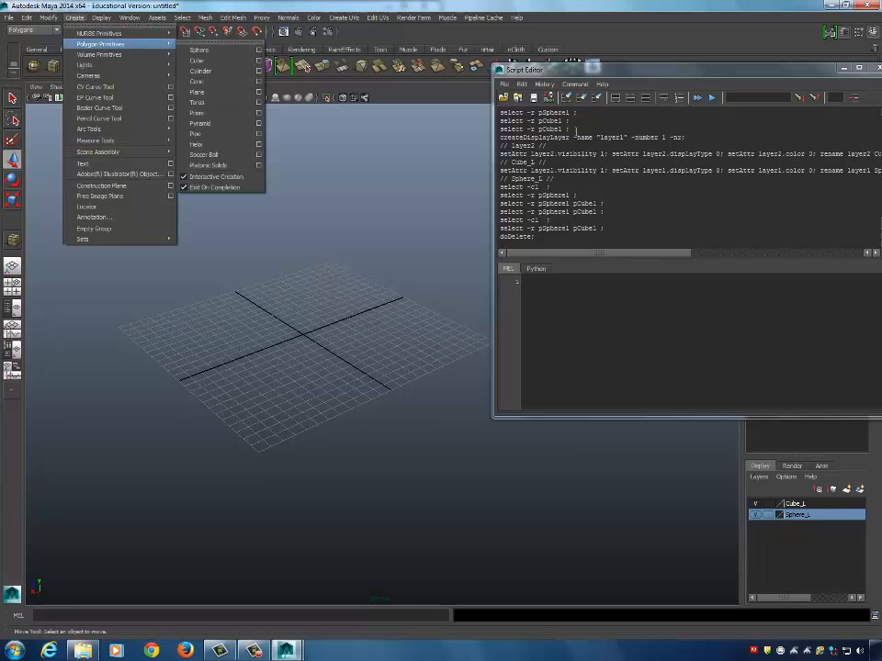
pyautogui.click(520, 84)
pyautogui.moveTo(520, 70); pyautogui.dragTo(437, 74)
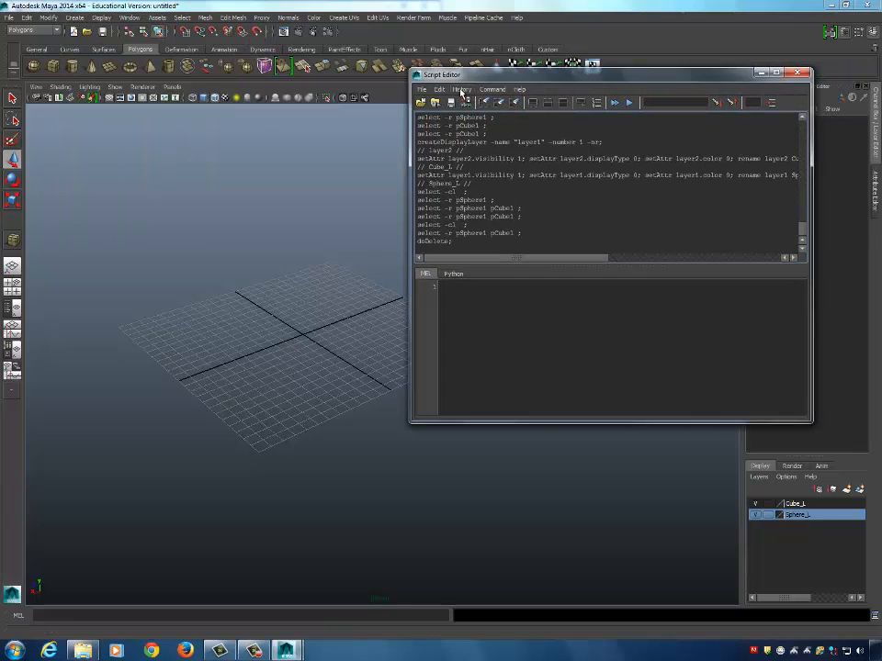
pyautogui.click(420, 89)
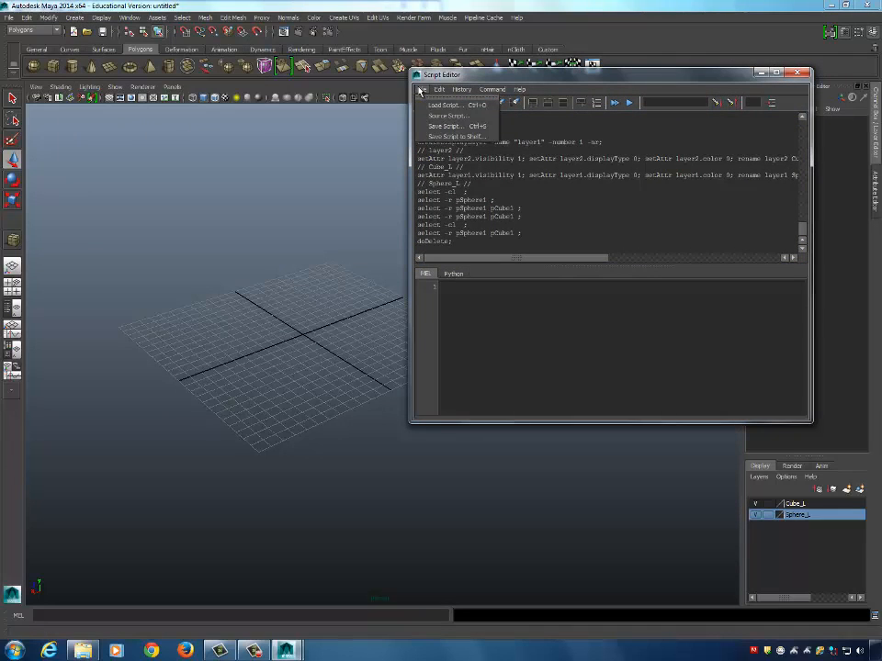
pyautogui.moveTo(442, 88)
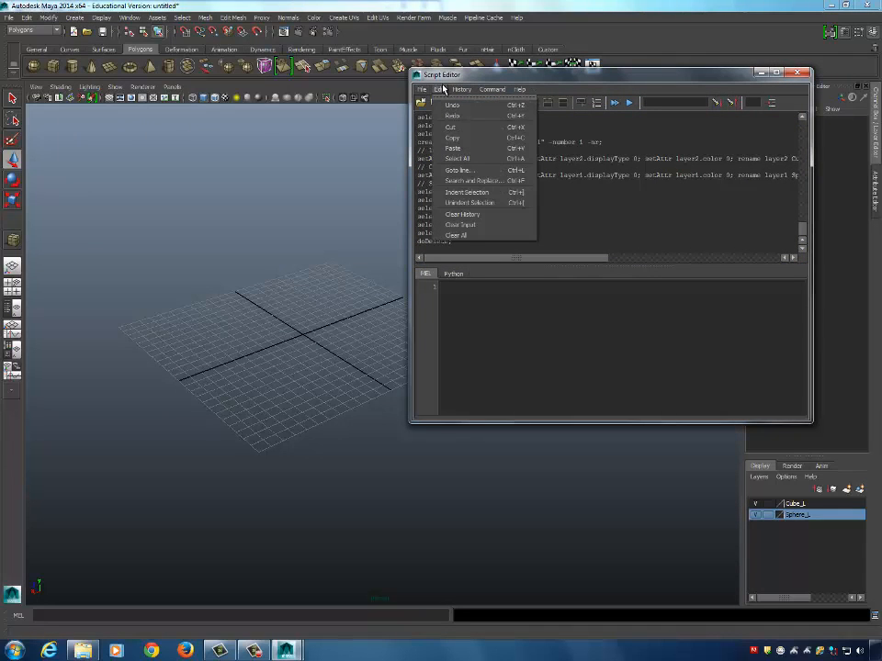
pyautogui.click(456, 235)
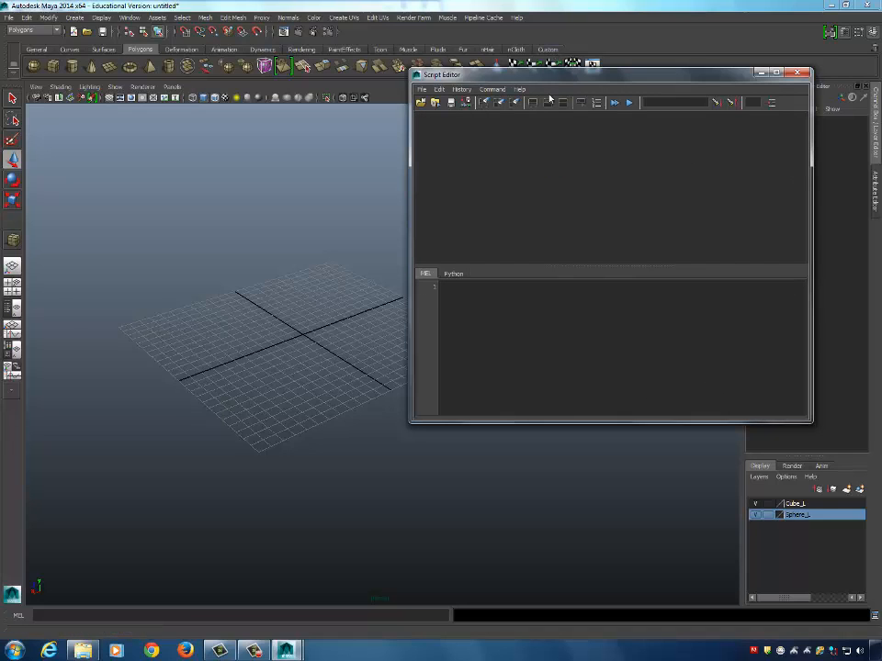
# Create a polygon sphere at the grid's centre with a radius of about 7.64.
pyautogui.moveTo(421, 74); pyautogui.dragTo(433, 119)
pyautogui.click(74, 18)
pyautogui.moveTo(92, 33)
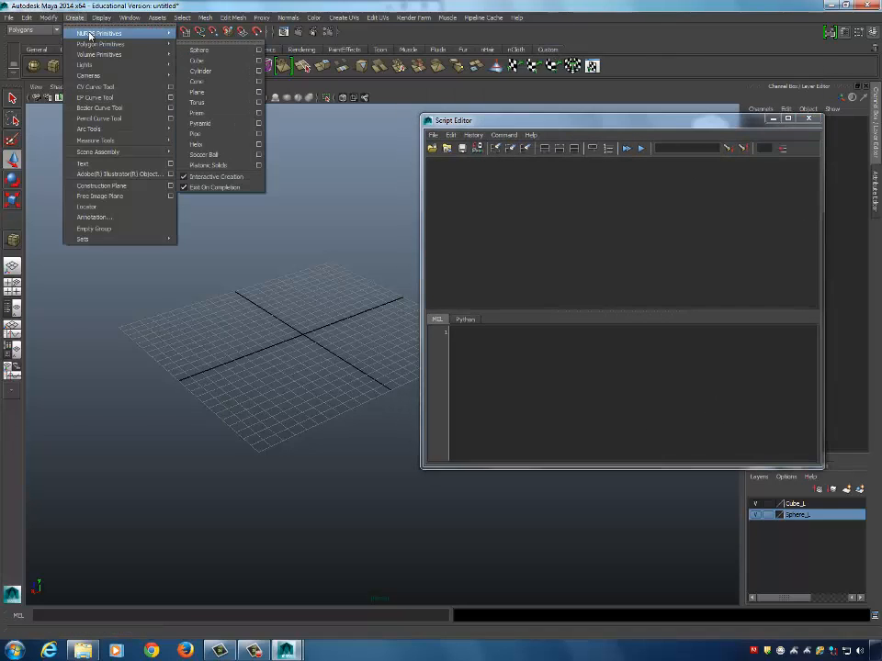
pyautogui.click(198, 50)
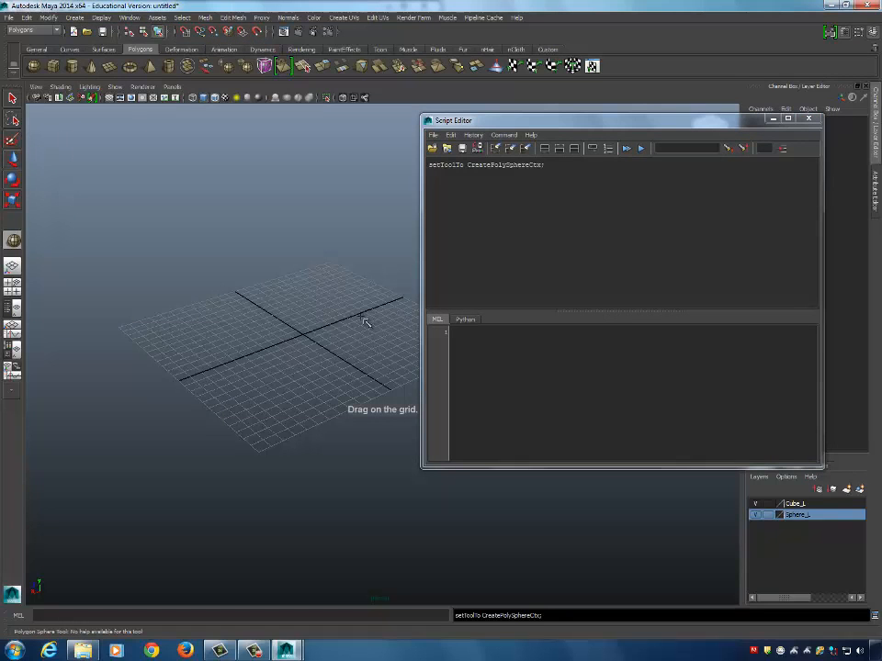
pyautogui.moveTo(304, 337); pyautogui.dragTo(385, 380)
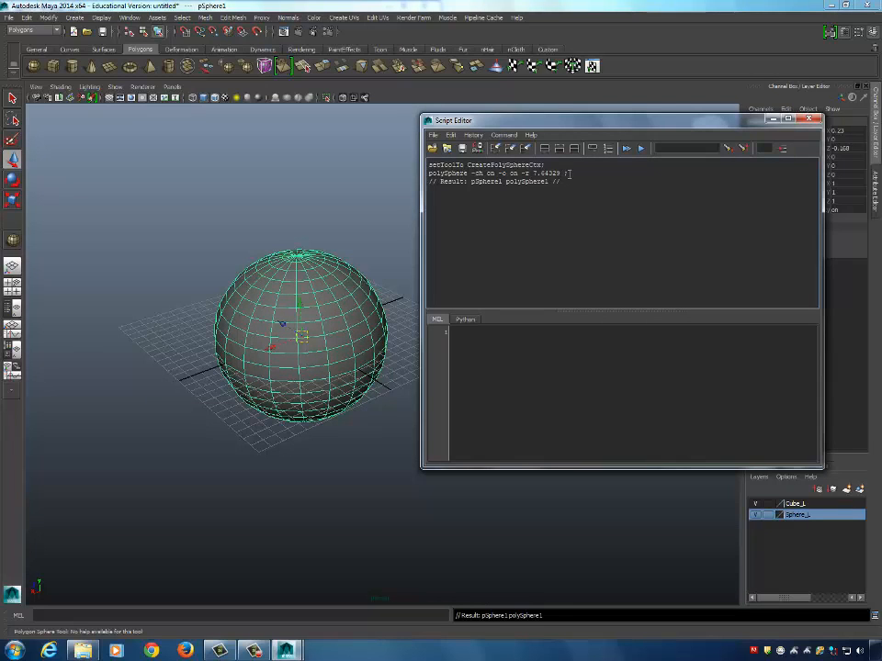
# Copy the polySphere command from the Script Editor history and delete the sphere from the scene.
pyautogui.moveTo(428, 173); pyautogui.dragTo(567, 173)
pyautogui.hotkey('ctrl', 'c')
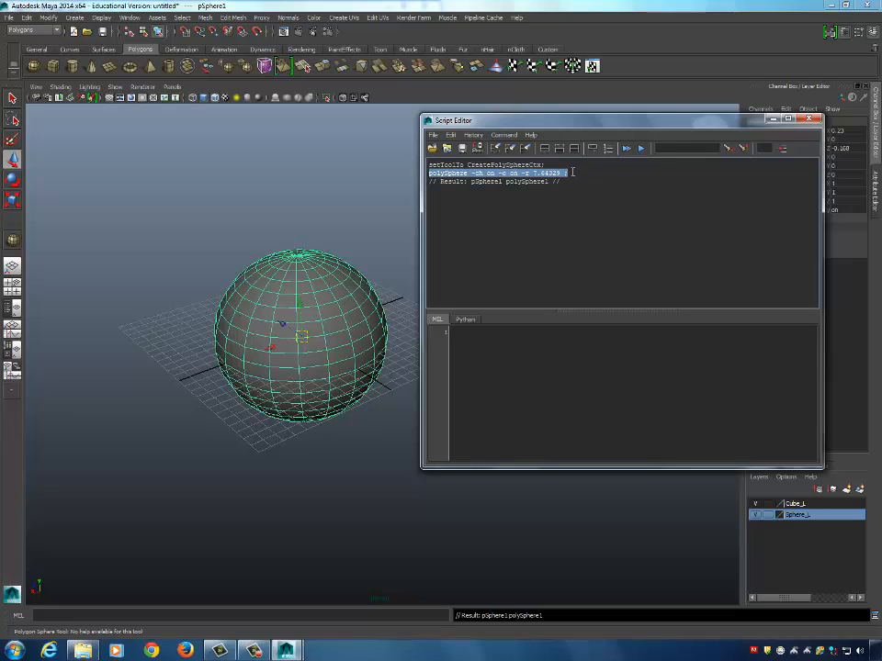
pyautogui.click(289, 325)
pyautogui.press('Delete')
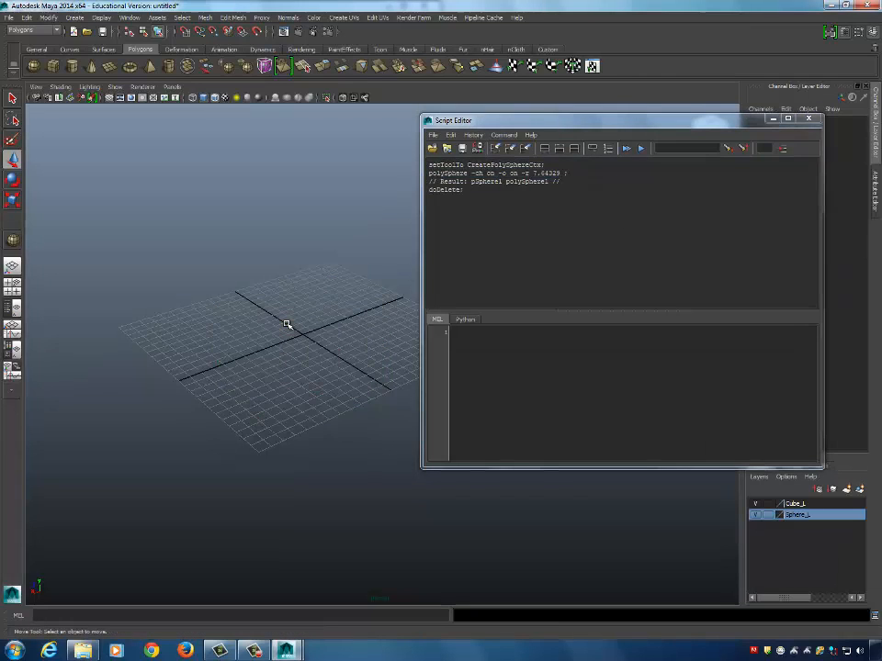
# Run the copied command "polySphere -ch on -o on -r 7.64329 ;" in the MEL command line to recreate the sphere.
pyautogui.click(62, 614)
pyautogui.hotkey('ctrl', 'v')
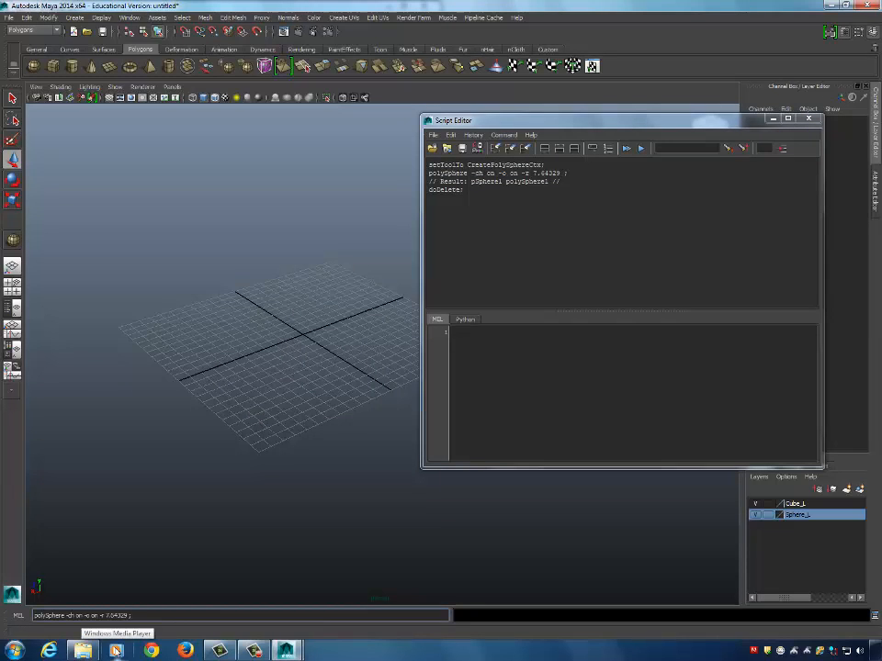
pyautogui.press('Return')
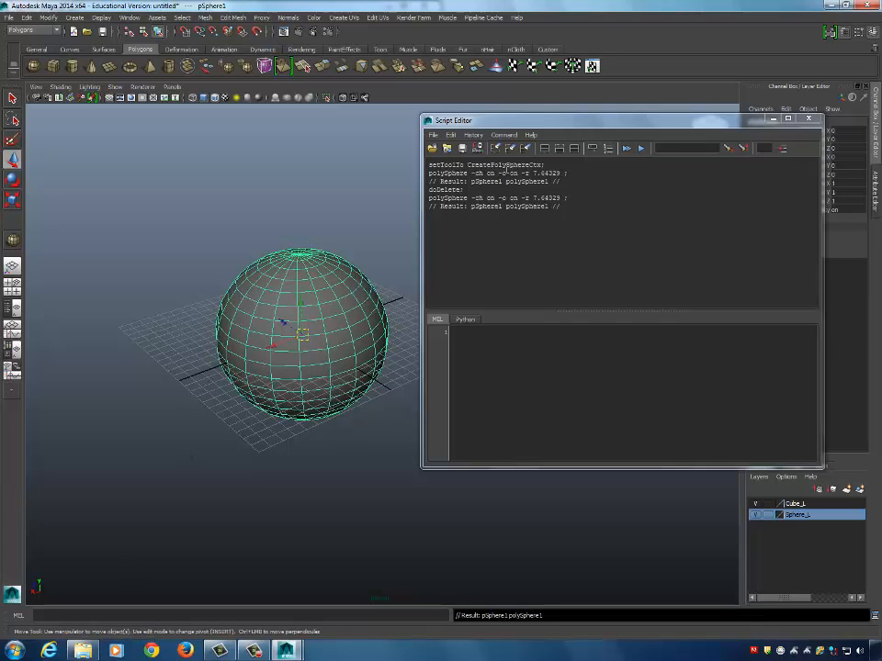
# Close the Script Editor and frame the sphere in the viewport.
pyautogui.click(560, 249)
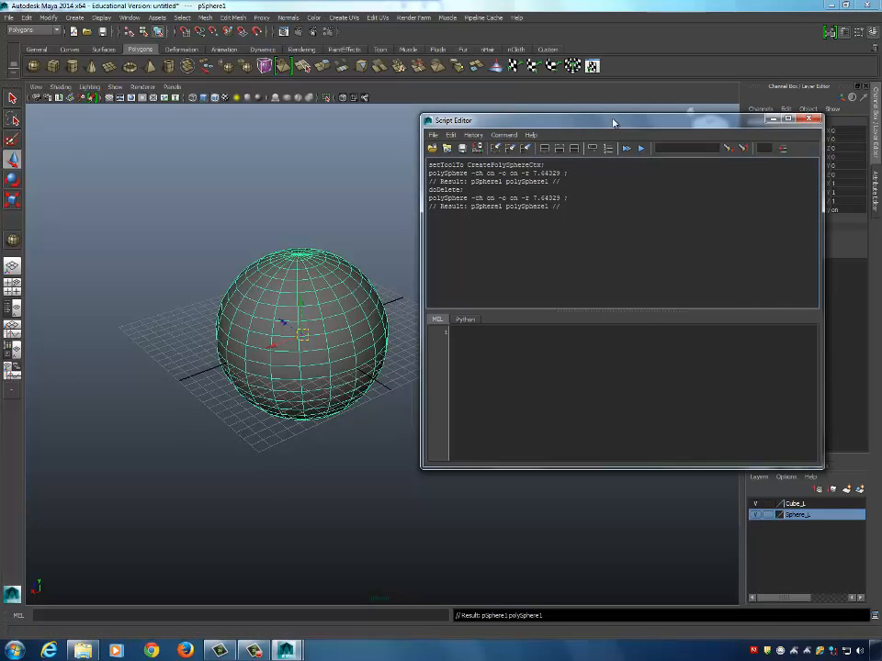
pyautogui.moveTo(681, 136); pyautogui.dragTo(654, 131)
pyautogui.click(725, 119)
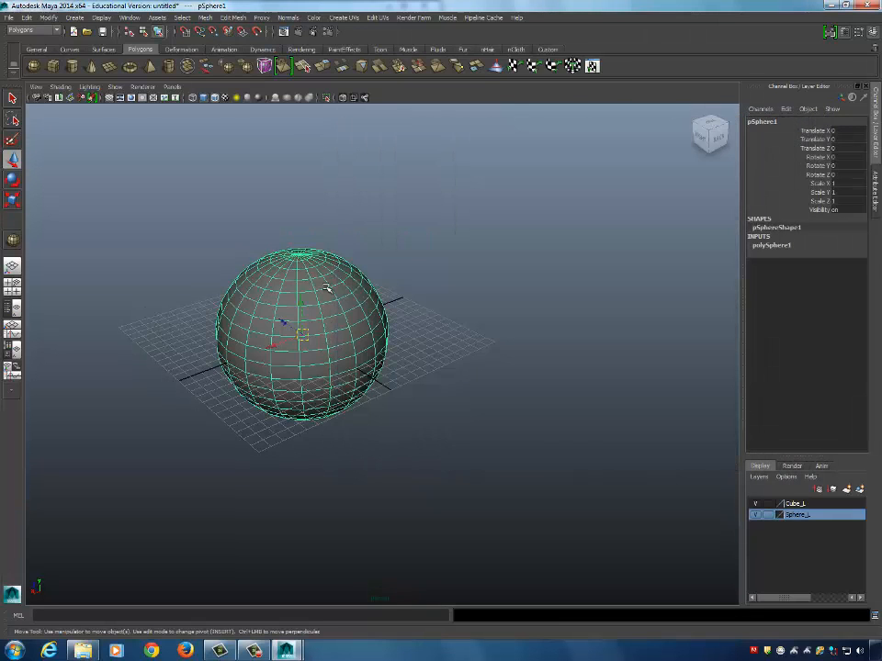
pyautogui.press('f')
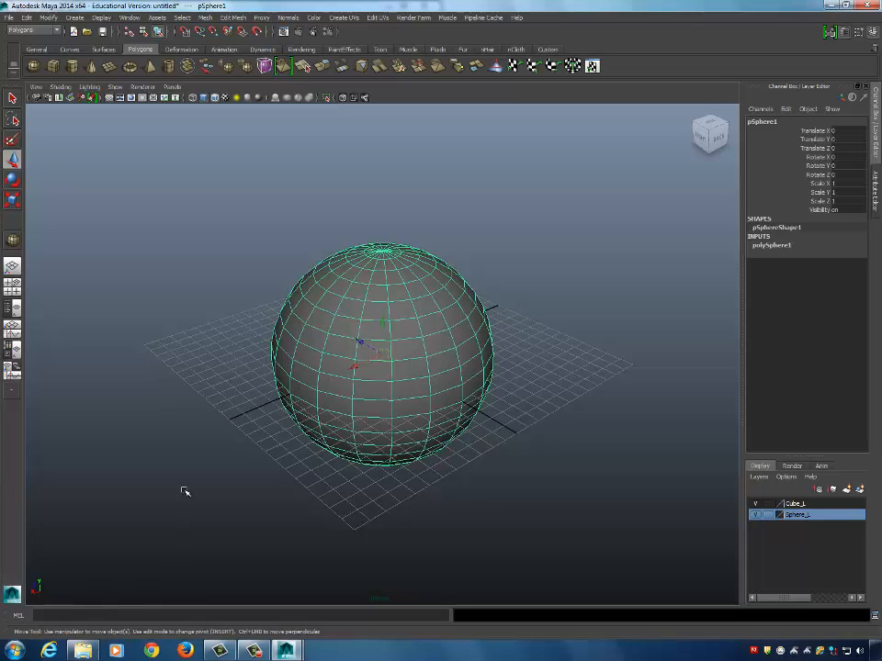
# Delete the recreated polygon sphere from the scene.
pyautogui.click(256, 328)
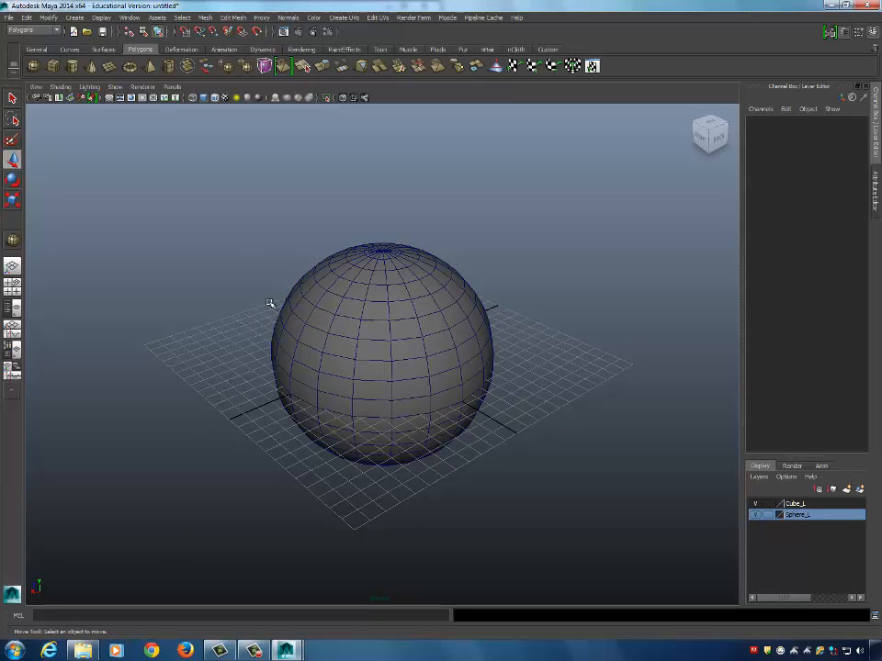
pyautogui.click(386, 343)
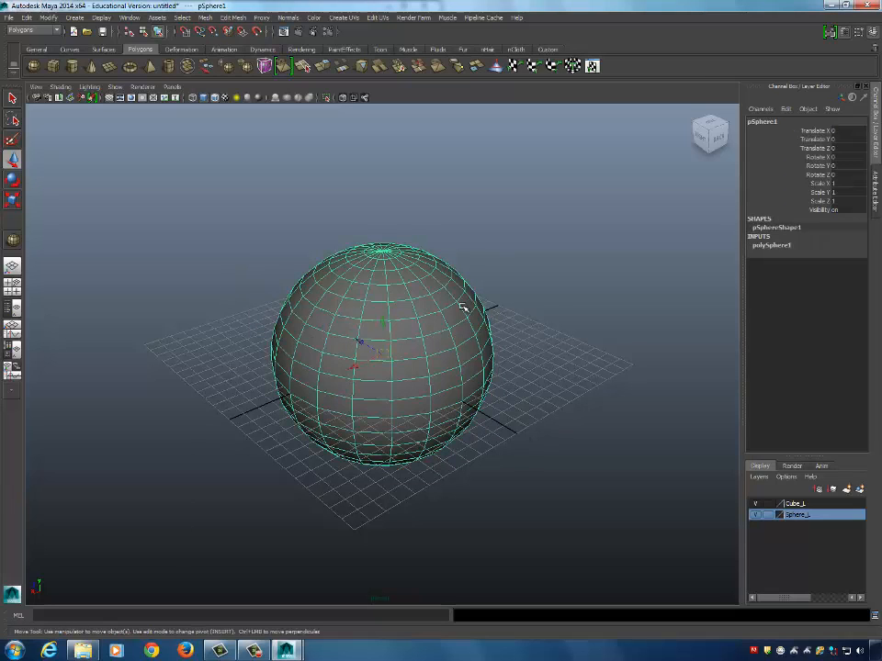
pyautogui.press('Delete')
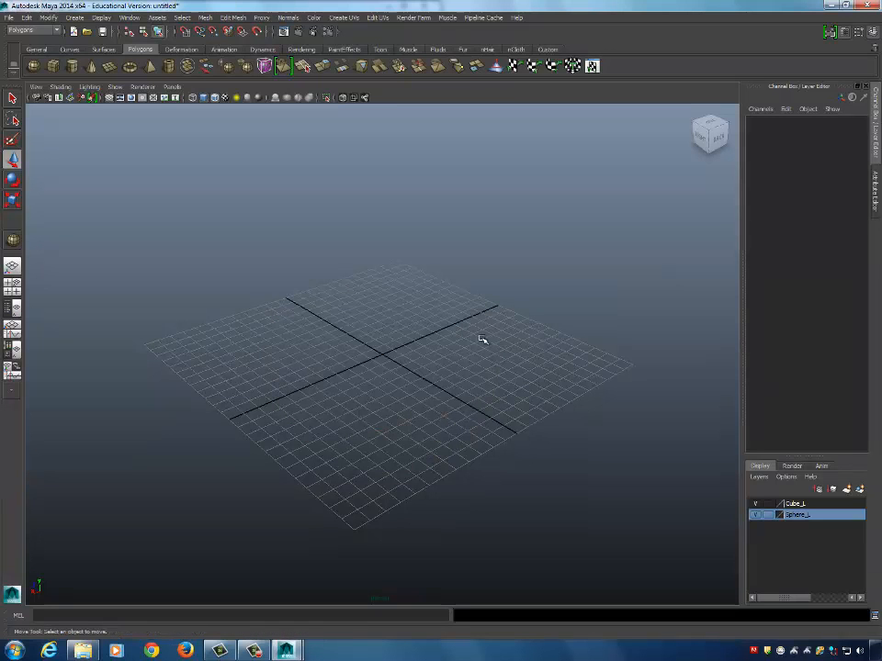
pyautogui.keyDown('alt'); pyautogui.moveTo(467, 344); pyautogui.dragTo(437, 380); pyautogui.keyUp('alt')
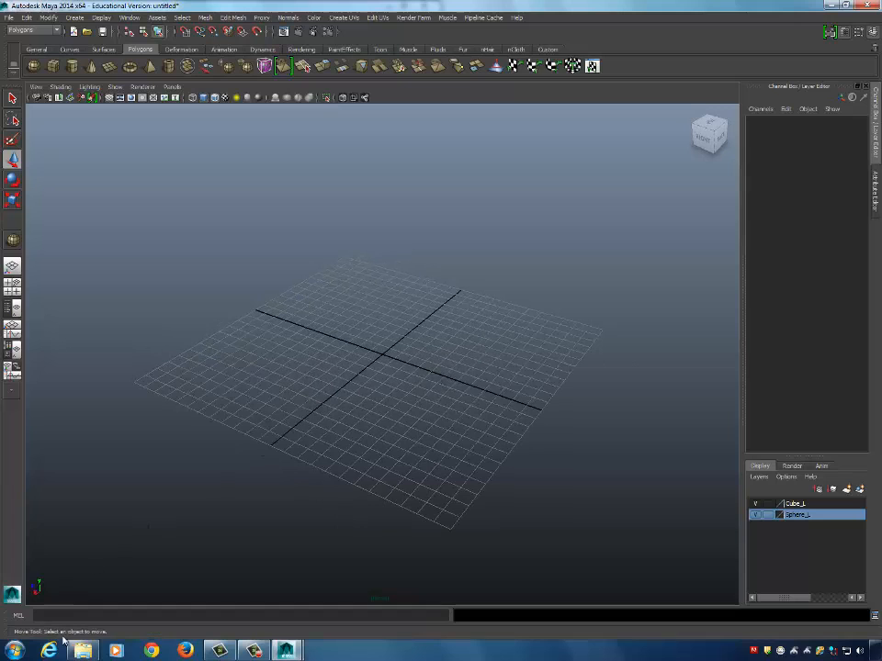
pyautogui.click(253, 651)
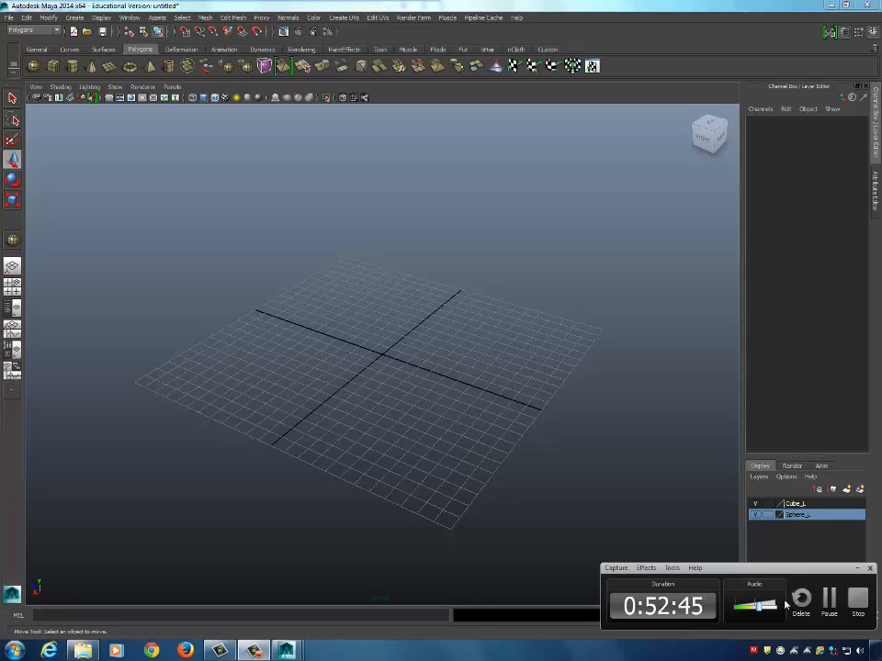
pyautogui.click(828, 599)
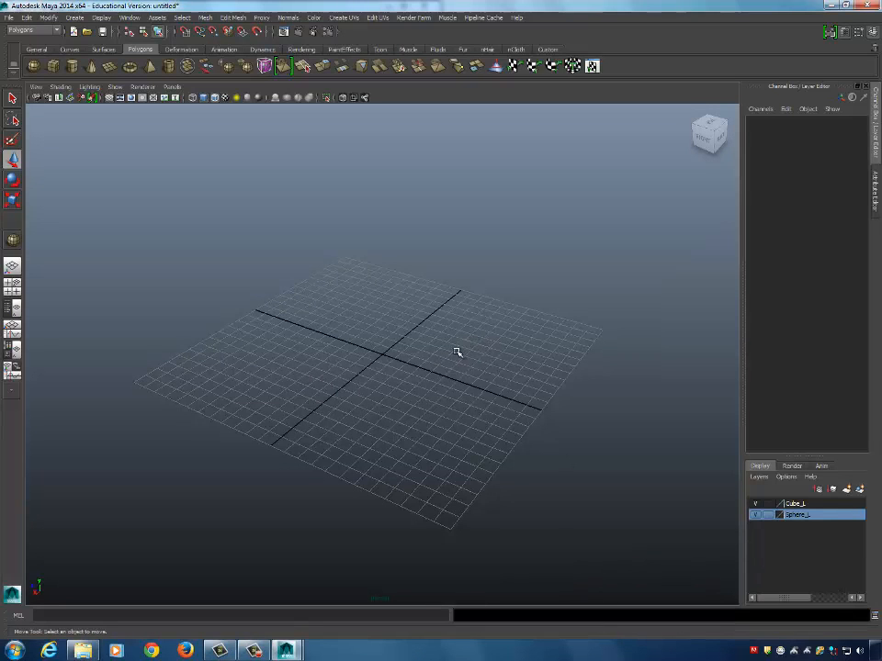
pyautogui.keyDown('alt'); pyautogui.moveTo(457, 352); pyautogui.dragTo(496, 369); pyautogui.keyUp('alt')
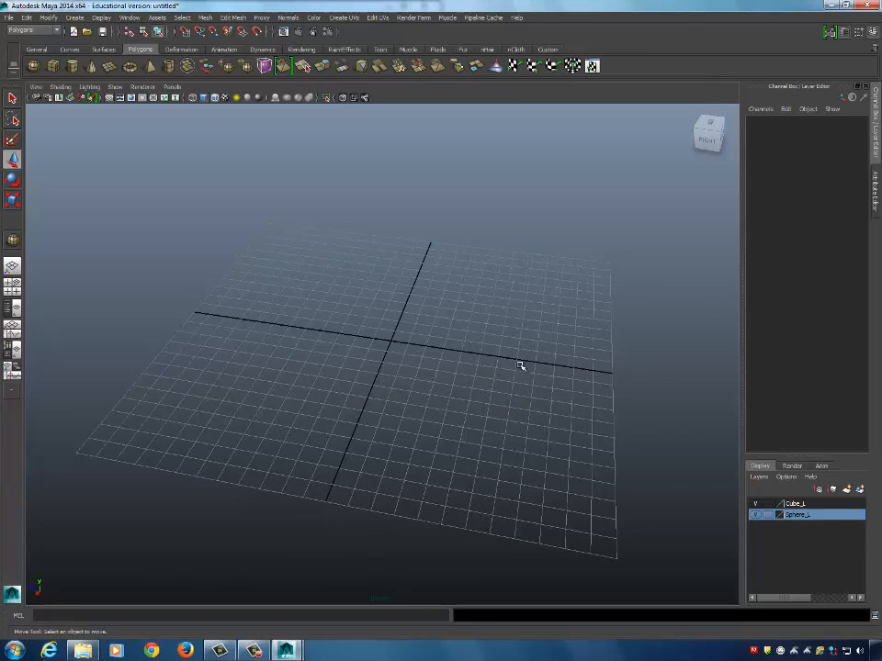
pyautogui.keyDown('alt'); pyautogui.moveTo(488, 277); pyautogui.dragTo(408, 364); pyautogui.keyUp('alt')
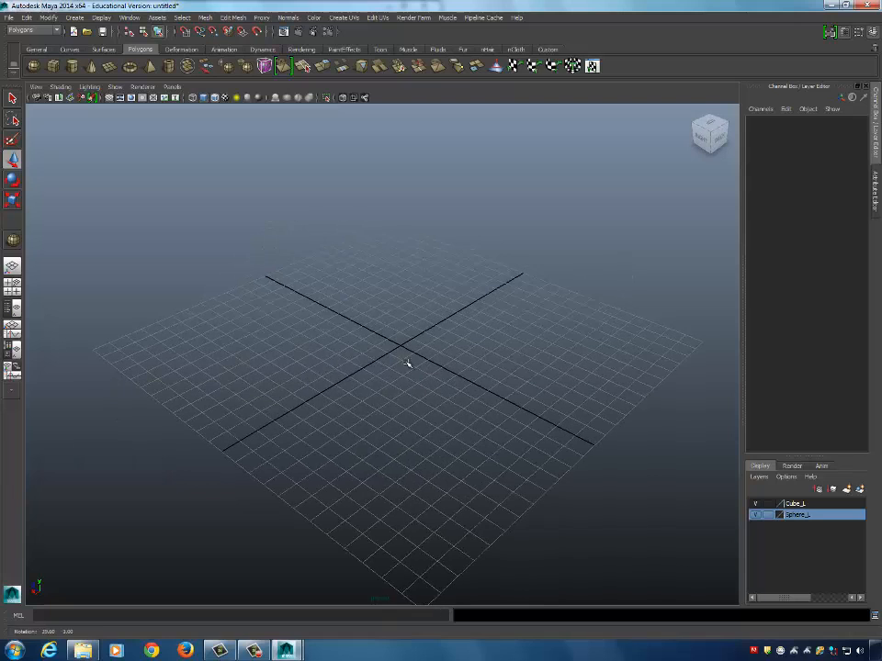
pyautogui.click(74, 18)
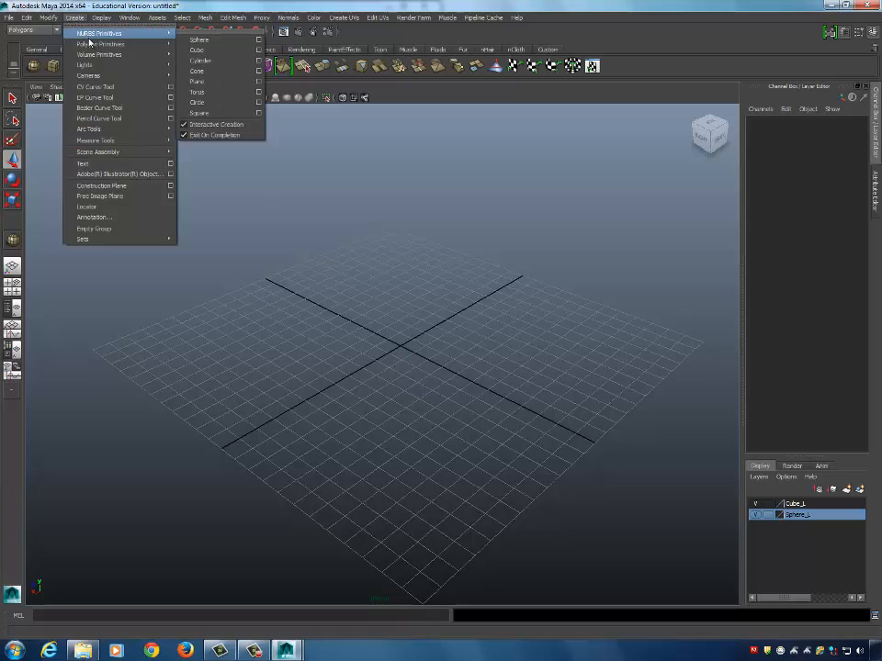
pyautogui.moveTo(90, 44)
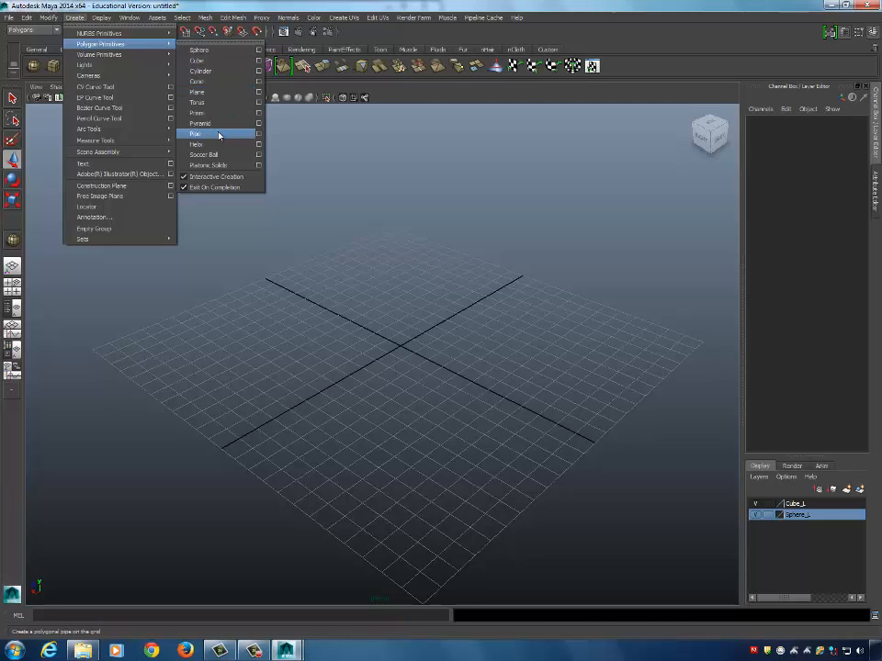
pyautogui.click(342, 5)
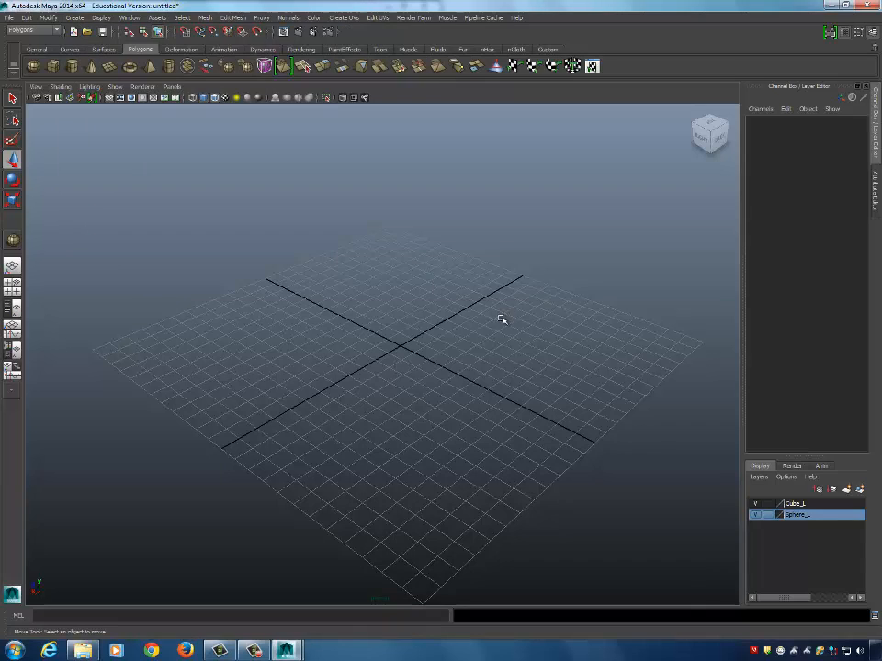
# Examine the tools on the General, Curves, Surfaces, Polygons, Deformation and Animation shelves.
pyautogui.press('f')
pyautogui.click(45, 18)
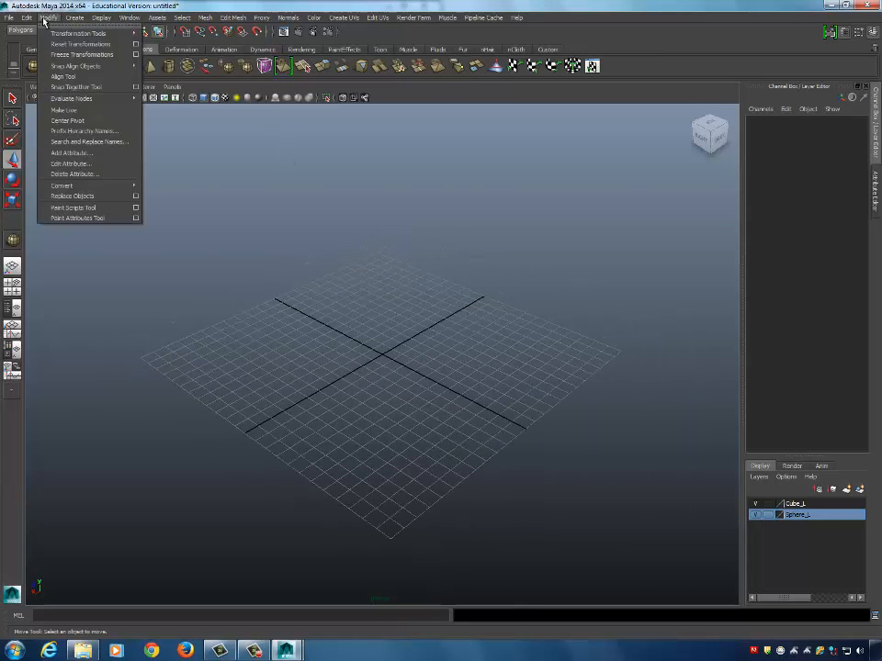
pyautogui.click(112, 18)
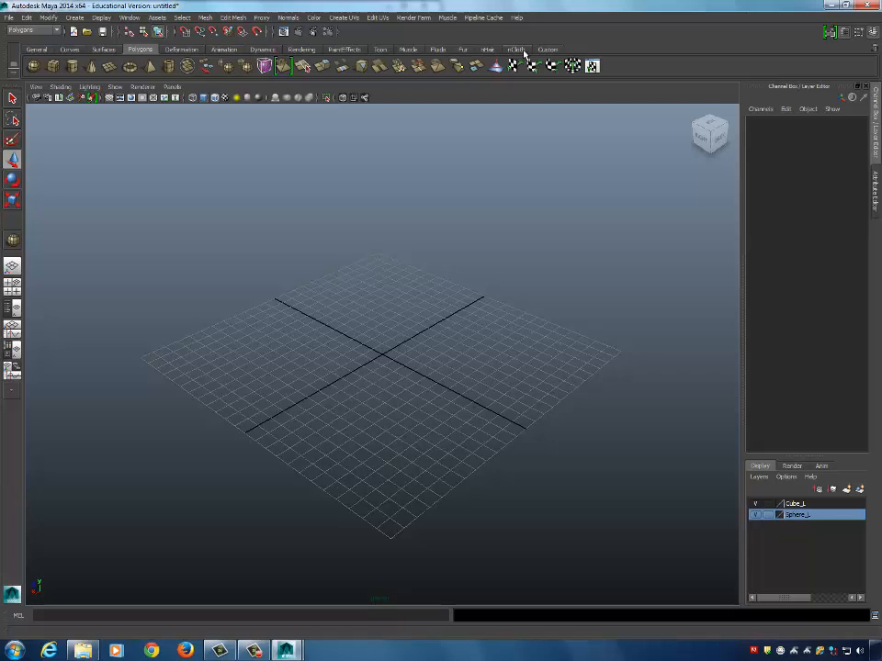
pyautogui.click(36, 50)
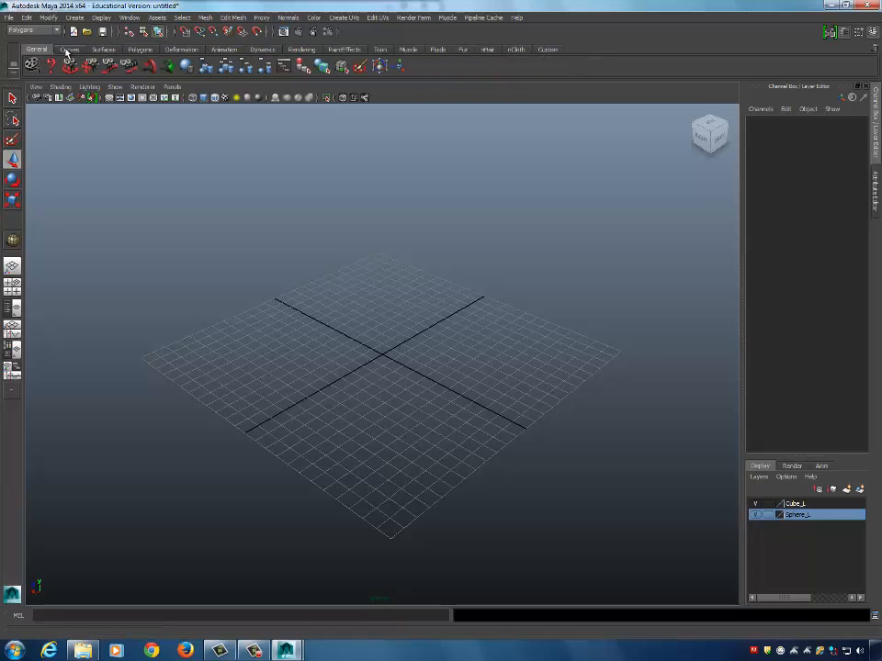
pyautogui.click(69, 49)
pyautogui.click(102, 50)
pyautogui.click(140, 49)
pyautogui.click(180, 50)
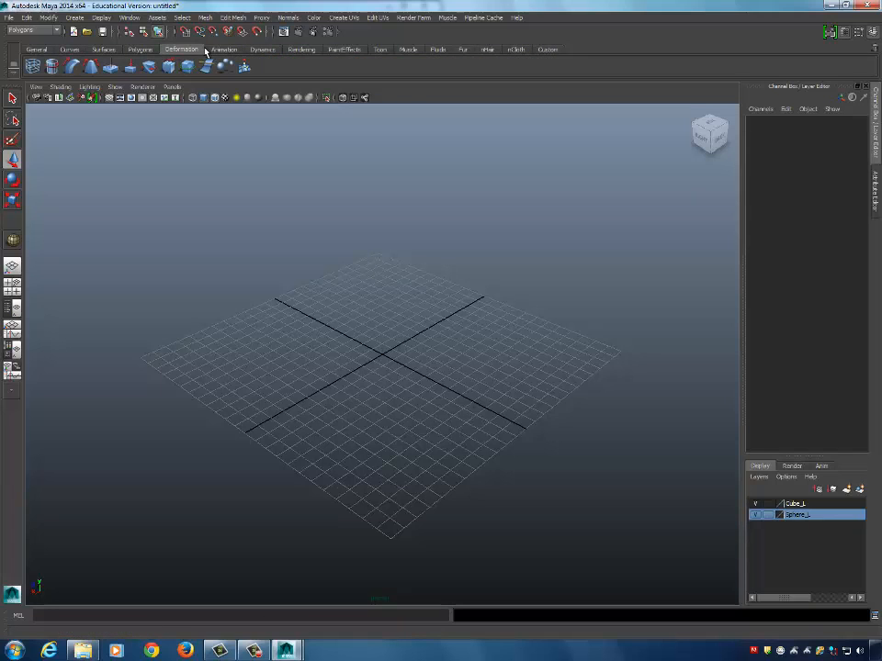
pyautogui.click(224, 50)
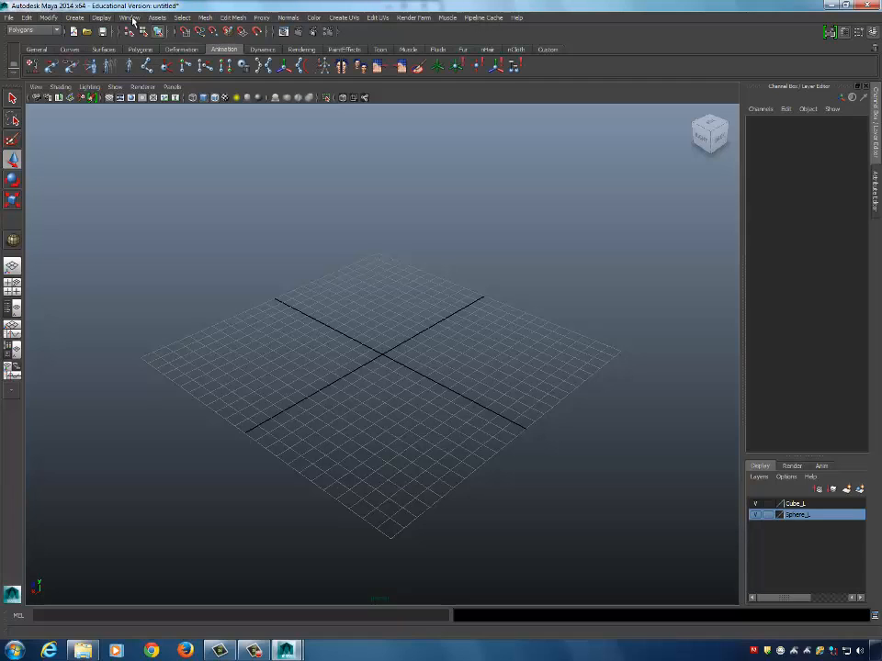
# Add the polygon primitives sphere, cube, cylinder, cone, plane, torus, prism, pyramid, pipe and helix to the Custom shelf.
pyautogui.click(550, 50)
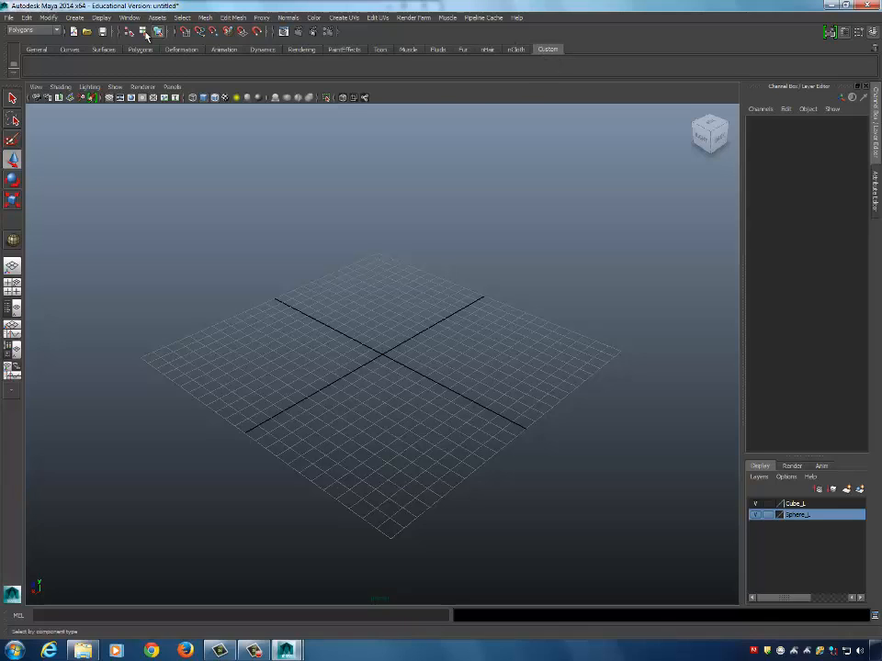
pyautogui.click(77, 18)
pyautogui.moveTo(108, 46)
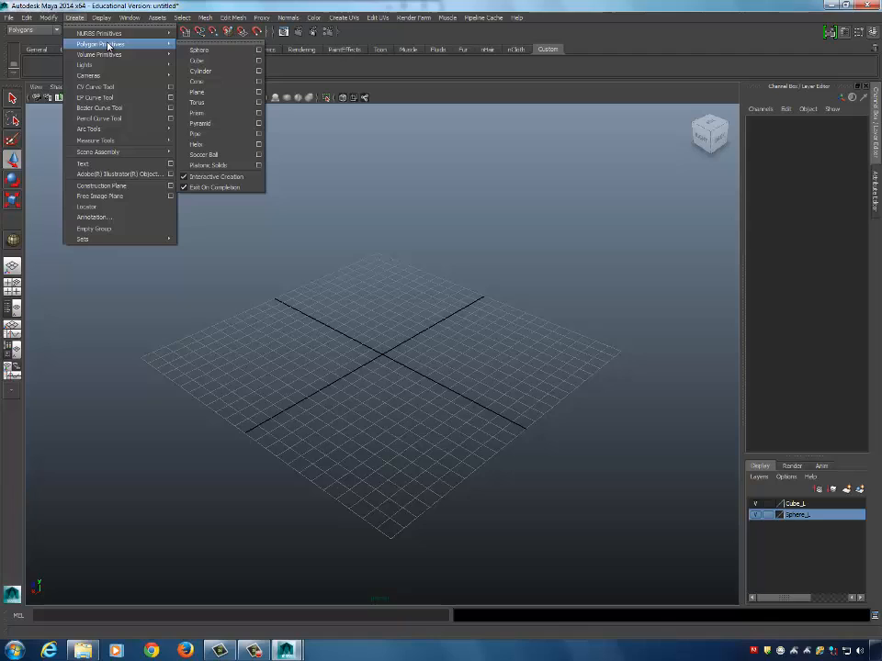
pyautogui.keyDown('ctrl'); pyautogui.keyDown('shift'); pyautogui.click(207, 51); pyautogui.keyUp('shift'); pyautogui.keyUp('ctrl')
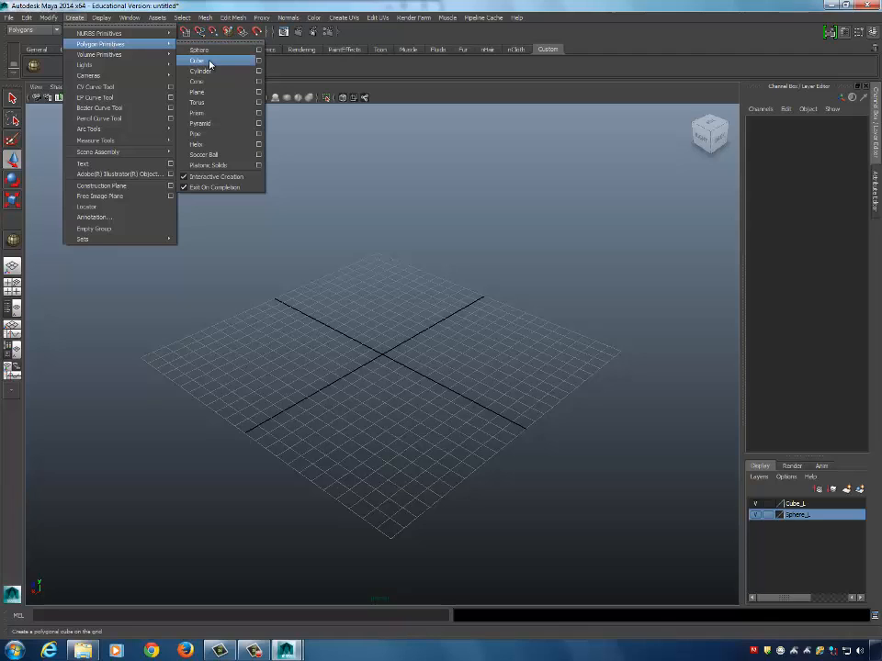
pyautogui.keyDown('ctrl'); pyautogui.keyDown('shift'); pyautogui.click(218, 72); pyautogui.keyUp('shift'); pyautogui.keyUp('ctrl')
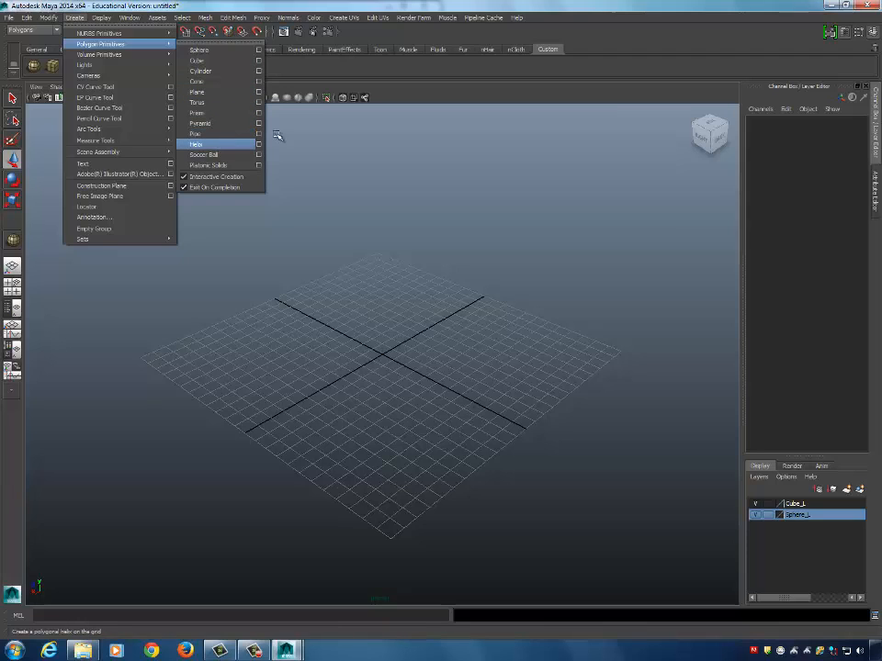
pyautogui.click(540, 70)
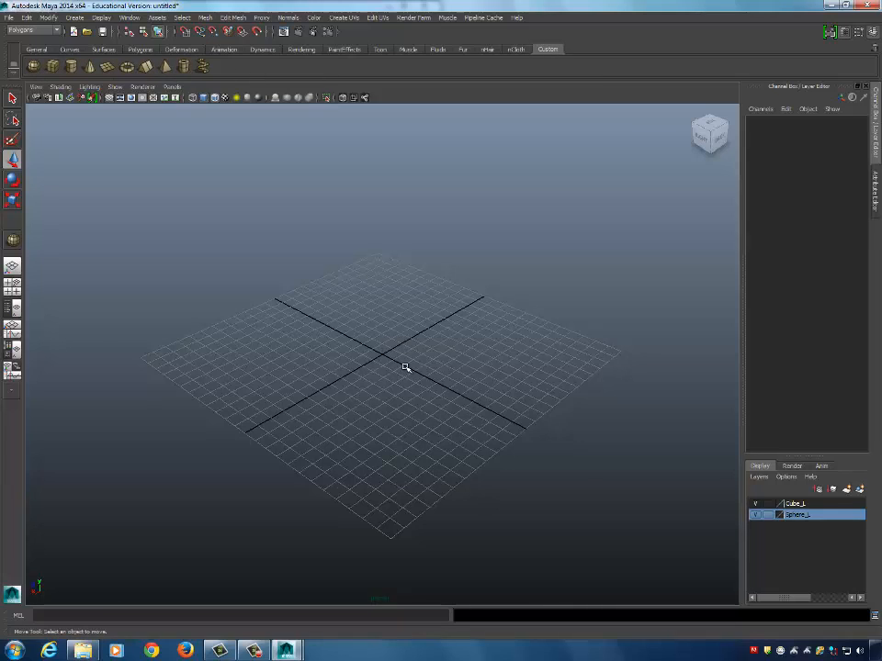
# Add the Select All command to the Custom shelf and remove it from the shelf again.
pyautogui.click(232, 17)
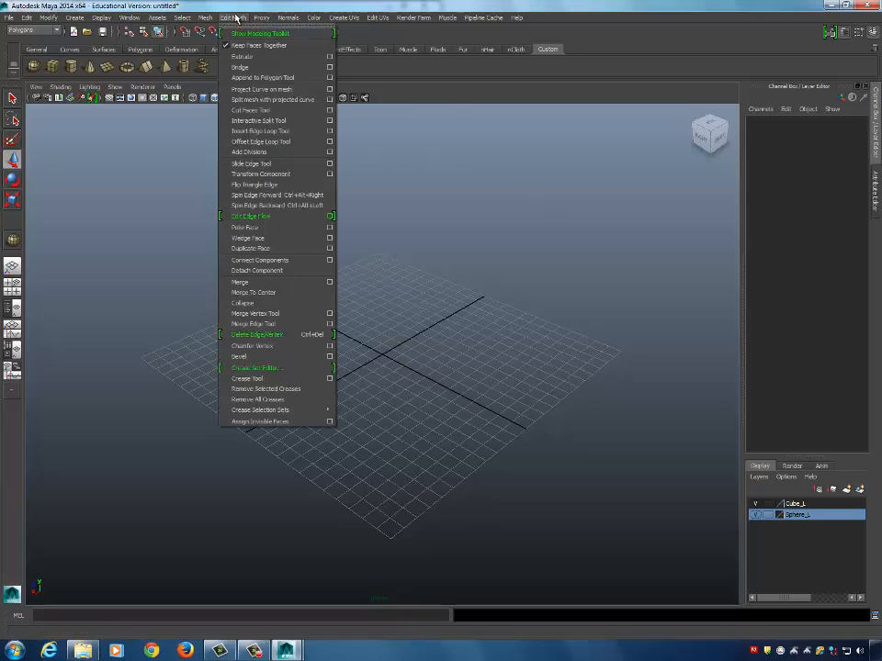
pyautogui.click(395, 6)
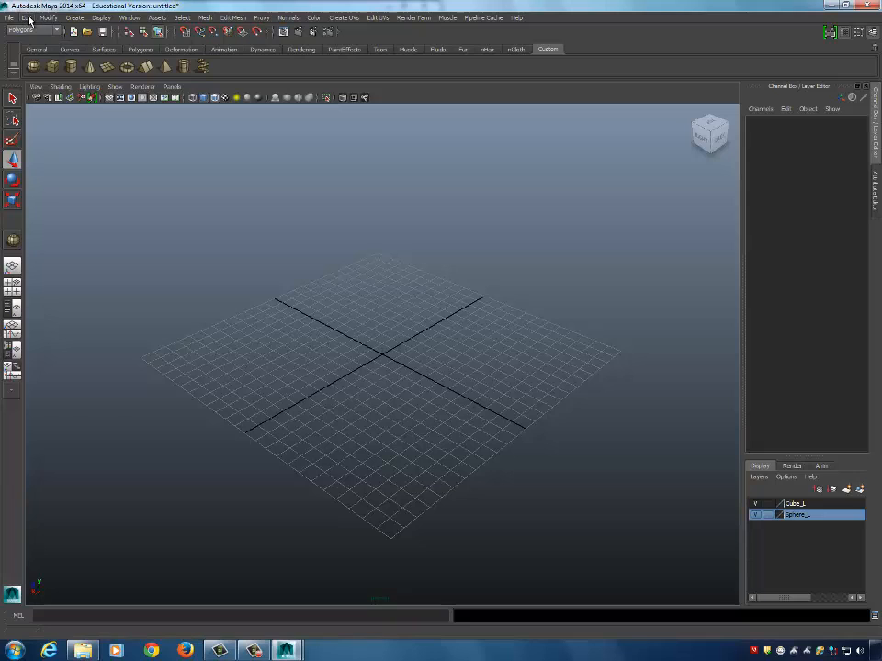
pyautogui.click(27, 18)
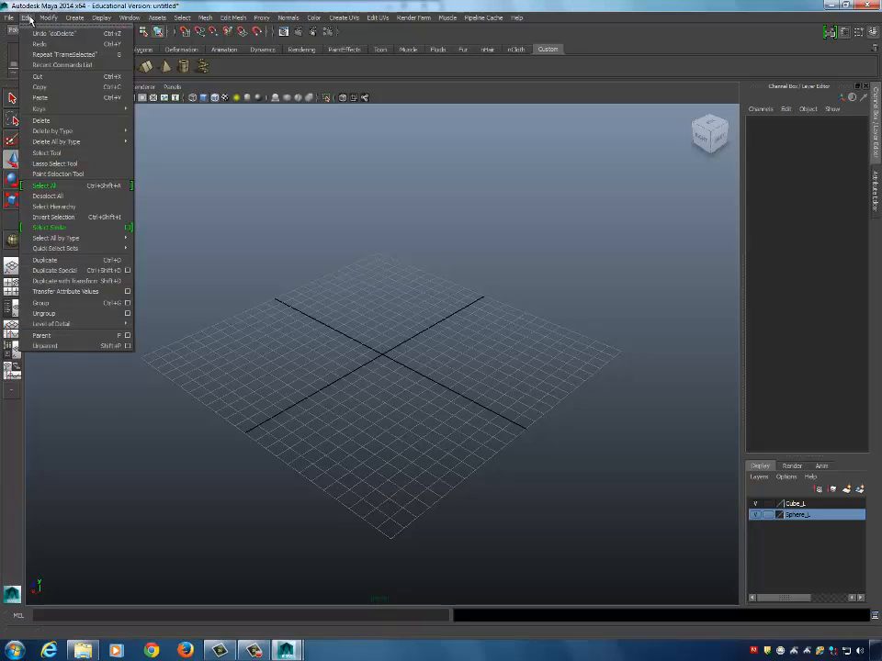
pyautogui.click(25, 18)
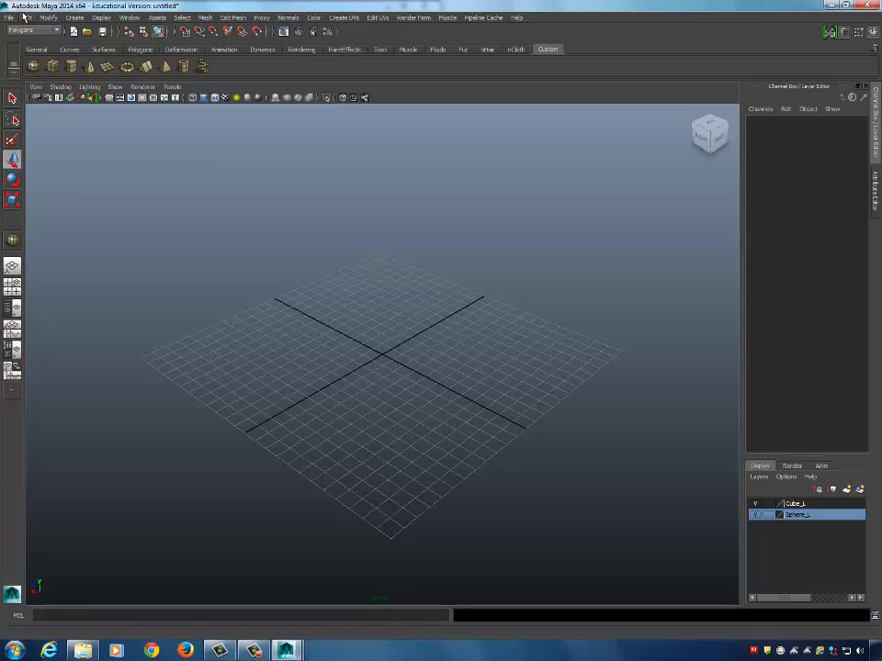
pyautogui.click(25, 18)
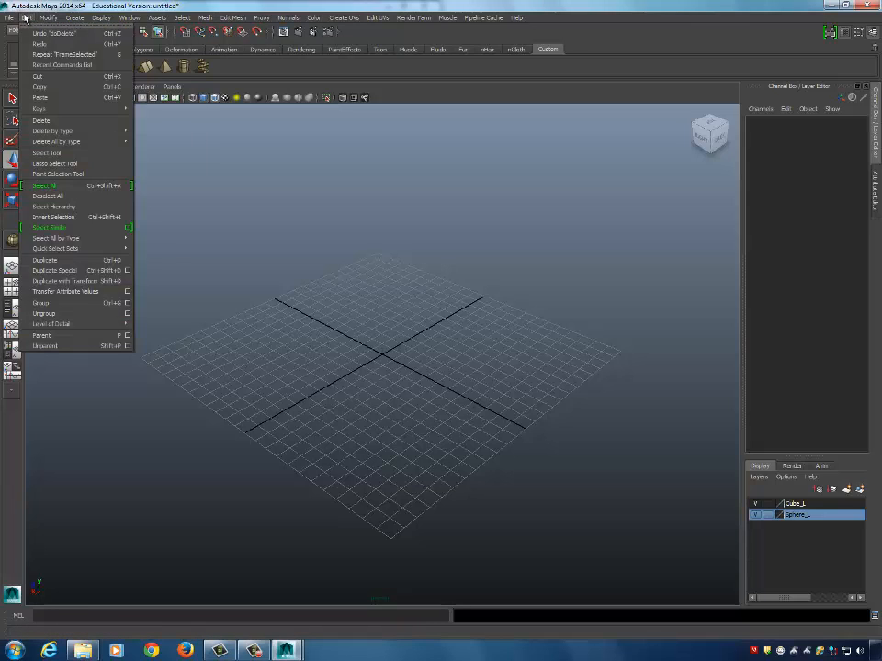
pyautogui.keyDown('ctrl'); pyautogui.keyDown('shift'); pyautogui.click(61, 188); pyautogui.keyUp('shift'); pyautogui.keyUp('ctrl')
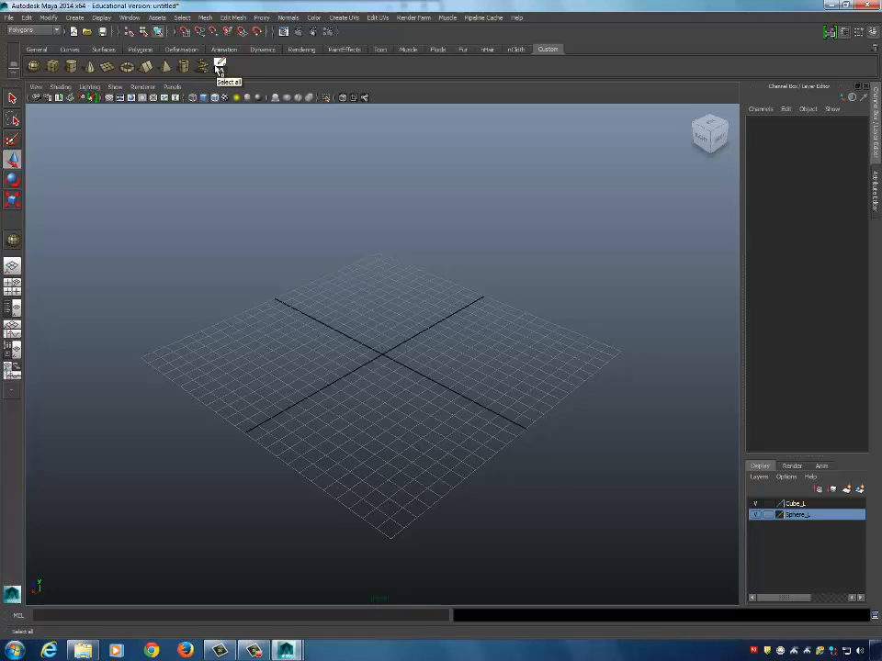
pyautogui.moveTo(686, 63); pyautogui.dragTo(874, 50, button='middle')
# Create a polygon sphere with a radius of about 4.66 on the grid using the Custom shelf.
pyautogui.click(33, 68)
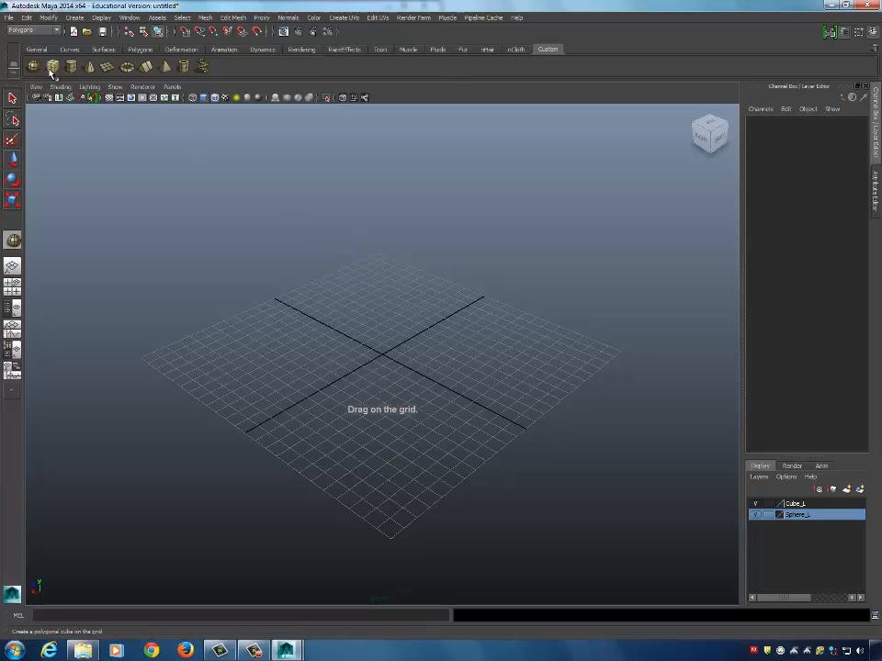
pyautogui.moveTo(338, 278); pyautogui.dragTo(341, 313)
pyautogui.keyDown('alt'); pyautogui.moveTo(340, 313); pyautogui.dragTo(451, 315, button='right'); pyautogui.keyUp('alt')
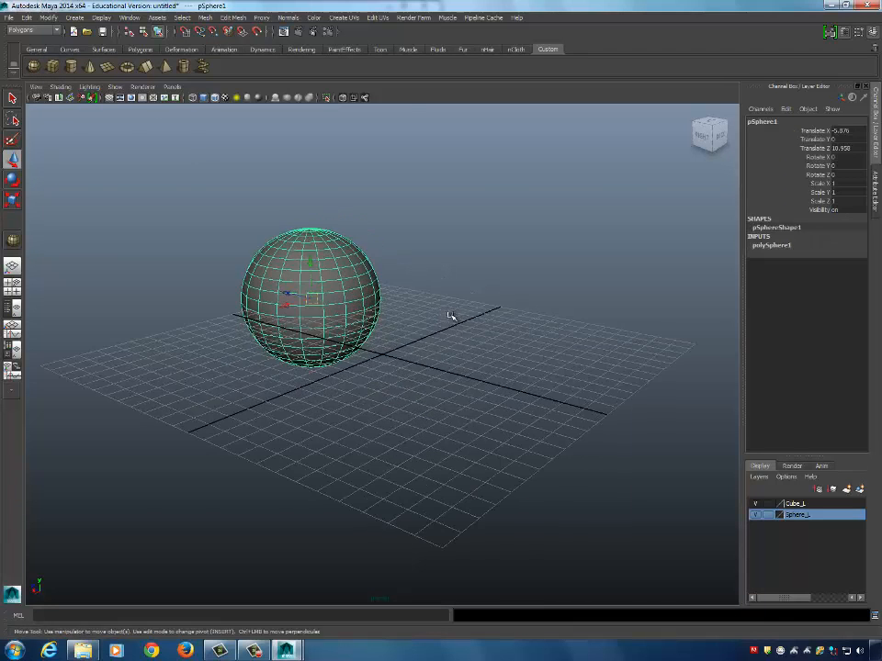
pyautogui.keyDown('alt'); pyautogui.moveTo(451, 315); pyautogui.dragTo(470, 327); pyautogui.keyUp('alt')
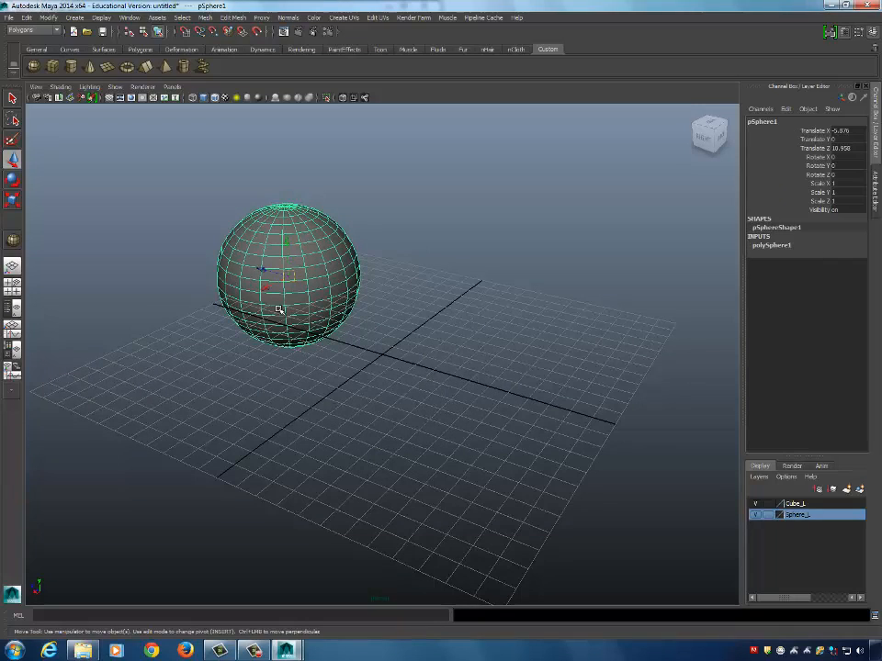
pyautogui.keyDown('alt'); pyautogui.moveTo(373, 286); pyautogui.dragTo(266, 168); pyautogui.keyUp('alt')
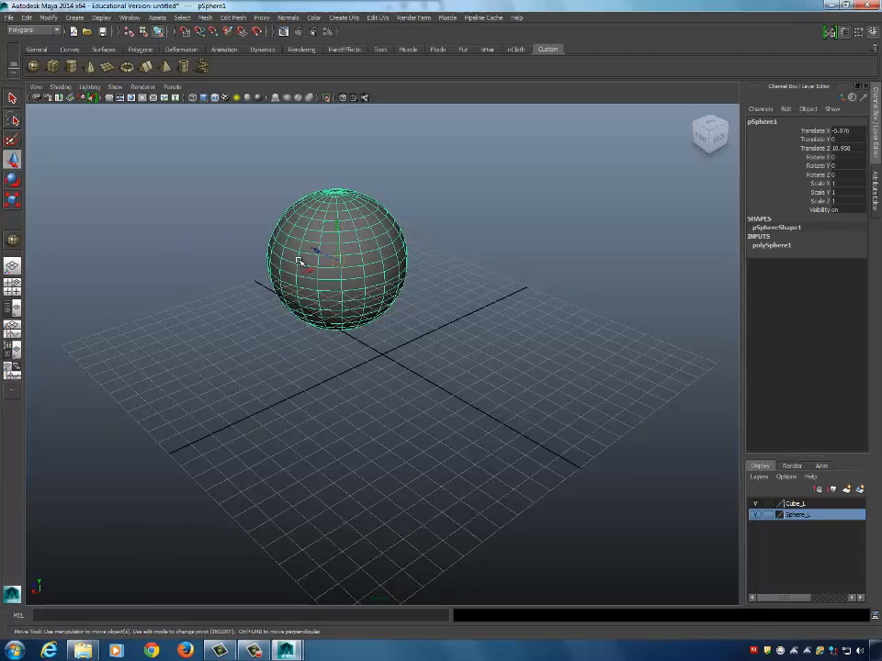
pyautogui.keyDown('alt'); pyautogui.moveTo(409, 216); pyautogui.dragTo(345, 227); pyautogui.keyUp('alt')
pyautogui.keyDown('alt'); pyautogui.moveTo(345, 228); pyautogui.dragTo(362, 222, button='middle'); pyautogui.keyUp('alt')
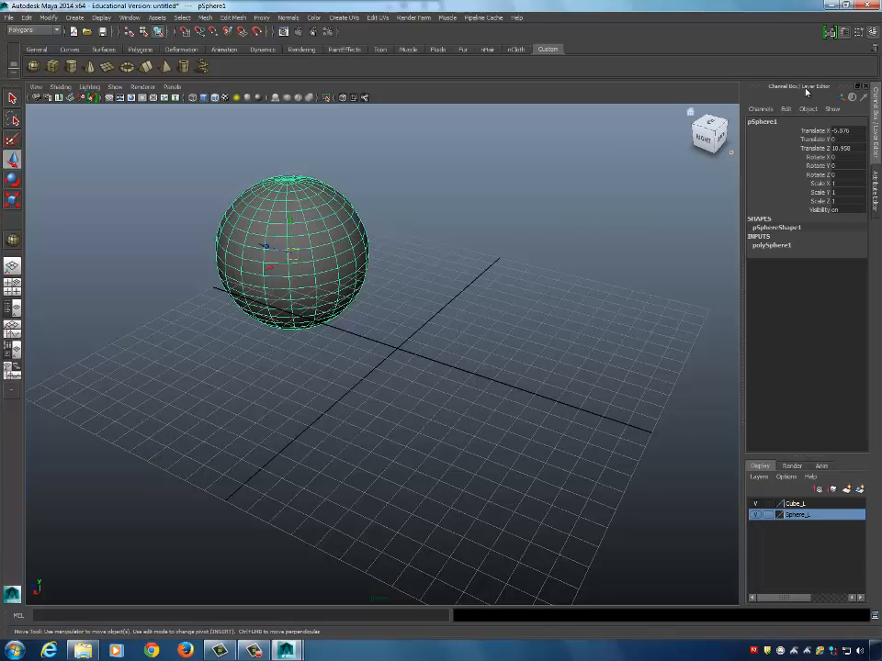
pyautogui.click(291, 222)
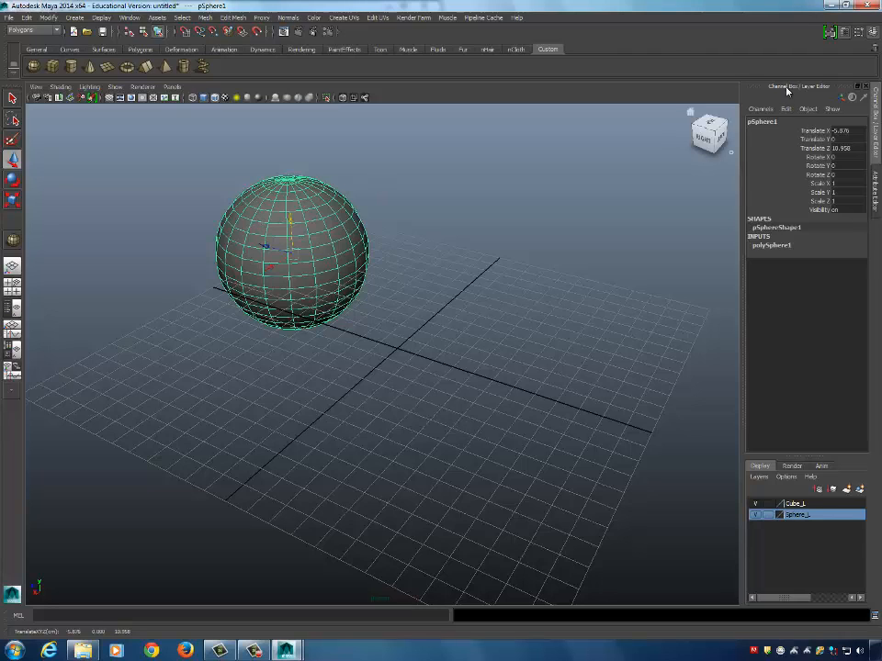
# Show the sphere's polySphere1 input settings and reduce its radius to about 3.855.
pyautogui.click(764, 245)
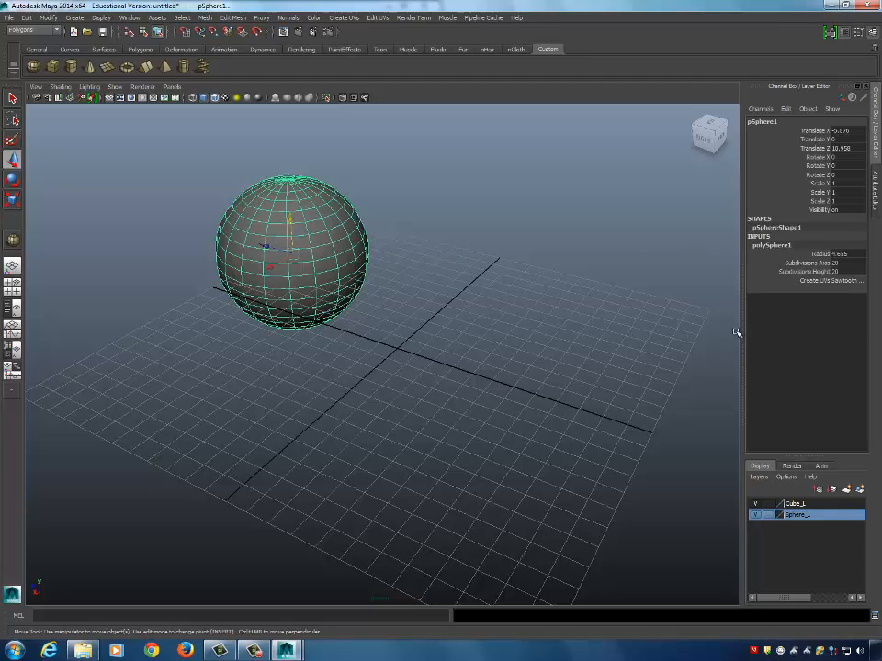
pyautogui.click(813, 253)
pyautogui.moveTo(584, 278)
pyautogui.mouseDown(button='middle')
pyautogui.moveTo(522, 295)
pyautogui.moveTo(577, 298)
pyautogui.mouseUp(button='middle')
# Try different axis subdivisions on the sphere and reduce its height subdivisions to 7.
pyautogui.click(807, 262)
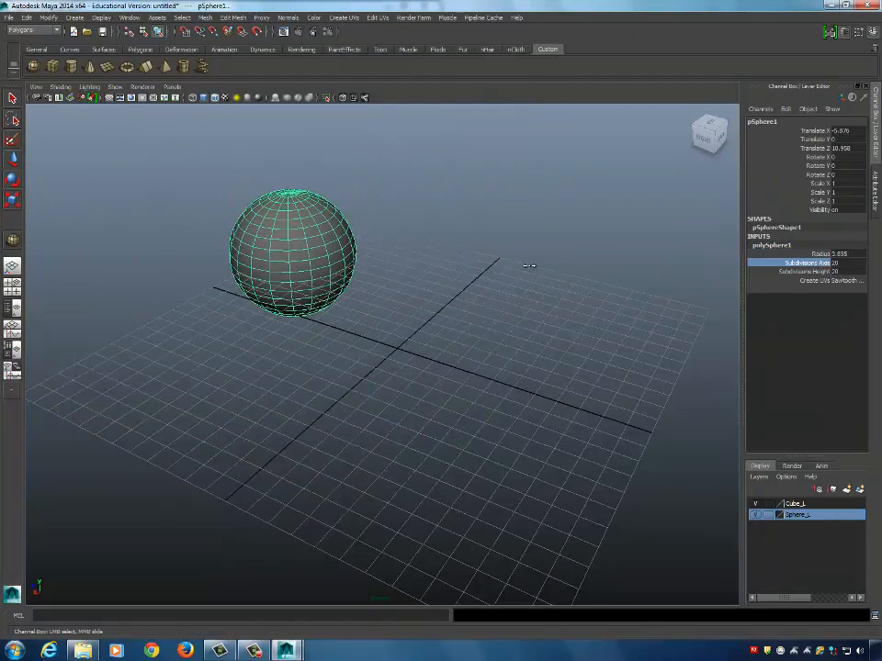
pyautogui.moveTo(531, 265); pyautogui.dragTo(515, 275, button='middle')
pyautogui.click(748, 272)
pyautogui.moveTo(696, 272); pyautogui.dragTo(570, 291, button='middle')
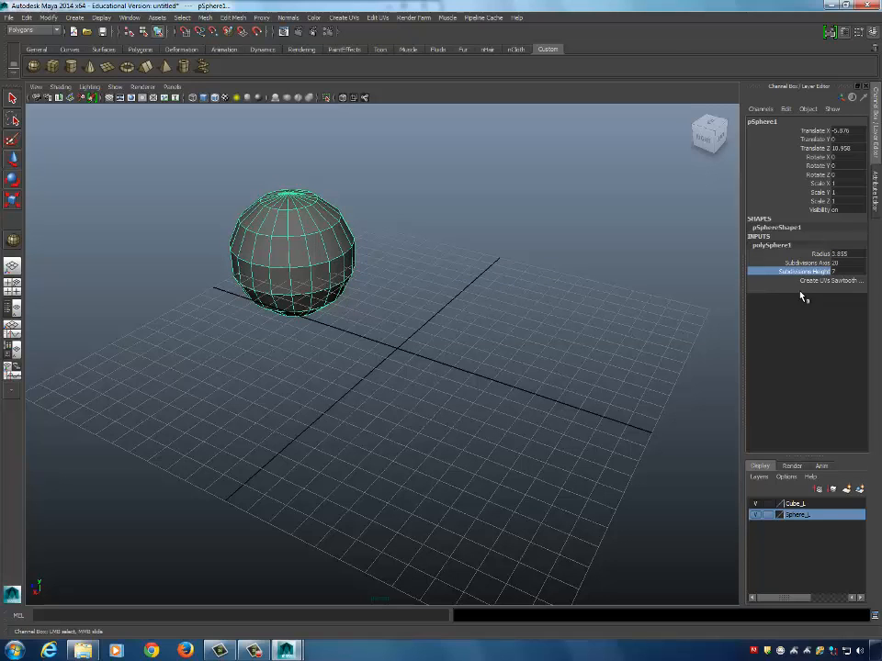
# Set the sphere's axis subdivisions and height subdivisions to 8 each.
pyautogui.doubleClick(836, 263)
pyautogui.write('8')
pyautogui.press('Return')
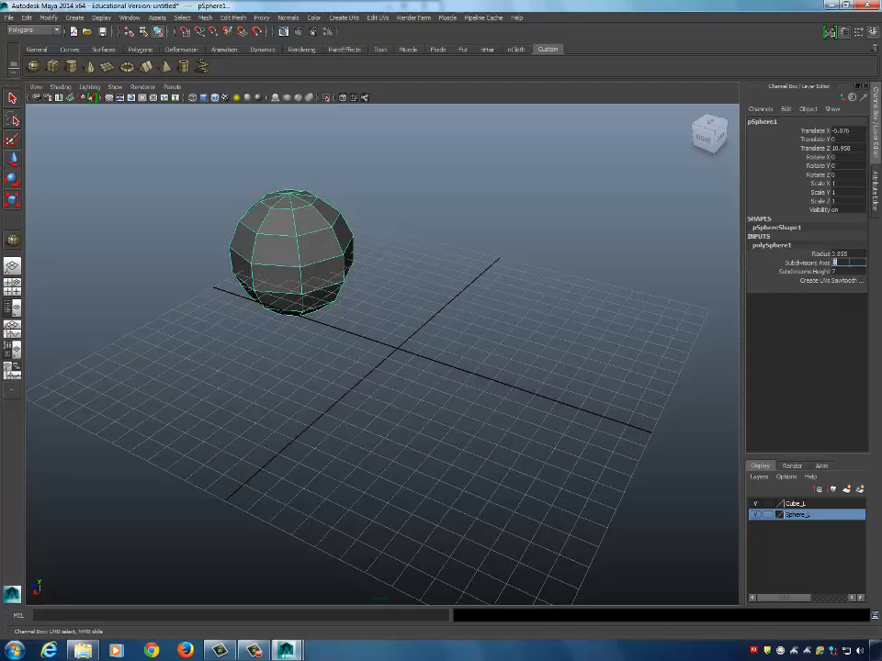
pyautogui.doubleClick(838, 272)
pyautogui.write('8')
pyautogui.press('Return')
# Try 12 axis subdivisions on the sphere and set the value back to 8.
pyautogui.click(801, 262)
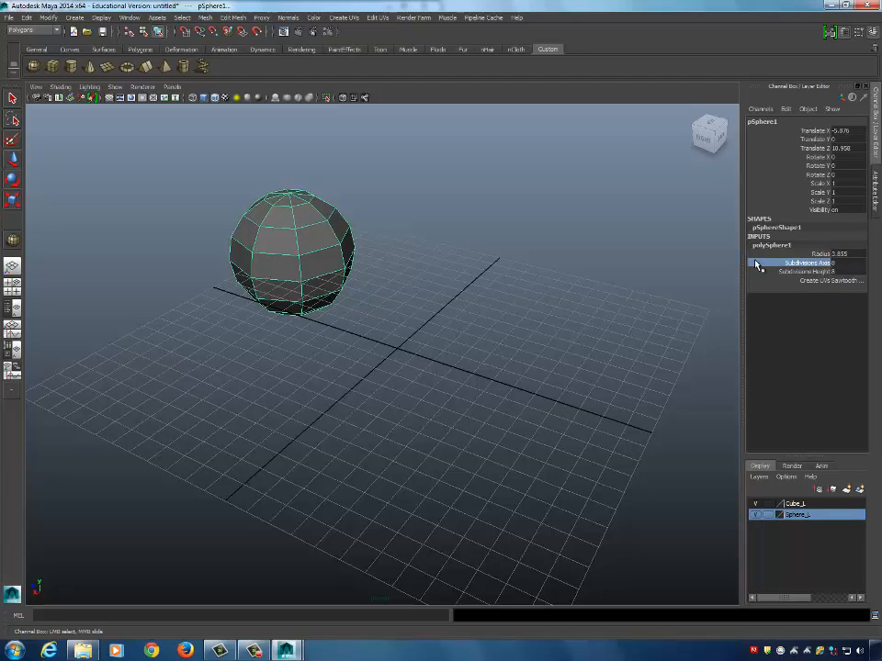
pyautogui.moveTo(491, 366)
pyautogui.mouseDown(button='middle')
pyautogui.moveTo(515, 367)
pyautogui.moveTo(472, 366)
pyautogui.moveTo(588, 350)
pyautogui.moveTo(536, 342)
pyautogui.moveTo(327, 356)
pyautogui.moveTo(484, 360)
pyautogui.mouseUp(button='middle')
pyautogui.click(842, 264)
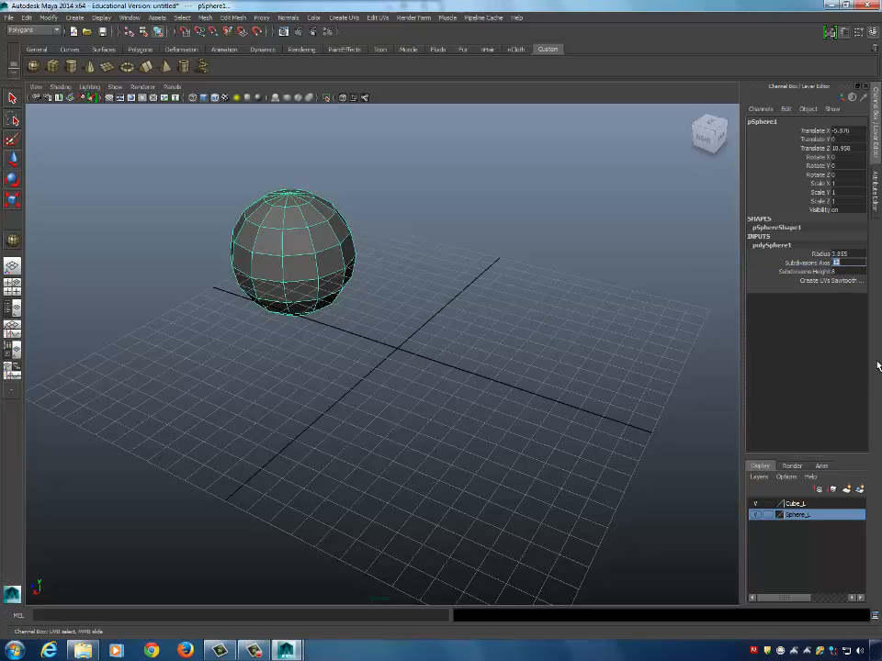
pyautogui.press('Return')
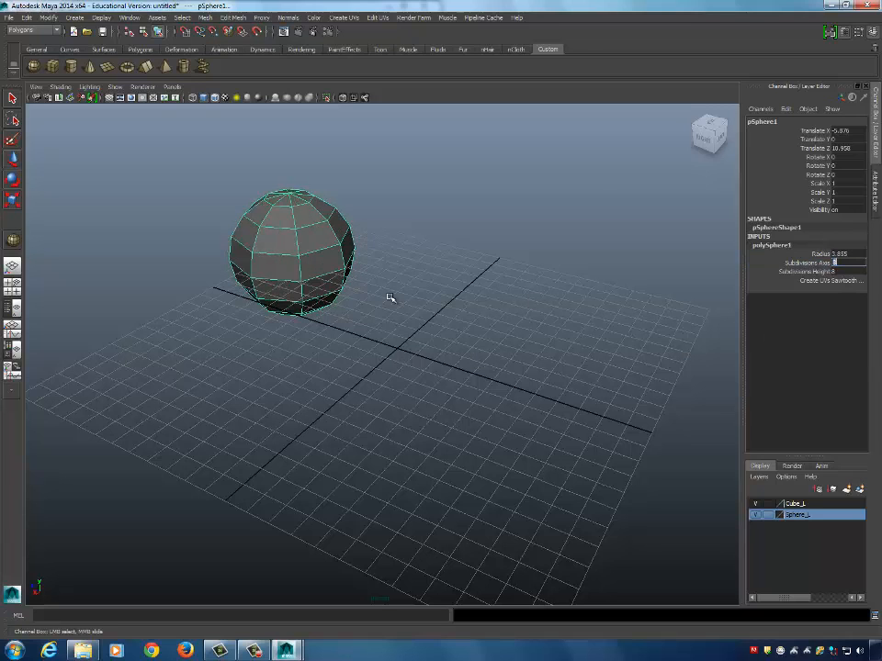
# Create a polygon cube on the grid beside the sphere and delete it.
pyautogui.keyDown('alt'); pyautogui.moveTo(359, 276); pyautogui.dragTo(385, 281); pyautogui.keyUp('alt')
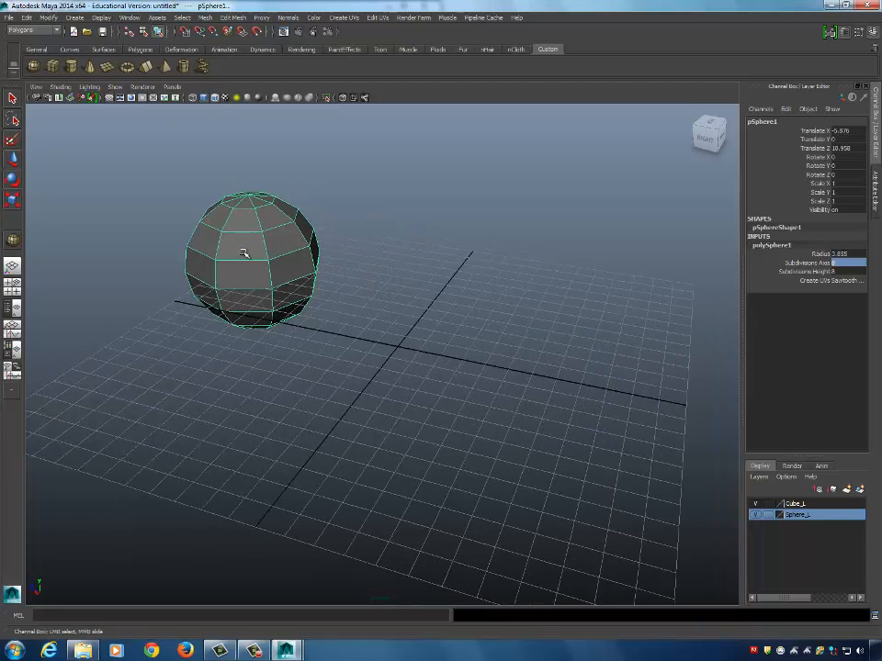
pyautogui.click(52, 66)
pyautogui.keyDown('ctrl'); pyautogui.moveTo(476, 302); pyautogui.dragTo(530, 283); pyautogui.keyUp('ctrl')
pyautogui.press('w')
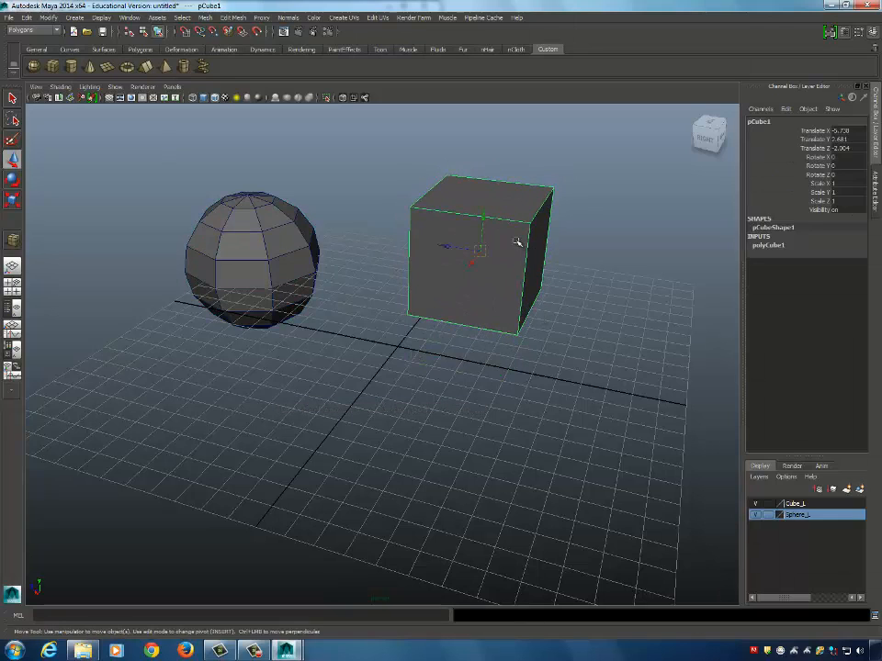
pyautogui.press('Delete')
# Repeat the Polygon Cube tool to create a tall box beside the sphere, and delete the box.
pyautogui.press('g')
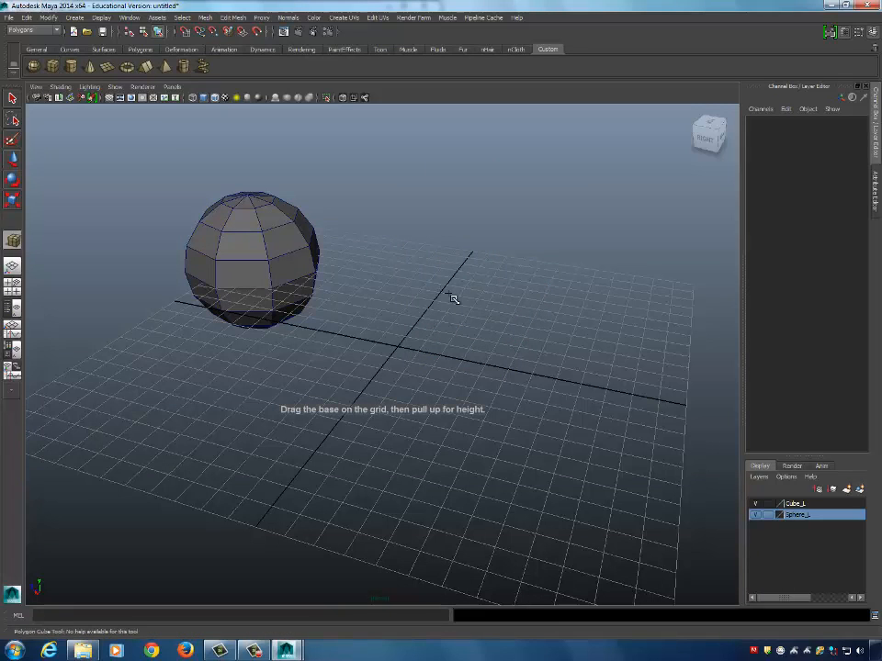
pyautogui.moveTo(445, 293); pyautogui.dragTo(496, 139)
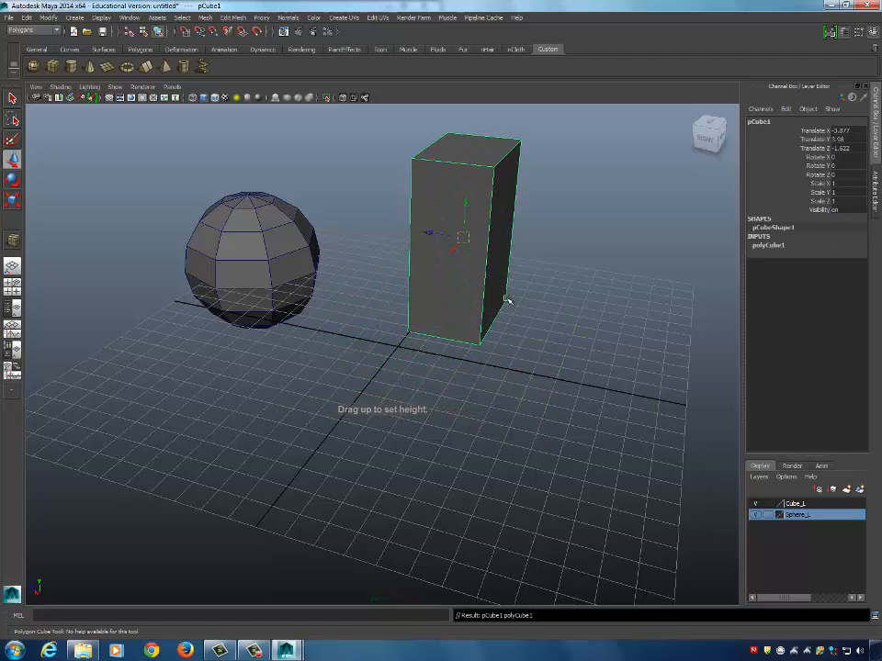
pyautogui.click(558, 284)
pyautogui.keyDown('alt'); pyautogui.moveTo(559, 285); pyautogui.dragTo(538, 274); pyautogui.keyUp('alt')
pyautogui.click(536, 270)
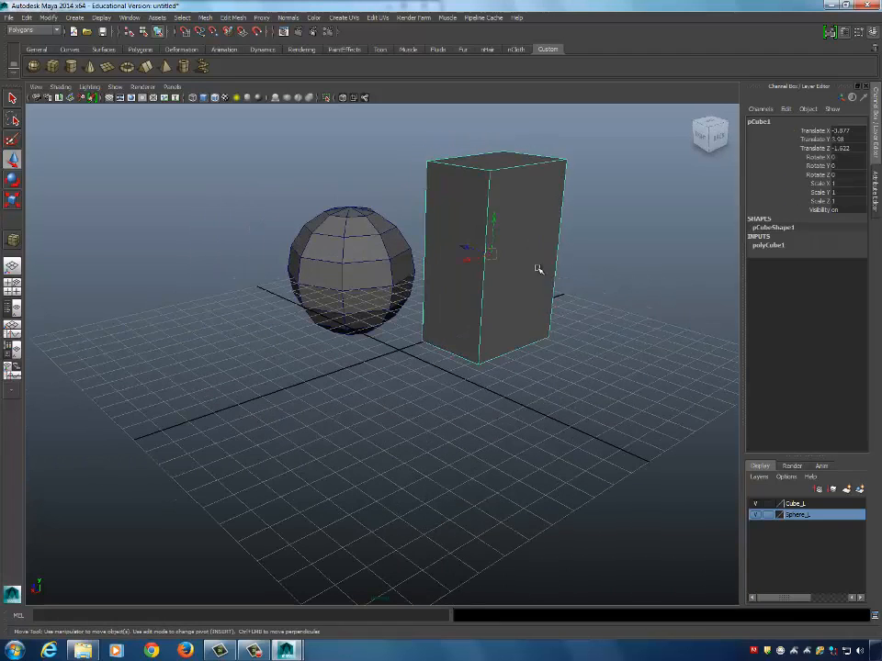
pyautogui.press('Delete')
# Create an equal-sided polygon cube about 4.8 units wide on the grid beside the sphere.
pyautogui.click(55, 63)
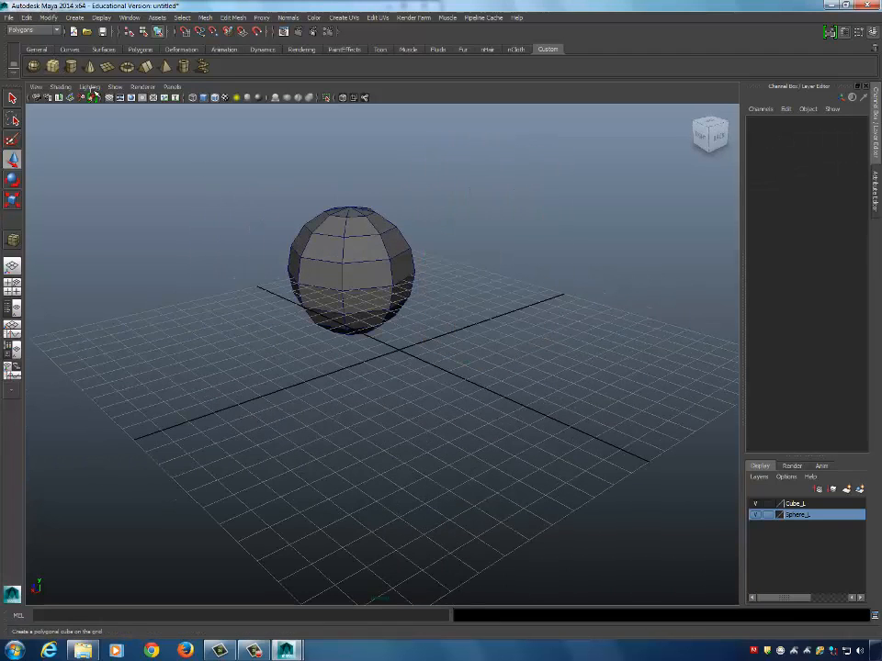
pyautogui.keyDown('ctrl'); pyautogui.keyDown('shift'); pyautogui.moveTo(476, 297); pyautogui.dragTo(544, 328); pyautogui.keyUp('shift'); pyautogui.keyUp('ctrl')
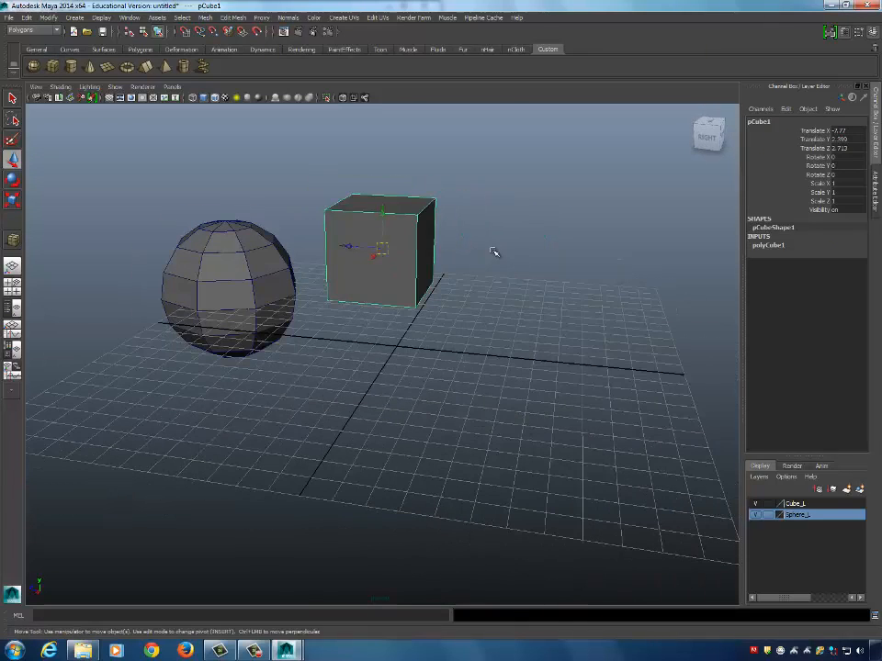
pyautogui.keyDown('alt'); pyautogui.moveTo(482, 246); pyautogui.dragTo(472, 250); pyautogui.keyUp('alt')
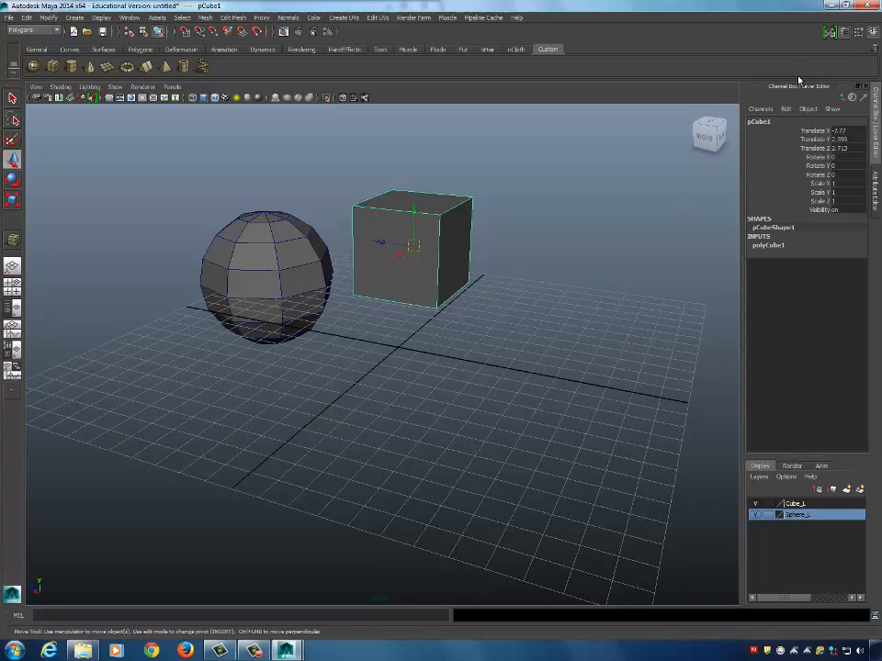
# Set the cube's width to 6.998, height to 6.298 and depth to 8.298.
pyautogui.click(768, 245)
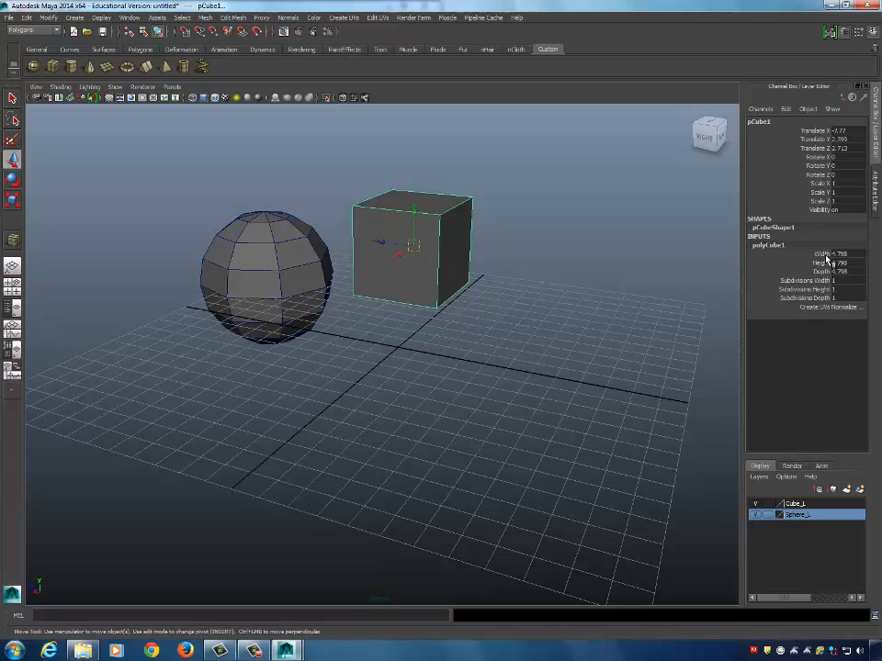
pyautogui.click(831, 256)
pyautogui.moveTo(511, 313); pyautogui.dragTo(591, 303, button='middle')
pyautogui.click(817, 262)
pyautogui.click(821, 273)
# Set the cube's width and height subdivisions to 6 each and its depth subdivisions to 8.
pyautogui.click(804, 280)
pyautogui.click(818, 289)
pyautogui.click(816, 297)
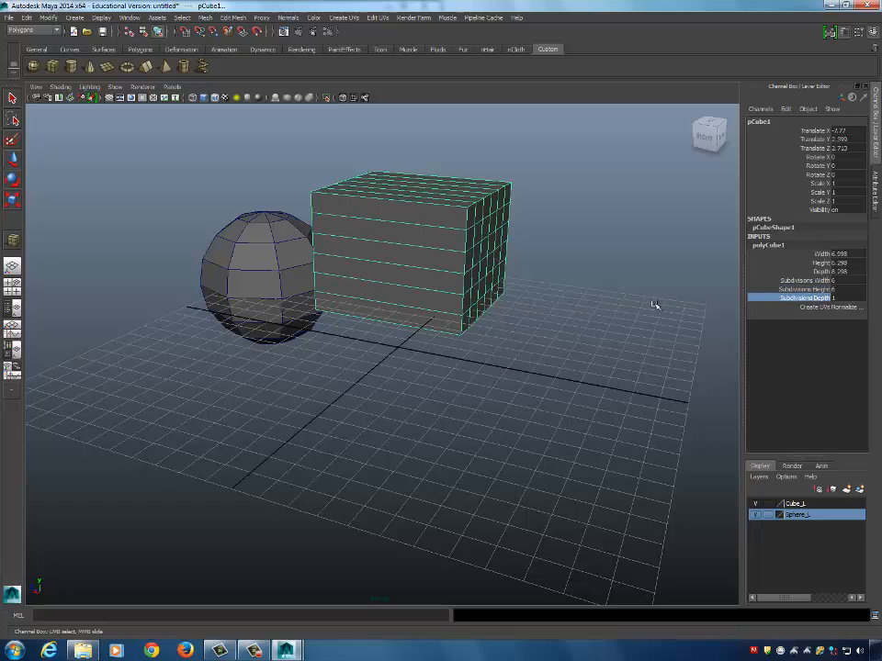
pyautogui.moveTo(653, 305); pyautogui.dragTo(658, 305, button='middle')
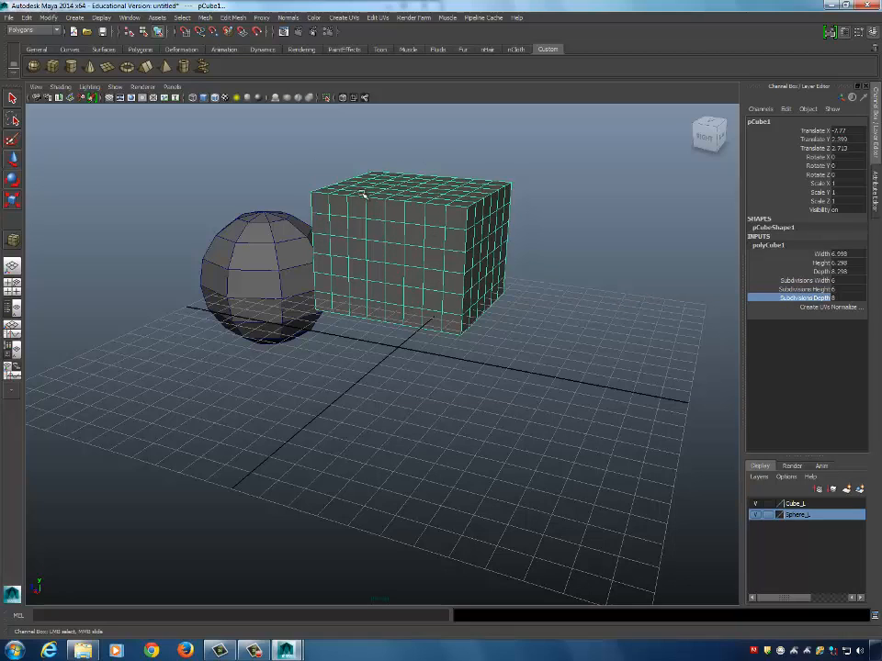
# Move the cube along the X axis away from the sphere to Translate X -9.593.
pyautogui.keyDown('alt'); pyautogui.moveTo(651, 287); pyautogui.dragTo(579, 335); pyautogui.keyUp('alt')
pyautogui.press('w')
pyautogui.moveTo(444, 264); pyautogui.dragTo(467, 256)
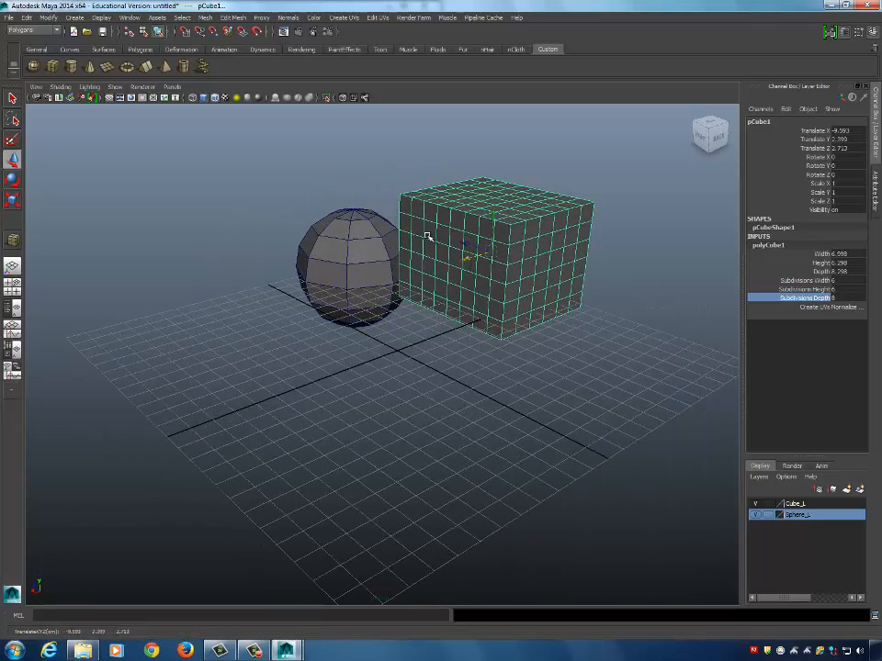
# Create a tall polygon cylinder on the grid on the other side of the sphere and delete it.
pyautogui.click(71, 66)
pyautogui.moveTo(201, 368); pyautogui.dragTo(231, 147)
pyautogui.moveTo(262, 350)
pyautogui.keyDown('alt'); pyautogui.mouseDown()
pyautogui.moveTo(284, 330)
pyautogui.moveTo(260, 330)
pyautogui.mouseUp(); pyautogui.keyUp('alt')
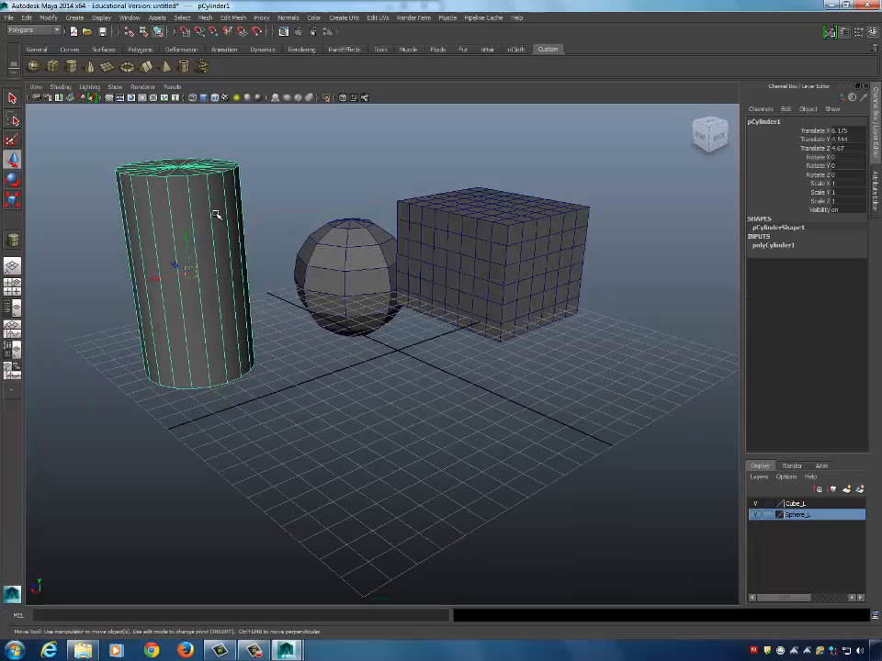
pyautogui.press('Delete')
# Create a polygon cylinder with a radius of about 2.6 and height of about 3.6 beside the sphere, and show its construction inputs.
pyautogui.click(72, 68)
pyautogui.moveTo(178, 377); pyautogui.dragTo(315, 366)
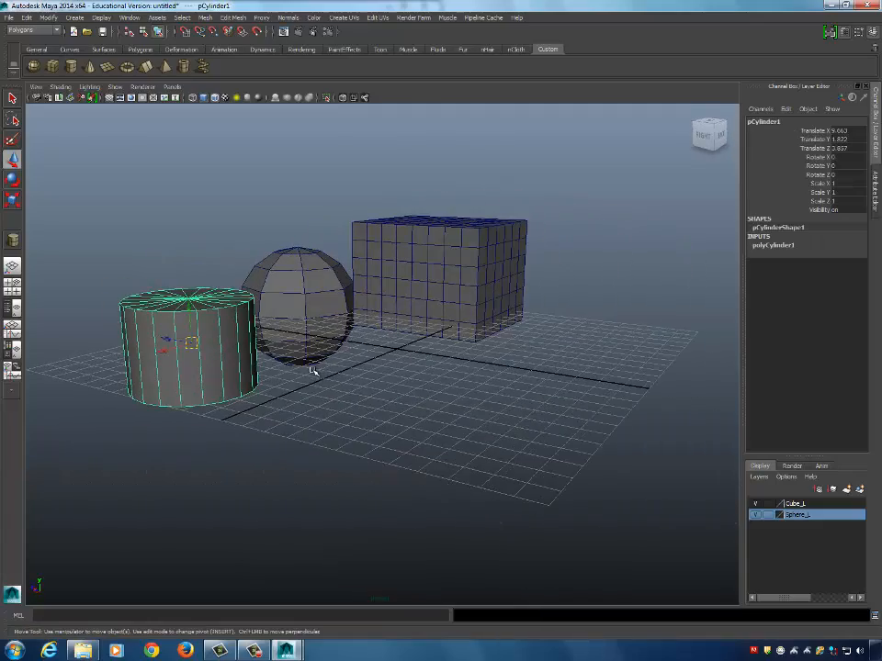
pyautogui.click(796, 247)
pyautogui.keyDown('alt'); pyautogui.moveTo(574, 189); pyautogui.dragTo(670, 291); pyautogui.keyUp('alt')
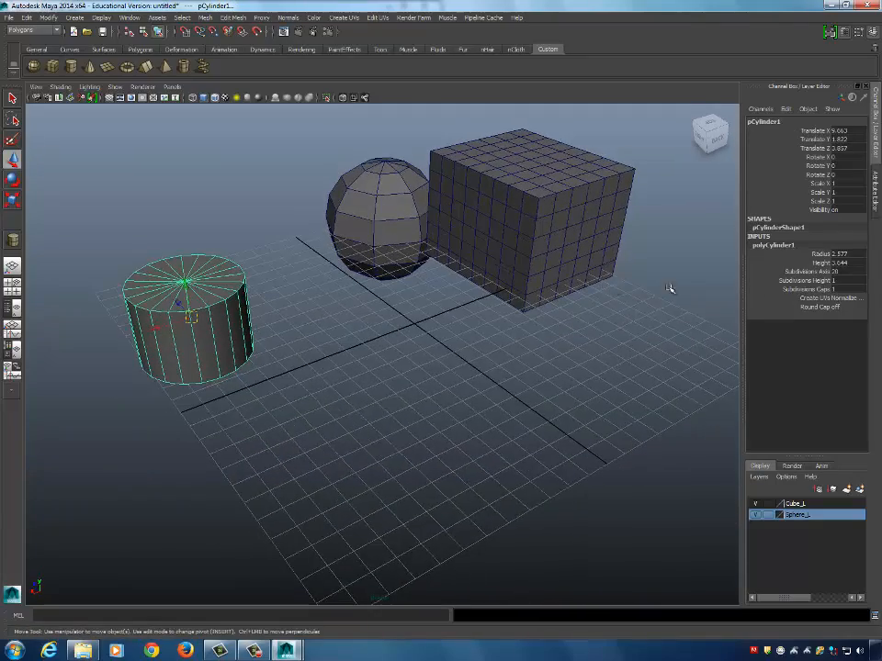
# Try different axis subdivision counts on the cylinder, ending at 21.
pyautogui.click(799, 271)
pyautogui.moveTo(404, 221); pyautogui.dragTo(470, 313, button='middle')
pyautogui.scroll(2, 288, 326)
pyautogui.keyDown('alt'); pyautogui.moveTo(287, 325); pyautogui.dragTo(355, 313); pyautogui.keyUp('alt')
pyautogui.moveTo(378, 310); pyautogui.dragTo(396, 320, button='middle')
pyautogui.keyDown('alt'); pyautogui.moveTo(396, 321); pyautogui.dragTo(276, 342); pyautogui.keyUp('alt')
pyautogui.scroll(-4, 301, 262)
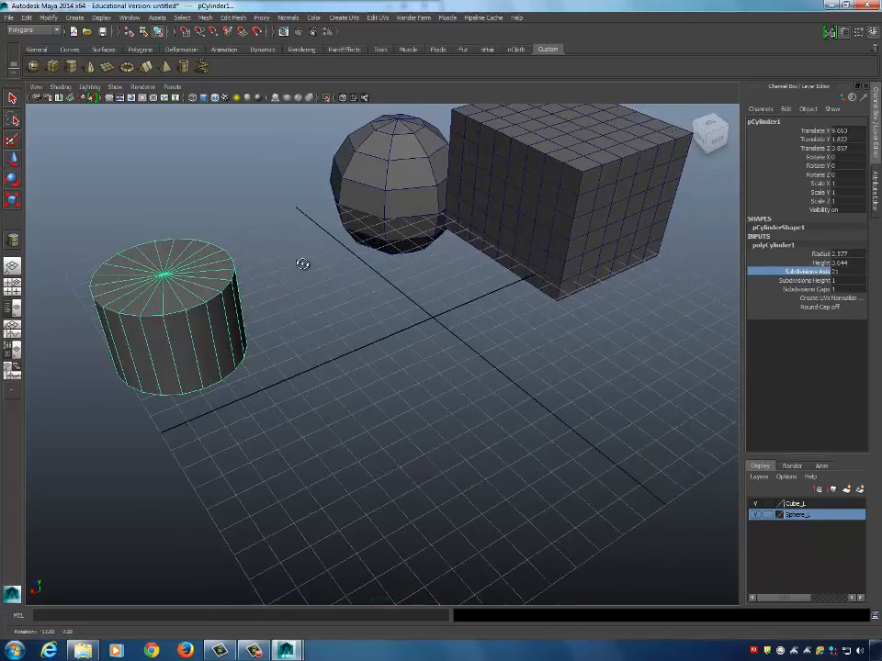
# Set the cylinder's axis subdivisions to 32.
pyautogui.doubleClick(841, 273)
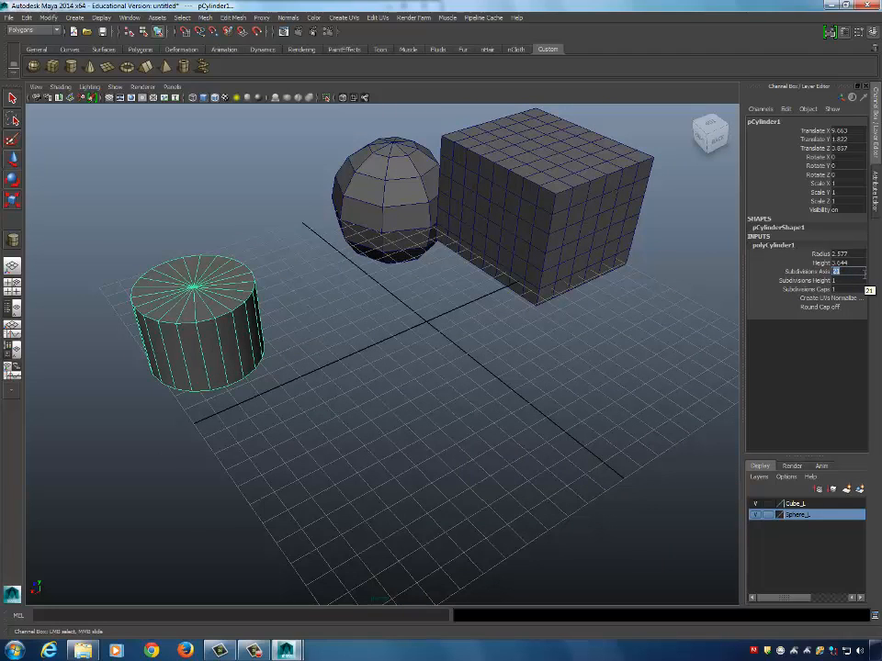
pyautogui.write('32')
pyautogui.press('Return')
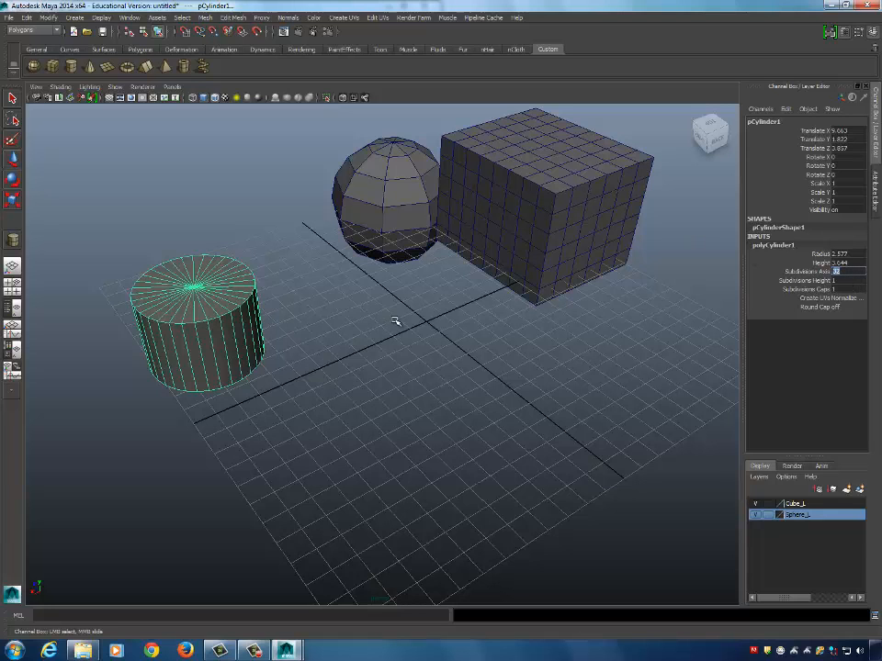
# Try other height subdivisions on the cylinder, return them to 1, and set its cap subdivisions to 0.
pyautogui.keyDown('alt'); pyautogui.moveTo(396, 320); pyautogui.dragTo(449, 325); pyautogui.keyUp('alt')
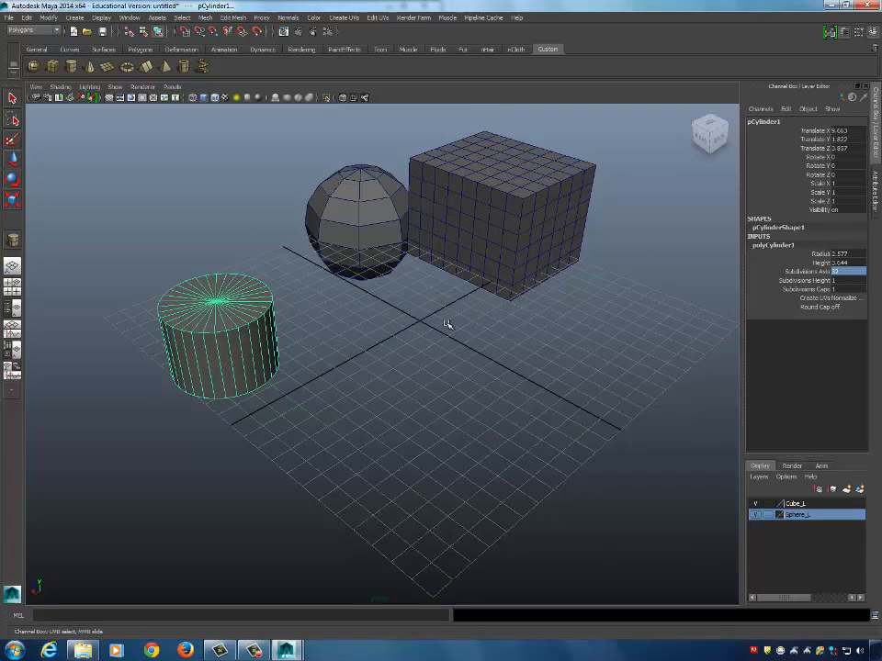
pyautogui.click(793, 281)
pyautogui.moveTo(352, 323); pyautogui.dragTo(300, 338, button='middle')
pyautogui.click(800, 289)
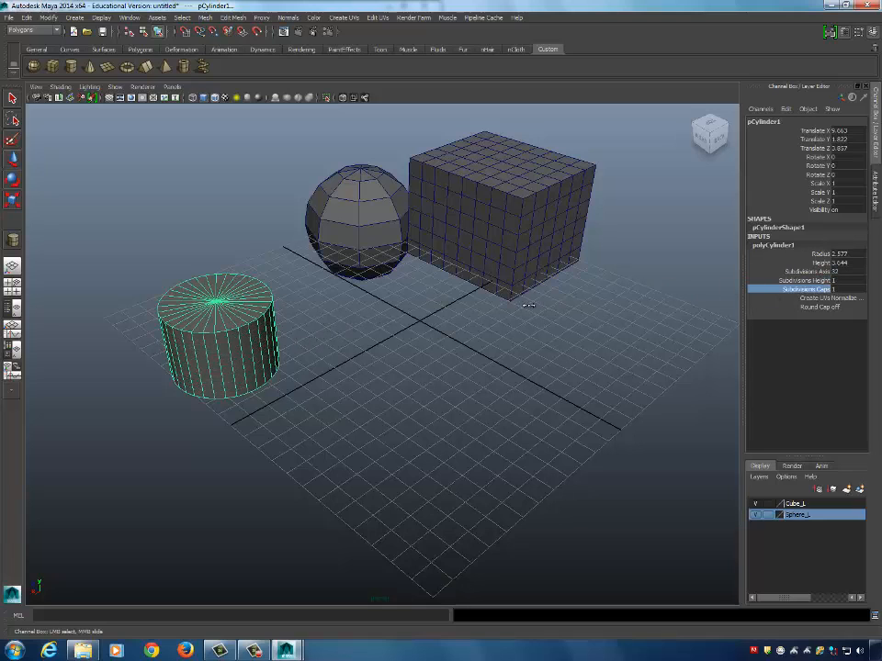
pyautogui.moveTo(531, 299); pyautogui.dragTo(453, 315, button='middle')
pyautogui.moveTo(518, 313); pyautogui.dragTo(458, 319, button='middle')
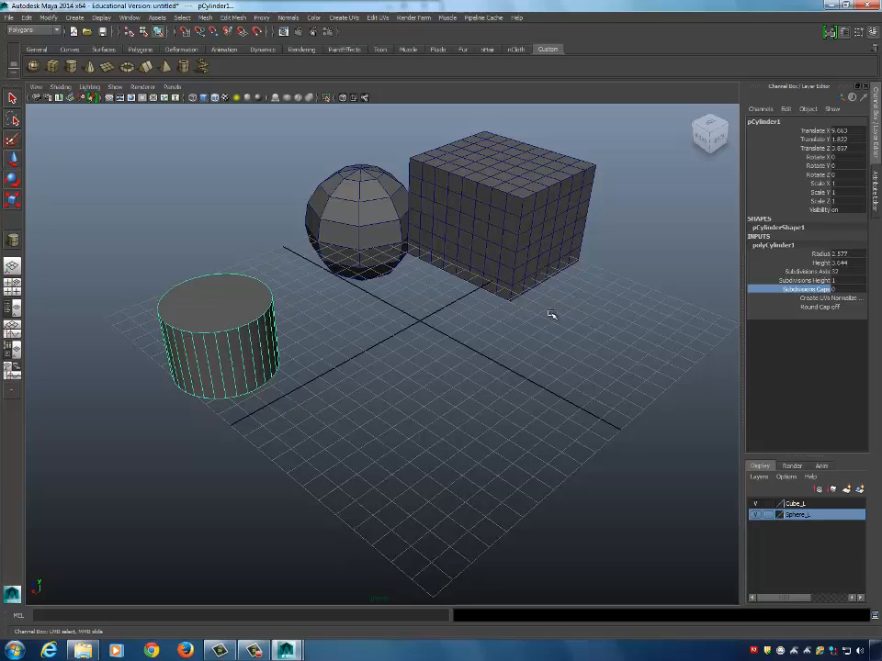
# Create a polygon cone with a radius of about 1.7 and height of about 5.4 near the middle of the grid.
pyautogui.click(85, 71)
pyautogui.moveTo(422, 364); pyautogui.dragTo(456, 369)
pyautogui.moveTo(456, 369); pyautogui.dragTo(459, 269)
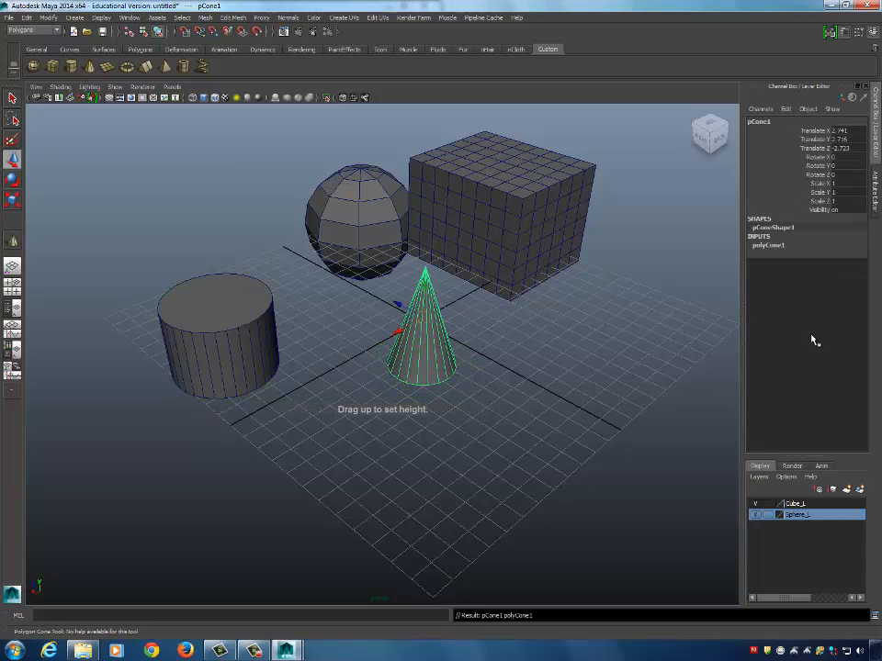
# Set the cone's axis subdivisions to 28 and its height subdivisions to 12.
pyautogui.click(788, 246)
pyautogui.click(819, 274)
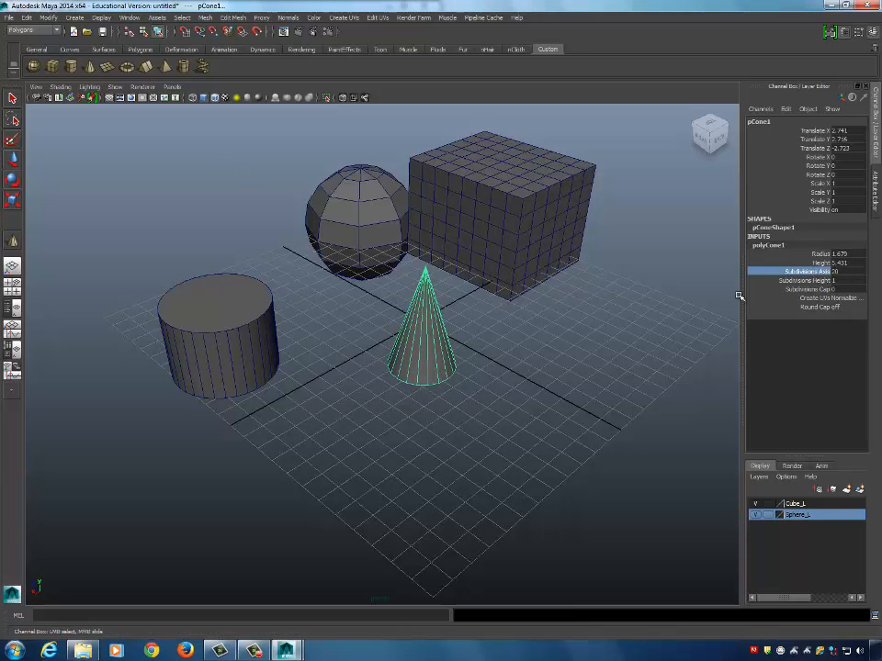
pyautogui.moveTo(529, 331)
pyautogui.mouseDown(button='middle')
pyautogui.moveTo(603, 326)
pyautogui.moveTo(567, 323)
pyautogui.moveTo(566, 337)
pyautogui.moveTo(531, 344)
pyautogui.mouseUp(button='middle')
pyautogui.click(817, 283)
# Set the cone's cap subdivisions to 13 while viewing its base from below.
pyautogui.click(808, 289)
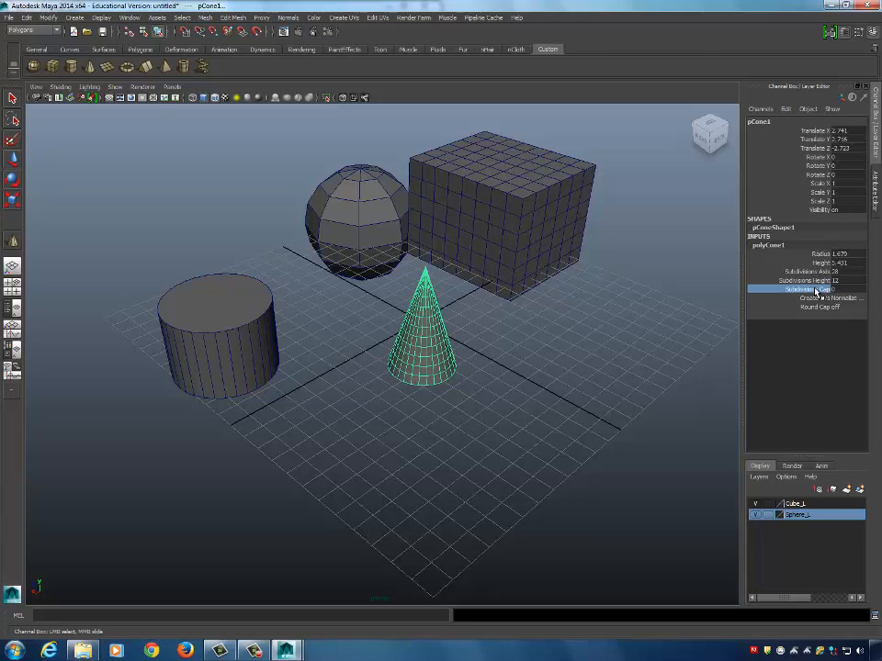
pyautogui.keyDown('alt'); pyautogui.moveTo(614, 221); pyautogui.dragTo(582, 312); pyautogui.keyUp('alt')
pyautogui.moveTo(485, 347); pyautogui.dragTo(551, 346, button='middle')
pyautogui.keyDown('alt'); pyautogui.moveTo(551, 346); pyautogui.dragTo(533, 321); pyautogui.keyUp('alt')
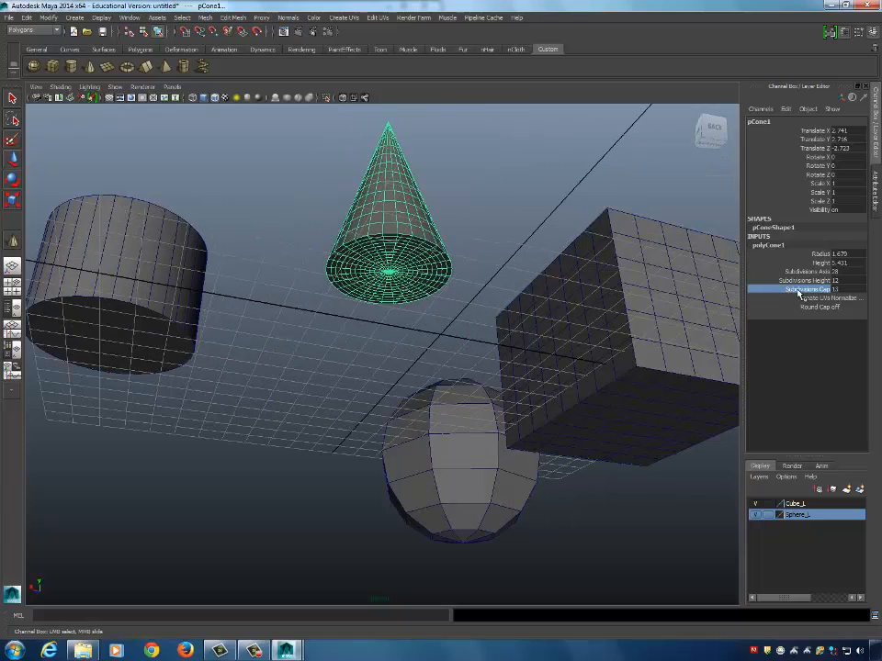
pyautogui.doubleClick(833, 308)
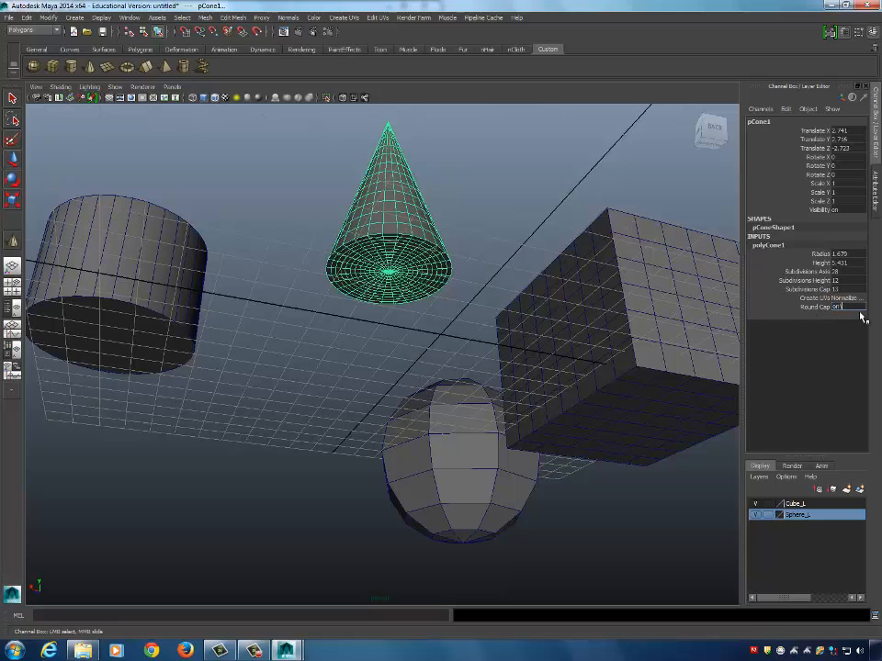
pyautogui.write('om')
pyautogui.press('Return')
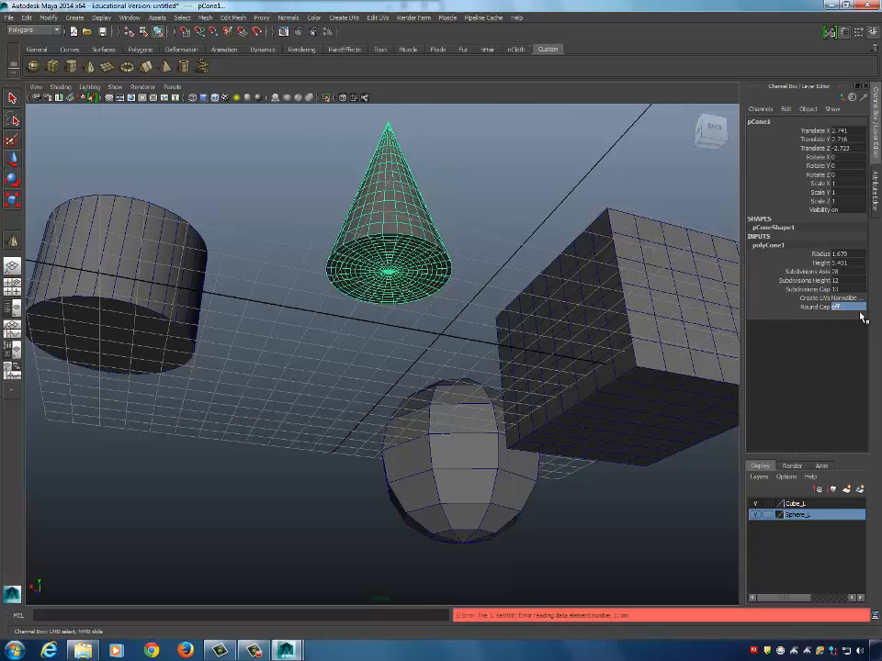
# Turn on the round cap for the cone.
pyautogui.doubleClick(854, 309)
pyautogui.write('on')
pyautogui.press('Return')
pyautogui.keyDown('alt'); pyautogui.moveTo(535, 214); pyautogui.dragTo(428, 274); pyautogui.keyUp('alt')
# Select the cylinder with the Move tool and set its cap subdivisions to 4.
pyautogui.press('w')
pyautogui.click(429, 273)
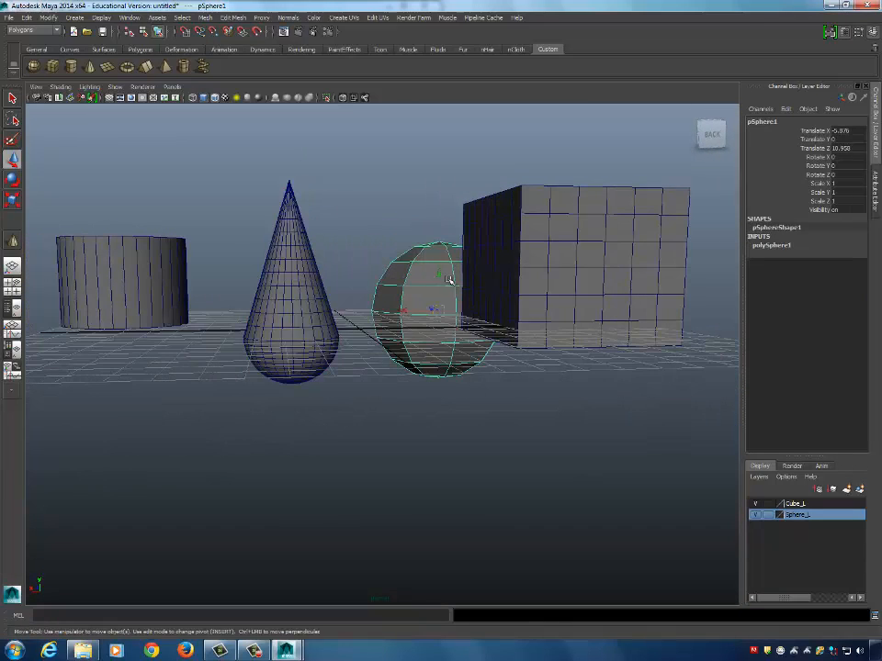
pyautogui.keyDown('alt'); pyautogui.moveTo(499, 291); pyautogui.dragTo(347, 292); pyautogui.keyUp('alt')
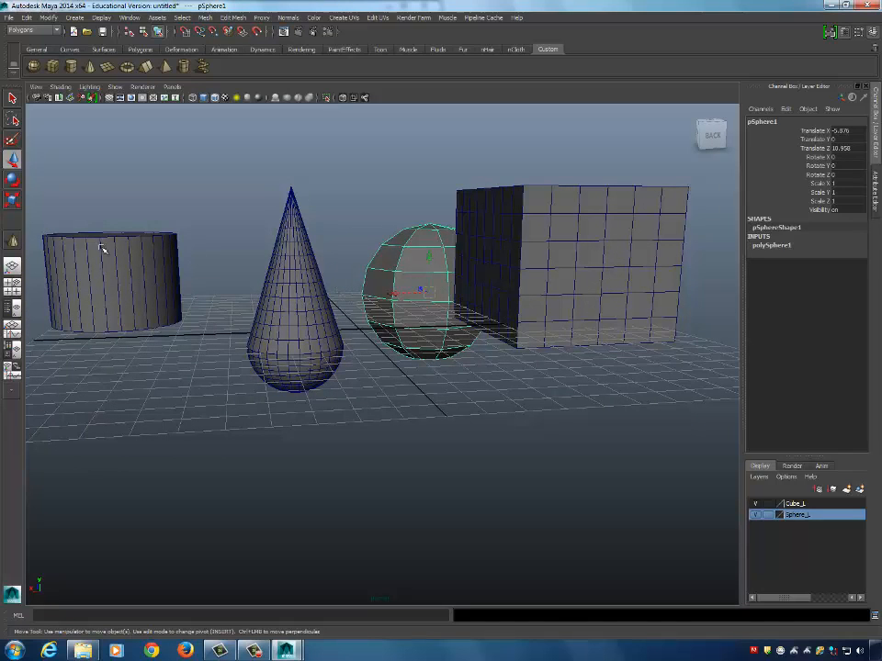
pyautogui.click(67, 248)
pyautogui.keyDown('alt'); pyautogui.moveTo(67, 248); pyautogui.dragTo(300, 310); pyautogui.keyUp('alt')
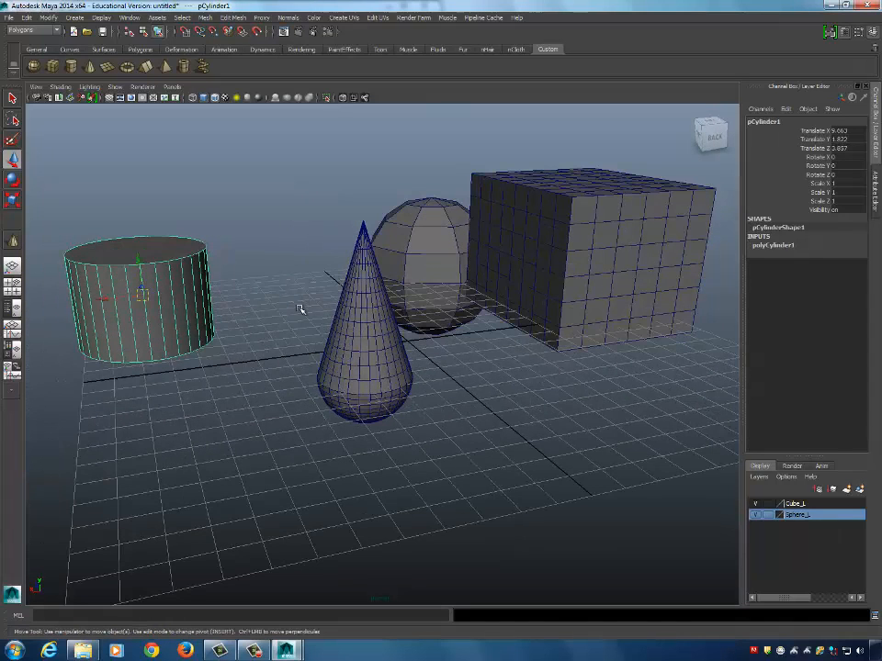
pyautogui.click(774, 245)
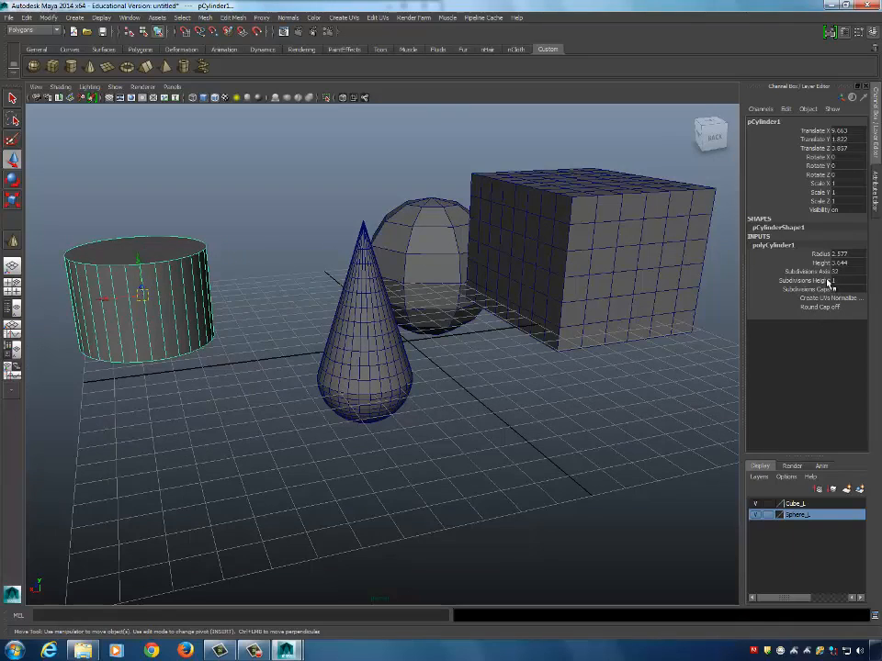
pyautogui.click(819, 289)
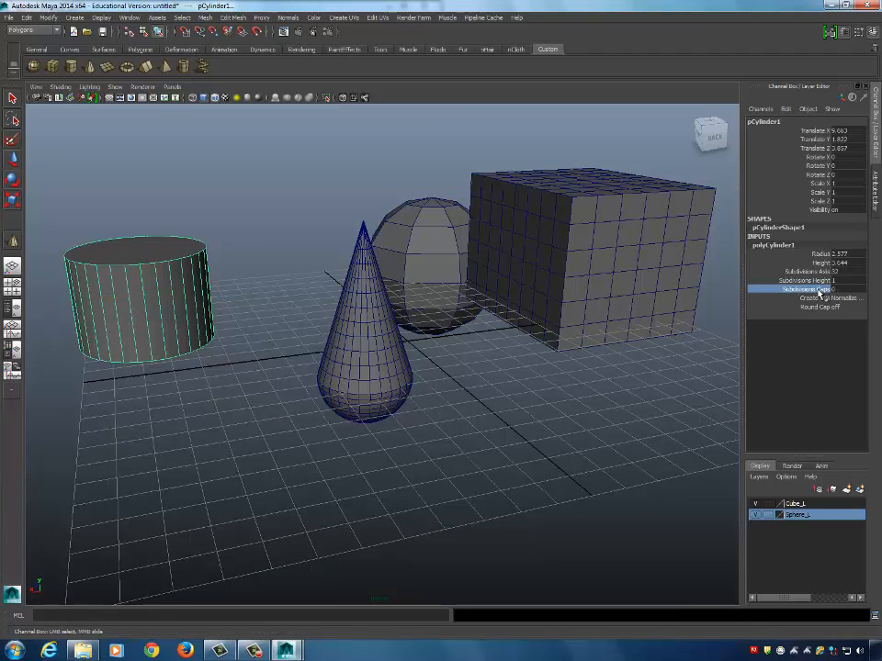
pyautogui.moveTo(539, 329); pyautogui.dragTo(551, 329, button='middle')
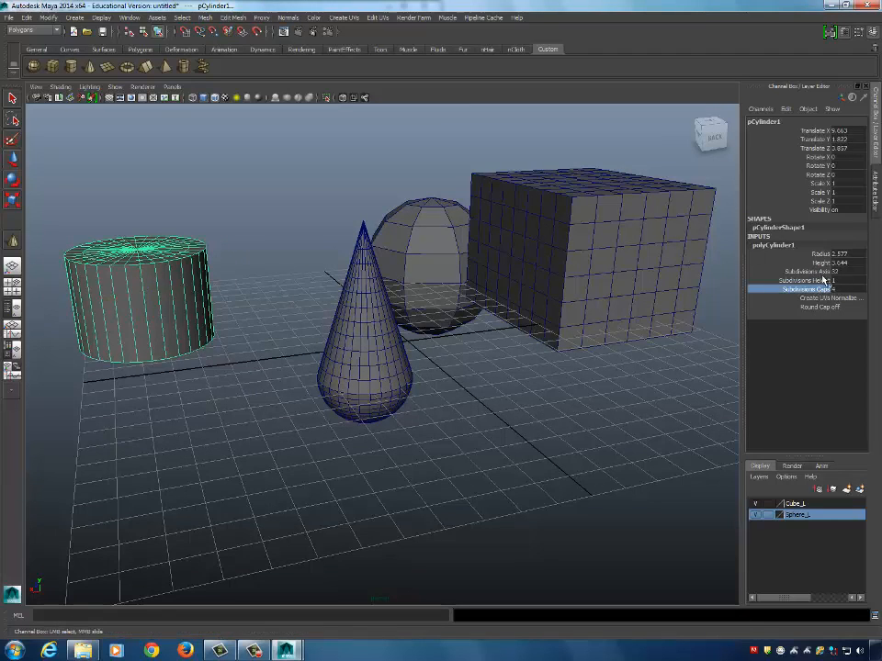
# Turn on the round cap for the cylinder to give it domed ends.
pyautogui.click(838, 307)
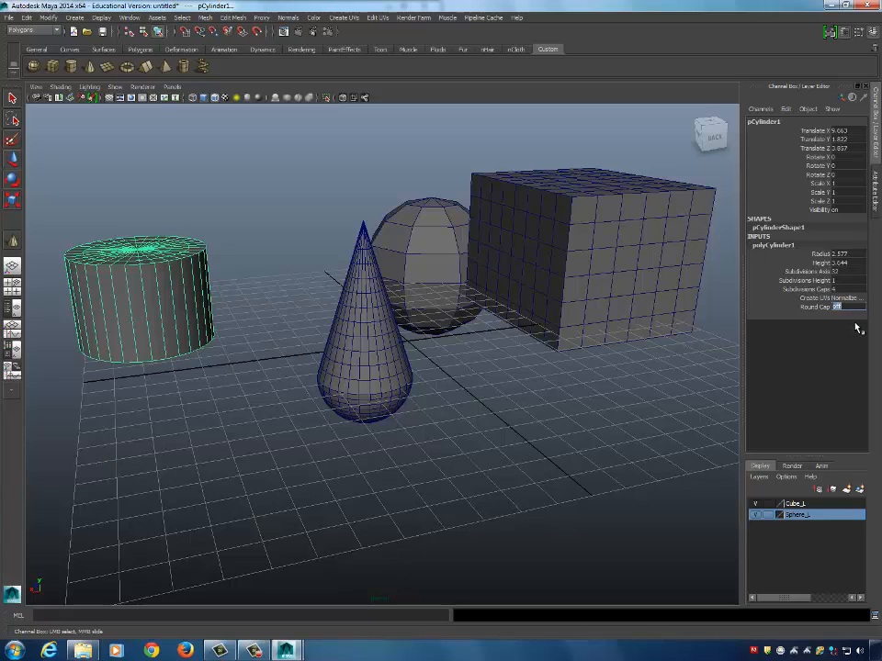
pyautogui.write('1')
pyautogui.press('Return')
pyautogui.keyDown('alt'); pyautogui.moveTo(249, 188); pyautogui.dragTo(438, 240); pyautogui.keyUp('alt')
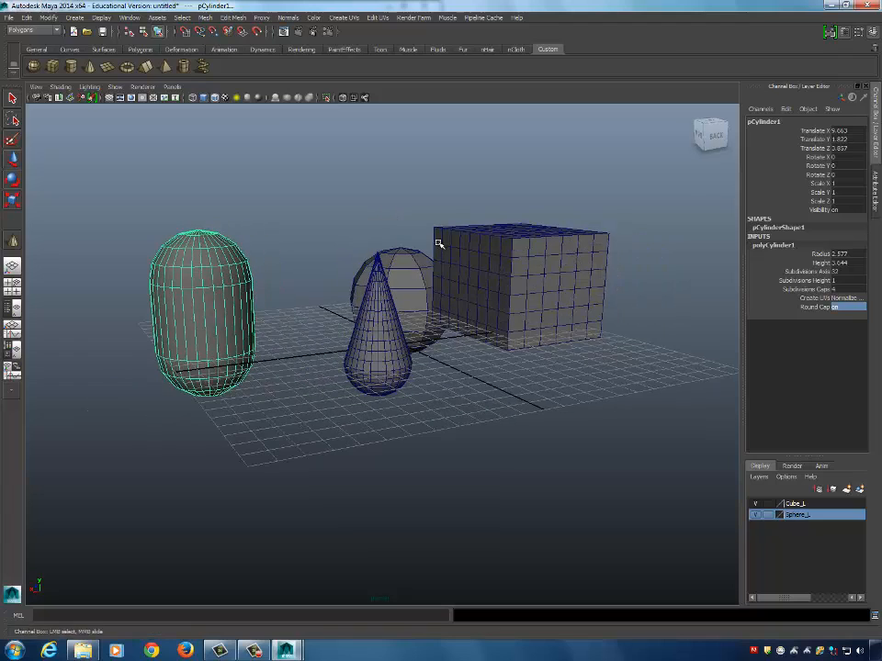
# Create a square polygon plane about 9.9 units wide in front of the cone and show its construction inputs.
pyautogui.click(108, 70)
pyautogui.moveTo(413, 415); pyautogui.dragTo(510, 443)
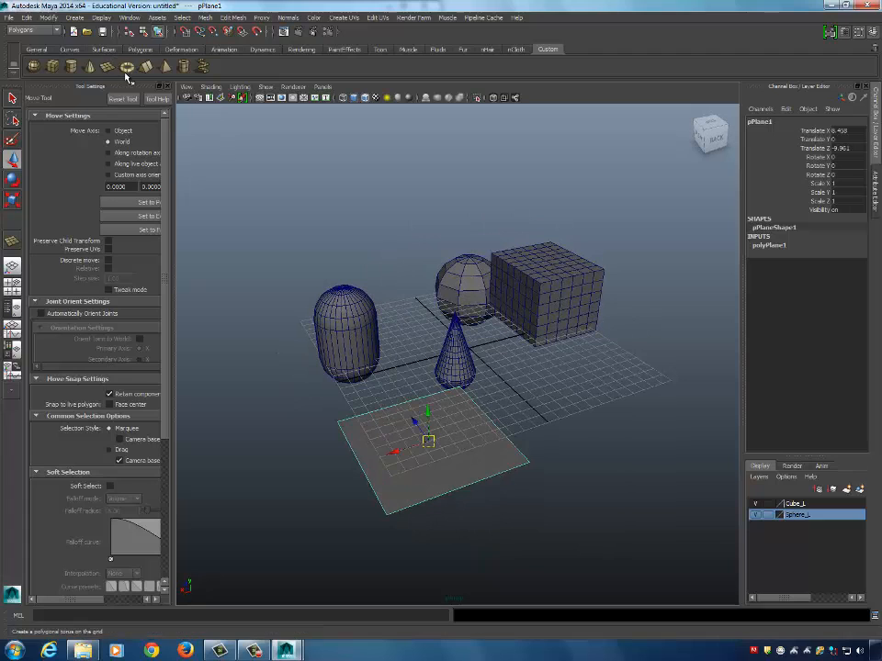
pyautogui.click(769, 245)
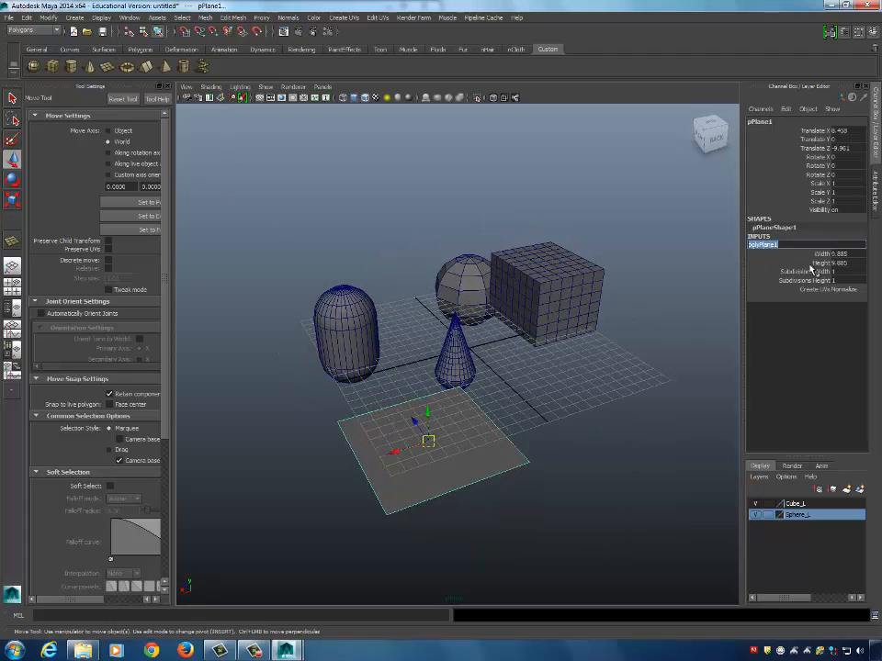
# Set the plane's width subdivisions to 26 and height subdivisions to 9, and close the Tool Settings.
pyautogui.click(776, 271)
pyautogui.moveTo(648, 308); pyautogui.dragTo(700, 308, button='middle')
pyautogui.click(804, 281)
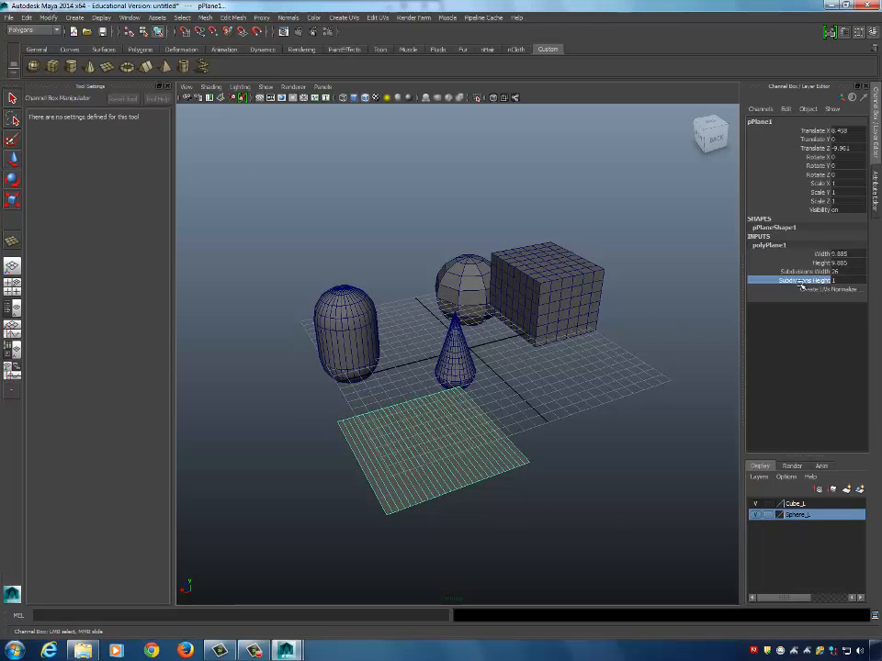
pyautogui.moveTo(525, 323); pyautogui.dragTo(554, 321, button='middle')
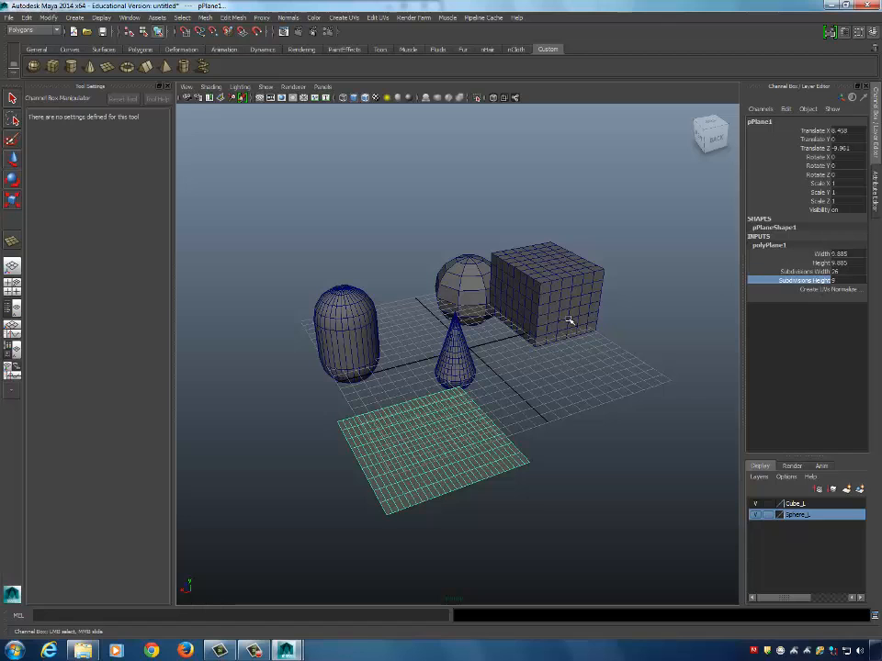
pyautogui.click(164, 85)
pyautogui.keyDown('alt'); pyautogui.moveTo(315, 205); pyautogui.dragTo(417, 270); pyautogui.keyUp('alt')
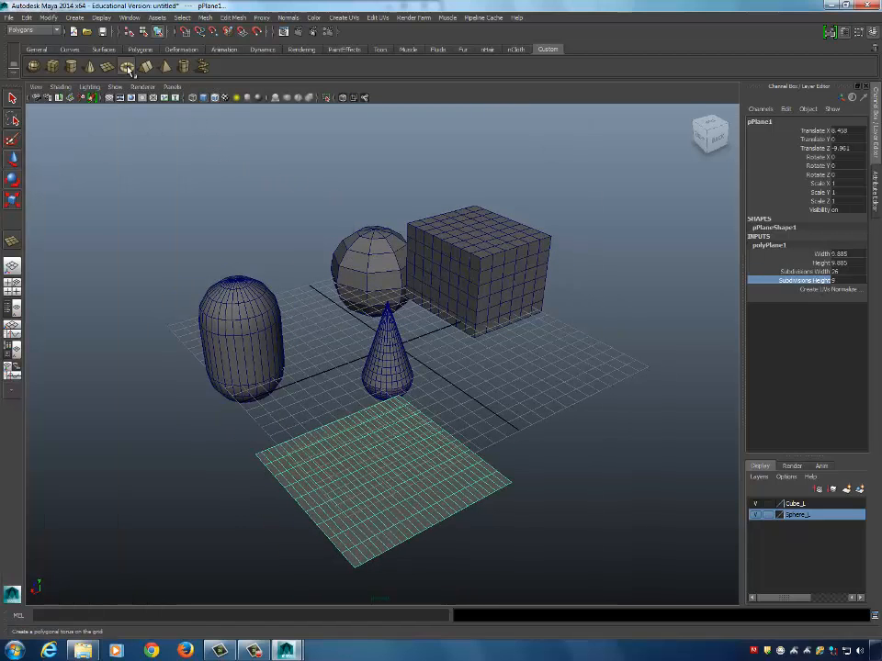
# Create a polygon torus with a radius of about 2.24 in front of the cube and show its construction inputs.
pyautogui.click(128, 71)
pyautogui.moveTo(534, 403); pyautogui.dragTo(483, 372)
pyautogui.click(764, 248)
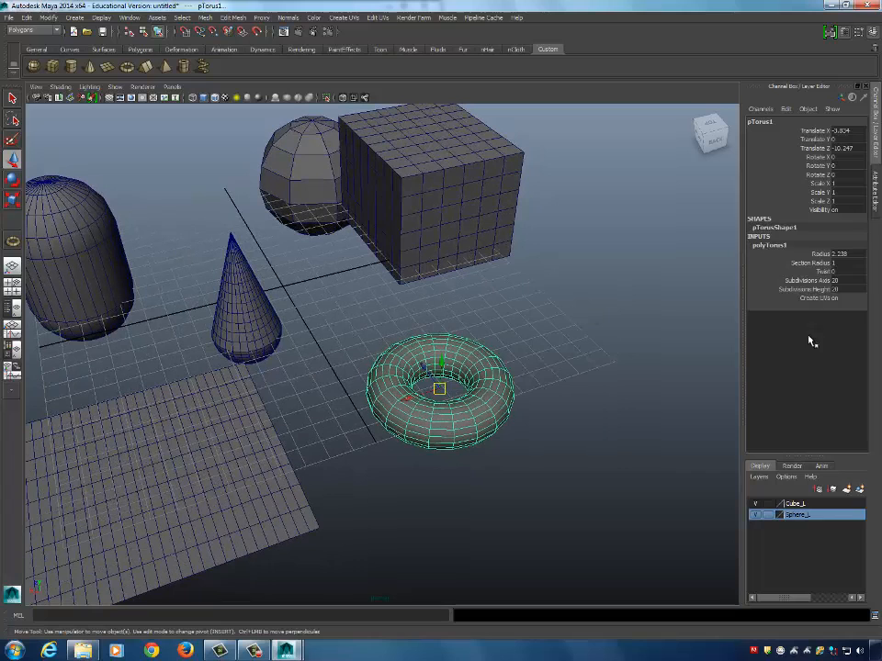
# Try a twist on the torus and undo it.
pyautogui.click(814, 272)
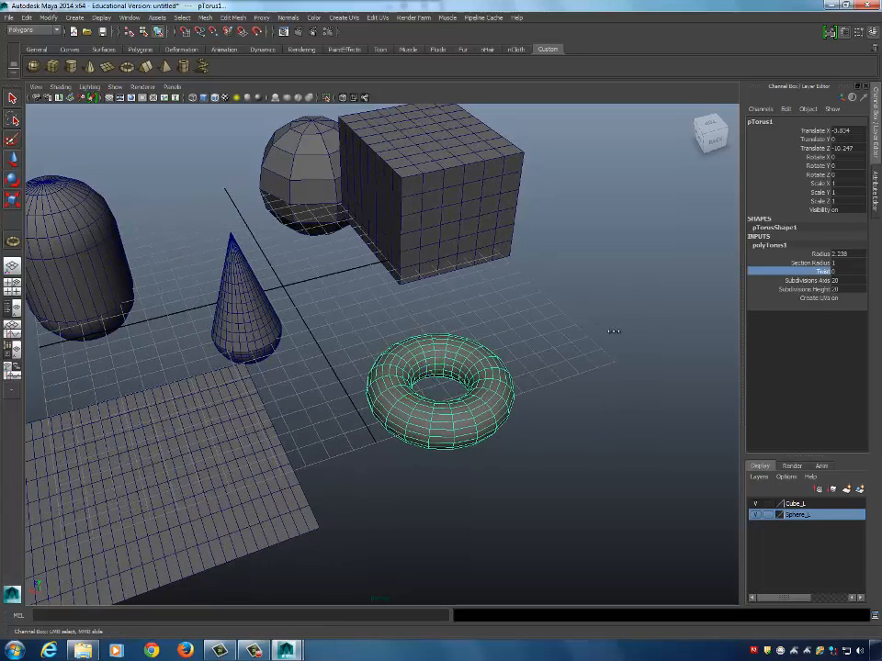
pyautogui.moveTo(610, 331); pyautogui.dragTo(659, 339, button='middle')
pyautogui.hotkey('ctrl', 'z')
# Set the torus's axis subdivisions to 21 and height subdivisions to 4.
pyautogui.click(820, 280)
pyautogui.moveTo(533, 326)
pyautogui.mouseDown(button='middle')
pyautogui.moveTo(642, 318)
pyautogui.moveTo(540, 331)
pyautogui.mouseUp(button='middle')
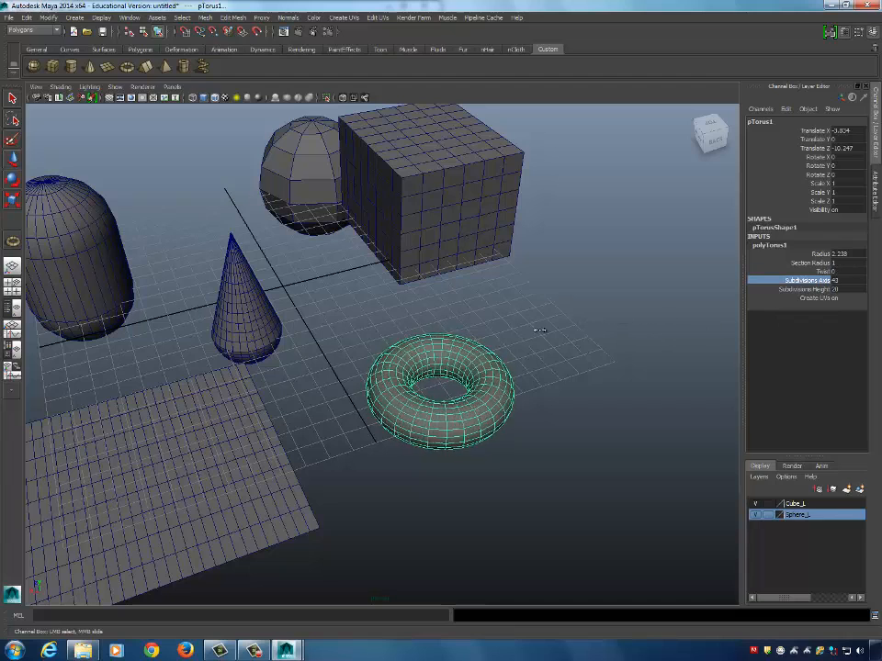
pyautogui.click(773, 290)
pyautogui.moveTo(615, 318); pyautogui.dragTo(525, 332, button='middle')
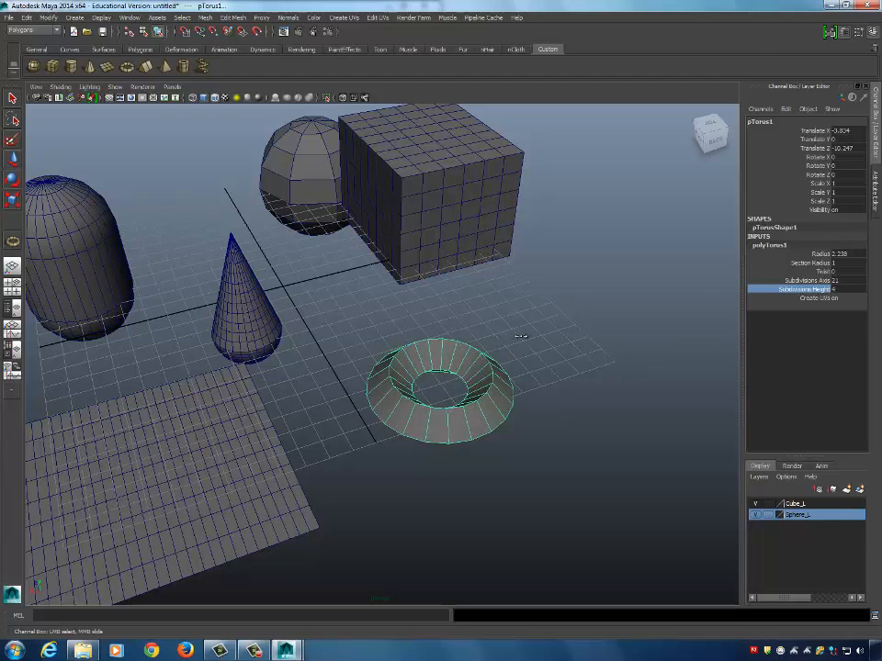
# Twist the torus's four-sided cross-section to about 84.8 degrees.
pyautogui.keyDown('alt'); pyautogui.moveTo(529, 363); pyautogui.dragTo(500, 339); pyautogui.keyUp('alt')
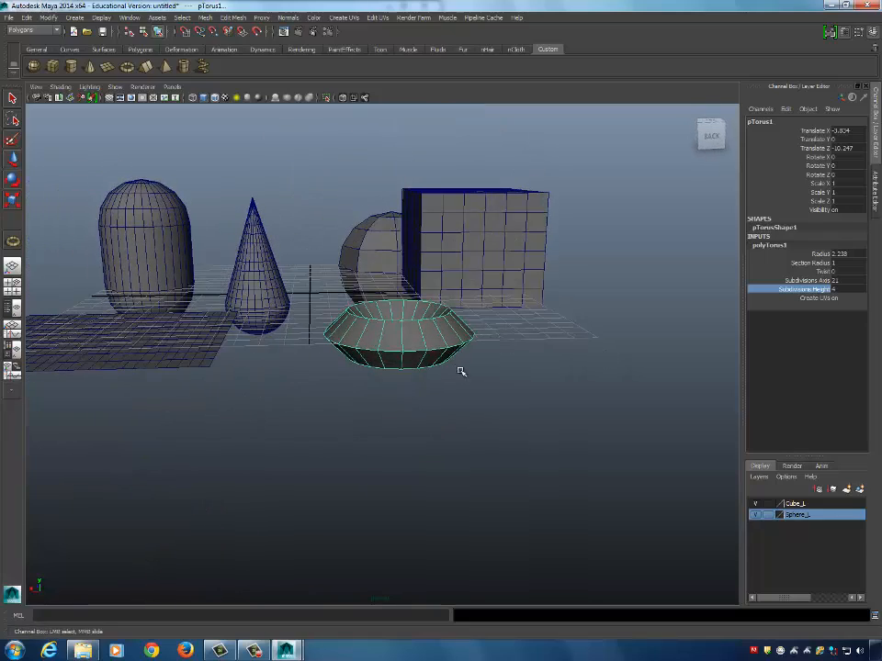
pyautogui.keyDown('alt'); pyautogui.moveTo(461, 371); pyautogui.dragTo(510, 386); pyautogui.keyUp('alt')
pyautogui.click(836, 272)
pyautogui.moveTo(618, 305)
pyautogui.mouseDown(button='middle')
pyautogui.moveTo(612, 311)
pyautogui.moveTo(649, 319)
pyautogui.moveTo(592, 318)
pyautogui.moveTo(622, 325)
pyautogui.mouseUp(button='middle')
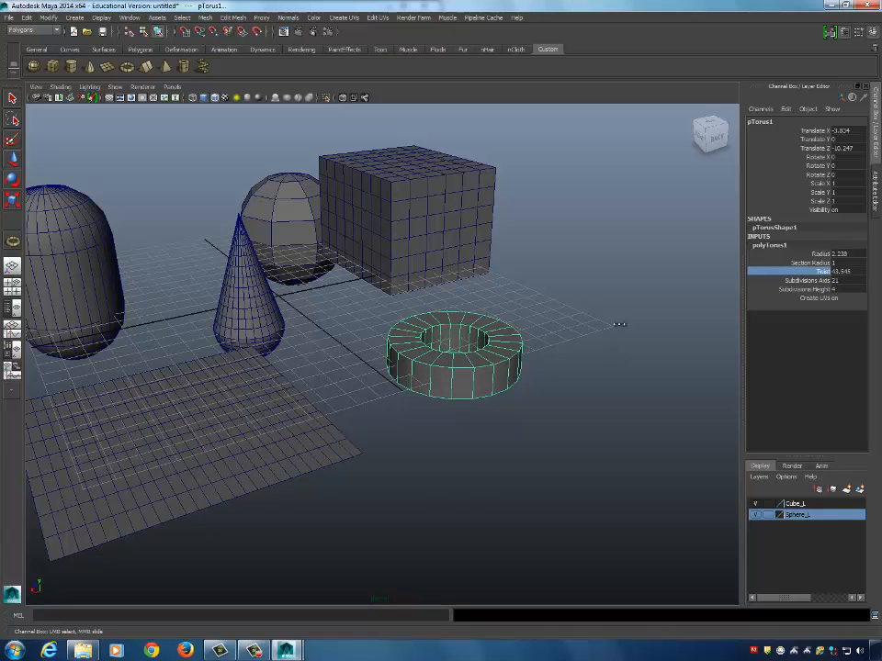
pyautogui.keyDown('alt'); pyautogui.moveTo(579, 349); pyautogui.dragTo(560, 350); pyautogui.keyUp('alt')
pyautogui.moveTo(559, 350)
pyautogui.mouseDown(button='middle')
pyautogui.moveTo(612, 346)
pyautogui.moveTo(569, 353)
pyautogui.mouseUp(button='middle')
pyautogui.keyDown('alt'); pyautogui.moveTo(572, 355); pyautogui.dragTo(645, 322); pyautogui.keyUp('alt')
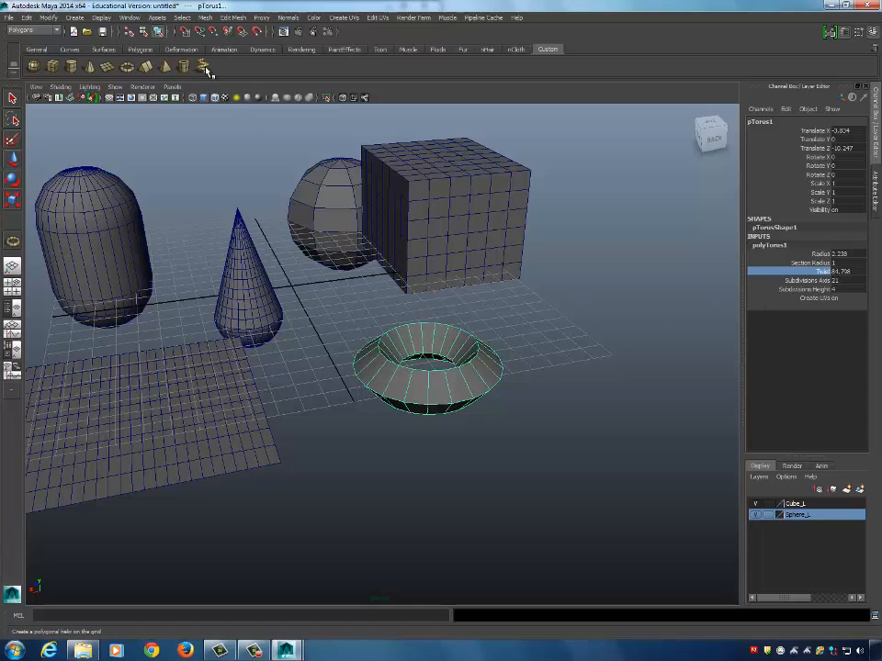
# Create a tall triangular polygon prism between the plane and the torus.
pyautogui.click(147, 69)
pyautogui.moveTo(320, 384); pyautogui.dragTo(362, 402)
pyautogui.moveTo(318, 361); pyautogui.dragTo(322, 258)
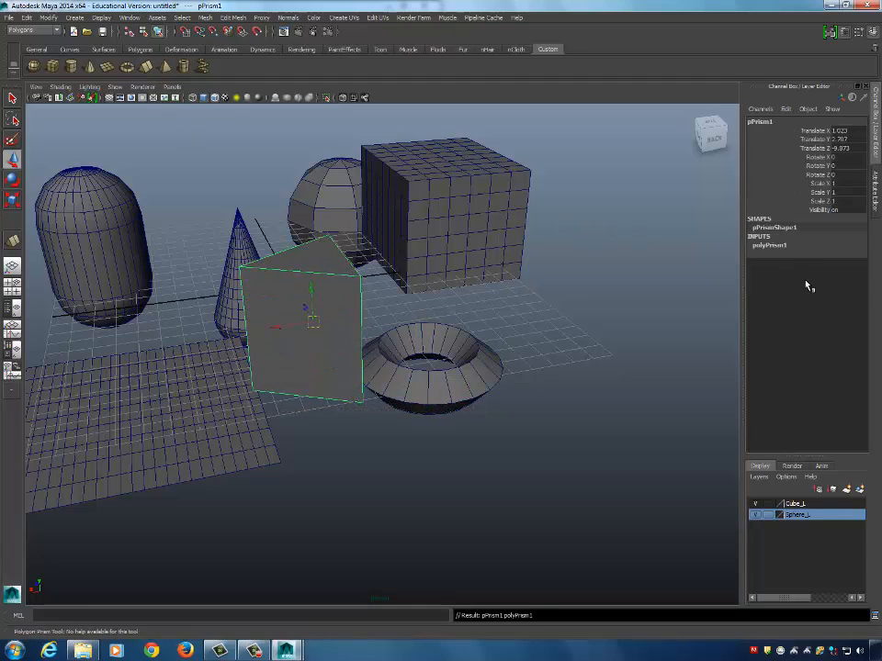
# Open the triangular prism's creation settings and try adjusting its number of sides interactively.
pyautogui.click(792, 246)
pyautogui.click(816, 272)
pyautogui.moveTo(634, 302)
pyautogui.mouseDown(button='middle')
pyautogui.moveTo(663, 302)
pyautogui.moveTo(610, 310)
pyautogui.moveTo(662, 301)
pyautogui.moveTo(622, 307)
pyautogui.mouseUp(button='middle')
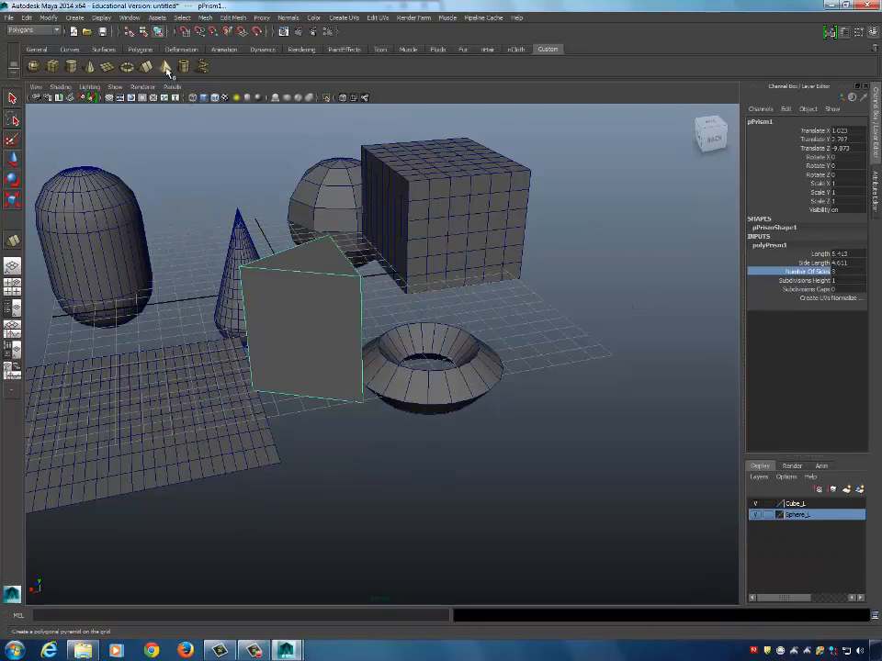
# Create a polygon pyramid on the grid beside the torus, with a side length of about 4.57, and open its creation settings.
pyautogui.click(165, 66)
pyautogui.moveTo(575, 336); pyautogui.dragTo(650, 330)
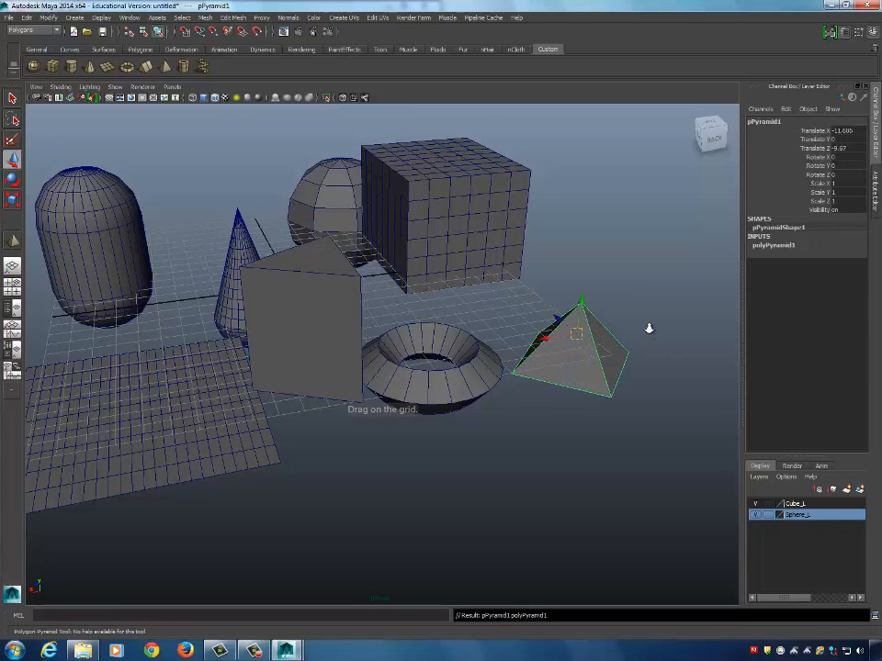
pyautogui.scroll(-2, 643, 327)
pyautogui.keyDown('alt'); pyautogui.moveTo(601, 313); pyautogui.dragTo(631, 322); pyautogui.keyUp('alt')
pyautogui.click(773, 245)
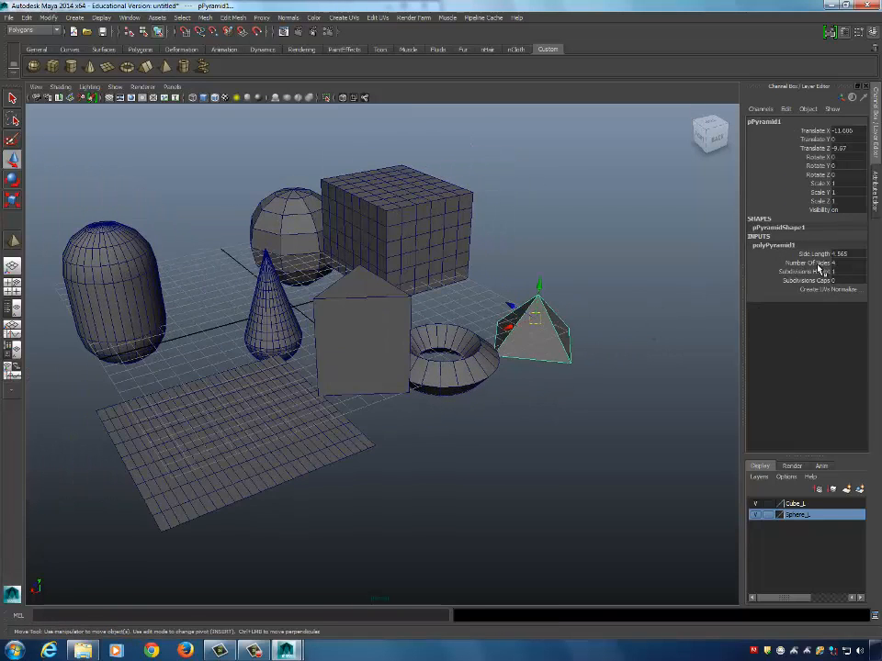
# Try adjusting the pyramid's height subdivisions and set its number of sides to 5.
pyautogui.click(815, 264)
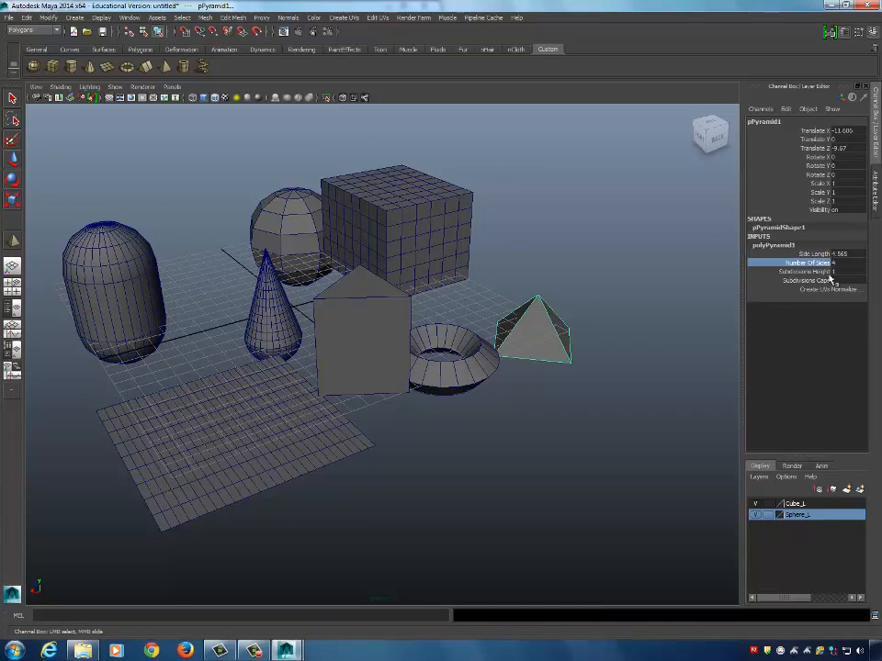
pyautogui.click(801, 271)
pyautogui.moveTo(670, 305); pyautogui.dragTo(625, 319, button='middle')
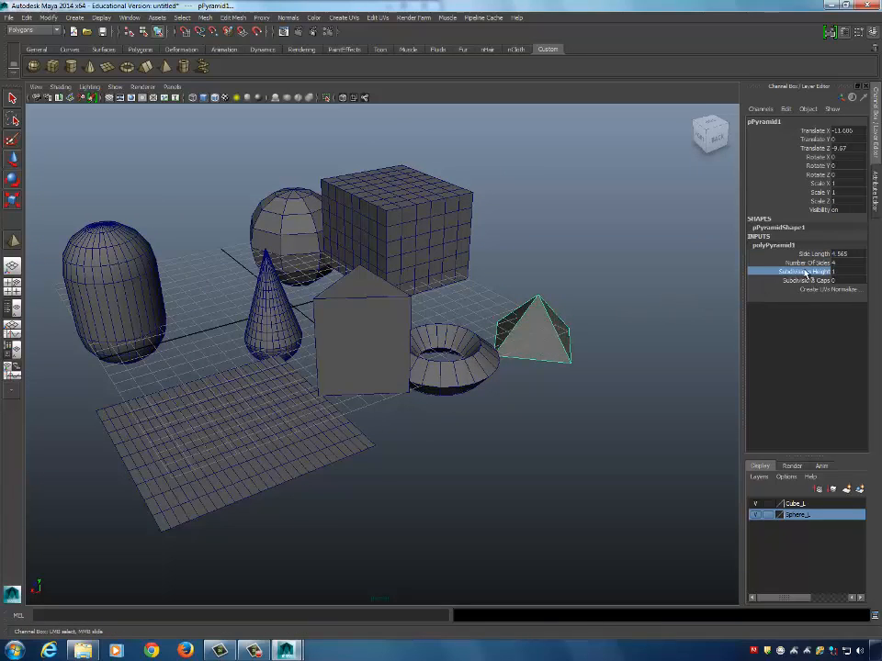
pyautogui.doubleClick(841, 263)
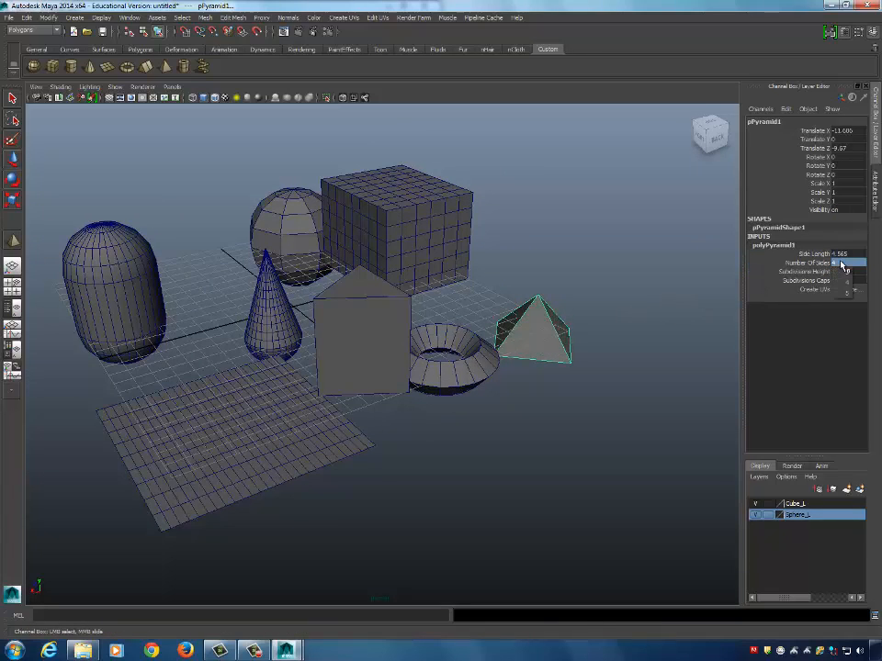
pyautogui.click(845, 292)
pyautogui.keyDown('alt'); pyautogui.moveTo(680, 349); pyautogui.dragTo(679, 296); pyautogui.keyUp('alt')
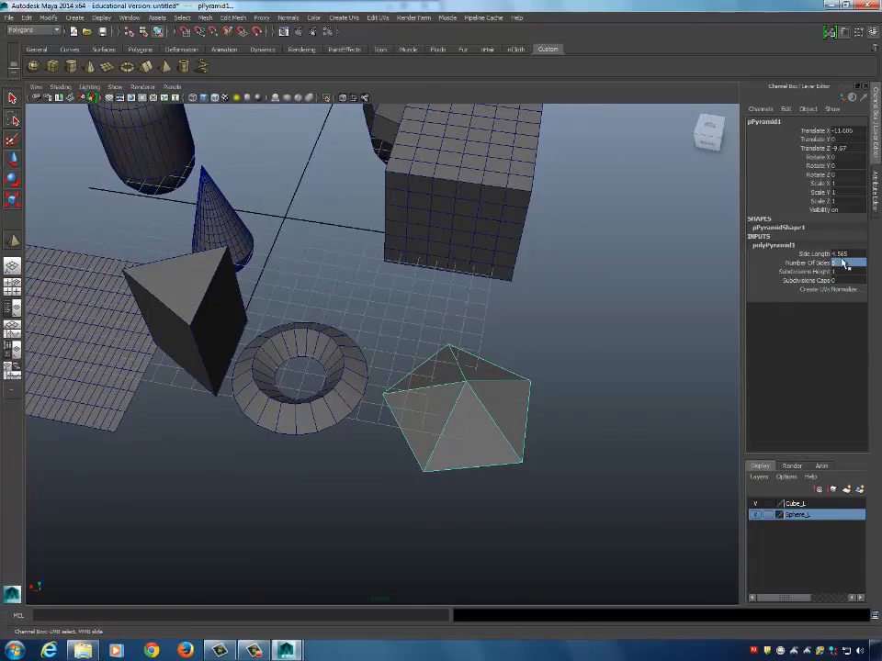
# Set the pyramid's number of sides to 3, and return it to 4.
pyautogui.write('3')
pyautogui.press('Return')
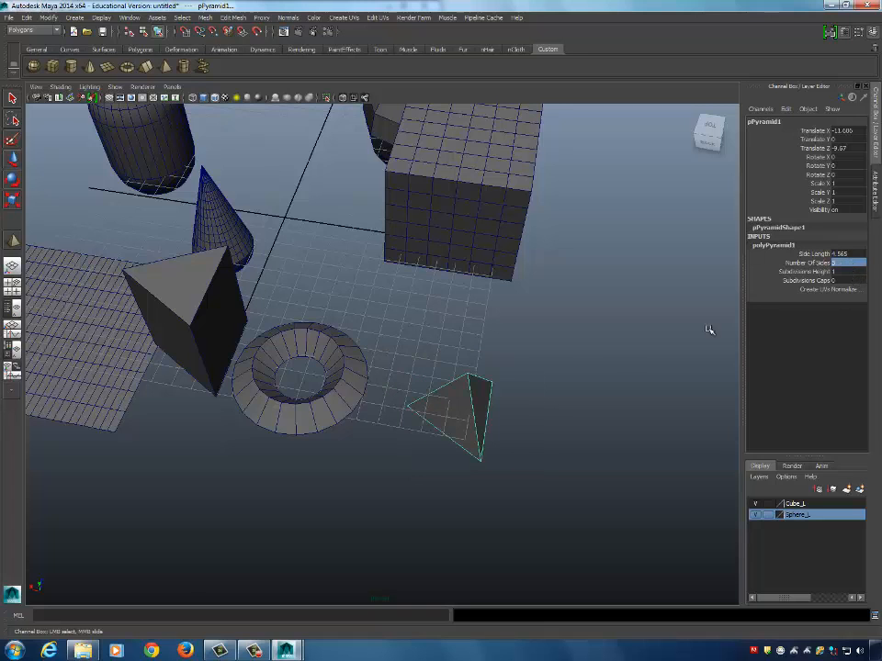
pyautogui.keyDown('alt'); pyautogui.moveTo(709, 329); pyautogui.dragTo(703, 346); pyautogui.keyUp('alt')
pyautogui.write('4')
pyautogui.press('Return')
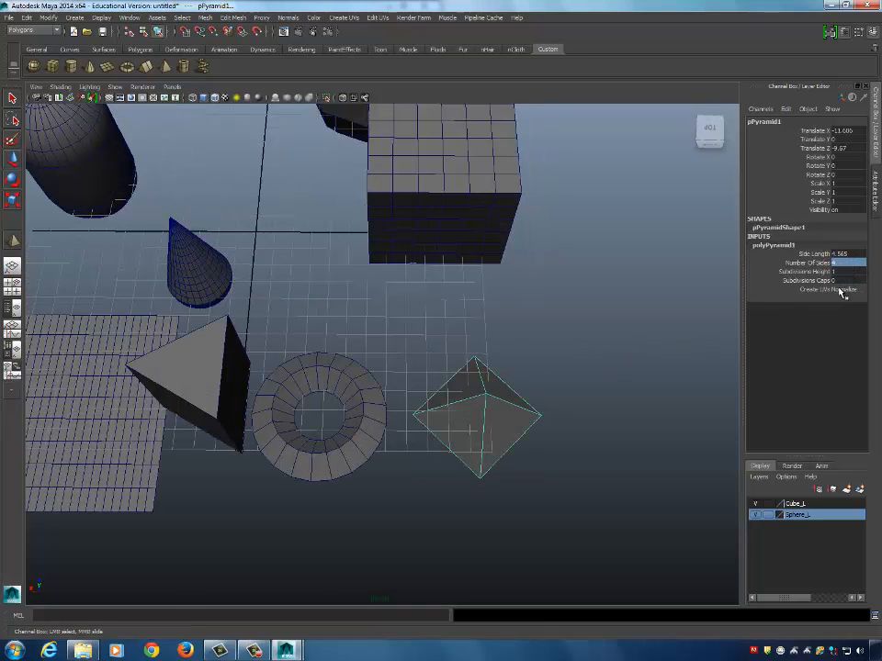
# Increase the pyramid's cap subdivisions to 7 while viewing its base from below.
pyautogui.keyDown('alt'); pyautogui.moveTo(592, 389); pyautogui.dragTo(592, 362); pyautogui.keyUp('alt')
pyautogui.click(840, 281)
pyautogui.click(844, 281)
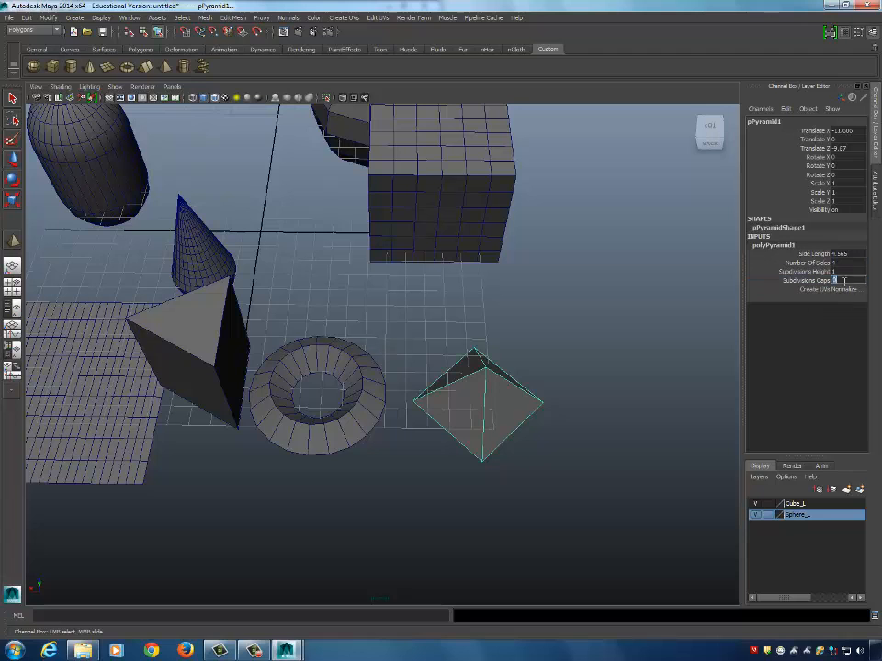
pyautogui.keyDown('alt'); pyautogui.moveTo(642, 315); pyautogui.dragTo(461, 343); pyautogui.keyUp('alt')
pyautogui.click(844, 279)
pyautogui.moveTo(461, 344); pyautogui.dragTo(470, 353, button='middle')
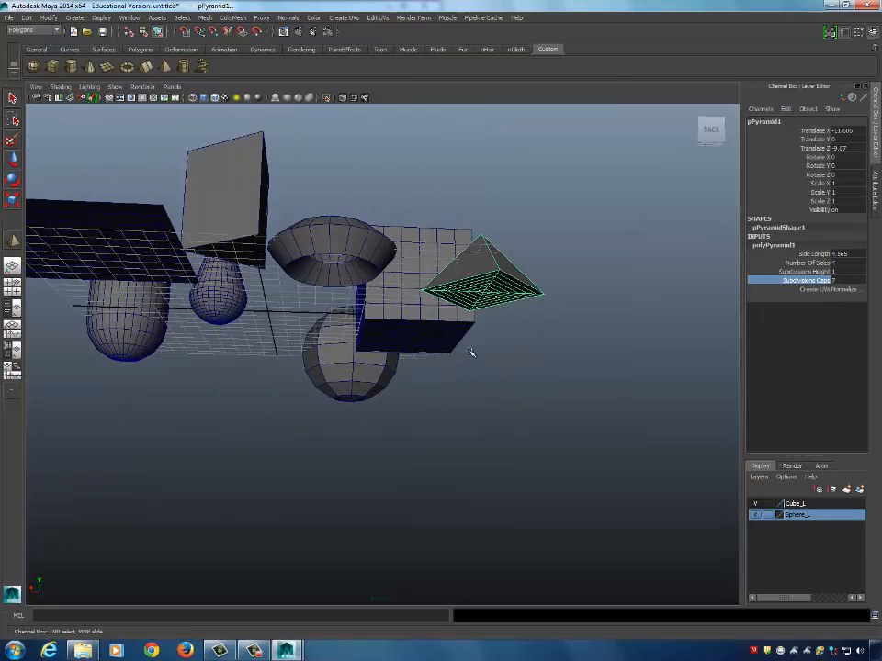
pyautogui.keyDown('alt'); pyautogui.moveTo(571, 272); pyautogui.dragTo(445, 332); pyautogui.keyUp('alt')
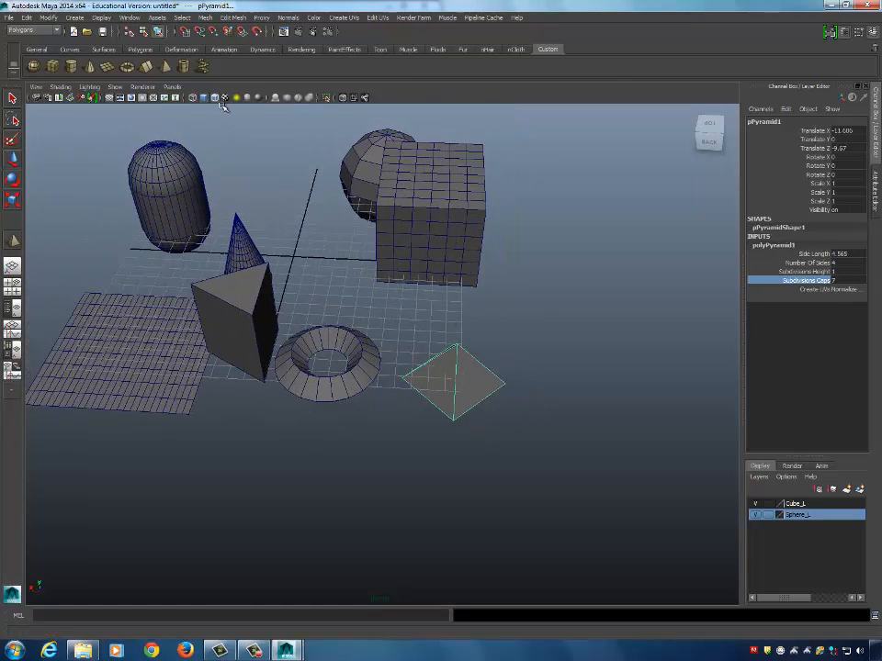
# Create a tall polygon pipe beside the cube and a polygon helix beside the plane.
pyautogui.click(186, 67)
pyautogui.moveTo(536, 313); pyautogui.dragTo(514, 294)
pyautogui.click(202, 67)
pyautogui.moveTo(213, 414); pyautogui.dragTo(238, 273)
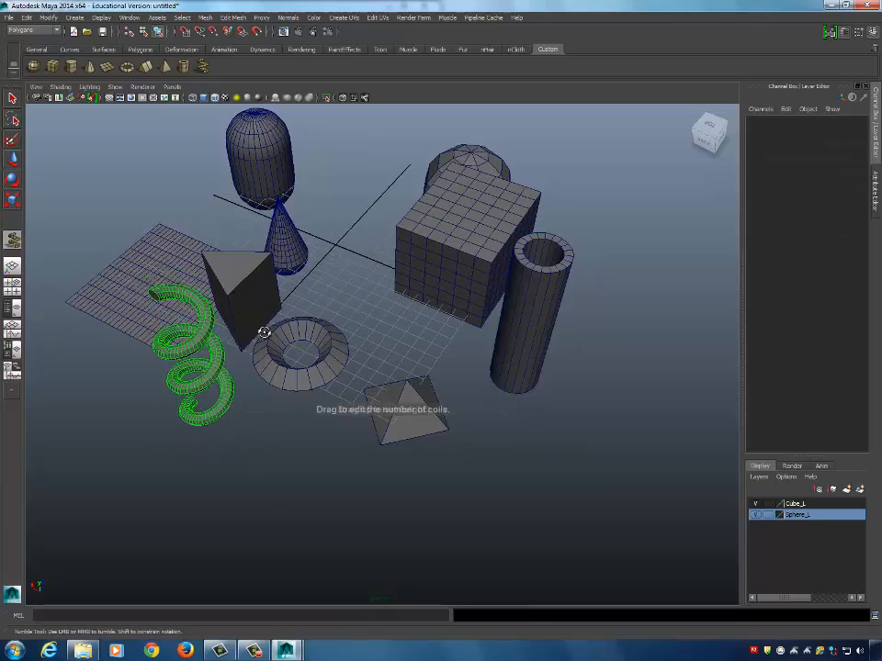
pyautogui.keyDown('alt'); pyautogui.moveTo(260, 331); pyautogui.dragTo(444, 281); pyautogui.keyUp('alt')
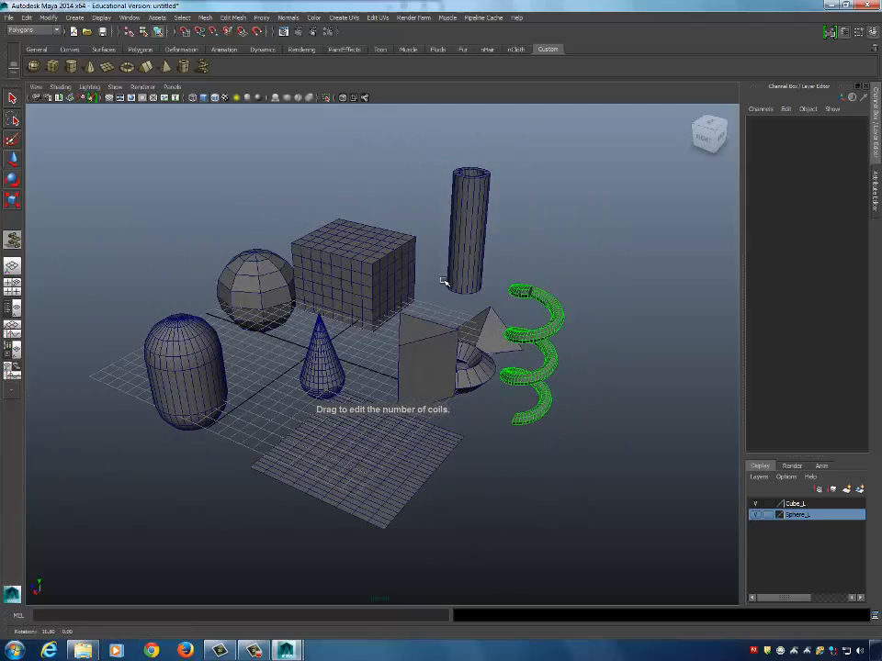
pyautogui.click(549, 298)
# Select all the primitives in the scene and delete them.
pyautogui.keyDown('alt'); pyautogui.moveTo(504, 299); pyautogui.dragTo(419, 270); pyautogui.keyUp('alt')
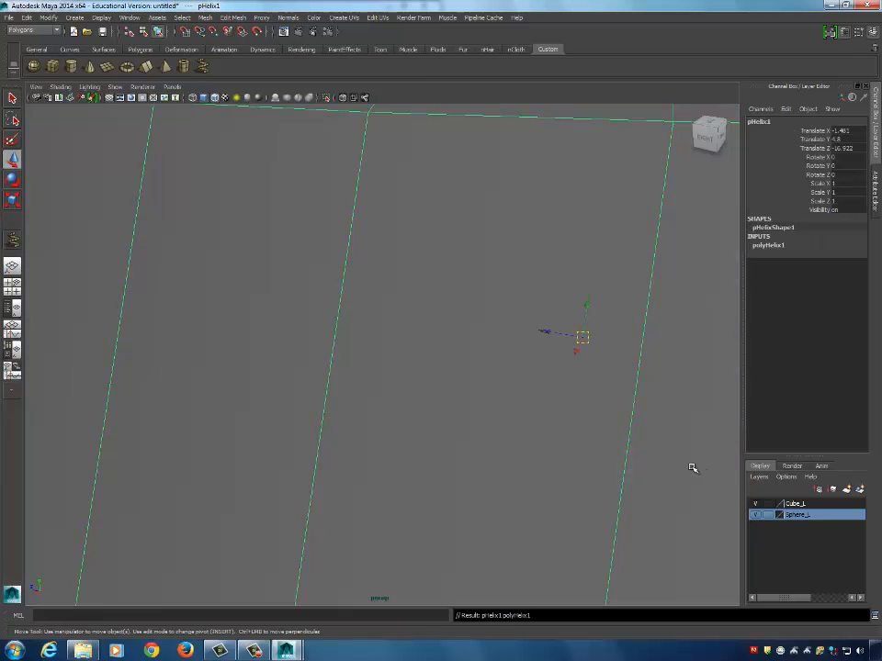
pyautogui.scroll(-5, 691, 467)
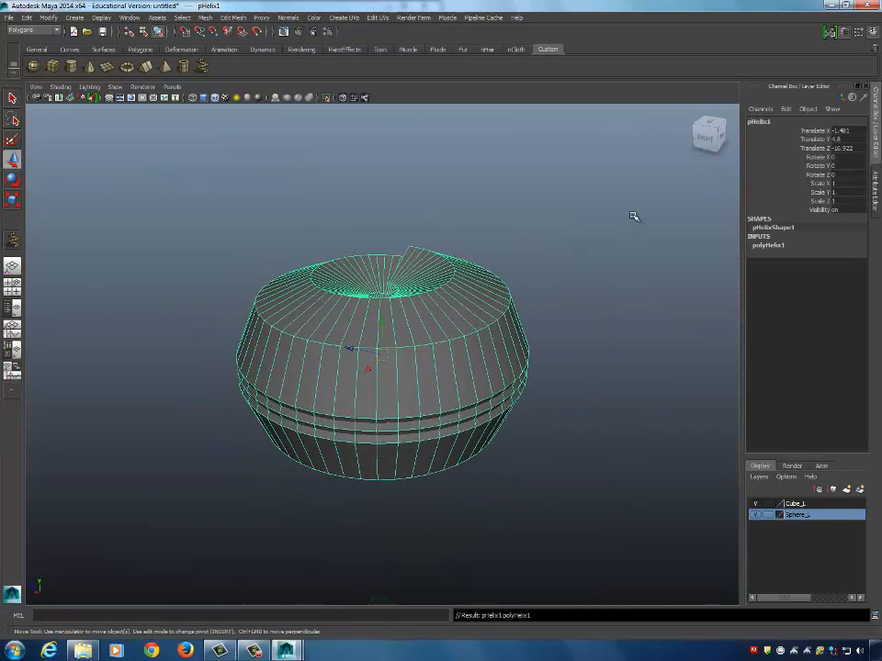
pyautogui.click(620, 270)
pyautogui.click(291, 274)
pyautogui.press('Delete')
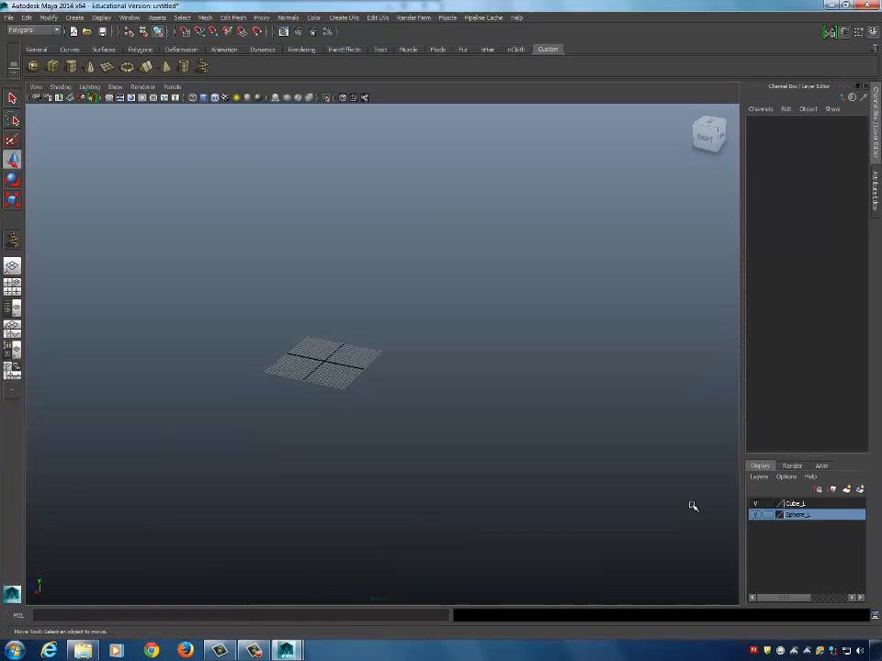
# Switch to the four-view layout and frame the empty grid around the origin in the orthographic views.
pyautogui.press('f')
pyautogui.keyDown('alt'); pyautogui.moveTo(458, 339); pyautogui.dragTo(478, 323); pyautogui.keyUp('alt')
pyautogui.scroll(-1, 469, 331)
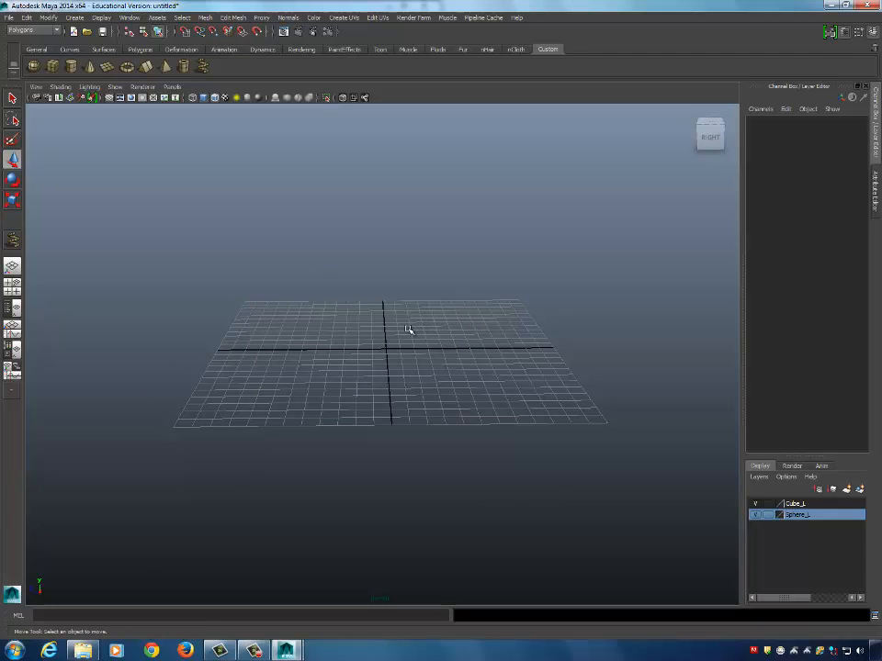
pyautogui.press('space')
pyautogui.scroll(3, 477, 236)
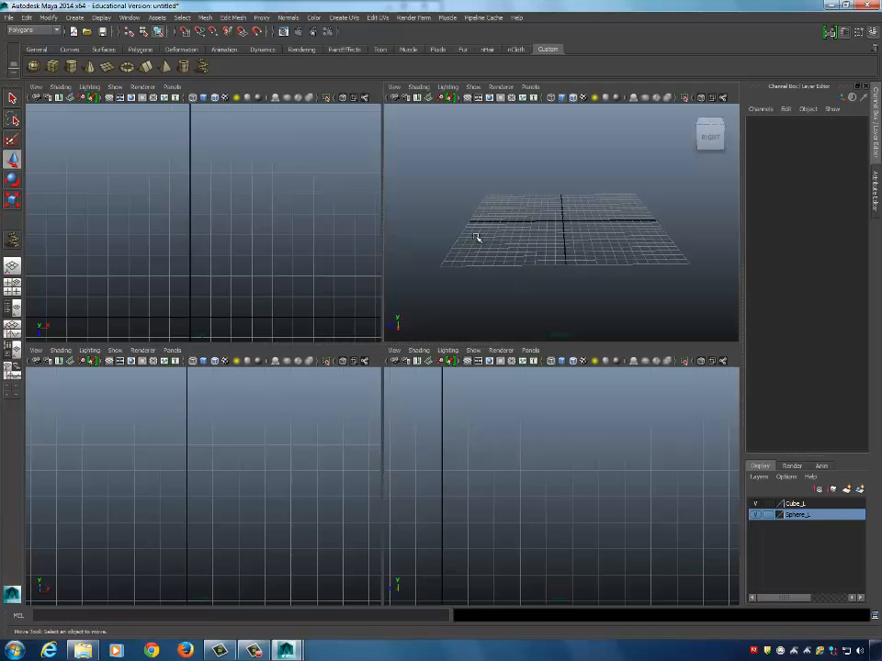
pyautogui.scroll(-3, 319, 464)
pyautogui.scroll(-1, 519, 475)
pyautogui.press('a')
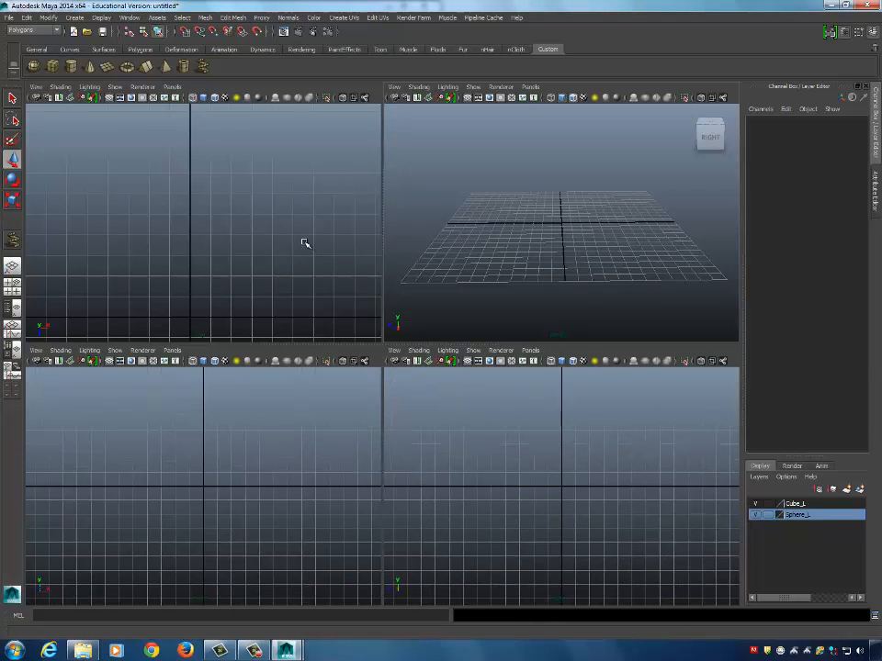
pyautogui.press('a')
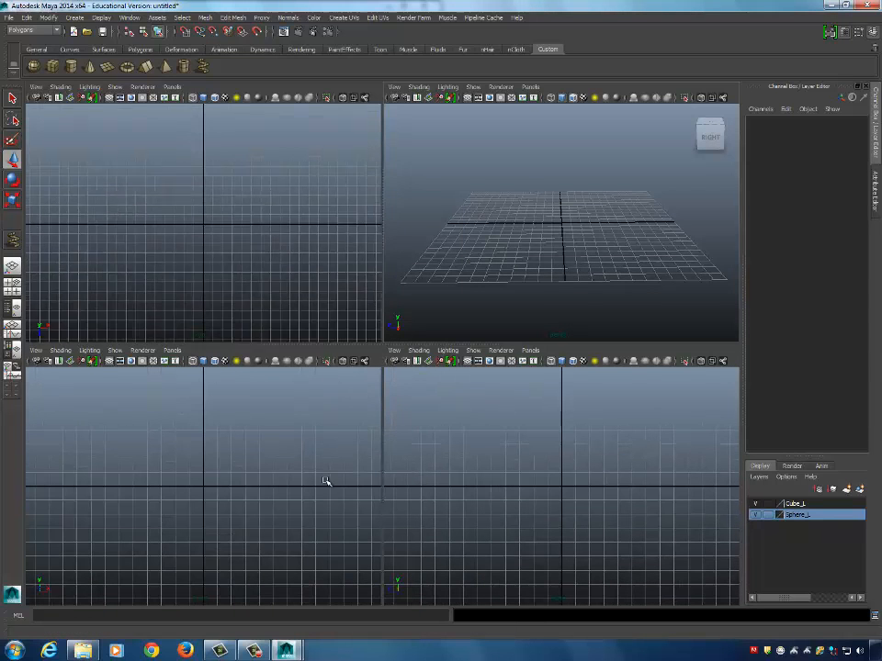
pyautogui.click(196, 499)
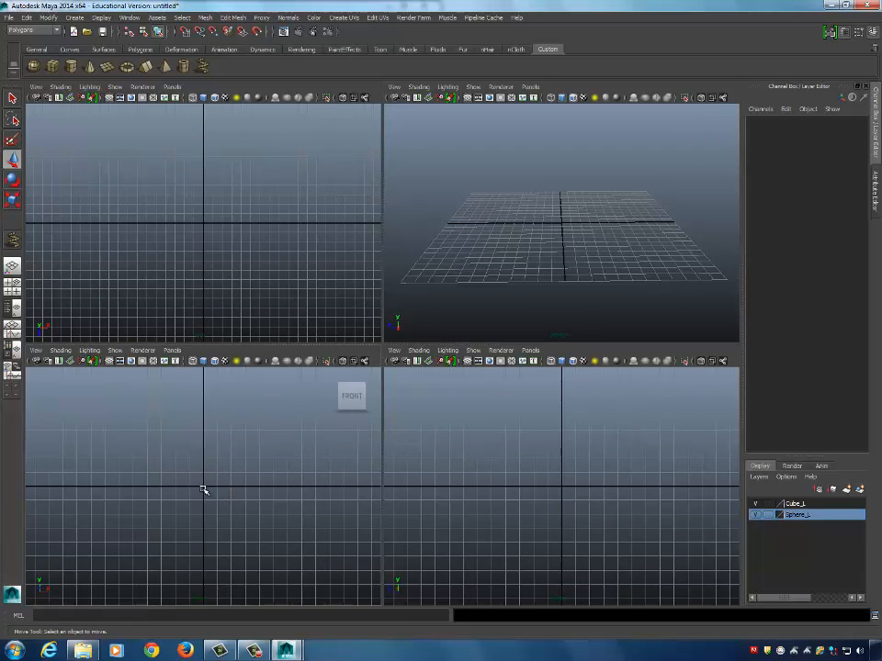
pyautogui.click(78, 18)
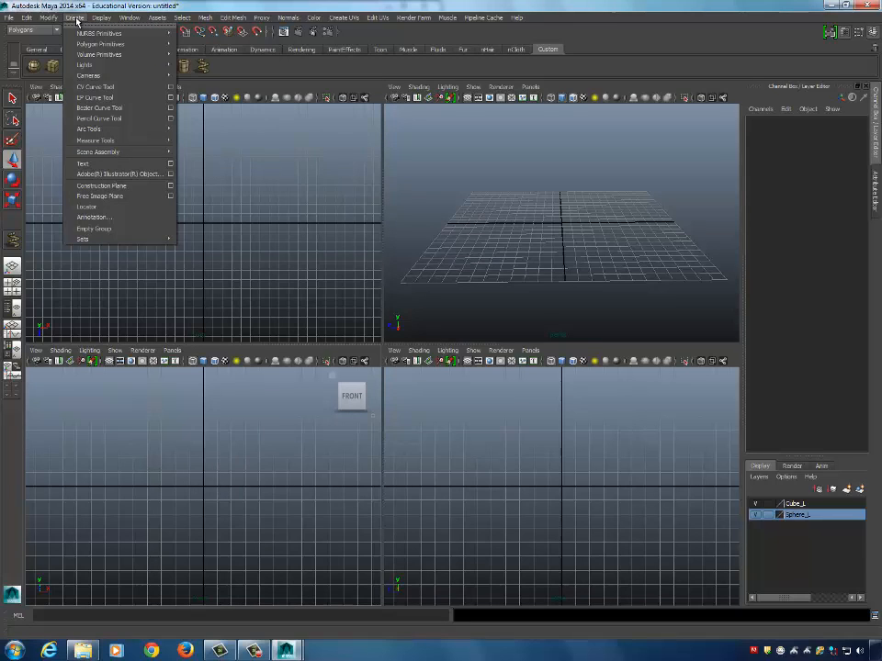
pyautogui.click(116, 7)
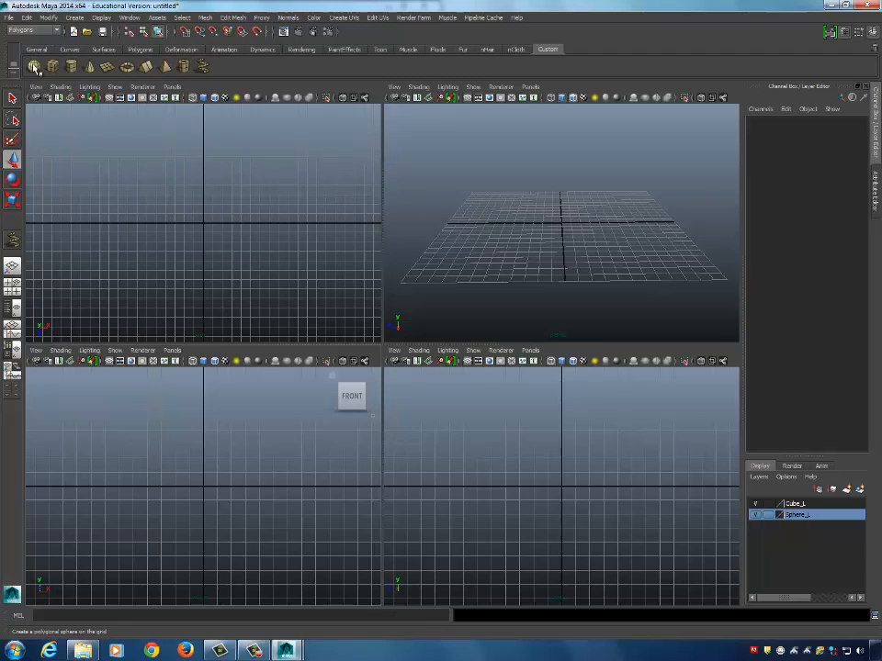
# Create a short polygon pipe centred on the origin in the front view, with radius about 5.1, height about 4.03 and thickness 0.5.
pyautogui.click(184, 67)
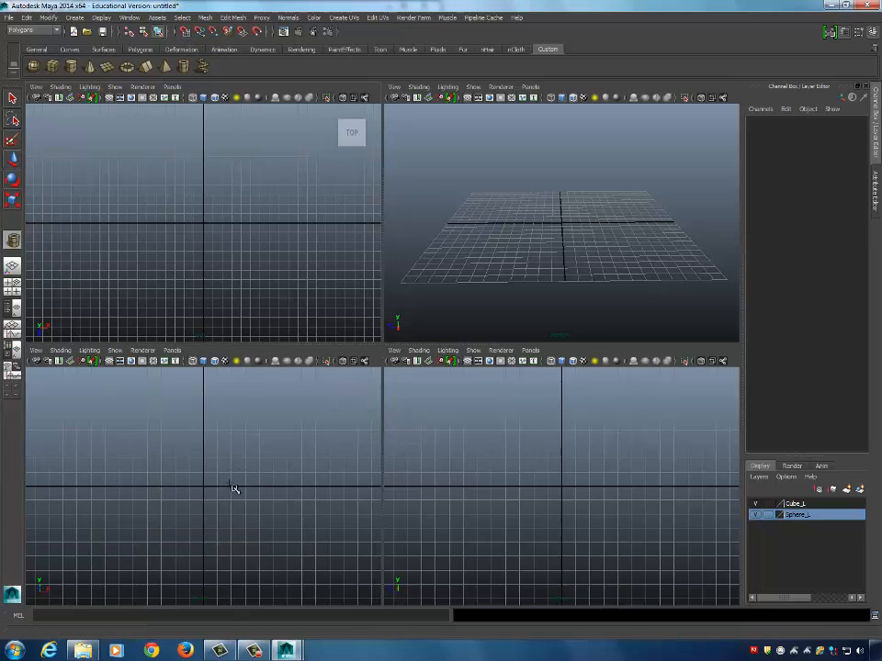
pyautogui.moveTo(209, 492); pyautogui.dragTo(273, 508)
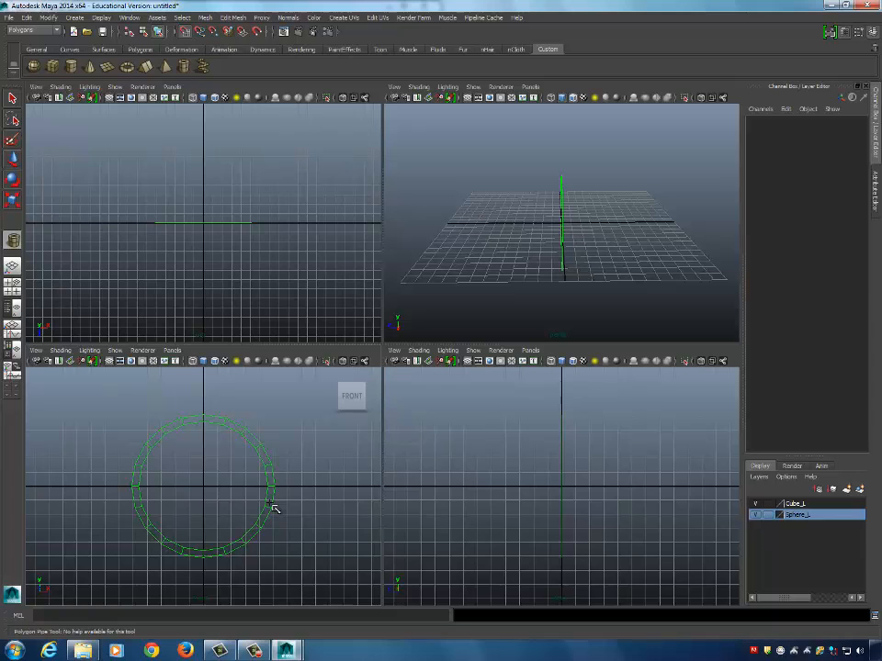
pyautogui.moveTo(272, 508); pyautogui.dragTo(275, 504)
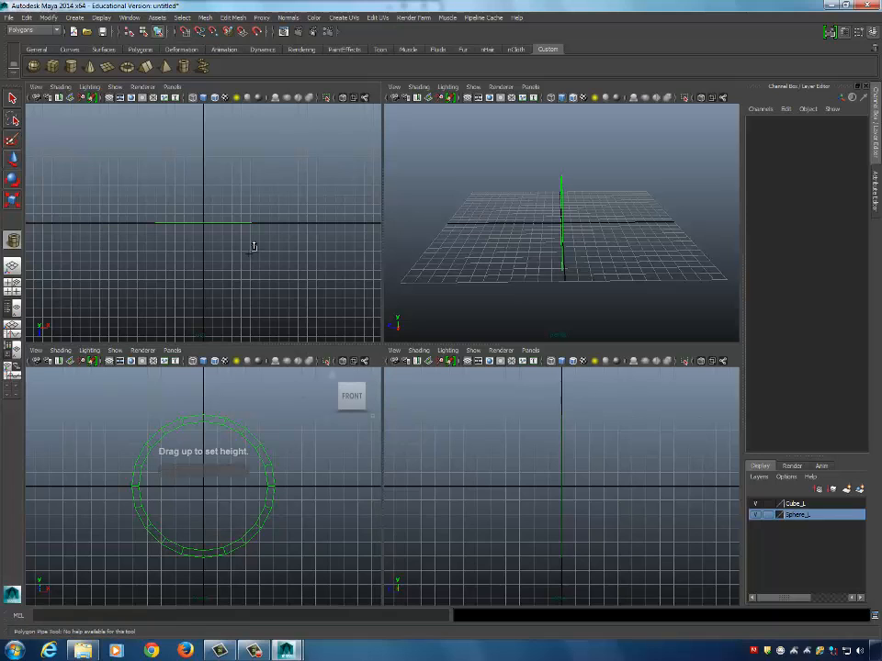
pyautogui.moveTo(252, 245); pyautogui.dragTo(272, 196)
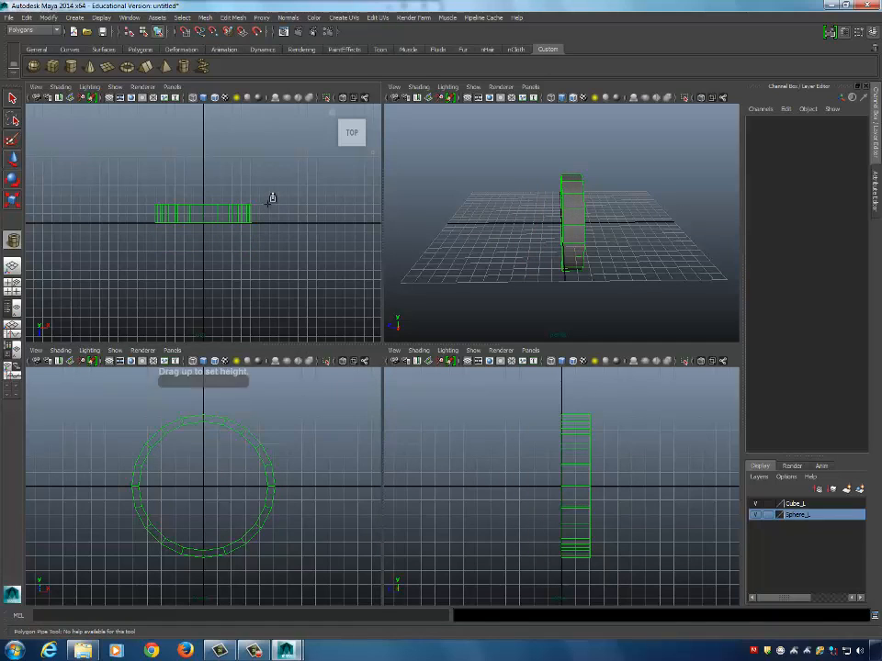
pyautogui.click(348, 308)
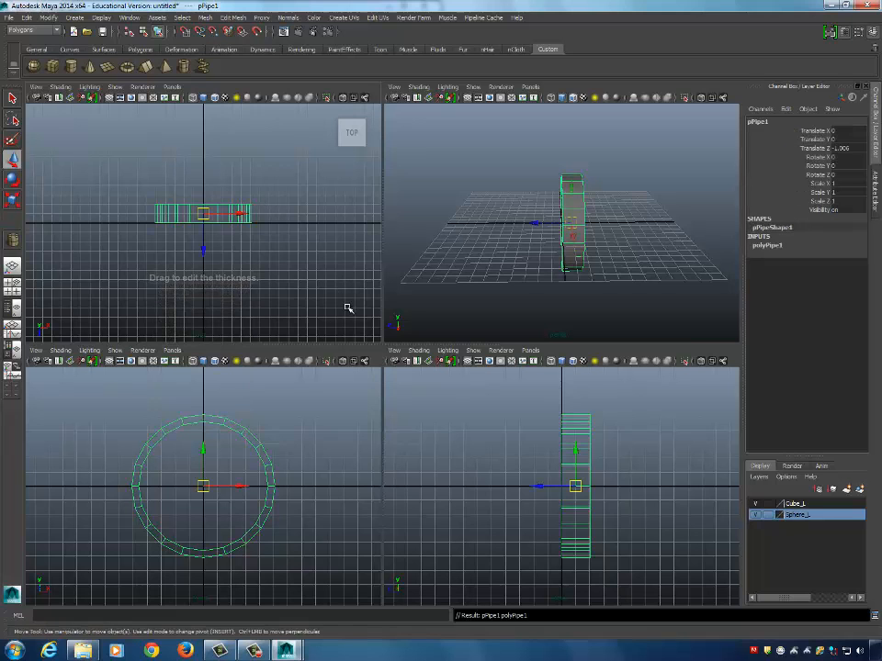
# Show the new pipe at an angle in the perspective view and maximize that view.
pyautogui.keyDown('alt'); pyautogui.moveTo(634, 223); pyautogui.dragTo(618, 260); pyautogui.keyUp('alt')
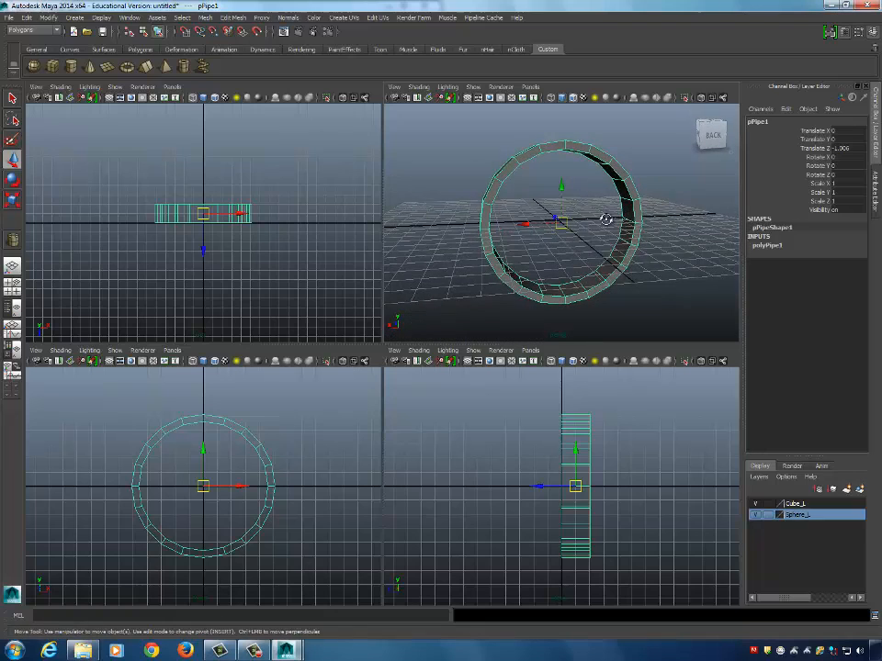
pyautogui.keyDown('alt'); pyautogui.moveTo(604, 217); pyautogui.dragTo(611, 221); pyautogui.keyUp('alt')
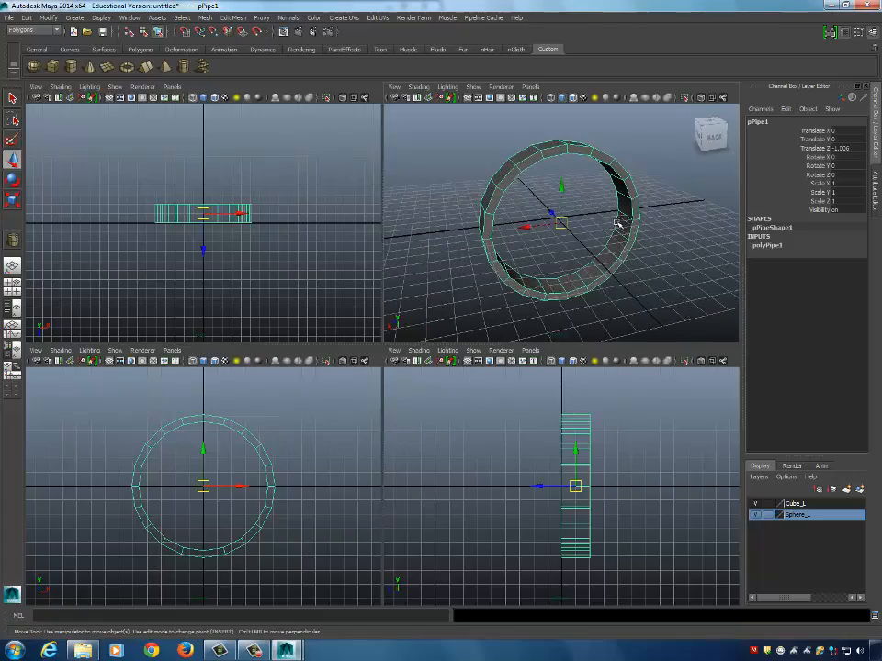
pyautogui.press('space')
pyautogui.keyDown('alt'); pyautogui.moveTo(546, 259); pyautogui.dragTo(567, 263); pyautogui.keyUp('alt')
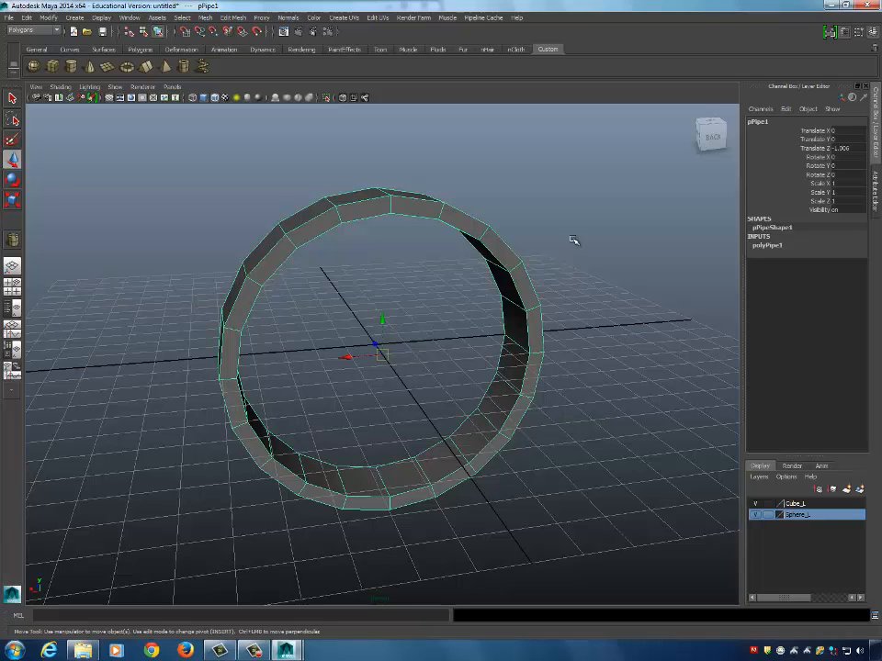
# Set the pipe's axis subdivisions to 32, and raise them to 64 for a smoother ring.
pyautogui.click(765, 246)
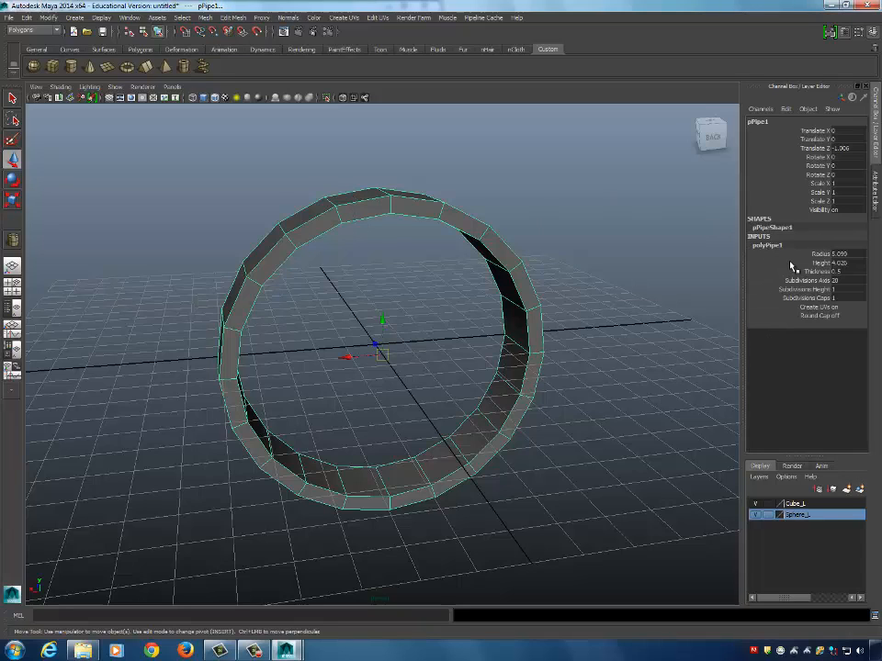
pyautogui.doubleClick(837, 280)
pyautogui.write('32')
pyautogui.press('Return')
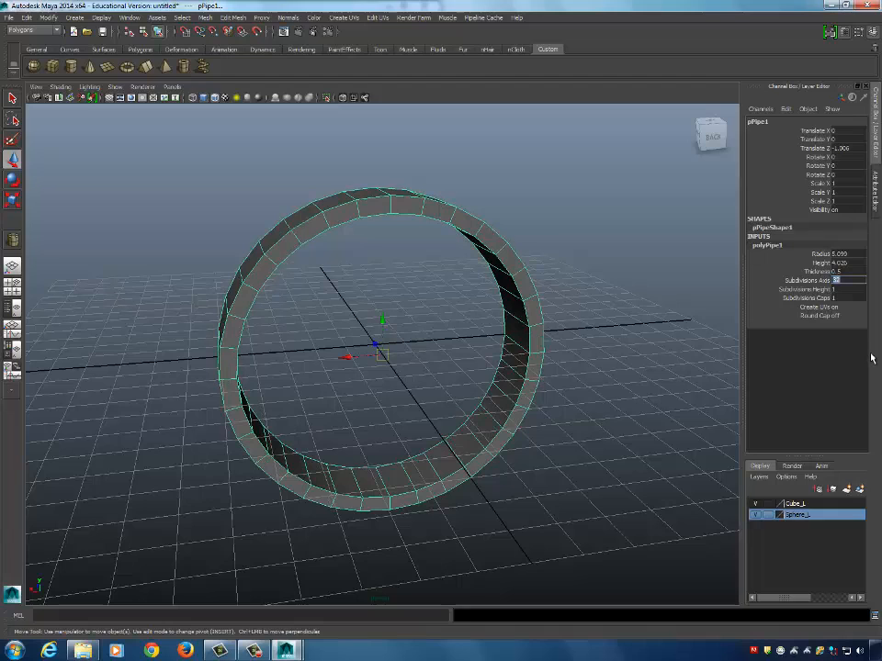
pyautogui.write('64')
pyautogui.press('Return')
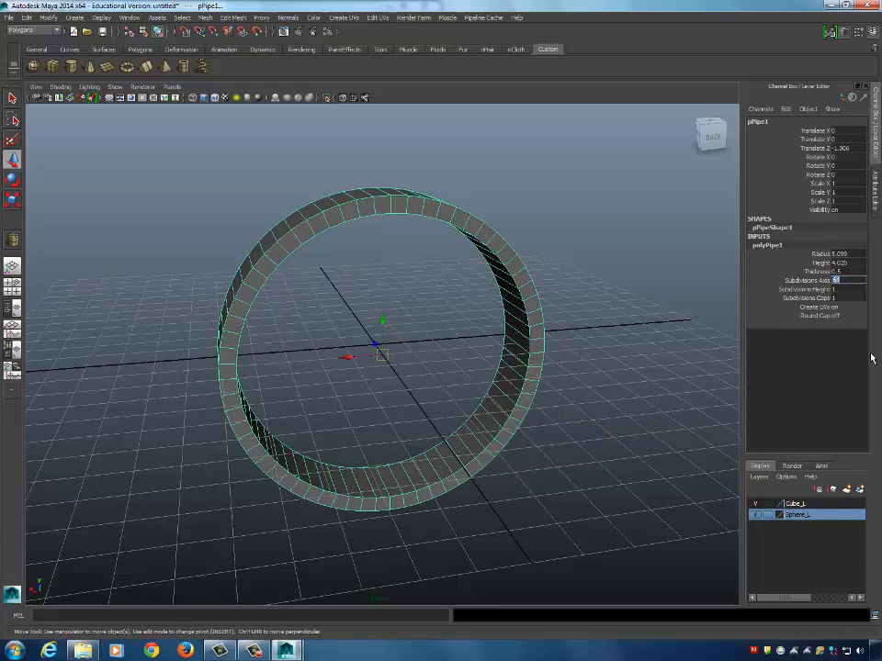
# Deselect the pipe and inspect the 64-sided ring from several angles.
pyautogui.click(641, 256)
pyautogui.keyDown('alt'); pyautogui.moveTo(456, 262); pyautogui.dragTo(334, 250); pyautogui.keyUp('alt')
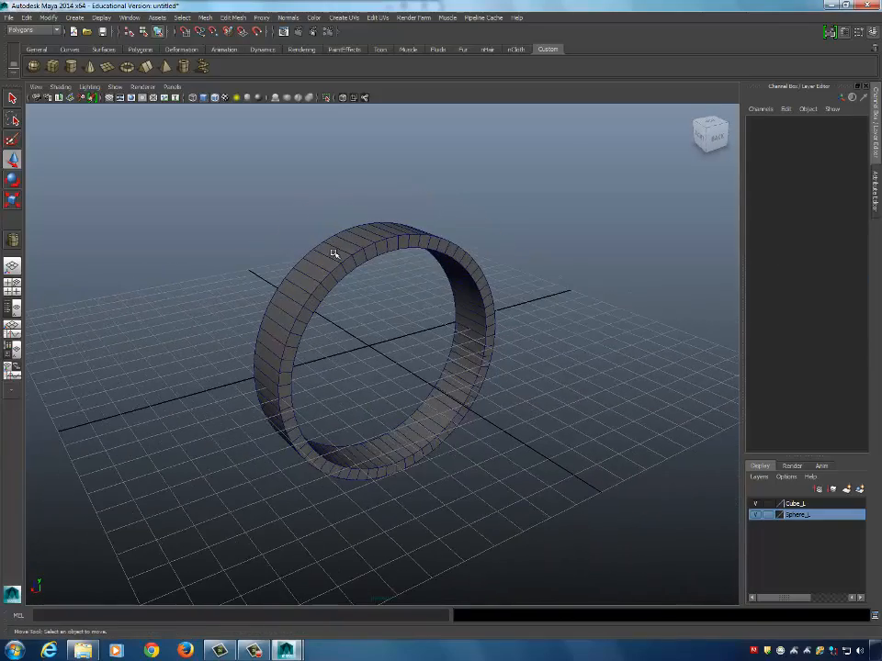
pyautogui.keyDown('alt'); pyautogui.moveTo(418, 264); pyautogui.dragTo(350, 278); pyautogui.keyUp('alt')
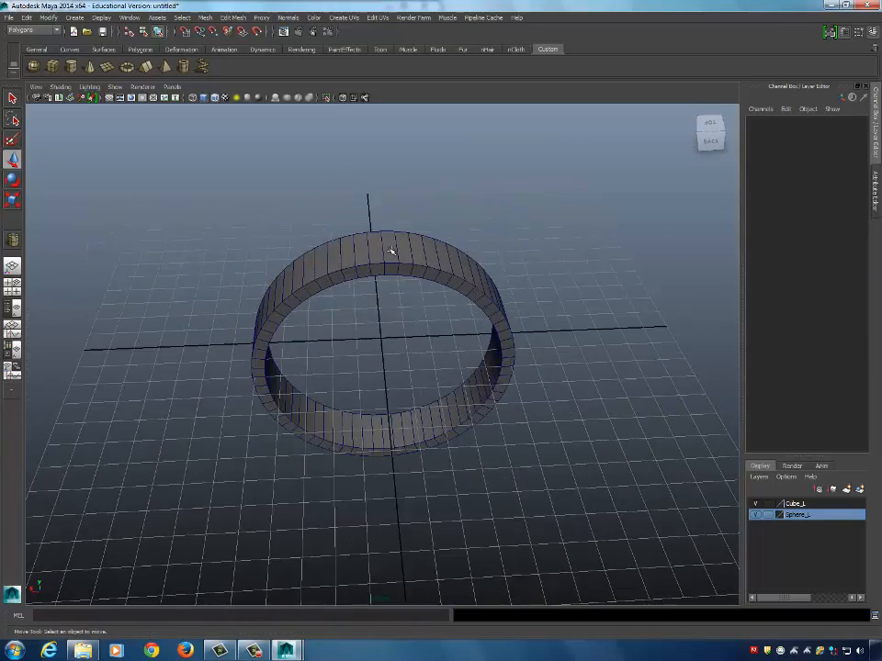
pyautogui.keyDown('alt'); pyautogui.moveTo(386, 364); pyautogui.dragTo(356, 272); pyautogui.keyUp('alt')
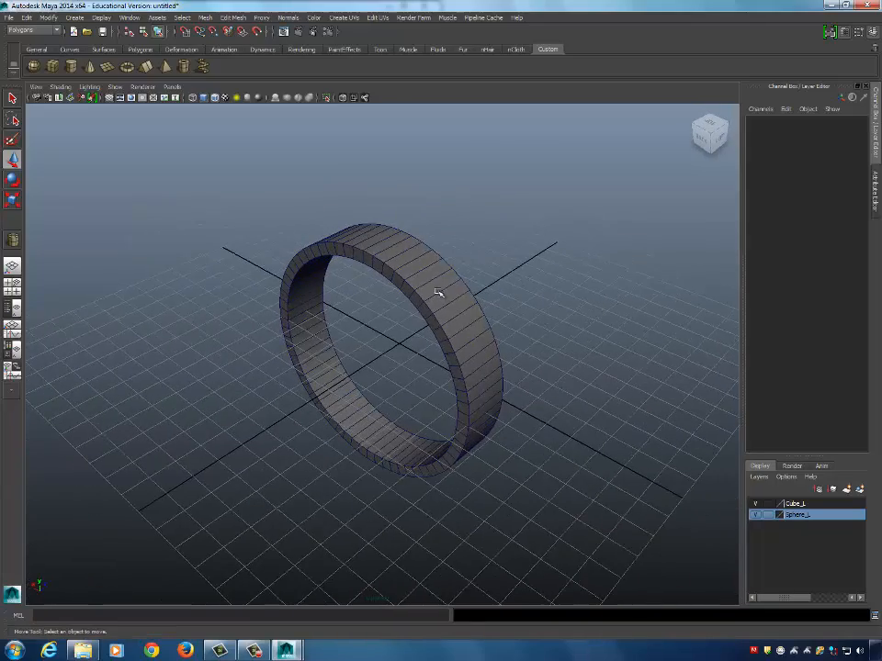
pyautogui.keyDown('alt'); pyautogui.moveTo(372, 316); pyautogui.dragTo(395, 303); pyautogui.keyUp('alt')
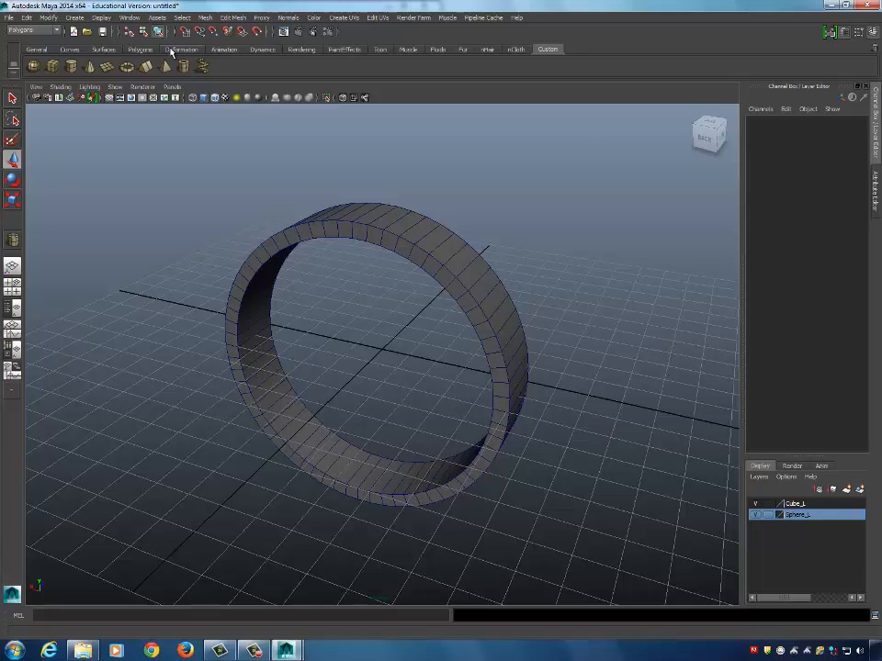
# Create a small polygon cone in the top view, with its base centred on the origin.
pyautogui.click(89, 66)
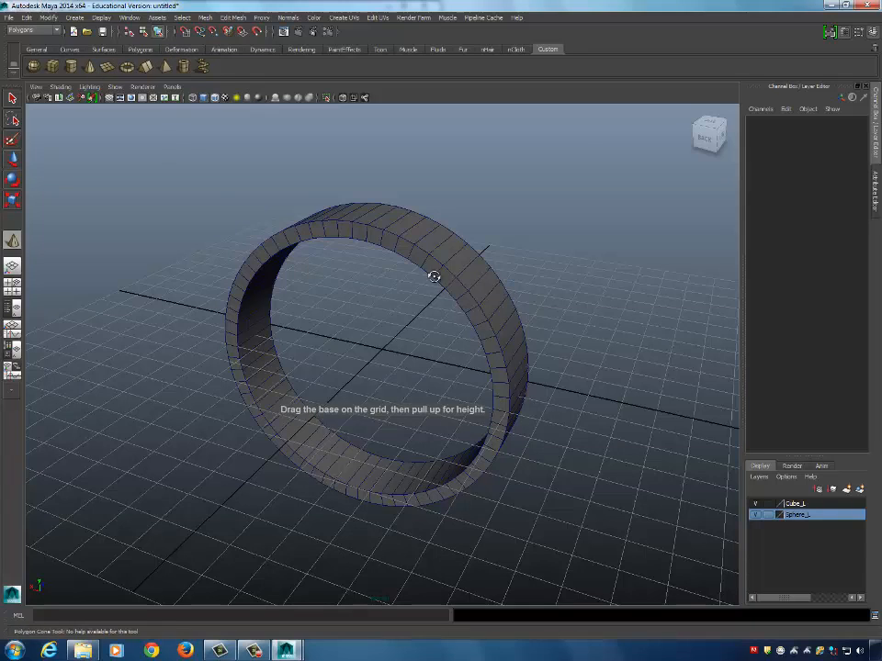
pyautogui.keyDown('alt'); pyautogui.moveTo(434, 276); pyautogui.dragTo(423, 191); pyautogui.keyUp('alt')
pyautogui.keyDown('alt'); pyautogui.moveTo(403, 276); pyautogui.dragTo(431, 261); pyautogui.keyUp('alt')
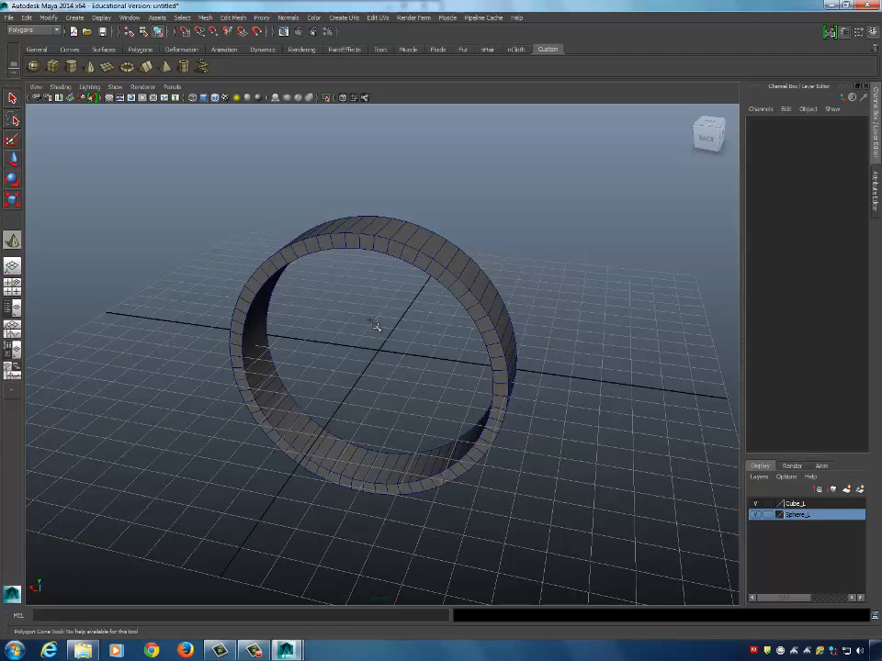
pyautogui.press('space')
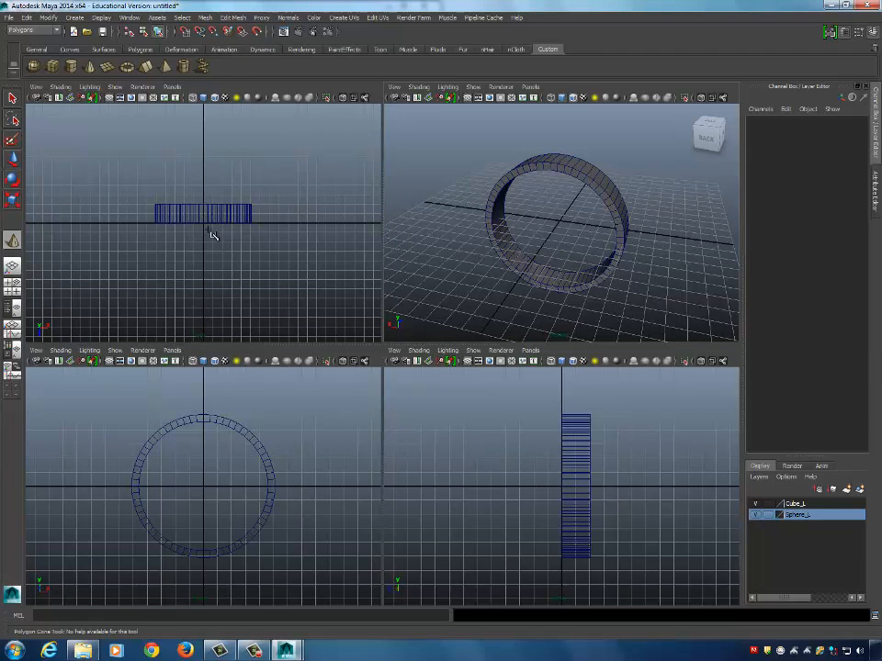
pyautogui.press('space')
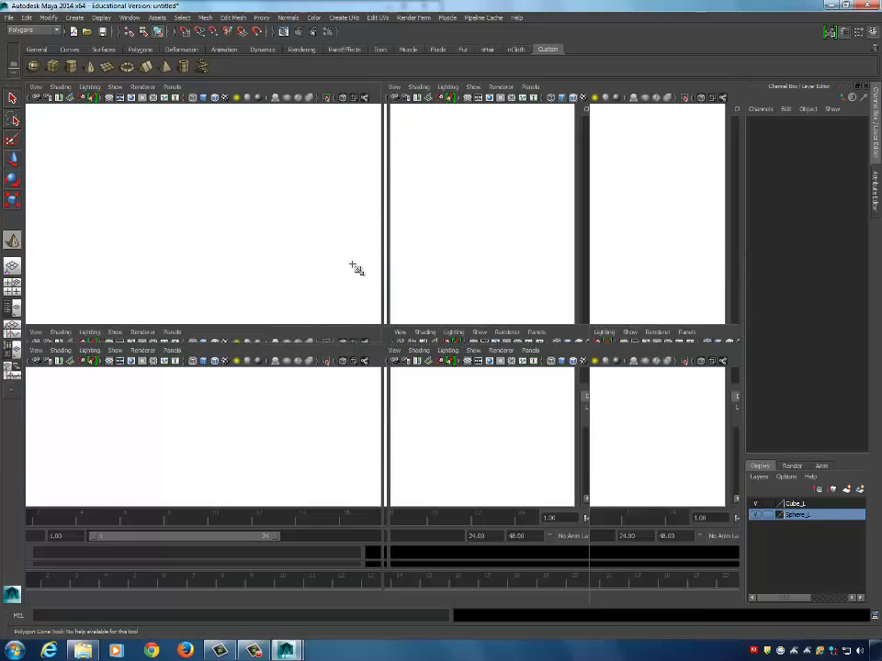
pyautogui.keyDown('alt'); pyautogui.moveTo(285, 331); pyautogui.dragTo(556, 332, button='right'); pyautogui.keyUp('alt')
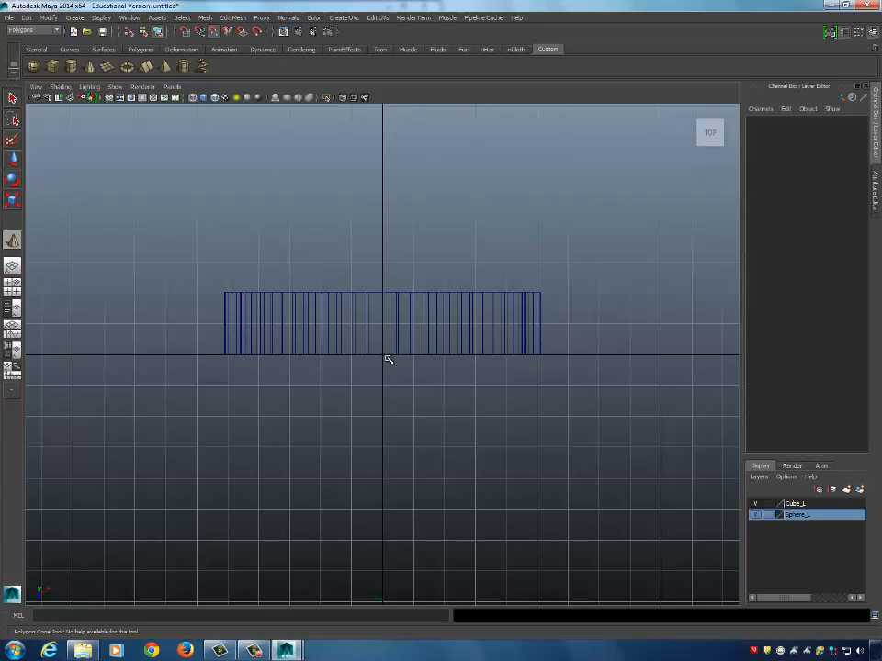
pyautogui.moveTo(388, 357); pyautogui.dragTo(410, 365)
pyautogui.moveTo(403, 355); pyautogui.dragTo(429, 277)
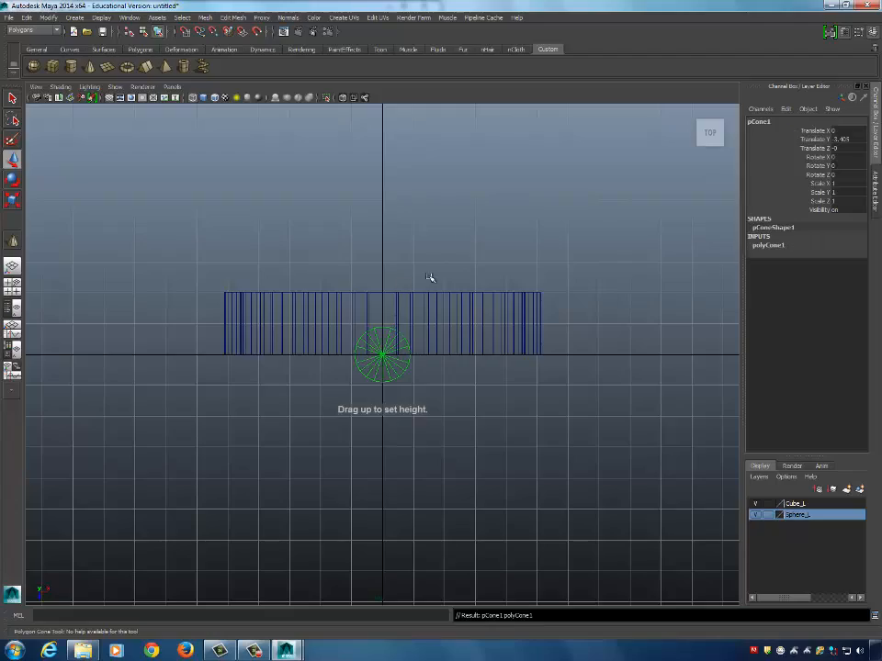
# Check the cone's placement inside the ring in the perspective view and delete the cone.
pyautogui.press('space')
pyautogui.moveTo(550, 289)
pyautogui.keyDown('alt'); pyautogui.mouseDown()
pyautogui.moveTo(565, 274)
pyautogui.moveTo(551, 284)
pyautogui.mouseUp(); pyautogui.keyUp('alt')
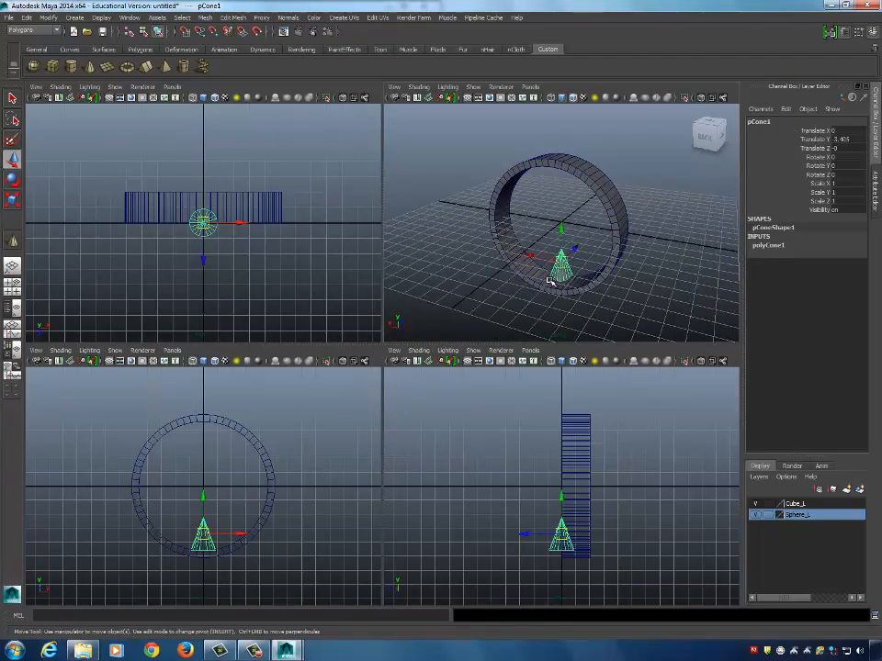
pyautogui.press('space')
pyautogui.keyDown('alt'); pyautogui.moveTo(406, 328); pyautogui.dragTo(497, 334, button='right'); pyautogui.keyUp('alt')
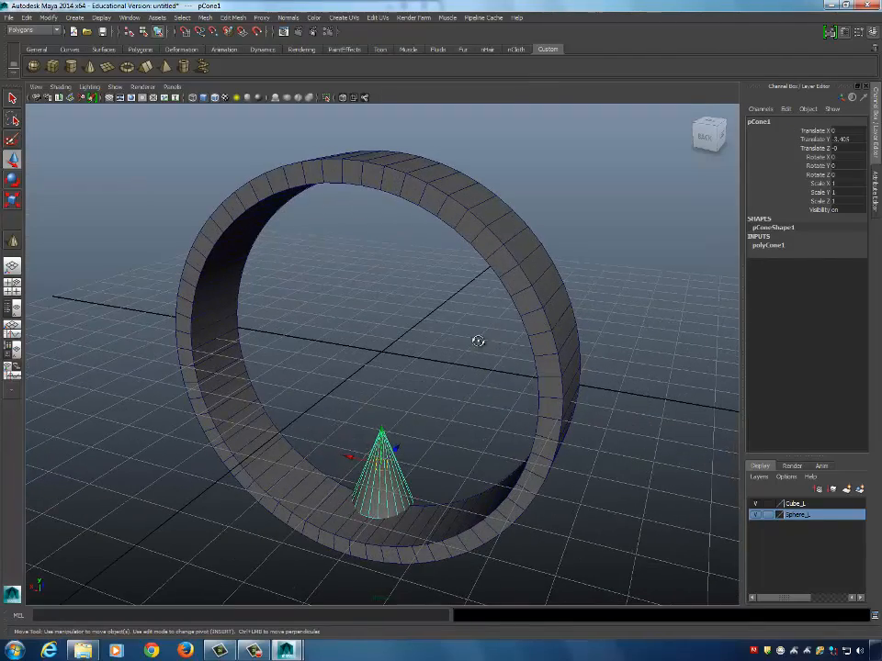
pyautogui.keyDown('alt'); pyautogui.moveTo(479, 341); pyautogui.dragTo(409, 291); pyautogui.keyUp('alt')
pyautogui.press('Delete')
# Create a polygon cone snapped to the topmost point of the ring's near rim, with radius about 1 and height about 2.
pyautogui.click(398, 247)
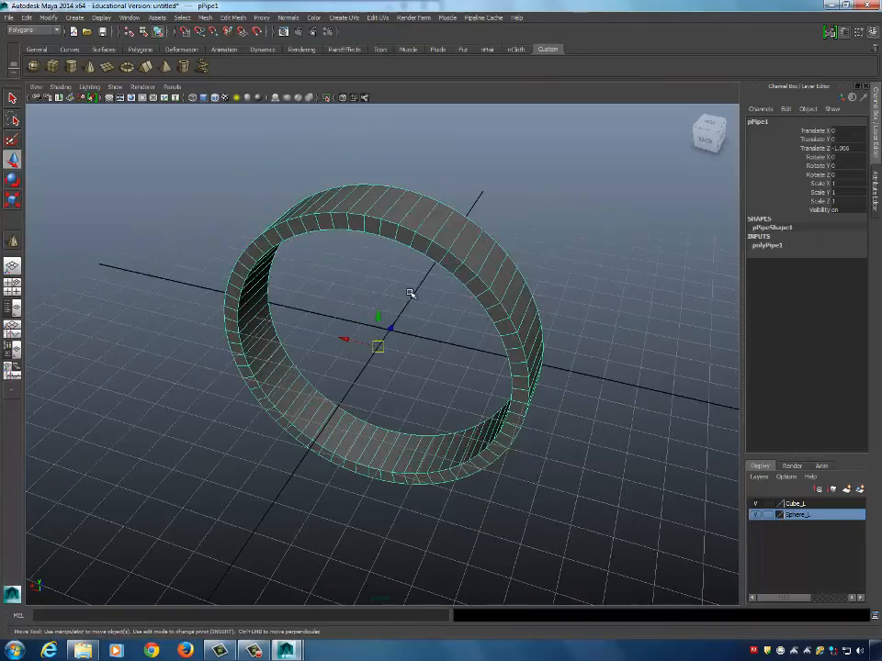
pyautogui.click(90, 68)
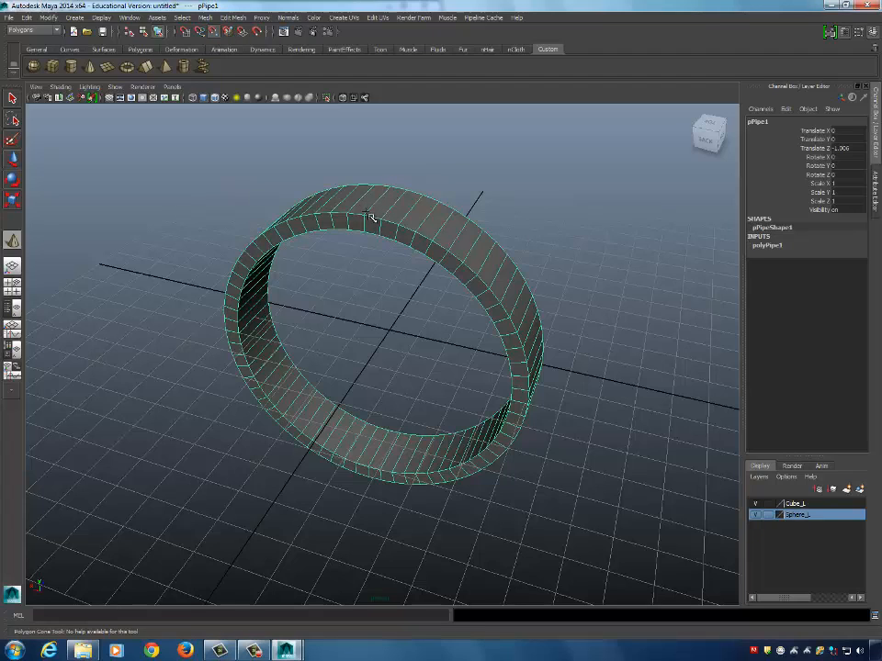
pyautogui.moveTo(366, 217); pyautogui.dragTo(405, 225)
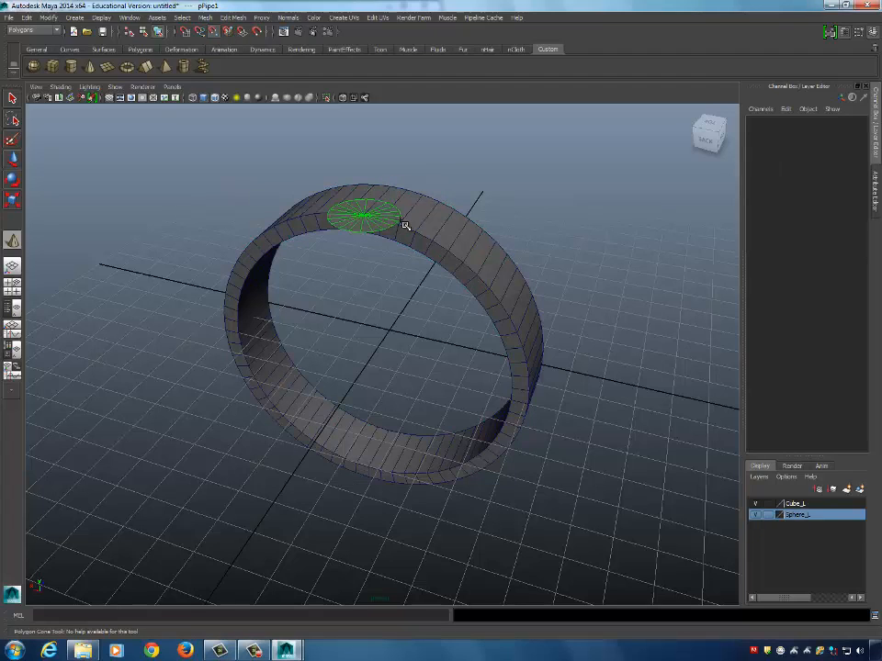
pyautogui.moveTo(382, 198); pyautogui.dragTo(387, 141)
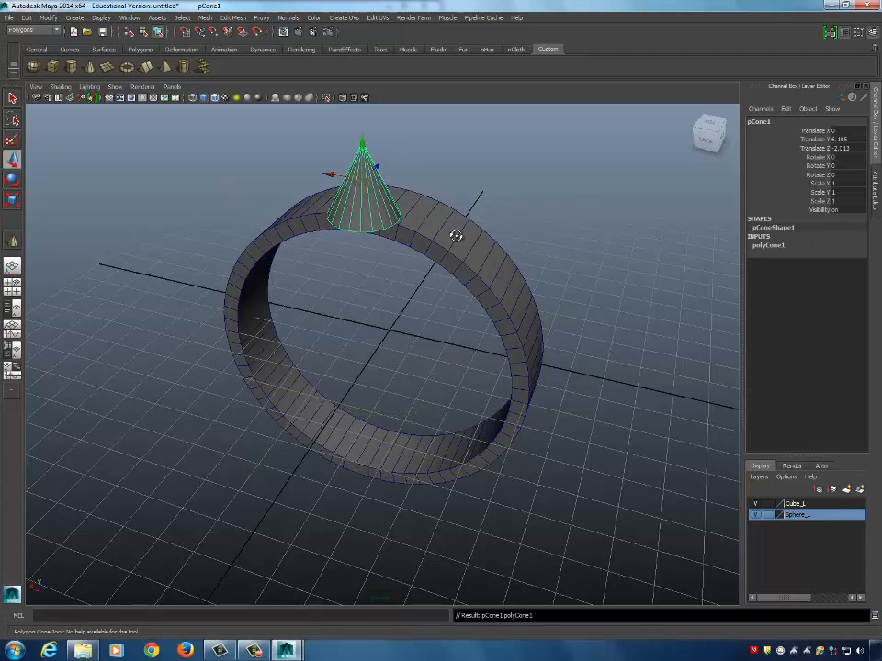
# Move the cone along Z to about -0.994 so it is centred across the ring's width.
pyautogui.keyDown('alt'); pyautogui.moveTo(429, 238); pyautogui.dragTo(466, 230); pyautogui.keyUp('alt')
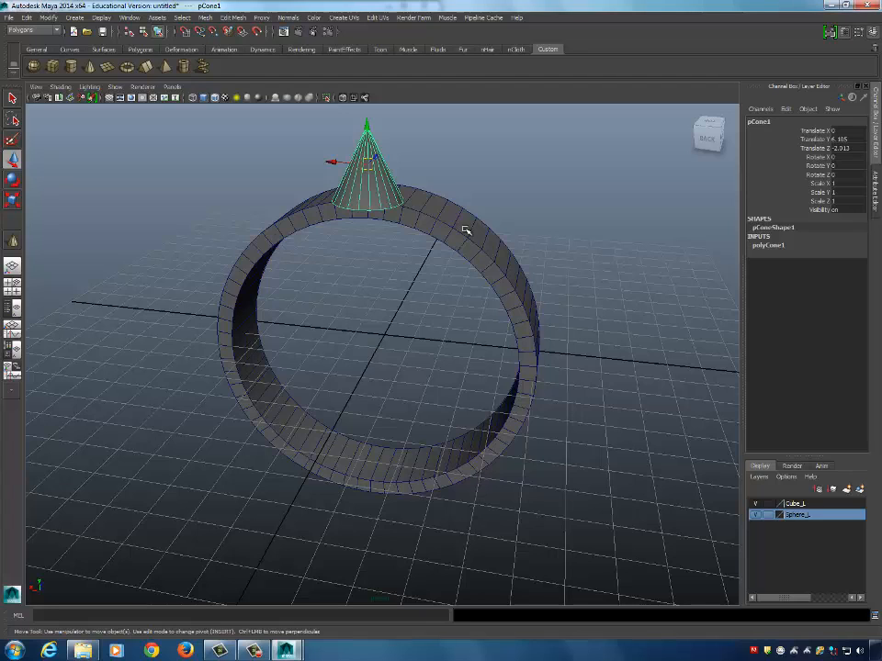
pyautogui.keyDown('alt'); pyautogui.moveTo(577, 247); pyautogui.dragTo(487, 292); pyautogui.keyUp('alt')
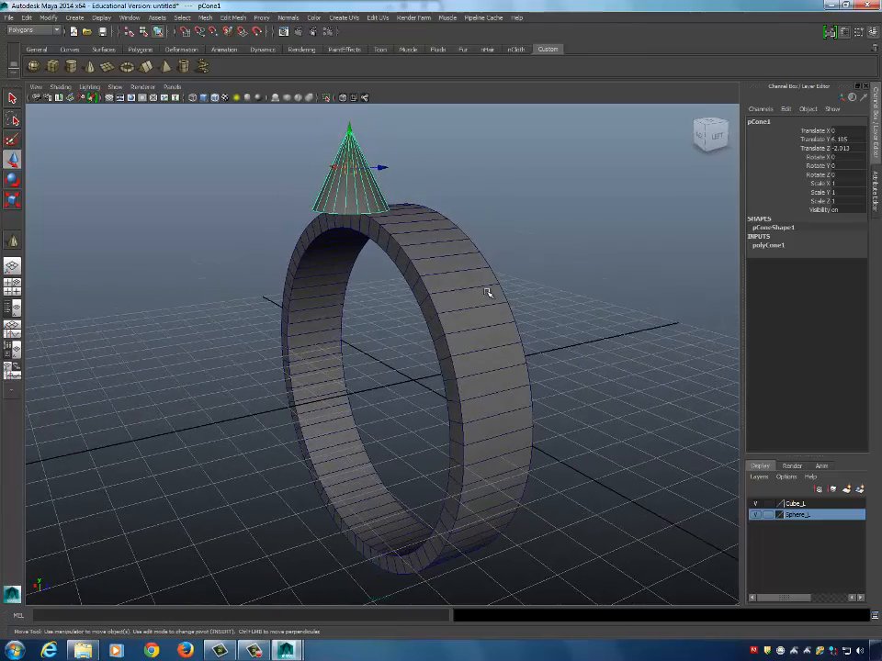
pyautogui.keyDown('alt'); pyautogui.moveTo(258, 223); pyautogui.dragTo(392, 185); pyautogui.keyUp('alt')
pyautogui.moveTo(391, 185); pyautogui.dragTo(349, 182)
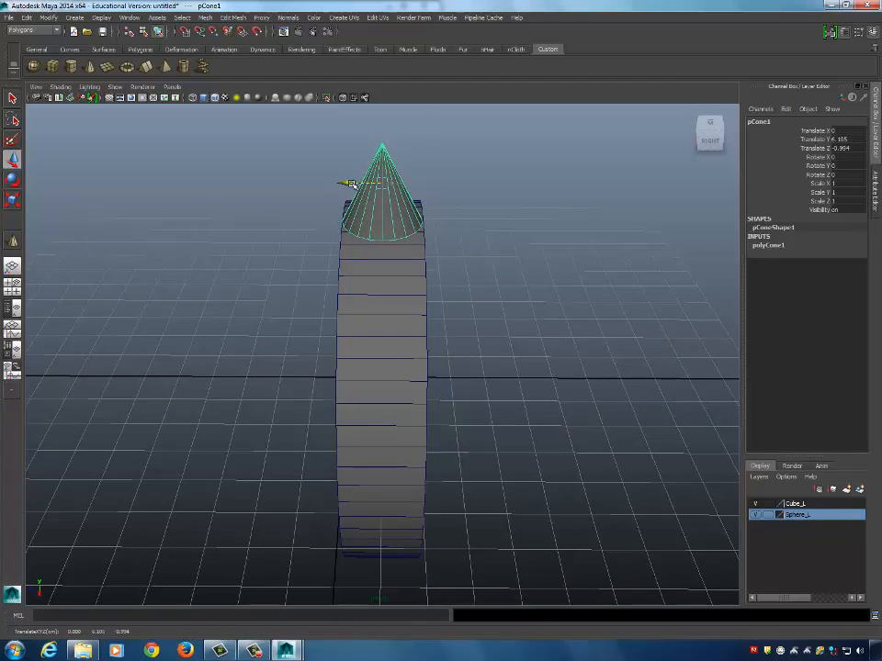
# Examine from several angles how the cone's base sits on top of the ring.
pyautogui.keyDown('alt'); pyautogui.moveTo(521, 222); pyautogui.dragTo(384, 206); pyautogui.keyUp('alt')
pyautogui.scroll(3, 486, 207)
pyautogui.keyDown('alt'); pyautogui.moveTo(486, 206); pyautogui.dragTo(439, 286, button='middle'); pyautogui.keyUp('alt')
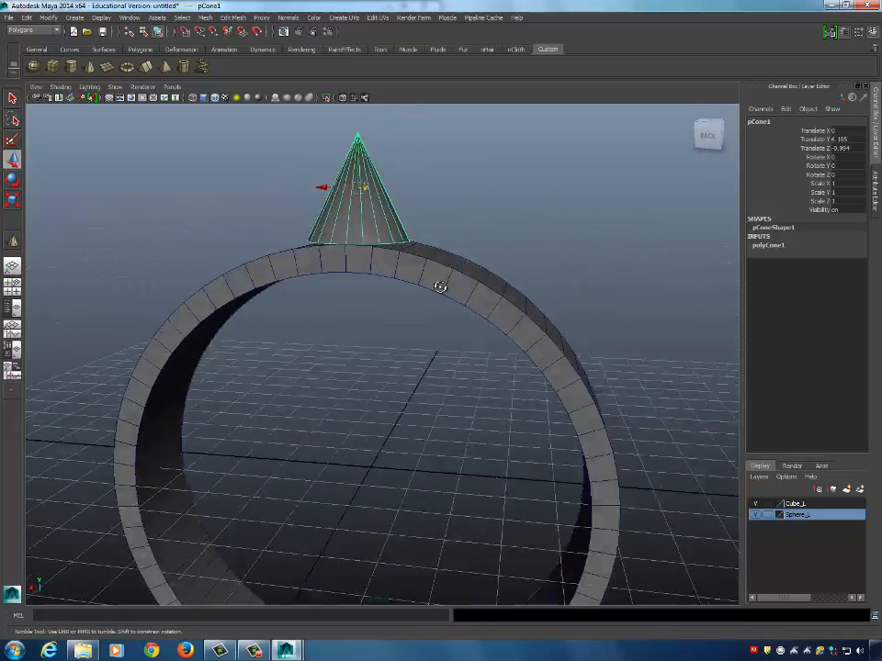
pyautogui.keyDown('alt'); pyautogui.moveTo(439, 286); pyautogui.dragTo(438, 265); pyautogui.keyUp('alt')
pyautogui.keyDown('alt'); pyautogui.moveTo(438, 265); pyautogui.dragTo(431, 262, button='right'); pyautogui.keyUp('alt')
pyautogui.keyDown('alt'); pyautogui.moveTo(431, 262); pyautogui.dragTo(455, 201, button='middle'); pyautogui.keyUp('alt')
pyautogui.keyDown('alt'); pyautogui.moveTo(455, 201); pyautogui.dragTo(450, 222); pyautogui.keyUp('alt')
pyautogui.keyDown('alt'); pyautogui.moveTo(450, 222); pyautogui.dragTo(439, 191, button='right'); pyautogui.keyUp('alt')
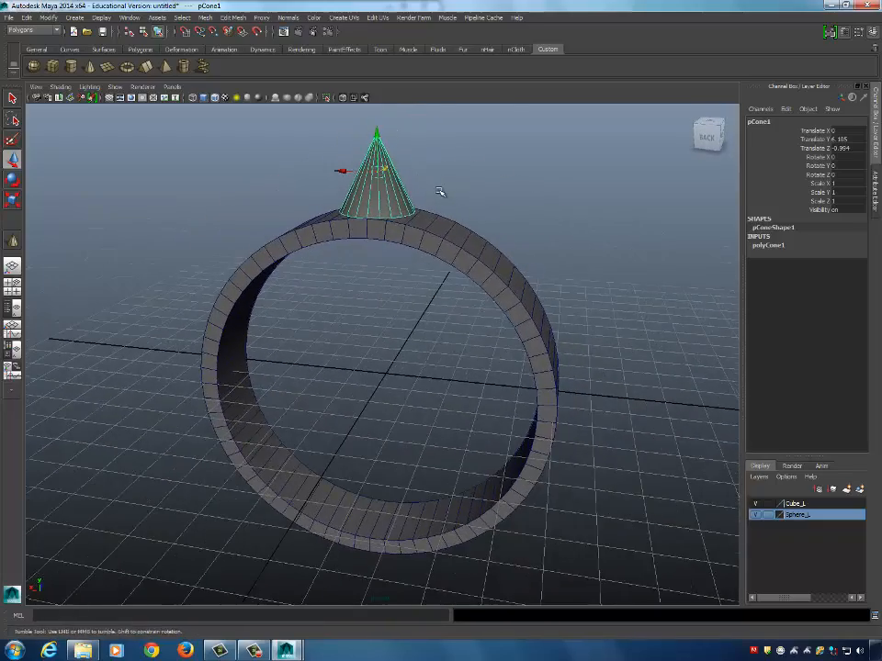
pyautogui.keyDown('alt'); pyautogui.moveTo(439, 191); pyautogui.dragTo(442, 196); pyautogui.keyUp('alt')
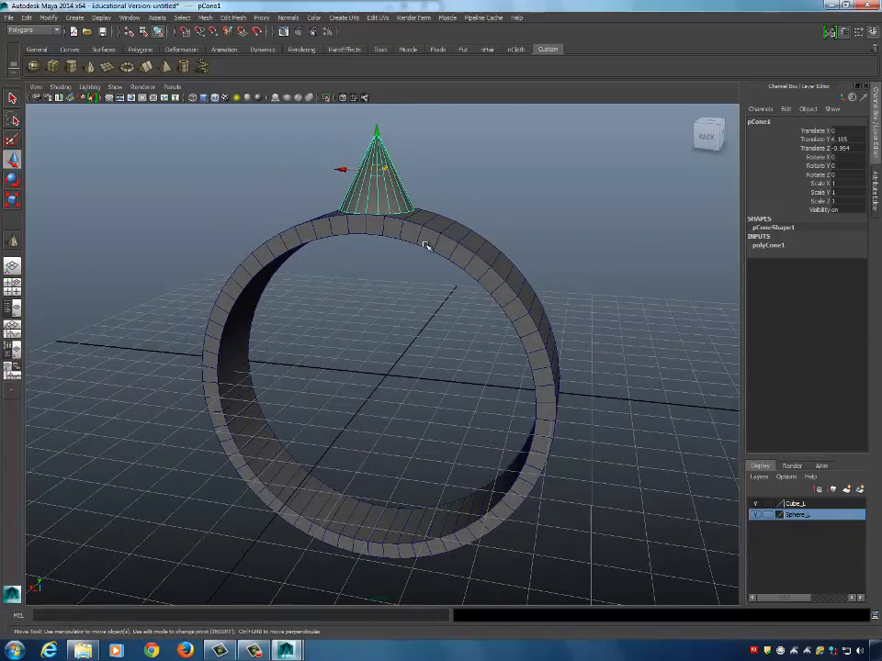
pyautogui.keyDown('alt'); pyautogui.moveTo(425, 245); pyautogui.dragTo(397, 254); pyautogui.keyUp('alt')
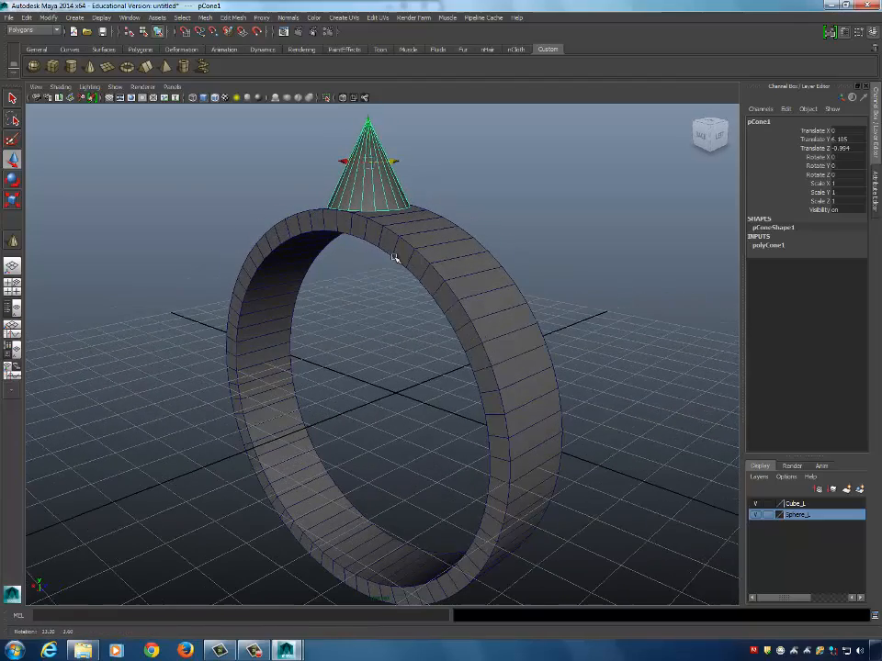
# Try a smaller cone by reducing its radius to 0.295 and its height to 1.011.
pyautogui.click(758, 246)
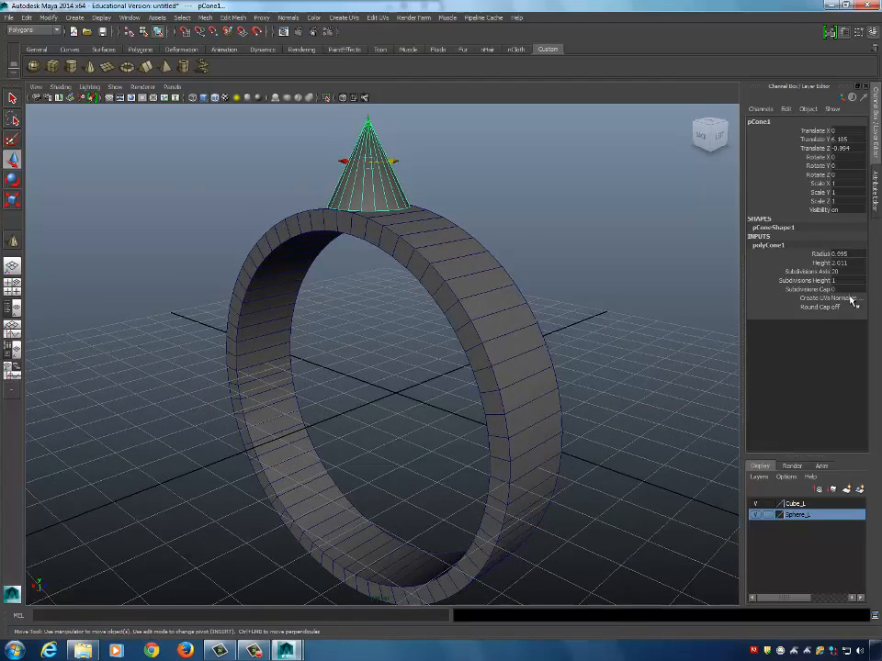
pyautogui.click(817, 254)
pyautogui.moveTo(616, 274)
pyautogui.mouseDown(button='middle')
pyautogui.moveTo(609, 274)
pyautogui.moveTo(631, 275)
pyautogui.mouseUp(button='middle')
pyautogui.click(821, 262)
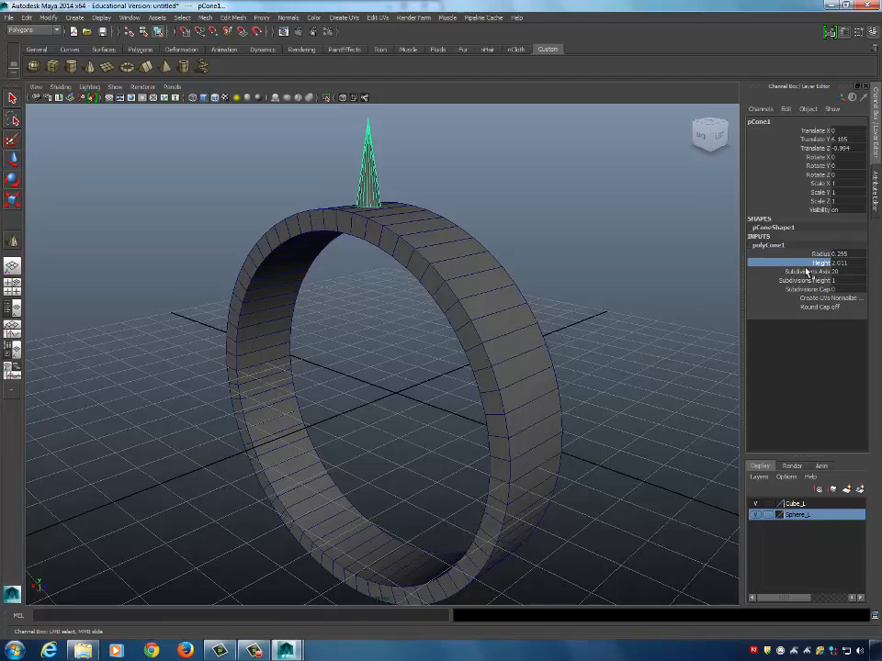
pyautogui.moveTo(707, 282); pyautogui.dragTo(690, 282, button='middle')
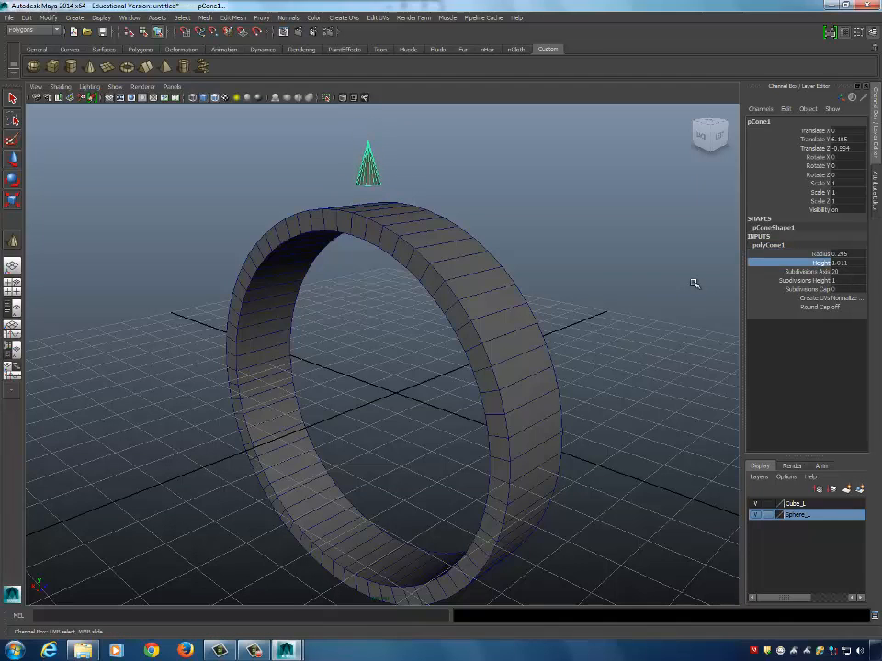
# Check the shrunken cone above the ring and undo its radius and height changes.
pyautogui.keyDown('alt'); pyautogui.moveTo(692, 281); pyautogui.dragTo(627, 312); pyautogui.keyUp('alt')
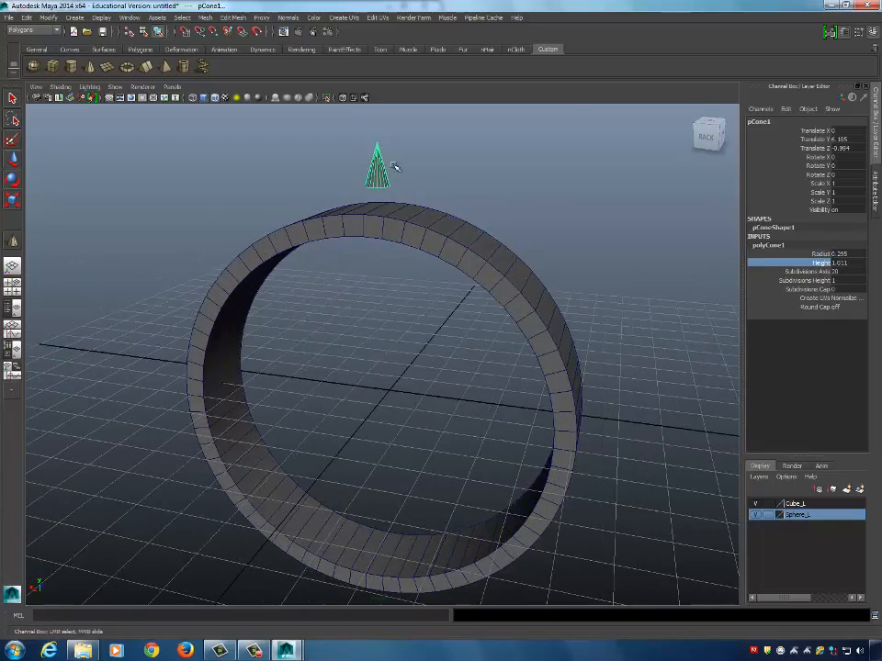
pyautogui.keyDown('alt'); pyautogui.moveTo(398, 165); pyautogui.dragTo(363, 167); pyautogui.keyUp('alt')
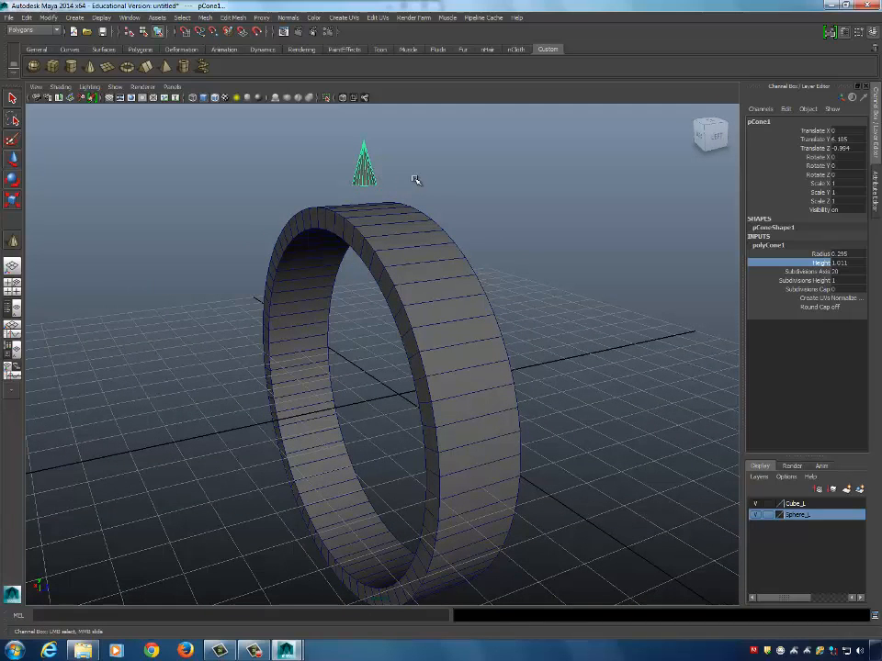
pyautogui.hotkey('ctrl', 'z')
pyautogui.hotkey('ctrl', 'z')
# Raise the cone above the ring to a Y position of about 7.369.
pyautogui.keyDown('alt'); pyautogui.moveTo(422, 212); pyautogui.dragTo(429, 202); pyautogui.keyUp('alt')
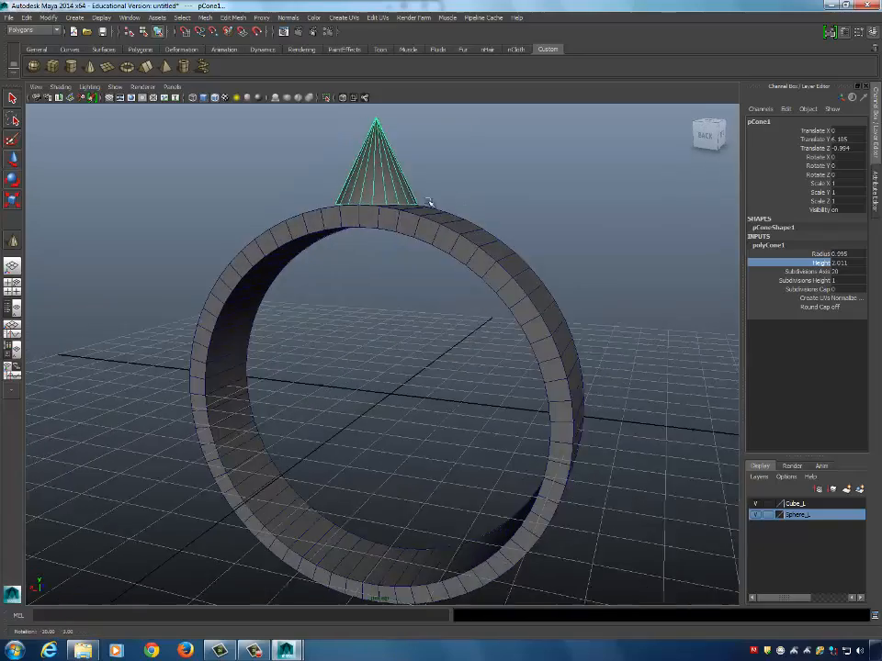
pyautogui.keyDown('alt'); pyautogui.moveTo(429, 202); pyautogui.dragTo(446, 241, button='right'); pyautogui.keyUp('alt')
pyautogui.keyDown('alt'); pyautogui.moveTo(446, 240); pyautogui.dragTo(433, 296, button='middle'); pyautogui.keyUp('alt')
pyautogui.keyDown('alt'); pyautogui.moveTo(434, 296); pyautogui.dragTo(432, 260); pyautogui.keyUp('alt')
pyautogui.keyDown('alt'); pyautogui.moveTo(433, 259); pyautogui.dragTo(384, 273, button='right'); pyautogui.keyUp('alt')
pyautogui.keyDown('alt'); pyautogui.moveTo(384, 274); pyautogui.dragTo(391, 241); pyautogui.keyUp('alt')
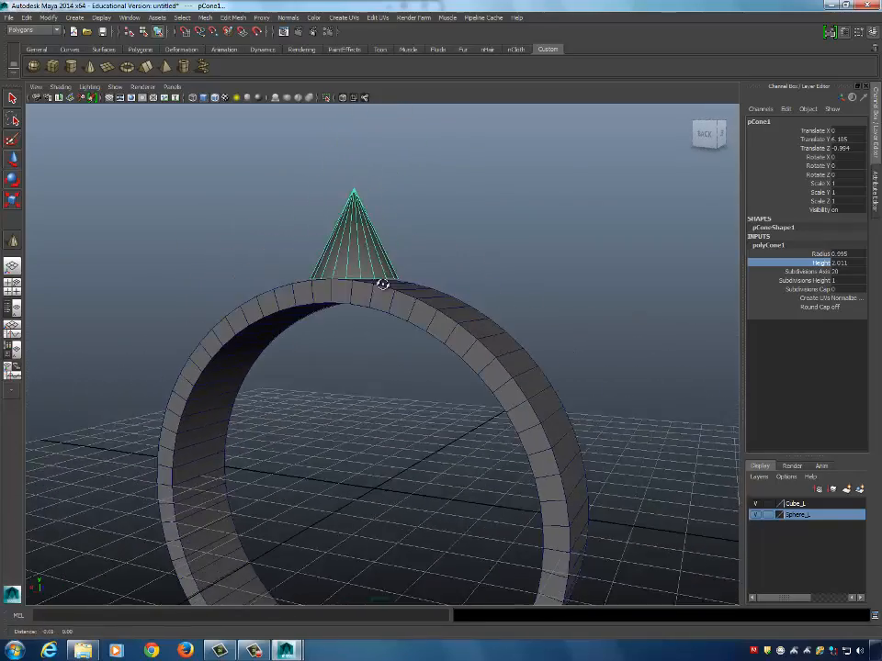
pyautogui.press('w')
pyautogui.moveTo(358, 195); pyautogui.dragTo(362, 138)
pyautogui.keyDown('alt'); pyautogui.moveTo(395, 183); pyautogui.dragTo(402, 232); pyautogui.keyUp('alt')
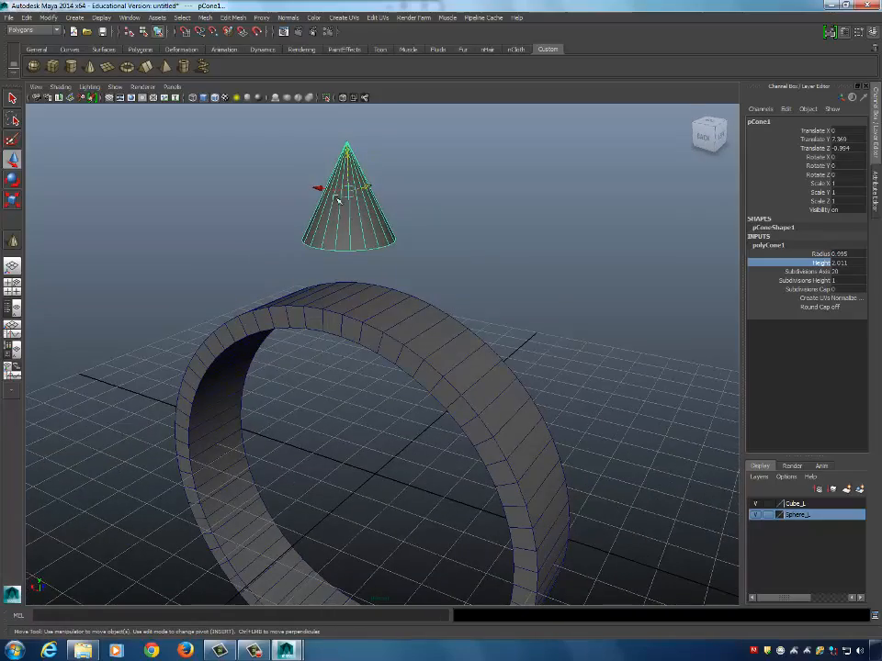
pyautogui.keyDown('alt'); pyautogui.moveTo(313, 244); pyautogui.dragTo(262, 248); pyautogui.keyUp('alt')
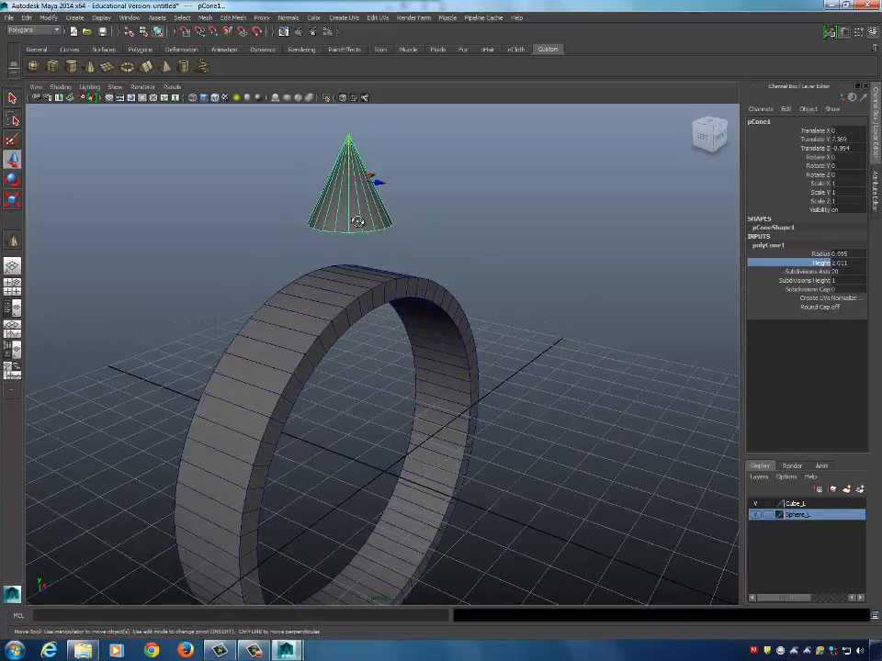
pyautogui.keyDown('alt'); pyautogui.moveTo(358, 218); pyautogui.dragTo(415, 278); pyautogui.keyUp('alt')
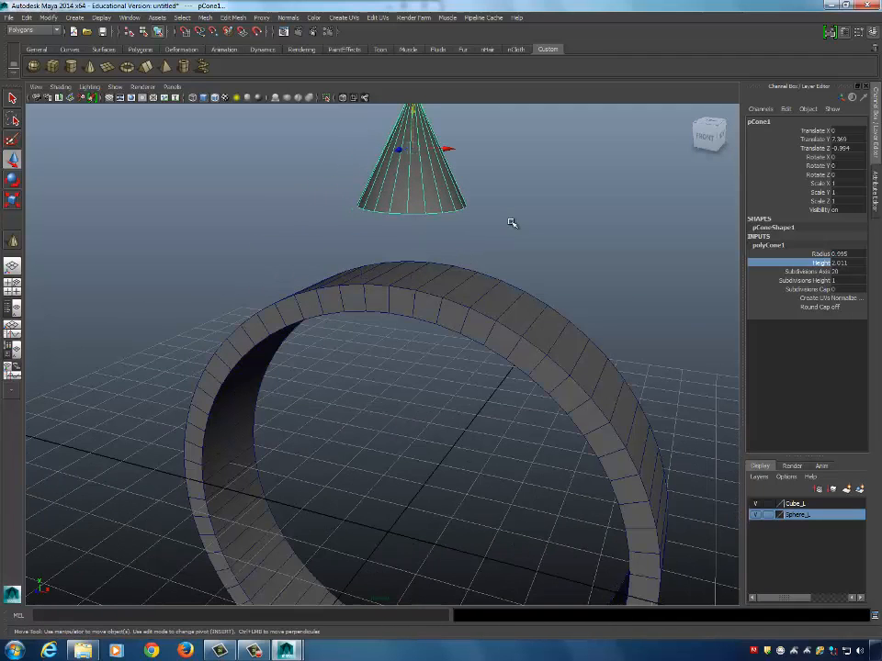
pyautogui.keyDown('alt'); pyautogui.moveTo(512, 222); pyautogui.dragTo(423, 173); pyautogui.keyUp('alt')
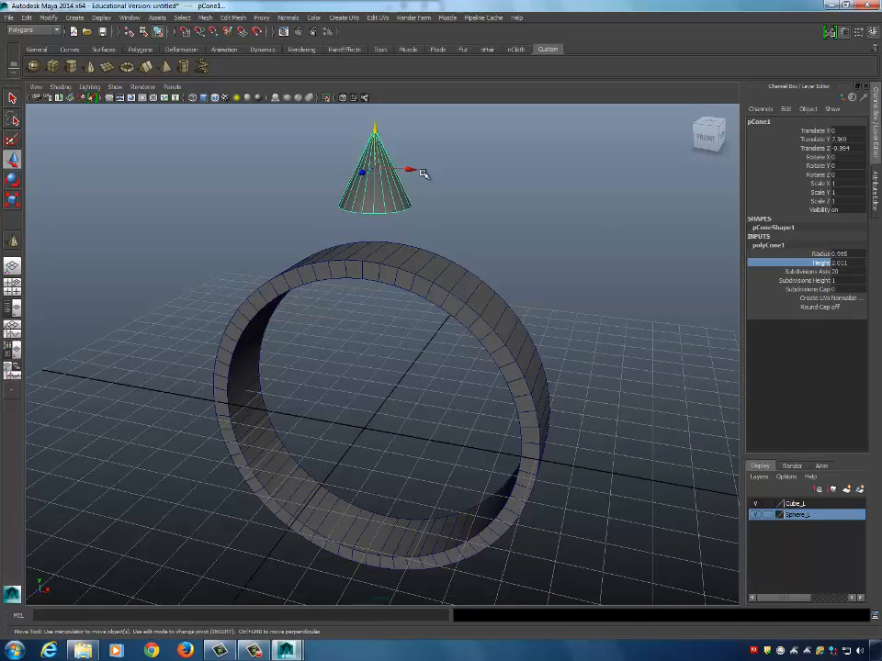
# Try switching pivot editing on and off for the cone above the ring.
pyautogui.press('Insert')
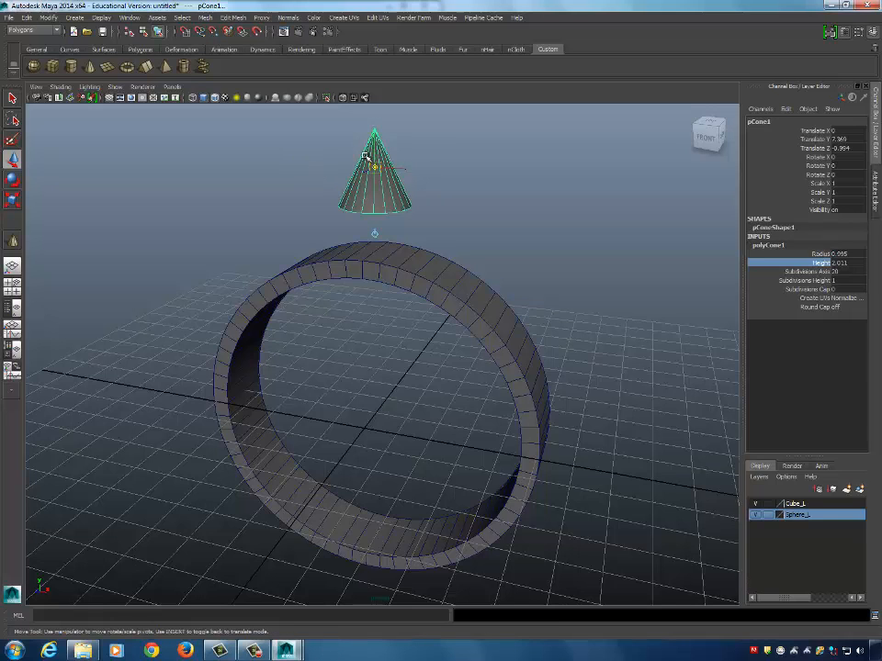
pyautogui.scroll(2, 390, 157)
pyautogui.scroll(2, 389, 156)
pyautogui.press('Insert')
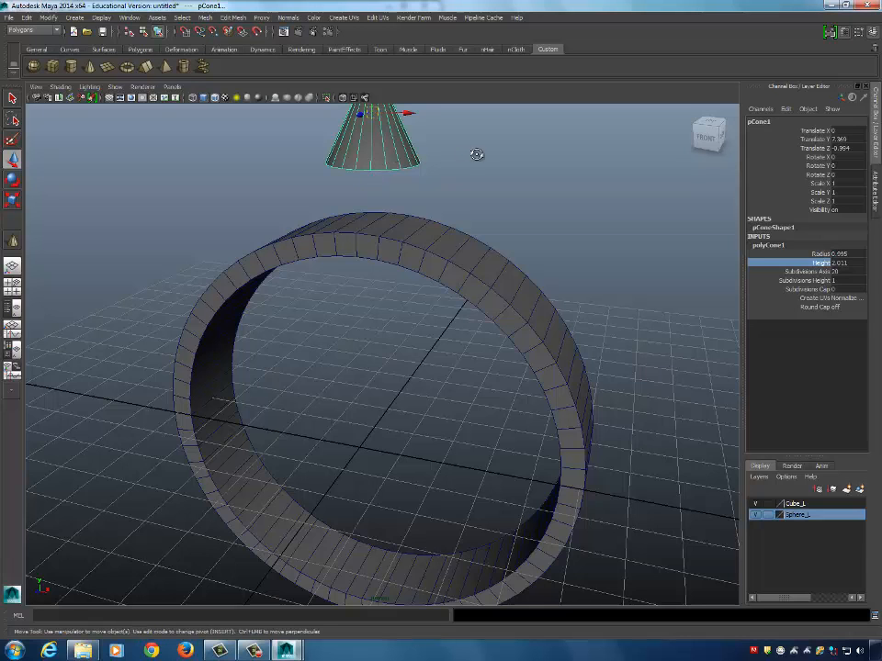
pyautogui.keyDown('alt'); pyautogui.moveTo(477, 153); pyautogui.dragTo(363, 166, button='right'); pyautogui.keyUp('alt')
pyautogui.press('Insert')
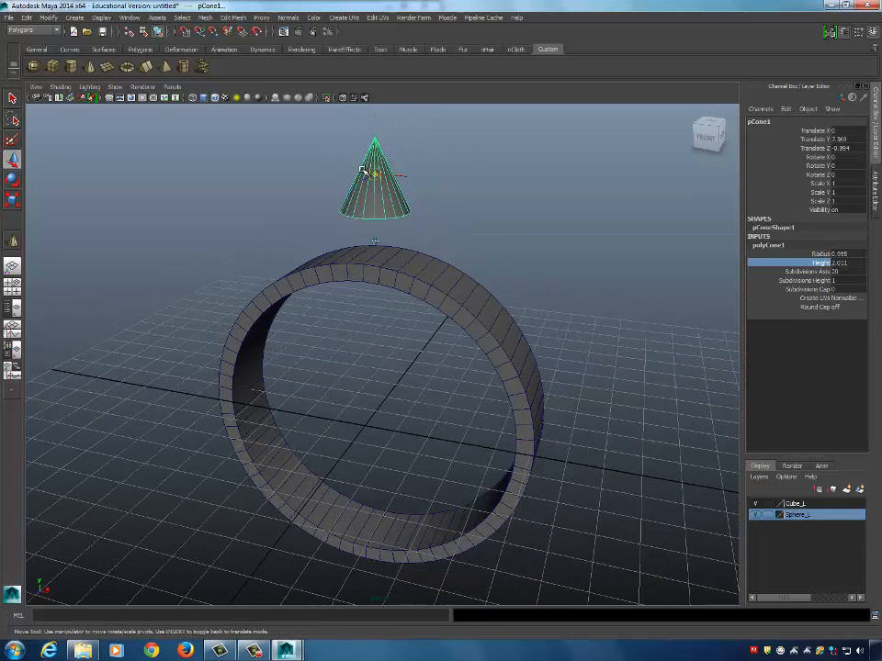
pyautogui.press('Insert')
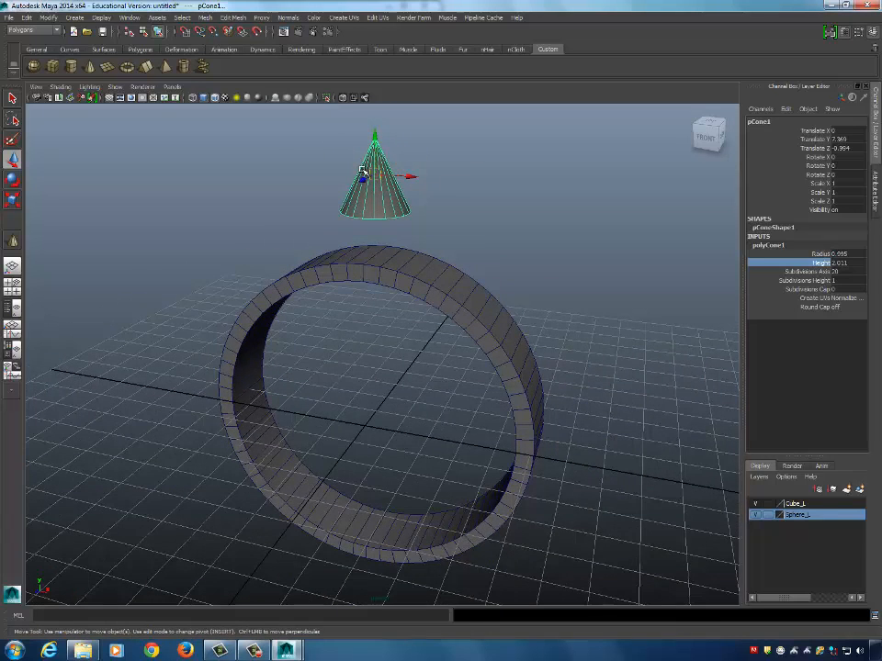
# In the front view, shift the cone's pivot straight down from its middle to its base.
pyautogui.press('Insert')
pyautogui.press('Insert')
pyautogui.press('space')
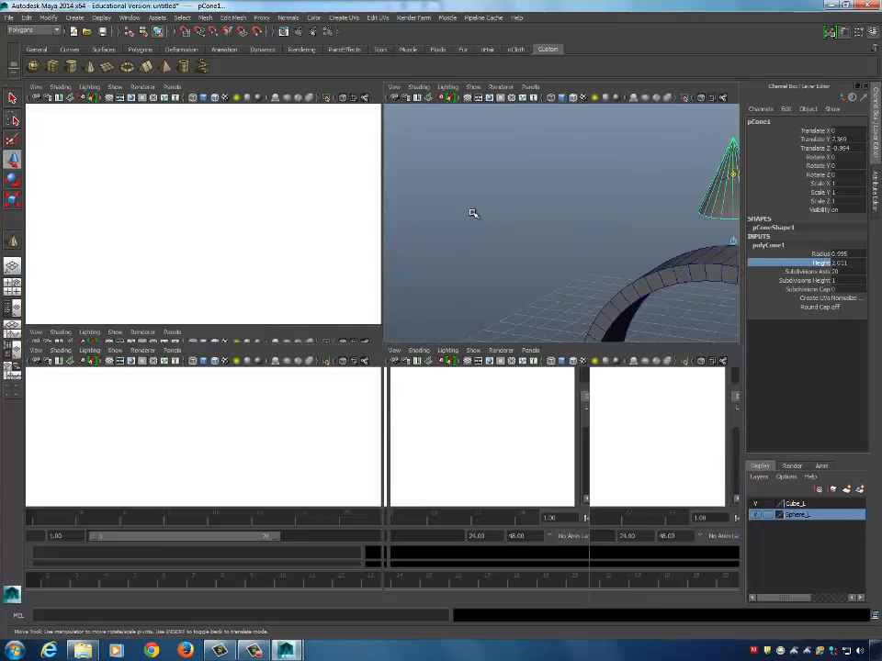
pyautogui.press('space')
pyautogui.keyDown('alt'); pyautogui.click(272, 227); pyautogui.keyUp('alt')
pyautogui.keyDown('alt'); pyautogui.moveTo(272, 227); pyautogui.dragTo(385, 346, button='right'); pyautogui.keyUp('alt')
pyautogui.keyDown('alt'); pyautogui.moveTo(385, 346); pyautogui.dragTo(375, 501, button='middle'); pyautogui.keyUp('alt')
pyautogui.keyDown('alt'); pyautogui.moveTo(490, 273); pyautogui.dragTo(597, 312, button='right'); pyautogui.keyUp('alt')
pyautogui.keyDown('alt'); pyautogui.moveTo(318, 373); pyautogui.dragTo(315, 490, button='middle'); pyautogui.keyUp('alt')
pyautogui.keyDown('alt'); pyautogui.moveTo(464, 322); pyautogui.dragTo(538, 344, button='right'); pyautogui.keyUp('alt')
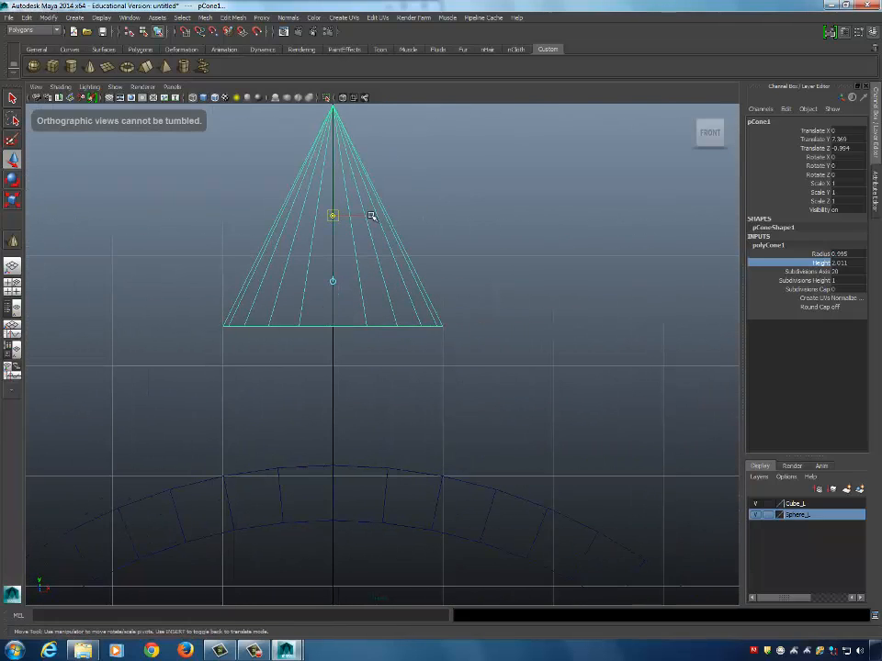
pyautogui.moveTo(333, 193); pyautogui.dragTo(332, 299)
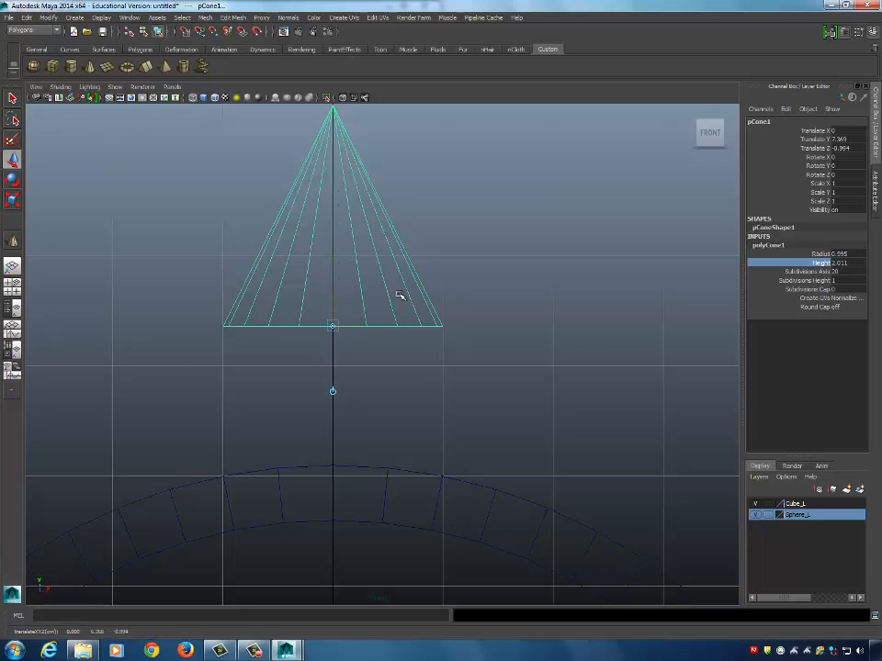
# Fine-tune the pivot onto the cone's base line at a Y of about 6.362 and finish pivot editing.
pyautogui.keyDown('alt'); pyautogui.moveTo(375, 352); pyautogui.dragTo(464, 370, button='right'); pyautogui.keyUp('alt')
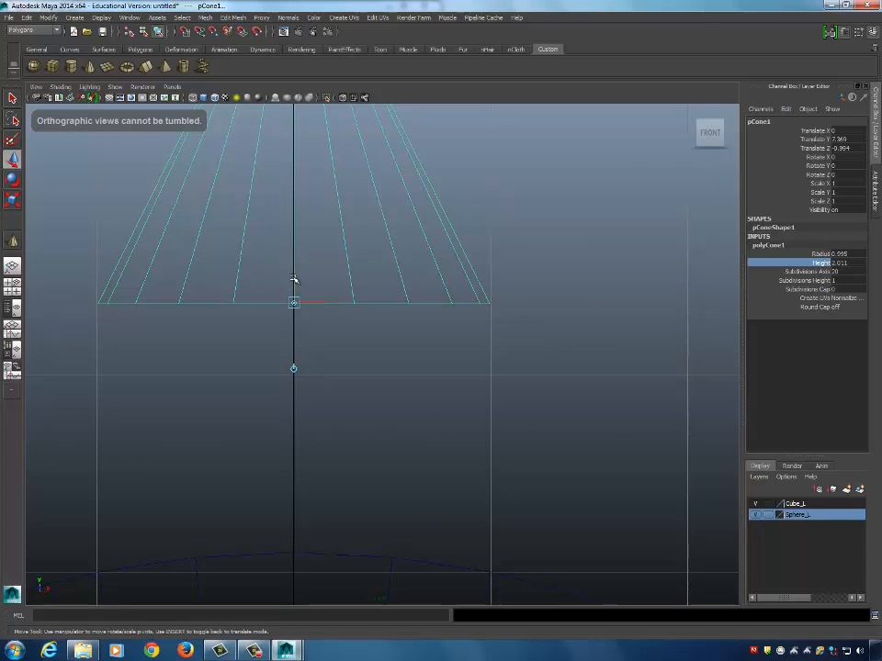
pyautogui.moveTo(293, 278); pyautogui.dragTo(294, 277)
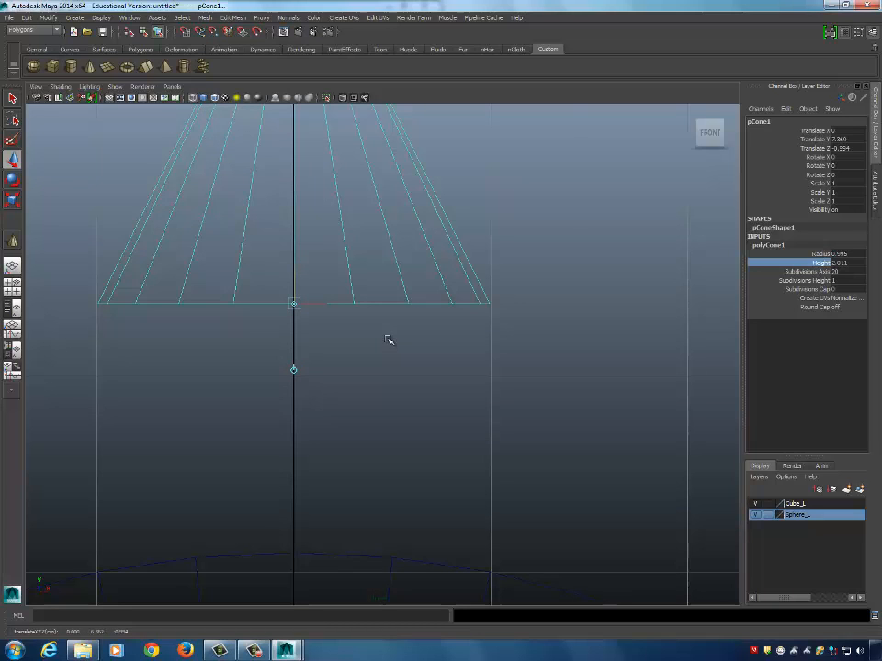
pyautogui.press('space')
pyautogui.press('Insert')
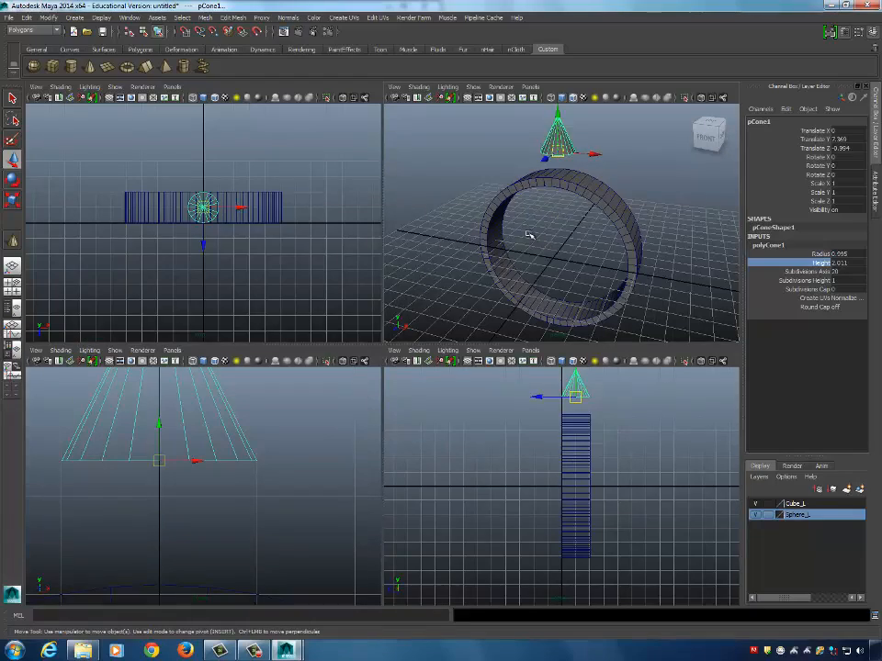
# Lower the cone onto the top of the ring at Translate Y about 5.934 and scale it uniformly to about 0.72.
pyautogui.press('space')
pyautogui.keyDown('alt'); pyautogui.moveTo(514, 220); pyautogui.dragTo(398, 227); pyautogui.keyUp('alt')
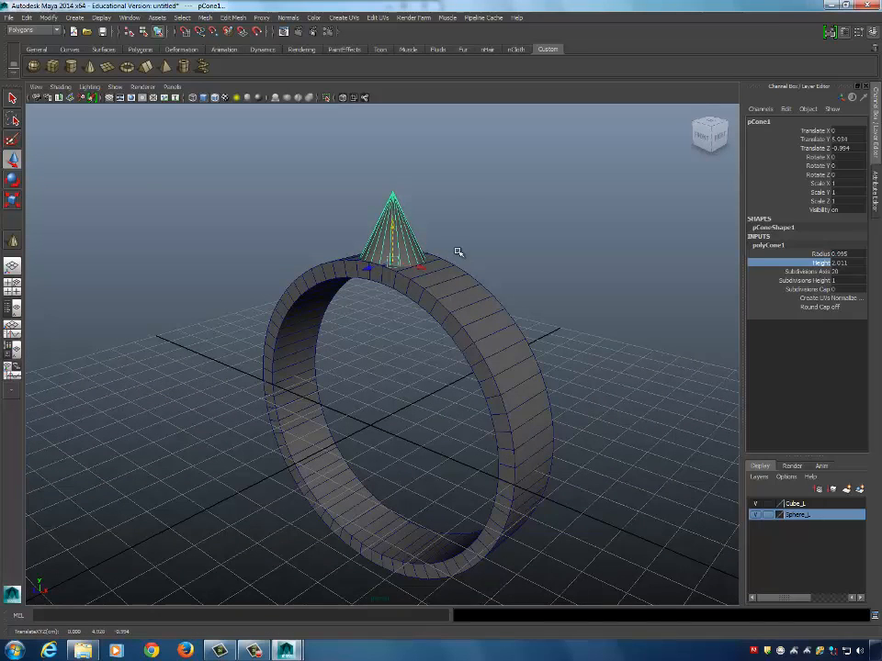
pyautogui.press('r')
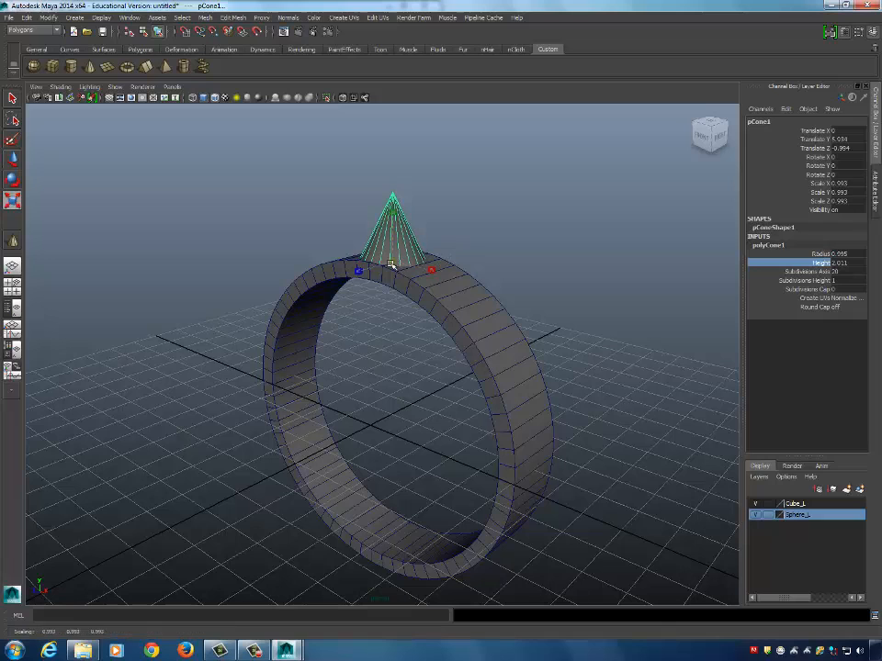
pyautogui.moveTo(393, 263); pyautogui.dragTo(373, 288)
# Reshape the cone into a narrow spike by scaling X and Z to about 0.519 and Y to about 1.025.
pyautogui.keyDown('alt'); pyautogui.moveTo(436, 293); pyautogui.dragTo(522, 295); pyautogui.keyUp('alt')
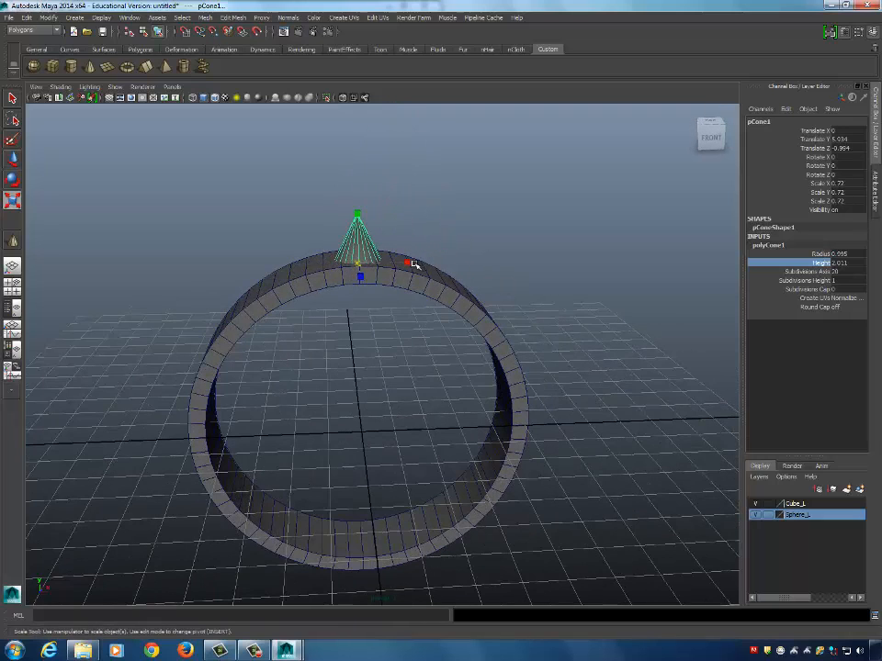
pyautogui.moveTo(358, 264); pyautogui.dragTo(372, 138)
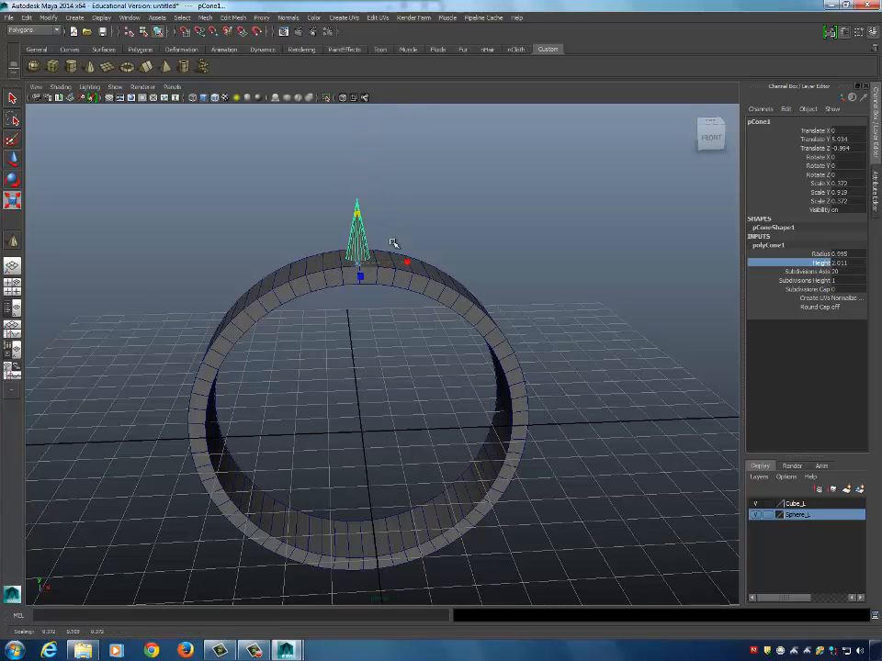
pyautogui.moveTo(362, 263); pyautogui.dragTo(364, 231)
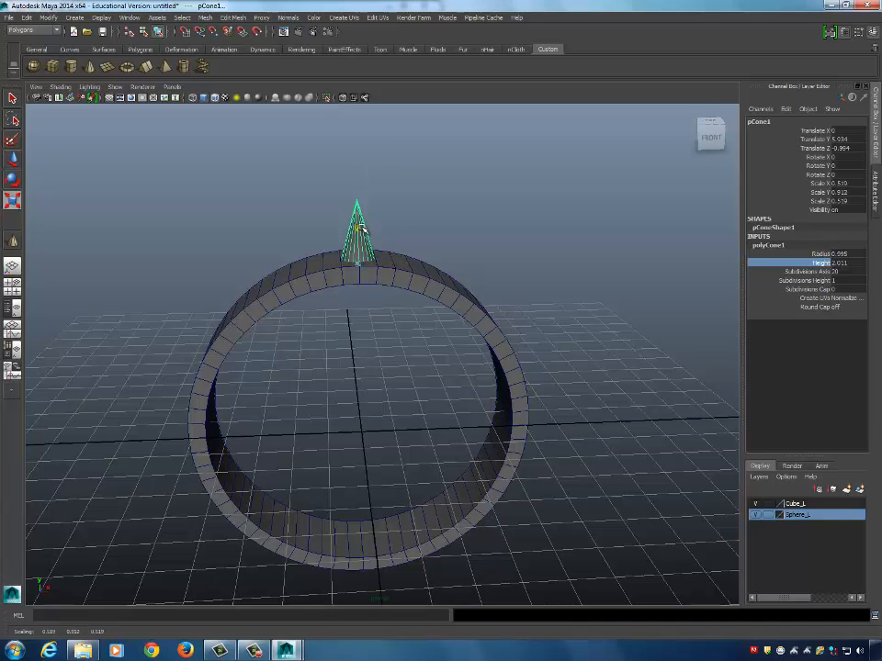
pyautogui.keyDown('alt'); pyautogui.moveTo(420, 235); pyautogui.dragTo(377, 240, button='right'); pyautogui.keyUp('alt')
pyautogui.moveTo(362, 205); pyautogui.dragTo(363, 200)
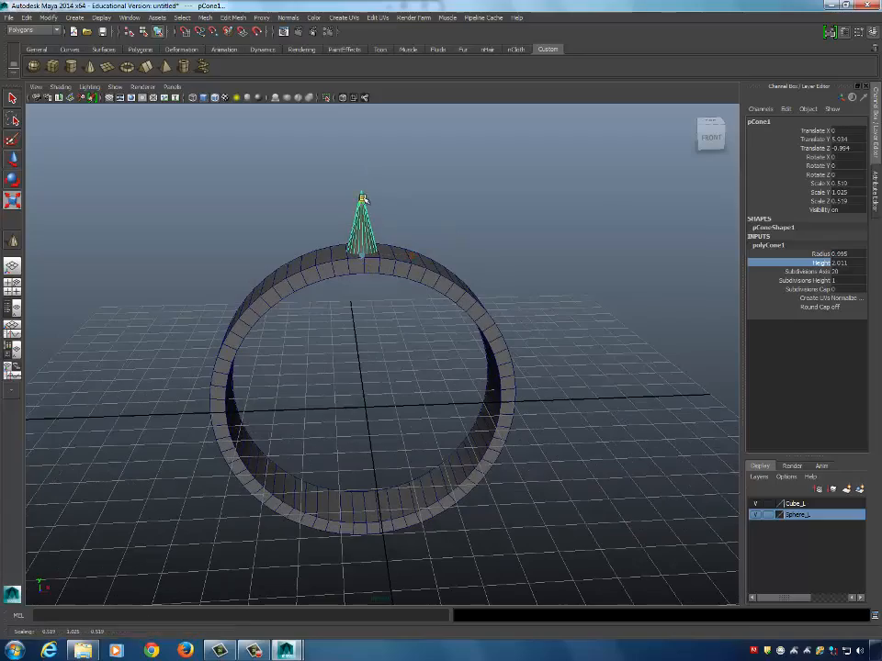
# Examine up close and from the front how the narrow spike sits on the ring.
pyautogui.keyDown('alt'); pyautogui.moveTo(386, 235); pyautogui.dragTo(449, 272); pyautogui.keyUp('alt')
pyautogui.scroll(1, 507, 248)
pyautogui.press('f')
pyautogui.scroll(-5, 449, 272)
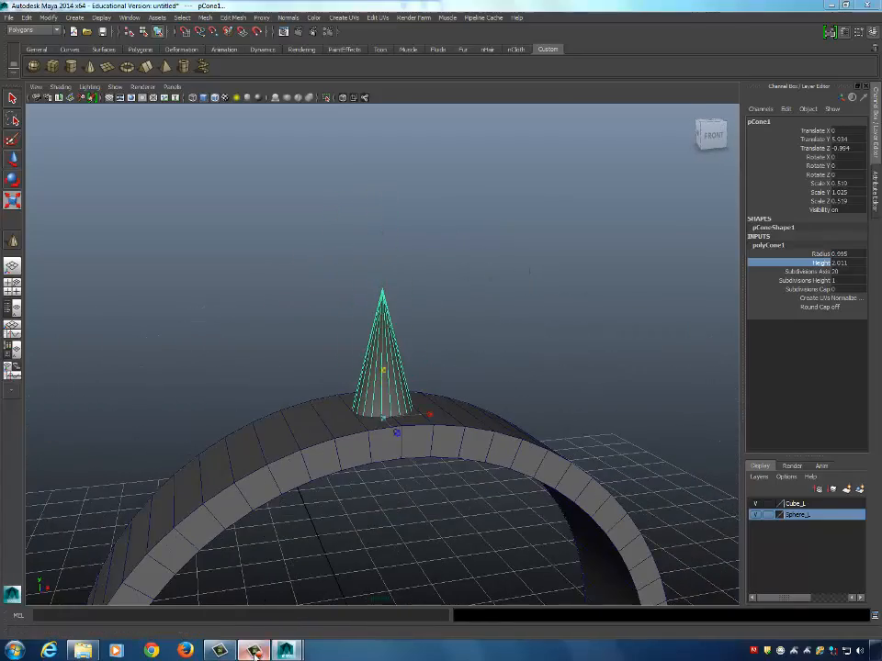
pyautogui.click(230, 649)
pyautogui.click(832, 601)
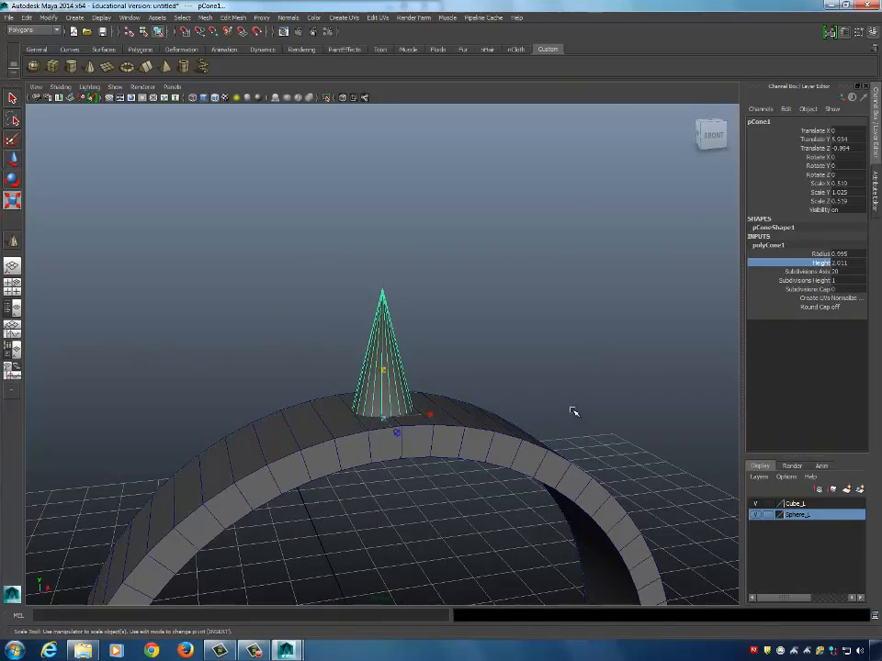
pyautogui.keyDown('alt'); pyautogui.moveTo(515, 382); pyautogui.dragTo(452, 378, button='right'); pyautogui.keyUp('alt')
pyautogui.keyDown('alt'); pyautogui.moveTo(454, 378); pyautogui.dragTo(460, 270, button='middle'); pyautogui.keyUp('alt')
pyautogui.keyDown('alt'); pyautogui.moveTo(448, 274); pyautogui.dragTo(486, 272); pyautogui.keyUp('alt')
# Duplicate the spike and move the copy sideways along the ring to Translate X about 1.658.
pyautogui.press('q')
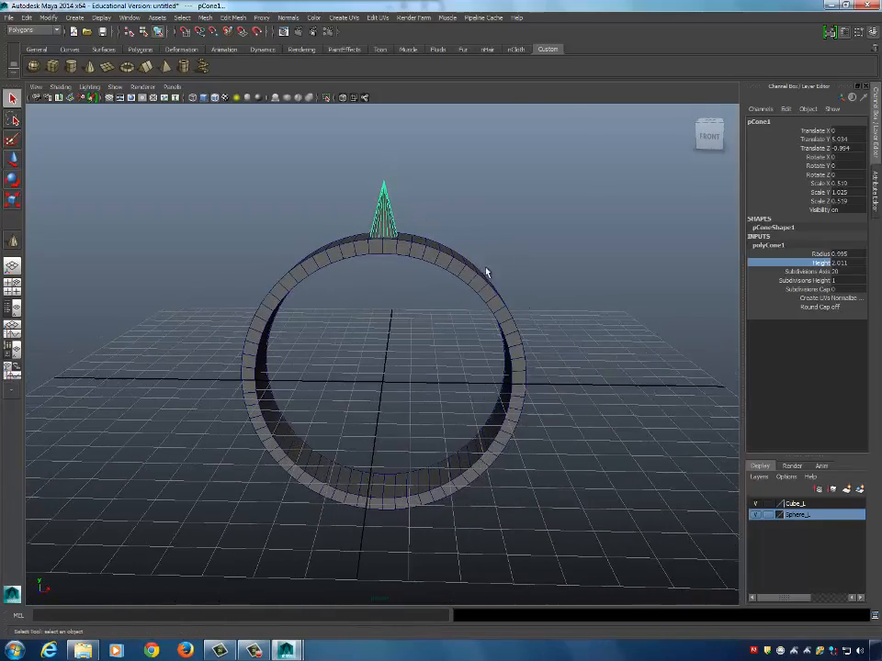
pyautogui.click(379, 225)
pyautogui.keyDown('alt'); pyautogui.moveTo(379, 225); pyautogui.dragTo(435, 221, button='right'); pyautogui.keyUp('alt')
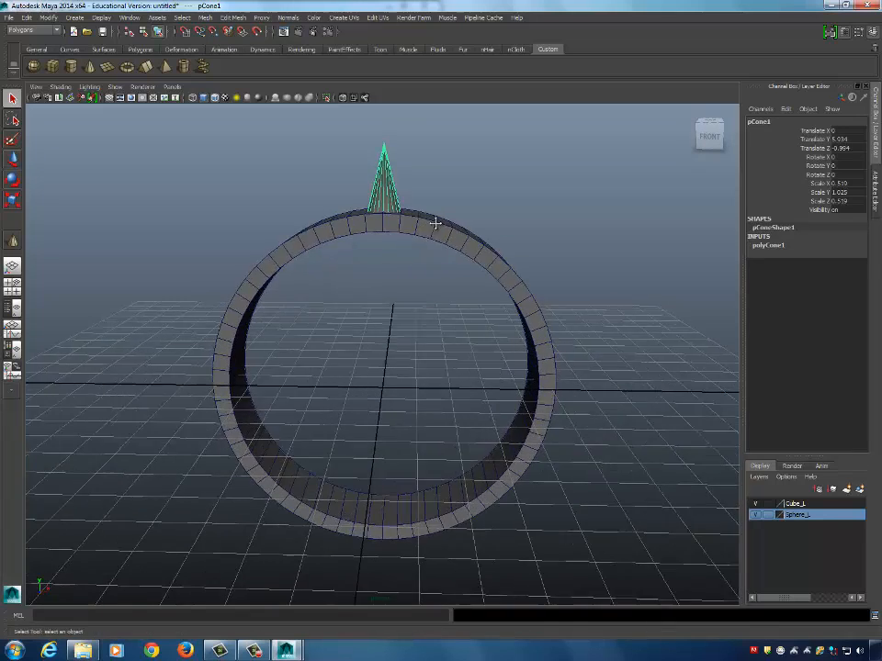
pyautogui.keyDown('alt'); pyautogui.moveTo(435, 221); pyautogui.dragTo(411, 245); pyautogui.keyUp('alt')
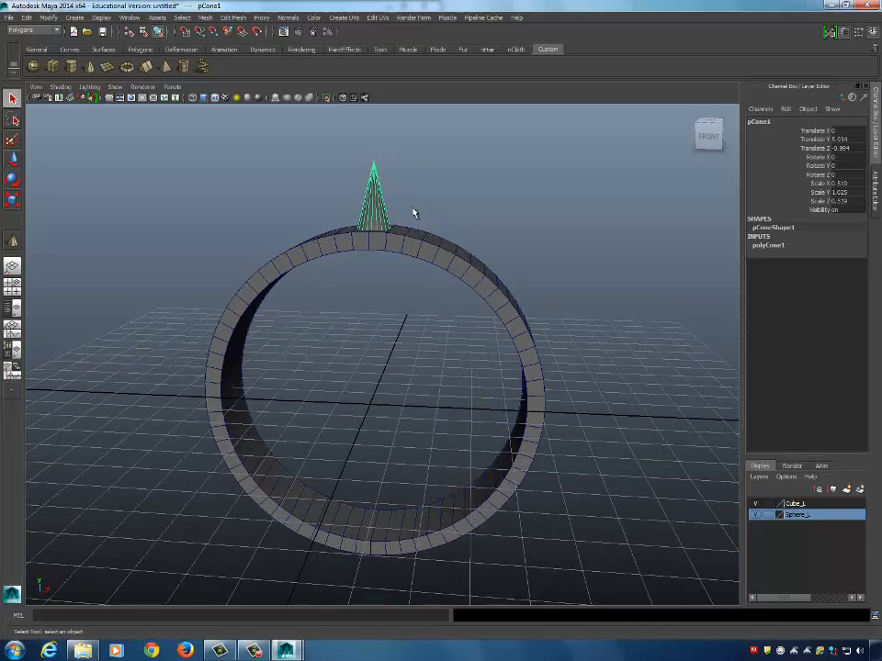
pyautogui.hotkey('ctrl', 'd')
pyautogui.press('w')
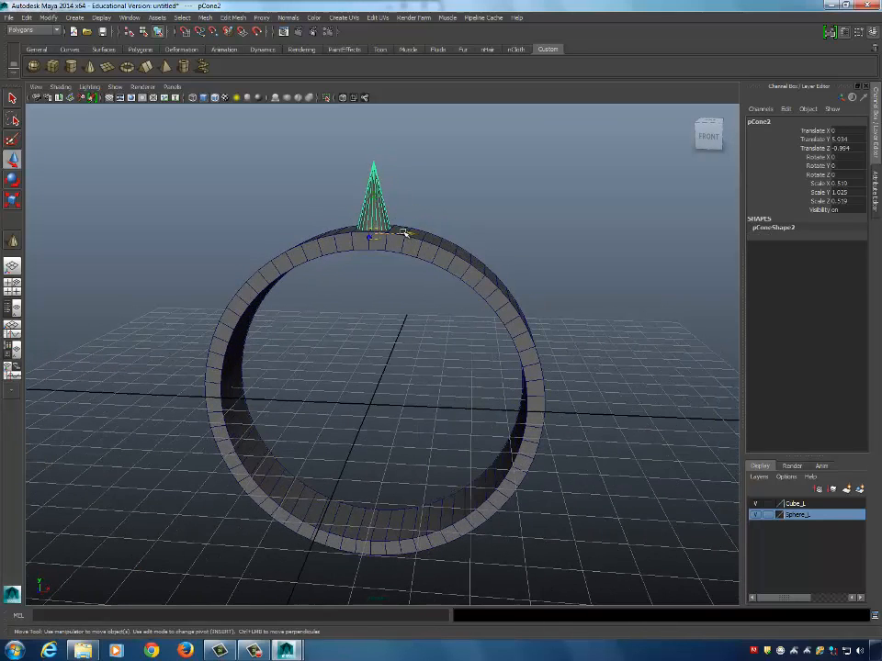
pyautogui.moveTo(409, 234); pyautogui.dragTo(468, 233)
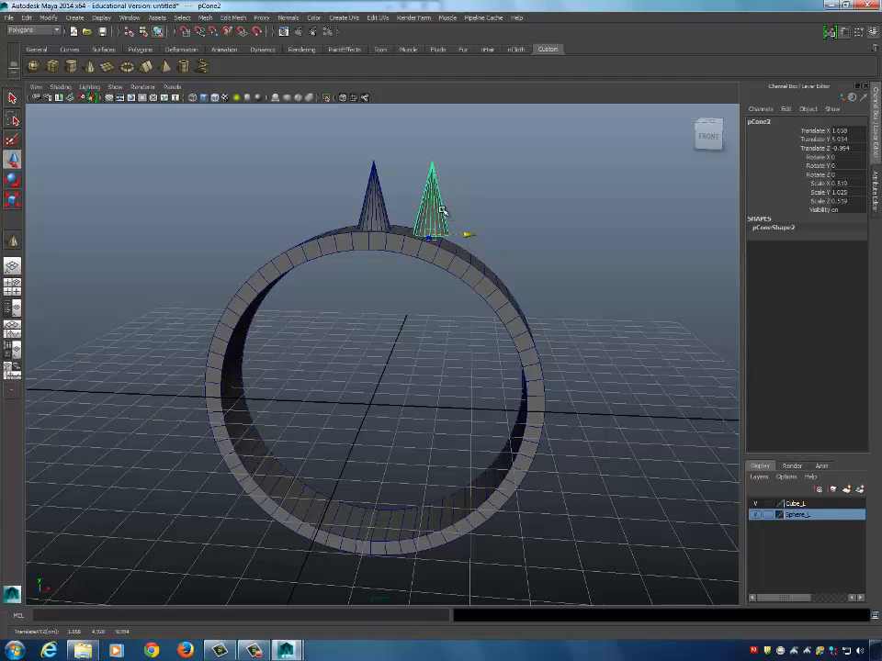
# Lower the copied spike to Translate Y about 5.626 and tilt it about -18.309 degrees around Z to follow the ring.
pyautogui.moveTo(432, 201); pyautogui.dragTo(469, 221)
pyautogui.press('e')
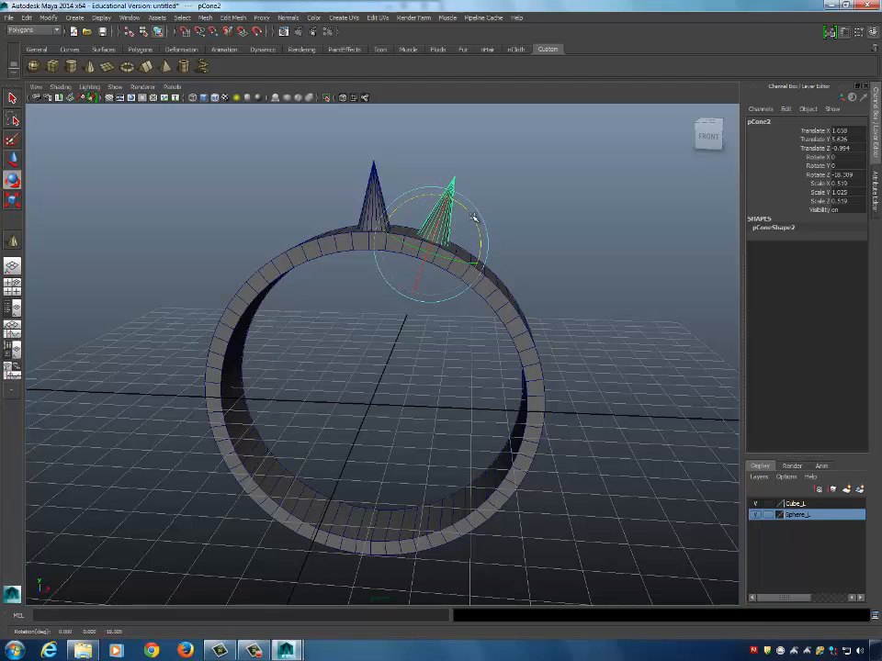
# Duplicate the tilted spike and move the copy farther around the ring to about X 3.809, Y 4.398.
pyautogui.hotkey('ctrl', 'shift', 's')
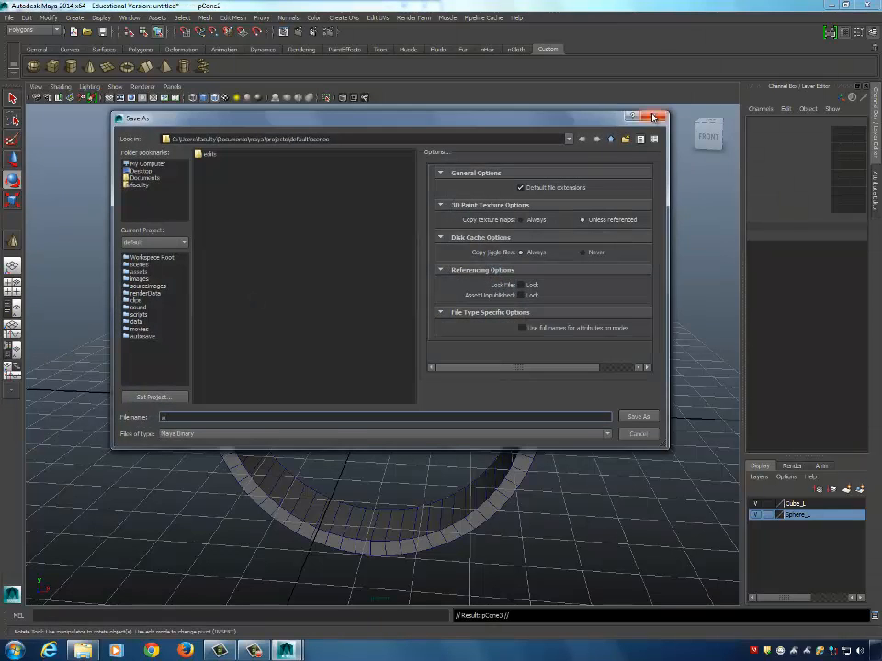
pyautogui.press('Escape')
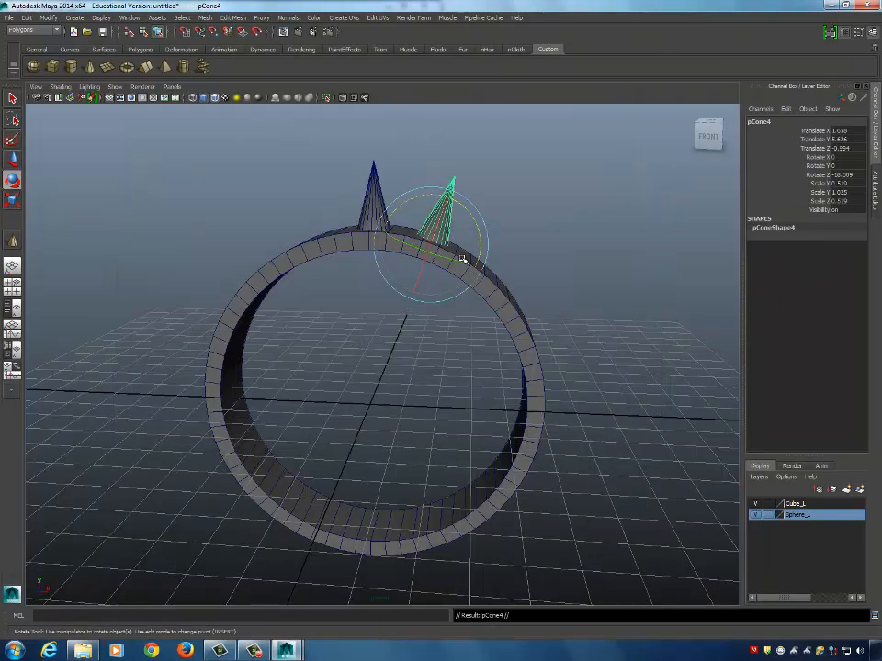
pyautogui.press('w')
pyautogui.moveTo(438, 248); pyautogui.dragTo(508, 270)
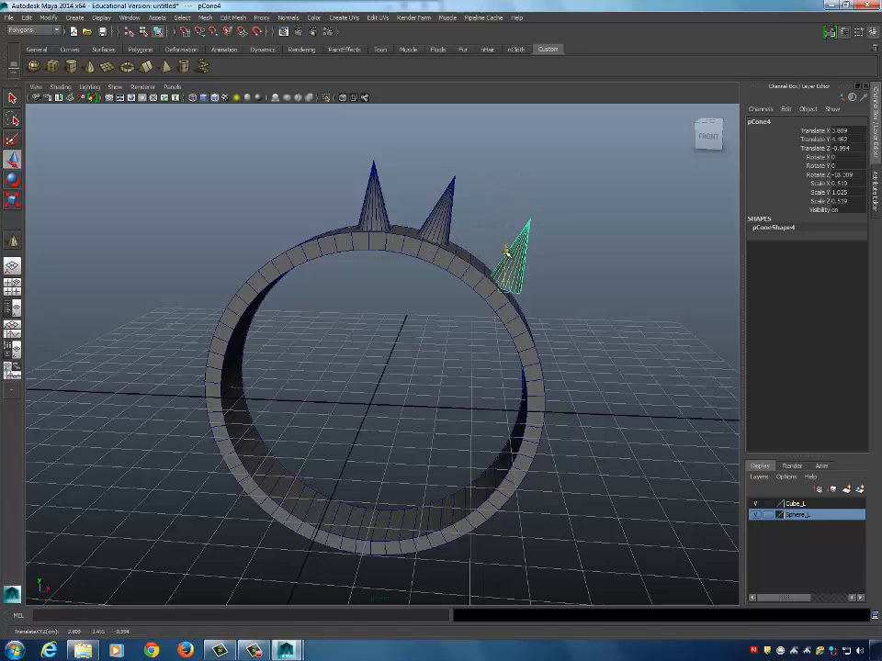
pyautogui.press('r')
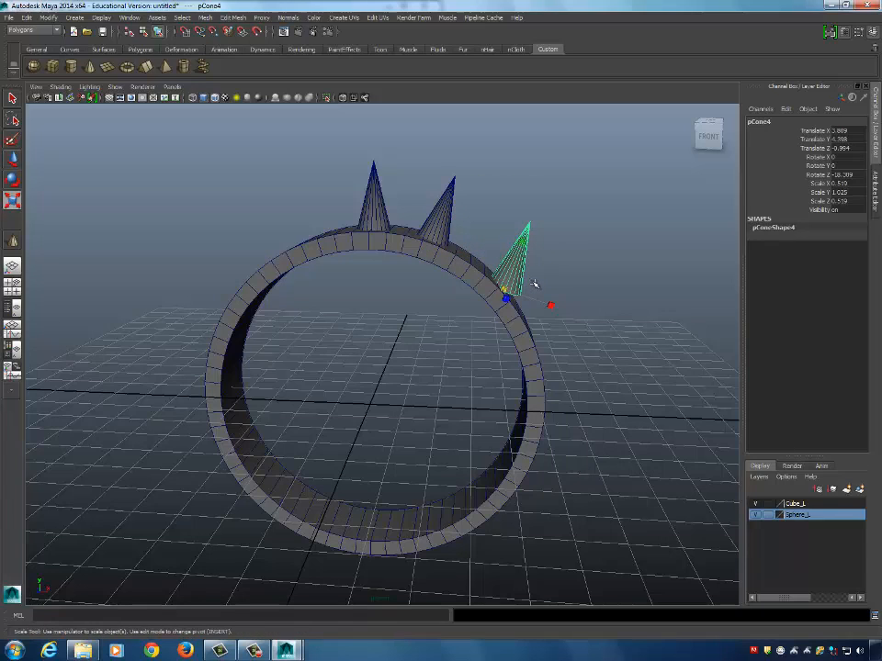
# Rotate the newest spike to about -44.988 degrees around Z so it points outward from the ring, and deselect it.
pyautogui.press('e')
pyautogui.moveTo(541, 266); pyautogui.dragTo(459, 226)
pyautogui.press('w')
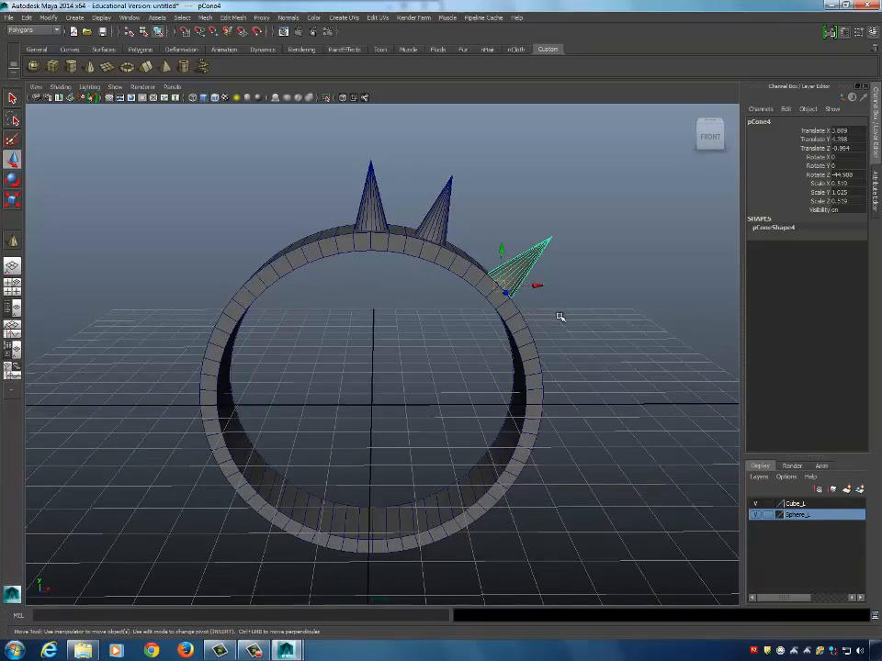
pyautogui.keyDown('alt'); pyautogui.moveTo(559, 317); pyautogui.dragTo(480, 274); pyautogui.keyUp('alt')
pyautogui.click(563, 276)
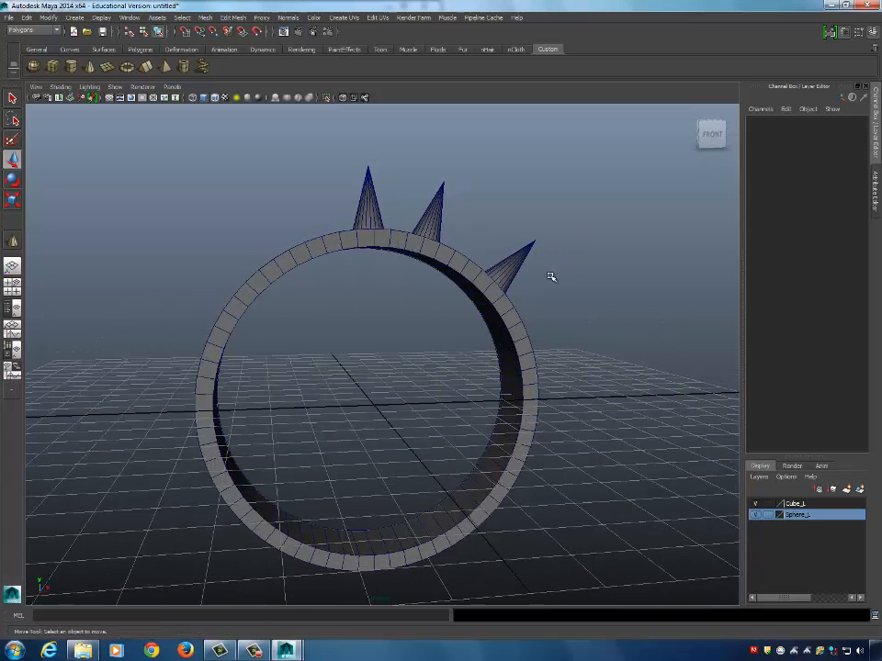
pyautogui.keyDown('alt'); pyautogui.moveTo(550, 276); pyautogui.dragTo(425, 239); pyautogui.keyUp('alt')
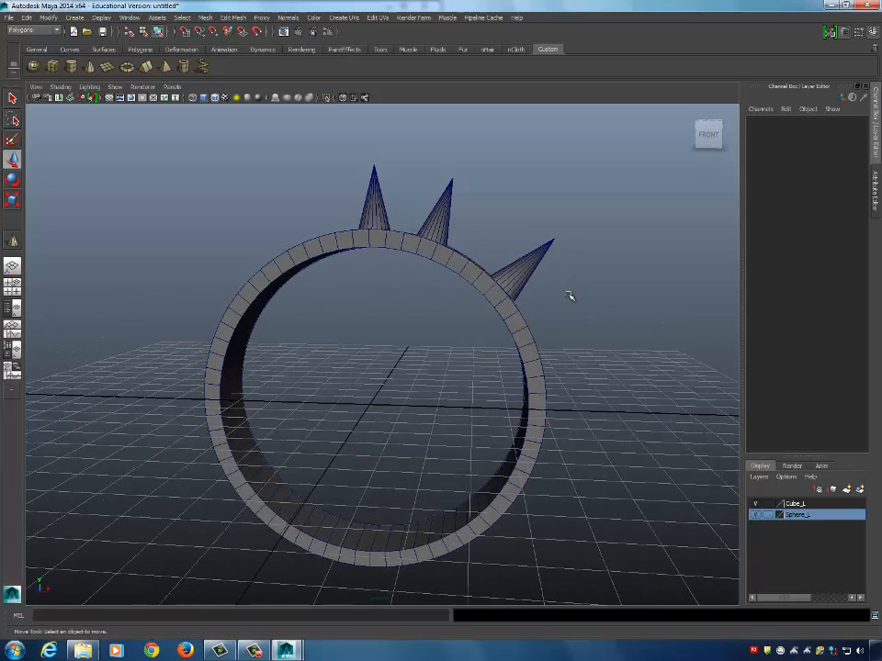
# Delete the two tilted spike copies from the ring, leaving only the original upright spike.
pyautogui.keyDown('alt'); pyautogui.moveTo(569, 296); pyautogui.dragTo(545, 294); pyautogui.keyUp('alt')
pyautogui.click(519, 272)
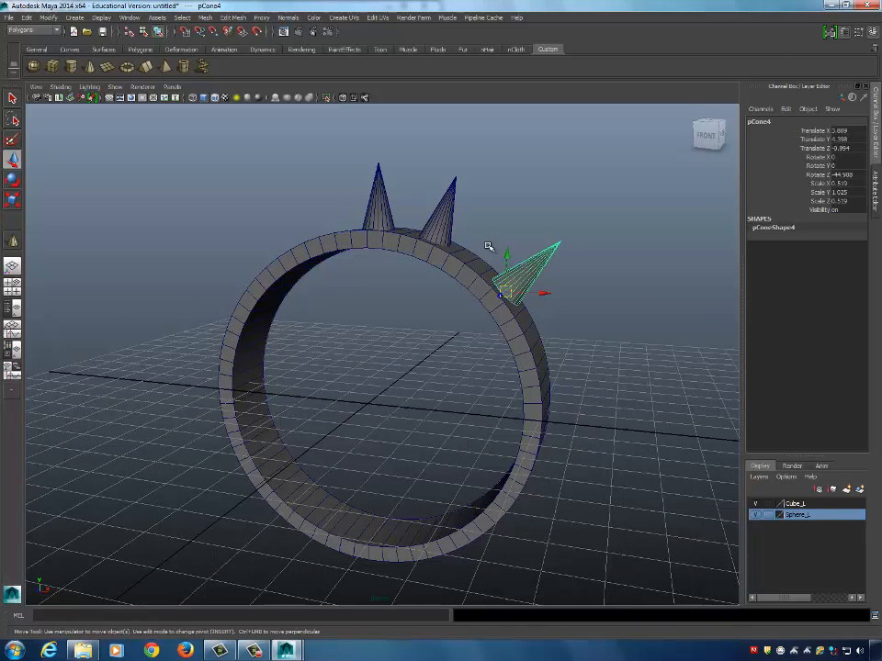
pyautogui.click(446, 217)
pyautogui.press('Delete')
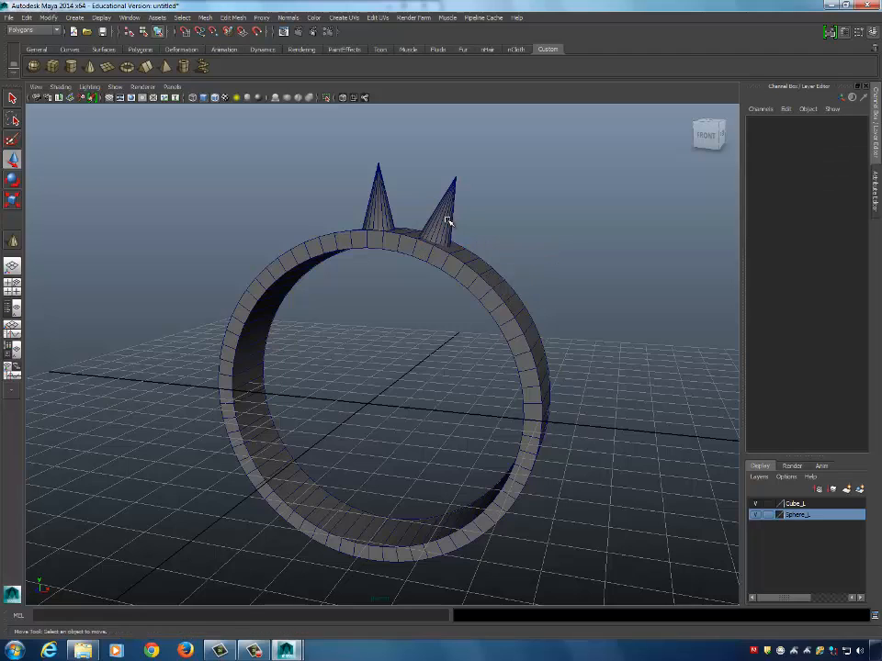
pyautogui.click(444, 211)
pyautogui.press('Delete')
# Select the original spike and move its pivot point down to the ring's center at the grid origin.
pyautogui.click(384, 197)
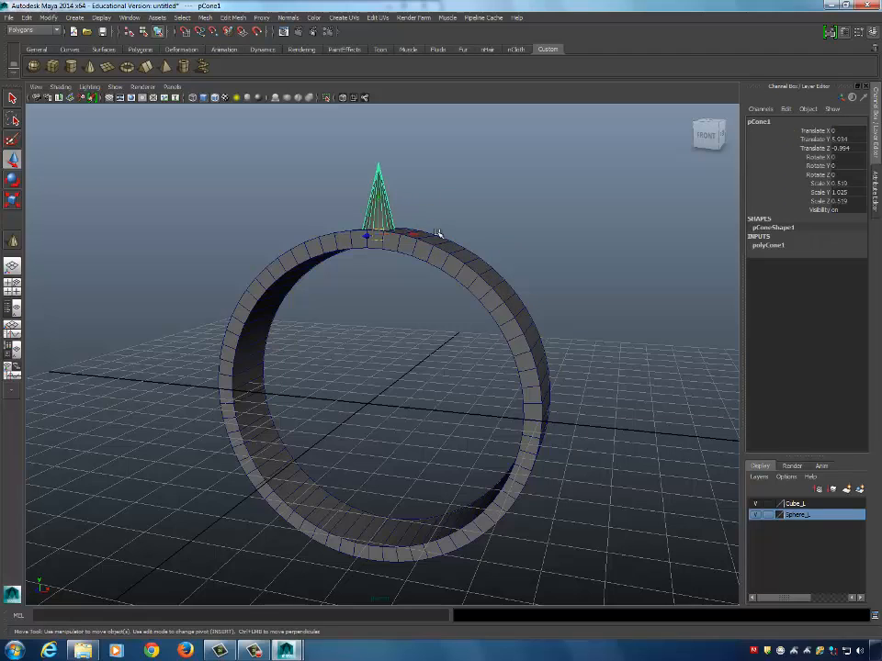
pyautogui.keyDown('alt'); pyautogui.moveTo(418, 271); pyautogui.dragTo(372, 257); pyautogui.keyUp('alt')
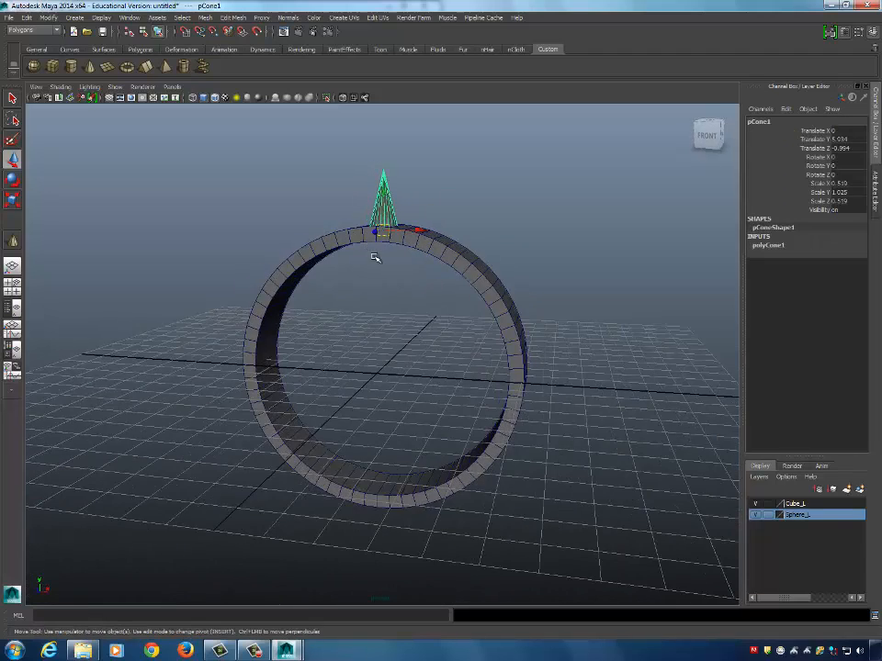
pyautogui.keyDown('alt'); pyautogui.moveTo(403, 198); pyautogui.dragTo(427, 222); pyautogui.keyUp('alt')
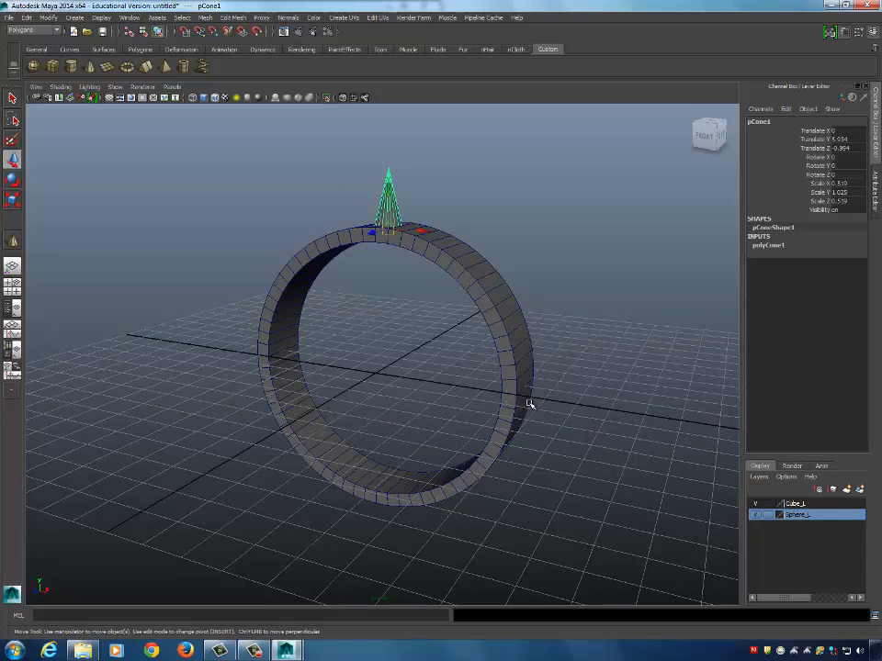
pyautogui.keyDown('alt'); pyautogui.moveTo(501, 368); pyautogui.dragTo(410, 262); pyautogui.keyUp('alt')
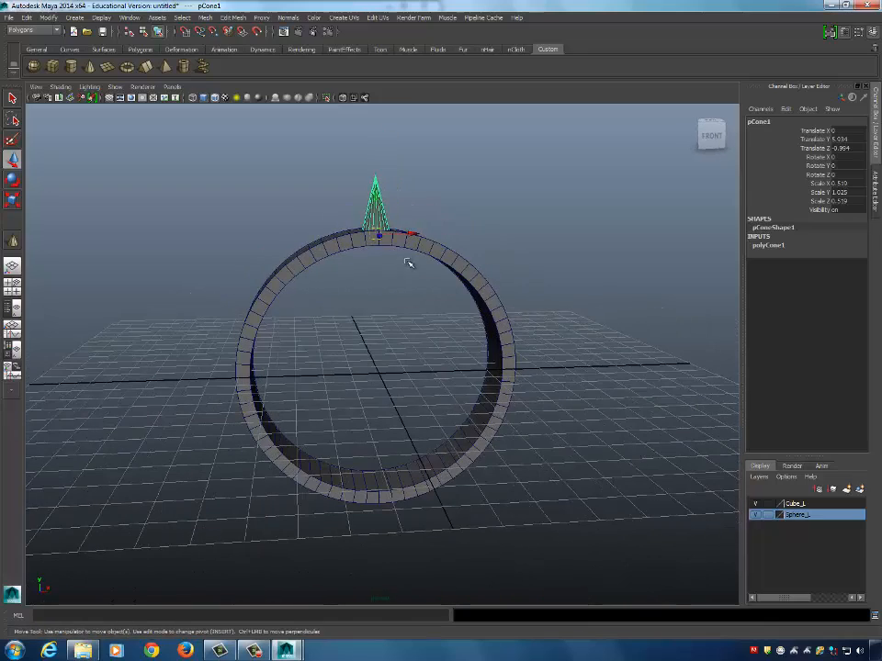
pyautogui.keyDown('alt'); pyautogui.moveTo(374, 232); pyautogui.dragTo(384, 274); pyautogui.keyUp('alt')
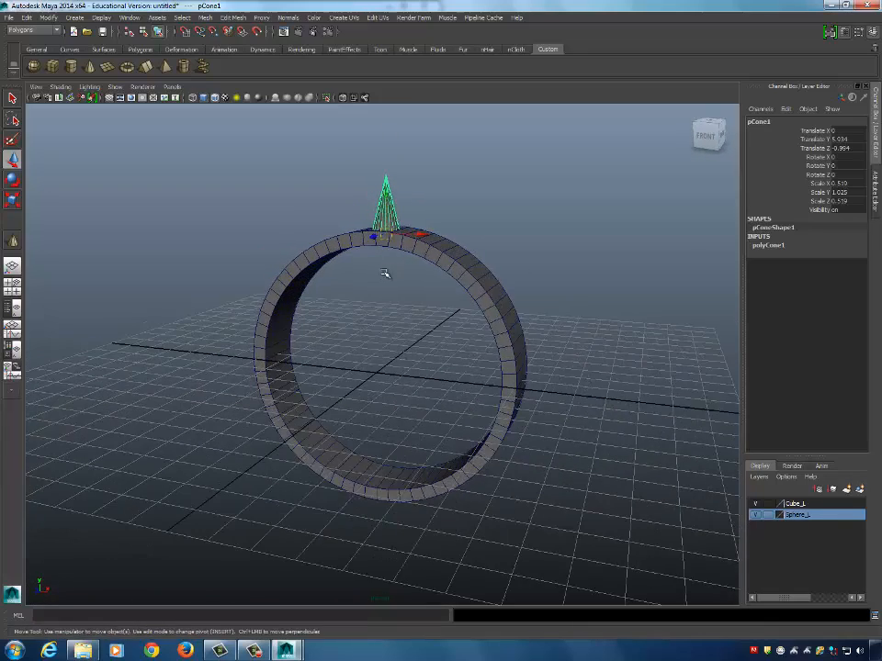
pyautogui.press('Insert')
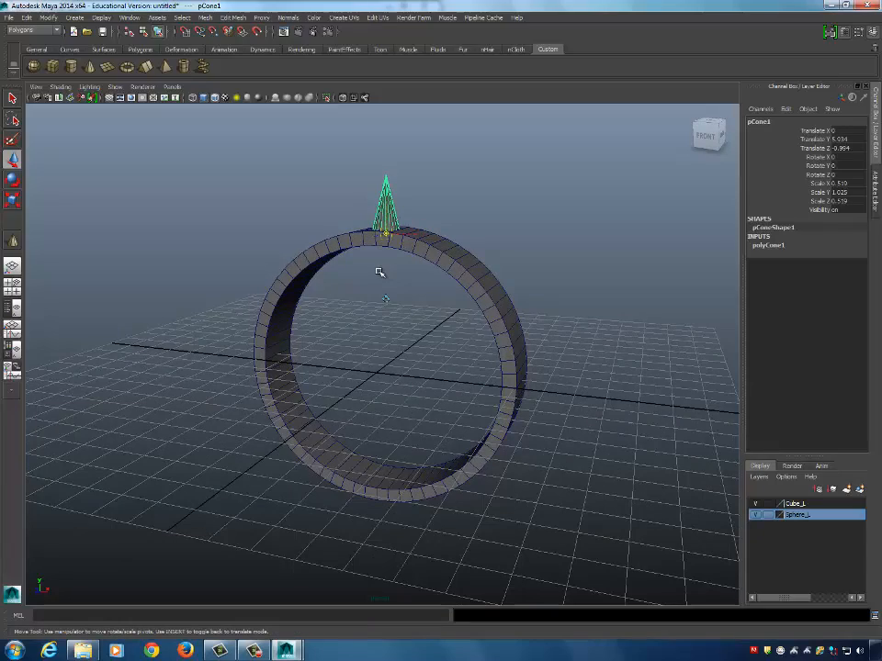
pyautogui.keyDown('alt'); pyautogui.moveTo(390, 276); pyautogui.dragTo(375, 371); pyautogui.keyUp('alt')
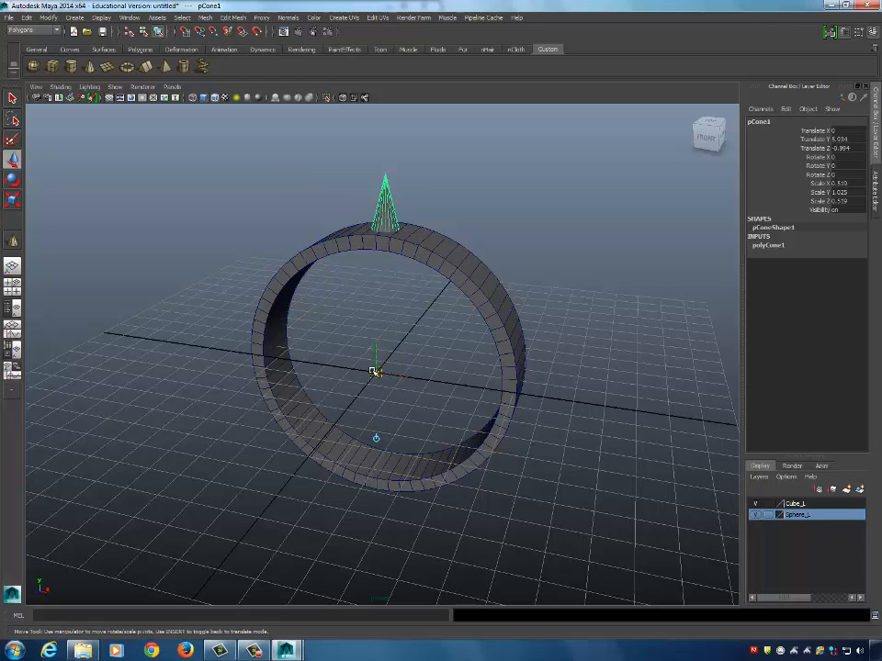
pyautogui.moveTo(403, 373)
pyautogui.keyDown('alt'); pyautogui.mouseDown()
pyautogui.moveTo(424, 366)
pyautogui.moveTo(401, 371)
pyautogui.moveTo(394, 385)
pyautogui.mouseUp(); pyautogui.keyUp('alt')
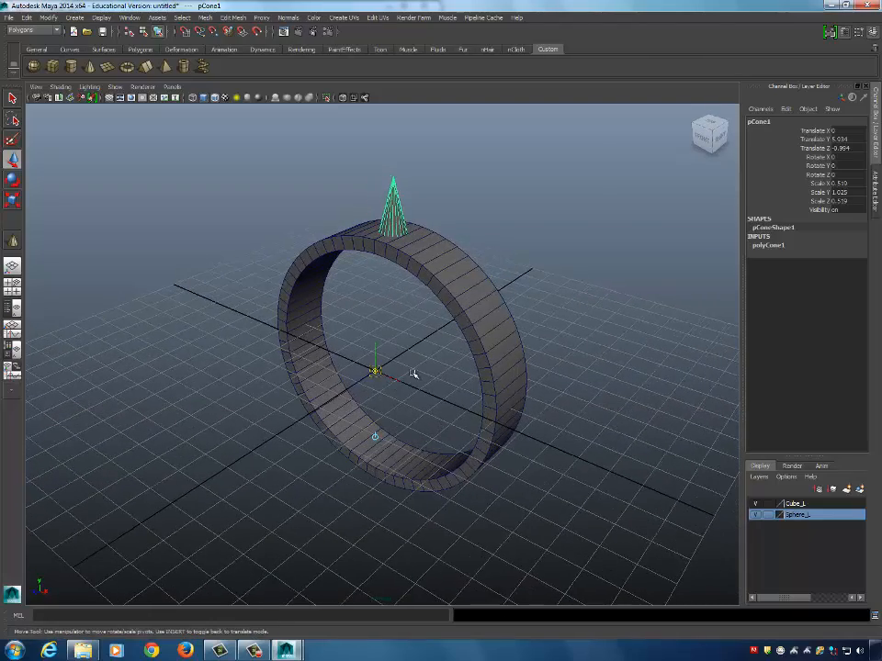
pyautogui.keyDown('alt'); pyautogui.moveTo(470, 281); pyautogui.dragTo(448, 301); pyautogui.keyUp('alt')
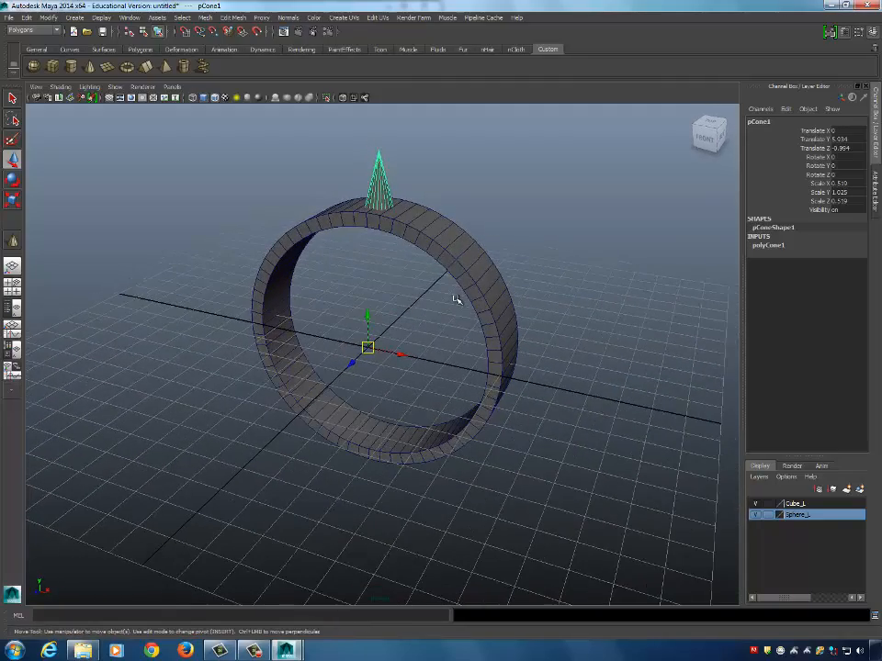
# Duplicate the spike and rotate the copy around the ring's center, setting Rotate Z to -20.
pyautogui.hotkey('ctrl', 'd')
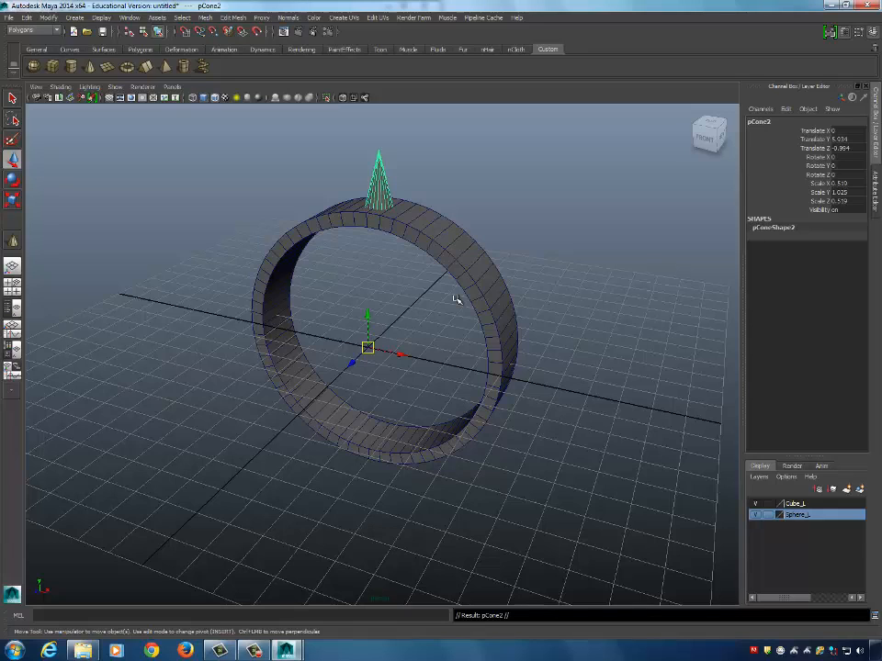
pyautogui.press('e')
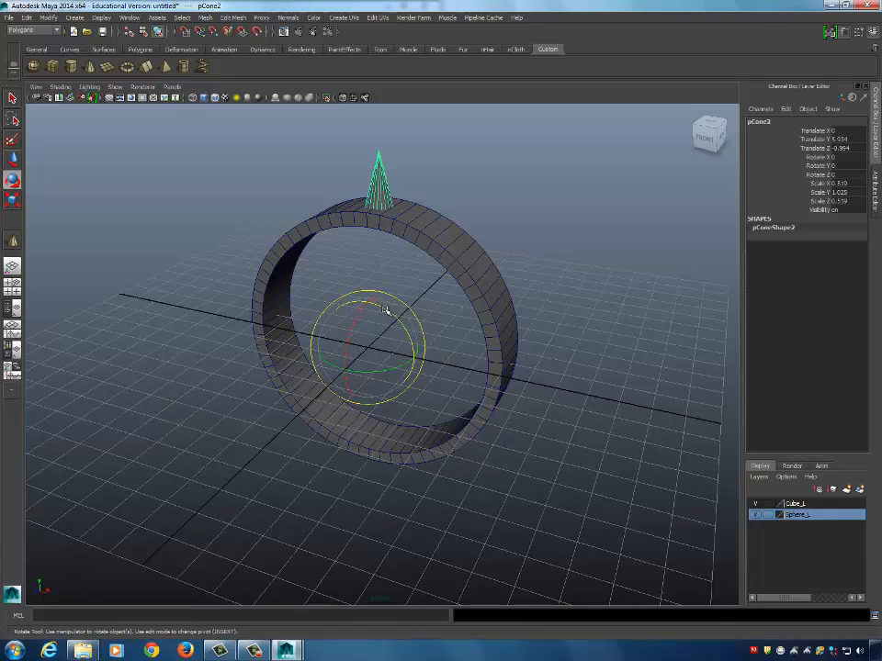
pyautogui.moveTo(382, 307); pyautogui.dragTo(396, 316)
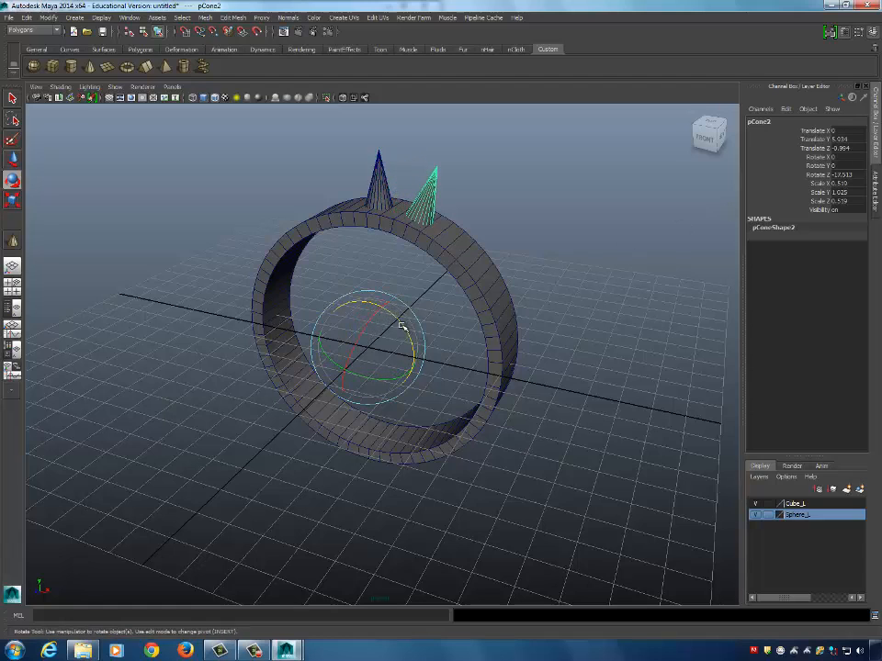
pyautogui.moveTo(401, 326); pyautogui.dragTo(406, 317)
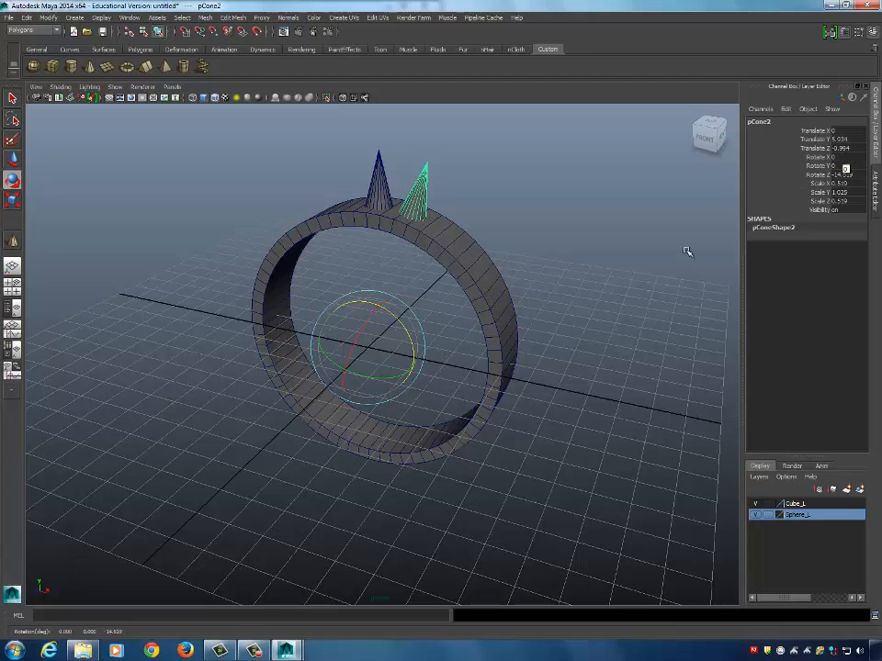
pyautogui.moveTo(396, 319); pyautogui.dragTo(396, 315)
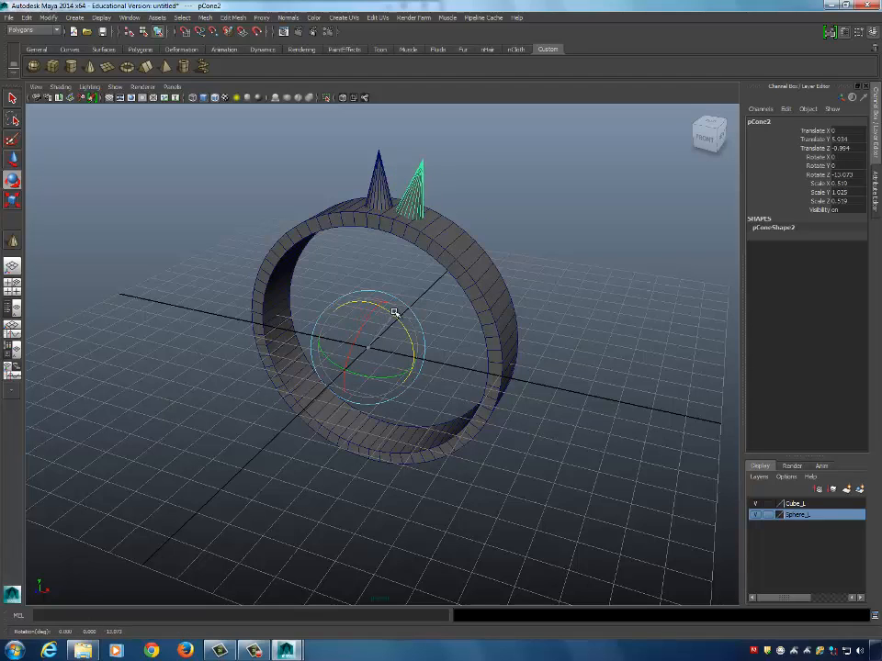
pyautogui.doubleClick(843, 174)
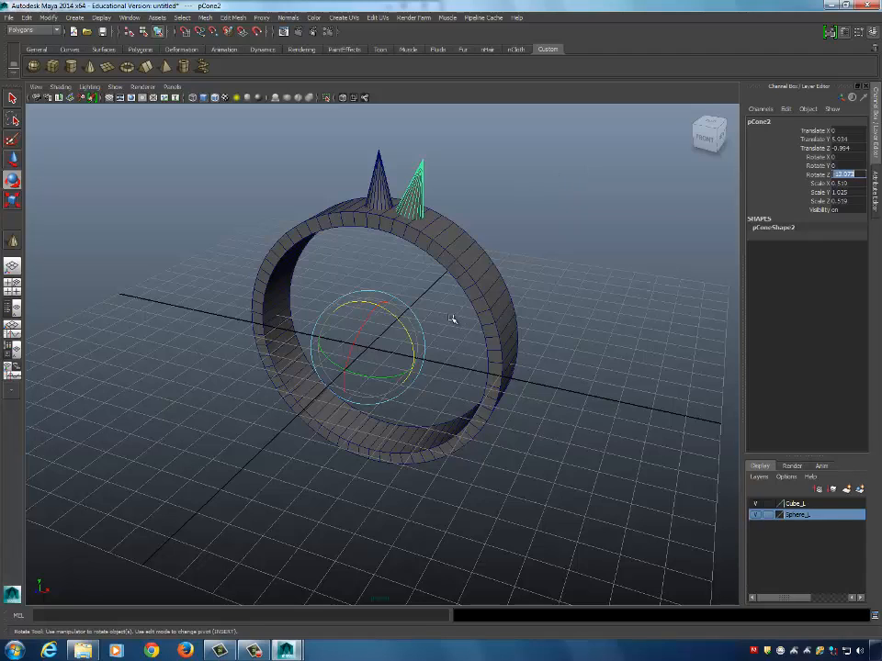
pyautogui.moveTo(400, 317); pyautogui.dragTo(404, 320)
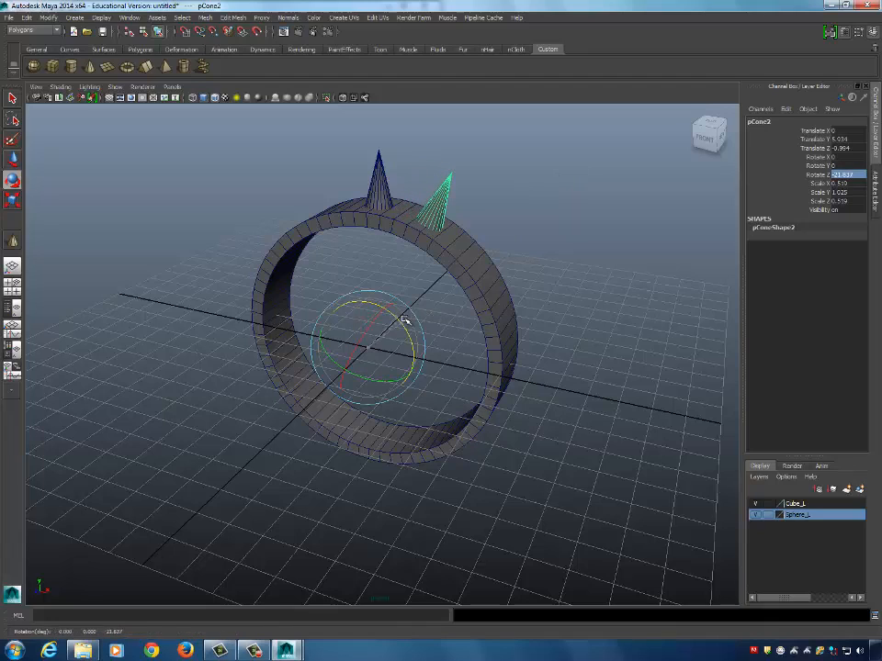
pyautogui.click(849, 175)
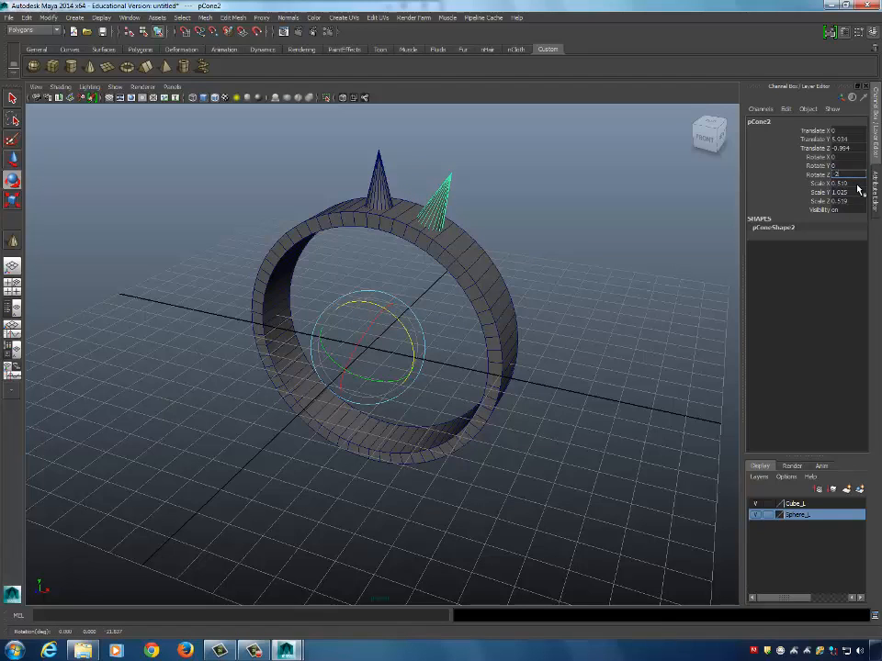
pyautogui.press('Return')
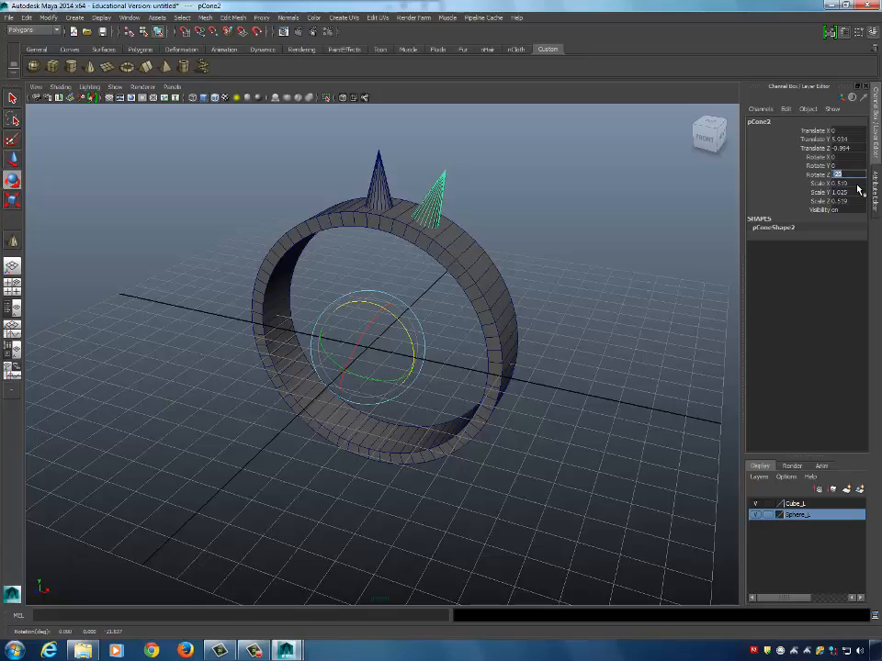
# Repeat Duplicate with Transform from the rotated spike until copies surround the whole ring at 20-degree intervals.
pyautogui.keyDown('alt'); pyautogui.moveTo(549, 243); pyautogui.dragTo(561, 279); pyautogui.keyUp('alt')
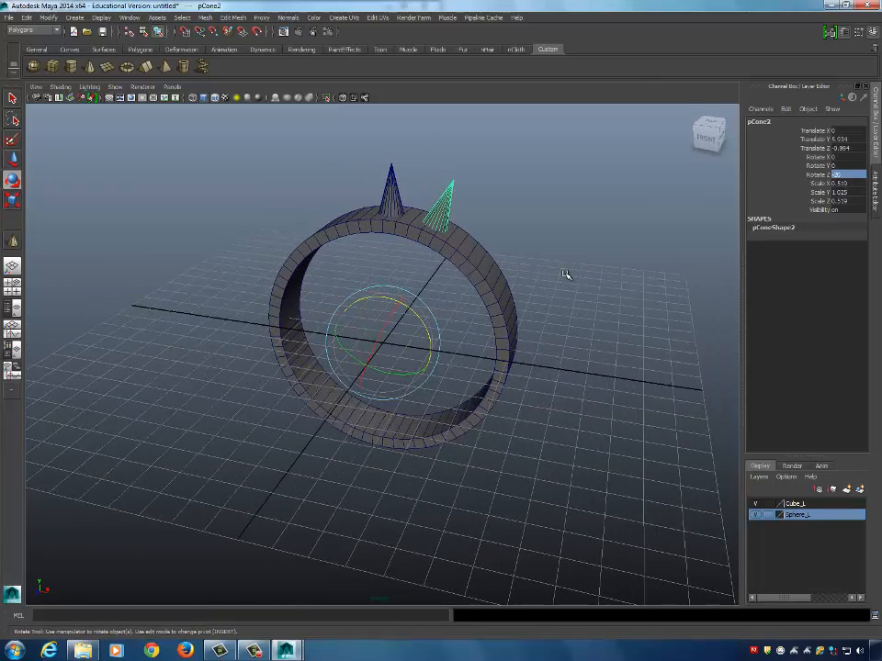
pyautogui.hotkey('shift', 'd')
pyautogui.hotkey('shift', 'd')
pyautogui.hotkey('shift', 'd')
pyautogui.hotkey('shift', 'd')
pyautogui.hotkey('shift', 'd')
pyautogui.hotkey('shift', 'd')
pyautogui.hotkey('shift', 'd')
pyautogui.hotkey('shift', 'd')
pyautogui.hotkey('shift', 'd')
pyautogui.hotkey('shift', 'd')
pyautogui.hotkey('shift', 'd')
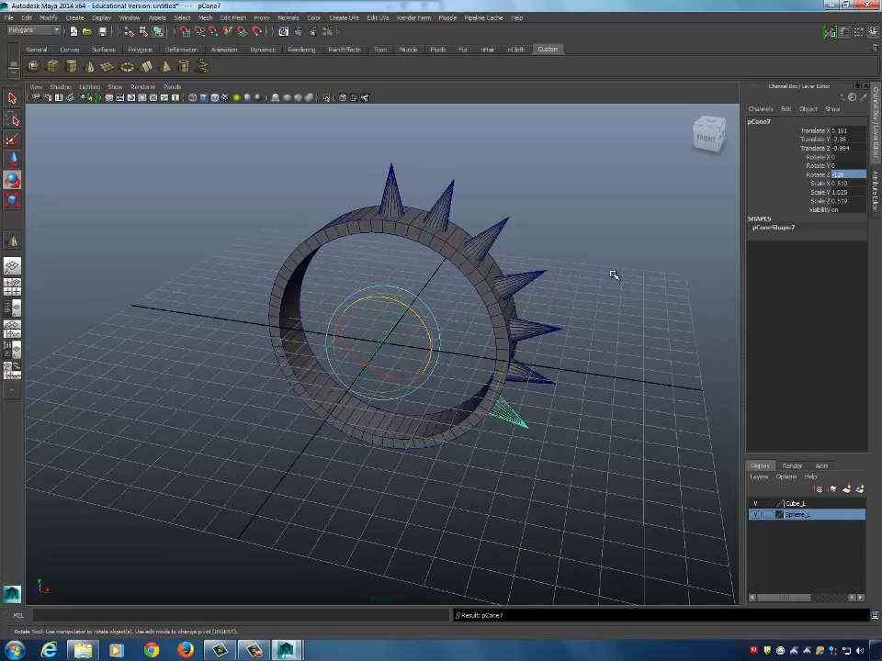
pyautogui.hotkey('shift', 'd')
pyautogui.hotkey('shift', 'd')
pyautogui.hotkey('shift', 'd')
pyautogui.hotkey('shift', 'd')
pyautogui.hotkey('shift', 'd')
pyautogui.hotkey('shift', 'd')
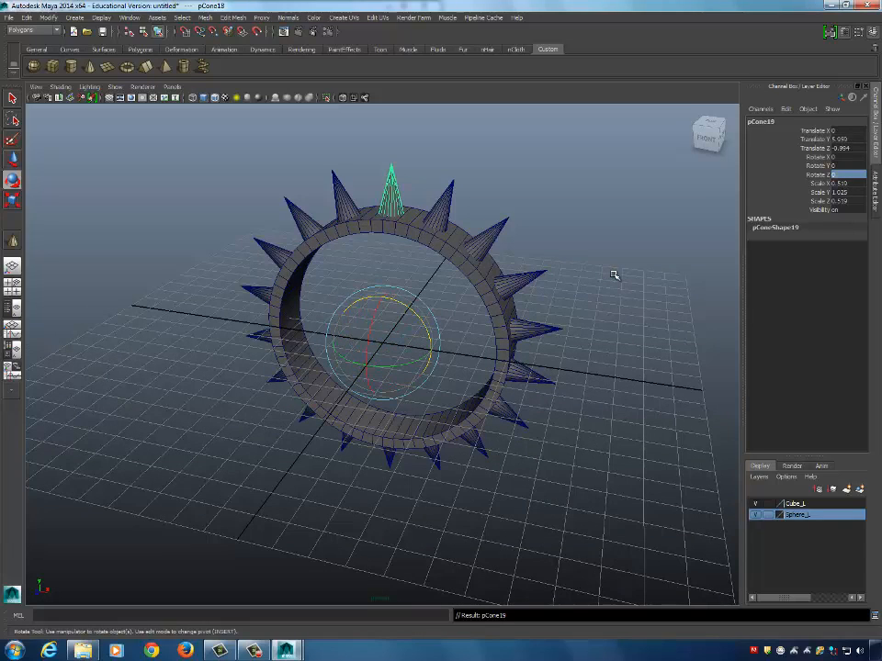
# Deselect the spikes, then undo all the repeated duplicates and the -20 degree rotation of the first copy.
pyautogui.keyDown('alt'); pyautogui.moveTo(543, 298); pyautogui.dragTo(592, 336); pyautogui.keyUp('alt')
pyautogui.click(591, 277)
pyautogui.hotkey('ctrl', 'z')
pyautogui.hotkey('ctrl', 'z')
pyautogui.hotkey('ctrl', 'z')
pyautogui.hotkey('ctrl', 'z')
pyautogui.hotkey('ctrl', 'z')
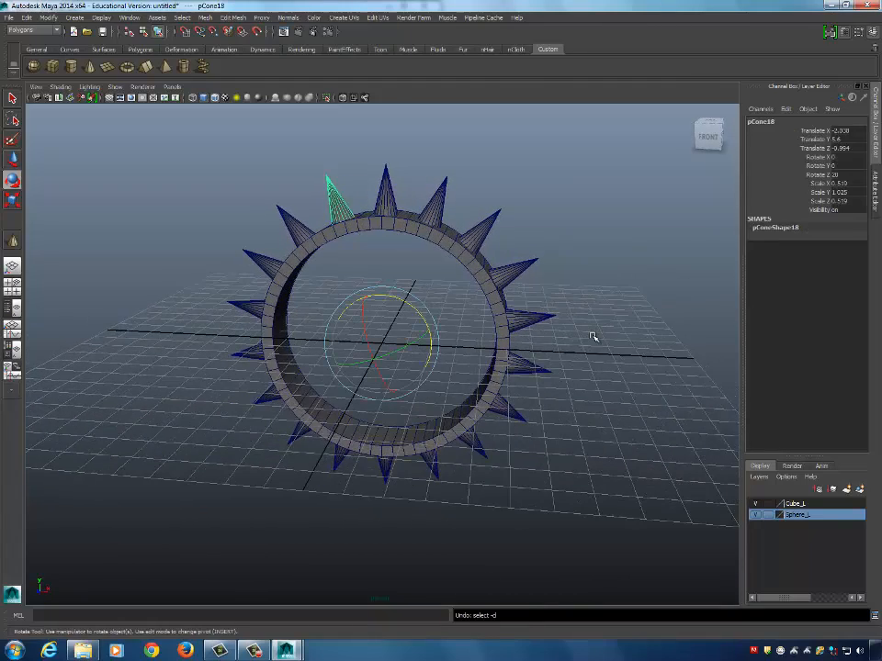
pyautogui.hotkey('ctrl', 'z')
pyautogui.hotkey('ctrl', 'z')
pyautogui.hotkey('ctrl', 'z')
pyautogui.hotkey('ctrl', 'z')
pyautogui.hotkey('ctrl', 'z')
pyautogui.hotkey('ctrl', 'z')
pyautogui.hotkey('ctrl', 'z')
pyautogui.hotkey('ctrl', 'z')
pyautogui.hotkey('ctrl', 'z')
pyautogui.hotkey('ctrl', 'z')
pyautogui.hotkey('ctrl', 'z')
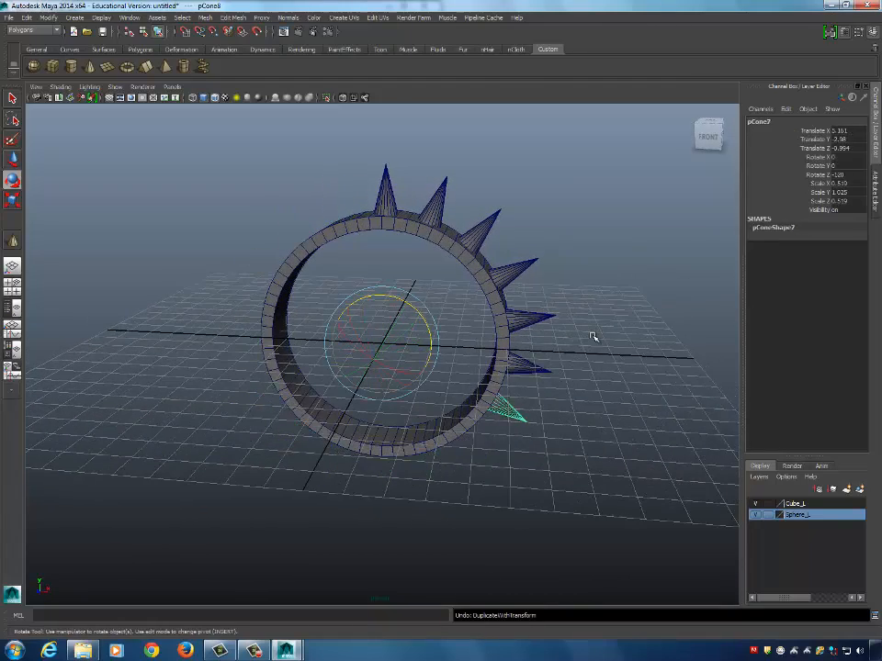
pyautogui.hotkey('ctrl', 'z')
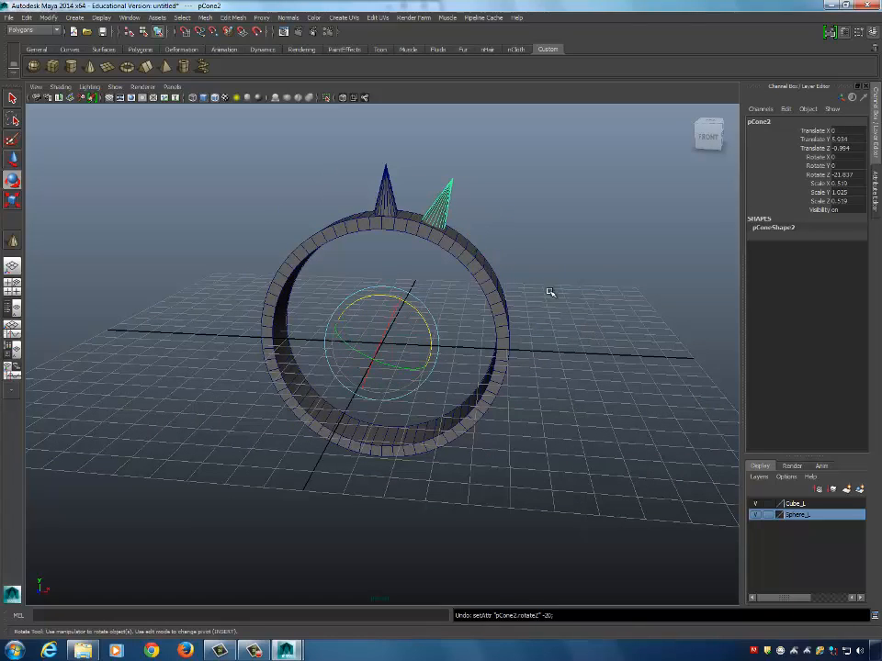
# Delete the remaining tilted copy beside the original spike.
pyautogui.click(488, 210)
pyautogui.click(449, 199)
pyautogui.press('Delete')
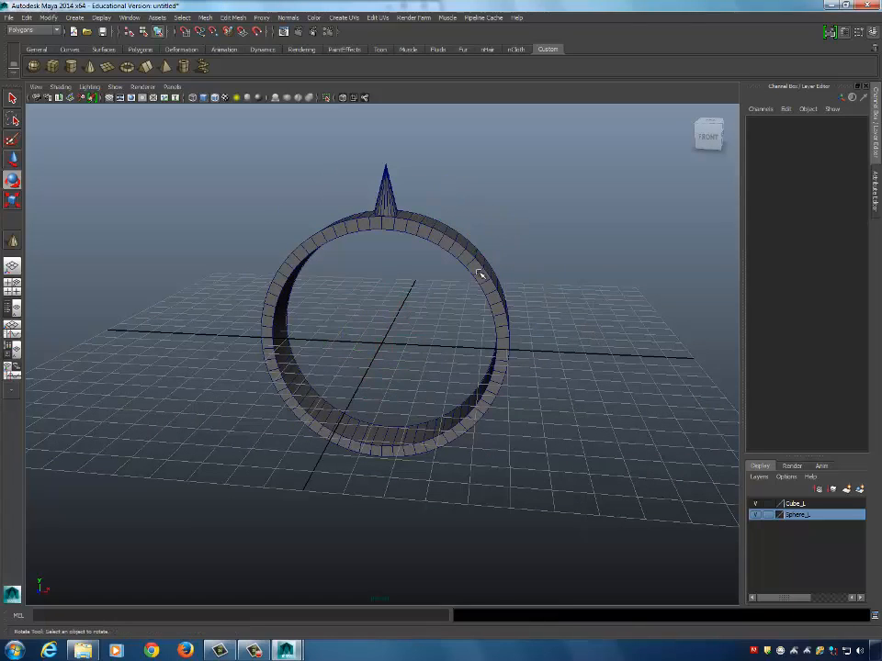
# Select the original spike and check in pivot editing mode that its pivot sits at the ring's center.
pyautogui.keyDown('alt'); pyautogui.moveTo(373, 244); pyautogui.dragTo(394, 207); pyautogui.keyUp('alt')
pyautogui.click(391, 194)
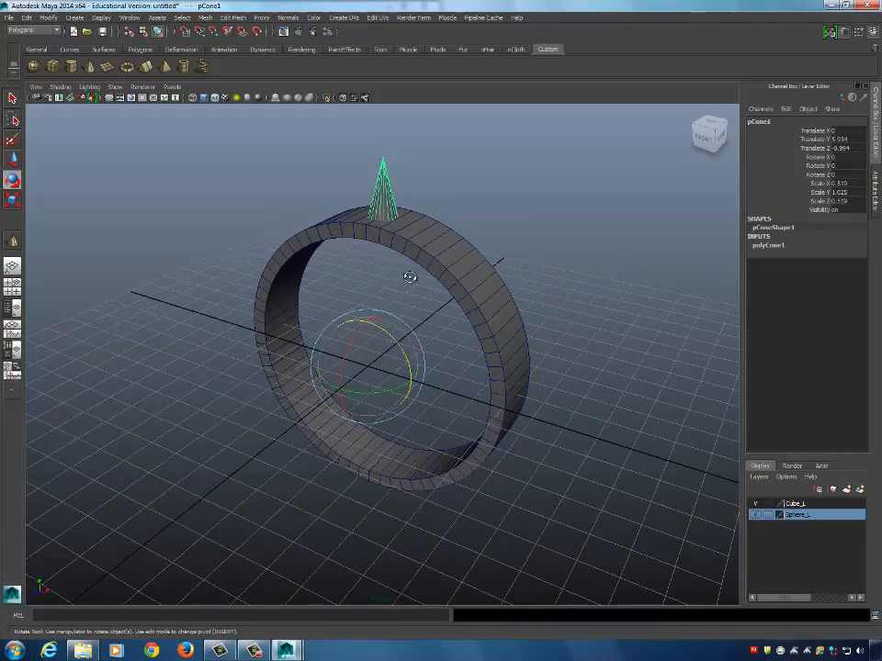
pyautogui.keyDown('alt'); pyautogui.moveTo(410, 276); pyautogui.dragTo(391, 287); pyautogui.keyUp('alt')
pyautogui.press('Insert')
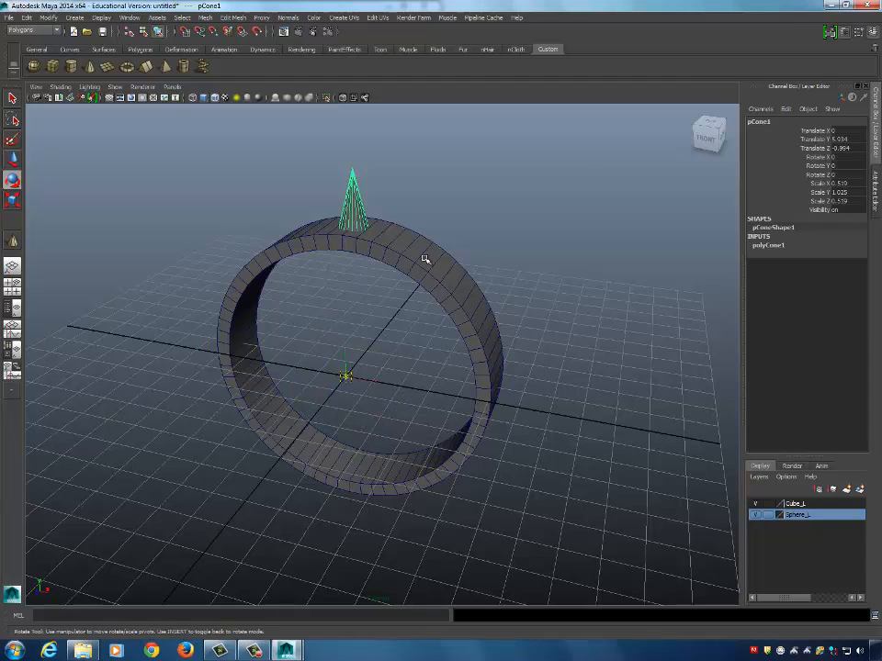
pyautogui.click(348, 376)
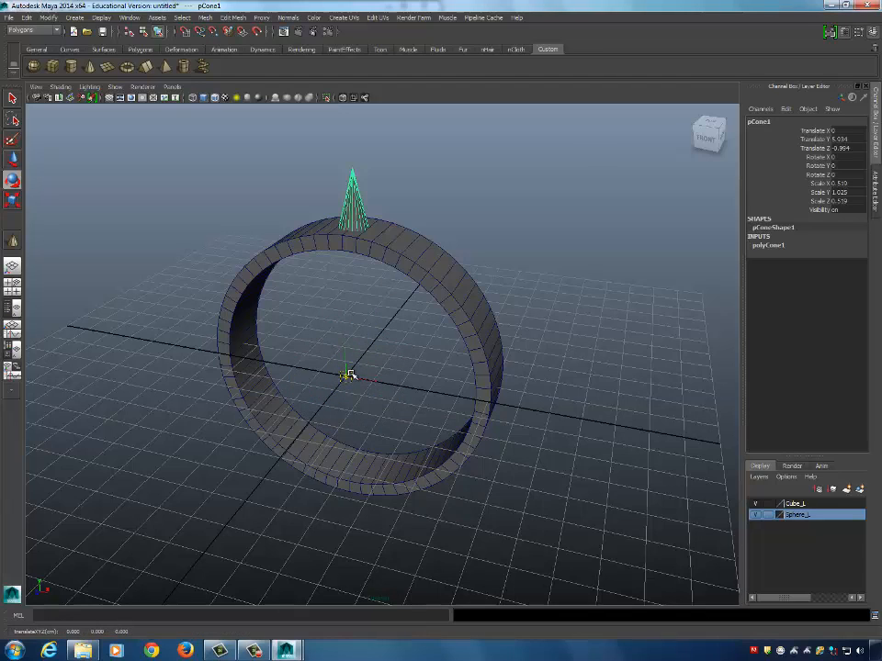
pyautogui.press('Insert')
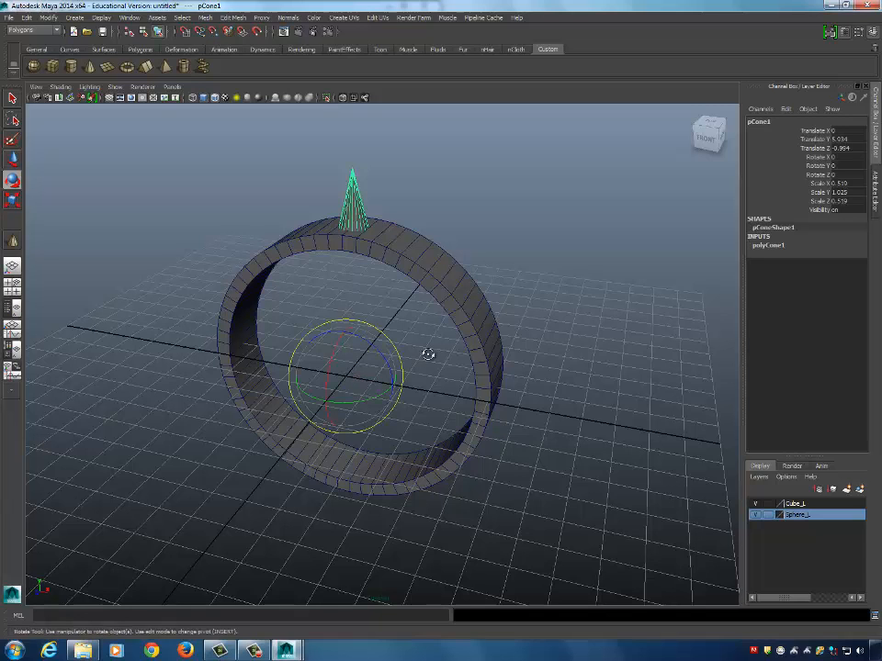
# Duplicate the original spike and set the copy's Rotate Z to -20 degrees.
pyautogui.keyDown('alt'); pyautogui.moveTo(429, 354); pyautogui.dragTo(418, 349); pyautogui.keyUp('alt')
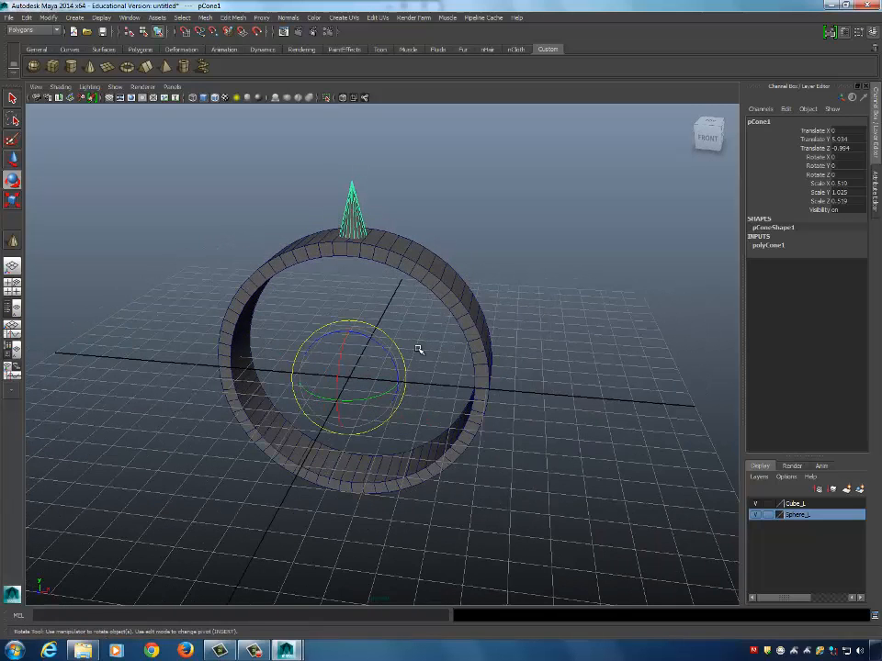
pyautogui.hotkey('ctrl', 'd')
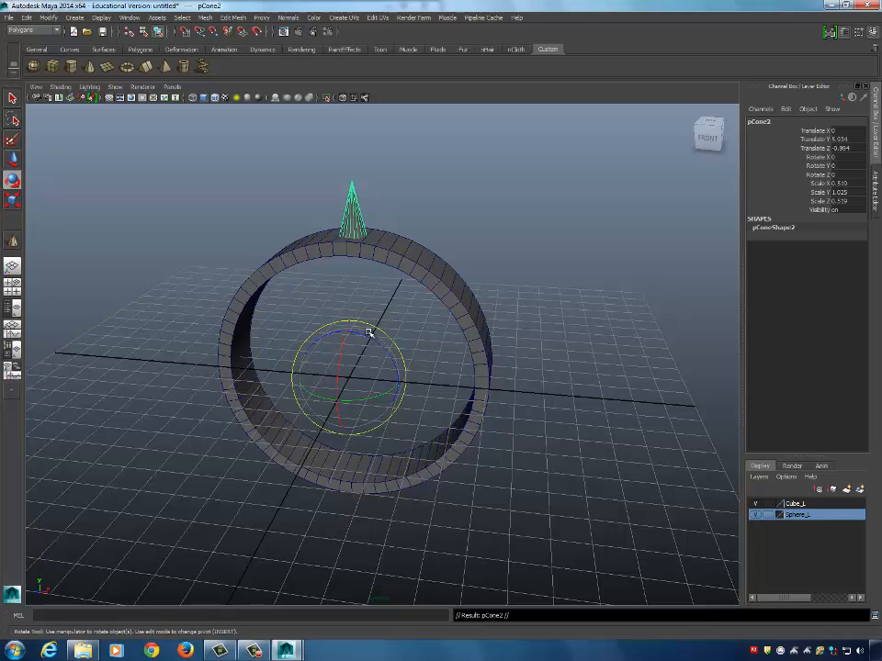
pyautogui.moveTo(364, 335)
pyautogui.mouseDown()
pyautogui.moveTo(376, 343)
pyautogui.moveTo(346, 334)
pyautogui.moveTo(382, 345)
pyautogui.moveTo(375, 341)
pyautogui.mouseUp()
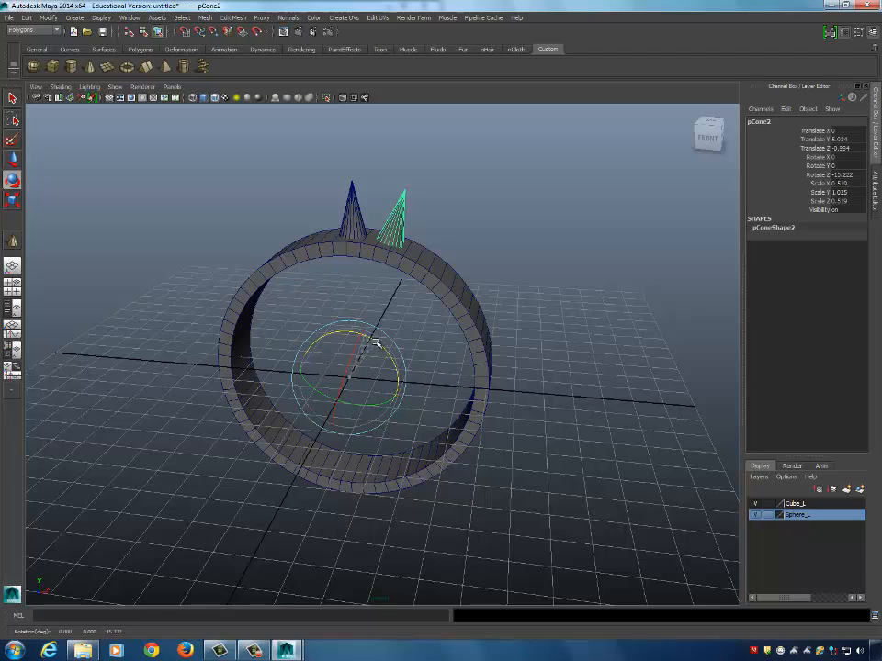
pyautogui.moveTo(375, 341); pyautogui.dragTo(374, 350)
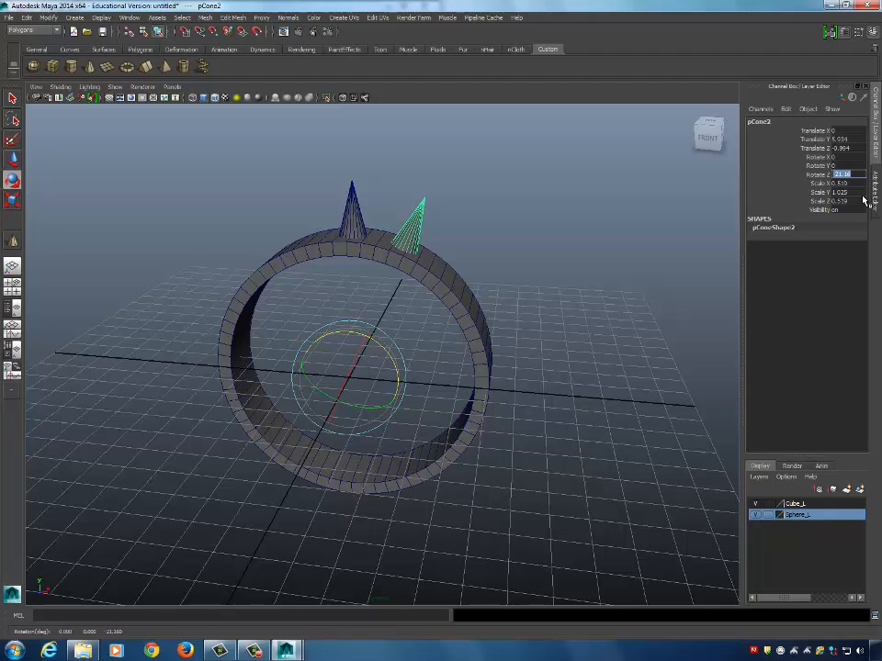
pyautogui.press('BackSpace')
pyautogui.press('Return')
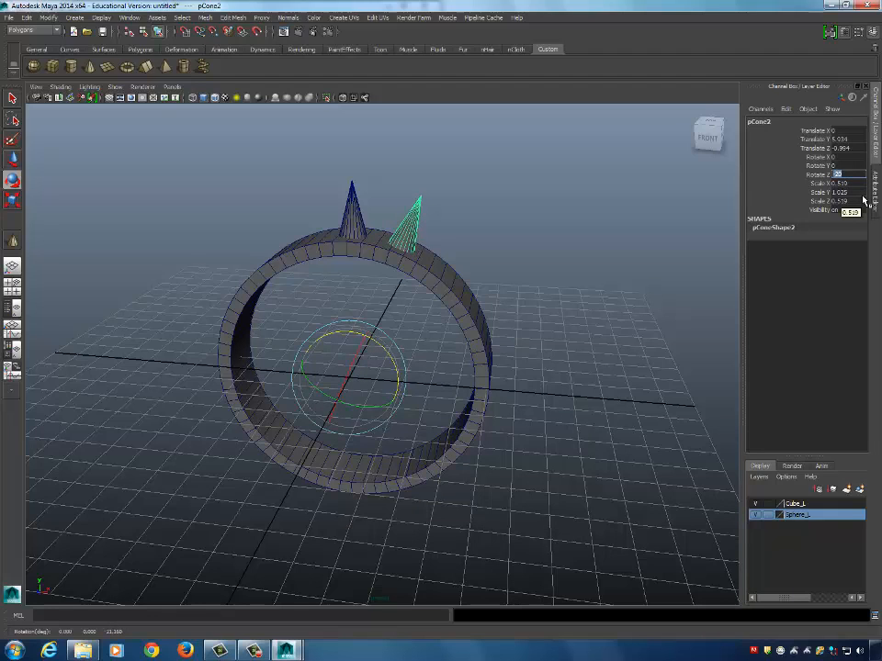
# Repeat Duplicate with Transform from the -20 degree copy until spikes surround the entire ring, then clear the selection.
pyautogui.keyDown('alt'); pyautogui.moveTo(543, 248); pyautogui.dragTo(515, 258); pyautogui.keyUp('alt')
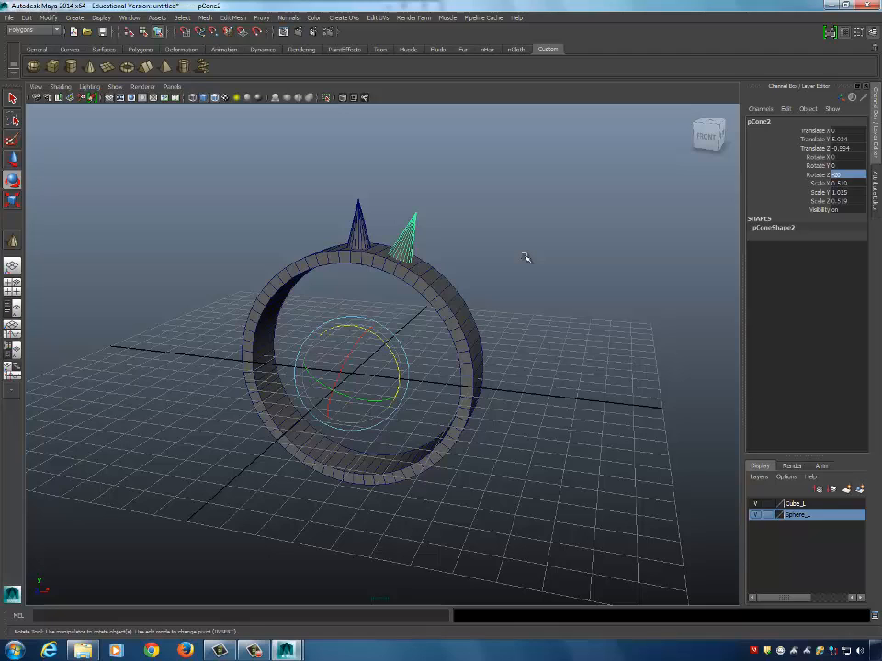
pyautogui.hotkey('shift', 'd')
pyautogui.hotkey('shift', 'd')
pyautogui.hotkey('shift', 'd')
pyautogui.hotkey('shift', 'd')
pyautogui.hotkey('shift', 'd')
pyautogui.hotkey('shift', 'd')
pyautogui.hotkey('shift', 'd')
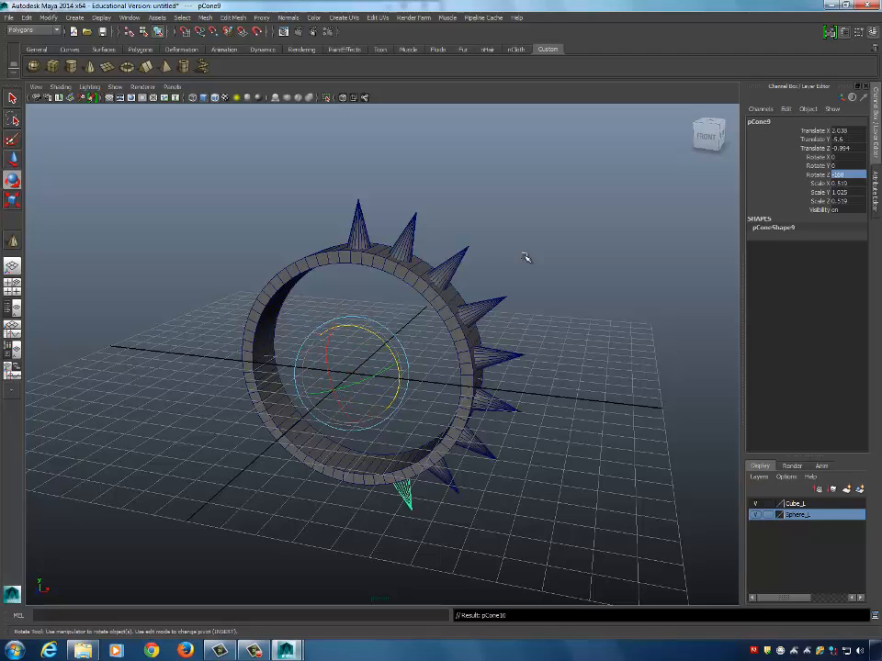
pyautogui.hotkey('shift', 'd')
pyautogui.hotkey('shift', 'd')
pyautogui.hotkey('shift', 'd')
pyautogui.hotkey('shift', 'd')
pyautogui.hotkey('shift', 'd')
pyautogui.hotkey('shift', 'd')
pyautogui.hotkey('shift', 'd')
pyautogui.hotkey('shift', 'd')
pyautogui.hotkey('shift', 'd')
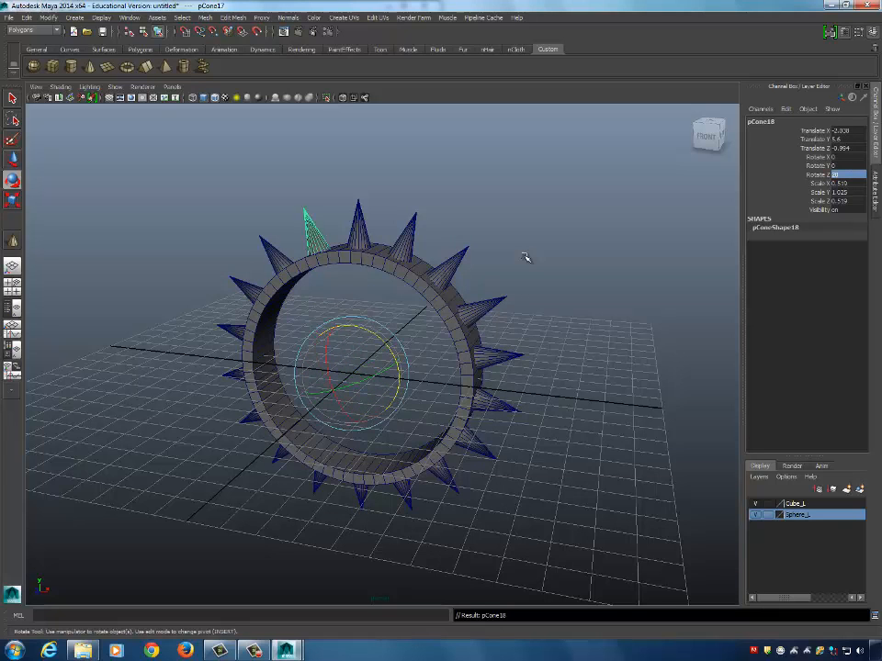
pyautogui.keyDown('alt'); pyautogui.moveTo(411, 328); pyautogui.dragTo(490, 324); pyautogui.keyUp('alt')
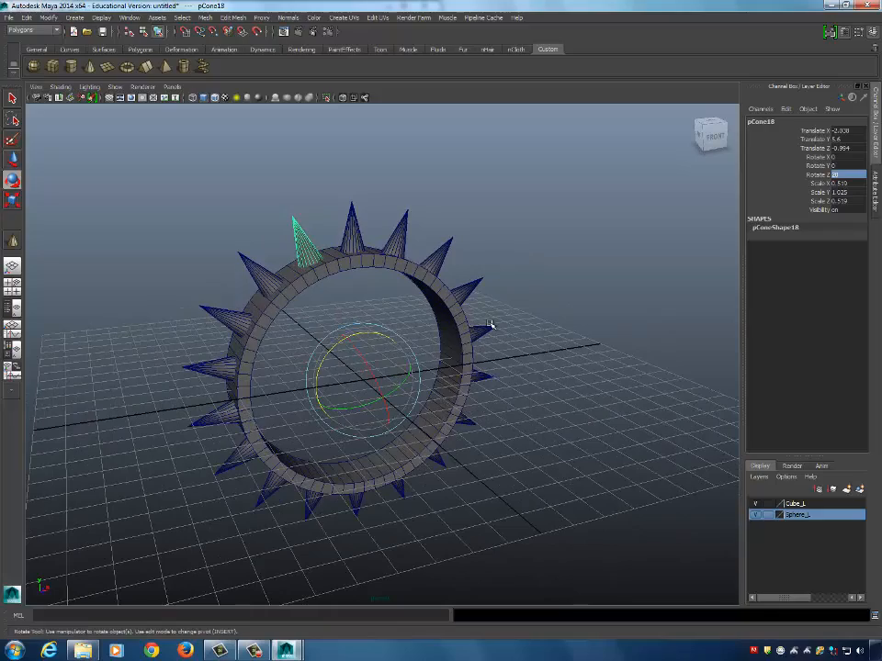
pyautogui.click(563, 272)
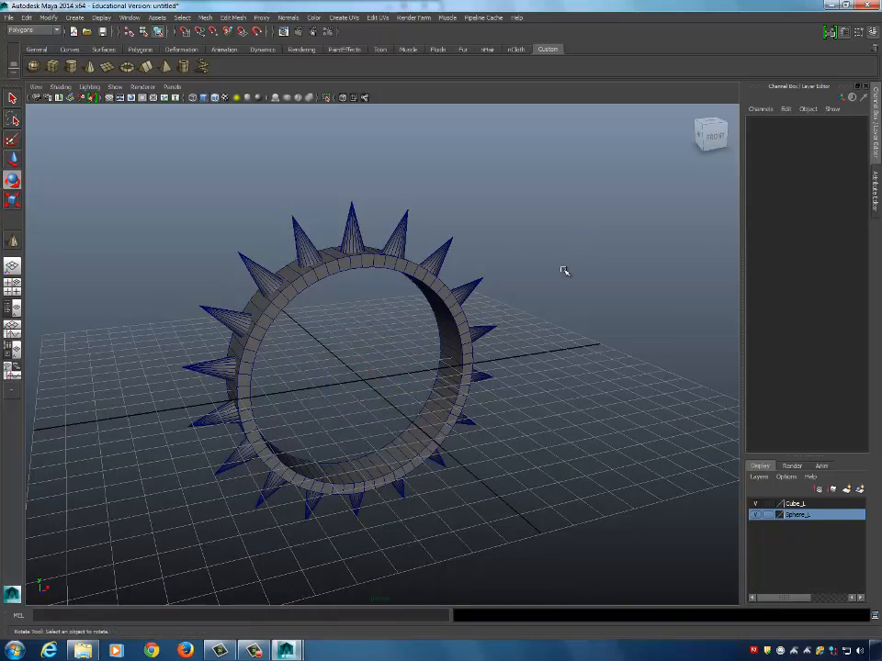
pyautogui.keyDown('alt'); pyautogui.moveTo(563, 272); pyautogui.dragTo(358, 263); pyautogui.keyUp('alt')
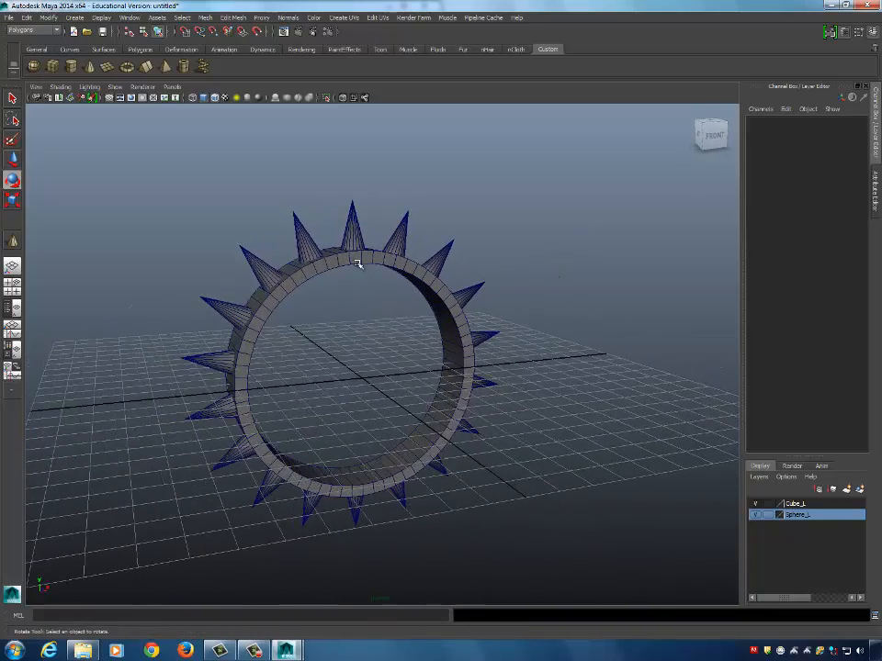
# Undo the repeated spike duplicates around the ring and the first copy's -20 degree rotation.
pyautogui.click(308, 238)
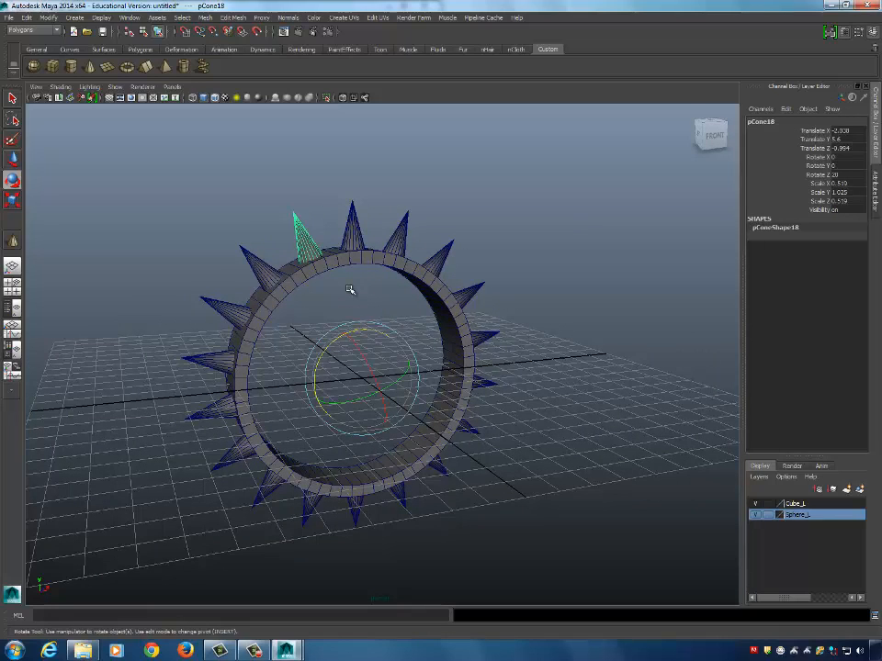
pyautogui.hotkey('ctrl', 'z')
pyautogui.hotkey('ctrl', 'z')
pyautogui.hotkey('ctrl', 'z')
pyautogui.hotkey('ctrl', 'z')
pyautogui.hotkey('ctrl', 'z')
pyautogui.hotkey('ctrl', 'z')
pyautogui.hotkey('ctrl', 'z')
pyautogui.hotkey('ctrl', 'z')
pyautogui.hotkey('ctrl', 'z')
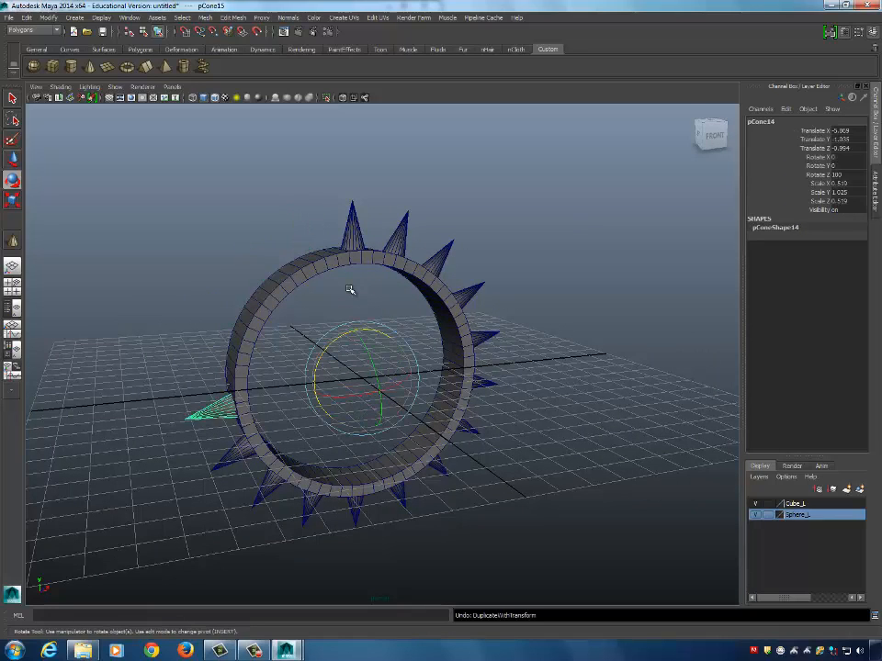
pyautogui.hotkey('ctrl', 'z')
pyautogui.hotkey('ctrl', 'z')
pyautogui.hotkey('ctrl', 'z')
pyautogui.hotkey('ctrl', 'z')
pyautogui.hotkey('ctrl', 'z')
pyautogui.hotkey('ctrl', 'z')
pyautogui.hotkey('ctrl', 'z')
pyautogui.hotkey('ctrl', 'z')
pyautogui.hotkey('ctrl', 'z')
pyautogui.hotkey('ctrl', 'z')
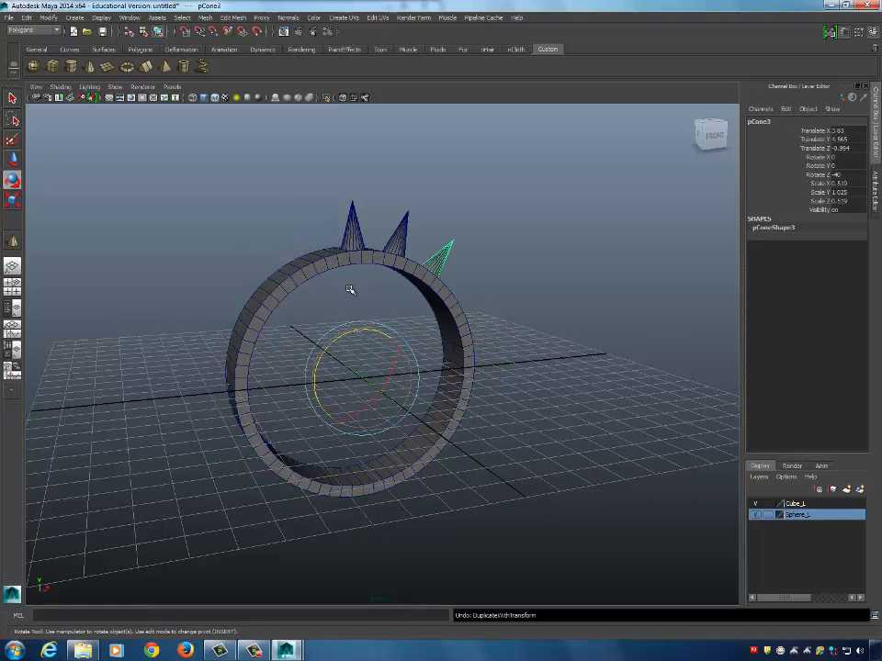
pyautogui.hotkey('ctrl', 'z')
# Reselect the original spike and snap its pivot to the grid origin at the ring's center in pivot editing mode.
pyautogui.keyDown('alt'); pyautogui.moveTo(354, 288); pyautogui.dragTo(380, 307); pyautogui.keyUp('alt')
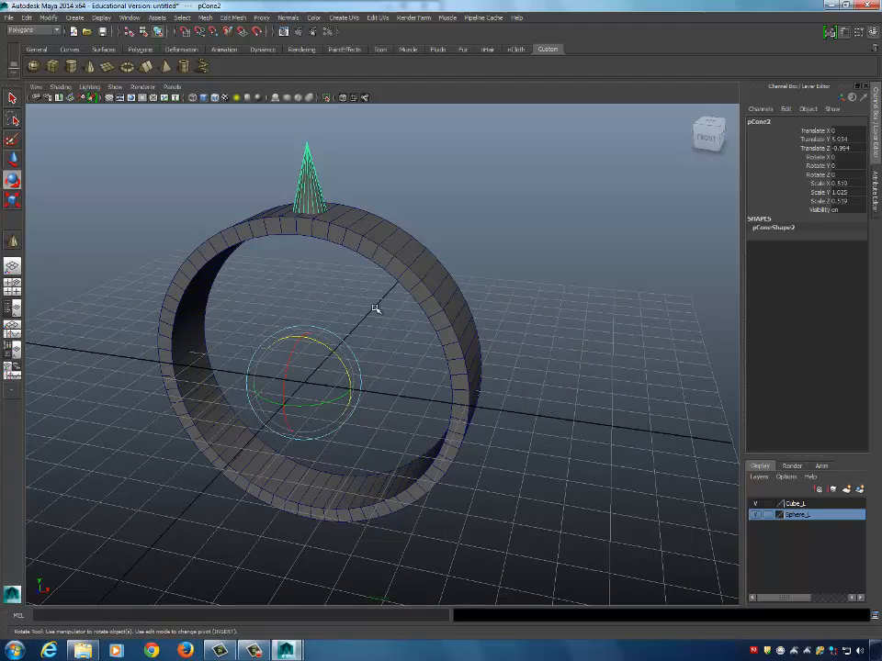
pyautogui.keyDown('alt'); pyautogui.moveTo(357, 307); pyautogui.dragTo(407, 294); pyautogui.keyUp('alt')
pyautogui.keyDown('alt'); pyautogui.moveTo(407, 294); pyautogui.dragTo(419, 307, button='middle'); pyautogui.keyUp('alt')
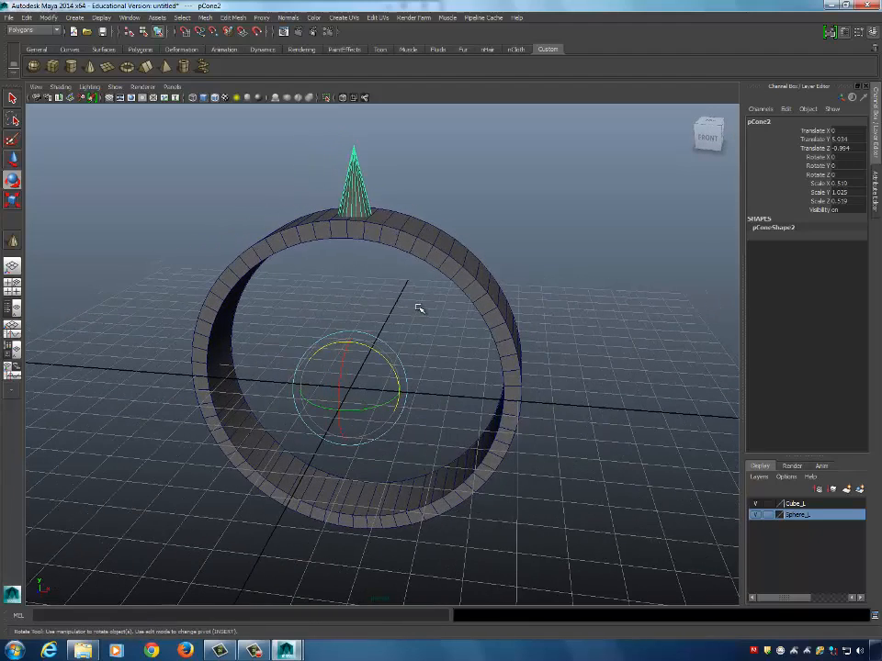
pyautogui.click(406, 190)
pyautogui.click(357, 172)
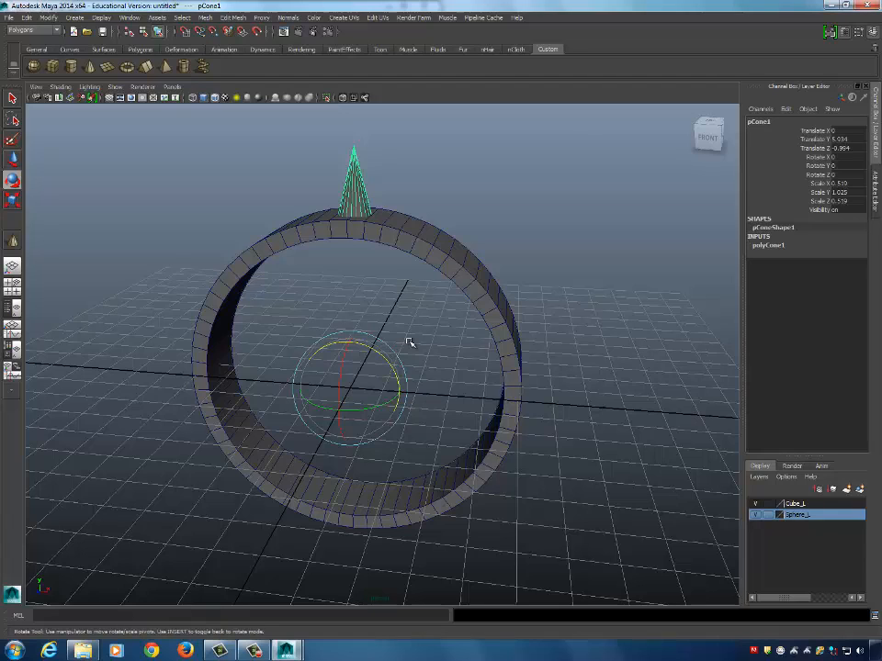
pyautogui.press('Insert')
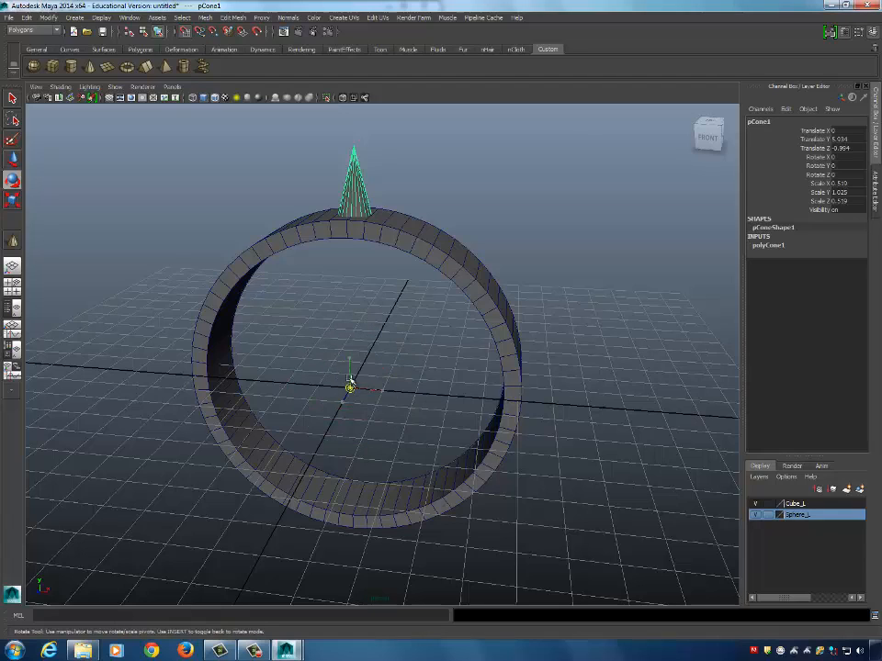
pyautogui.moveTo(350, 386)
pyautogui.mouseDown()
pyautogui.moveTo(337, 371)
pyautogui.moveTo(349, 387)
pyautogui.mouseUp()
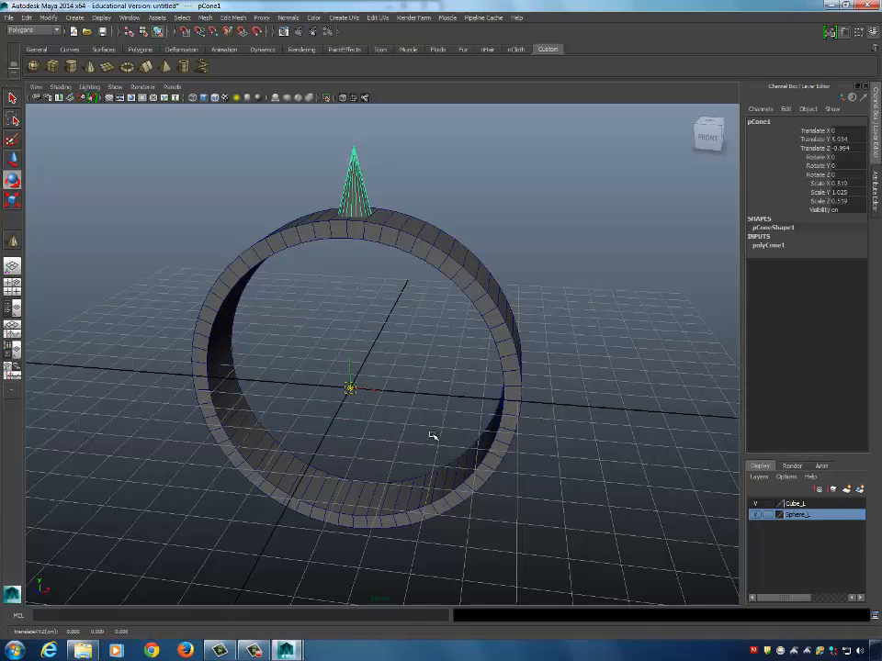
pyautogui.press('Insert')
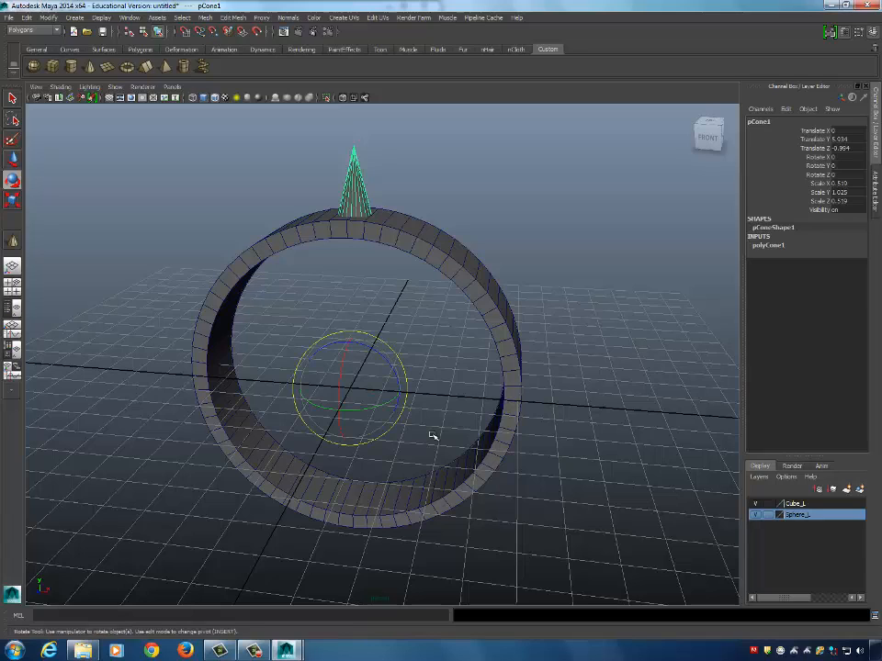
# Duplicate the spike, rotate the copy around the ring, and set its Rotate Z to exactly -20 degrees.
pyautogui.hotkey('ctrl', 'd')
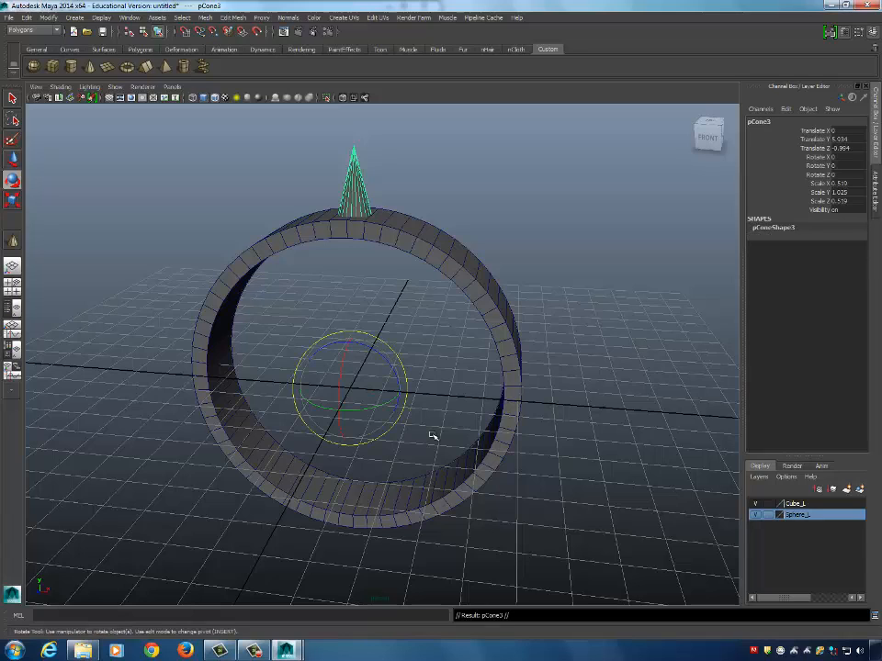
pyautogui.moveTo(371, 348); pyautogui.dragTo(385, 355)
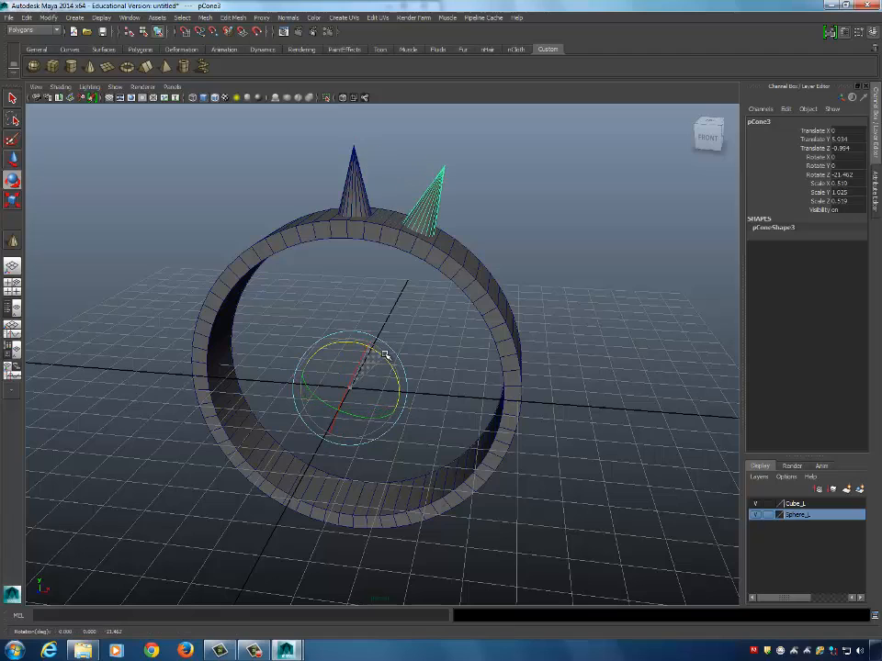
pyautogui.click(846, 173)
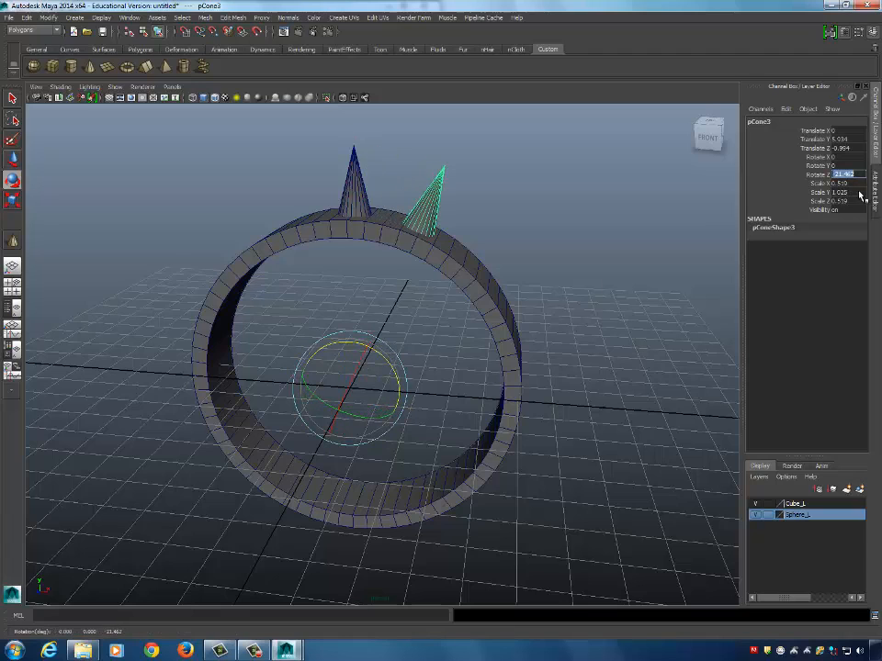
pyautogui.press('BackSpace')
pyautogui.write('-20')
pyautogui.press('Return')
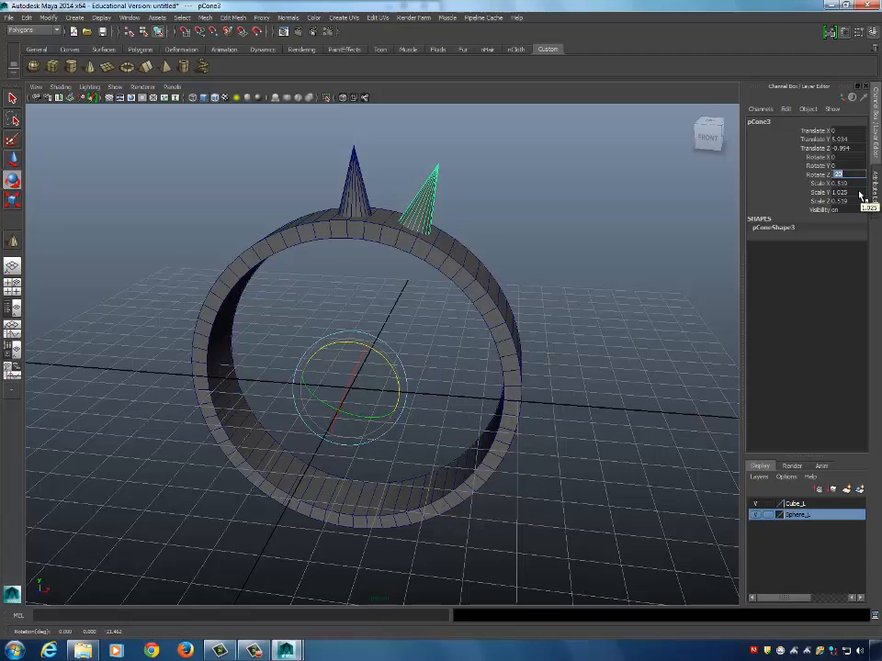
# Reselect the tilted spike and duplicate it many times in place without moving the copies, then deselect.
pyautogui.keyDown('alt'); pyautogui.moveTo(566, 242); pyautogui.dragTo(505, 249); pyautogui.keyUp('alt')
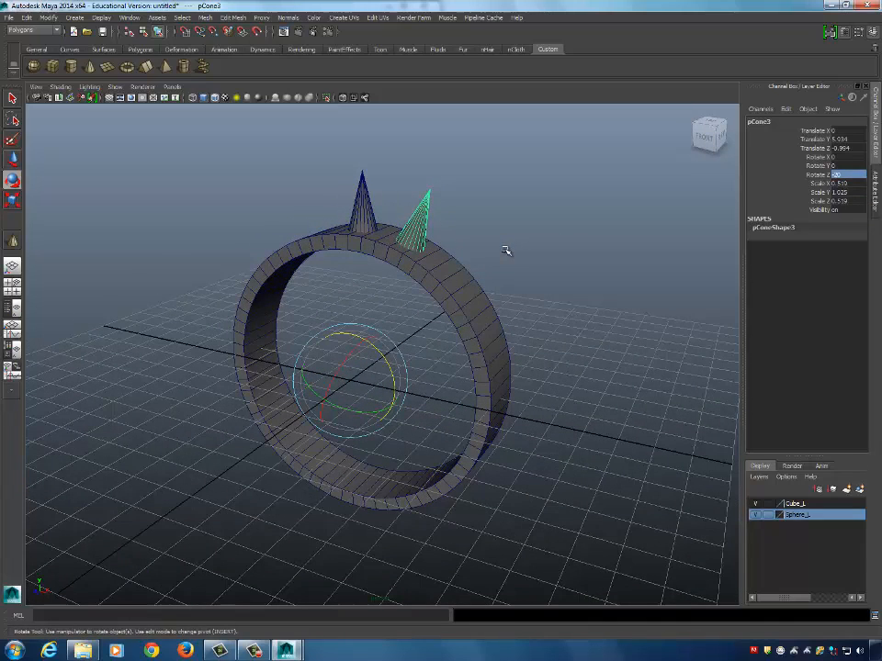
pyautogui.moveTo(470, 250)
pyautogui.keyDown('alt'); pyautogui.mouseDown()
pyautogui.moveTo(466, 256)
pyautogui.moveTo(460, 241)
pyautogui.mouseUp(); pyautogui.keyUp('alt')
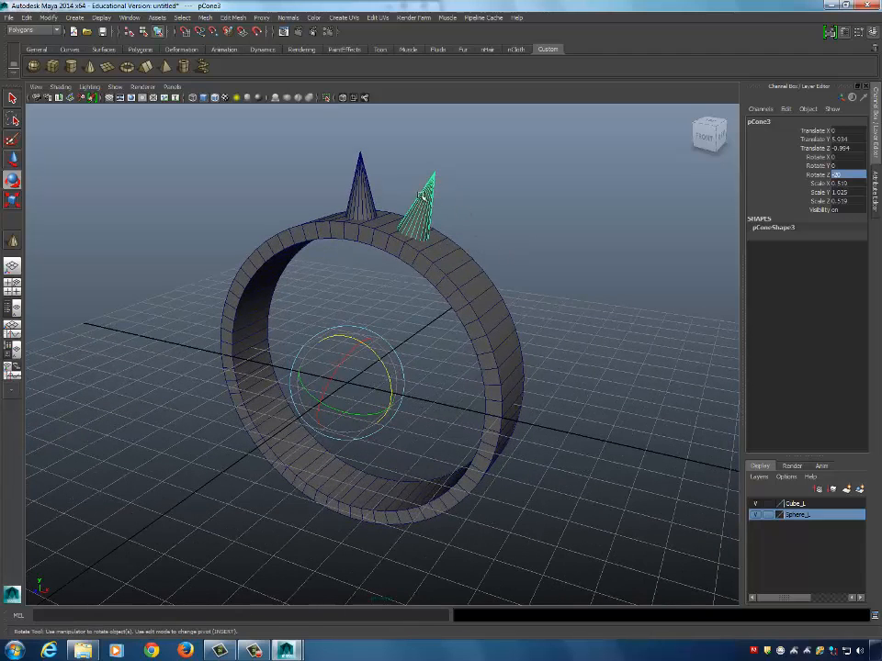
pyautogui.click(497, 198)
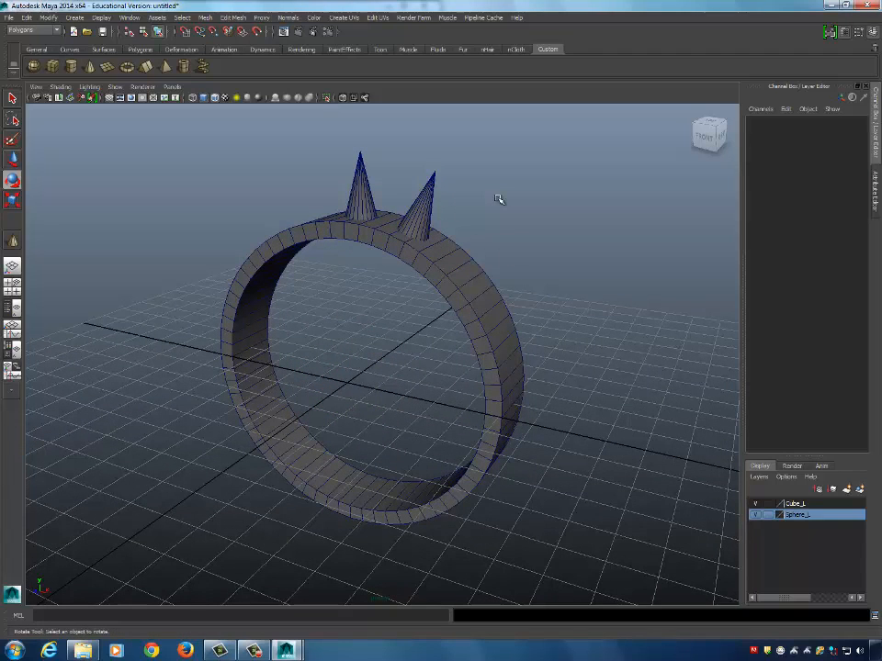
pyautogui.click(419, 199)
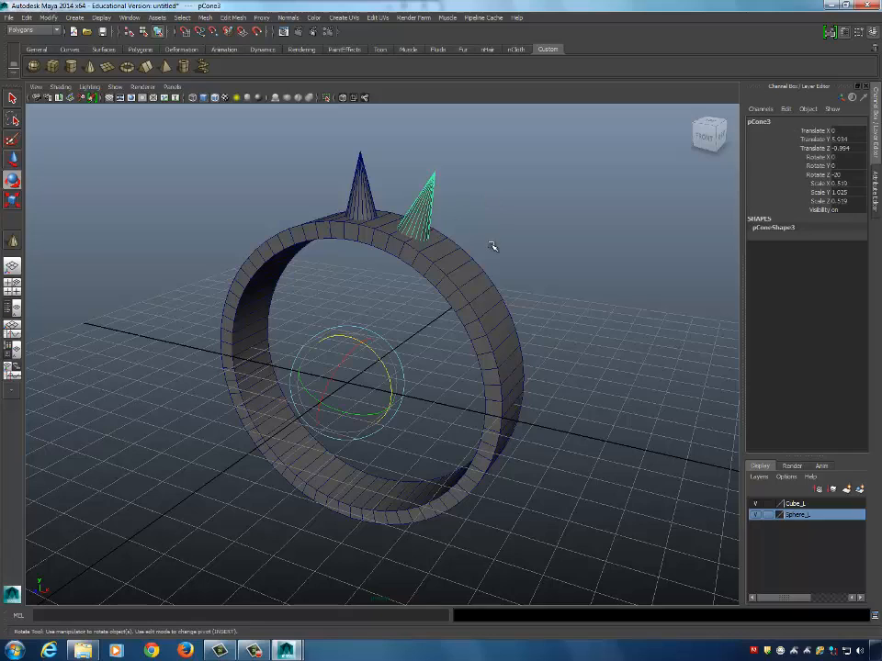
pyautogui.hotkey('ctrl', 'd')
pyautogui.hotkey('shift', 'd')
pyautogui.hotkey('shift', 'd')
pyautogui.hotkey('shift', 'd')
pyautogui.hotkey('shift', 'd')
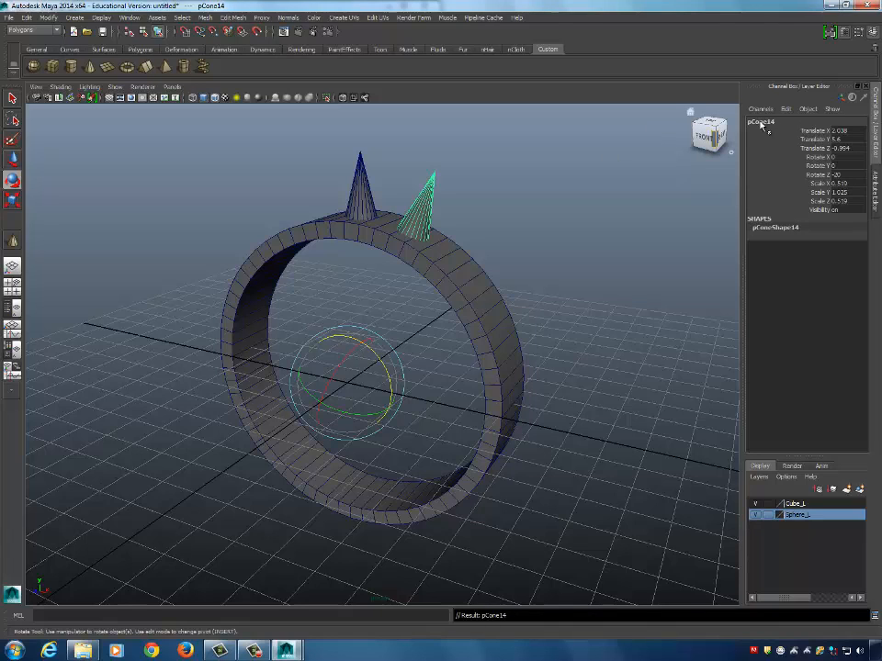
pyautogui.hotkey('shift', 'd')
pyautogui.hotkey('shift', 'd')
pyautogui.hotkey('shift', 'd')
pyautogui.hotkey('shift', 'd')
pyautogui.hotkey('shift', 'd')
pyautogui.hotkey('shift', 'd')
pyautogui.hotkey('shift', 'd')
pyautogui.hotkey('shift', 'd')
pyautogui.hotkey('shift', 'd')
pyautogui.hotkey('shift', 'd')
pyautogui.hotkey('shift', 'd')
pyautogui.hotkey('shift', 'd')
pyautogui.hotkey('shift', 'd')
pyautogui.hotkey('shift', 'd')
pyautogui.hotkey('shift', 'd')
pyautogui.hotkey('shift', 'd')
pyautogui.hotkey('shift', 'd')
pyautogui.hotkey('shift', 'd')
pyautogui.hotkey('shift', 'd')
pyautogui.hotkey('shift', 'd')
pyautogui.hotkey('shift', 'd')
pyautogui.click(471, 186)
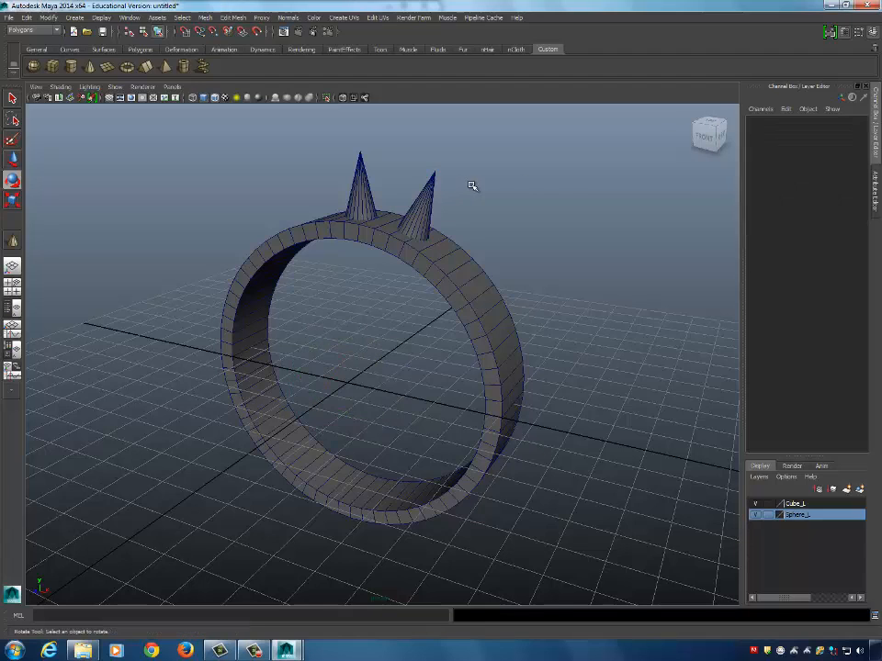
# Select the stacked tilted spikes singly and with a selection box to examine the overlapping copies.
pyautogui.click(427, 177)
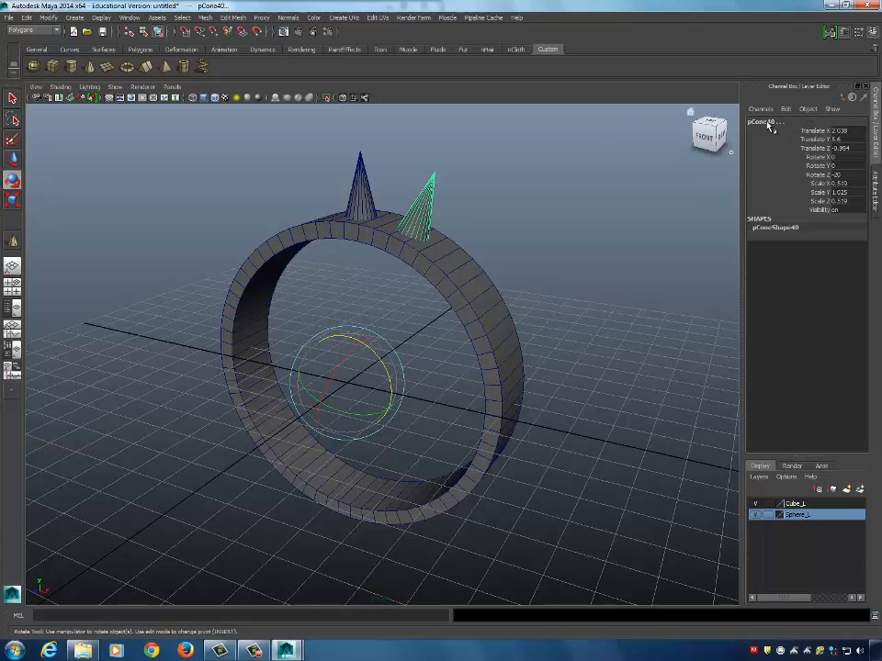
pyautogui.click(590, 150)
pyautogui.click(427, 179)
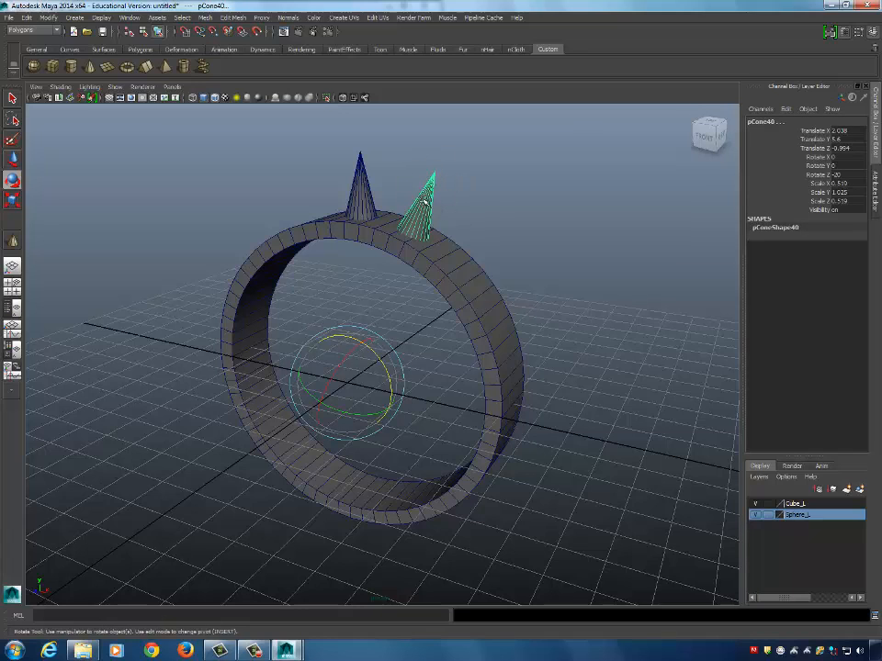
pyautogui.click(529, 164)
pyautogui.moveTo(410, 139); pyautogui.dragTo(470, 195)
pyautogui.click(498, 191)
pyautogui.moveTo(416, 158); pyautogui.dragTo(431, 193)
pyautogui.click(499, 191)
pyautogui.click(586, 238)
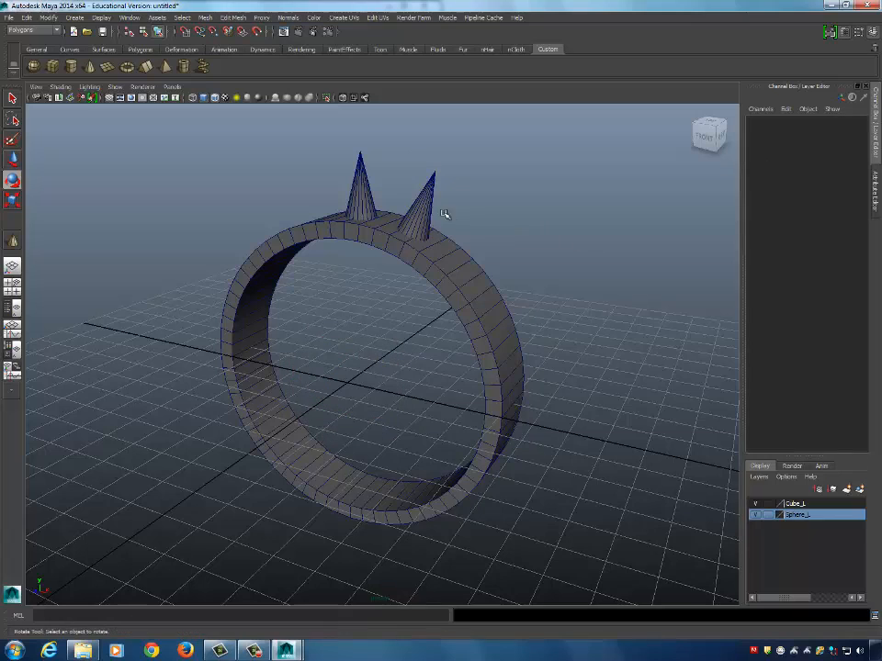
# Select all the stacked tilted spikes with a selection box and delete them.
pyautogui.click(429, 192)
pyautogui.click(496, 213)
pyautogui.moveTo(410, 144); pyautogui.dragTo(464, 202)
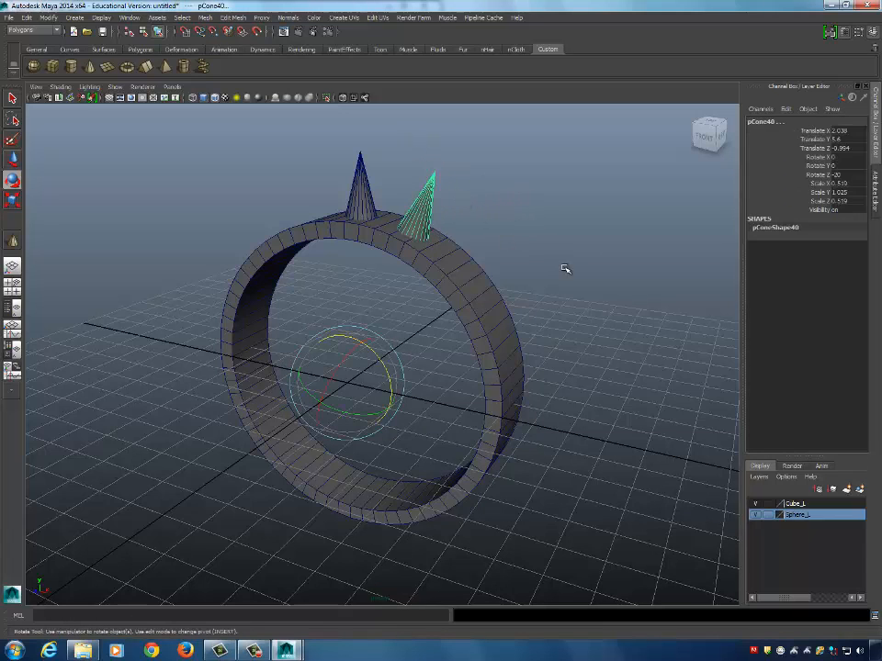
pyautogui.press('Delete')
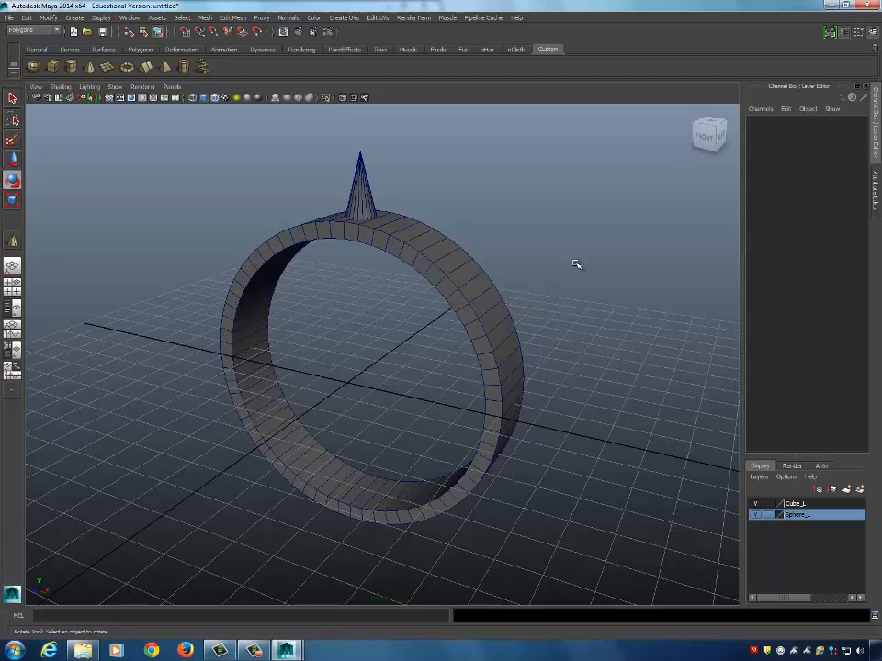
# Duplicate the upright spike, rotate the copy along the ring, and set its Rotate Z to -20.
pyautogui.press('q')
pyautogui.click(360, 188)
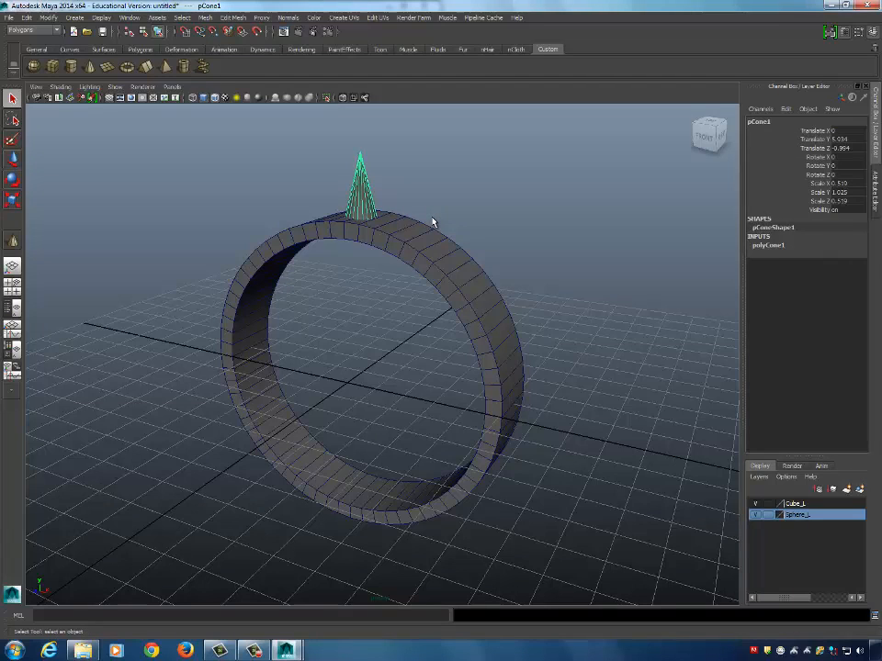
pyautogui.hotkey('ctrl', 'd')
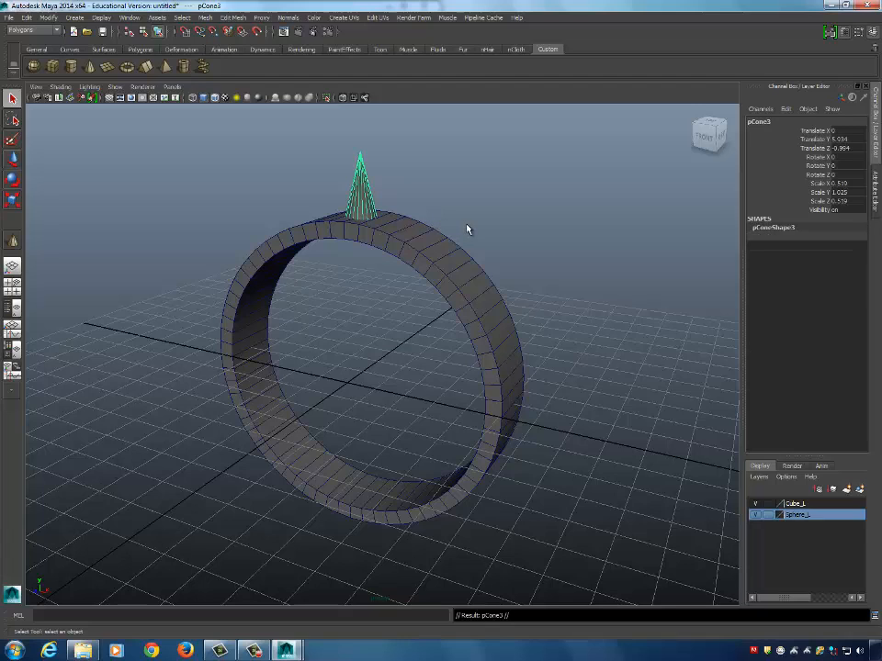
pyautogui.press('e')
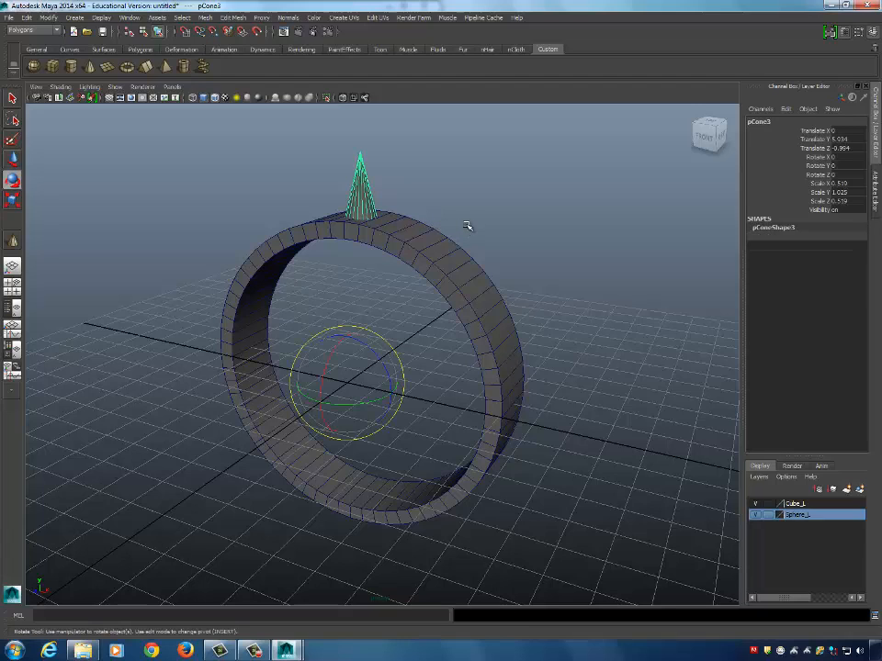
pyautogui.moveTo(368, 345); pyautogui.dragTo(380, 354)
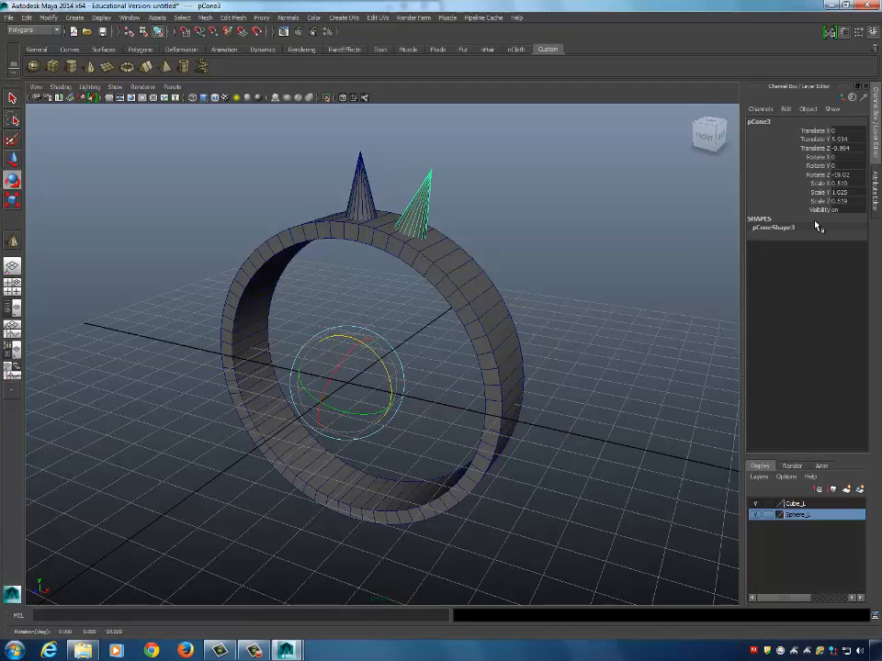
pyautogui.click(854, 173)
pyautogui.press('BackSpace')
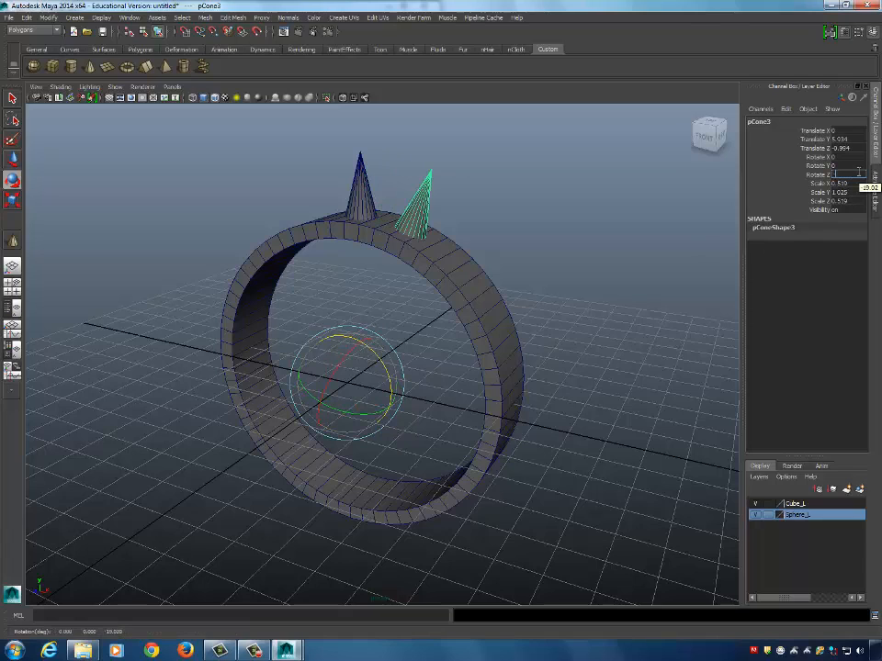
pyautogui.press('Return')
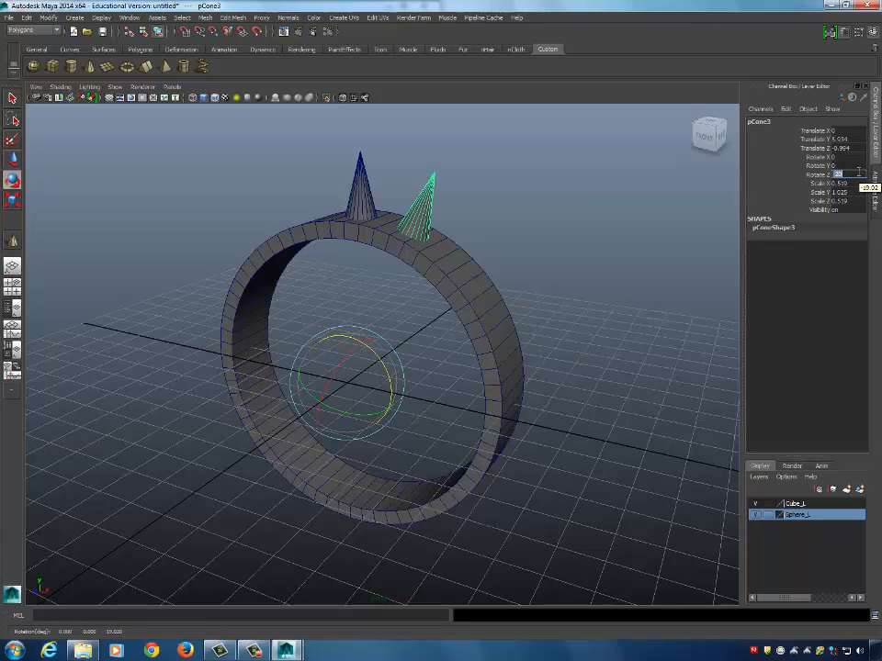
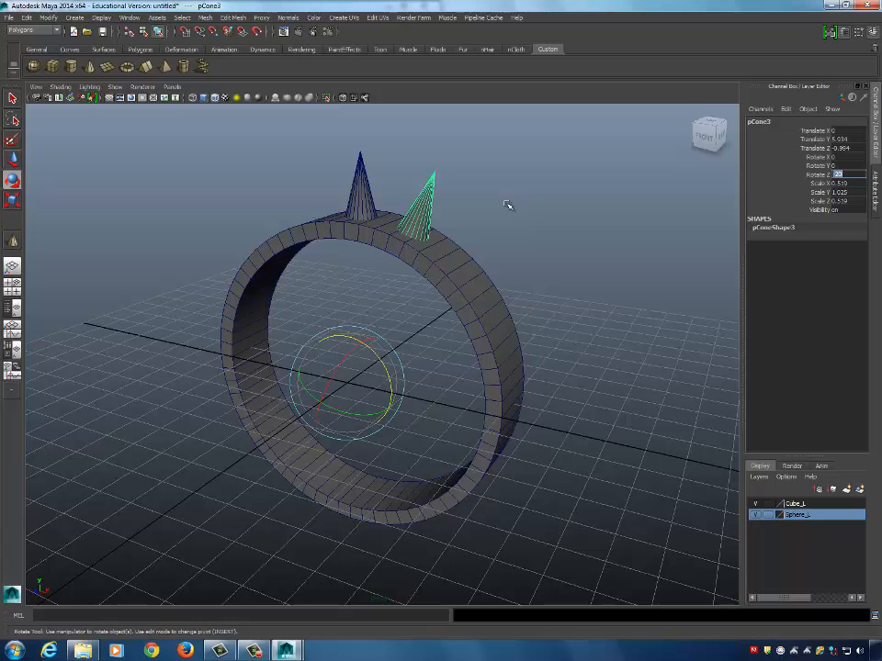
# Repeat Duplicate with Transform on the tilted spike until spikes surround the whole ring, then deselect.
pyautogui.scroll(-2, 507, 204)
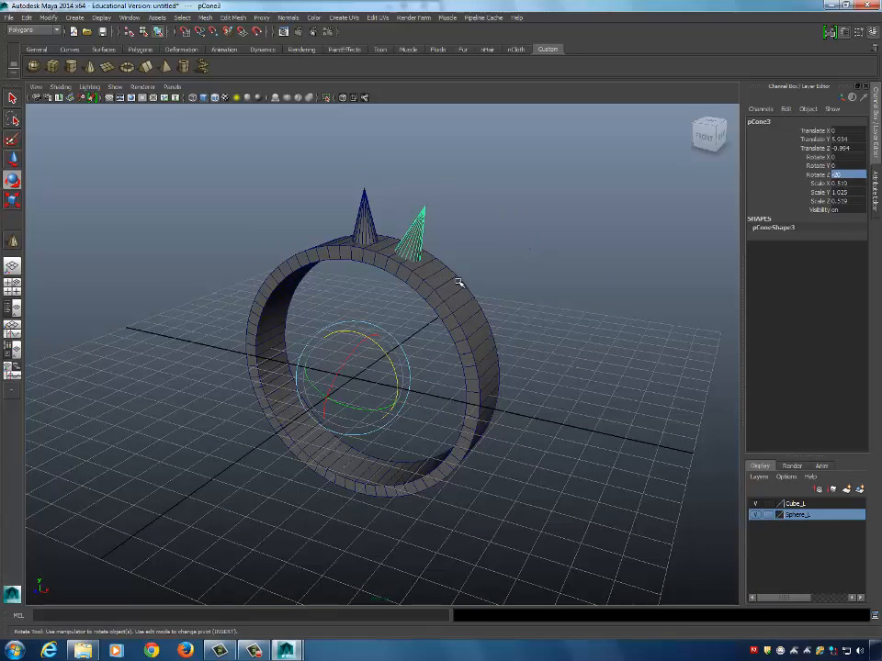
pyautogui.hotkey('shift', 'd')
pyautogui.hotkey('shift', 'd')
pyautogui.hotkey('shift', 'd')
pyautogui.hotkey('shift', 'd')
pyautogui.hotkey('shift', 'd')
pyautogui.hotkey('shift', 'd')
pyautogui.hotkey('shift', 'd')
pyautogui.hotkey('shift', 'd')
pyautogui.hotkey('shift', 'd')
pyautogui.hotkey('shift', 'd')
pyautogui.hotkey('shift', 'd')
pyautogui.hotkey('shift', 'd')
pyautogui.hotkey('shift', 'd')
pyautogui.hotkey('shift', 'd')
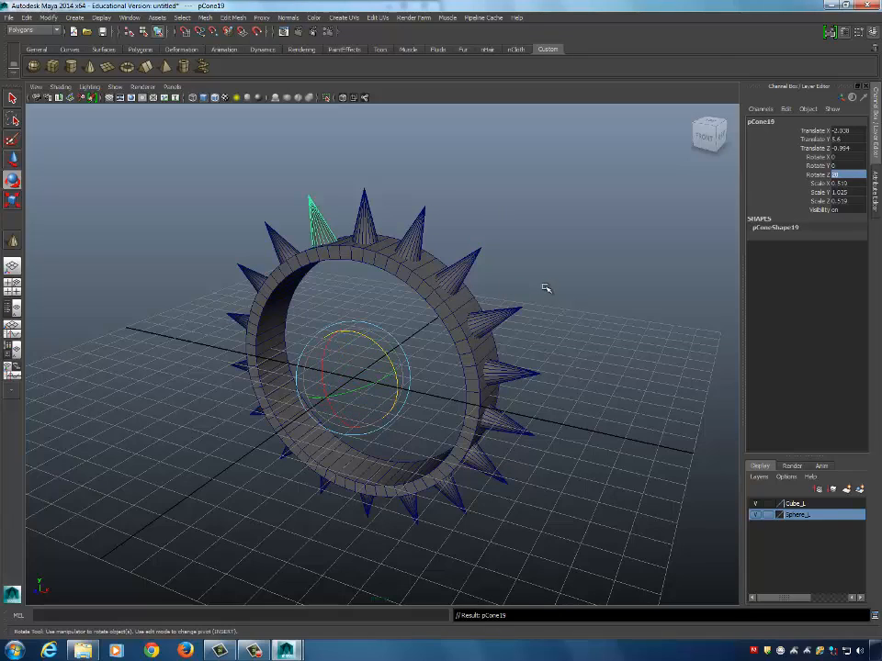
pyautogui.click(532, 323)
pyautogui.keyDown('alt'); pyautogui.moveTo(531, 322); pyautogui.dragTo(494, 300); pyautogui.keyUp('alt')
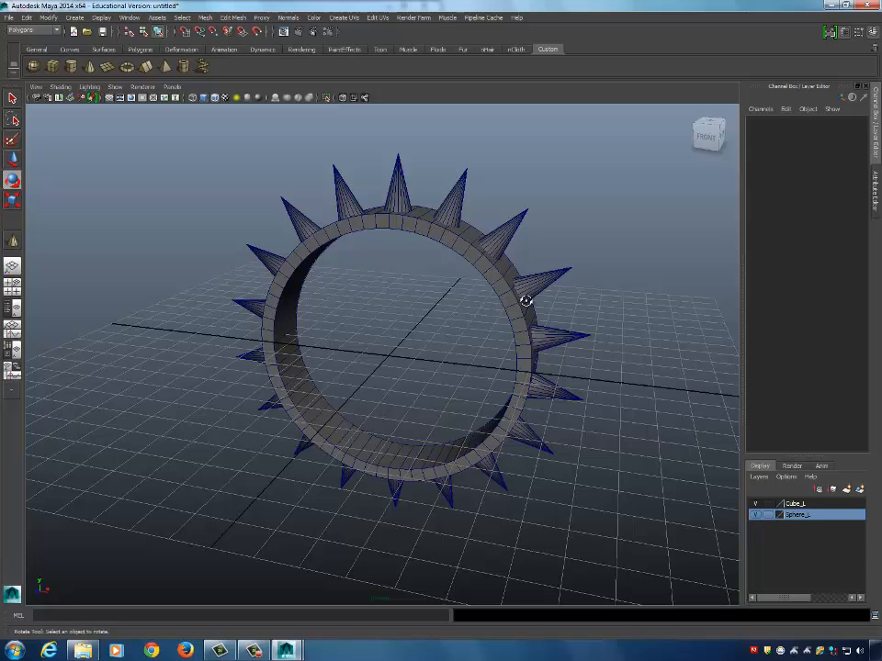
pyautogui.keyDown('alt'); pyautogui.moveTo(525, 299); pyautogui.dragTo(453, 298, button='right'); pyautogui.keyUp('alt')
pyautogui.keyDown('alt'); pyautogui.moveTo(454, 298); pyautogui.dragTo(441, 319); pyautogui.keyUp('alt')
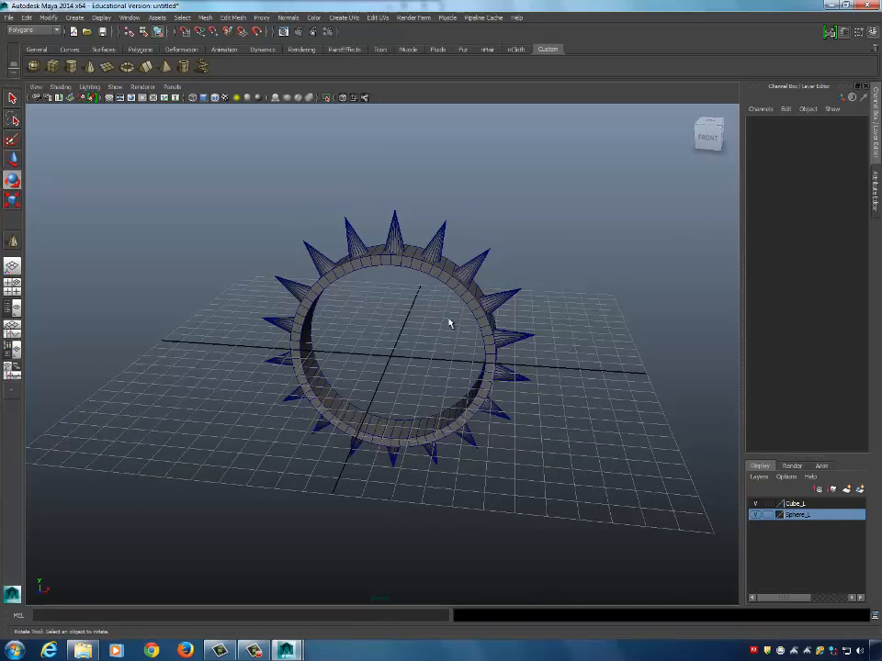
pyautogui.press('q')
pyautogui.scroll(3, 429, 339)
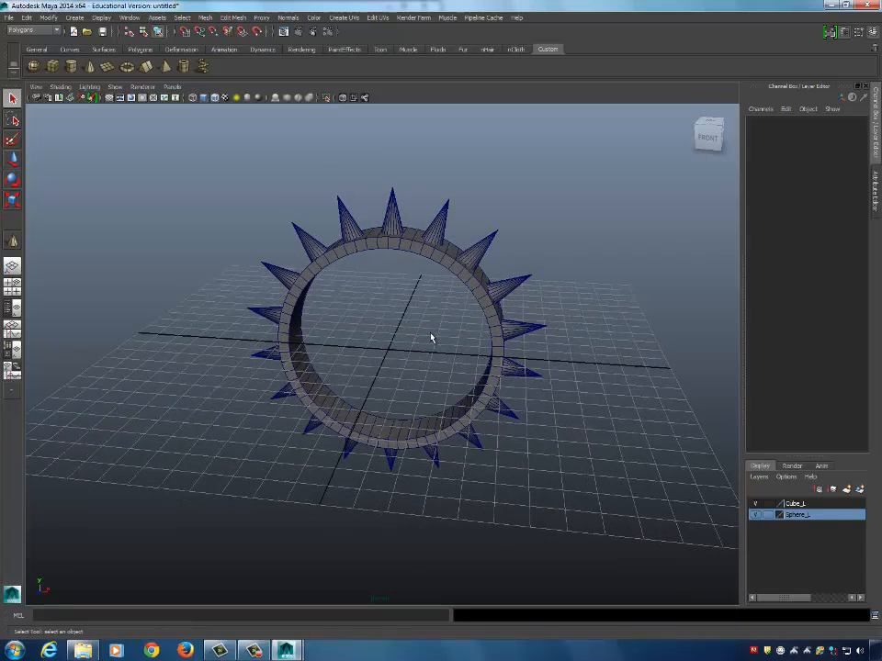
pyautogui.keyDown('alt'); pyautogui.moveTo(452, 313); pyautogui.dragTo(441, 306); pyautogui.keyUp('alt')
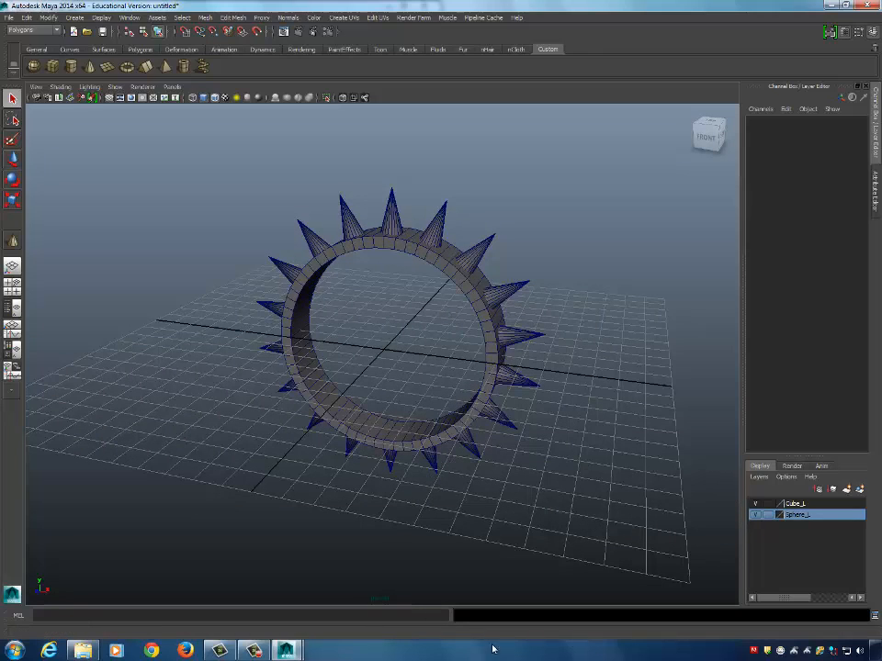
pyautogui.click(254, 651)
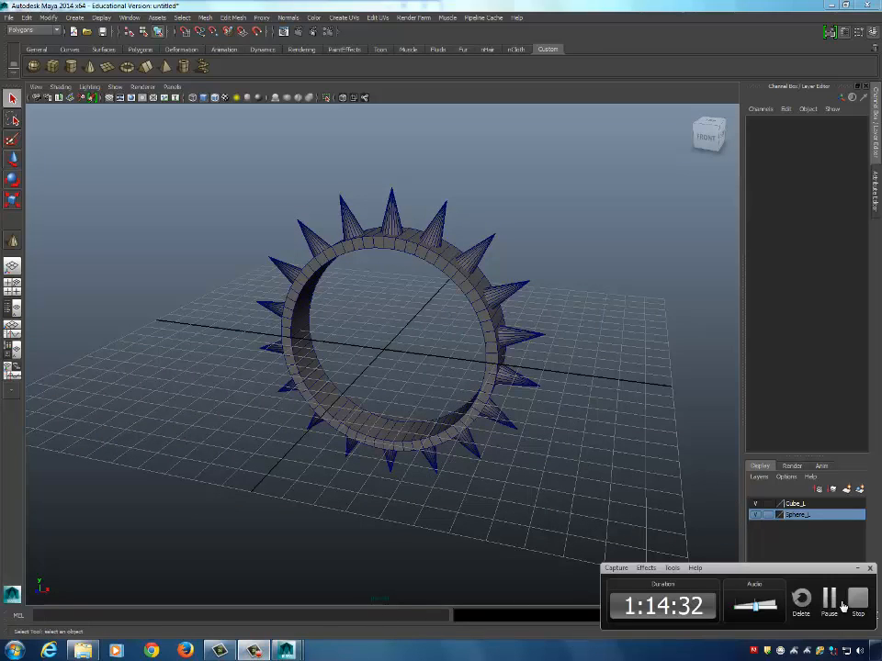
pyautogui.click(831, 602)
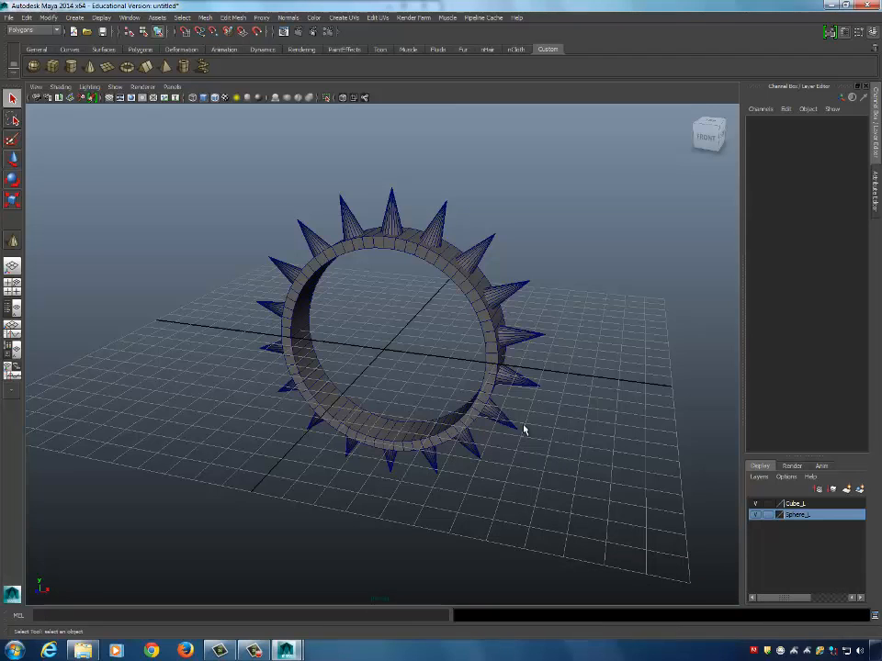
# Select individual spikes near the top of the ring and examine their placement from different angles.
pyautogui.keyDown('alt'); pyautogui.moveTo(374, 327); pyautogui.dragTo(360, 232); pyautogui.keyUp('alt')
pyautogui.click(341, 207)
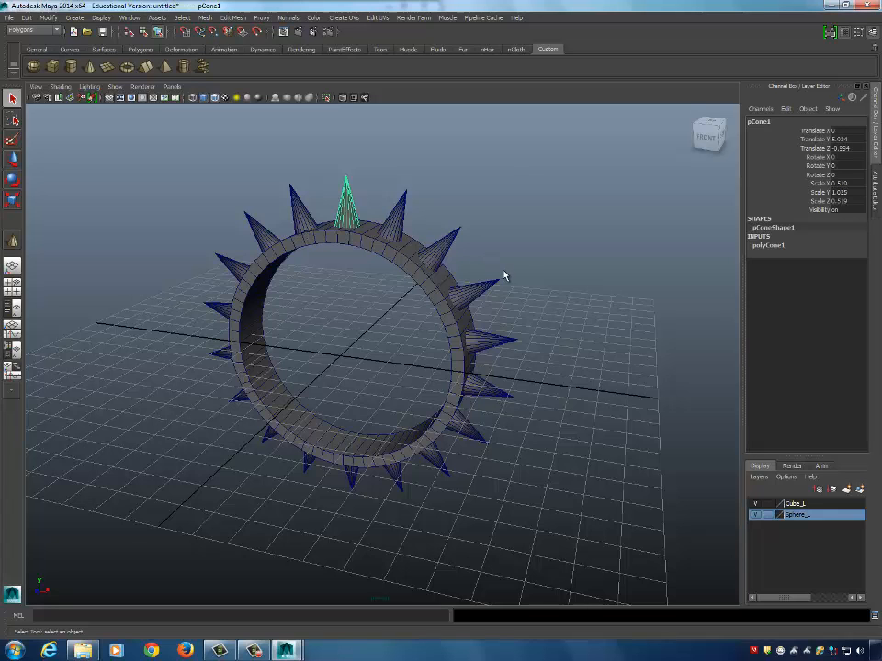
pyautogui.keyDown('alt'); pyautogui.moveTo(415, 285); pyautogui.dragTo(419, 250); pyautogui.keyUp('alt')
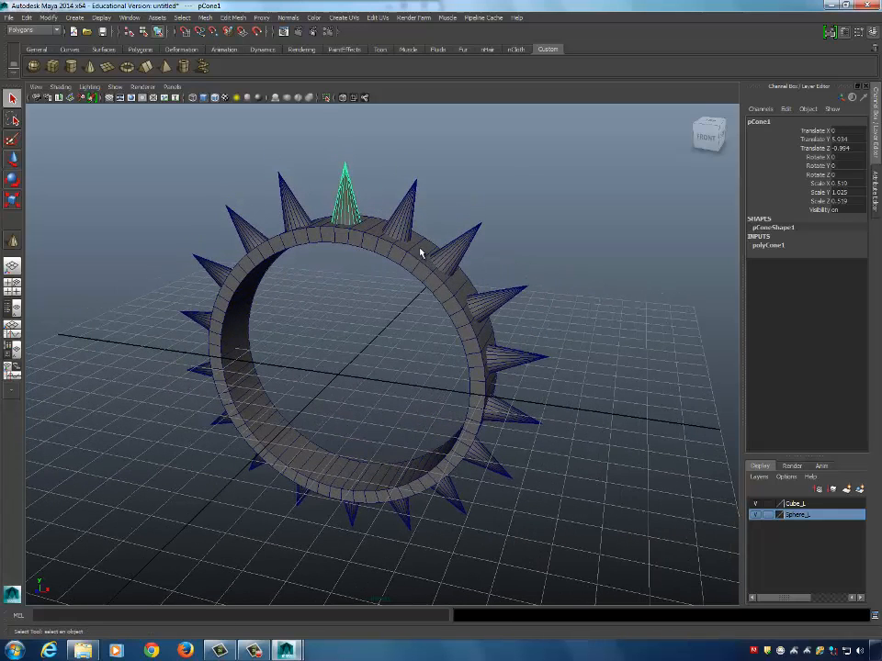
pyautogui.click(287, 195)
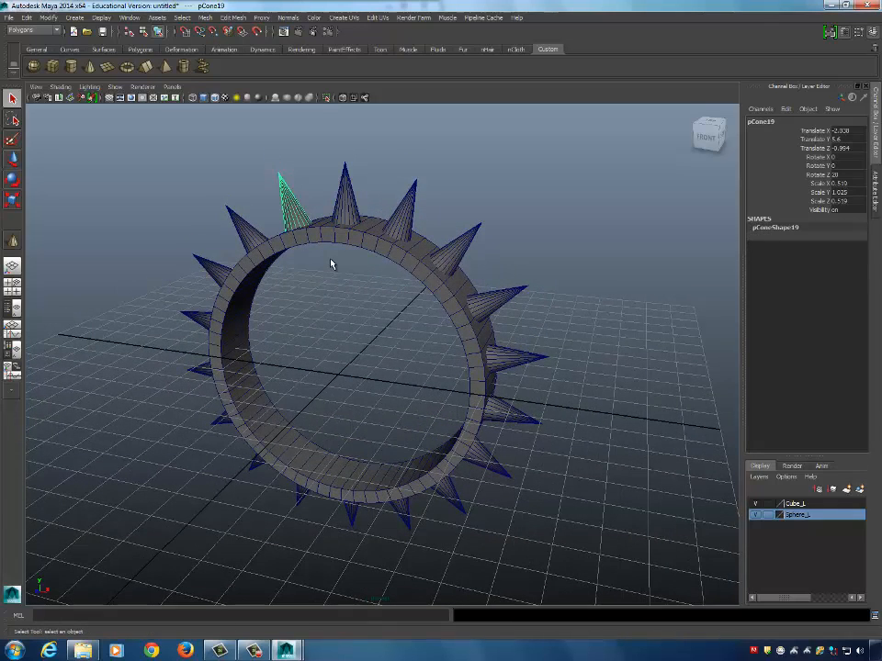
pyautogui.click(231, 216)
pyautogui.keyDown('alt'); pyautogui.moveTo(236, 230); pyautogui.dragTo(303, 245); pyautogui.keyUp('alt')
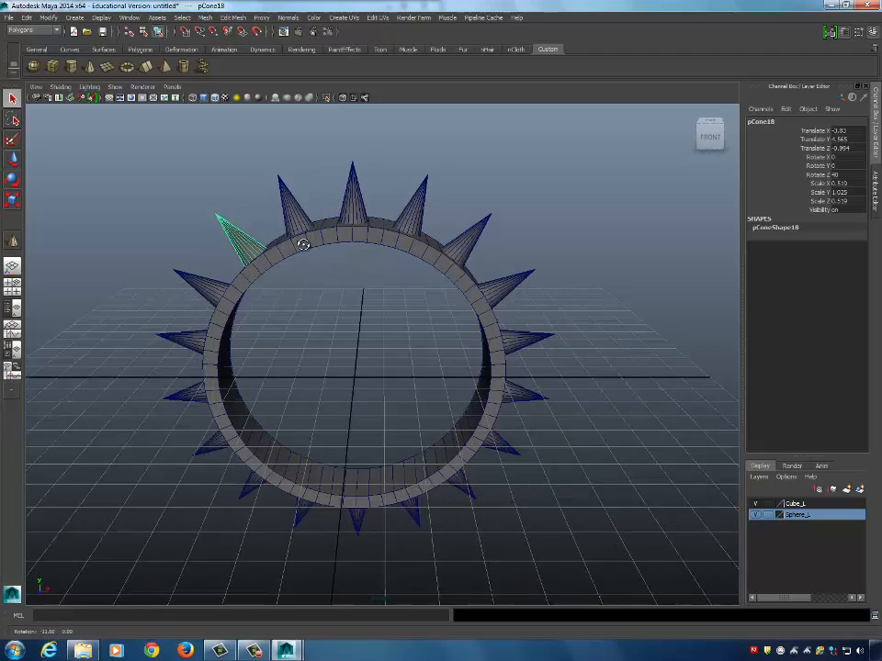
pyautogui.keyDown('alt'); pyautogui.moveTo(274, 155); pyautogui.dragTo(291, 199); pyautogui.keyUp('alt')
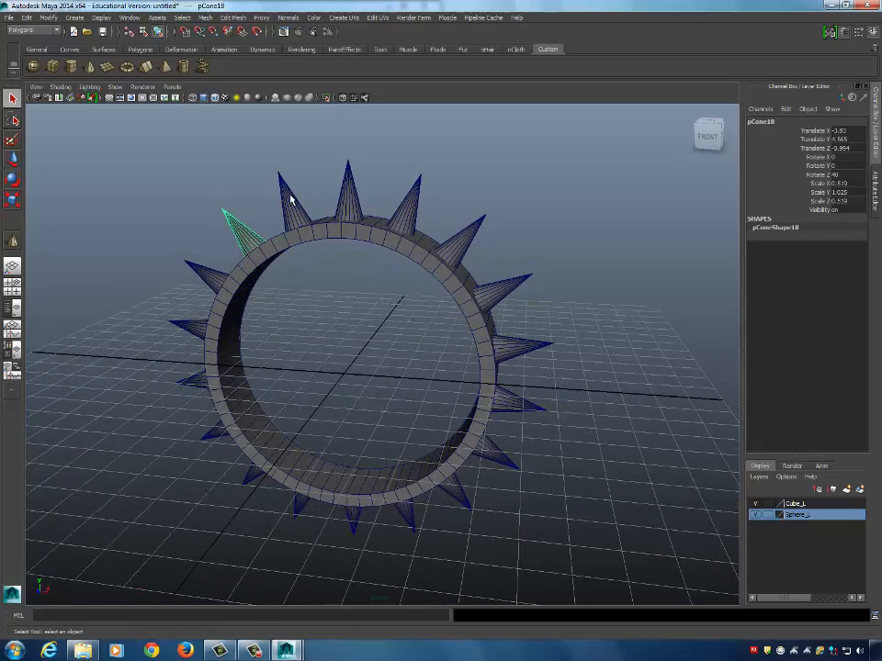
pyautogui.click(290, 199)
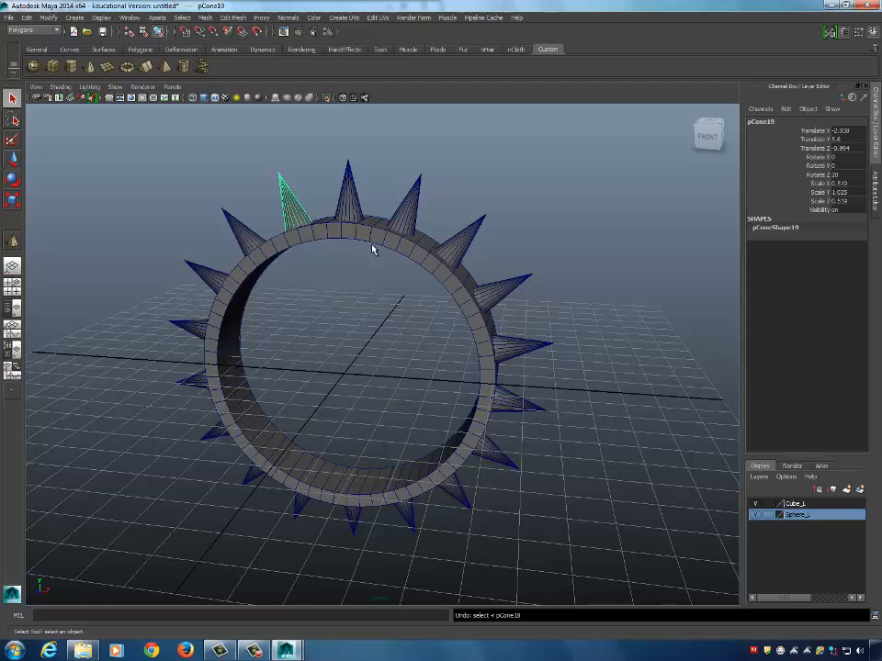
# Undo the selections, transformed duplicates and rotation back to the single original spike on the ring.
pyautogui.hotkey('ctrl', 'z')
pyautogui.hotkey('ctrl', 'z')
pyautogui.hotkey('ctrl', 'z')
pyautogui.hotkey('ctrl', 'z')
pyautogui.hotkey('ctrl', 'z')
pyautogui.hotkey('ctrl', 'z')
pyautogui.hotkey('ctrl', 'z')
pyautogui.hotkey('ctrl', 'z')
pyautogui.hotkey('ctrl', 'z')
pyautogui.hotkey('ctrl', 'z')
pyautogui.hotkey('ctrl', 'z')
pyautogui.hotkey('ctrl', 'z')
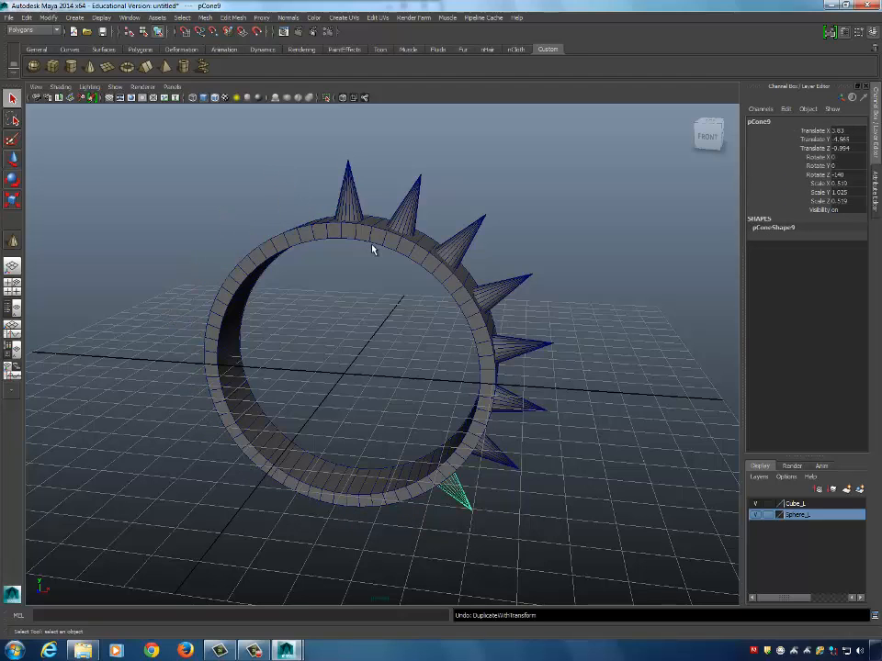
pyautogui.hotkey('ctrl', 'z')
pyautogui.hotkey('ctrl', 'z')
pyautogui.hotkey('ctrl', 'z')
pyautogui.hotkey('ctrl', 'z')
pyautogui.hotkey('ctrl', 'z')
pyautogui.hotkey('ctrl', 'z')
pyautogui.hotkey('ctrl', 'z')
pyautogui.hotkey('ctrl', 'z')
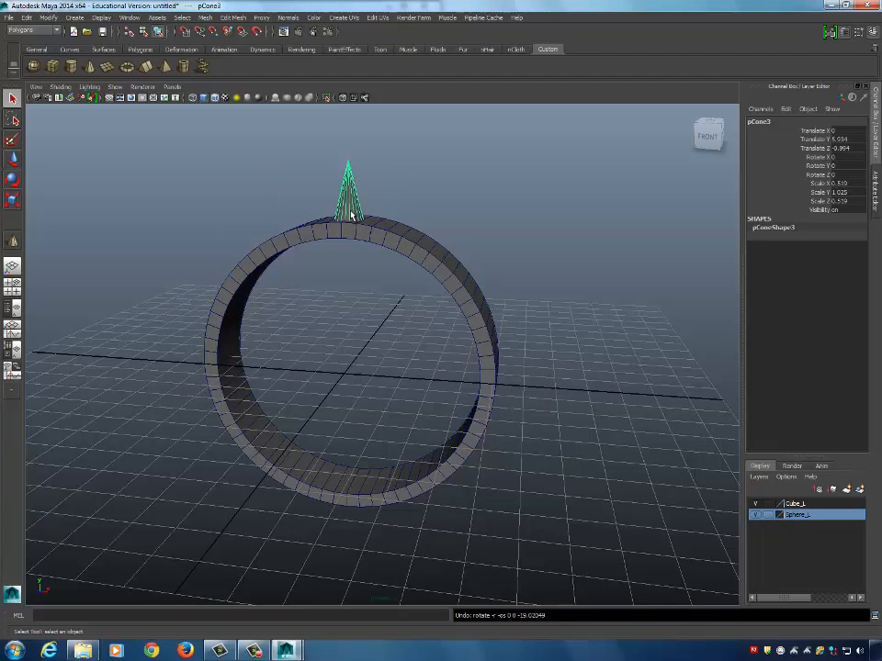
pyautogui.hotkey('ctrl', 'z')
# Duplicate the original spike and rotate the copy to -20 degrees on Z using discrete rotation with a step size of 20.
pyautogui.keyDown('alt'); pyautogui.moveTo(422, 238); pyautogui.dragTo(459, 260); pyautogui.keyUp('alt')
pyautogui.hotkey('ctrl', 'd')
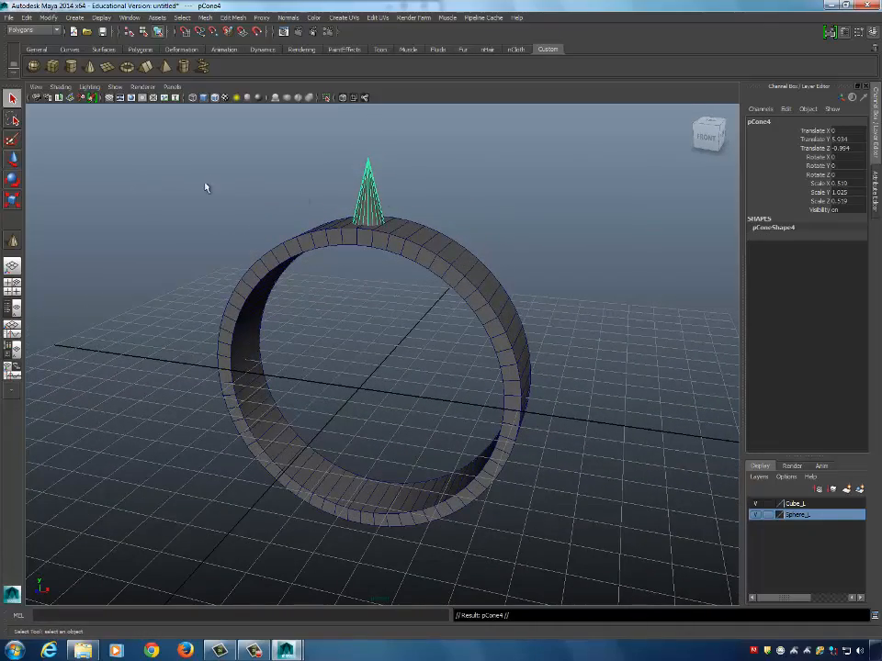
pyautogui.doubleClick(12, 179)
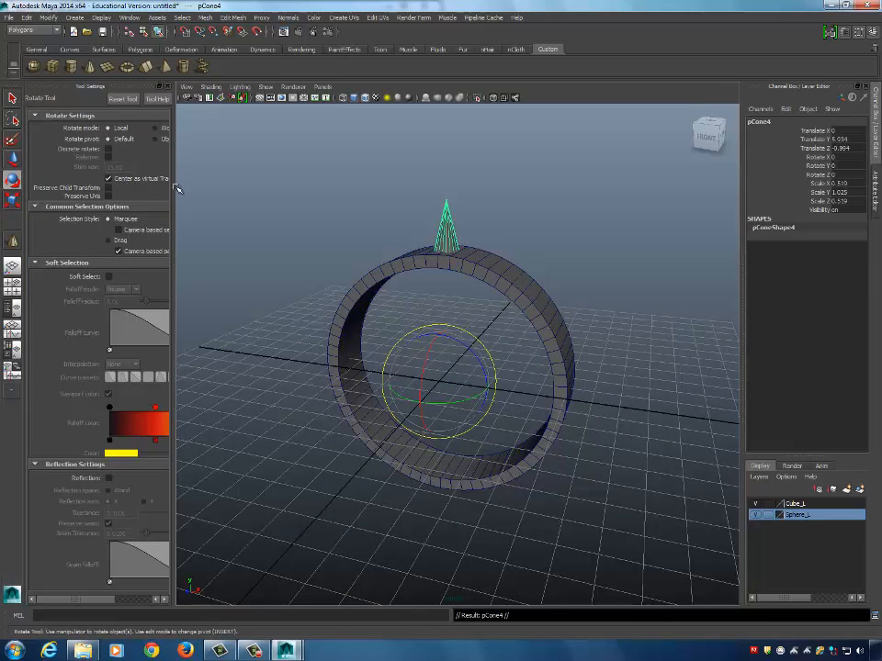
pyautogui.moveTo(173, 184); pyautogui.dragTo(293, 196)
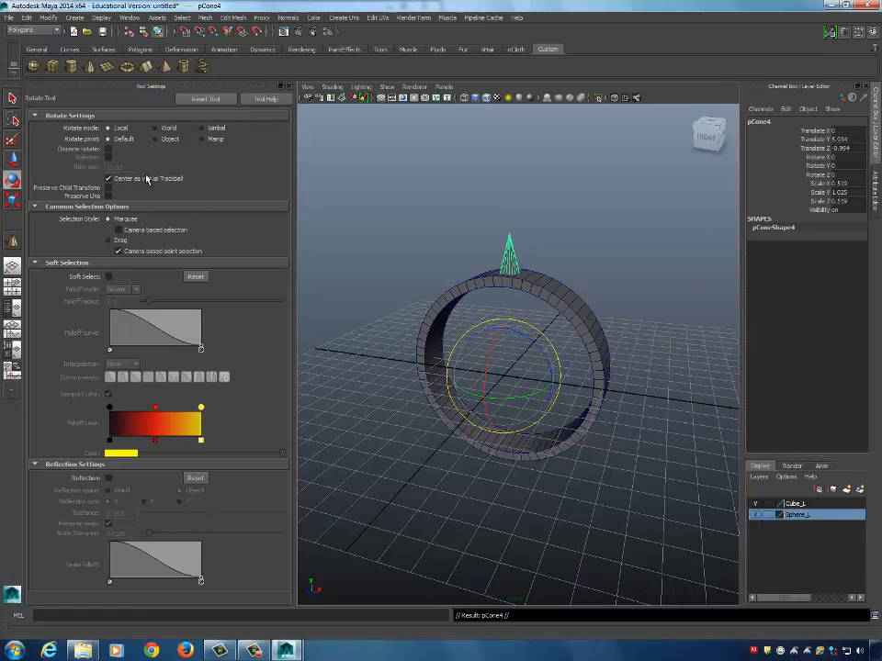
pyautogui.click(108, 148)
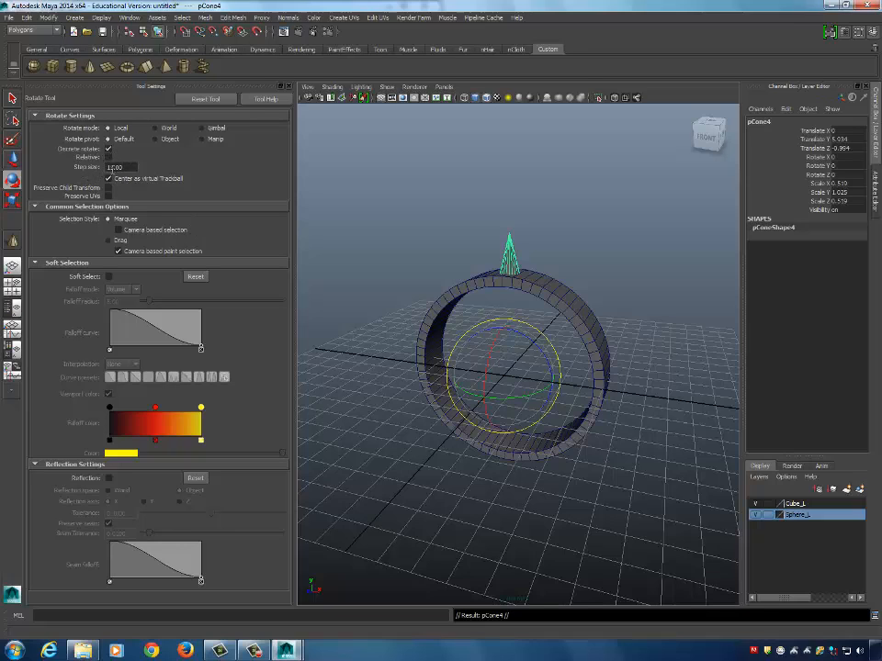
pyautogui.doubleClick(123, 168)
pyautogui.write('20')
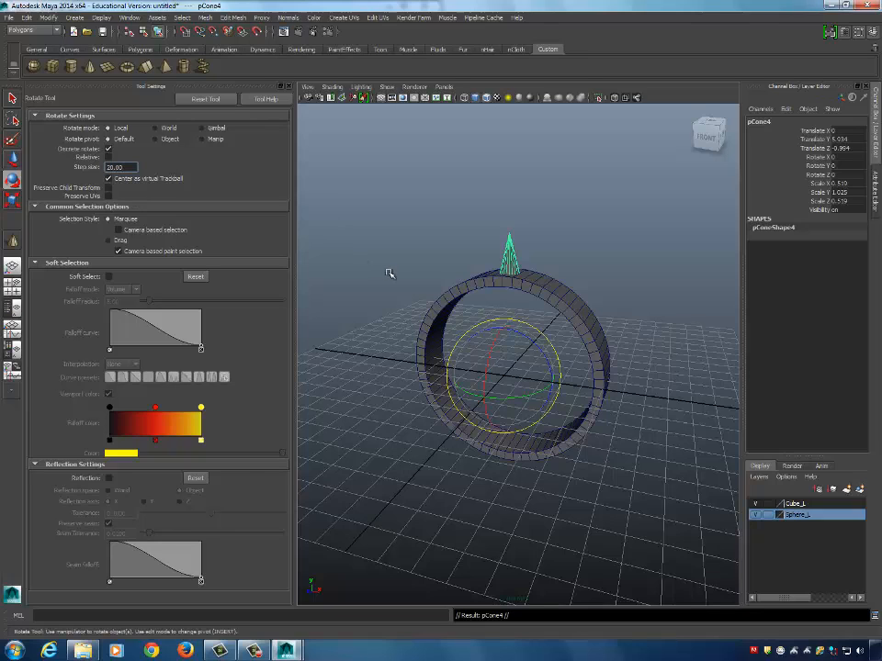
pyautogui.moveTo(534, 340)
pyautogui.mouseDown()
pyautogui.moveTo(547, 347)
pyautogui.moveTo(529, 331)
pyautogui.moveTo(563, 348)
pyautogui.moveTo(553, 346)
pyautogui.moveTo(559, 357)
pyautogui.moveTo(551, 342)
pyautogui.mouseUp()
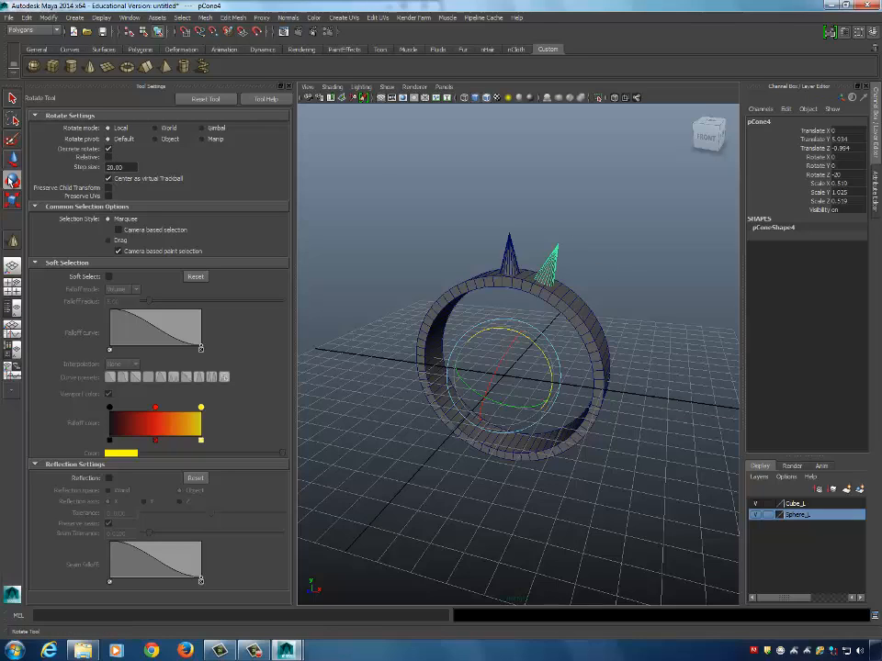
# Turn off discrete rotation, close the Rotate tool settings, and delete the tilted spike copy.
pyautogui.click(109, 148)
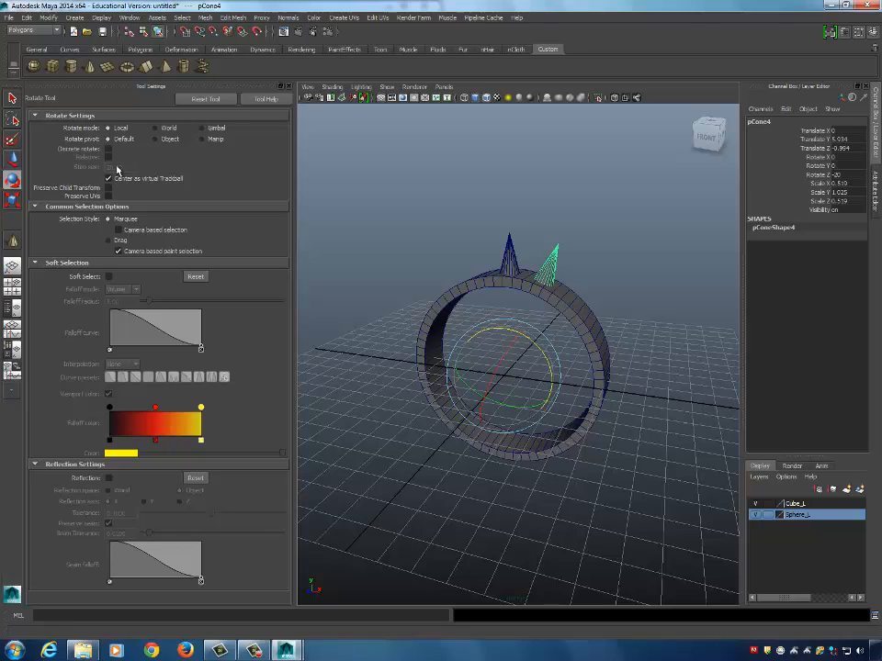
pyautogui.click(285, 86)
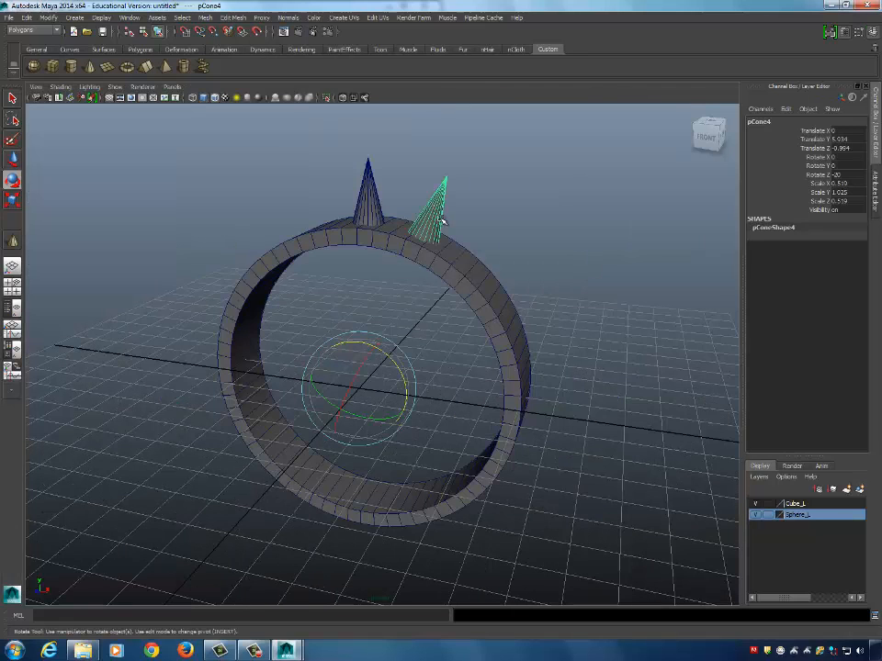
pyautogui.press('Delete')
# Duplicate the original spike at the top of the ring and set the copy's Z rotation to -20.
pyautogui.click(363, 186)
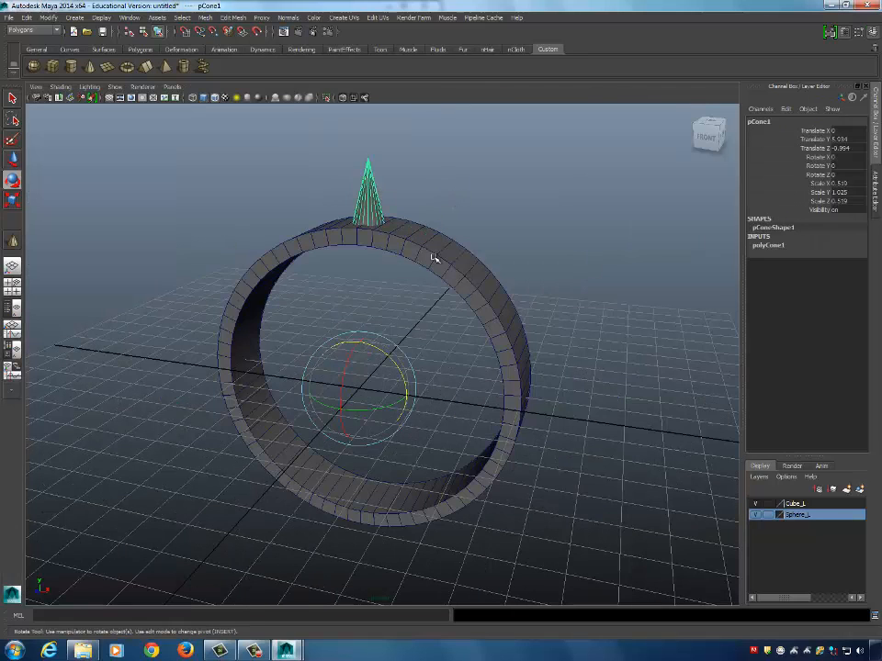
pyautogui.hotkey('ctrl', 'd')
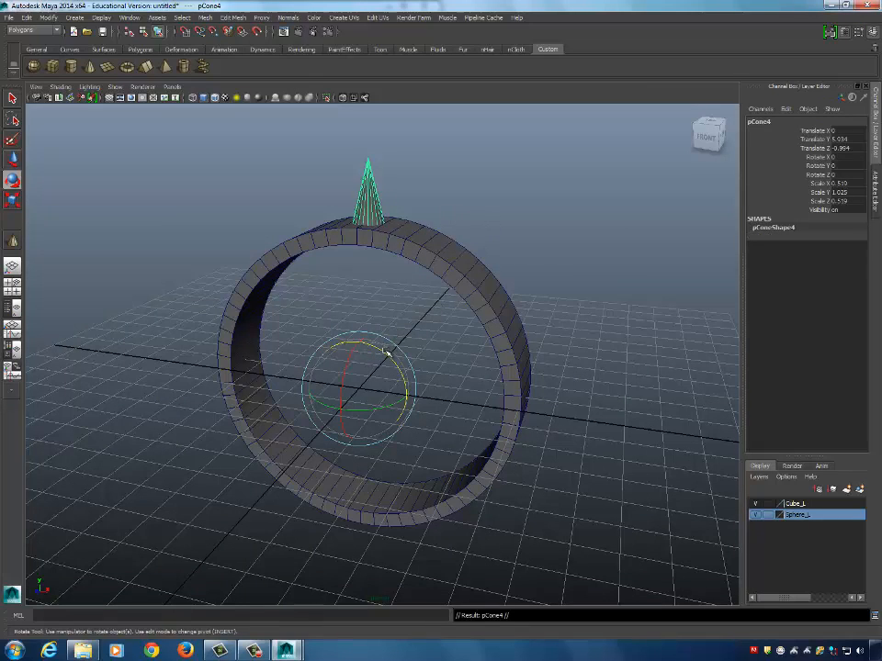
pyautogui.moveTo(387, 350); pyautogui.dragTo(398, 361)
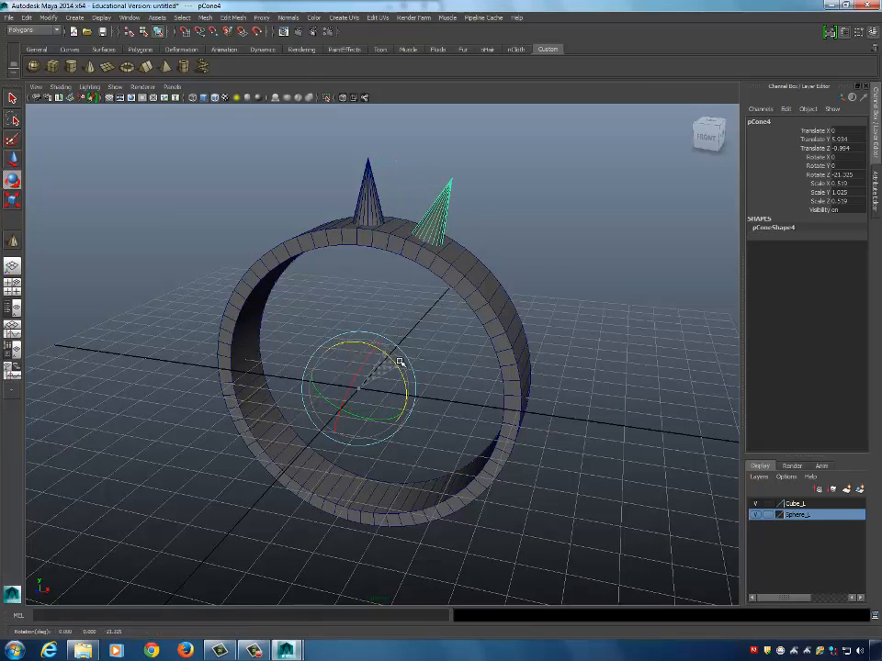
pyautogui.doubleClick(845, 175)
pyautogui.write('-20')
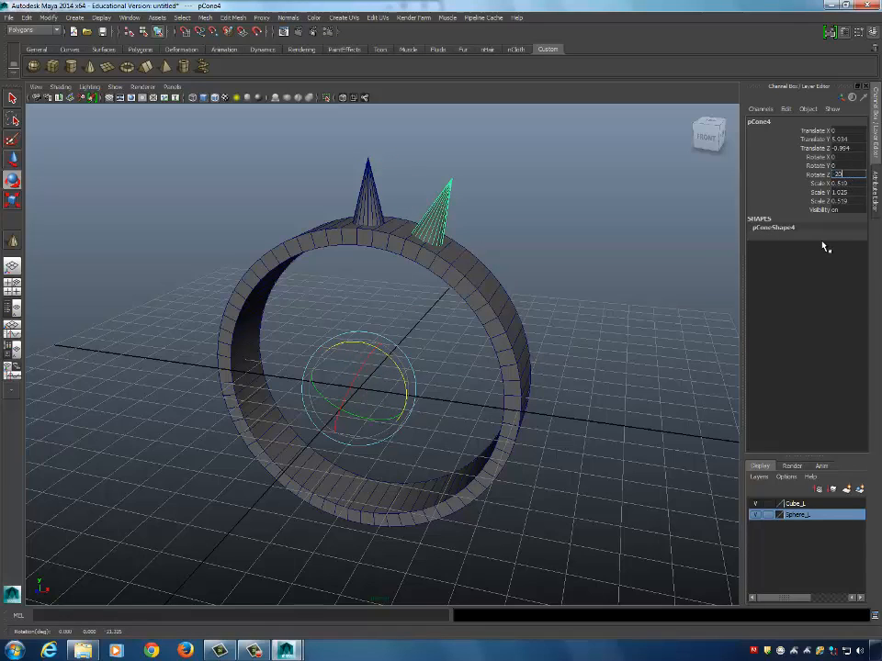
pyautogui.press('Return')
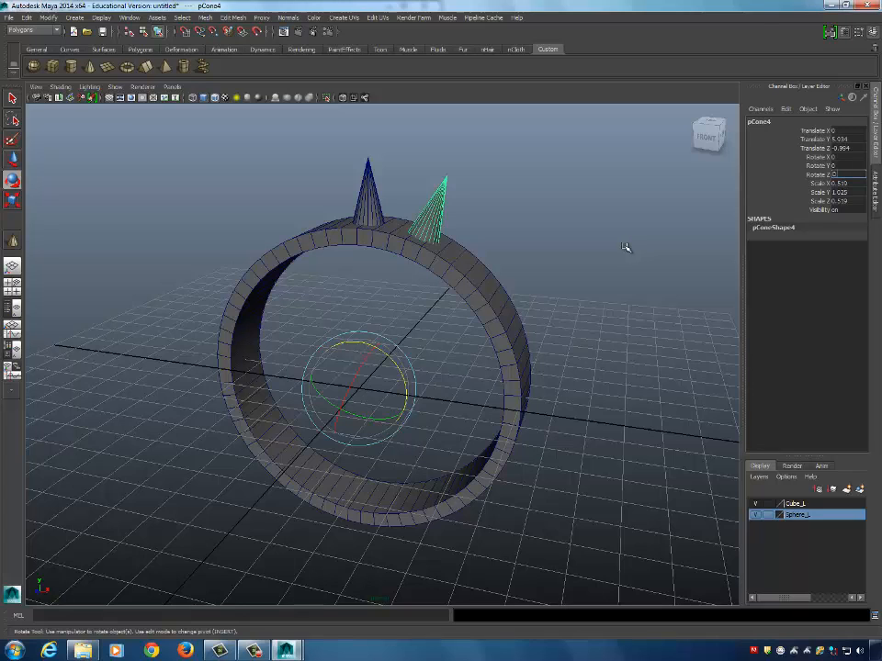
# Repeat Duplicate with Transform 16 times to continue the spikes around the whole ring, and clear the selection.
pyautogui.hotkey('shift', 'd')
pyautogui.hotkey('shift', 'd')
pyautogui.hotkey('shift', 'd')
pyautogui.hotkey('shift', 'd')
pyautogui.hotkey('shift', 'd')
pyautogui.hotkey('shift', 'd')
pyautogui.hotkey('shift', 'd')
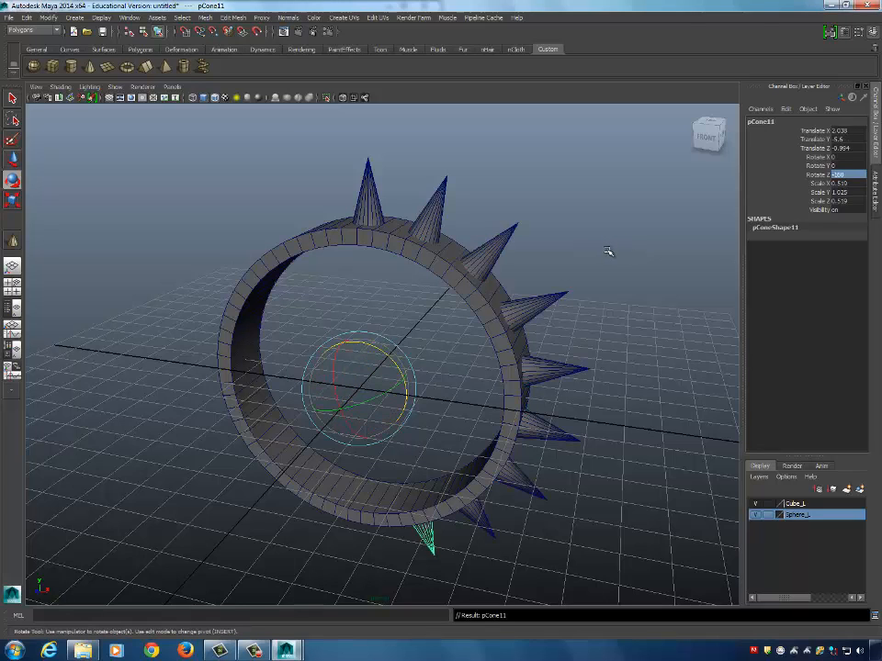
pyautogui.hotkey('shift', 'd')
pyautogui.hotkey('shift', 'd')
pyautogui.hotkey('shift', 'd')
pyautogui.hotkey('shift', 'd')
pyautogui.hotkey('shift', 'd')
pyautogui.hotkey('shift', 'd')
pyautogui.hotkey('shift', 'd')
pyautogui.hotkey('shift', 'd')
pyautogui.hotkey('shift', 'd')
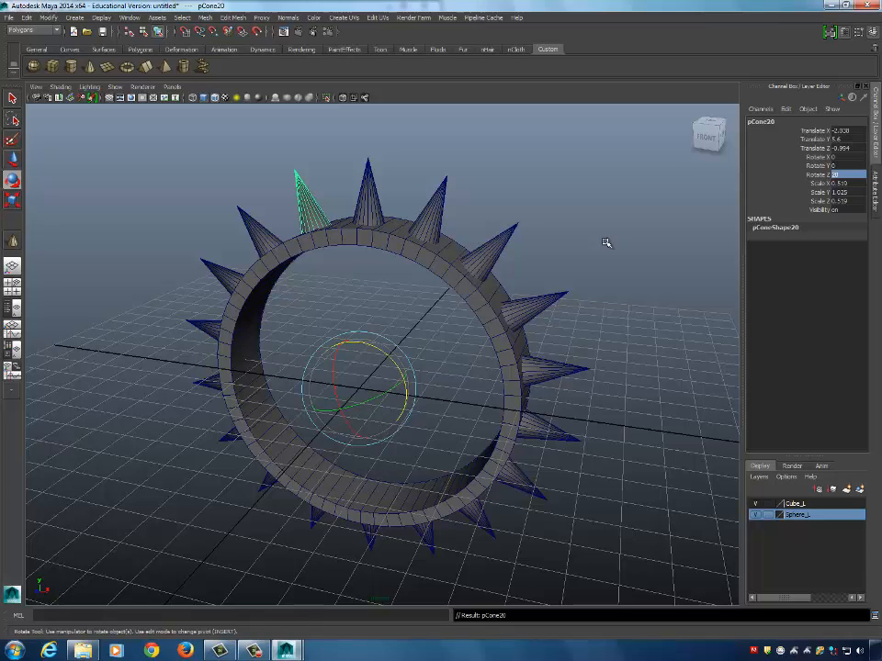
pyautogui.keyDown('alt'); pyautogui.moveTo(549, 233); pyautogui.dragTo(787, 172); pyautogui.keyUp('alt')
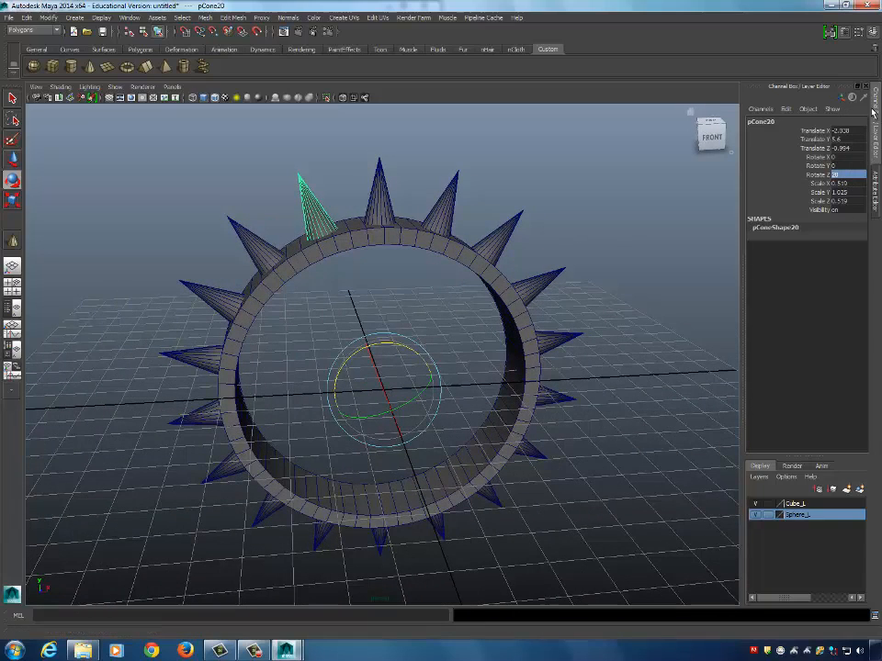
pyautogui.keyDown('alt'); pyautogui.moveTo(527, 305); pyautogui.dragTo(417, 351); pyautogui.keyUp('alt')
pyautogui.click(535, 298)
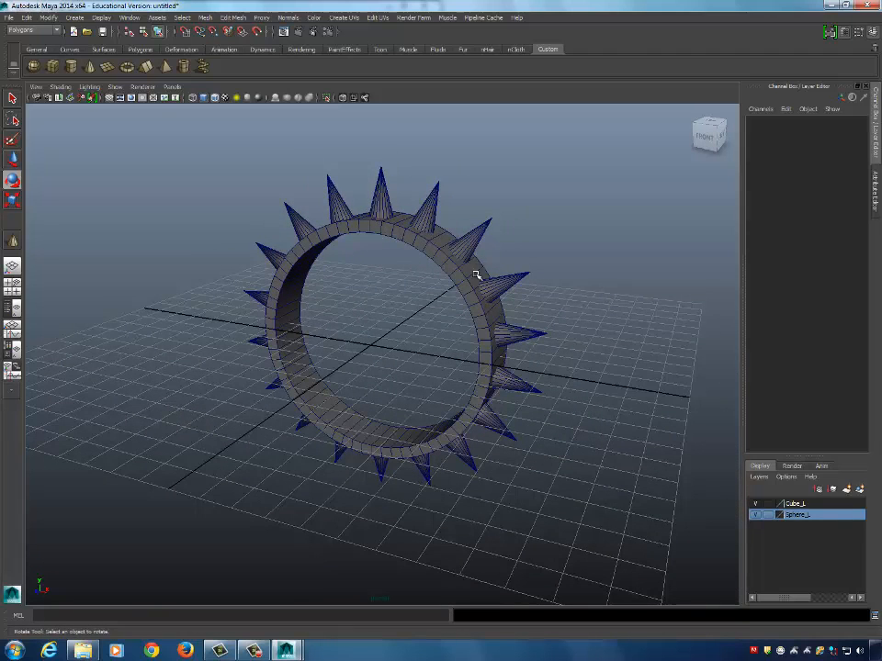
pyautogui.keyDown('alt'); pyautogui.moveTo(568, 250); pyautogui.dragTo(525, 251); pyautogui.keyUp('alt')
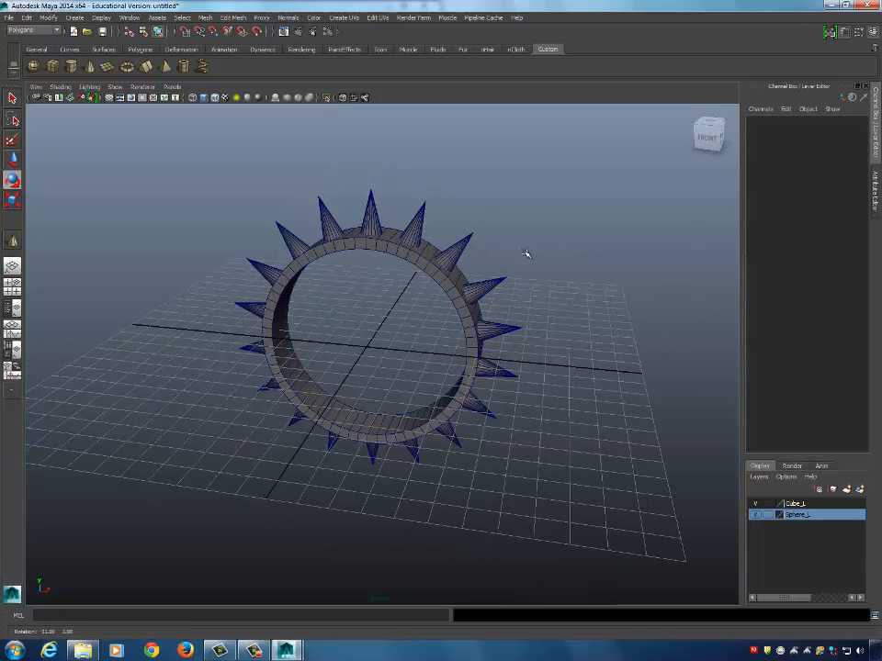
# Select individual spikes one after another around the ring to examine them as separate objects, and deselect.
pyautogui.click(370, 220)
pyautogui.press('q')
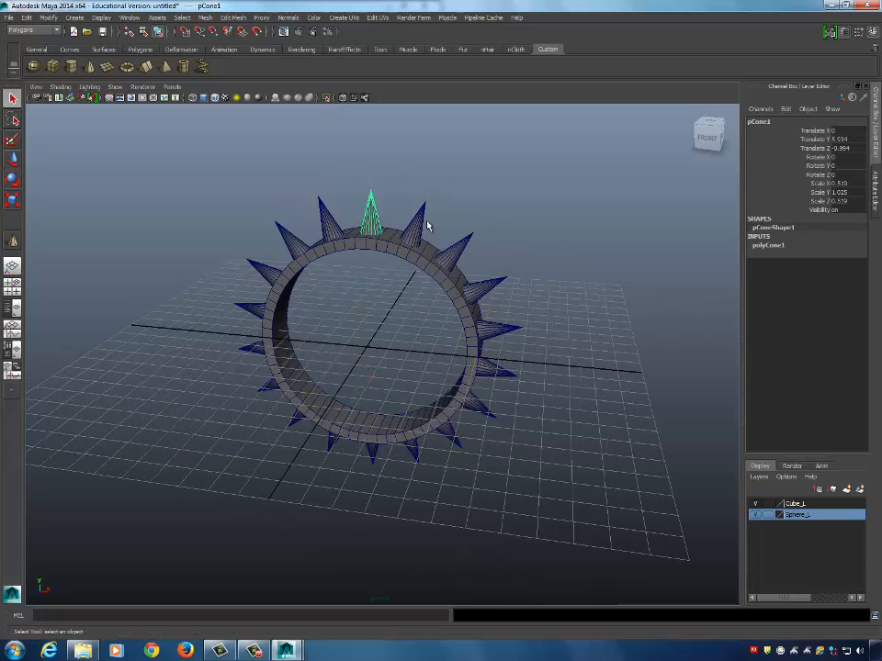
pyautogui.click(426, 221)
pyautogui.click(421, 222)
pyautogui.click(370, 216)
pyautogui.click(331, 220)
pyautogui.click(296, 245)
pyautogui.click(266, 272)
pyautogui.click(264, 306)
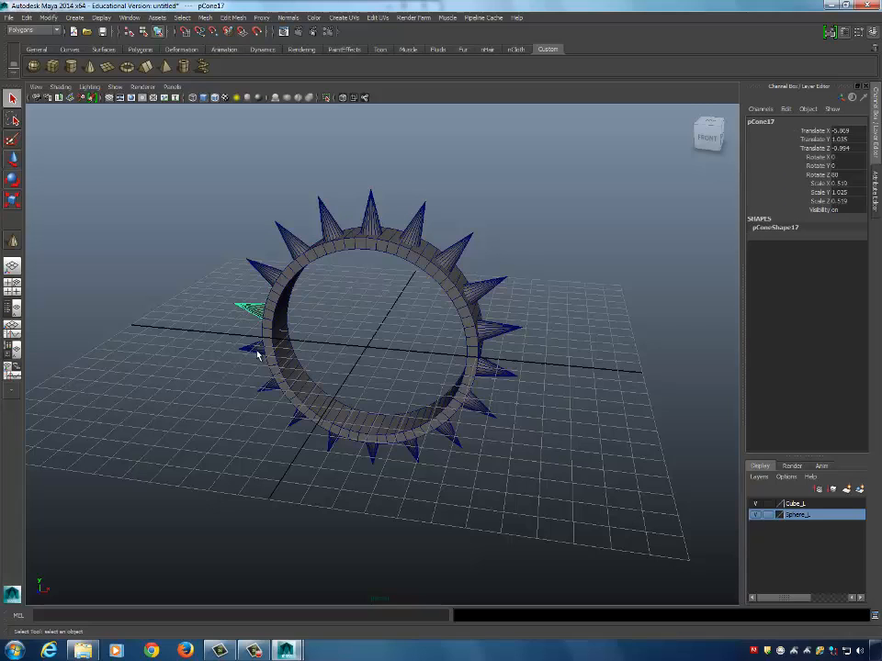
pyautogui.click(258, 353)
pyautogui.click(267, 387)
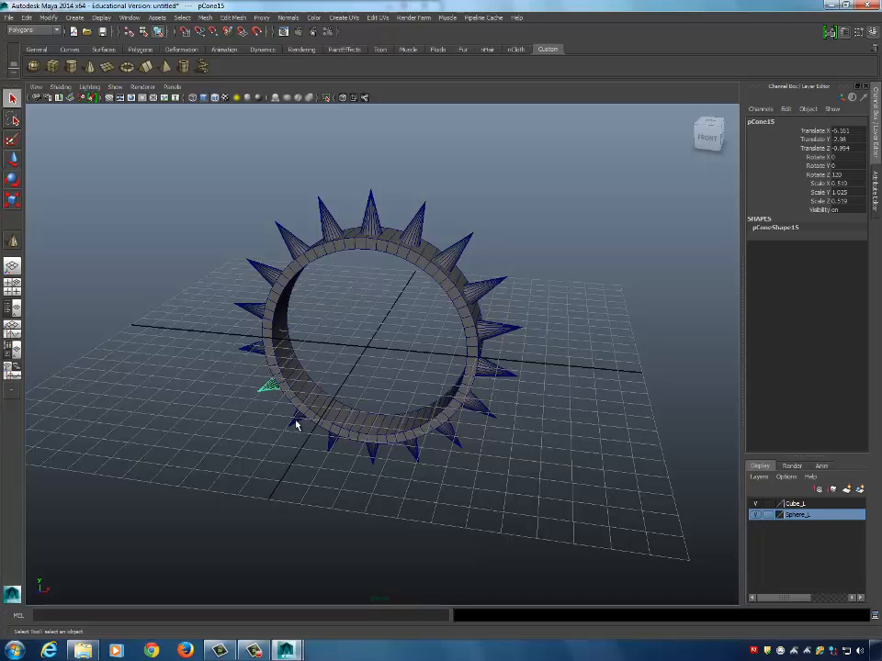
pyautogui.click(294, 418)
pyautogui.click(334, 442)
pyautogui.click(372, 450)
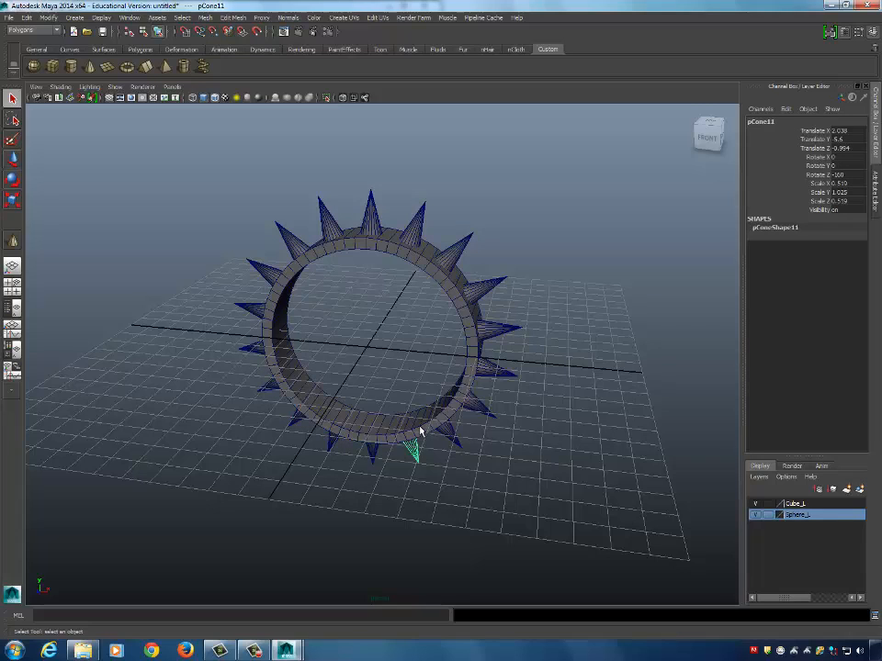
pyautogui.click(467, 269)
pyautogui.click(419, 223)
pyautogui.click(371, 208)
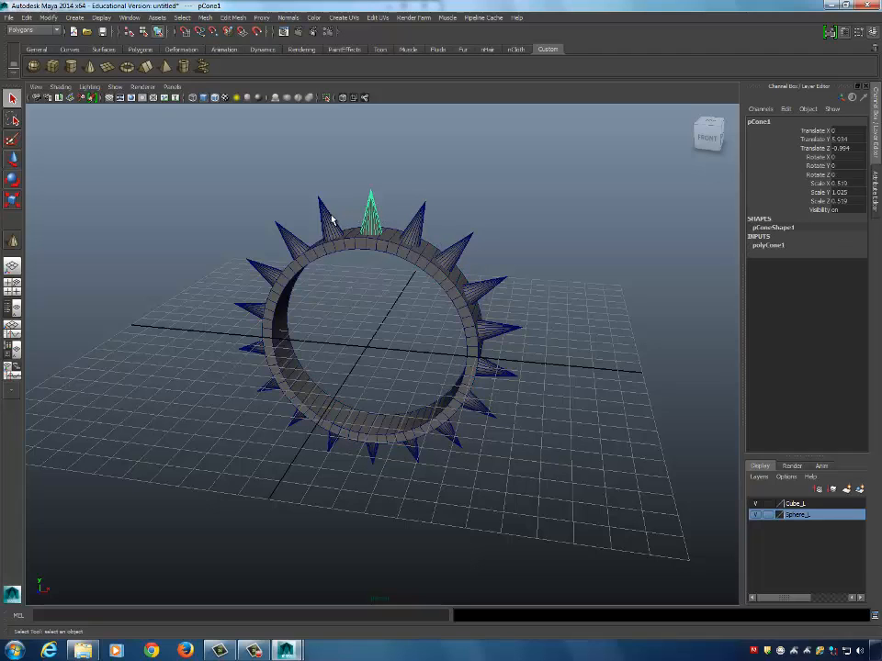
pyautogui.click(332, 206)
pyautogui.click(348, 250)
pyautogui.click(291, 247)
pyautogui.click(280, 241)
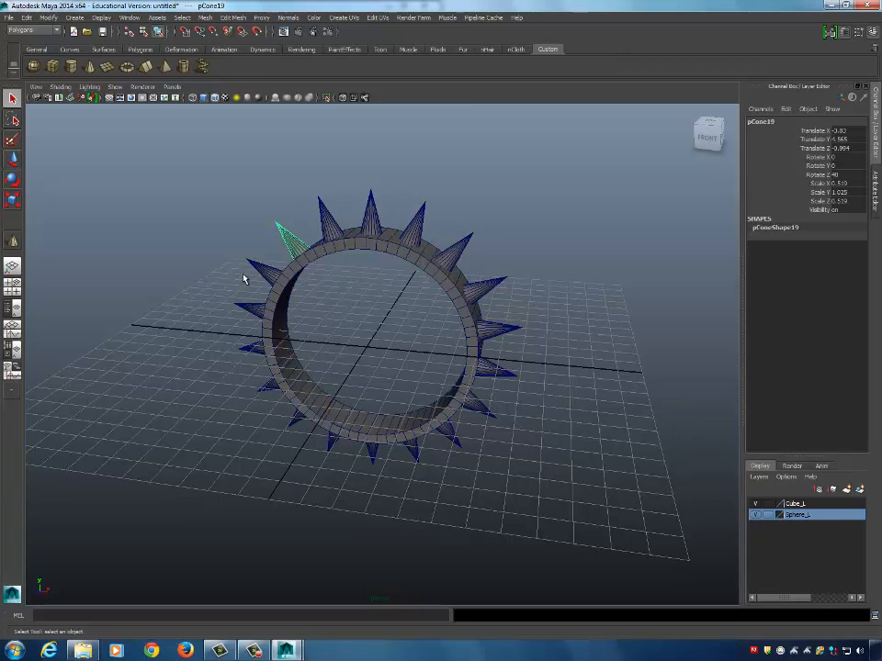
pyautogui.click(221, 246)
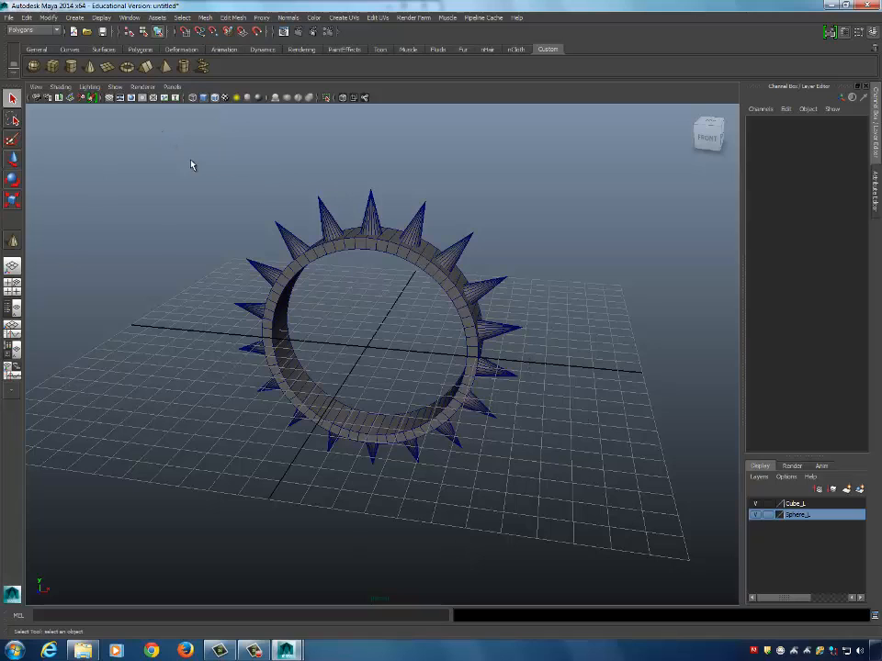
# Select the ring together with all of its spikes and group them.
pyautogui.moveTo(191, 161); pyautogui.dragTo(760, 650)
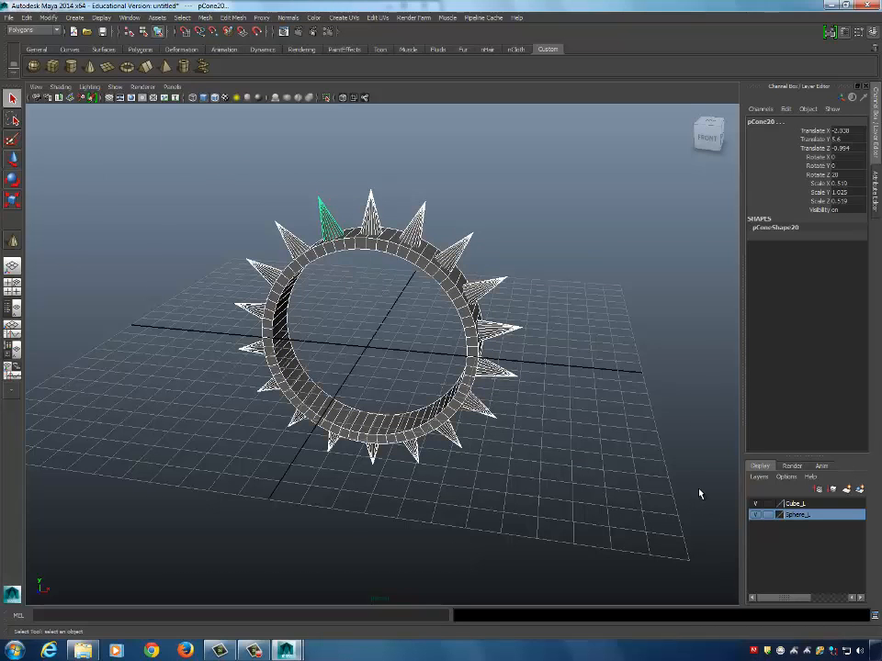
pyautogui.hotkey('ctrl', 'g')
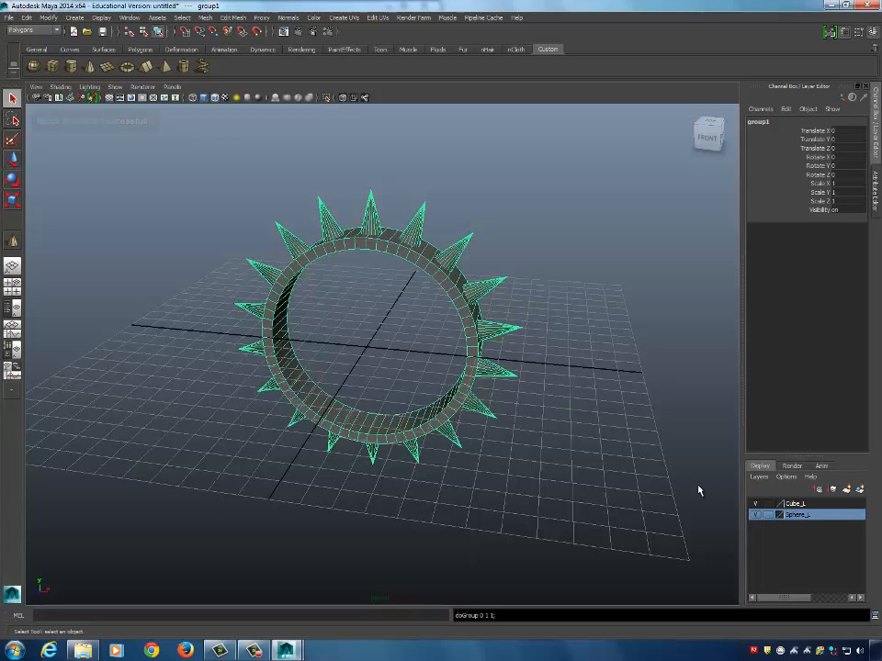
pyautogui.press('w')
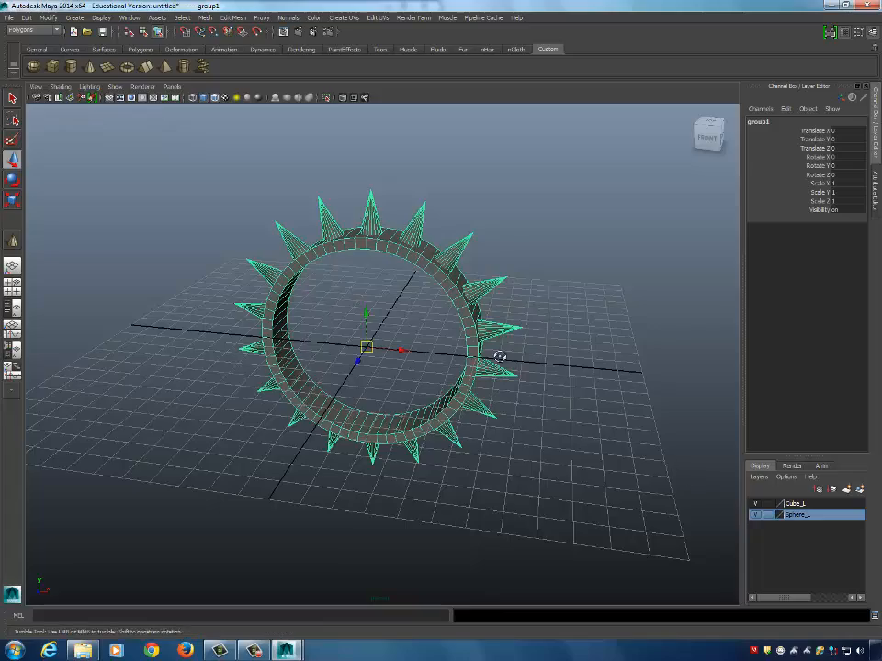
pyautogui.keyDown('alt'); pyautogui.moveTo(498, 357); pyautogui.dragTo(435, 401); pyautogui.keyUp('alt')
pyautogui.hotkey('ctrl', 'z')
pyautogui.keyDown('alt'); pyautogui.moveTo(526, 396); pyautogui.dragTo(453, 246); pyautogui.keyUp('alt')
# Select a single spike and the ring within the group to check how the grouped parts can be picked, and deselect.
pyautogui.click(410, 219)
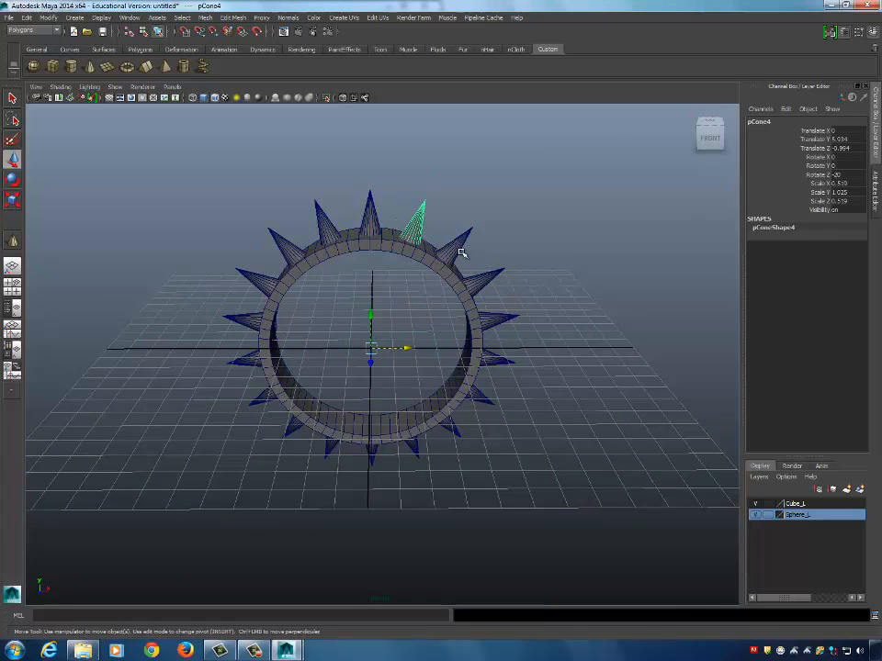
pyautogui.hotkey('shift', 'd')
pyautogui.hotkey('ctrl', 'z')
pyautogui.moveTo(395, 353); pyautogui.dragTo(423, 334)
pyautogui.click(389, 239)
pyautogui.keyDown('alt'); pyautogui.moveTo(403, 273); pyautogui.dragTo(425, 313); pyautogui.keyUp('alt')
pyautogui.click(425, 314)
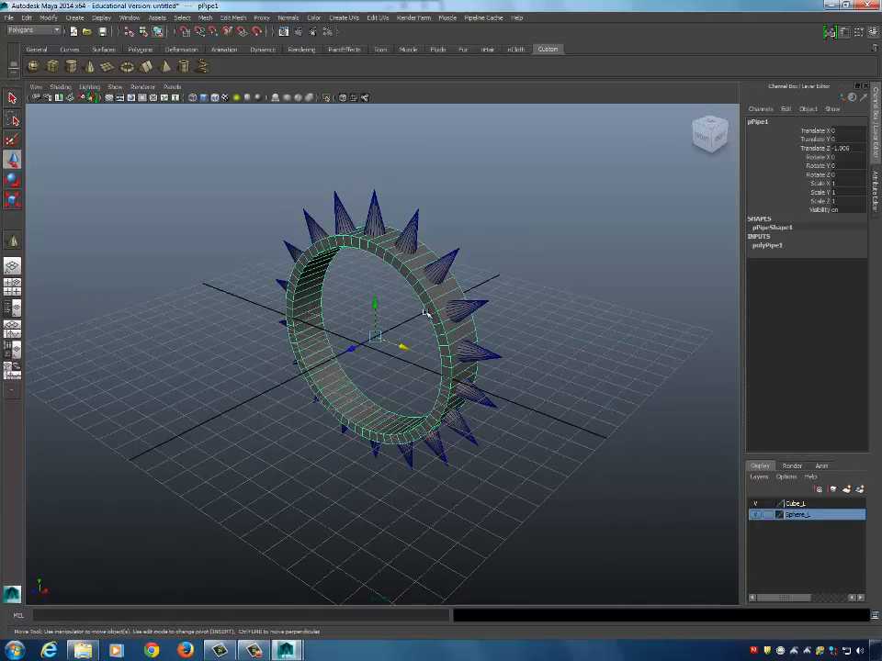
pyautogui.keyDown('alt'); pyautogui.moveTo(414, 315); pyautogui.dragTo(457, 346, button='right'); pyautogui.keyUp('alt')
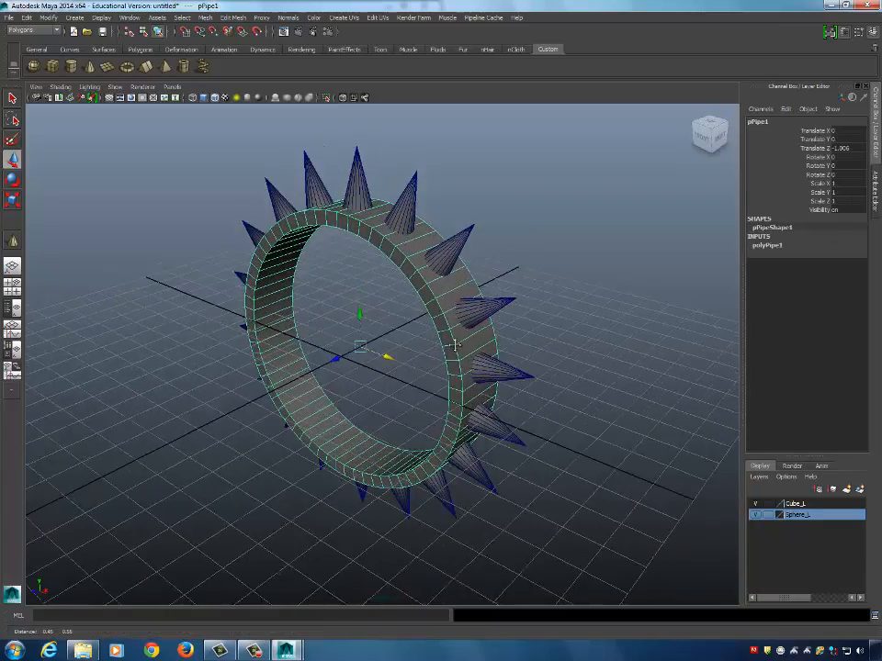
pyautogui.keyDown('alt'); pyautogui.moveTo(456, 346); pyautogui.dragTo(492, 349); pyautogui.keyUp('alt')
pyautogui.click(445, 220)
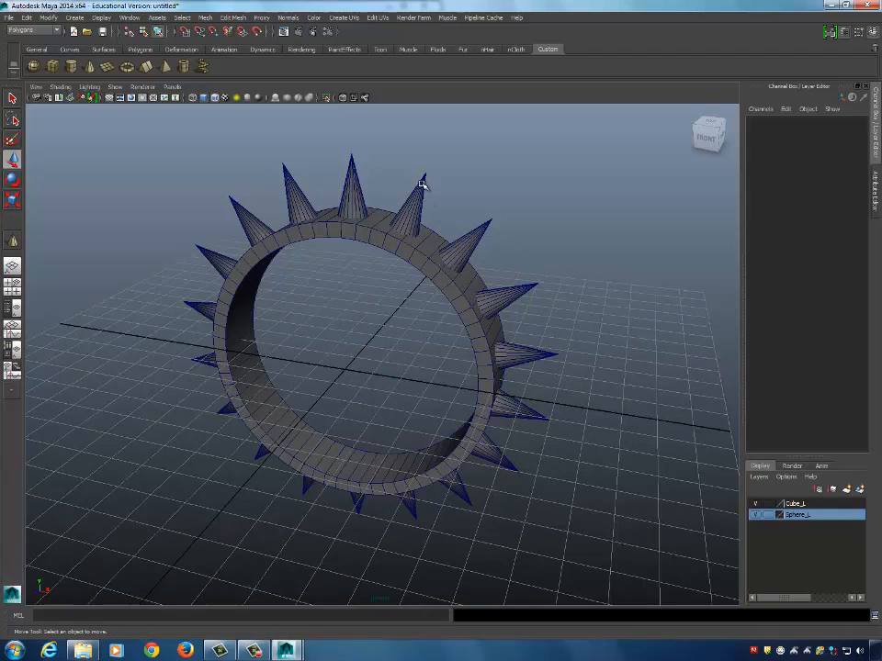
# Select individual spikes near the top of the ring and go up the hierarchy to the whole group.
pyautogui.click(419, 188)
pyautogui.click(369, 238)
pyautogui.click(355, 213)
pyautogui.click(302, 195)
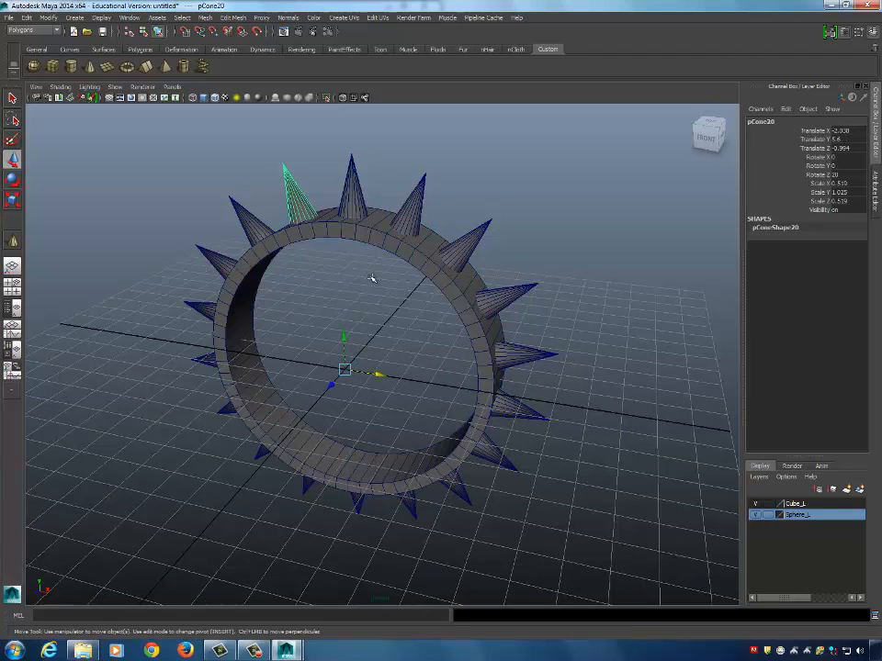
pyautogui.hotkey('ctrl', 'g')
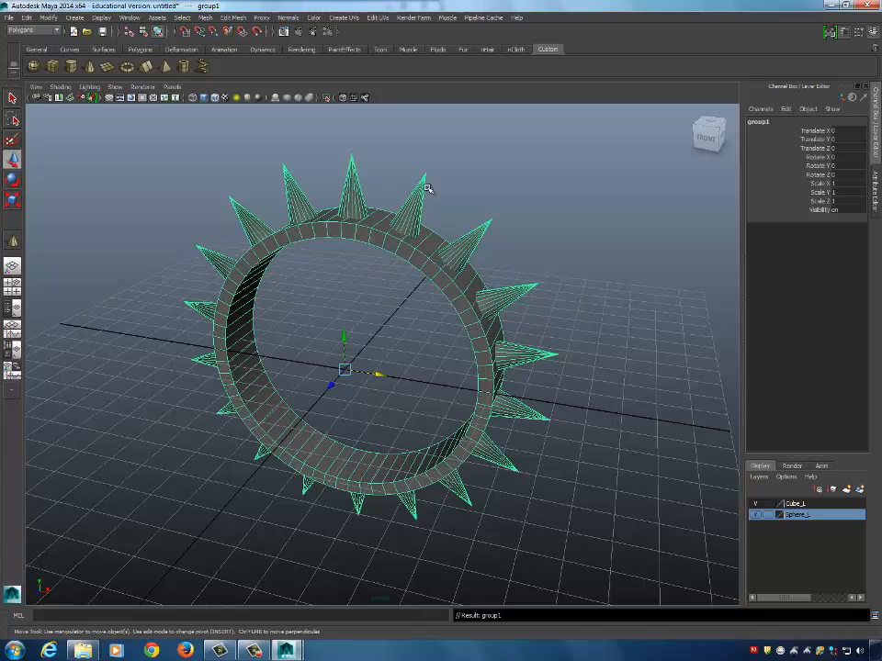
pyautogui.keyDown('alt'); pyautogui.moveTo(386, 235); pyautogui.dragTo(415, 232, button='right'); pyautogui.keyUp('alt')
pyautogui.keyDown('alt'); pyautogui.moveTo(427, 240); pyautogui.dragTo(436, 250, button='middle'); pyautogui.keyUp('alt')
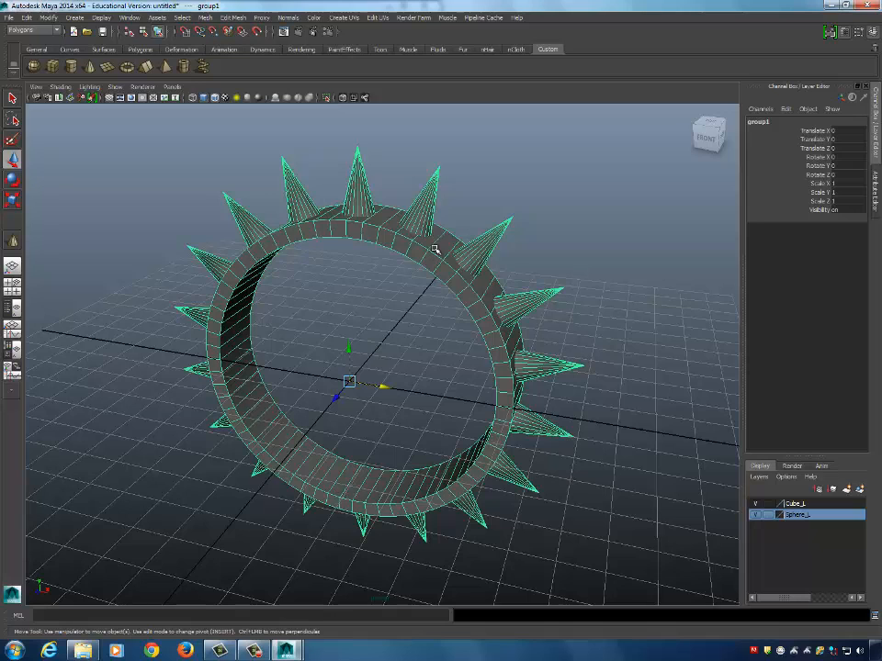
# Pick one spike, go up to its parent group, and inspect the names and channel values of the spike and the ring.
pyautogui.click(530, 223)
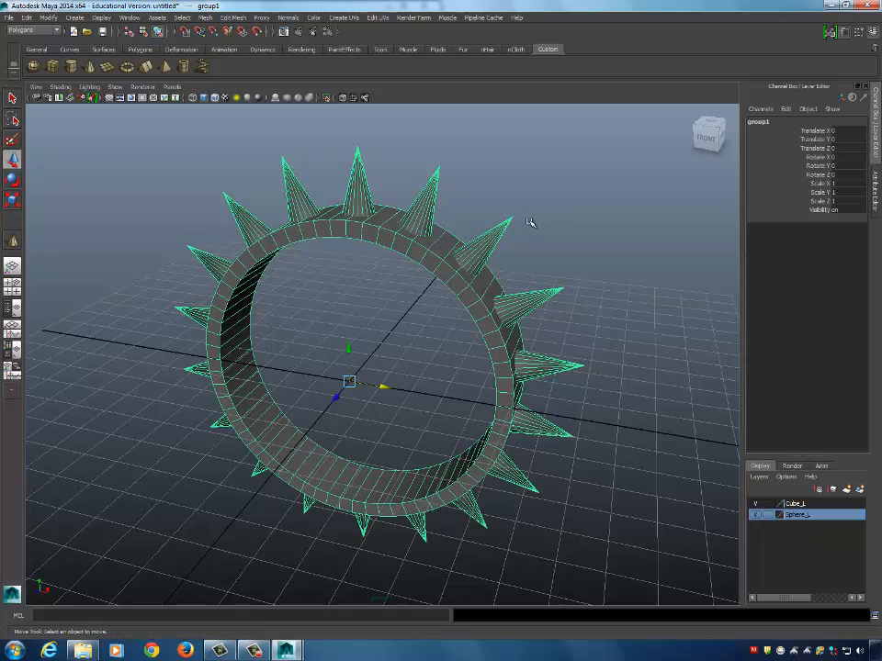
pyautogui.click(494, 242)
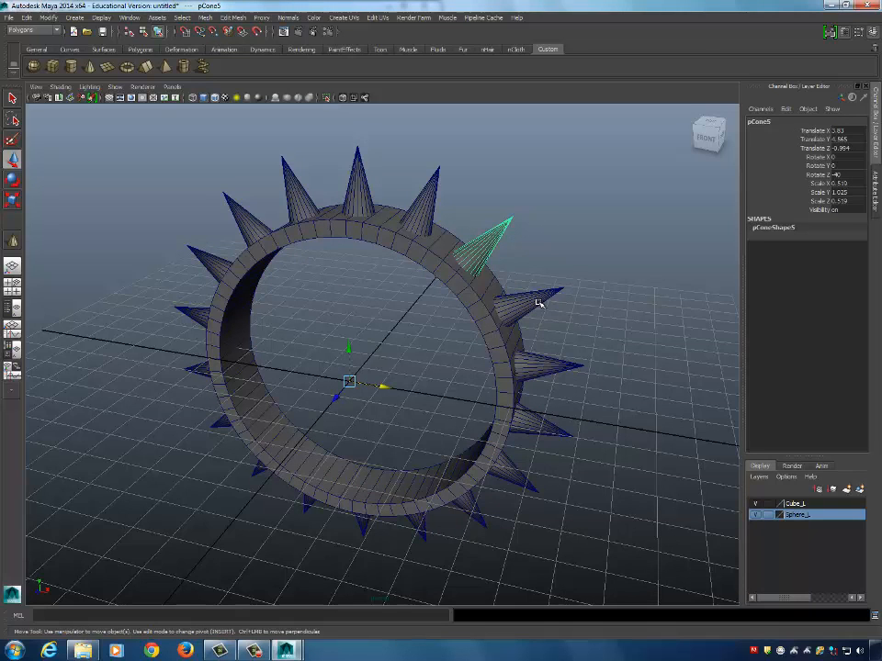
pyautogui.press('Up')
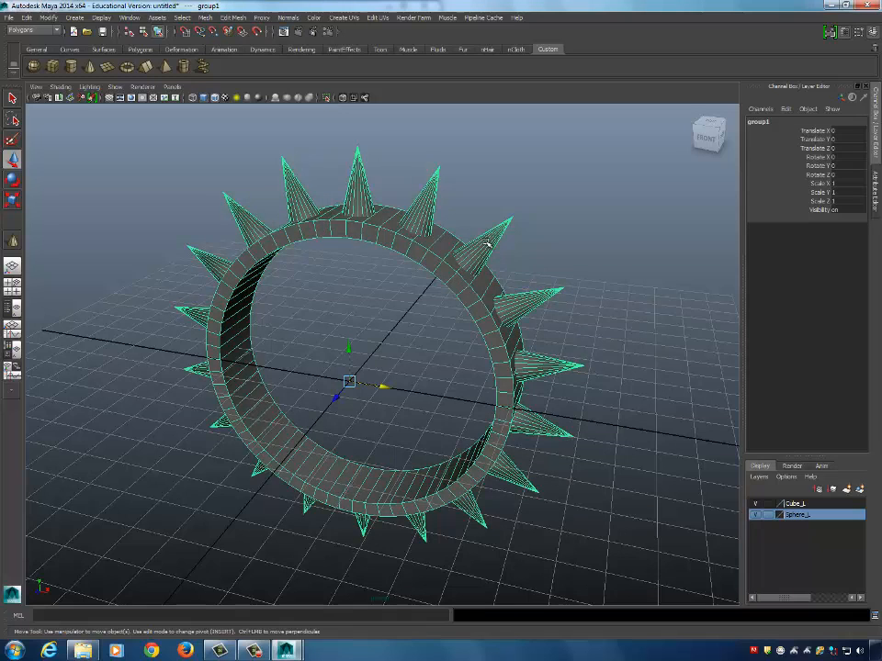
pyautogui.click(507, 222)
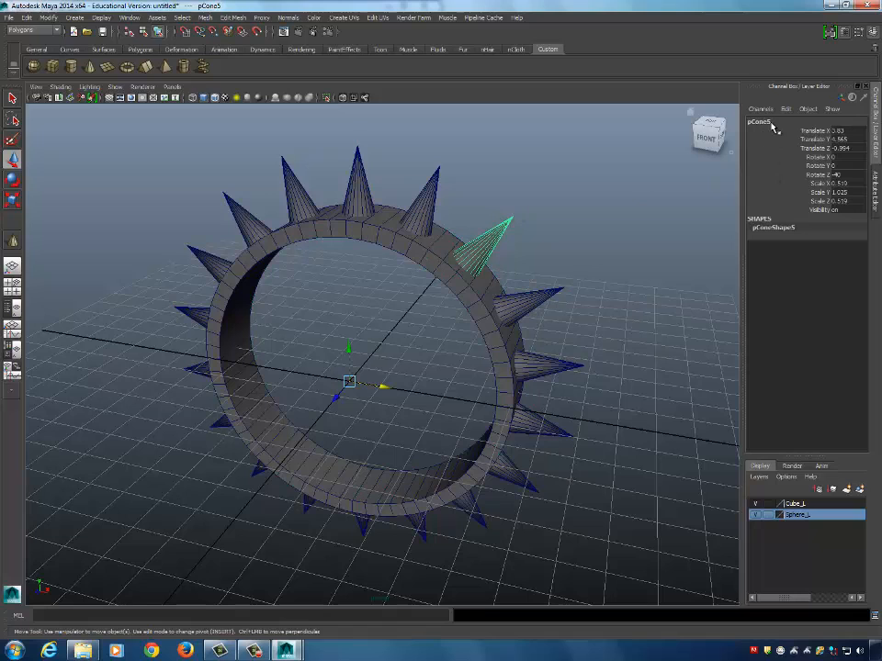
pyautogui.click(449, 249)
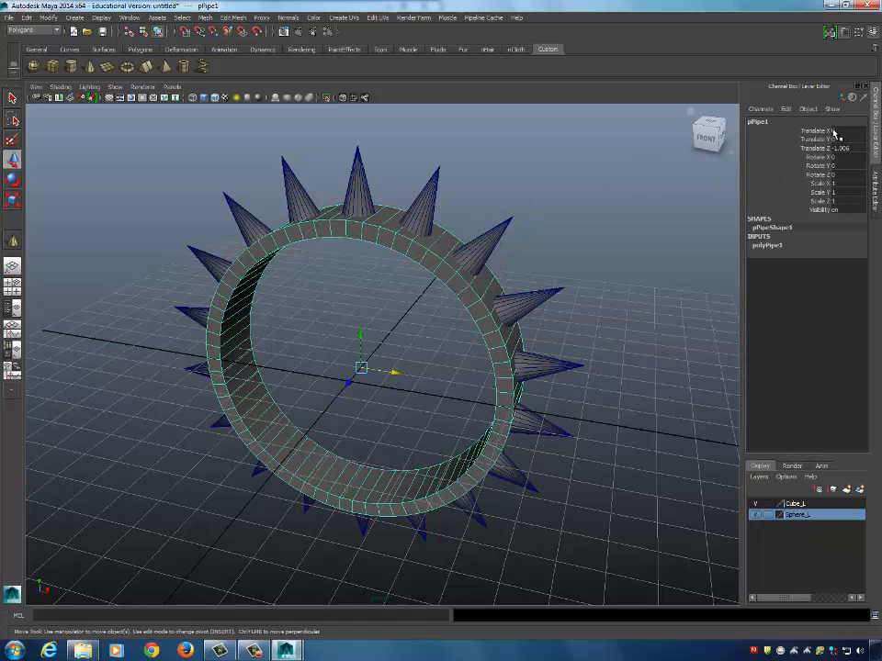
# Select the parent group of the ring and spikes and rename it Punk_Bracelet.
pyautogui.click(427, 194)
pyautogui.press('Up')
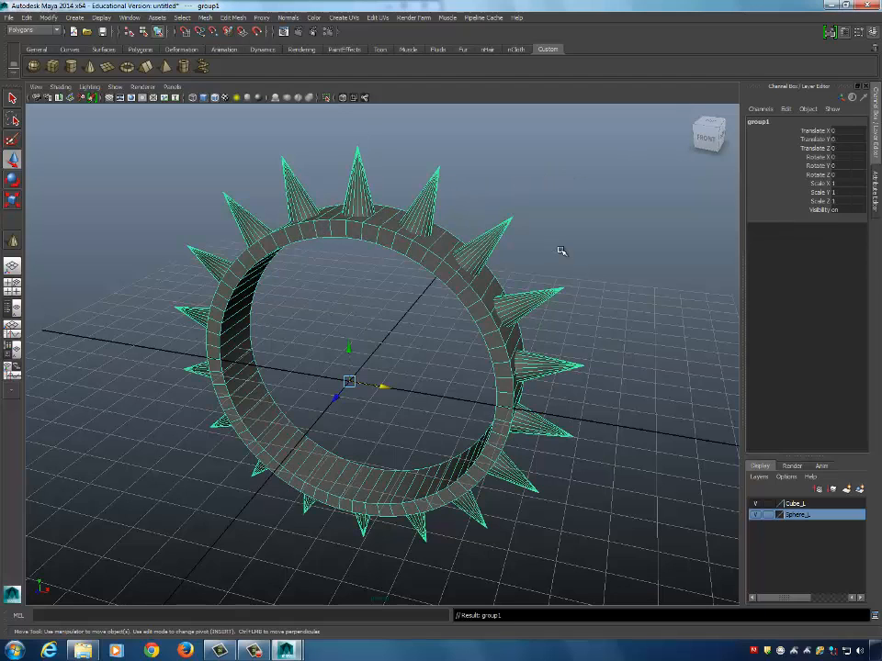
pyautogui.doubleClick(762, 122)
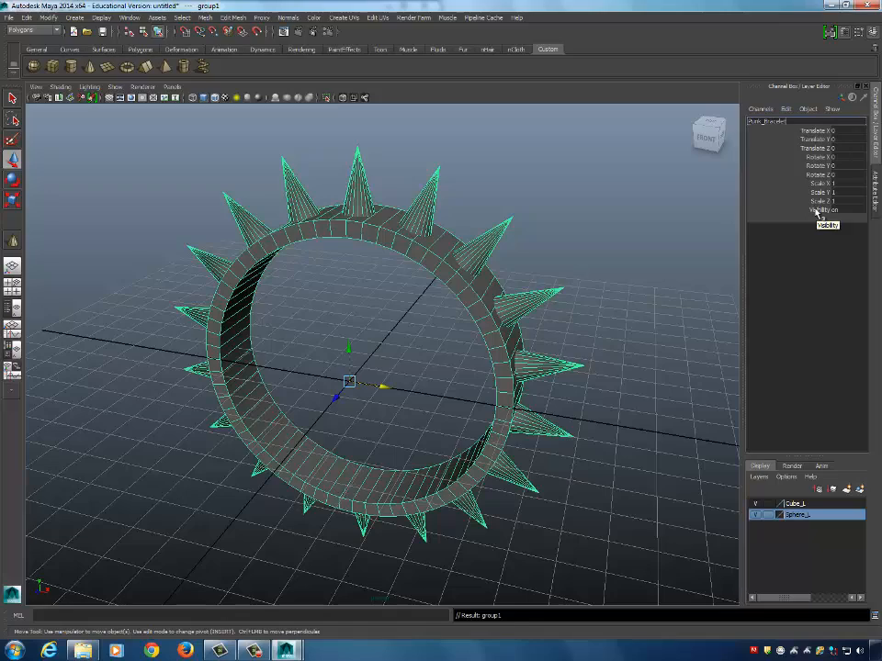
pyautogui.press('Return')
pyautogui.keyDown('alt'); pyautogui.moveTo(635, 265); pyautogui.dragTo(495, 316); pyautogui.keyUp('alt')
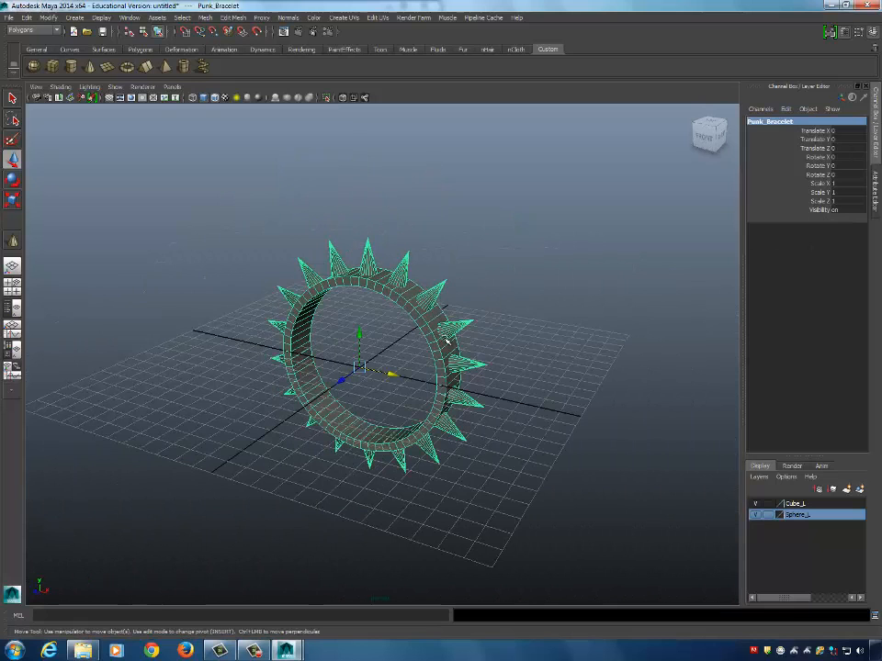
# Duplicate the Punk_Bracelet group and move the copy back along Z to about -15.5.
pyautogui.hotkey('ctrl', 'd')
pyautogui.moveTo(339, 380); pyautogui.dragTo(472, 338)
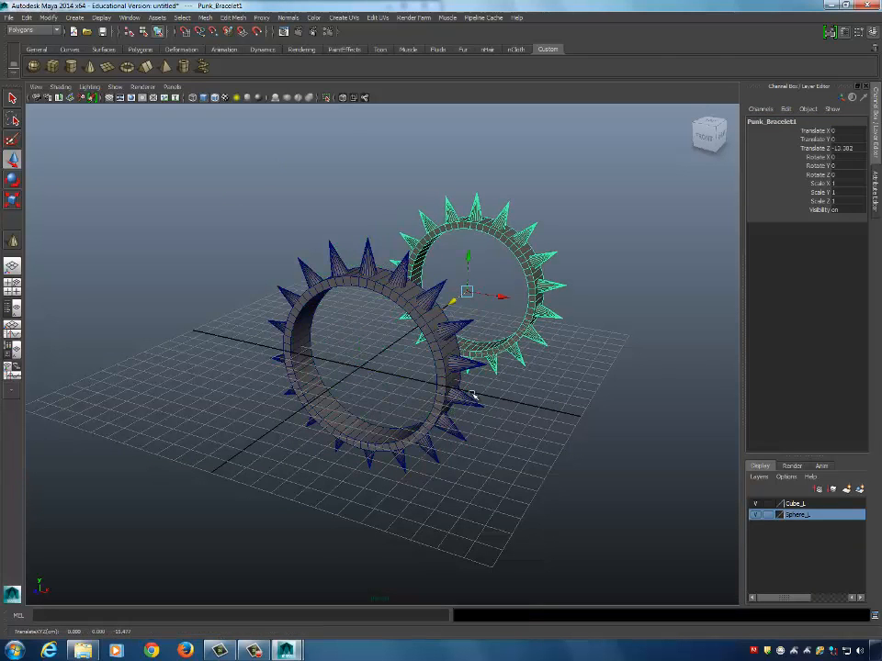
pyautogui.keyDown('alt'); pyautogui.moveTo(528, 347); pyautogui.dragTo(486, 361); pyautogui.keyUp('alt')
# Duplicate the moved bracelet and place the new copy at about X 11.8 and Z -7.7.
pyautogui.hotkey('ctrl', 'd')
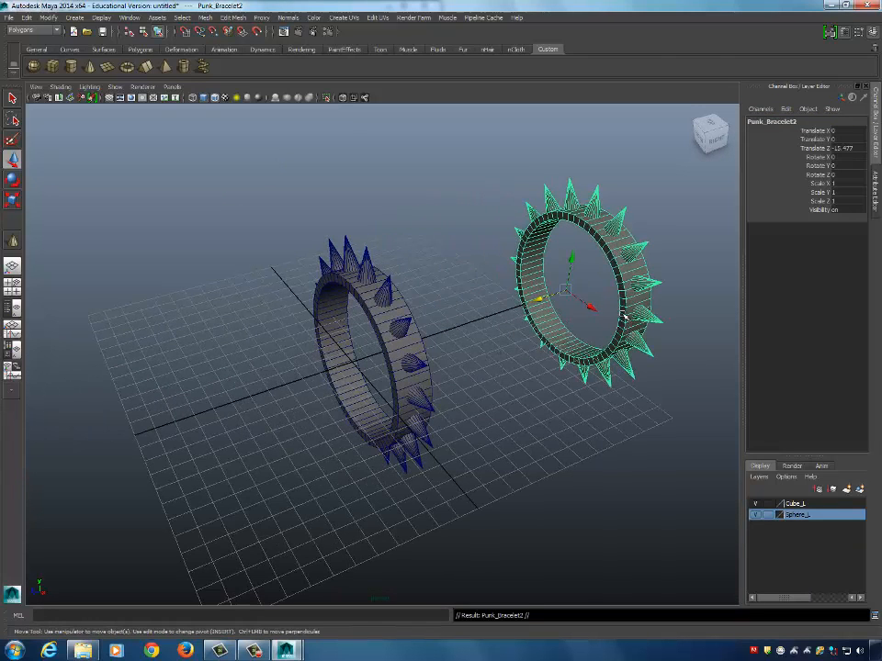
pyautogui.moveTo(590, 308); pyautogui.dragTo(738, 411)
pyautogui.keyDown('alt'); pyautogui.moveTo(662, 404); pyautogui.dragTo(508, 378, button='right'); pyautogui.keyUp('alt')
pyautogui.keyDown('alt'); pyautogui.moveTo(508, 378); pyautogui.dragTo(469, 376, button='middle'); pyautogui.keyUp('alt')
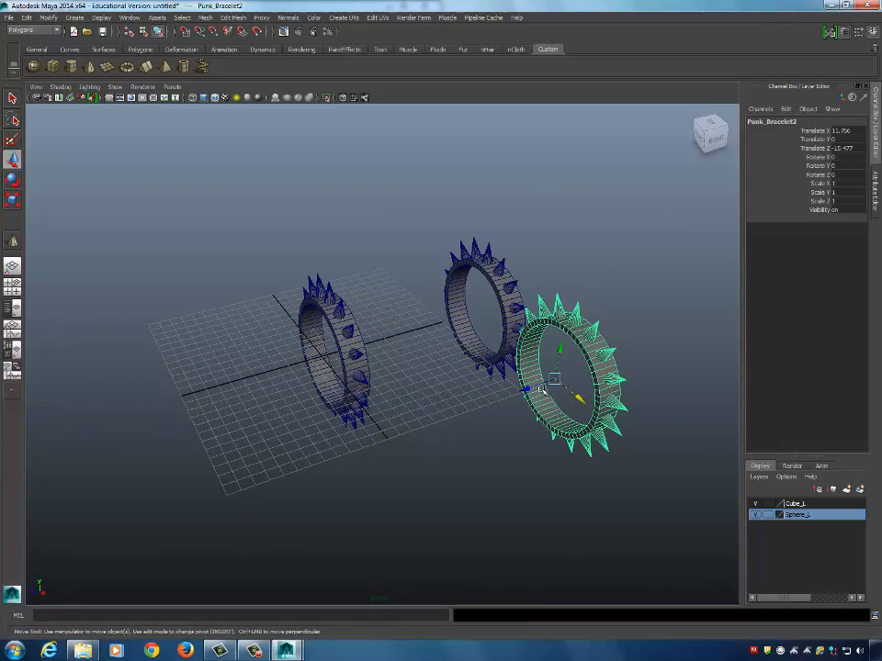
pyautogui.moveTo(531, 390); pyautogui.dragTo(418, 416)
pyautogui.keyDown('alt'); pyautogui.moveTo(427, 424); pyautogui.dragTo(442, 414); pyautogui.keyUp('alt')
pyautogui.moveTo(347, 433); pyautogui.dragTo(386, 434)
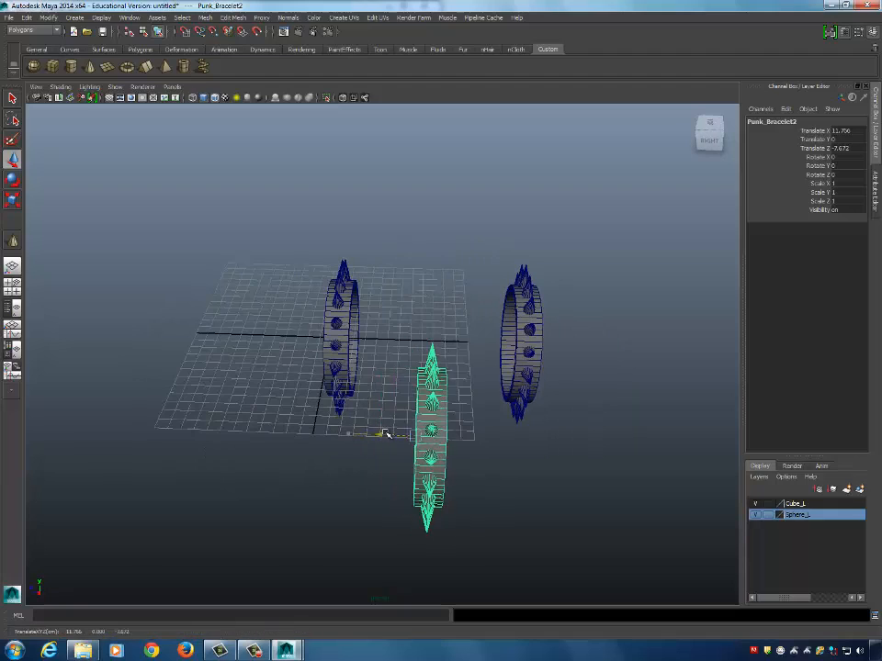
# Select all three bracelets, group them and center the new group's pivot.
pyautogui.keyDown('alt'); pyautogui.moveTo(381, 372); pyautogui.dragTo(269, 239, button='right'); pyautogui.keyUp('alt')
pyautogui.moveTo(268, 218); pyautogui.dragTo(563, 488)
pyautogui.keyDown('alt'); pyautogui.moveTo(491, 467); pyautogui.dragTo(612, 446); pyautogui.keyUp('alt')
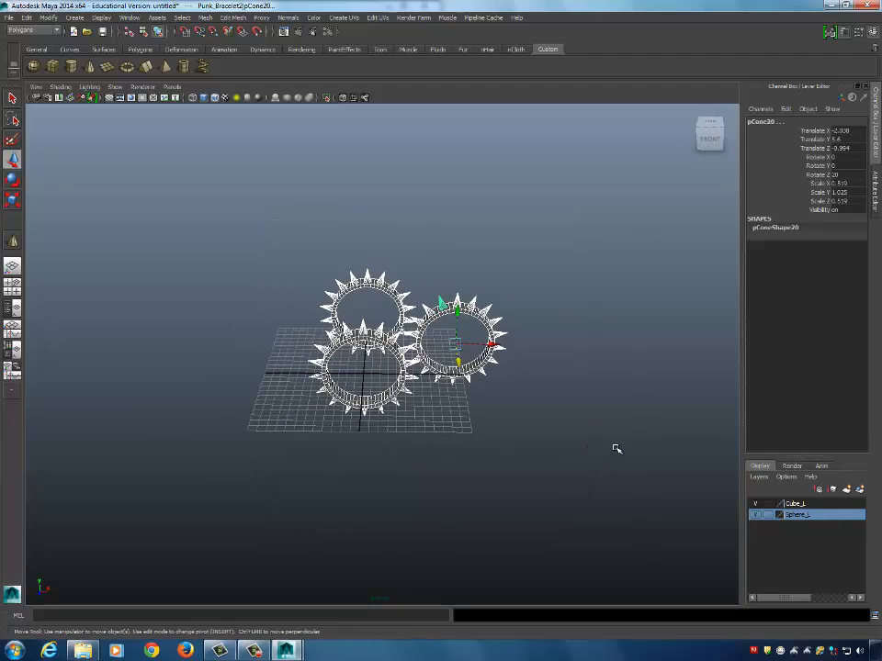
pyautogui.hotkey('ctrl', 'g')
pyautogui.keyDown('alt'); pyautogui.moveTo(449, 401); pyautogui.dragTo(519, 387, button='right'); pyautogui.keyUp('alt')
pyautogui.keyDown('alt'); pyautogui.moveTo(519, 387); pyautogui.dragTo(346, 273); pyautogui.keyUp('alt')
pyautogui.click(46, 19)
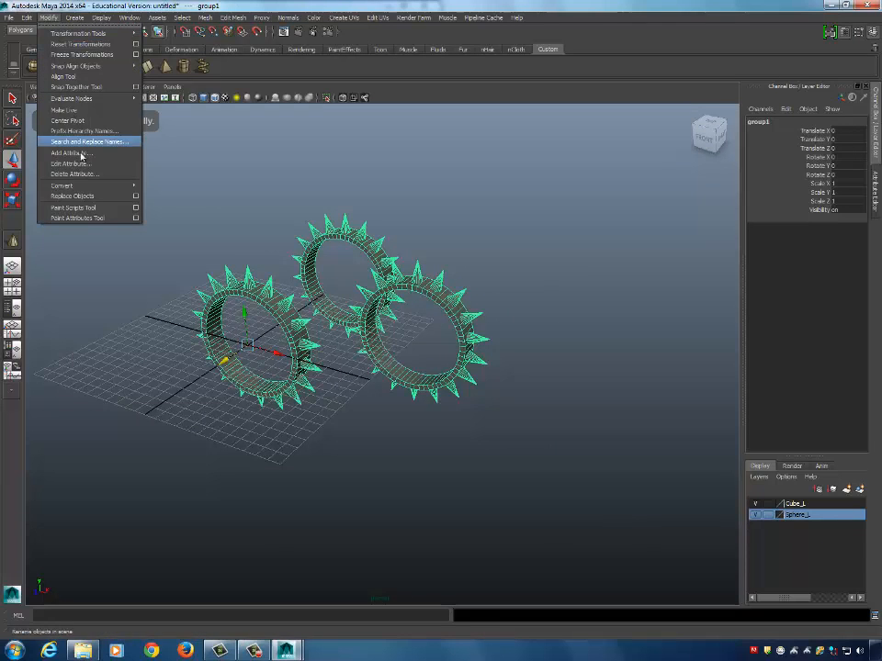
pyautogui.click(67, 121)
# Move the group's pivot along X to a point well outside the outermost bracelet.
pyautogui.keyDown('alt'); pyautogui.moveTo(408, 350); pyautogui.dragTo(478, 323); pyautogui.keyUp('alt')
pyautogui.press('Insert')
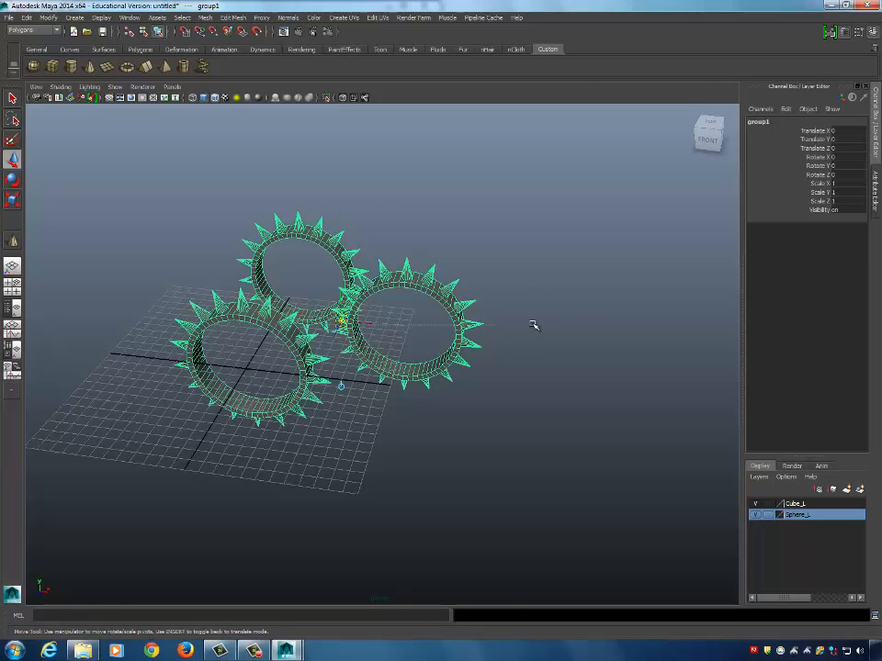
pyautogui.click(460, 333)
pyautogui.hotkey('ctrl', 'z')
pyautogui.moveTo(371, 324); pyautogui.dragTo(572, 326)
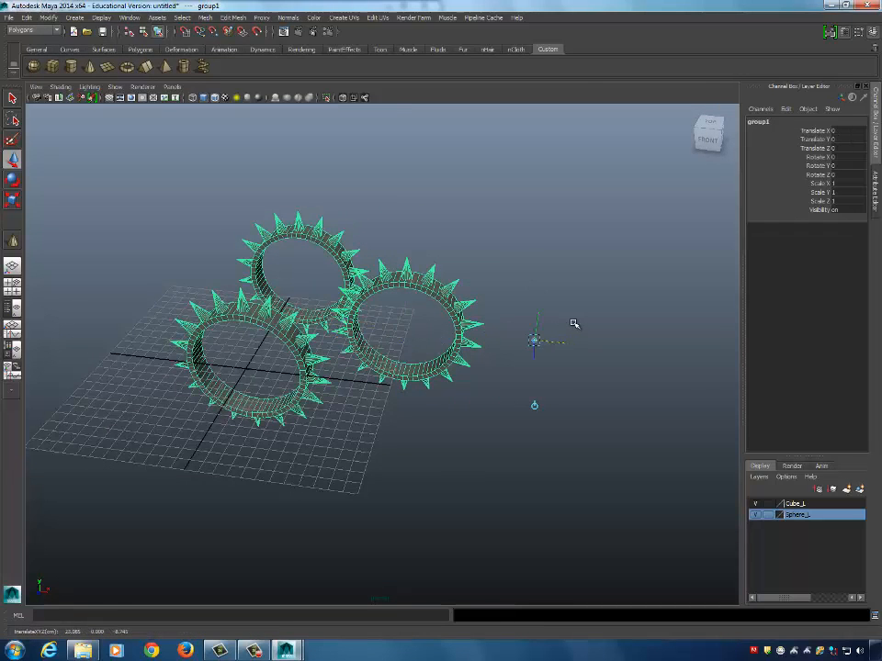
pyautogui.press('Insert')
pyautogui.keyDown('alt'); pyautogui.moveTo(589, 321); pyautogui.dragTo(425, 314, button='right'); pyautogui.keyUp('alt')
pyautogui.keyDown('alt'); pyautogui.moveTo(425, 313); pyautogui.dragTo(477, 341); pyautogui.keyUp('alt')
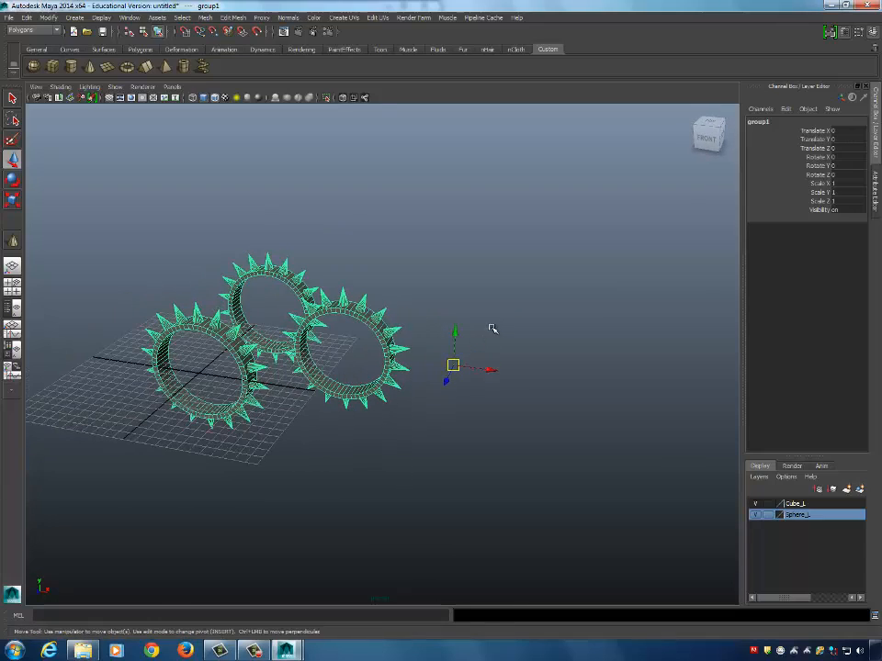
# Duplicate the three-bracelet group and set the copy's Rotate Z to -75 around the offset pivot.
pyautogui.hotkey('ctrl', 'g')
pyautogui.press('e')
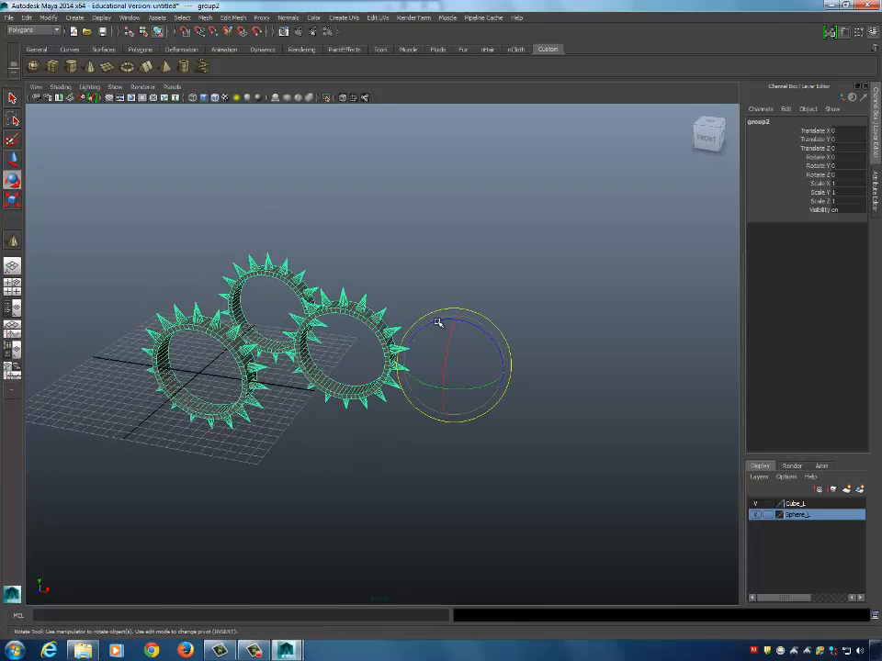
pyautogui.moveTo(441, 321); pyautogui.dragTo(492, 316)
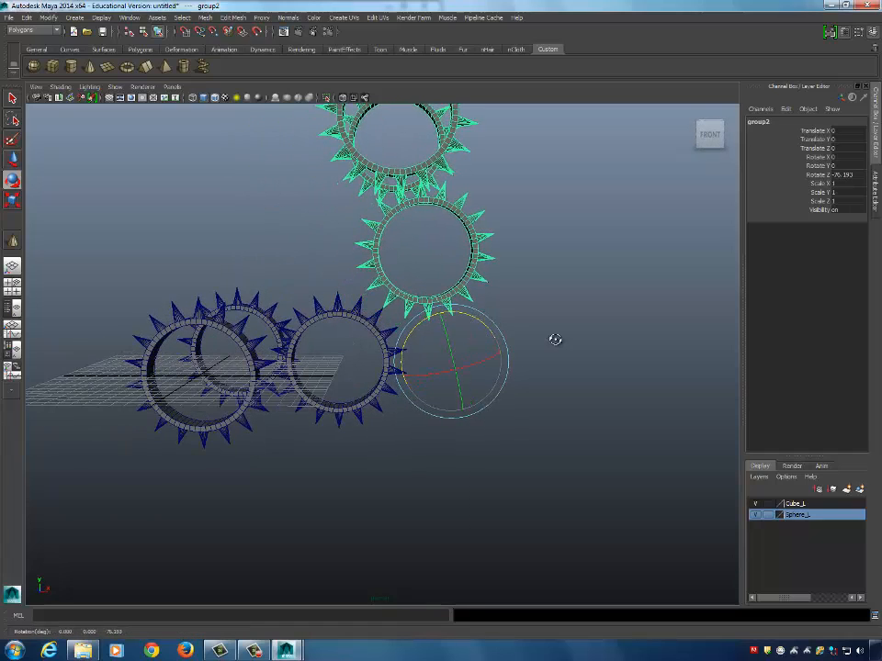
pyautogui.keyDown('alt'); pyautogui.moveTo(555, 339); pyautogui.dragTo(470, 333, button='right'); pyautogui.keyUp('alt')
pyautogui.keyDown('alt'); pyautogui.moveTo(471, 332); pyautogui.dragTo(440, 358, button='middle'); pyautogui.keyUp('alt')
pyautogui.doubleClick(845, 174)
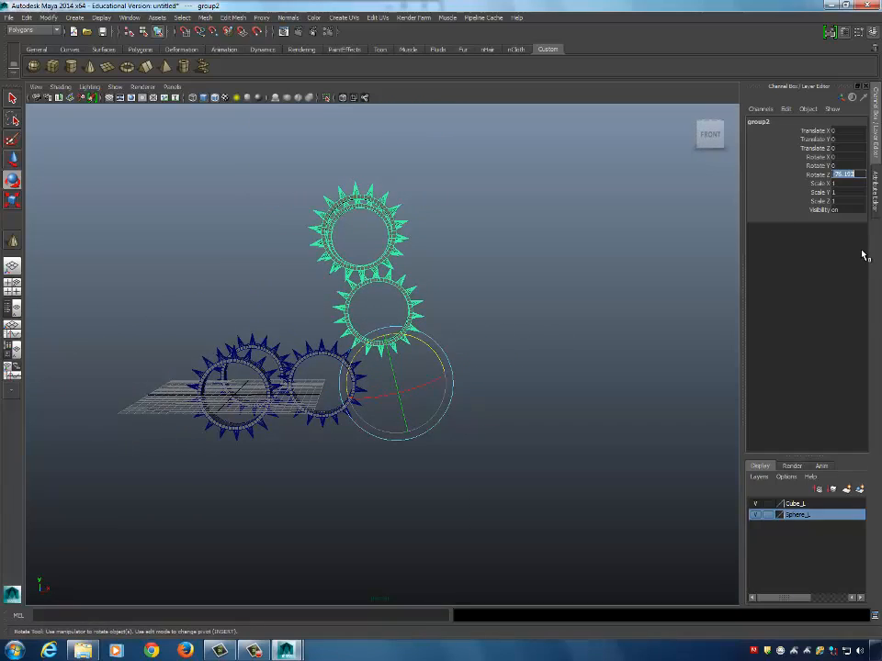
pyautogui.press('BackSpace')
pyautogui.write('-75')
pyautogui.press('Return')
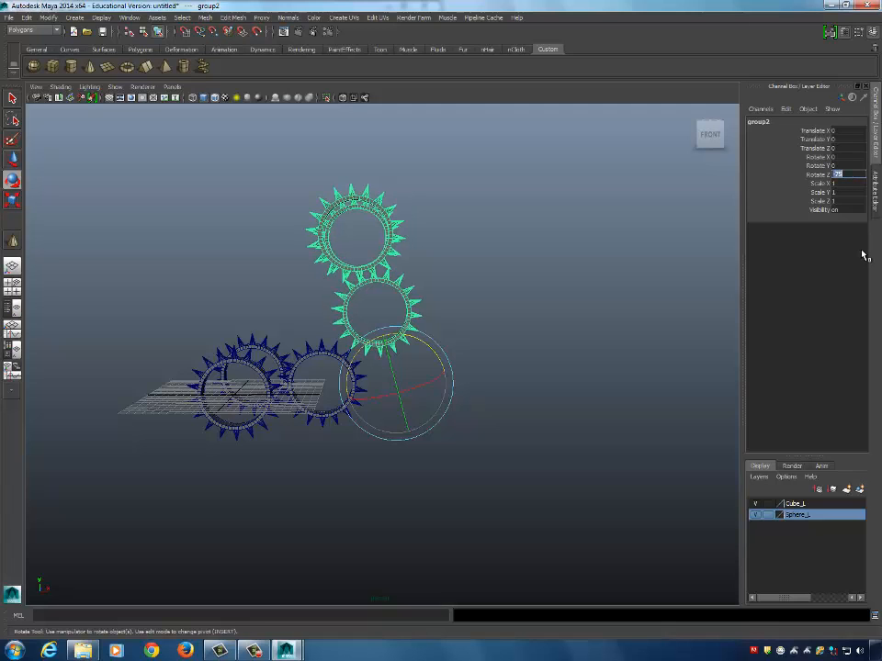
# Repeat Duplicate with Transform three times to continue the ring of bracelet groups around the pivot.
pyautogui.keyDown('alt'); pyautogui.moveTo(496, 342); pyautogui.dragTo(393, 375); pyautogui.keyUp('alt')
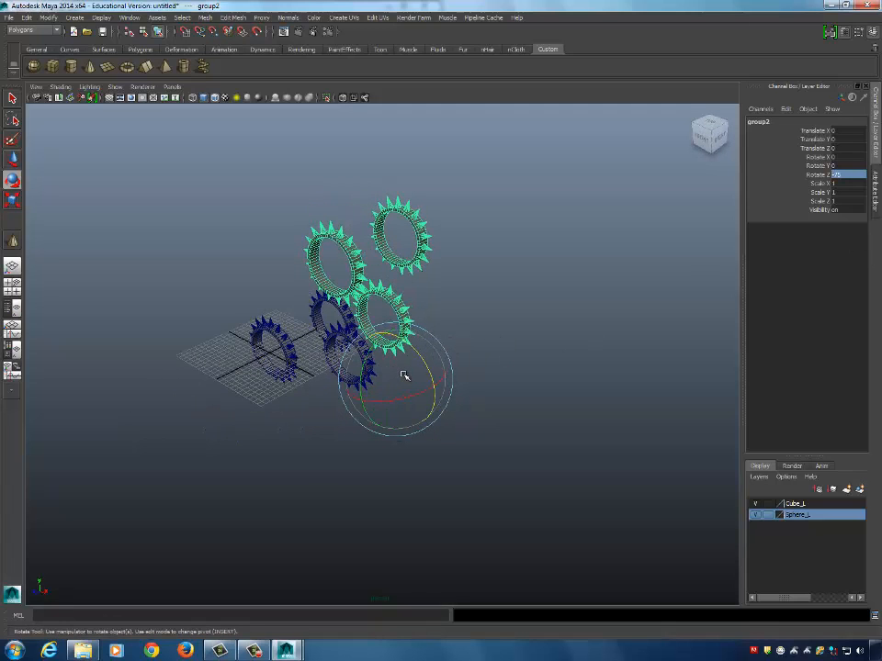
pyautogui.hotkey('shift', 'd')
pyautogui.hotkey('shift', 'd')
pyautogui.hotkey('shift', 'd')
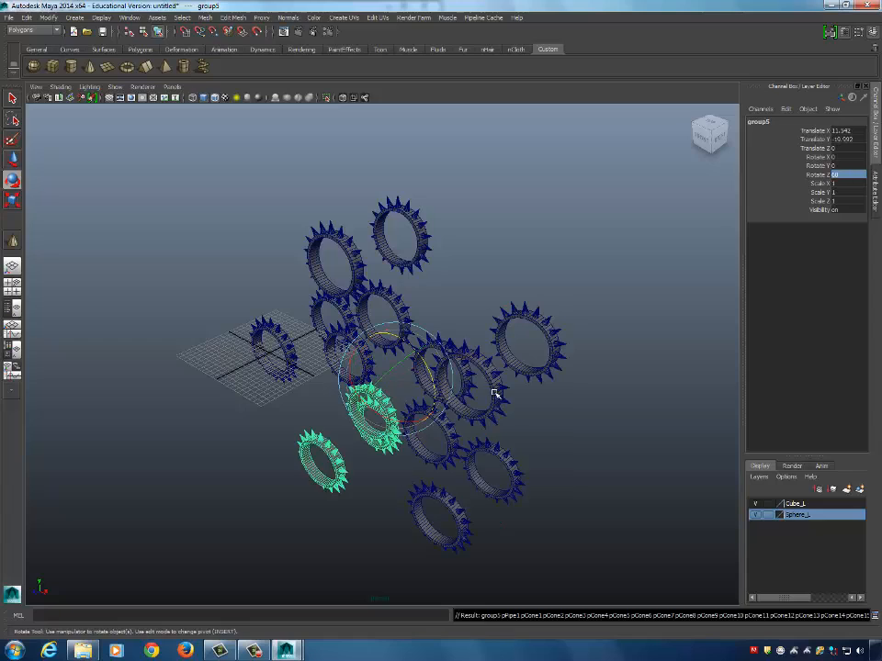
# Select every bracelet in the scene, group them all and center the pivot of the new group.
pyautogui.keyDown('alt'); pyautogui.moveTo(498, 393); pyautogui.dragTo(542, 370); pyautogui.keyUp('alt')
pyautogui.click(542, 371)
pyautogui.moveTo(289, 211); pyautogui.dragTo(505, 499)
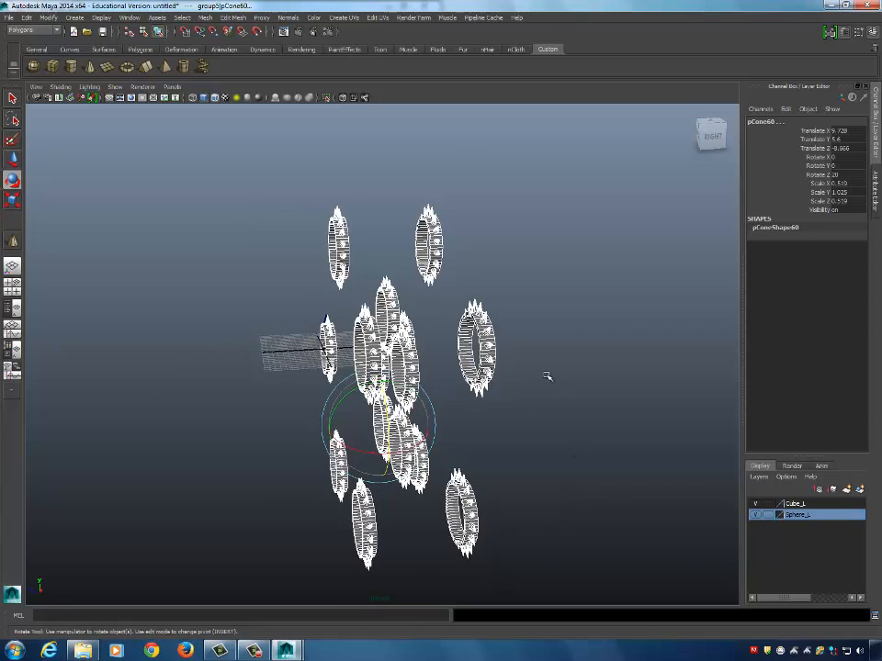
pyautogui.click(416, 386)
pyautogui.keyDown('alt'); pyautogui.moveTo(415, 386); pyautogui.dragTo(429, 366); pyautogui.keyUp('alt')
pyautogui.moveTo(223, 181); pyautogui.dragTo(626, 561)
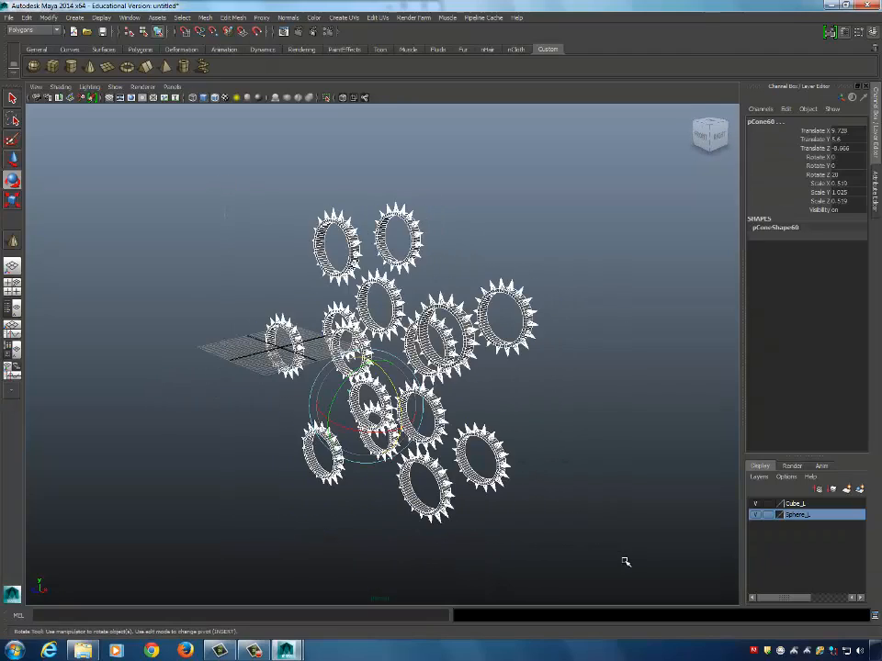
pyautogui.hotkey('ctrl', 'g')
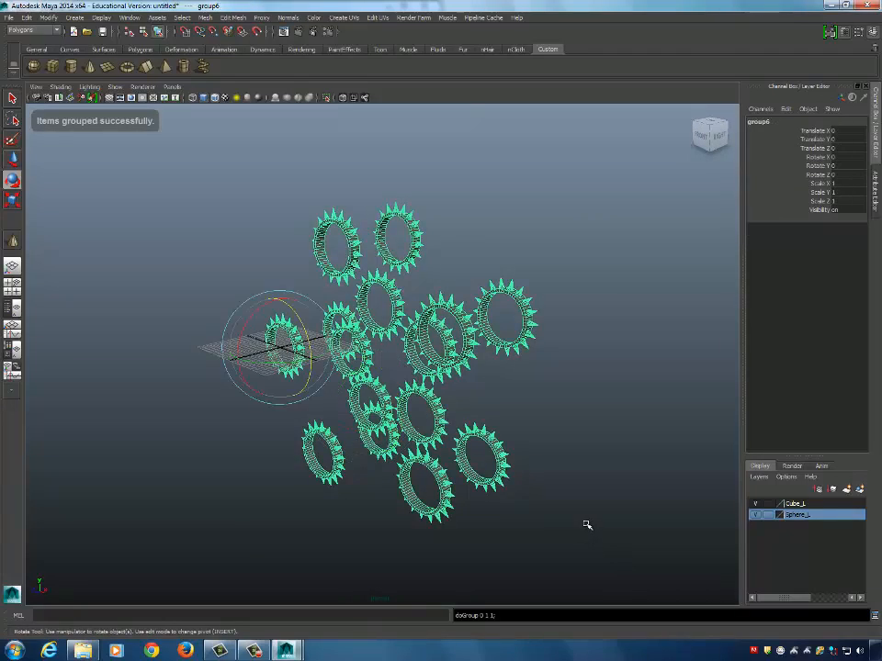
pyautogui.click(48, 17)
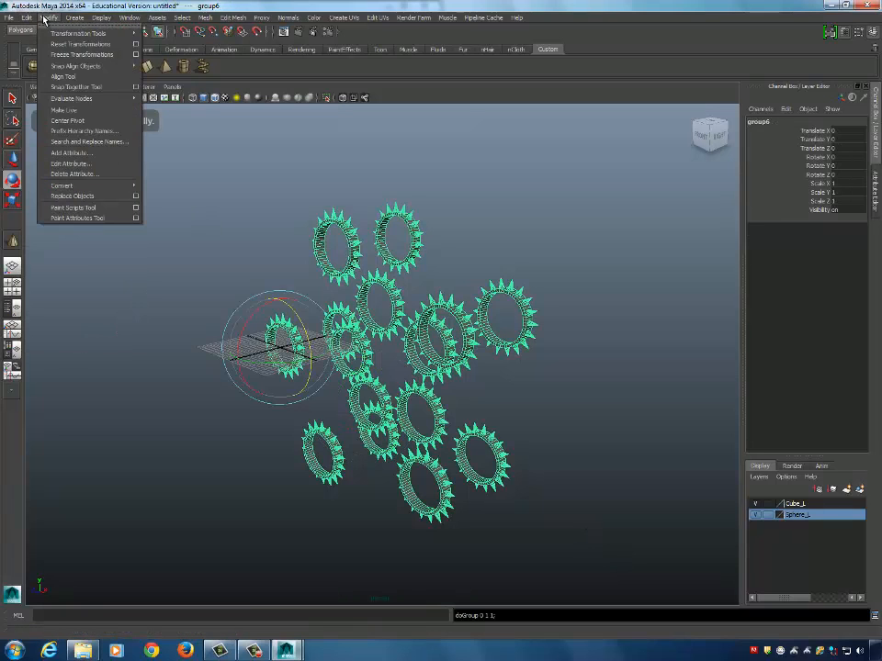
pyautogui.click(55, 113)
pyautogui.keyDown('alt'); pyautogui.moveTo(378, 385); pyautogui.dragTo(331, 387); pyautogui.keyUp('alt')
# Duplicate the complete bracelet group, rotate the copy about 90 degrees around X, and deselect everything.
pyautogui.hotkey('ctrl', 'd')
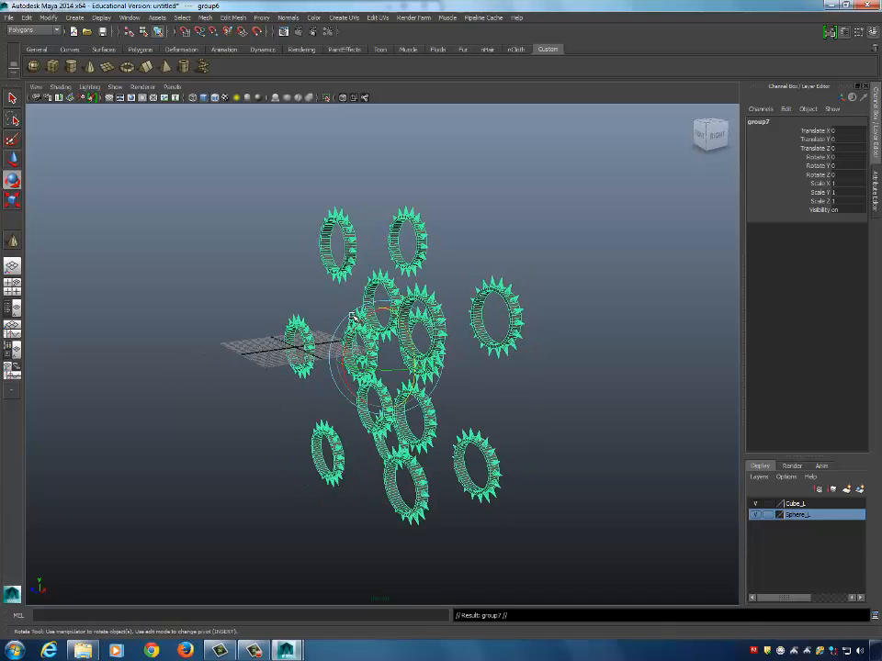
pyautogui.moveTo(371, 344); pyautogui.dragTo(326, 417)
pyautogui.doubleClick(854, 160)
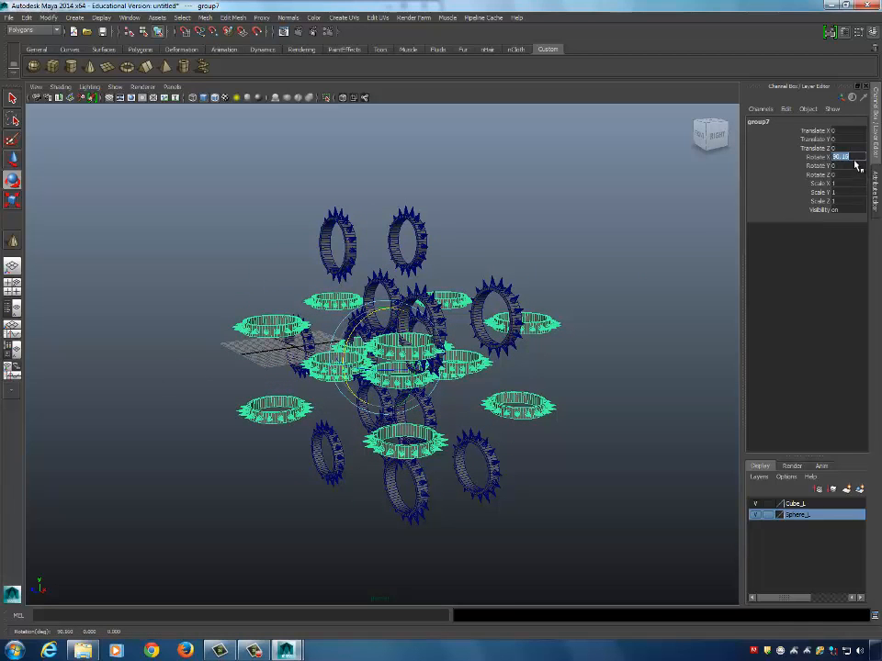
pyautogui.click(519, 183)
pyautogui.keyDown('alt'); pyautogui.moveTo(519, 183); pyautogui.dragTo(441, 256); pyautogui.keyUp('alt')
pyautogui.keyDown('alt'); pyautogui.moveTo(441, 256); pyautogui.dragTo(568, 263, button='right'); pyautogui.keyUp('alt')
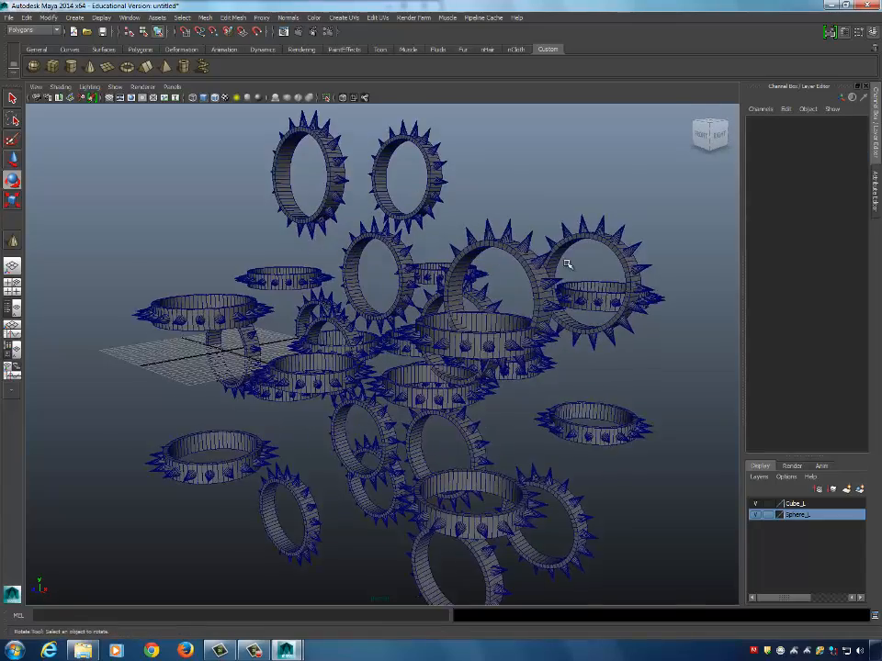
pyautogui.keyDown('alt'); pyautogui.moveTo(568, 264); pyautogui.dragTo(558, 239, button='middle'); pyautogui.keyUp('alt')
pyautogui.keyDown('alt'); pyautogui.moveTo(558, 239); pyautogui.dragTo(602, 243); pyautogui.keyUp('alt')
pyautogui.keyDown('alt'); pyautogui.moveTo(601, 243); pyautogui.dragTo(488, 244, button='right'); pyautogui.keyUp('alt')
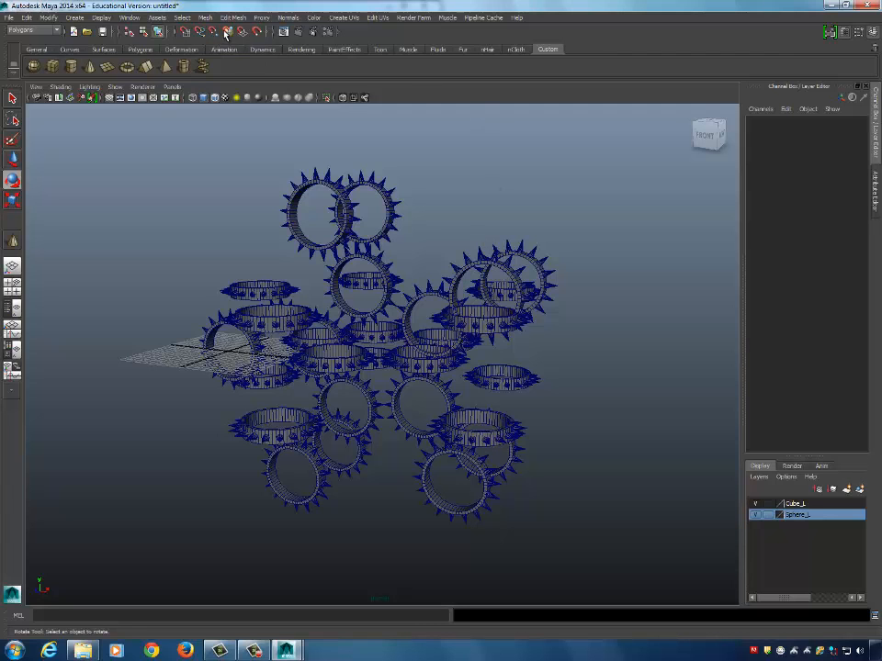
# Pick a single spike on one of the uppermost bracelets and examine it up close.
pyautogui.keyDown('alt'); pyautogui.moveTo(373, 281); pyautogui.dragTo(386, 300); pyautogui.keyUp('alt')
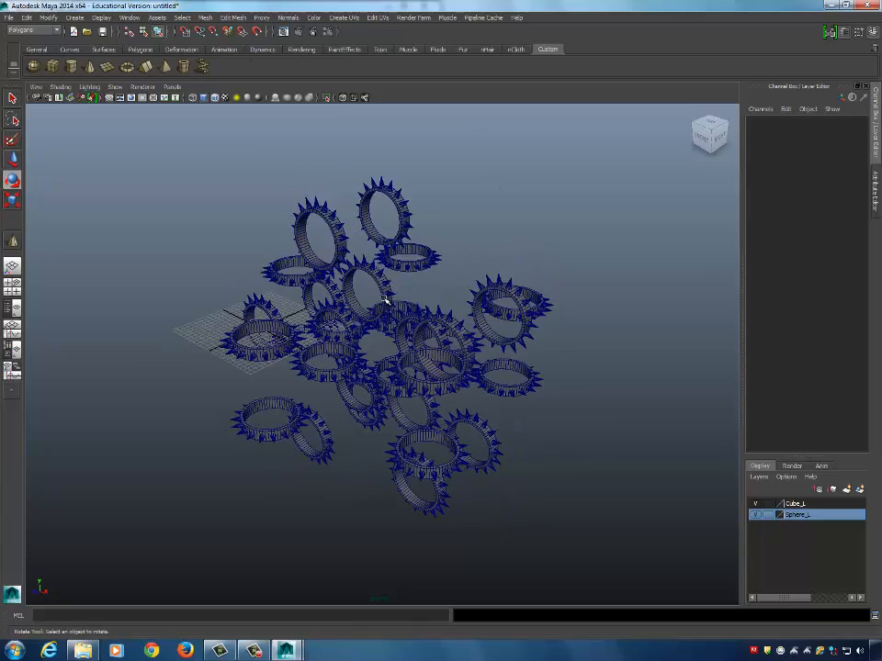
pyautogui.press('q')
pyautogui.keyDown('alt'); pyautogui.moveTo(360, 261); pyautogui.dragTo(481, 247, button='right'); pyautogui.keyUp('alt')
pyautogui.keyDown('alt'); pyautogui.moveTo(482, 247); pyautogui.dragTo(392, 314, button='middle'); pyautogui.keyUp('alt')
pyautogui.keyDown('alt'); pyautogui.moveTo(392, 315); pyautogui.dragTo(511, 243, button='right'); pyautogui.keyUp('alt')
pyautogui.keyDown('alt'); pyautogui.moveTo(284, 202); pyautogui.dragTo(336, 316, button='middle'); pyautogui.keyUp('alt')
pyautogui.keyDown('alt'); pyautogui.moveTo(336, 316); pyautogui.dragTo(479, 334, button='right'); pyautogui.keyUp('alt')
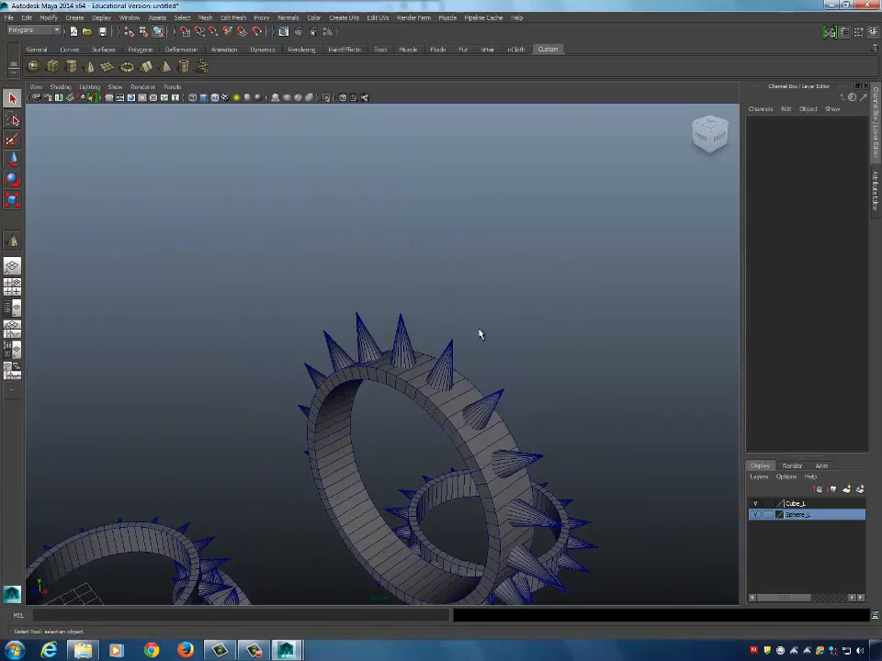
pyautogui.click(397, 340)
pyautogui.press('f')
pyautogui.keyDown('alt'); pyautogui.moveTo(504, 331); pyautogui.dragTo(437, 273); pyautogui.keyUp('alt')
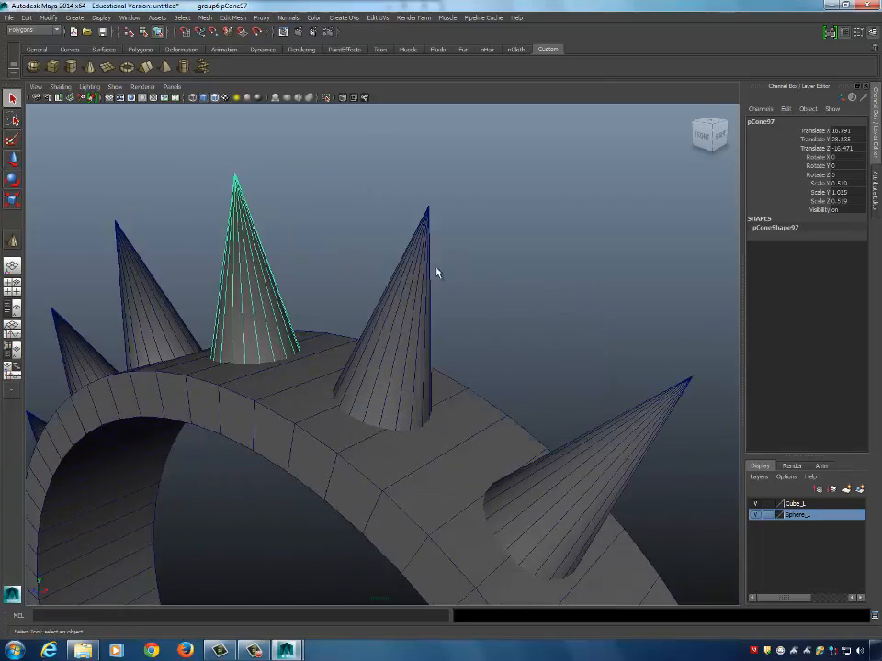
pyautogui.keyDown('alt'); pyautogui.moveTo(437, 273); pyautogui.dragTo(348, 319, button='right'); pyautogui.keyUp('alt')
pyautogui.keyDown('alt'); pyautogui.moveTo(348, 319); pyautogui.dragTo(421, 388); pyautogui.keyUp('alt')
# Select the ring of that same bracelet and examine its geometry from several sides.
pyautogui.click(414, 396)
pyautogui.keyDown('alt'); pyautogui.moveTo(414, 395); pyautogui.dragTo(378, 384, button='right'); pyautogui.keyUp('alt')
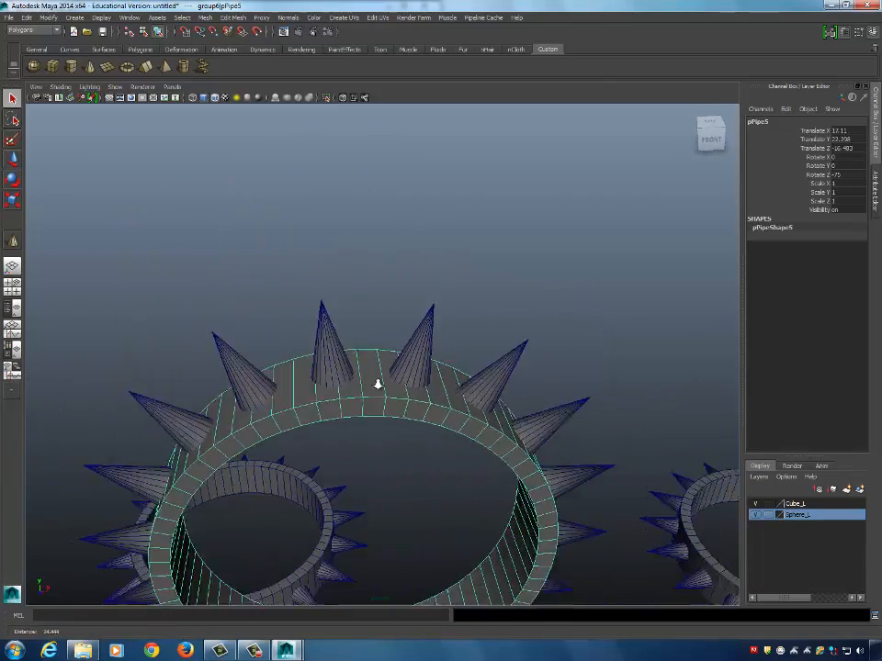
pyautogui.keyDown('alt'); pyautogui.moveTo(378, 385); pyautogui.dragTo(414, 269); pyautogui.keyUp('alt')
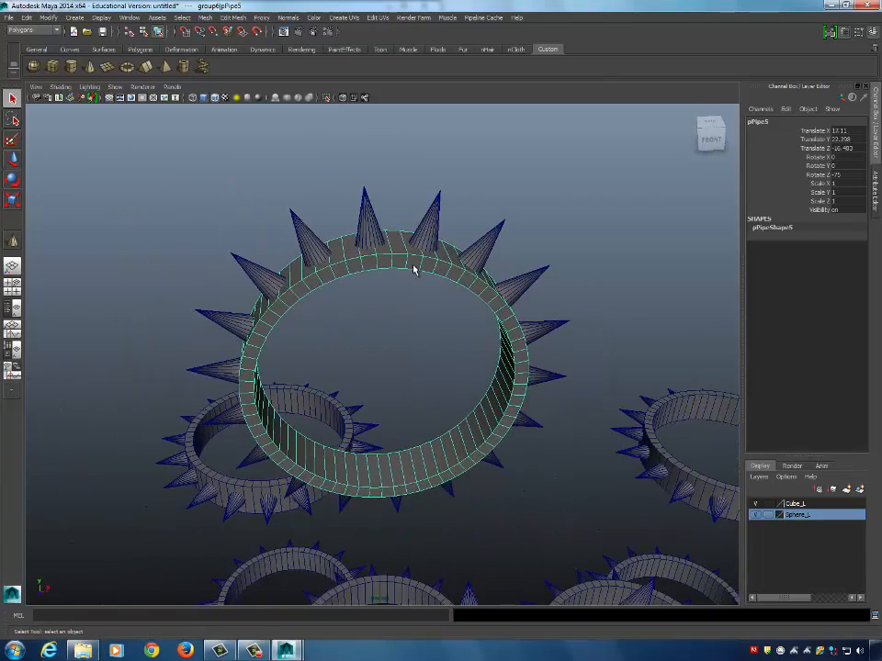
pyautogui.keyDown('alt'); pyautogui.moveTo(357, 276); pyautogui.dragTo(416, 288); pyautogui.keyUp('alt')
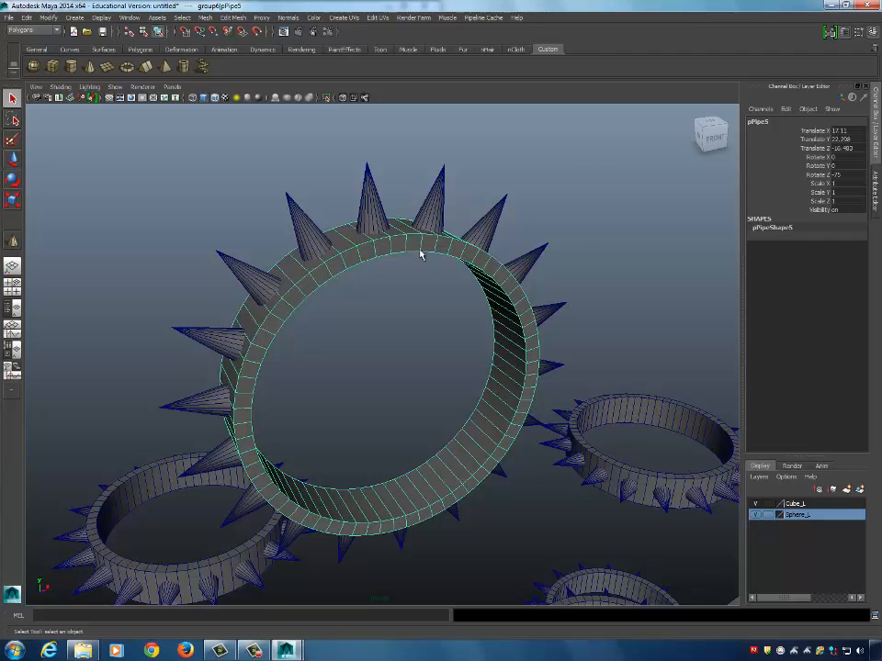
pyautogui.keyDown('alt'); pyautogui.moveTo(448, 255); pyautogui.dragTo(418, 255); pyautogui.keyUp('alt')
pyautogui.rightClick(417, 243)
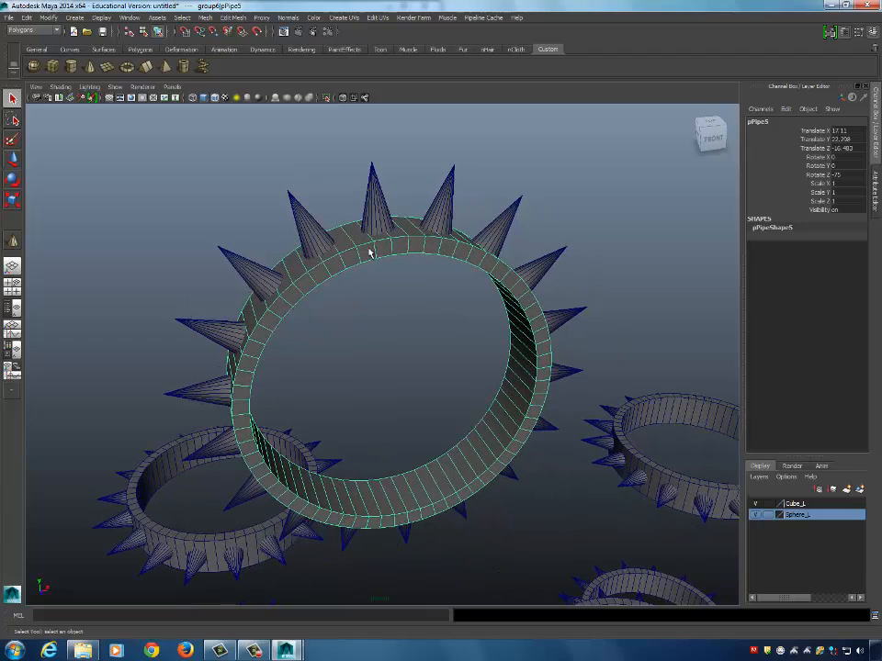
pyautogui.keyDown('alt'); pyautogui.moveTo(433, 338); pyautogui.dragTo(289, 292); pyautogui.keyUp('alt')
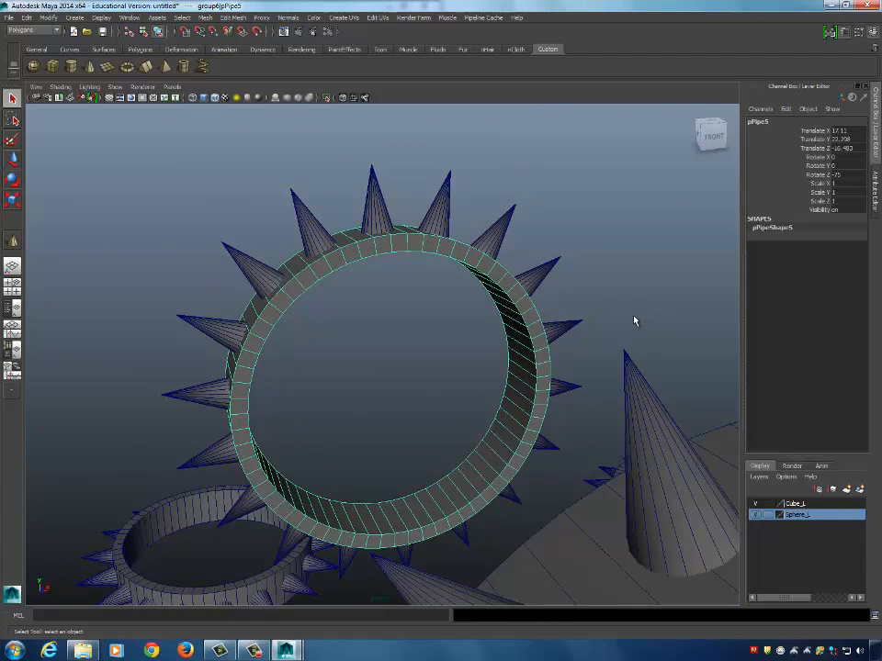
# Switch the selected ring to face selection and delete the faces of its lower half.
pyautogui.rightClick(404, 243)
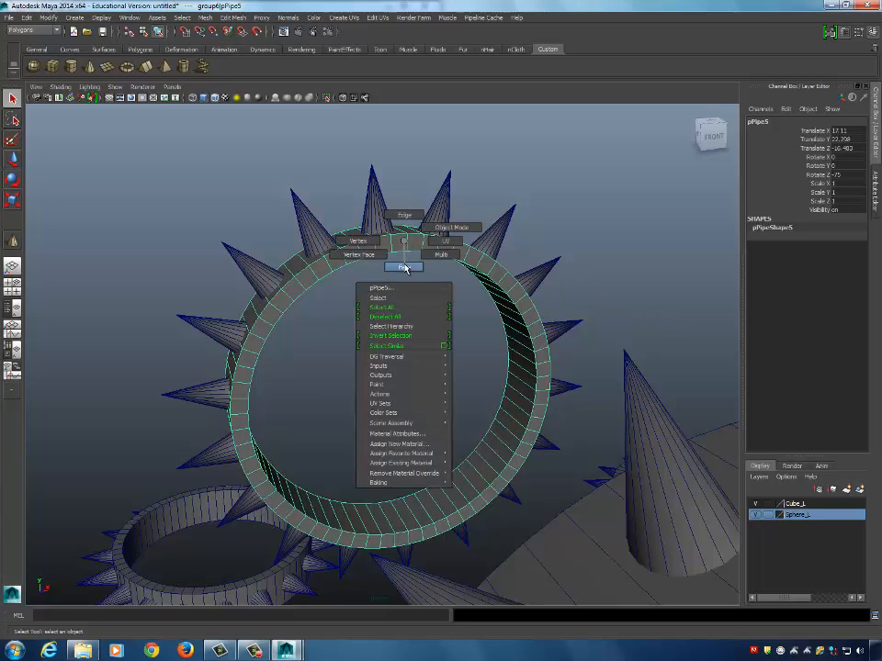
pyautogui.click(404, 266)
pyautogui.keyDown('alt'); pyautogui.moveTo(494, 269); pyautogui.dragTo(424, 262, button='right'); pyautogui.keyUp('alt')
pyautogui.keyDown('alt'); pyautogui.moveTo(423, 262); pyautogui.dragTo(542, 276); pyautogui.keyUp('alt')
pyautogui.moveTo(202, 383); pyautogui.dragTo(621, 551)
pyautogui.press('Delete')
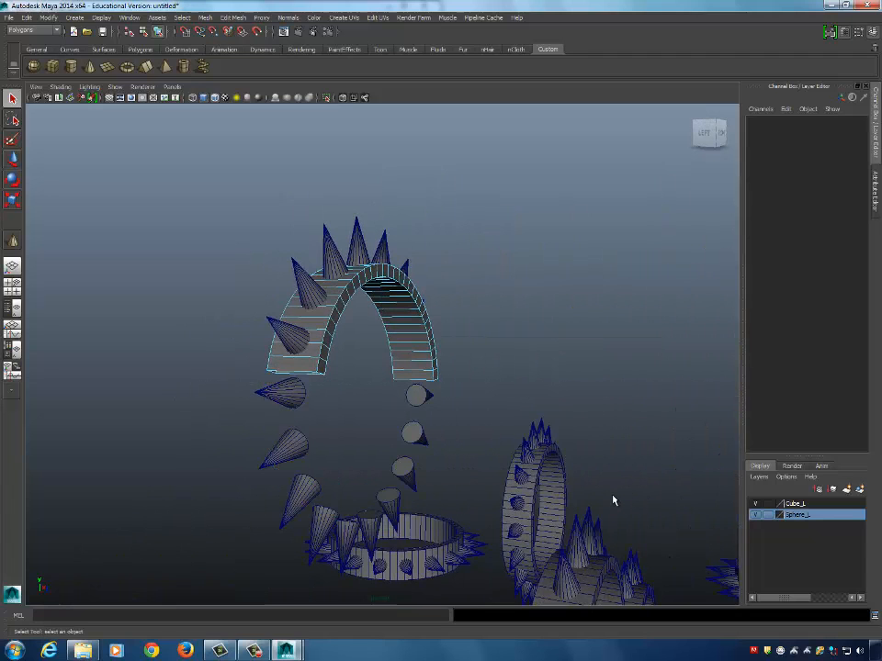
# Delete further faces from the remaining half ring, leaving only its upper-left arc.
pyautogui.keyDown('alt'); pyautogui.moveTo(403, 349); pyautogui.dragTo(431, 327); pyautogui.keyUp('alt')
pyautogui.moveTo(405, 229)
pyautogui.mouseDown()
pyautogui.moveTo(577, 441)
pyautogui.moveTo(470, 321)
pyautogui.moveTo(415, 237)
pyautogui.mouseUp()
pyautogui.press('Delete')
pyautogui.click(411, 256)
pyautogui.press('Delete')
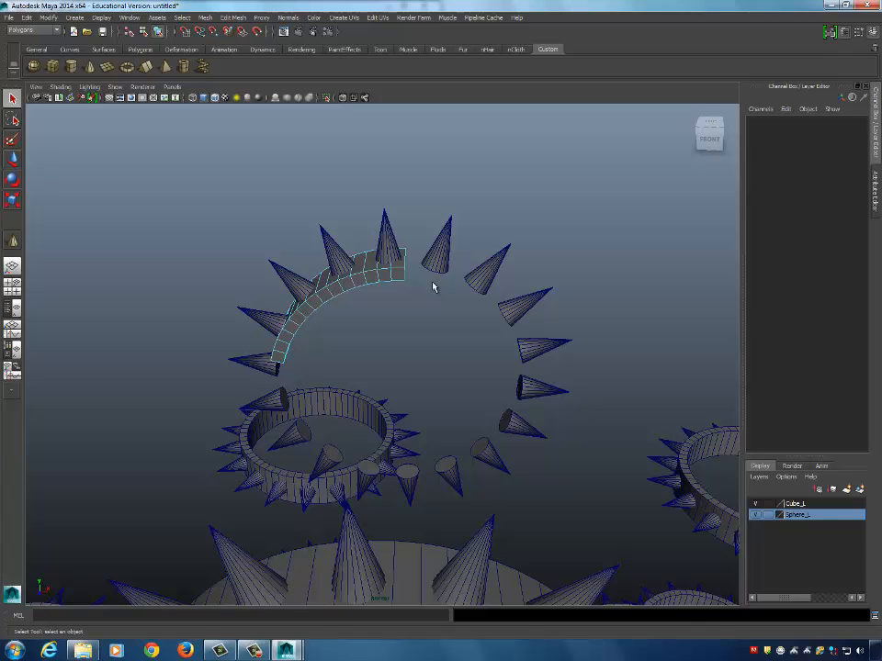
pyautogui.moveTo(432, 287)
pyautogui.keyDown('alt'); pyautogui.mouseDown()
pyautogui.moveTo(358, 292)
pyautogui.moveTo(415, 285)
pyautogui.mouseUp(); pyautogui.keyUp('alt')
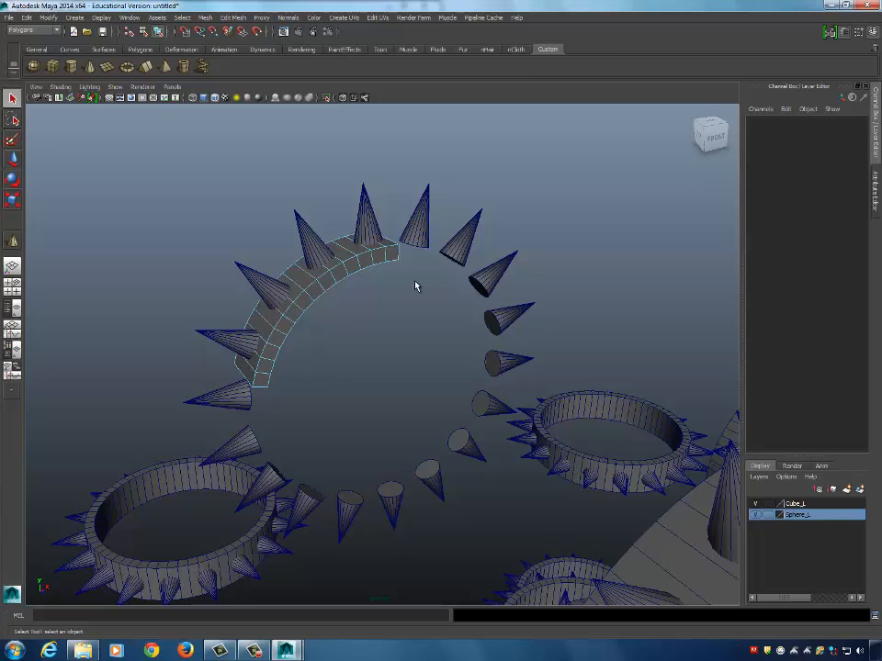
# Return the trimmed ring of the uppermost bracelet to object selection mode and deselect it.
pyautogui.keyDown('alt'); pyautogui.moveTo(415, 281); pyautogui.dragTo(366, 260); pyautogui.keyUp('alt')
pyautogui.moveTo(365, 260)
pyautogui.mouseDown(button='right')
pyautogui.moveTo(326, 276)
pyautogui.moveTo(360, 286)
pyautogui.moveTo(413, 248)
pyautogui.moveTo(368, 235)
pyautogui.moveTo(366, 261)
pyautogui.mouseUp(button='right')
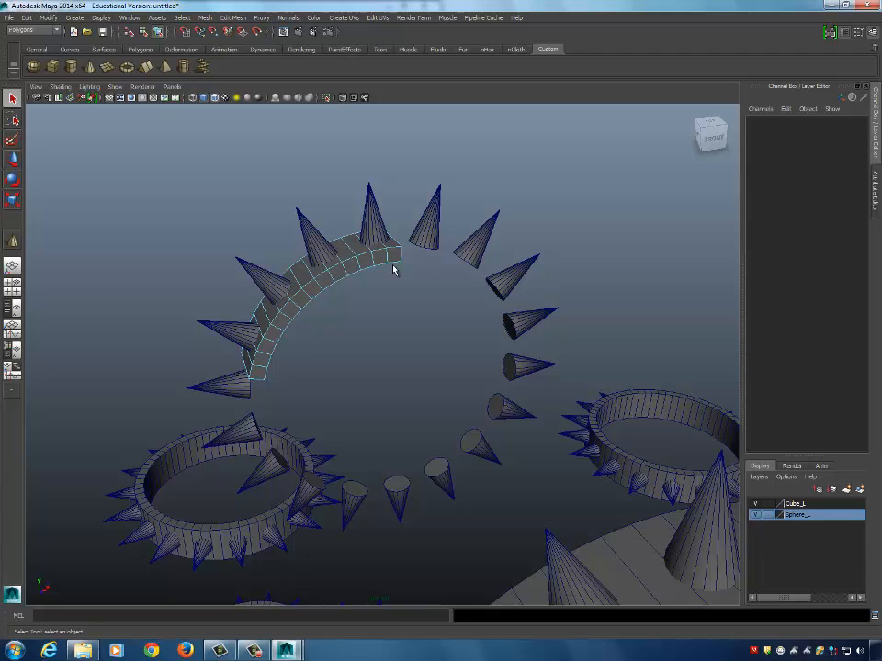
pyautogui.scroll(-4, 380, 232)
pyautogui.keyDown('alt'); pyautogui.moveTo(379, 233); pyautogui.dragTo(463, 209, button='middle'); pyautogui.keyUp('alt')
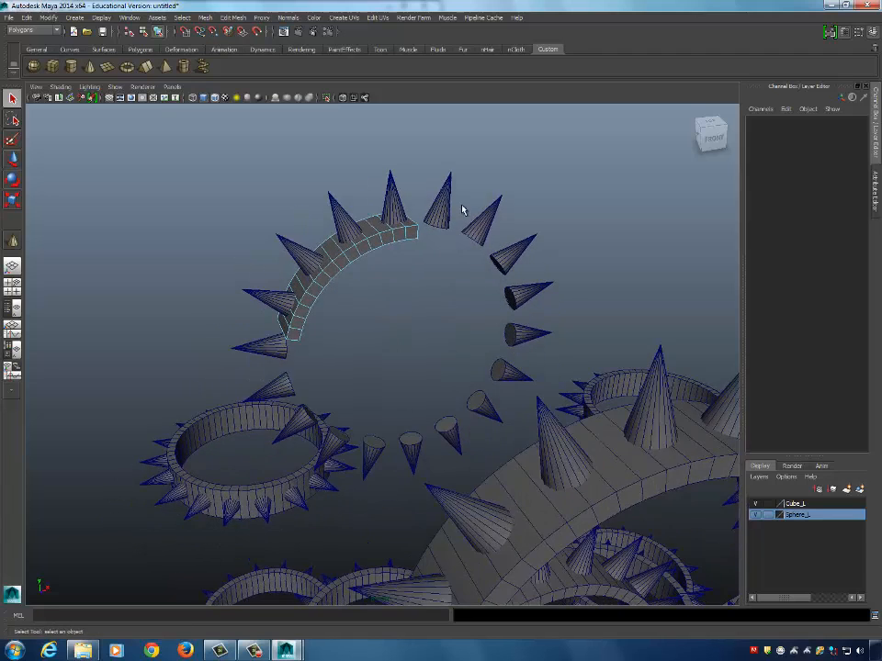
pyautogui.scroll(-4, 496, 221)
pyautogui.scroll(-10, 548, 240)
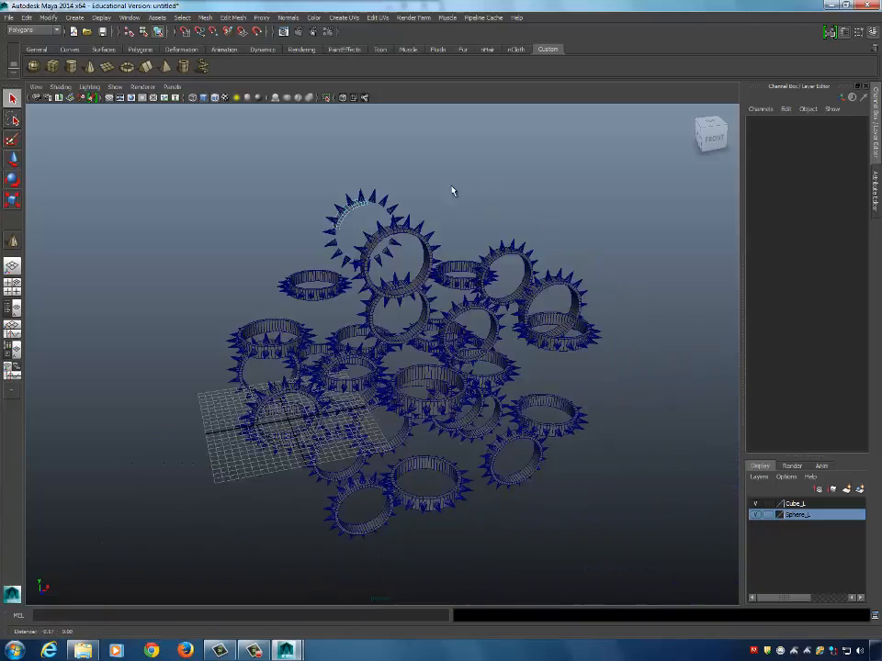
pyautogui.keyDown('alt'); pyautogui.moveTo(494, 232); pyautogui.dragTo(454, 224); pyautogui.keyUp('alt')
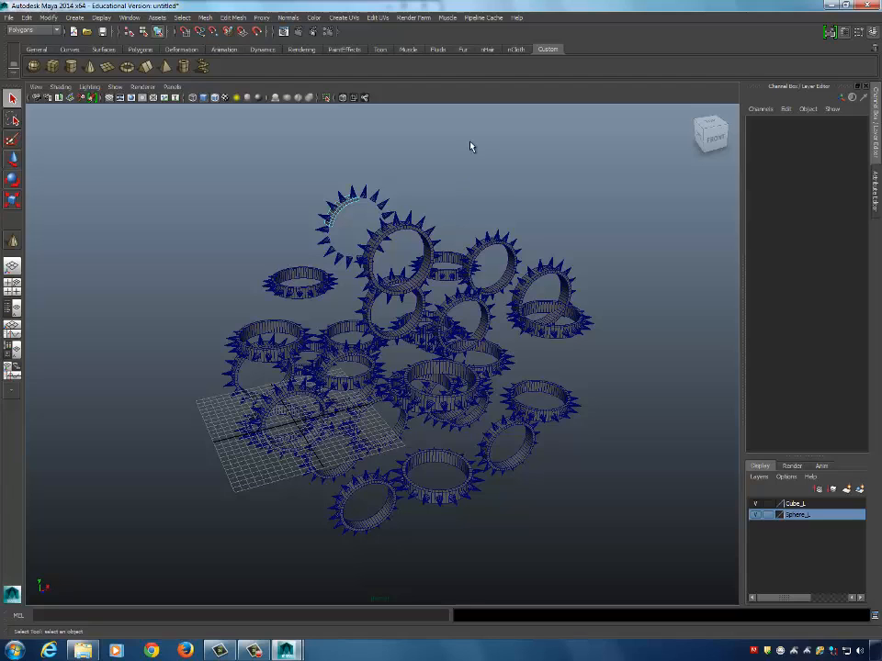
pyautogui.press('F8')
pyautogui.press('F8')
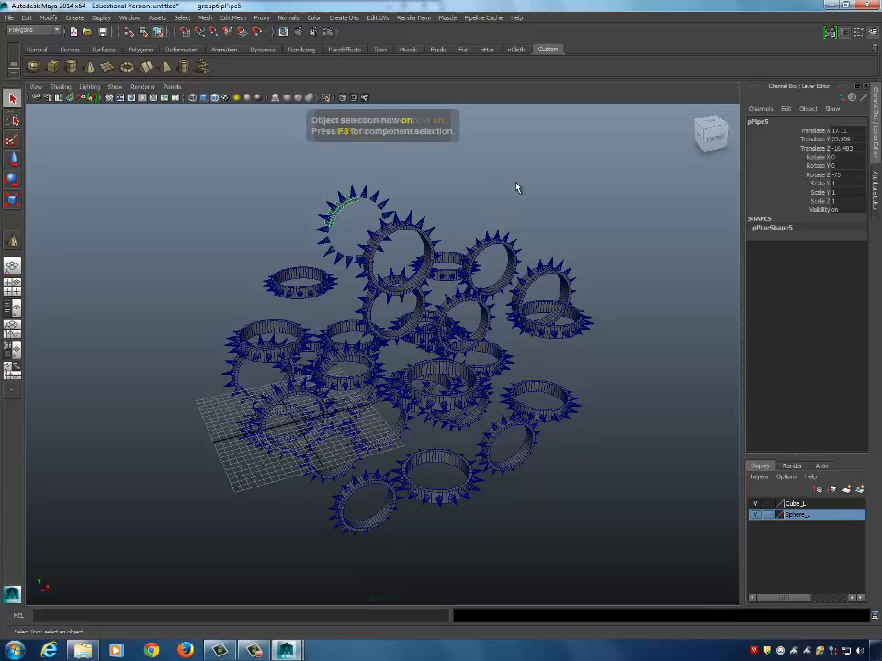
pyautogui.click(515, 187)
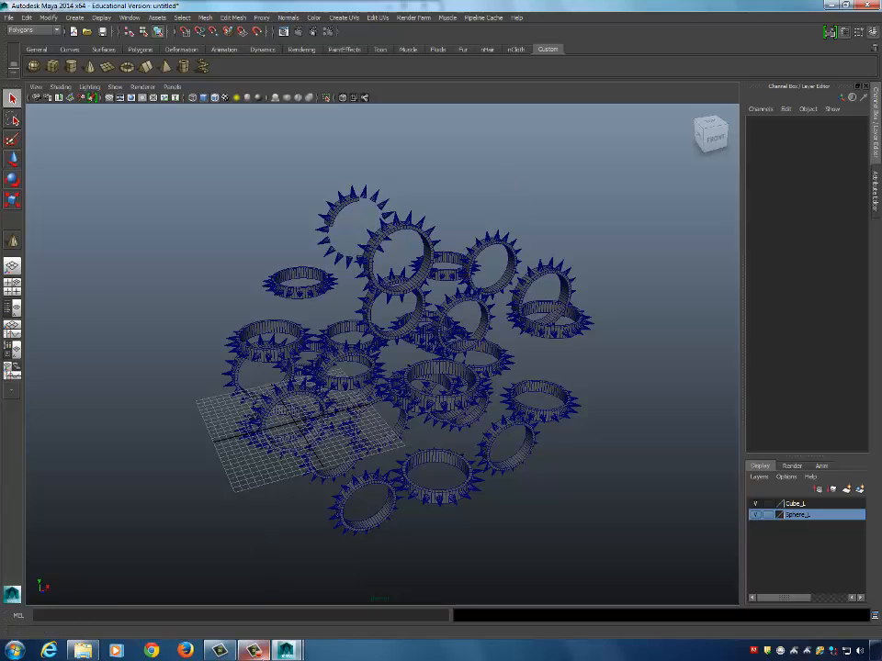
# Switch to Internet Explorer and maximize its window.
pyautogui.click(253, 650)
pyautogui.click(829, 600)
pyautogui.click(49, 650)
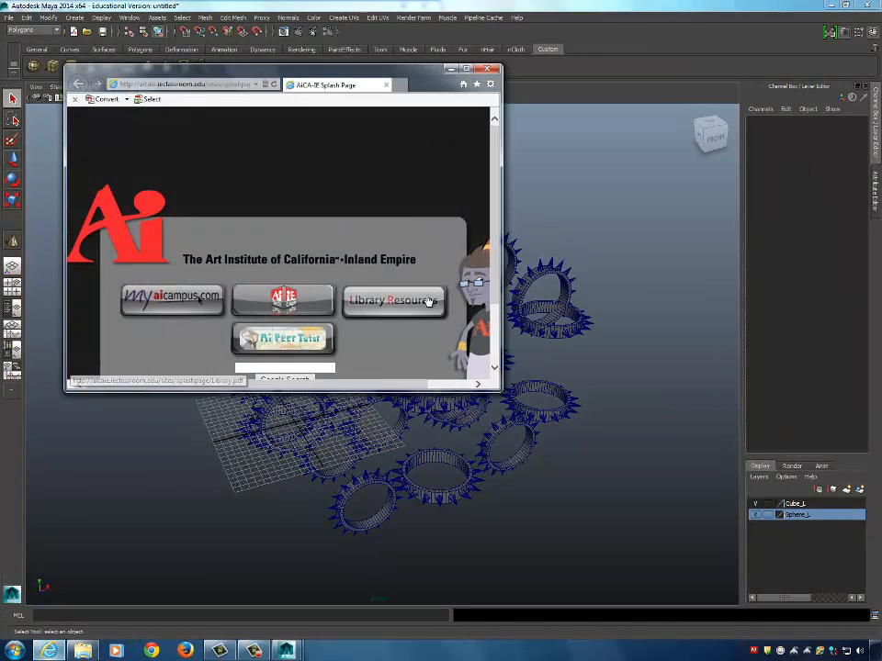
pyautogui.click(467, 69)
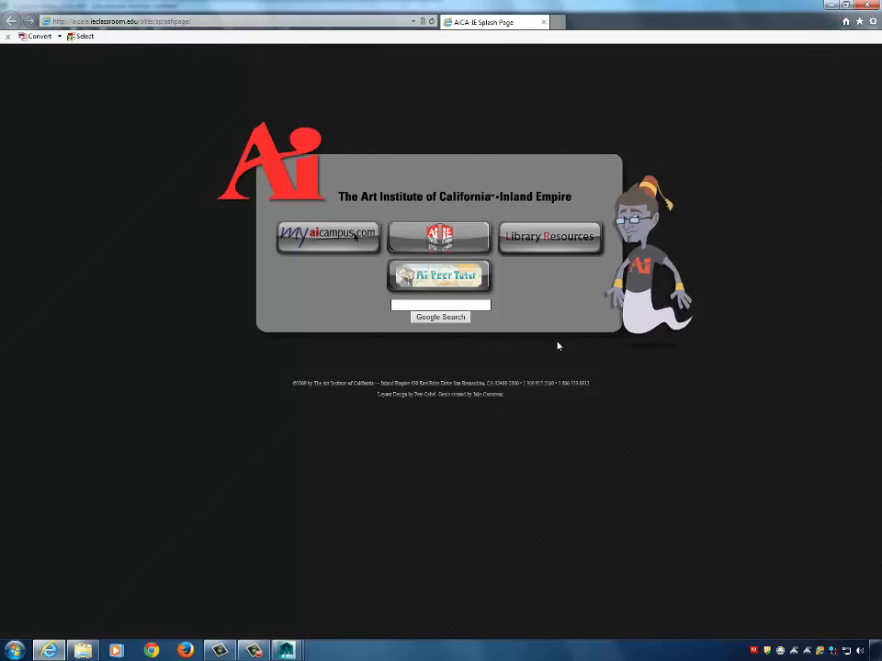
# Search Google for "autodesk maya student version".
pyautogui.write('au')
pyautogui.write('t')
pyautogui.write('odesk maya')
pyautogui.write(' student')
pyautogui.write(' version')
pyautogui.press('Return')
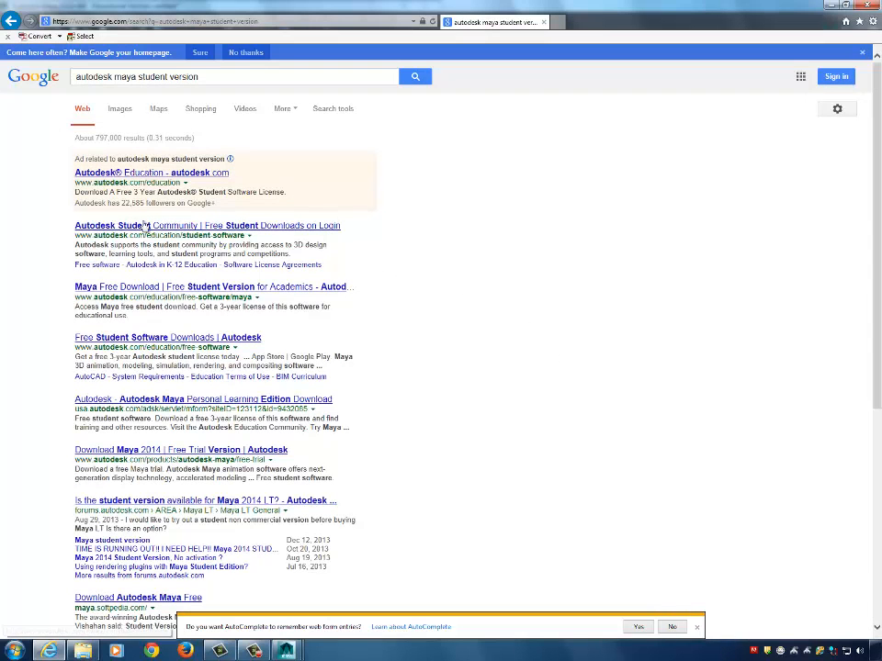
# Open the Autodesk Student Community result and dismiss the AutoComplete and location-tracking prompts.
pyautogui.click(317, 226)
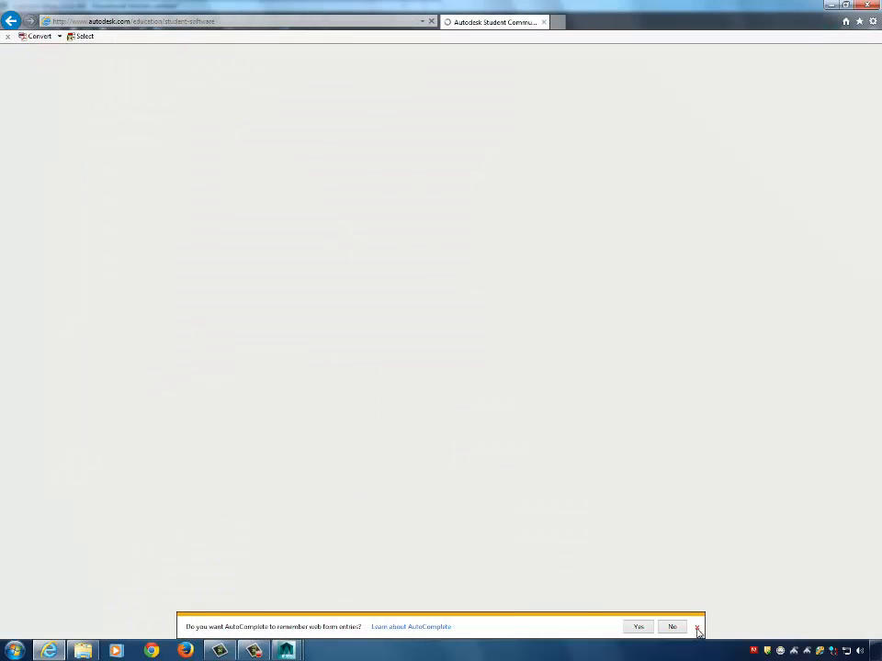
pyautogui.click(695, 629)
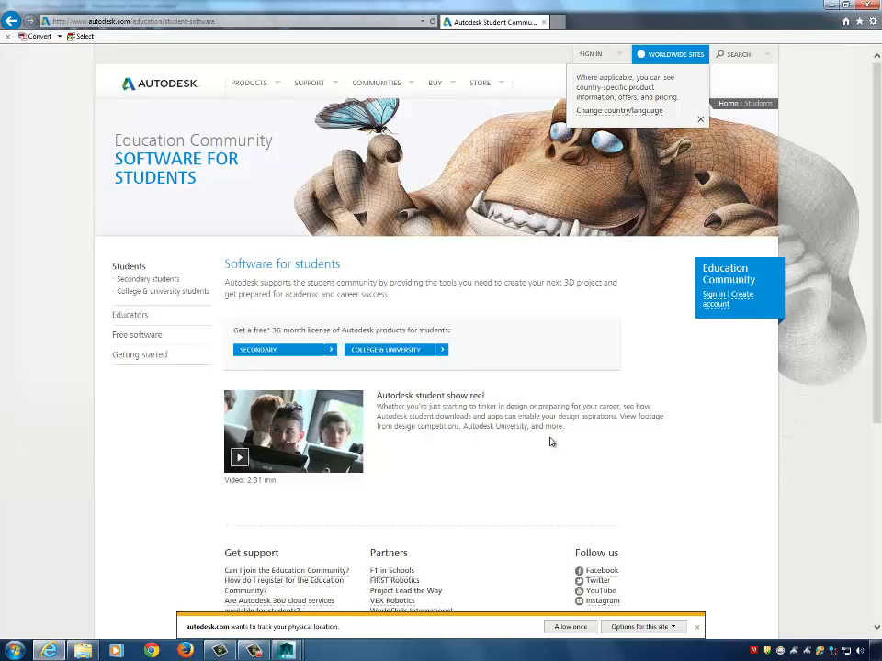
pyautogui.click(698, 629)
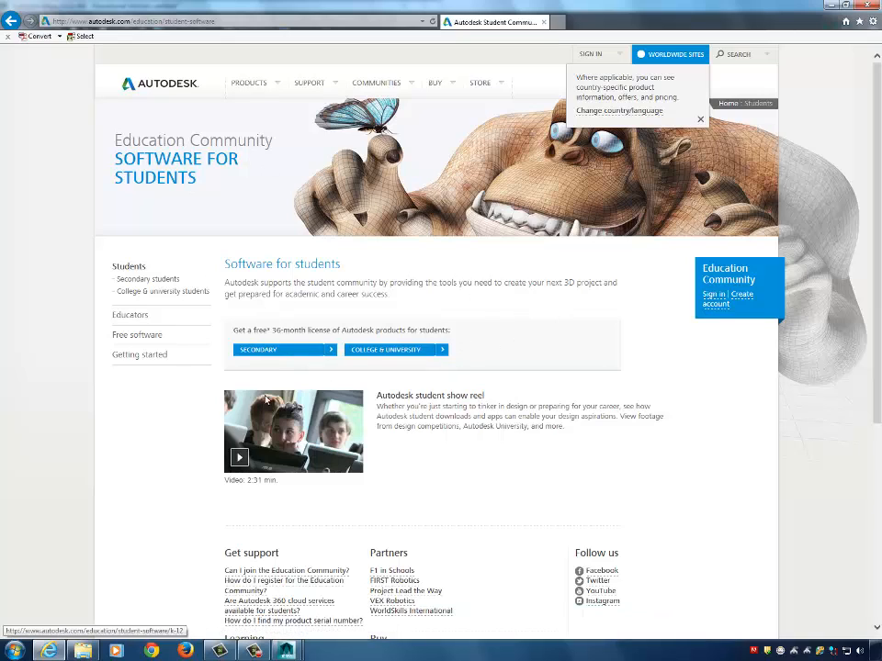
# Go to Autodesk's free software page, dismiss the location prompt and open the Maya entry in the product list.
pyautogui.click(143, 335)
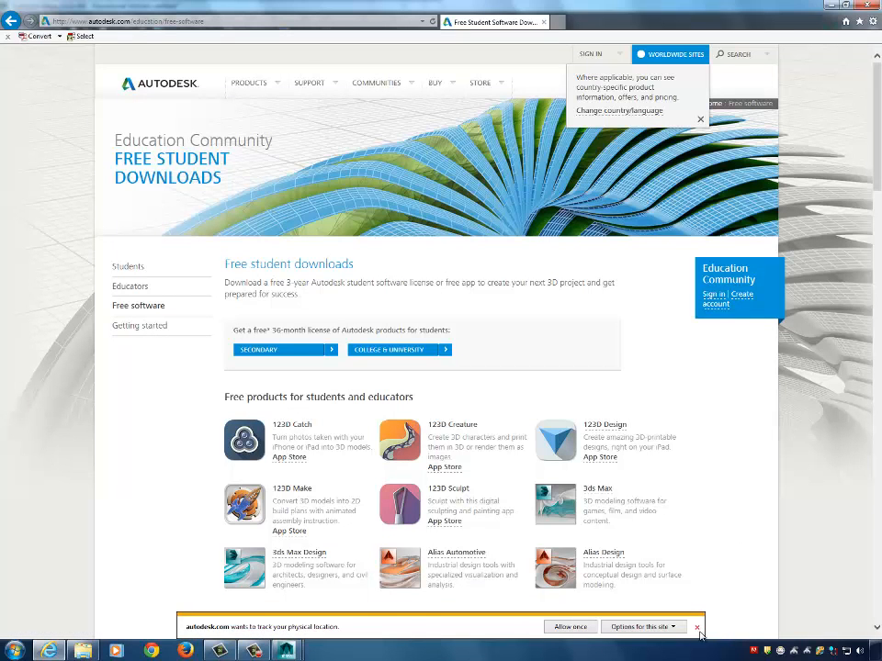
pyautogui.click(697, 628)
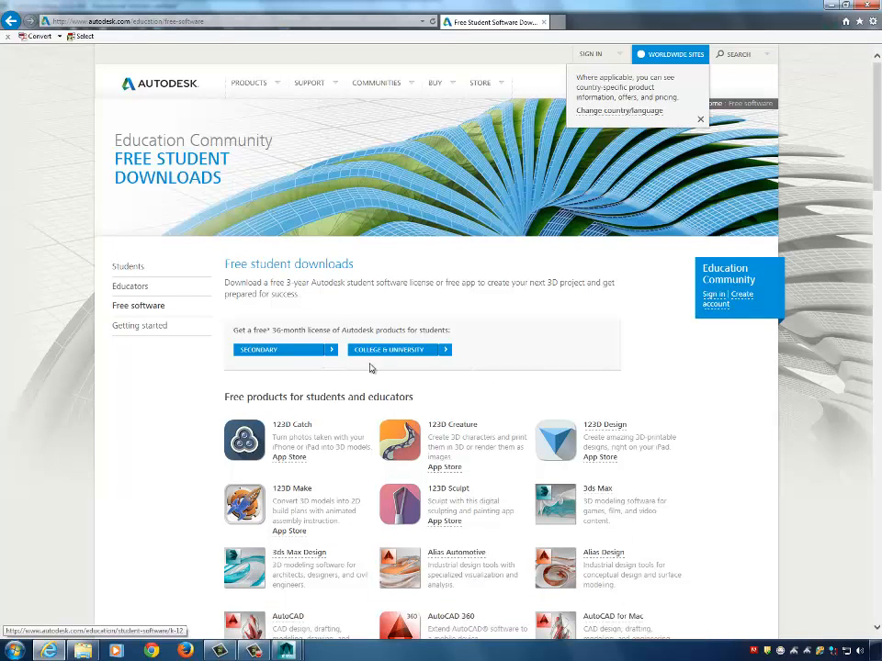
pyautogui.scroll(-5, 371, 367)
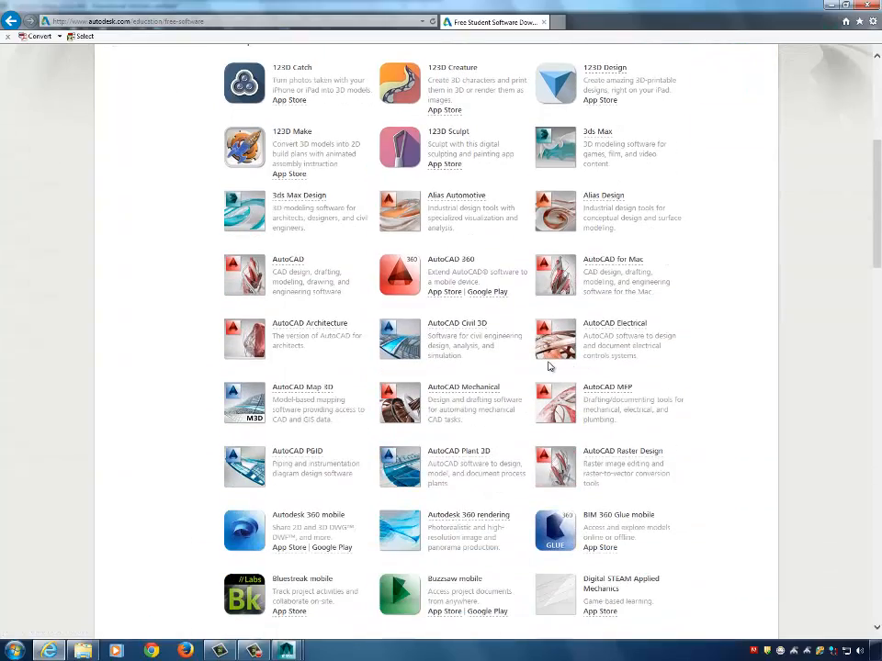
pyautogui.scroll(-9, 548, 366)
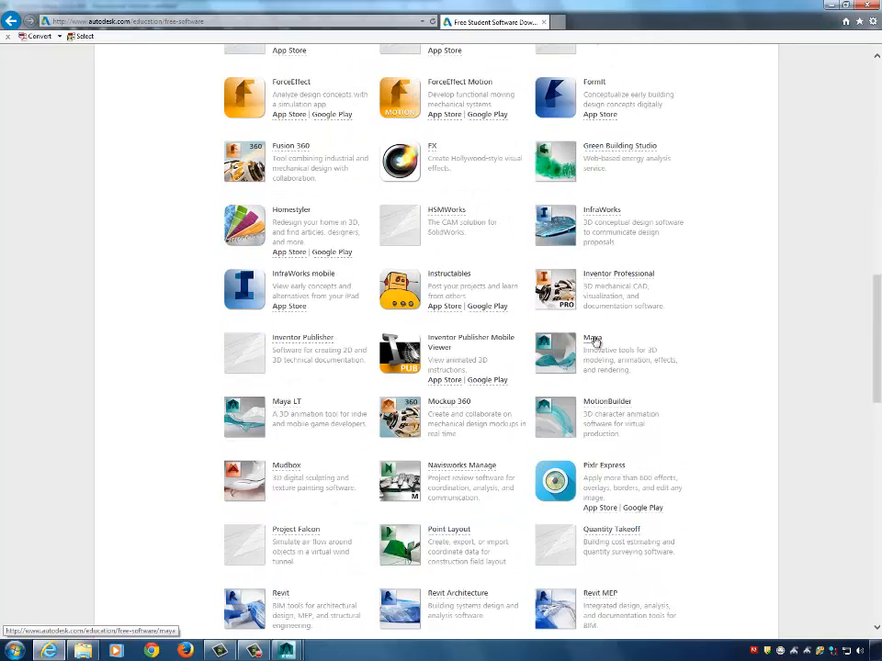
pyautogui.click(594, 342)
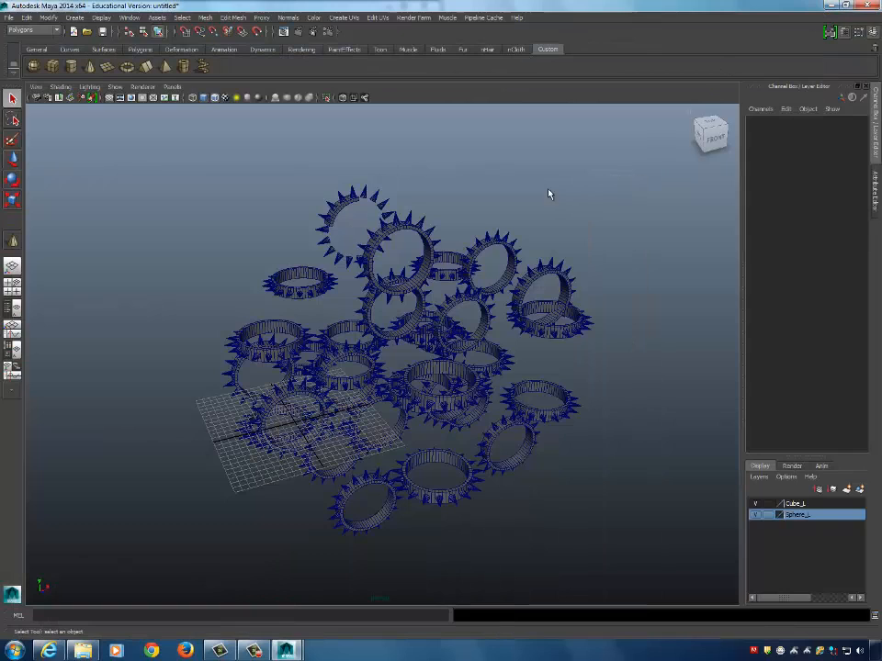
# Select a single upper-right spike on the trimmed bracelet in Maya and dismiss the Windows color scheme dialog.
pyautogui.click(376, 198)
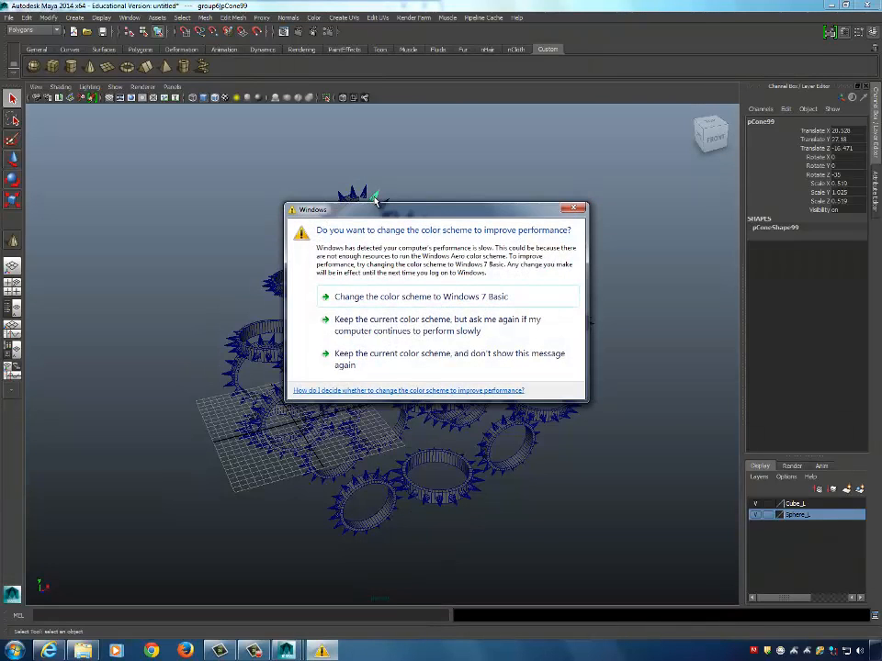
pyautogui.click(571, 208)
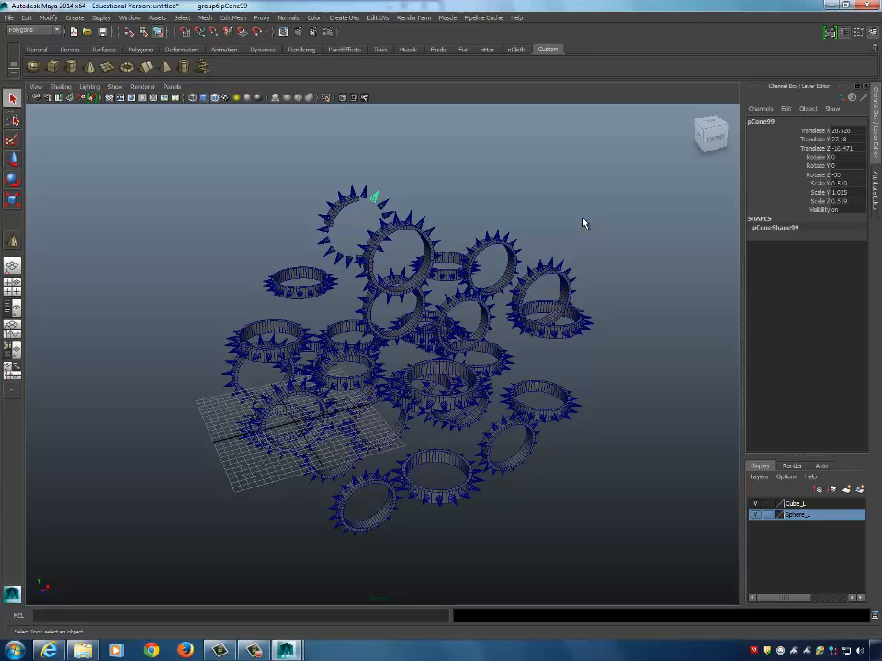
pyautogui.click(255, 652)
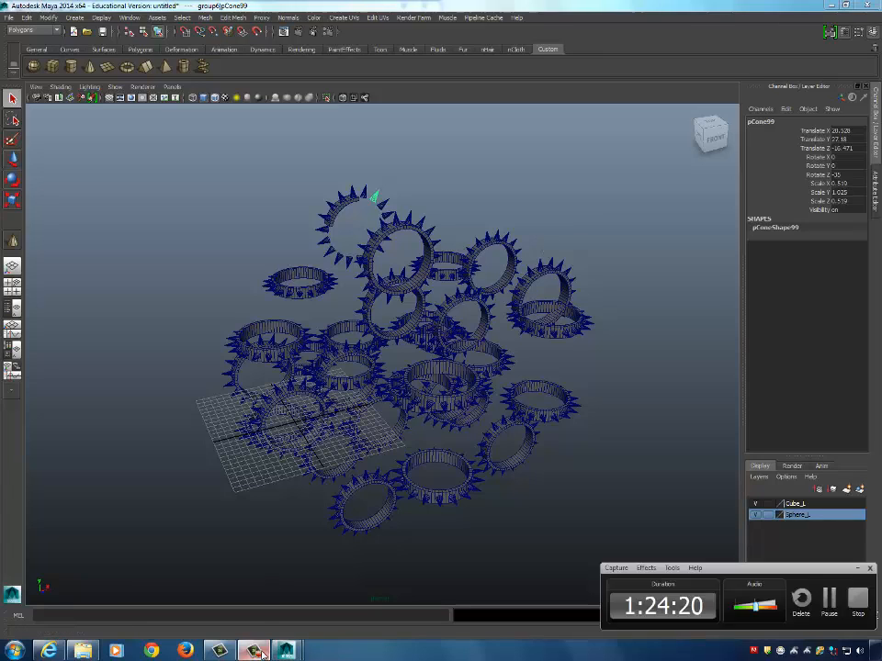